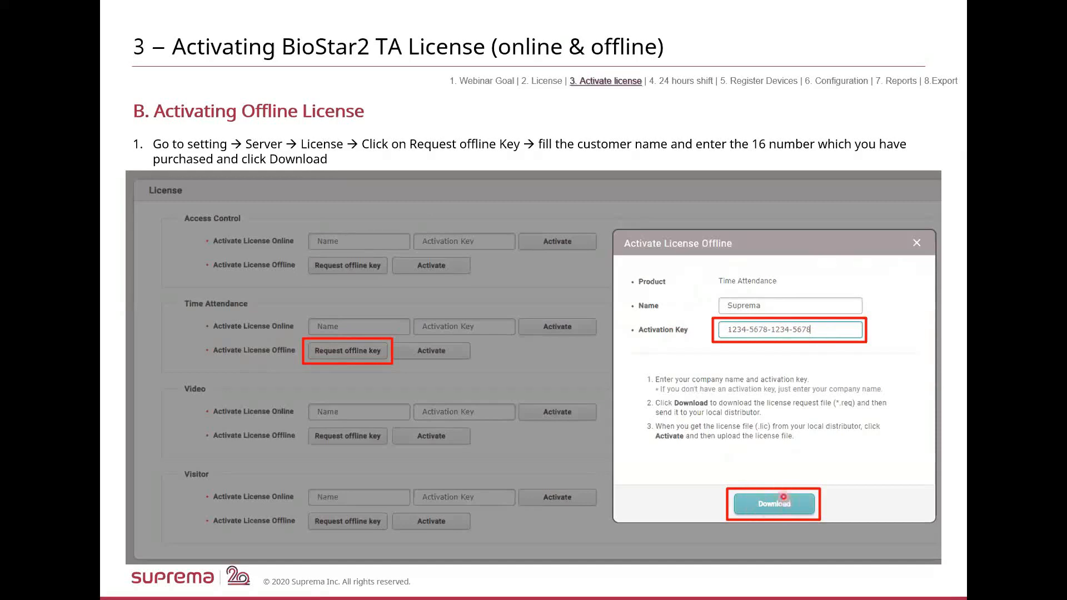
key("Right")
key("Right")
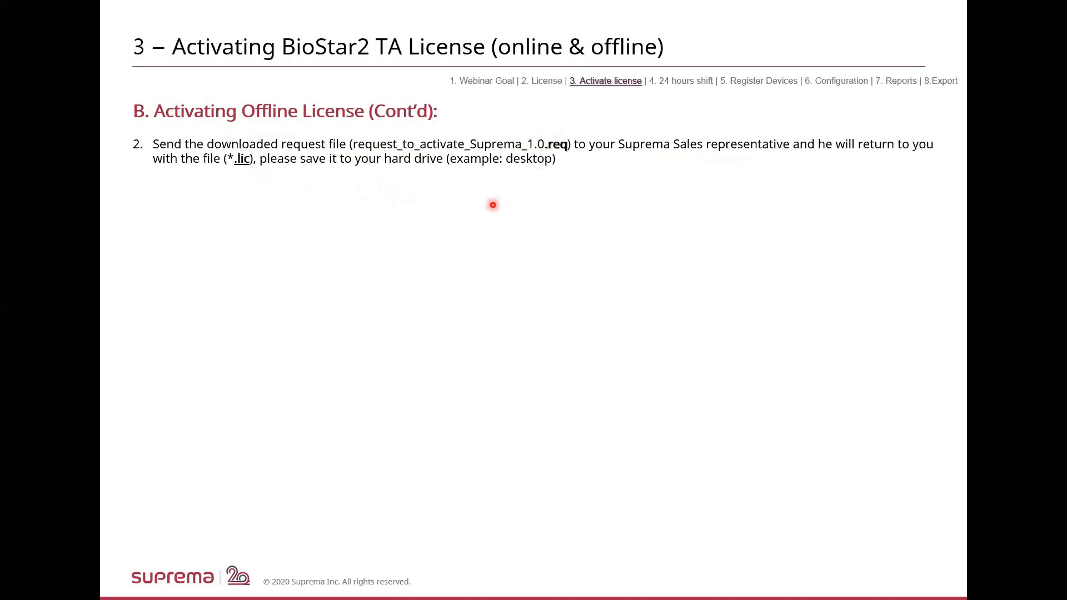
left_click(493, 206)
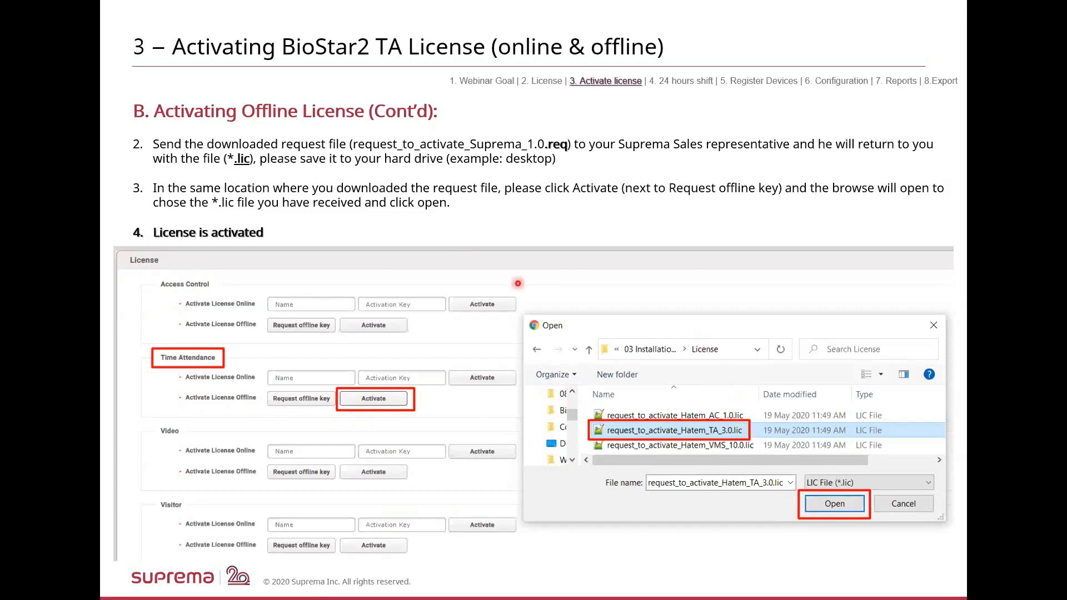
left_click(518, 284)
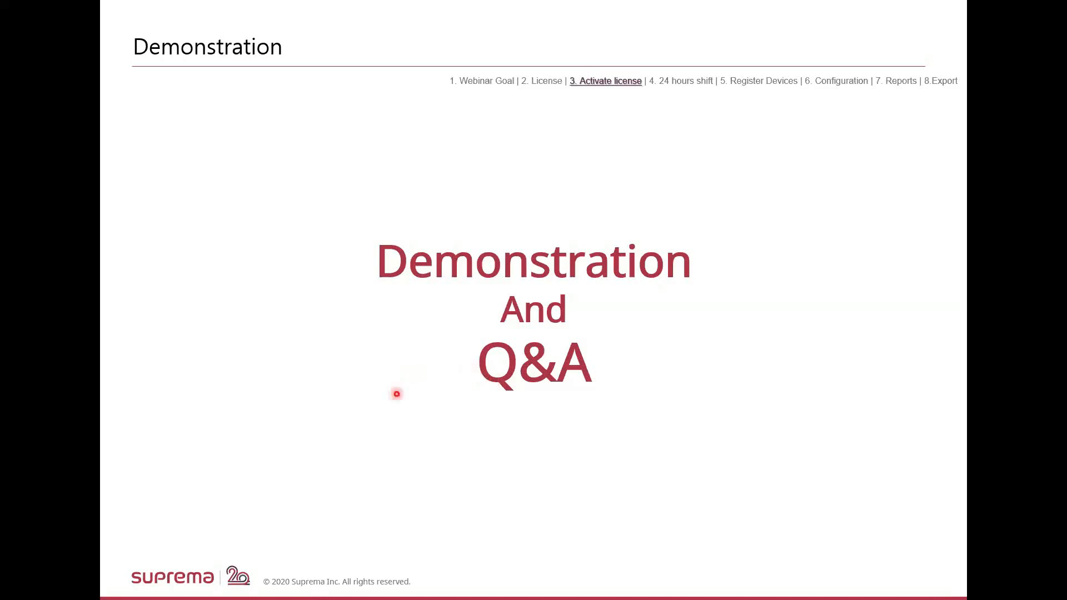
Step: Switch to BioStar 2 in the browser, log in with the filled-in admin credentials and view the version information in About
mouse_move(153, 590)
key("alt+Tab")
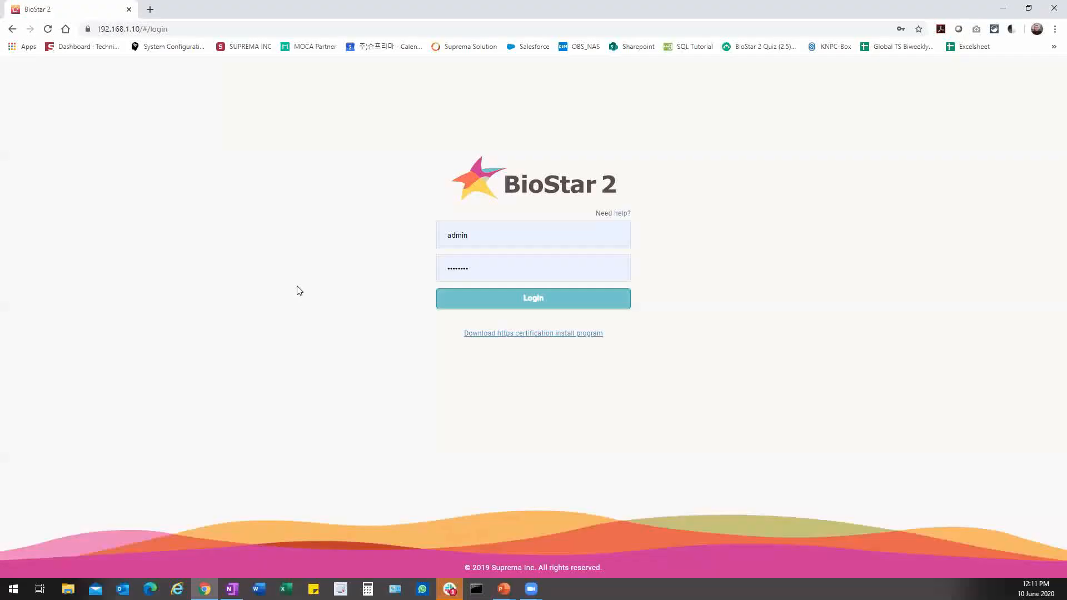
left_click(470, 301)
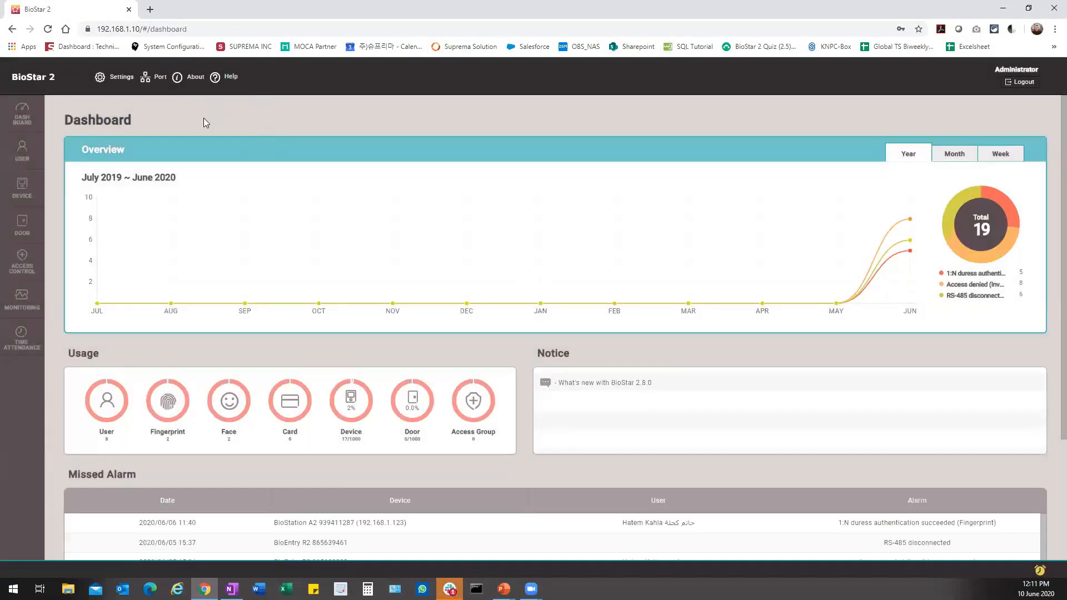
left_click(195, 78)
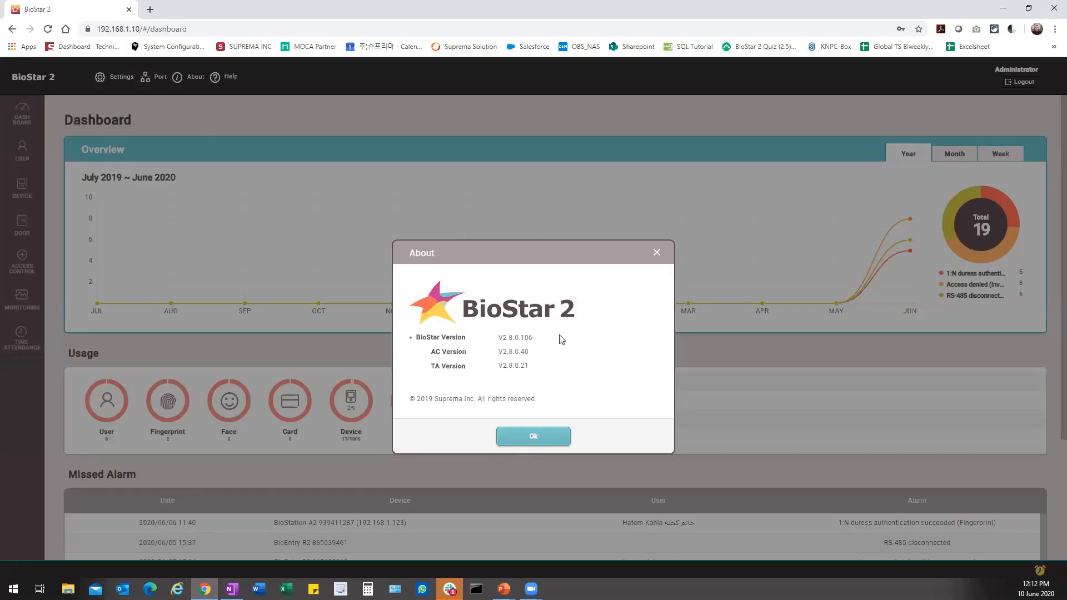
left_click(569, 437)
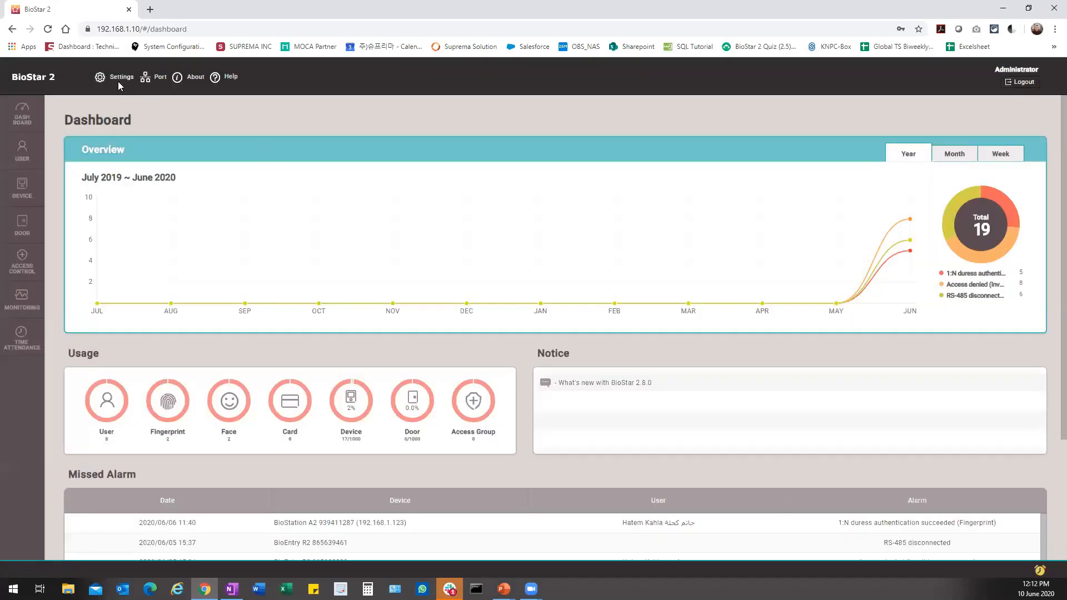
Step: Open the server settings at the License section
left_click(119, 79)
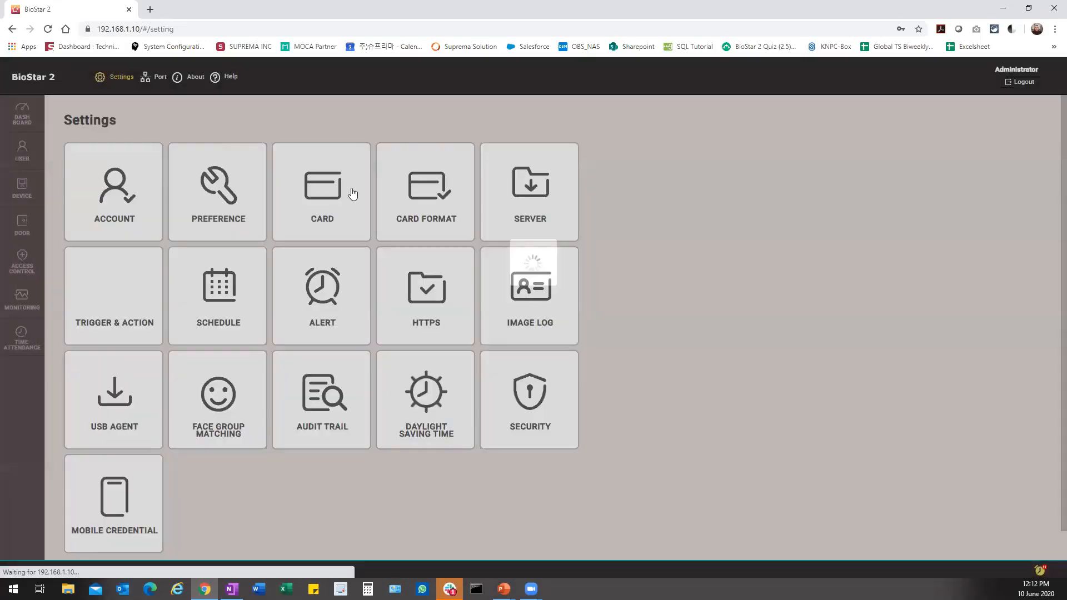
left_click(511, 197)
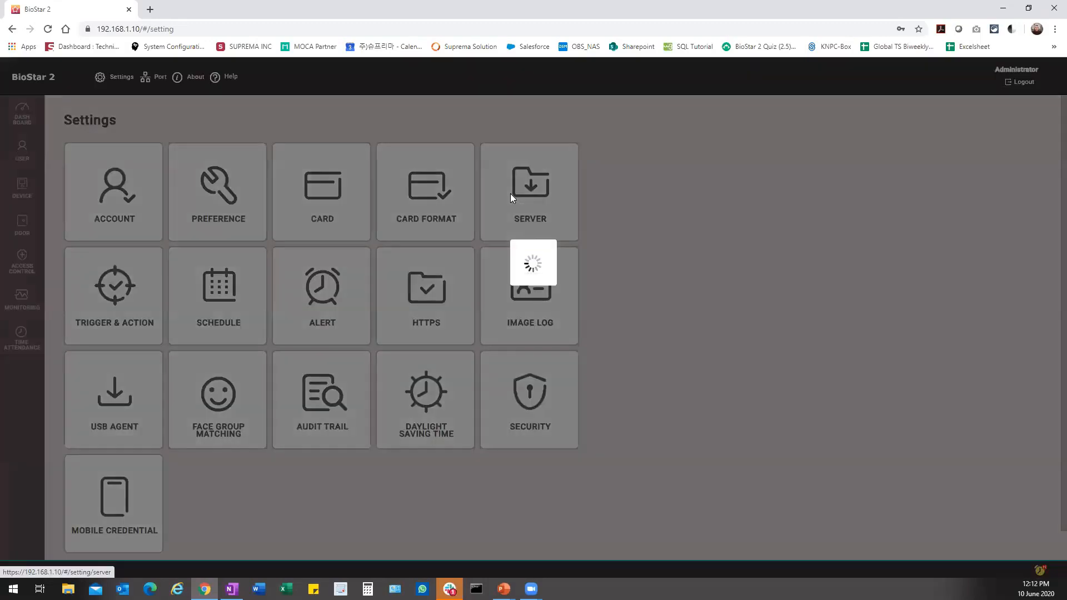
scroll(139, 288, "down", 10)
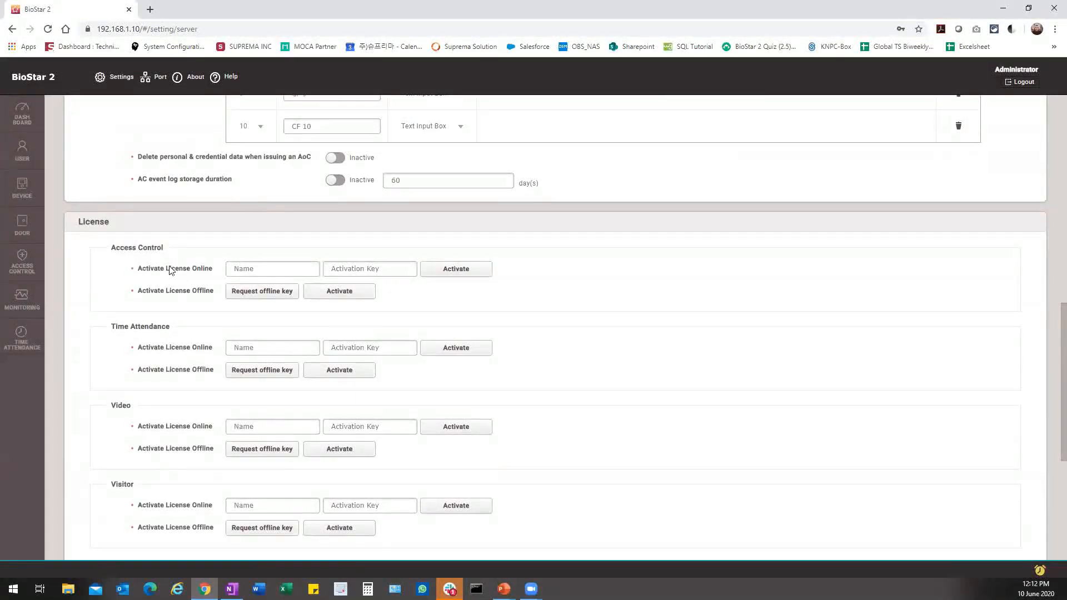
scroll(161, 278, "down", 1)
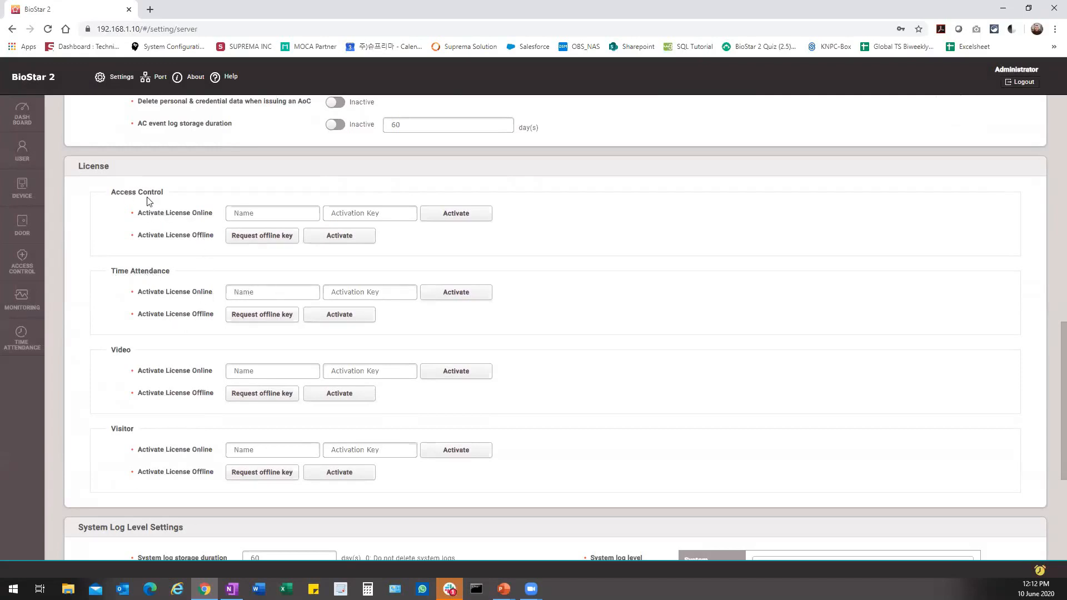
Step: Activate the Access Control license online with the customer's name and activation key, and check the applied license in the About information
left_click(242, 214)
left_click(240, 292)
left_click(268, 212)
left_click(351, 214)
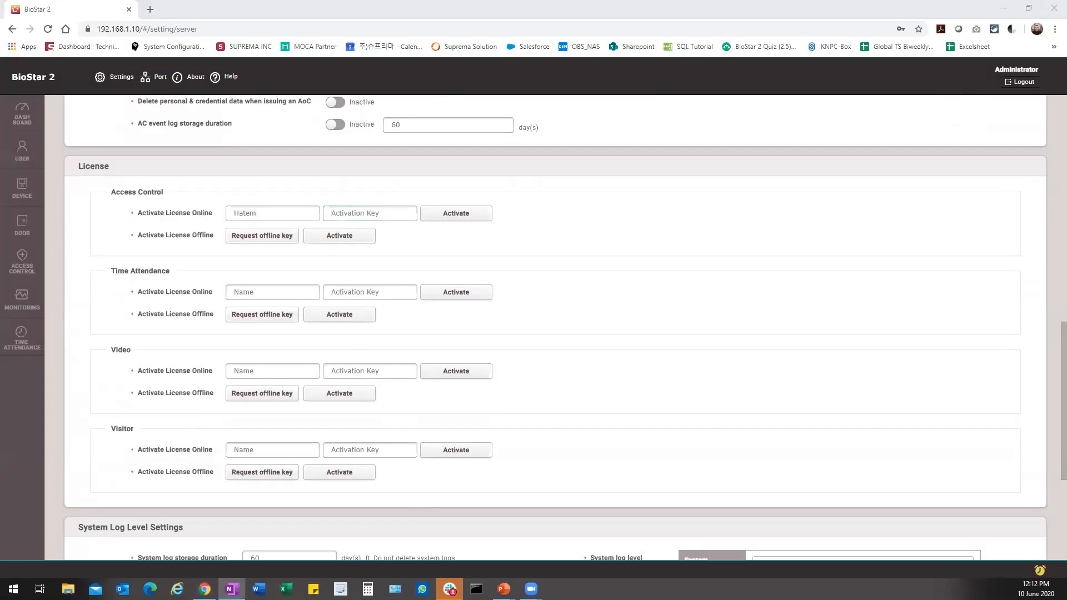
left_click(392, 213)
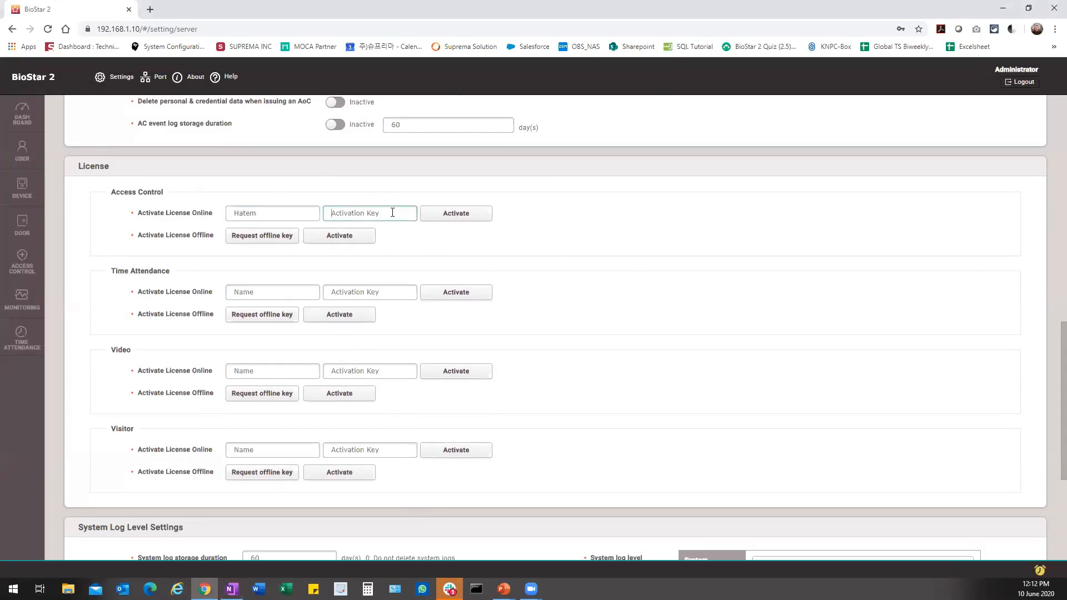
key("ctrl+v")
left_click(440, 216)
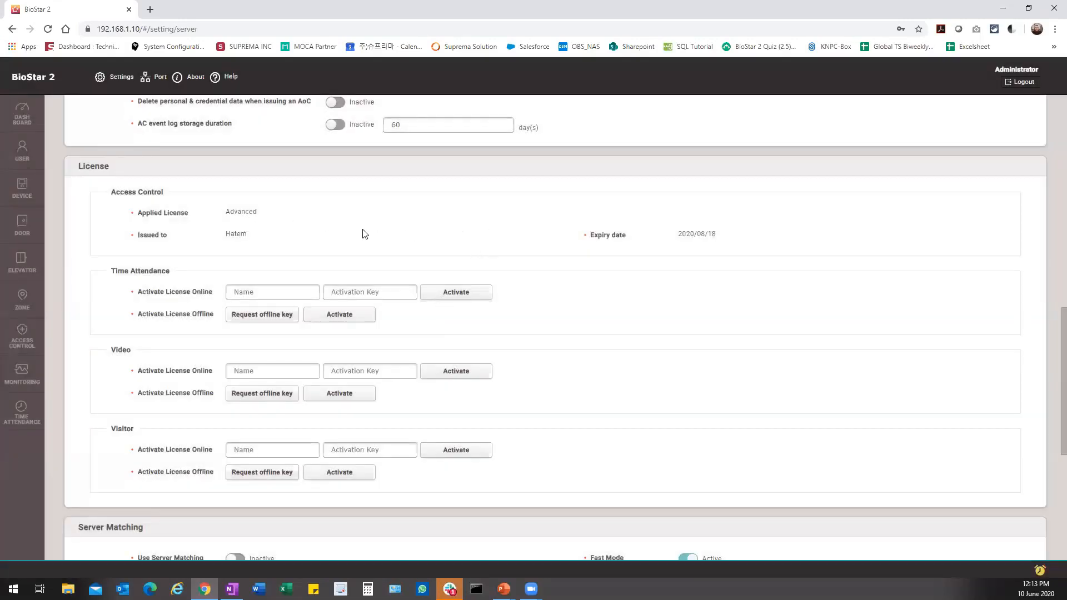
left_click(195, 78)
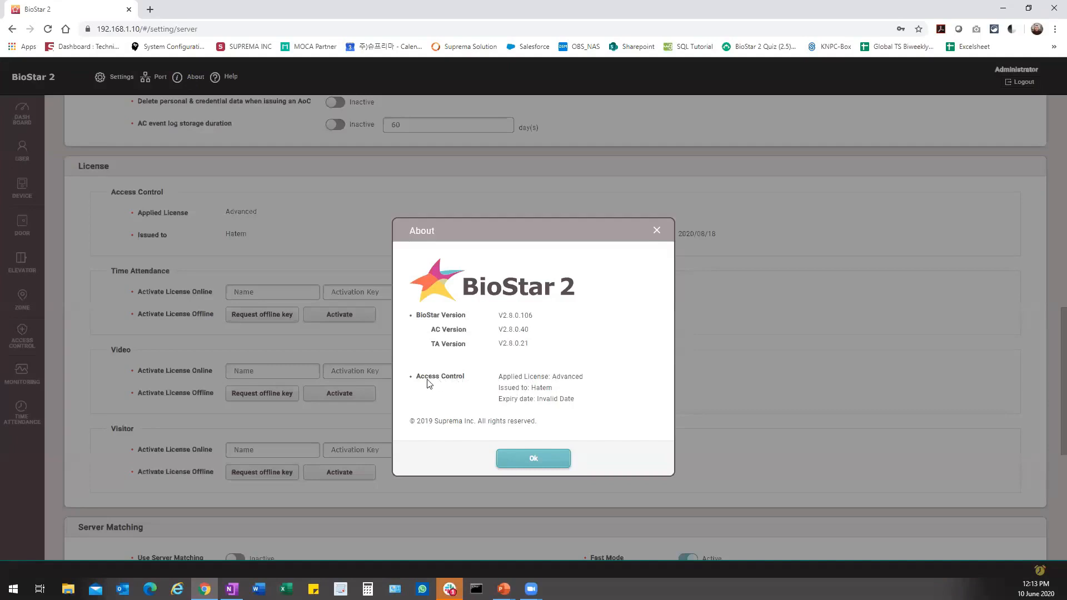
left_click(515, 457)
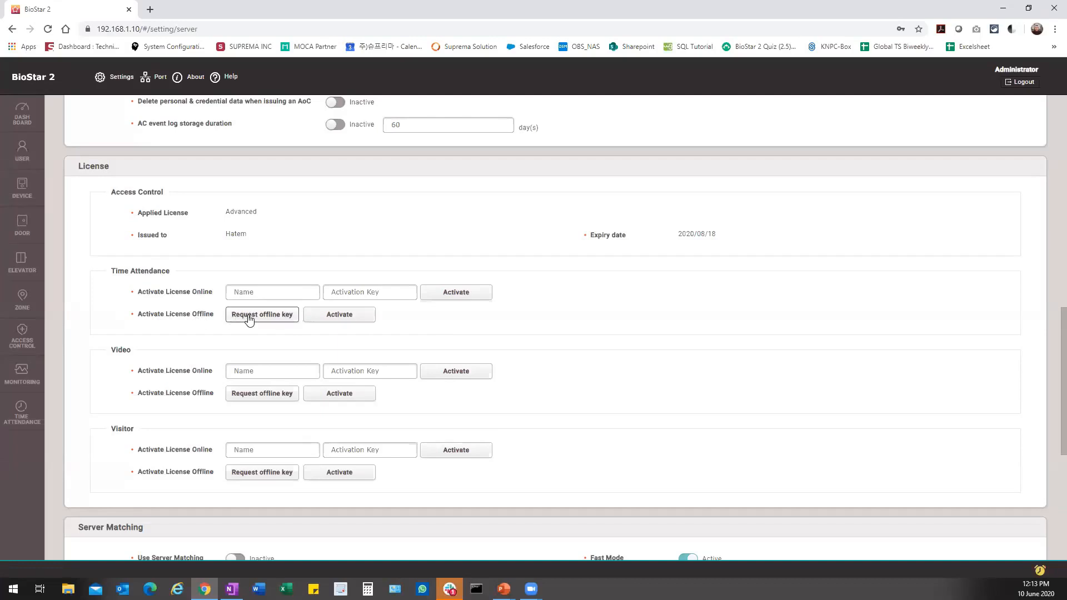
Step: Inspect the name and activation key fields of the Time Attendance offline license request form and close it without downloading
left_click(280, 316)
left_click(505, 252)
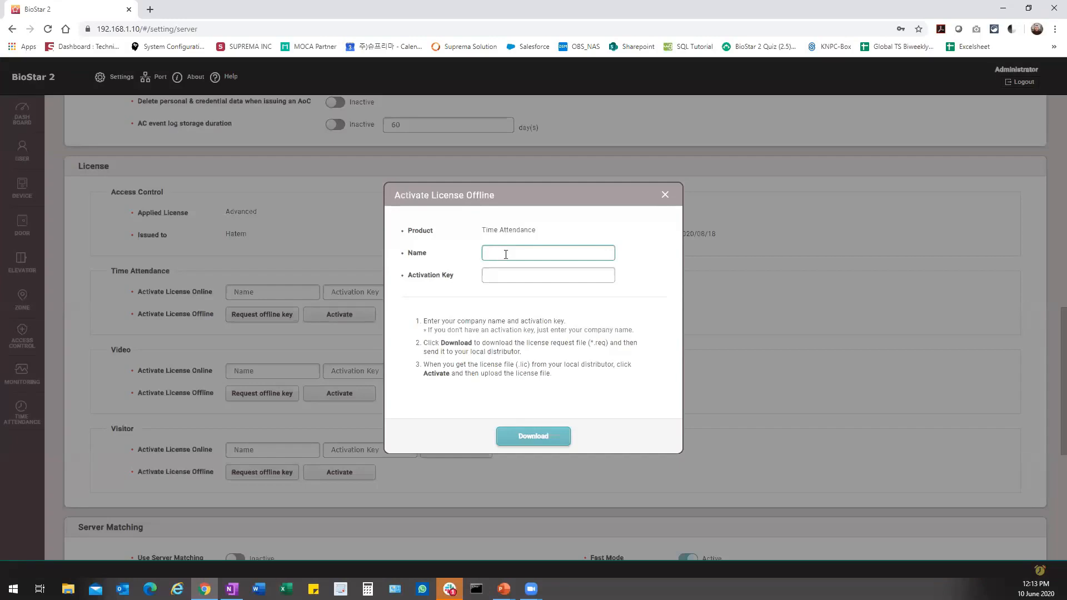
left_click(495, 276)
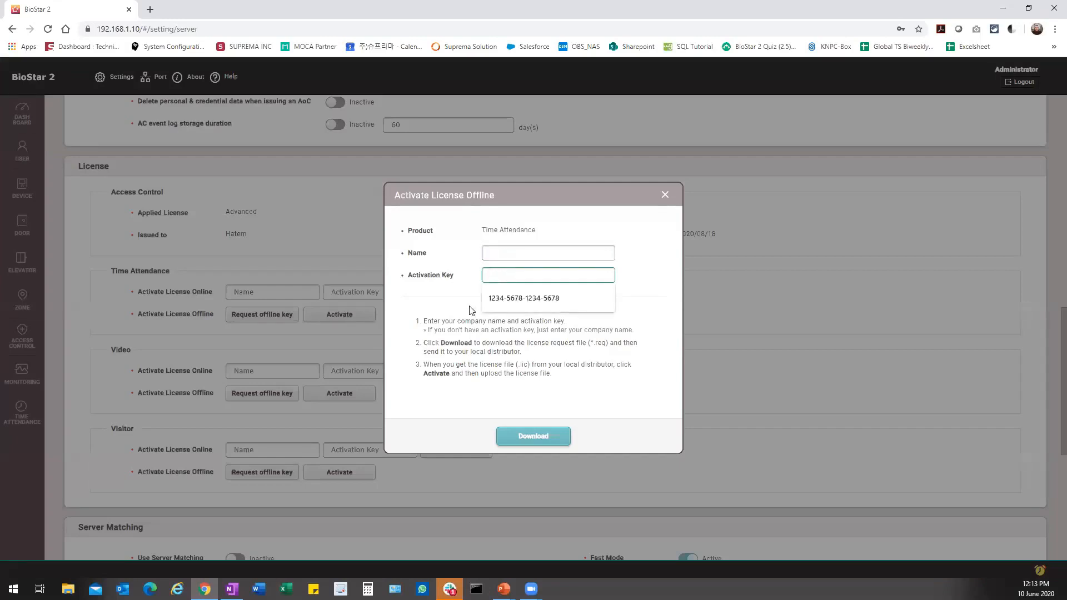
left_click(470, 308)
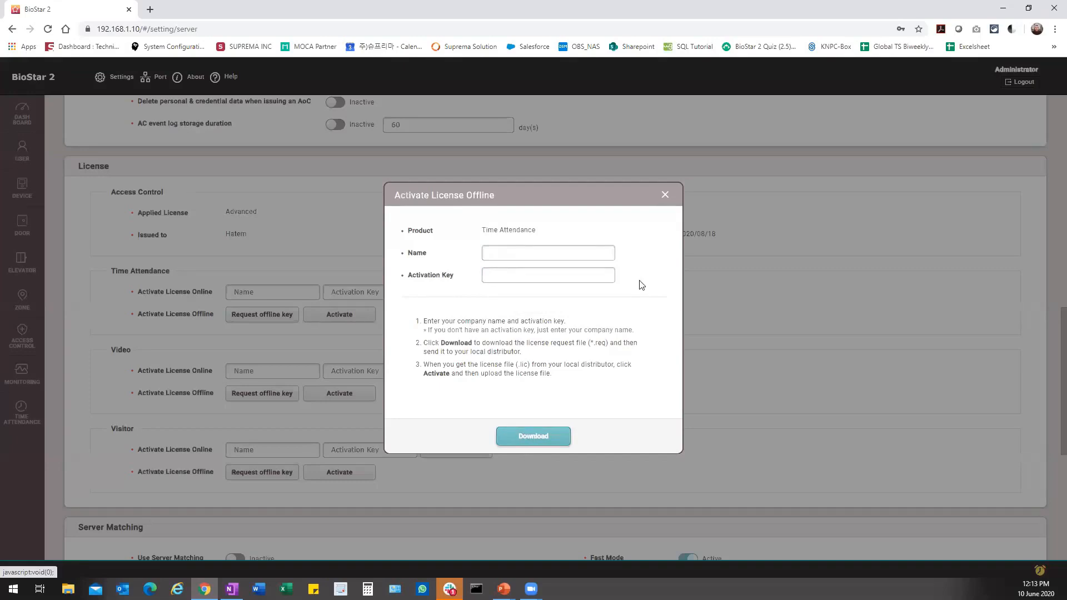
left_click(664, 195)
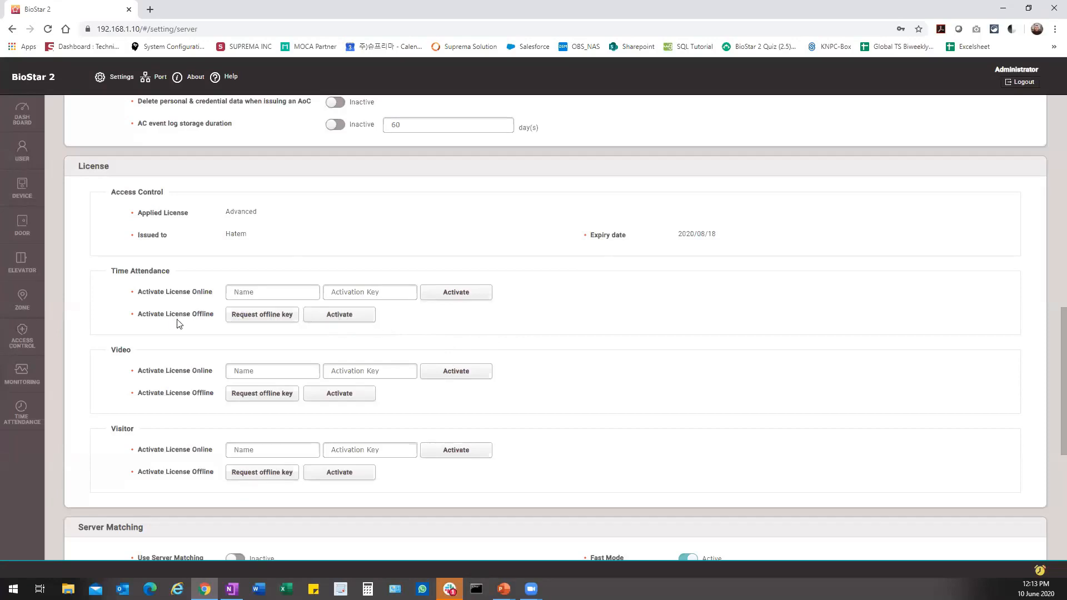
Step: Activate the Time Attendance license offline with the TA_3.0 .lic file from the License folder, and check it in the About information
left_click(330, 318)
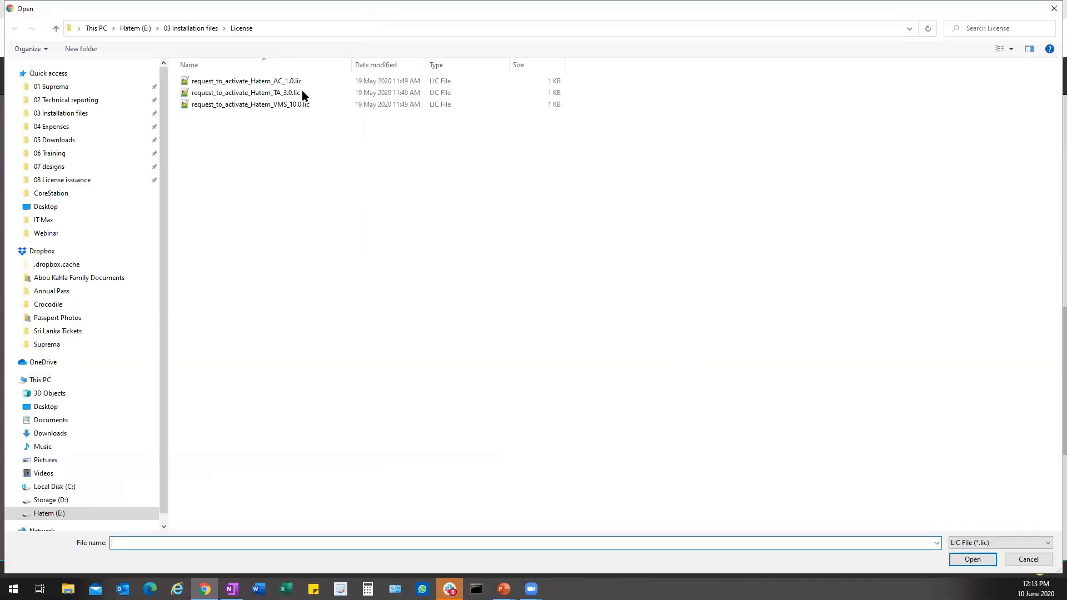
left_click(249, 95)
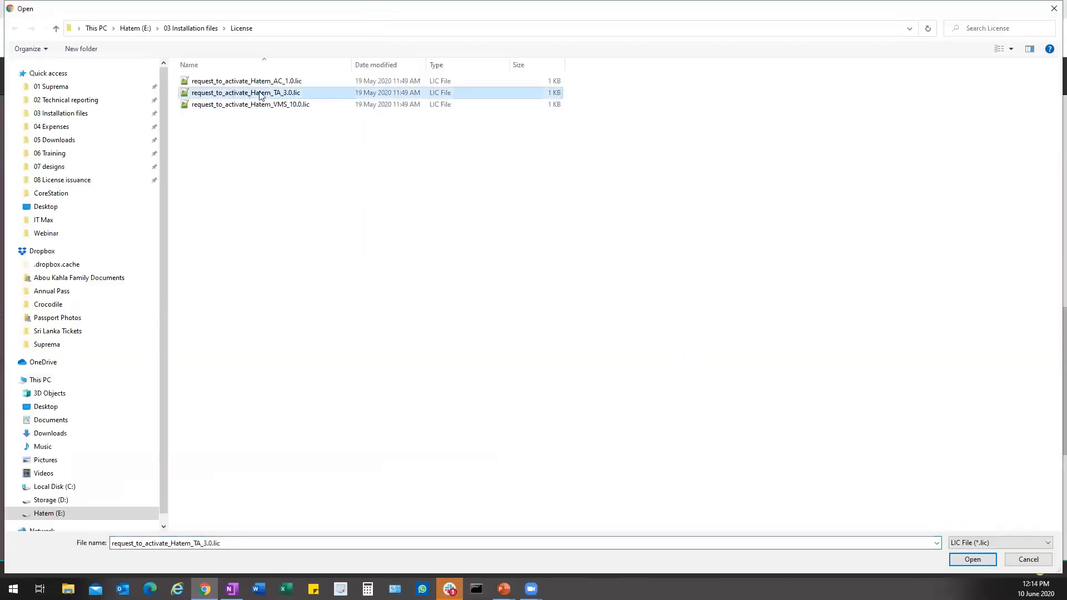
left_click(972, 560)
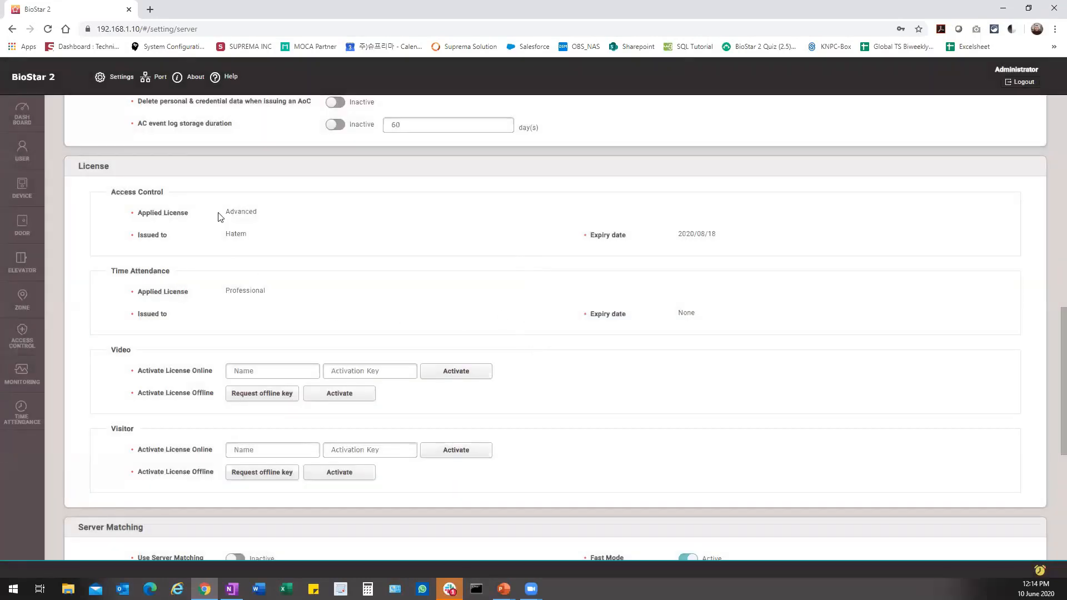
left_click(189, 78)
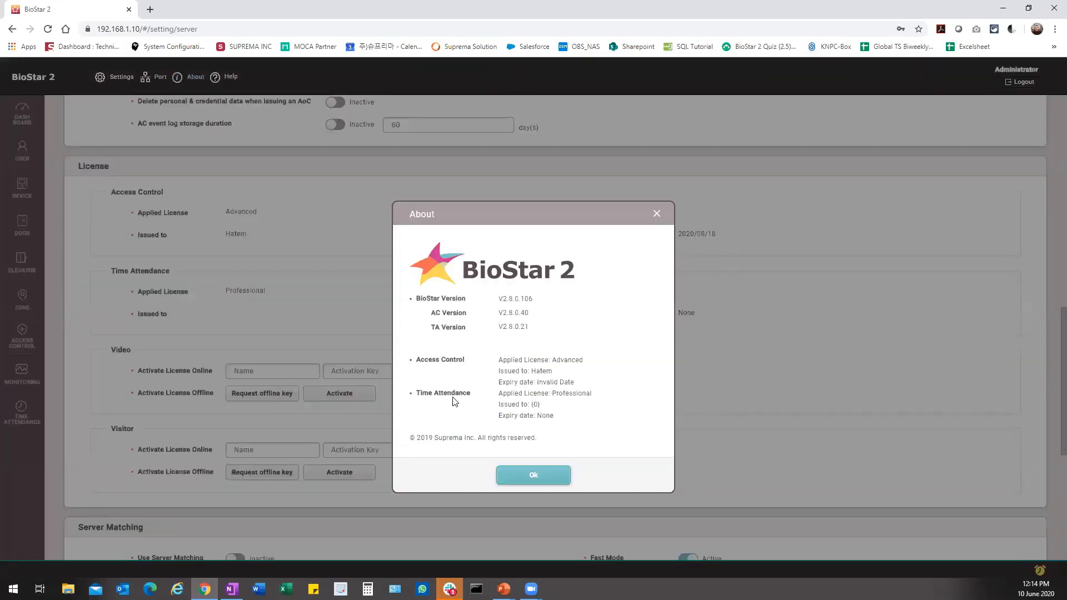
left_click(510, 477)
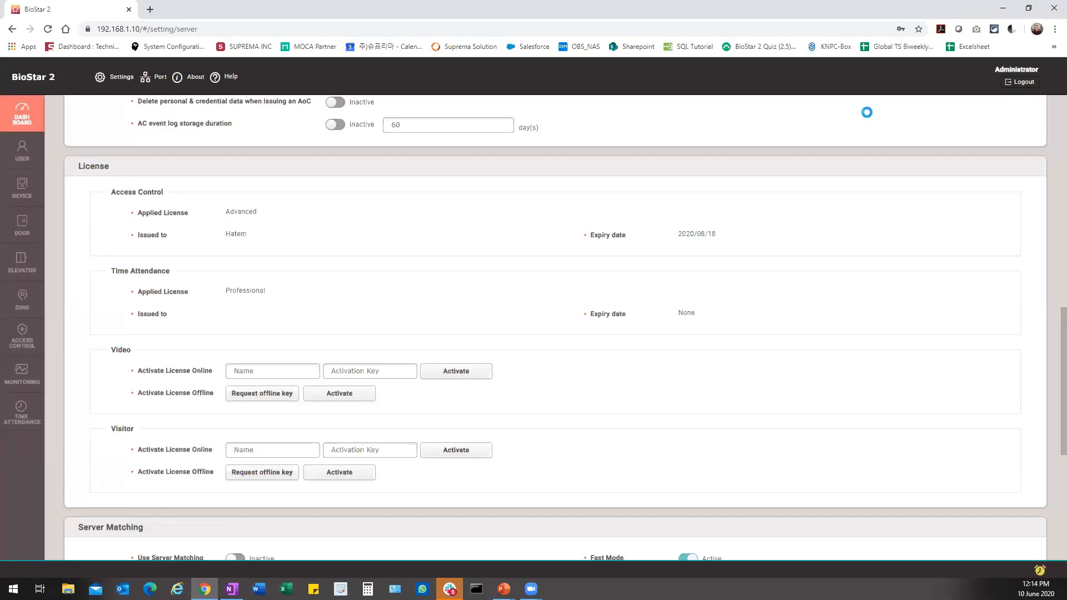
left_click(32, 116)
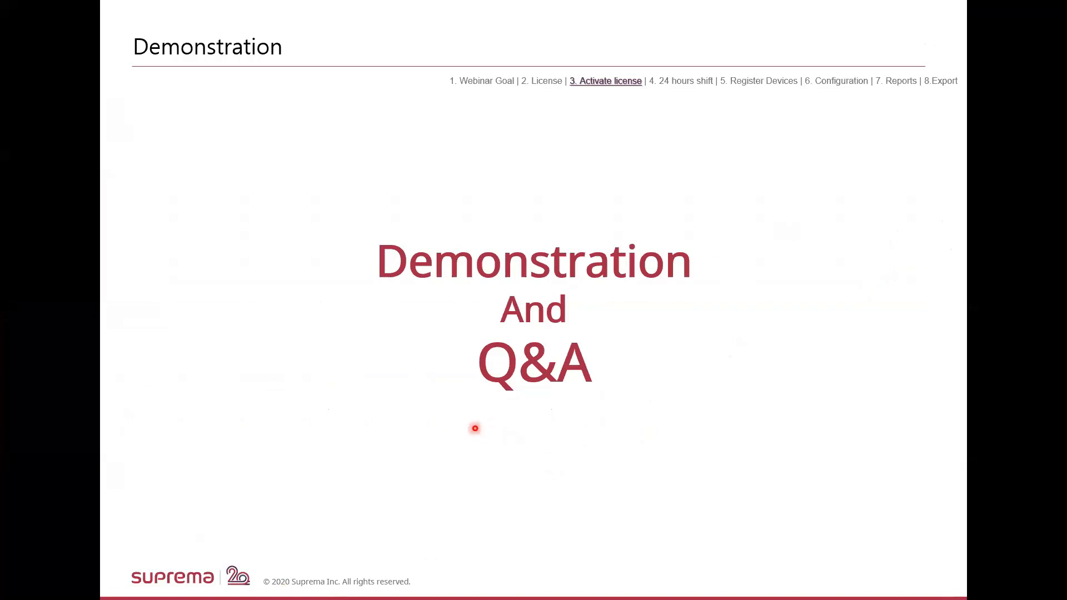
key("Right")
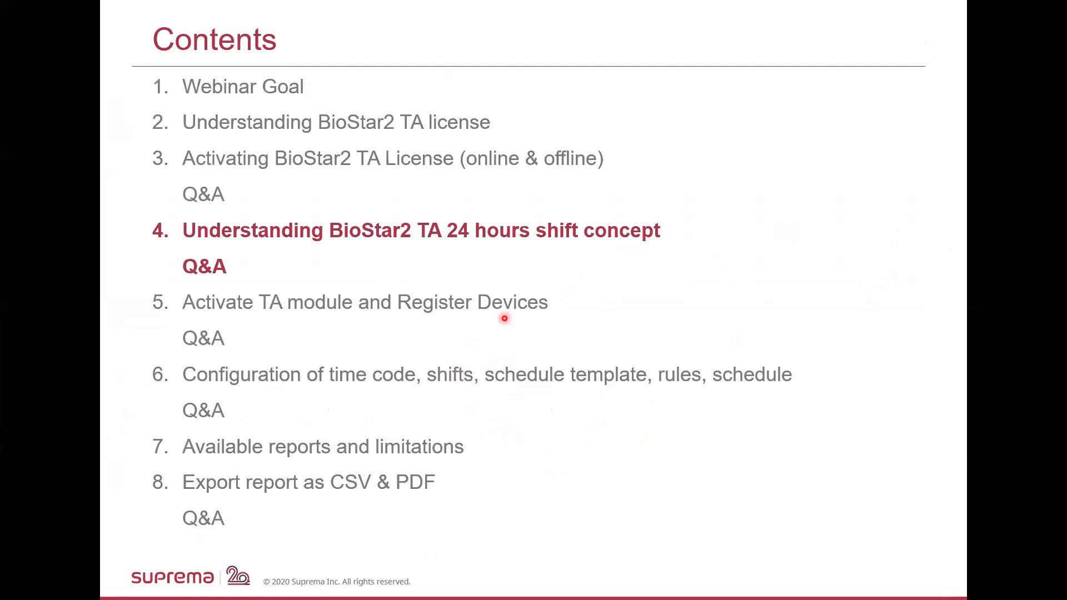
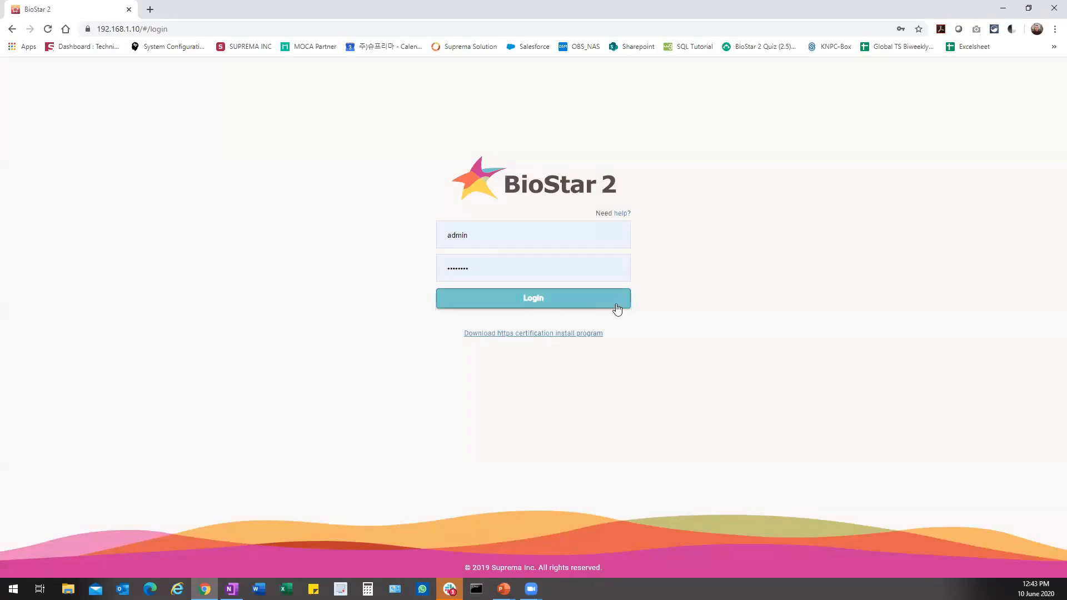
Step: Log in with the filled-in admin credentials and open the Time Attendance module
left_click(482, 299)
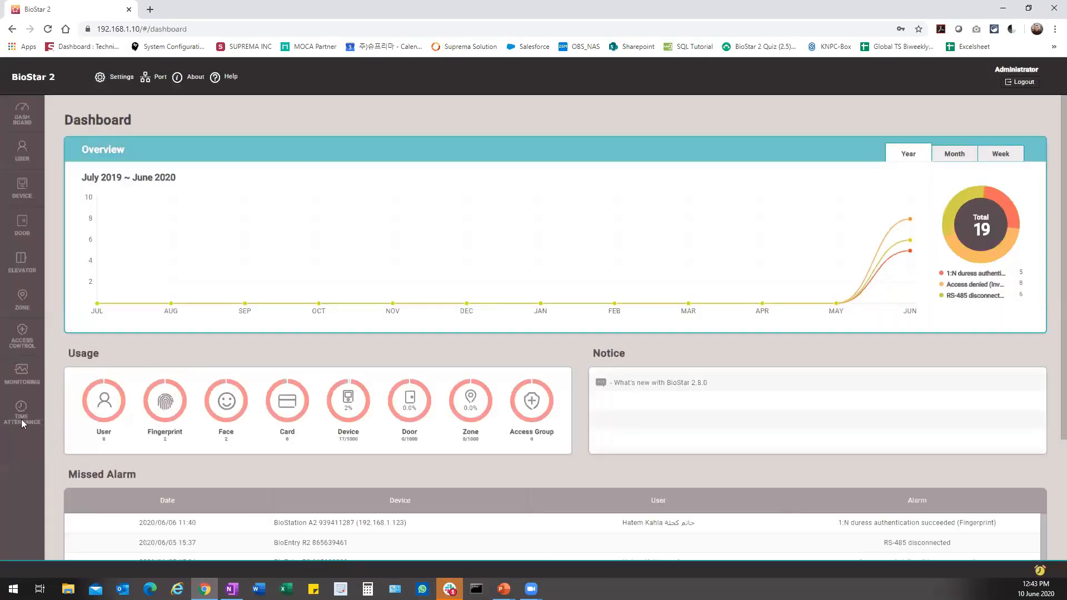
left_click(21, 420)
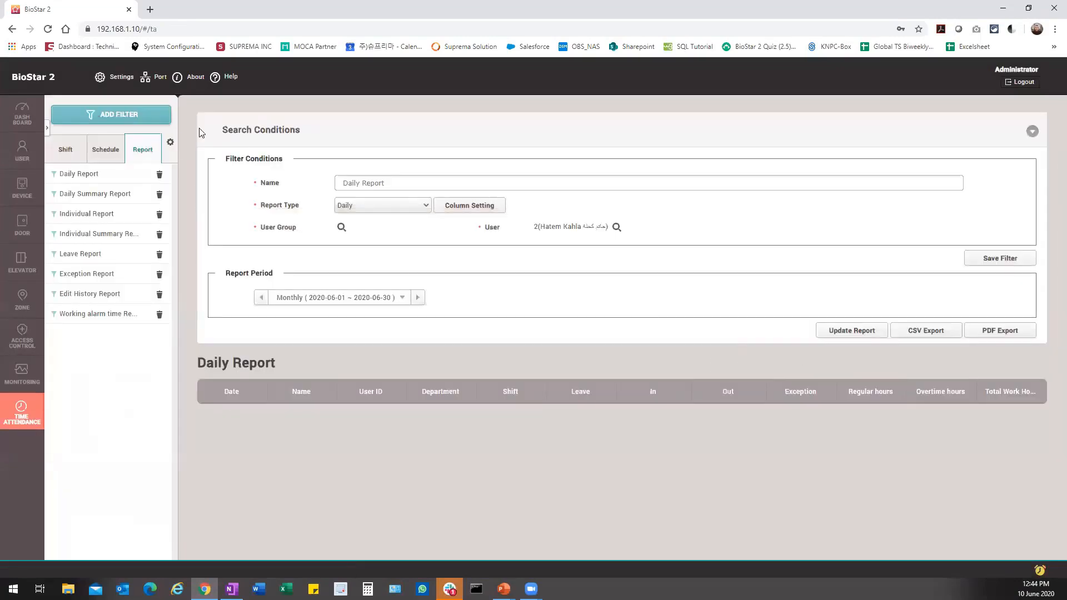
Step: Unregister both registered devices, the BioStation A2 and the FaceStation 2, in the Time Attendance settings
left_click(170, 142)
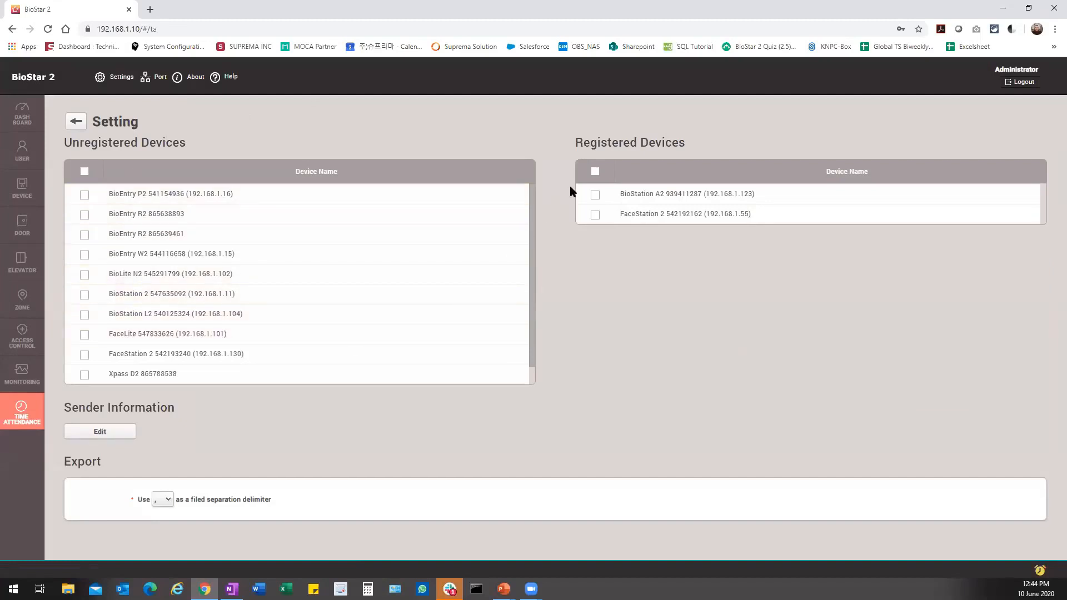
left_click(595, 173)
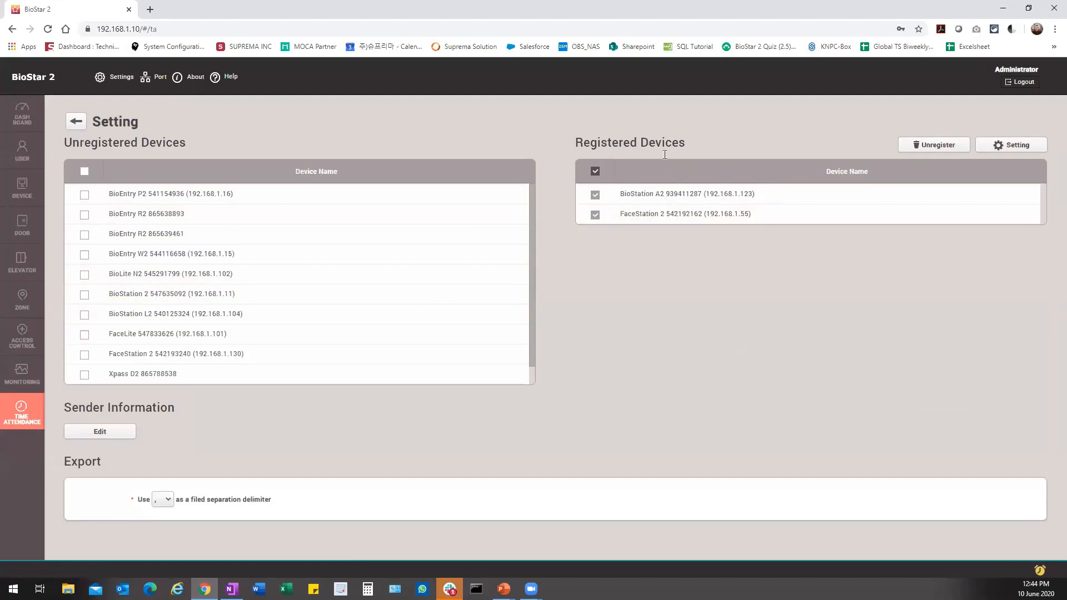
left_click(934, 144)
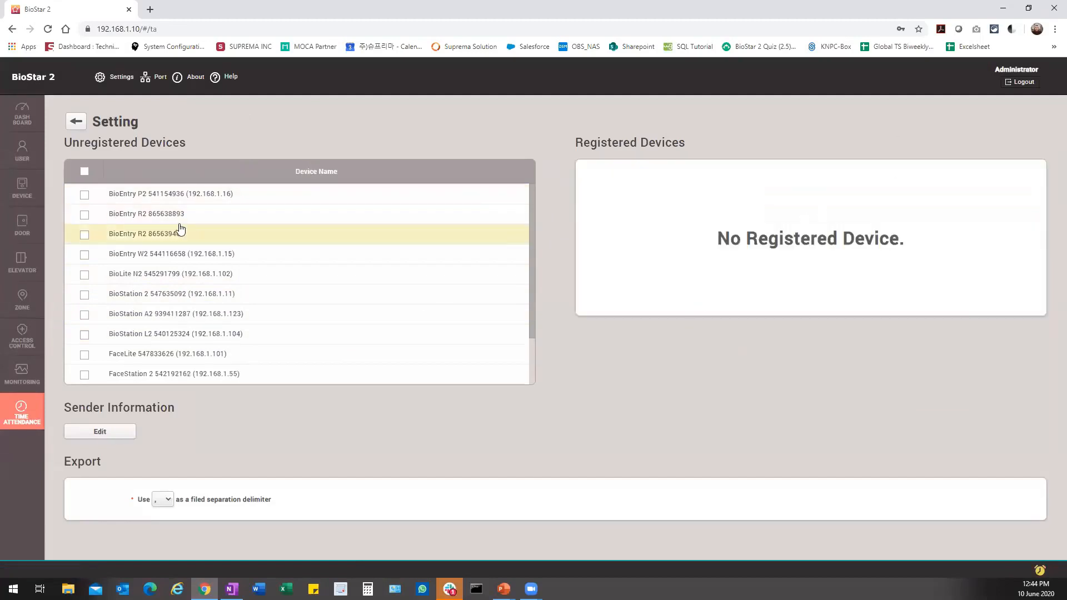
Step: Look through the unregistered Time Attendance devices and open the list of all devices in the system
scroll(222, 311, "down", 1)
scroll(225, 314, "up", 1)
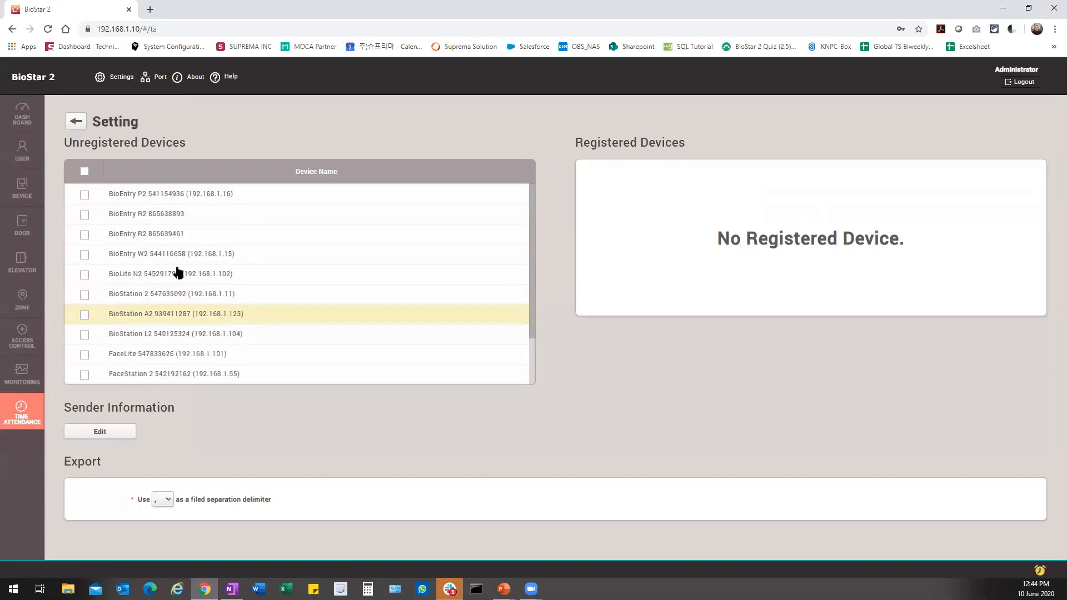
left_click(22, 189)
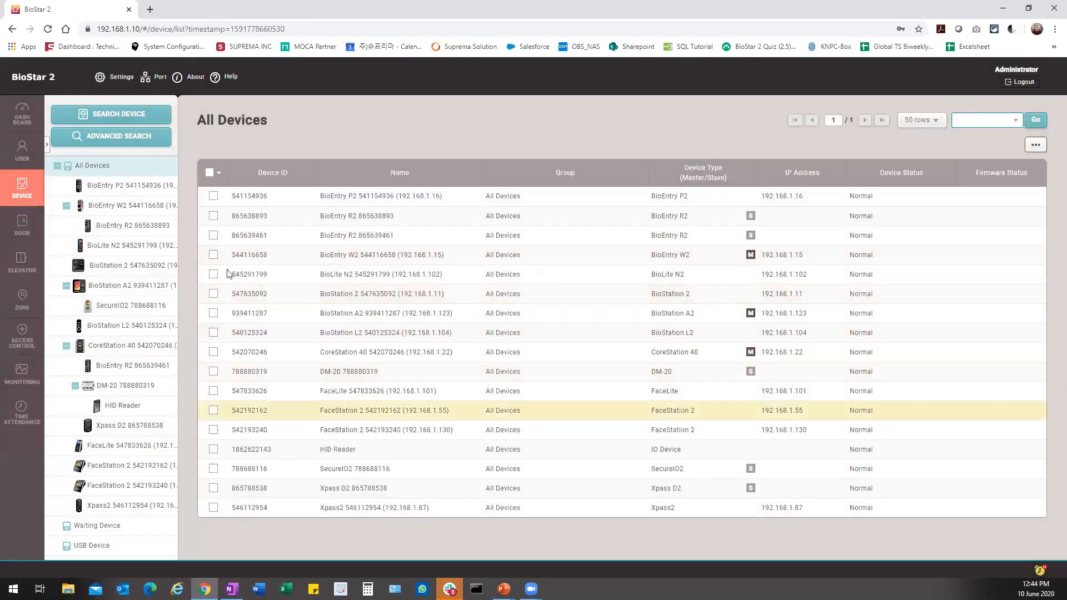
Step: Register the BioStation A2 (192.168.1.123) and the FaceStation 2 (192.168.1.55) in the Time Attendance settings
left_click(22, 429)
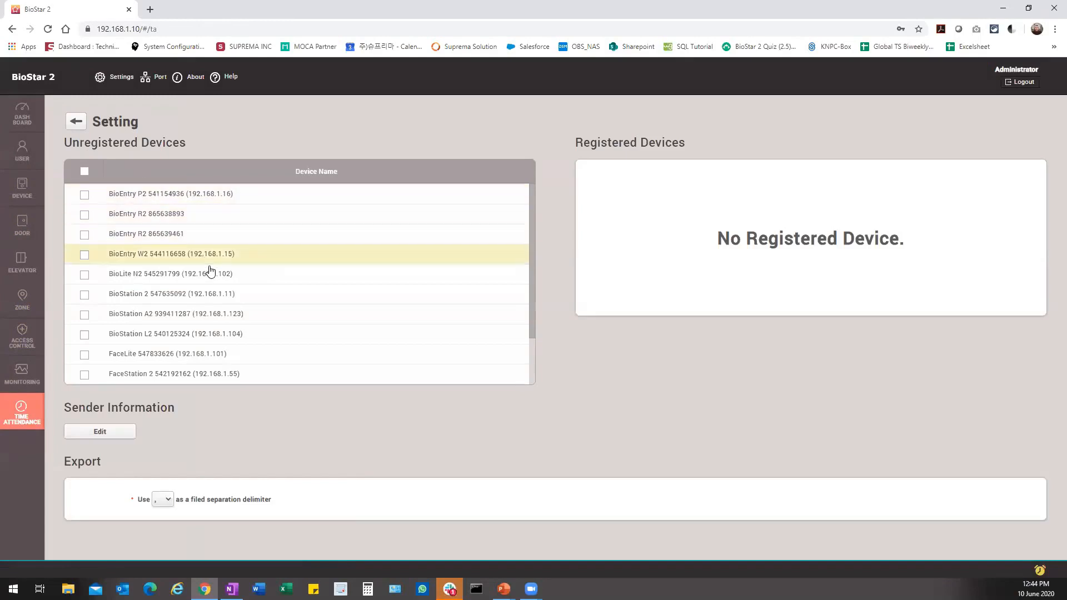
scroll(211, 275, "down", 2)
scroll(214, 278, "up", 2)
scroll(210, 231, "down", 2)
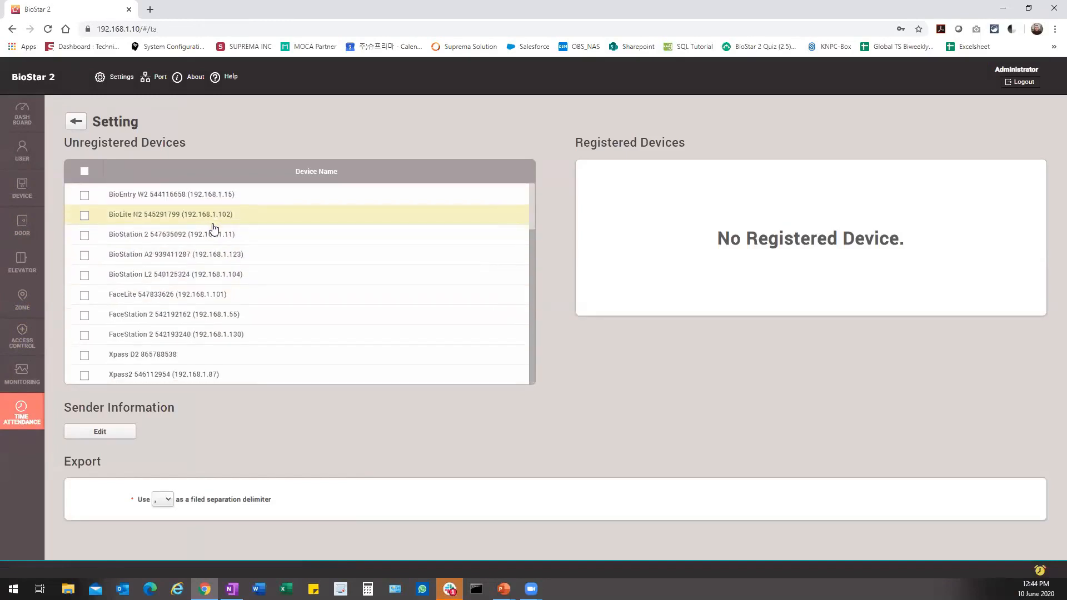
scroll(216, 229, "up", 2)
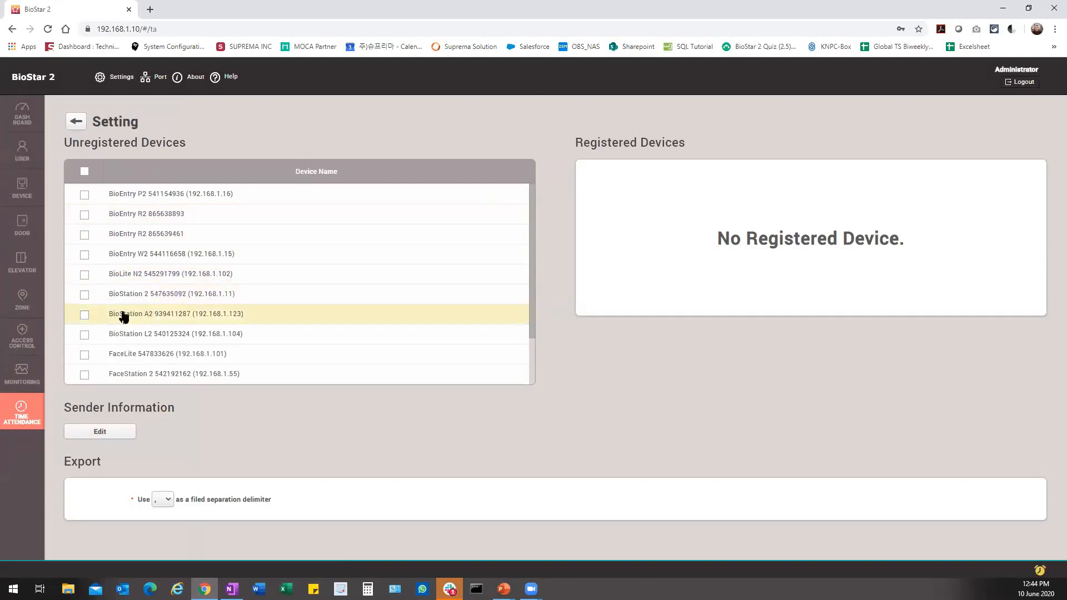
left_click(86, 315)
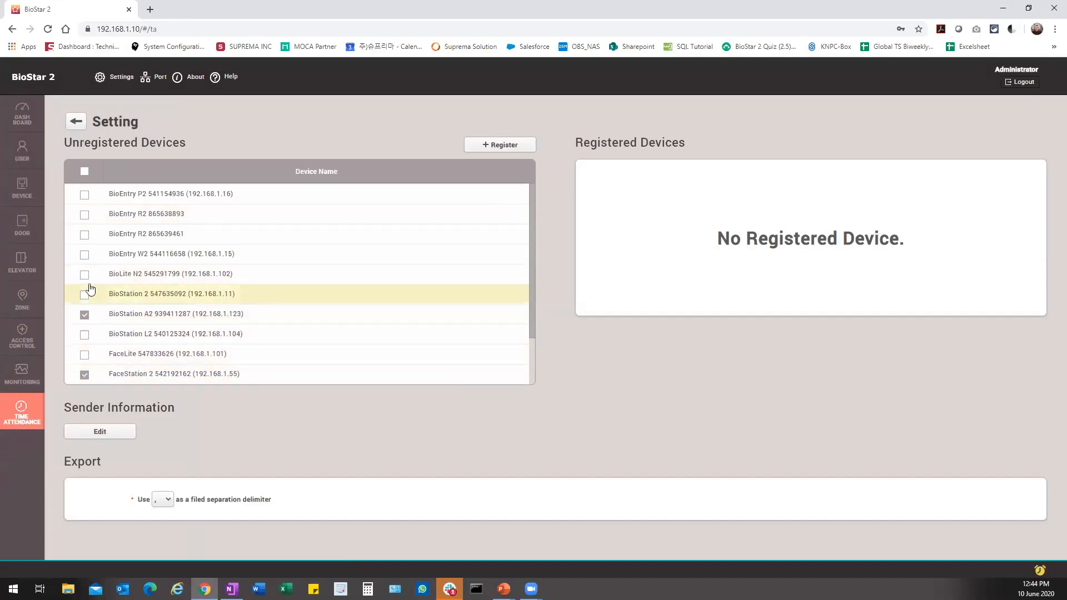
left_click(489, 146)
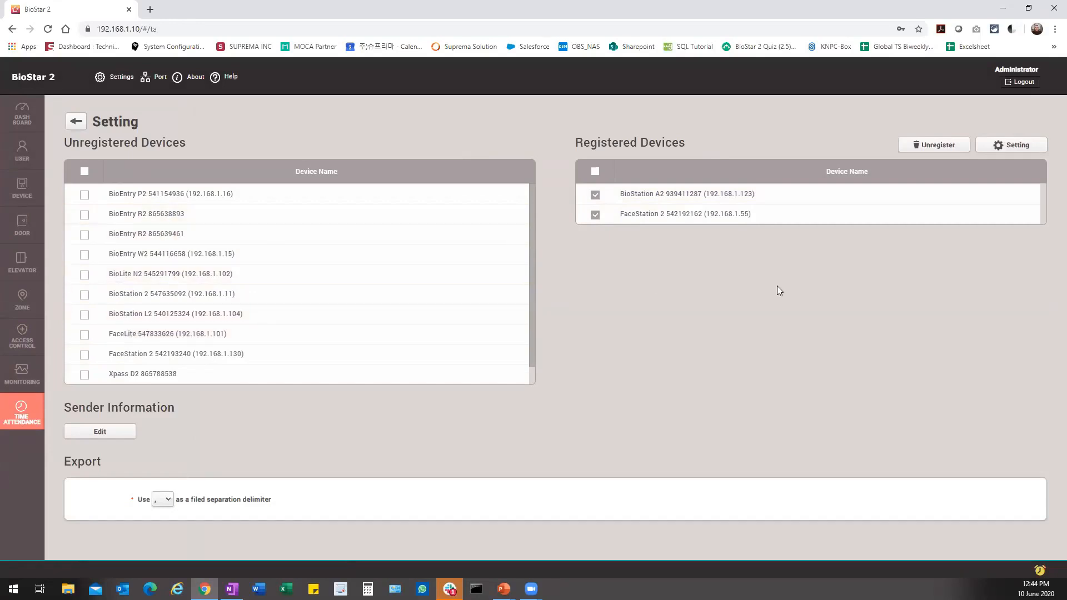
Step: Apply the T&A mode Not Use to both registered devices together
left_click(597, 174)
left_click(1018, 145)
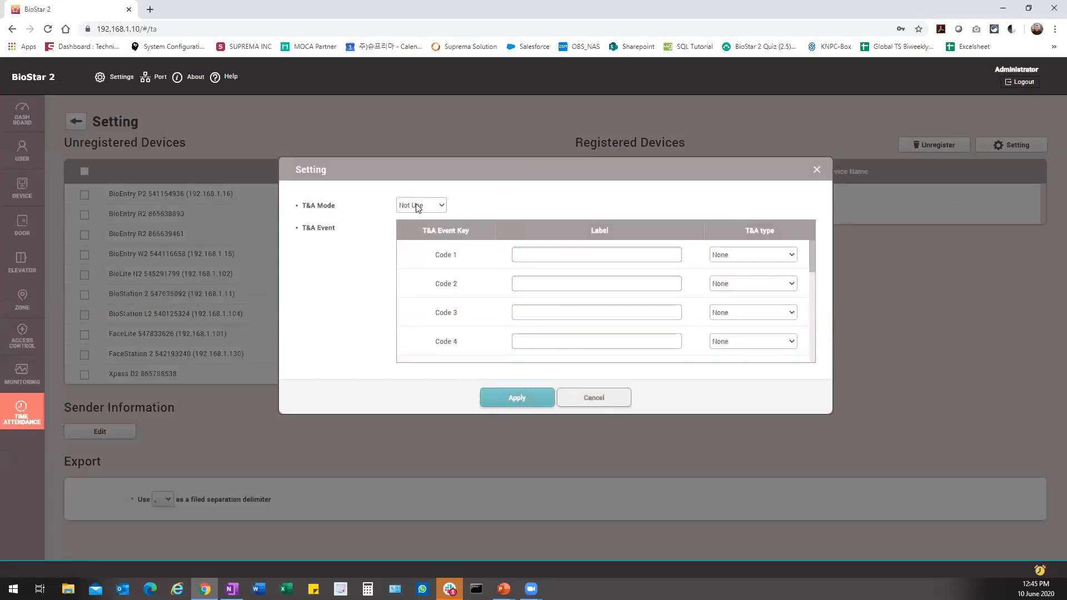
left_click(512, 398)
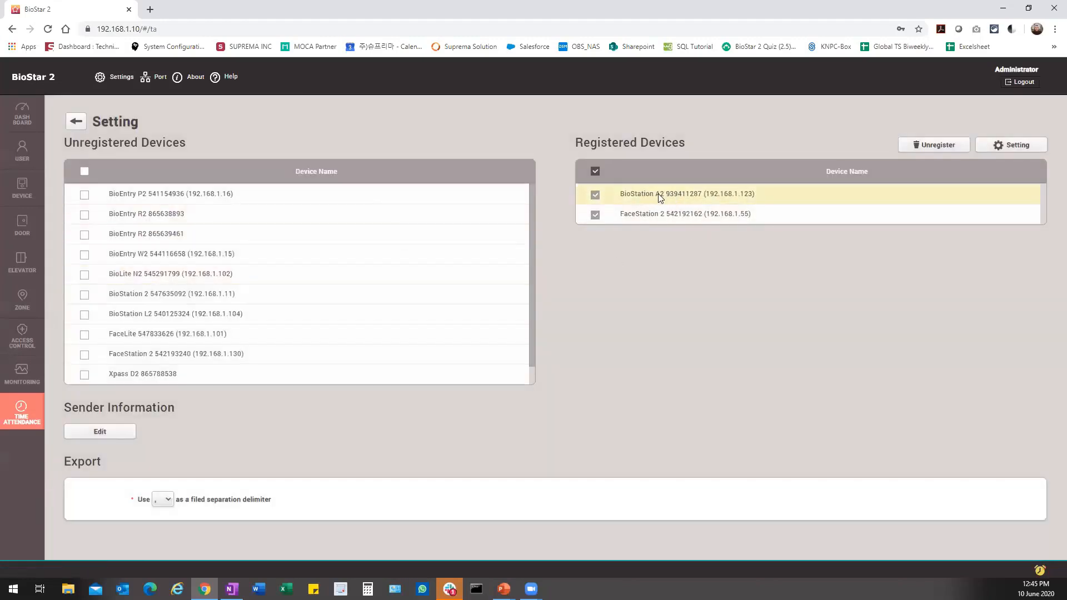
Step: Check the individual T&A mode and event labels of the registered BioStation A2 and FaceStation 2 without changing them
left_click(660, 197)
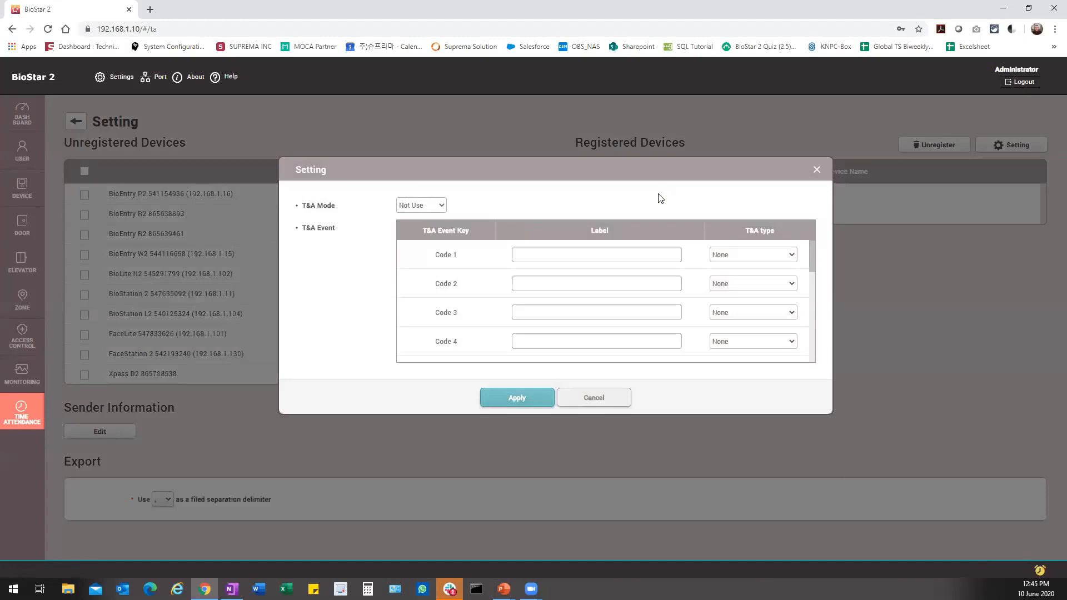
left_click(817, 170)
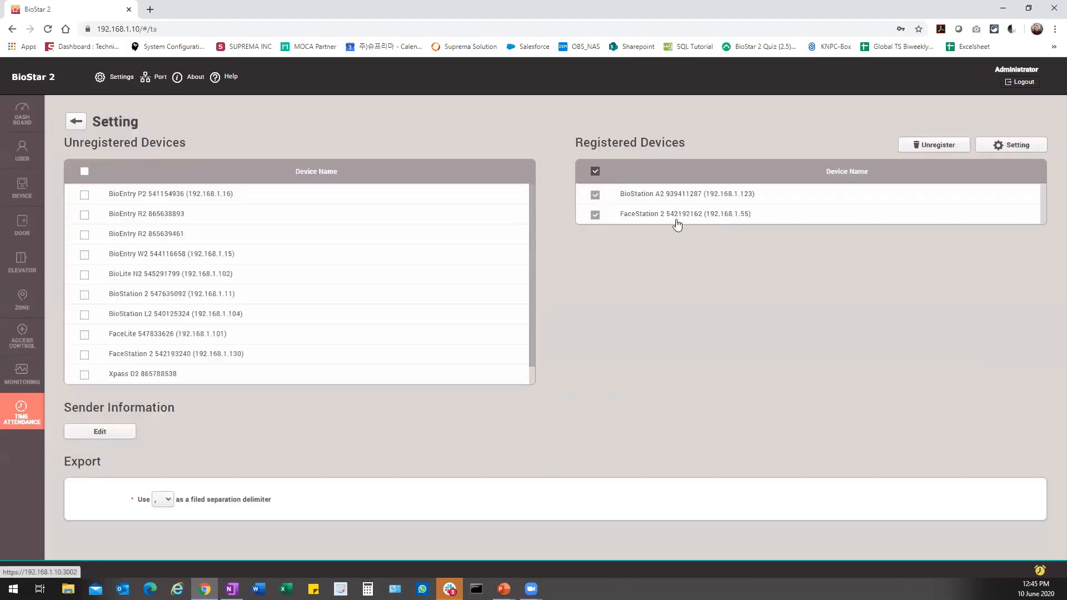
left_click(662, 214)
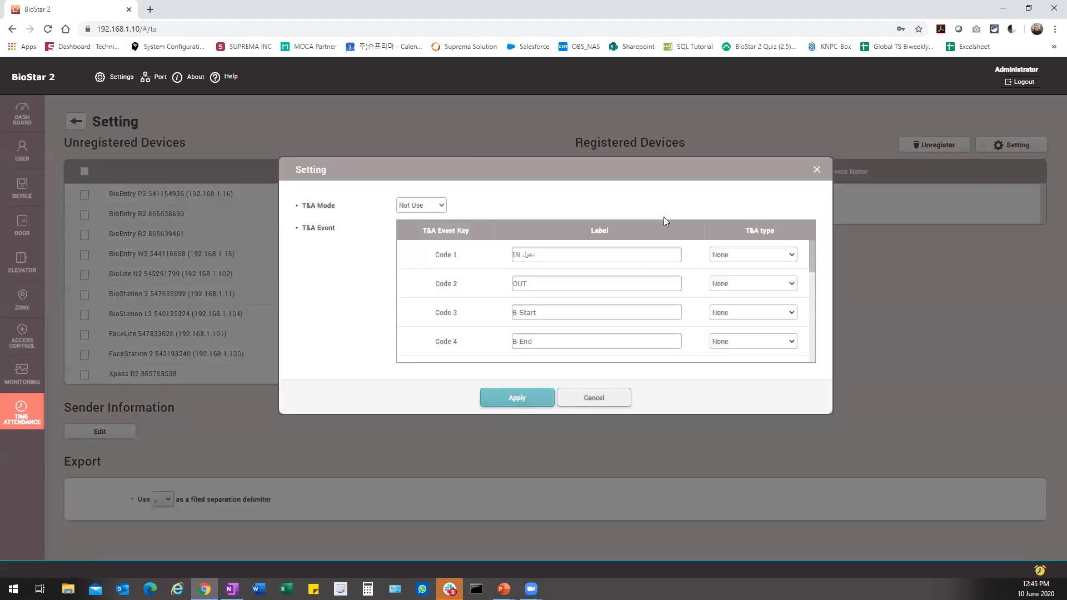
left_click(817, 170)
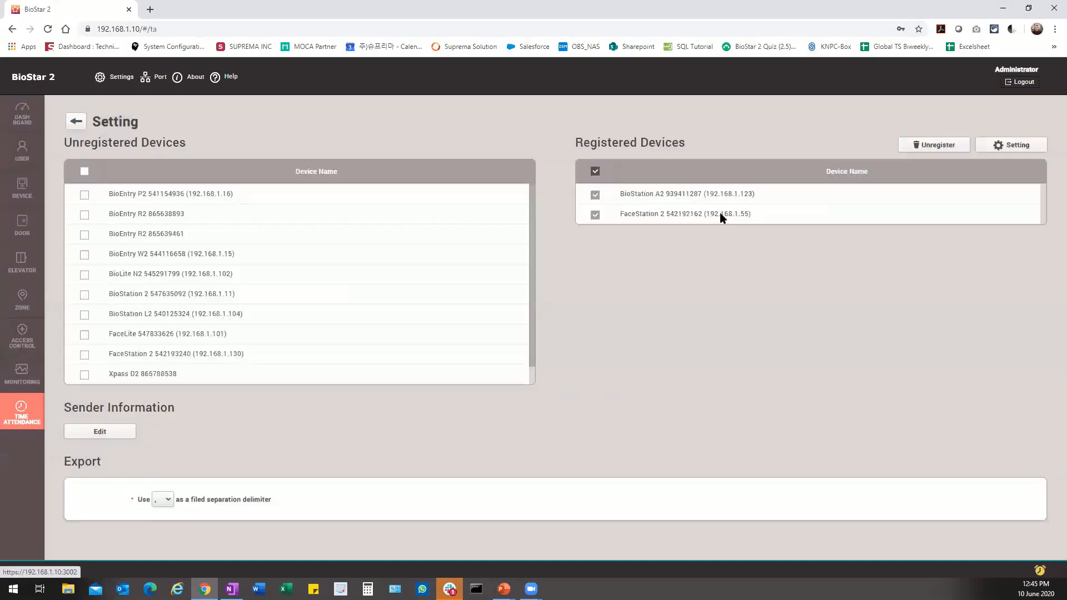
left_click(595, 171)
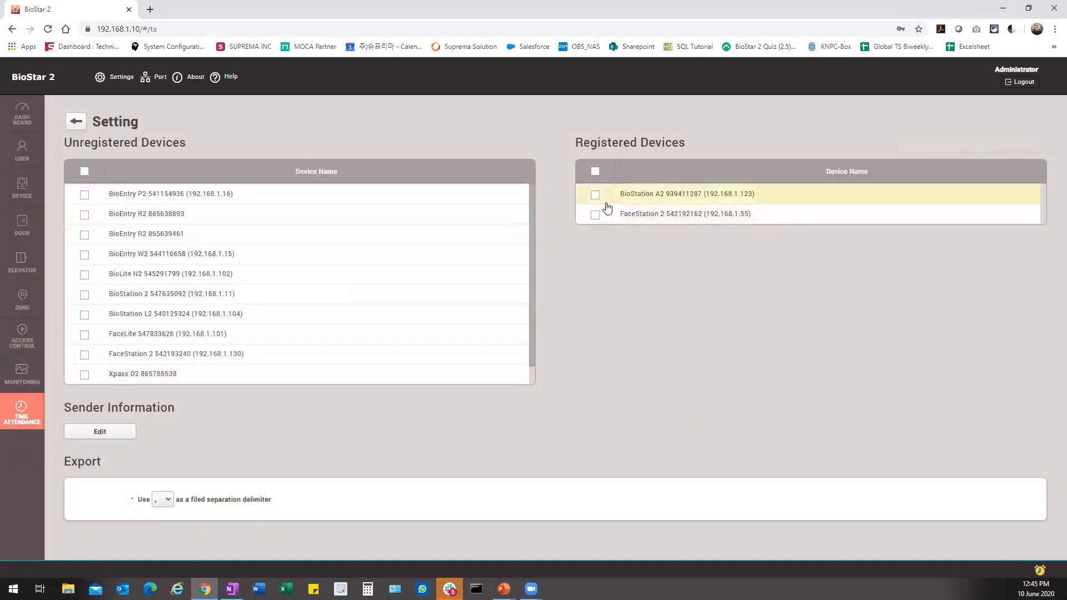
left_click(658, 216)
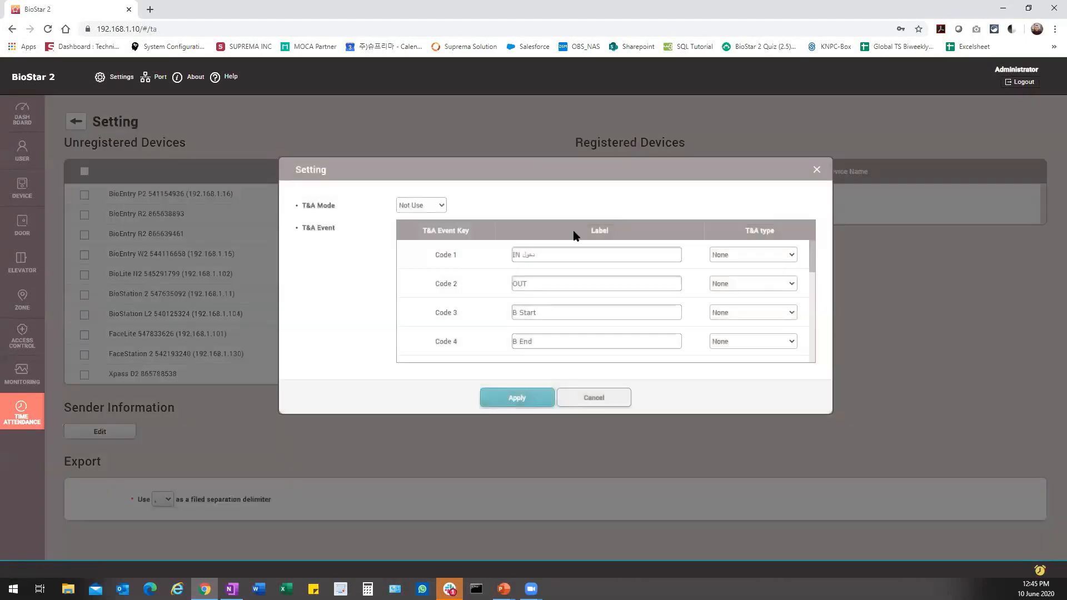
left_click(443, 207)
left_click(431, 220)
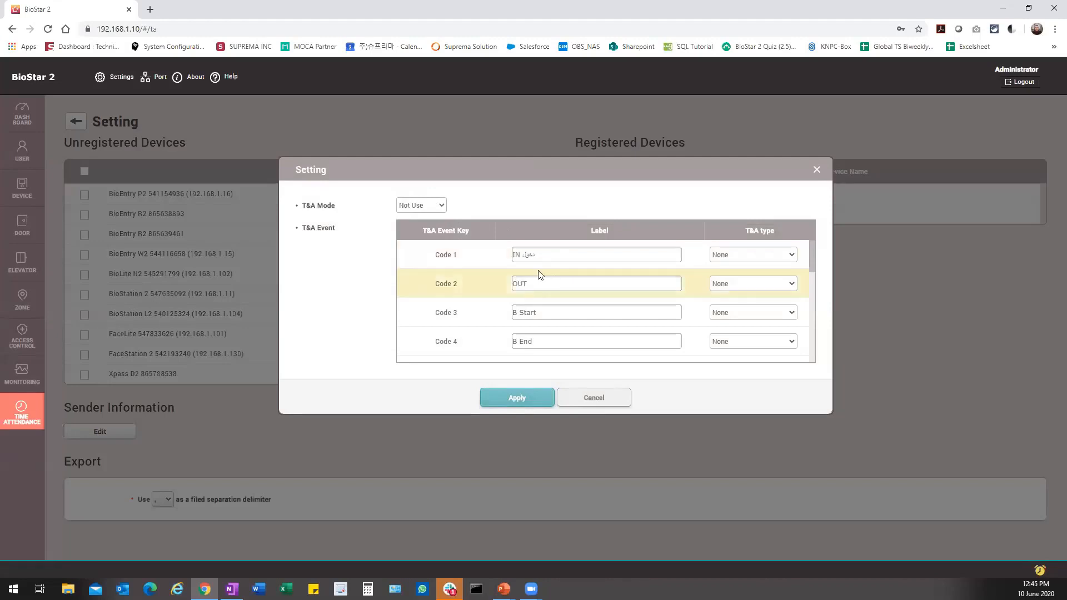
left_click(611, 394)
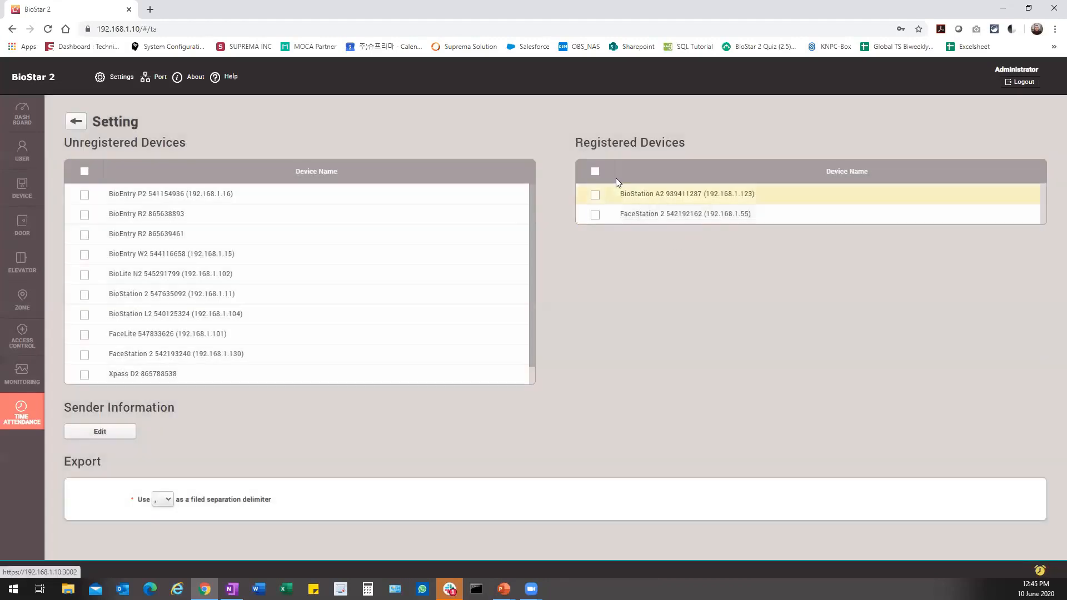
Step: Set the T&A mode of both registered devices to By User and apply it
left_click(595, 171)
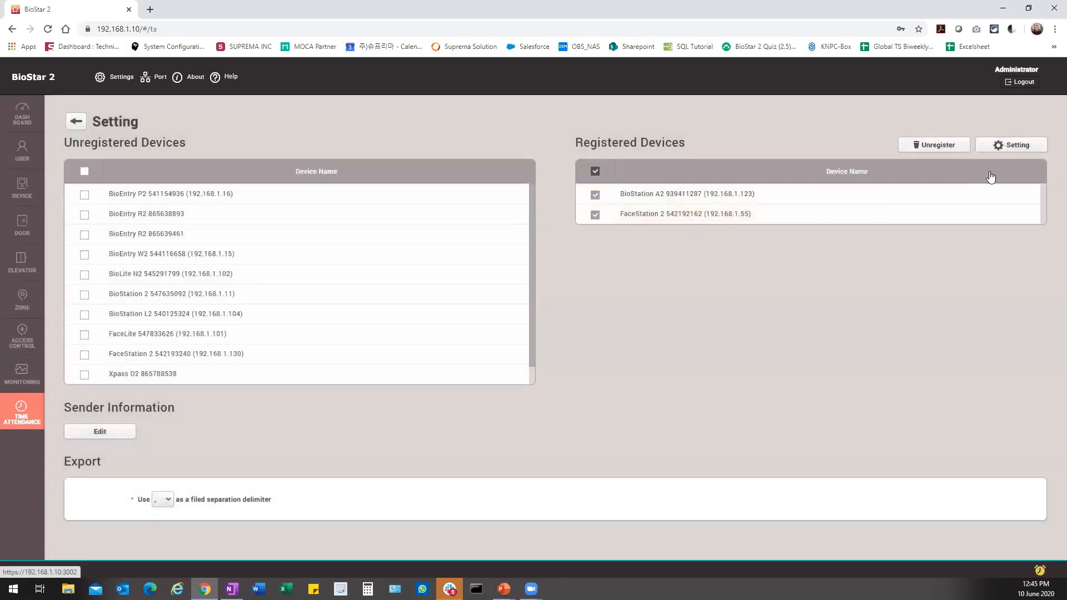
left_click(999, 146)
left_click(439, 208)
left_click(437, 227)
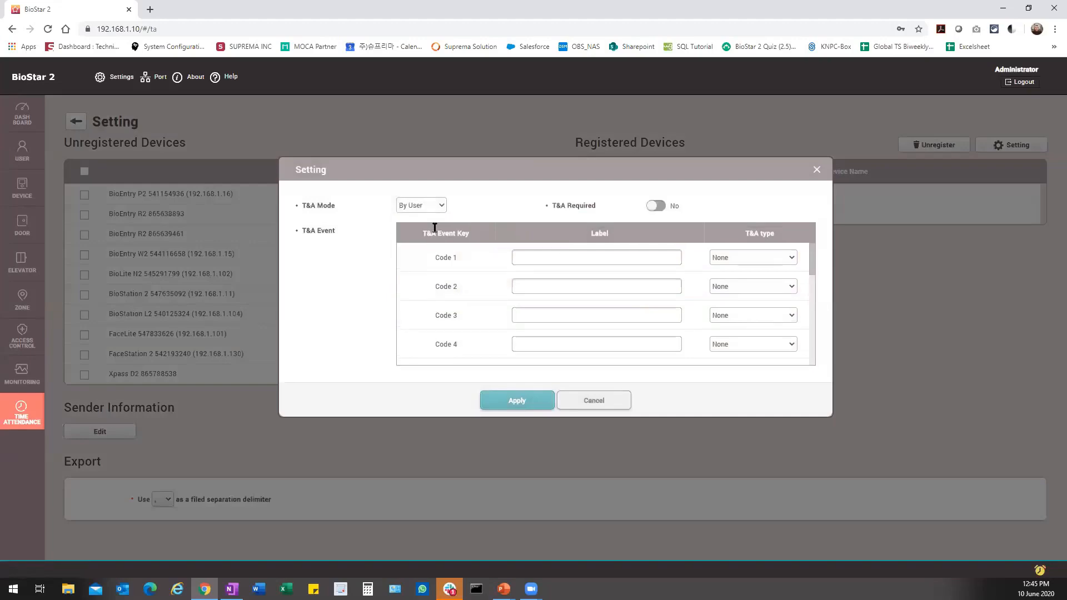
left_click(502, 404)
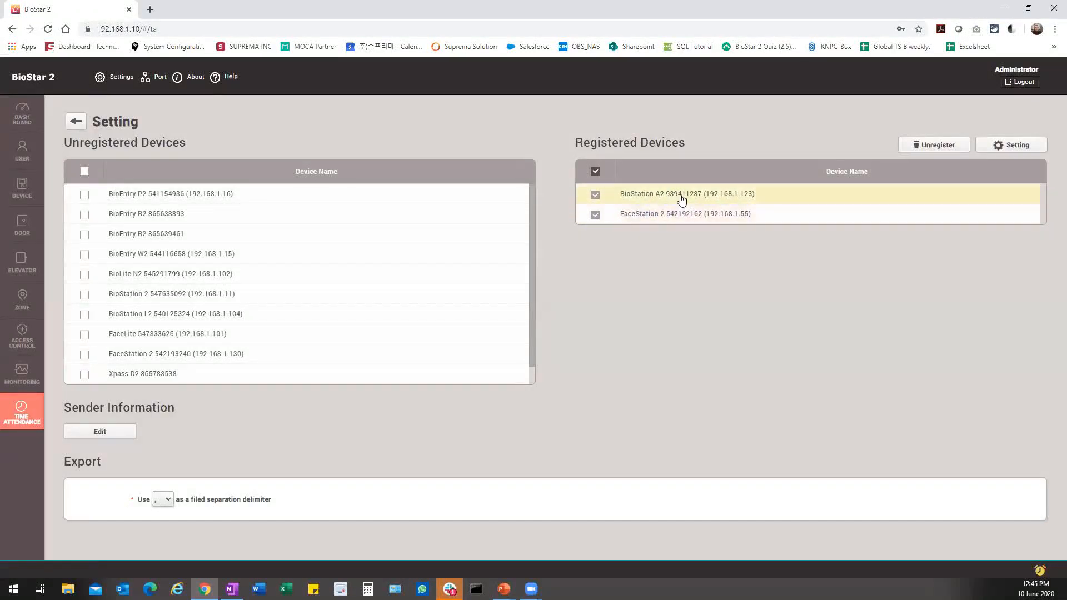
Step: Check the T&A mode on the BioStation A2 and the FaceStation 2 individually, and compare it with their joint settings
left_click(681, 194)
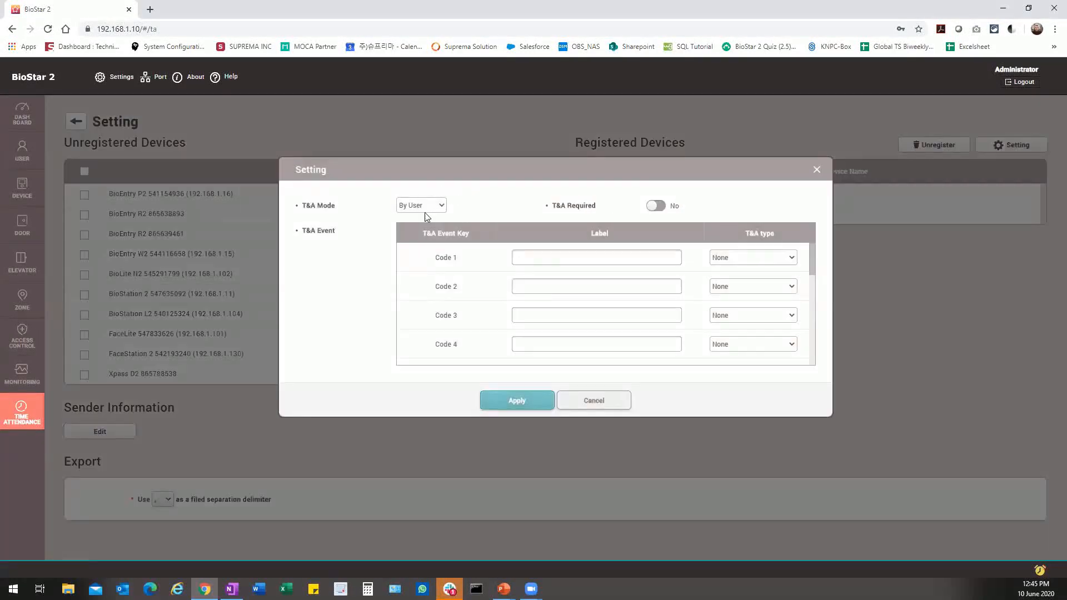
left_click(817, 170)
left_click(676, 215)
left_click(816, 170)
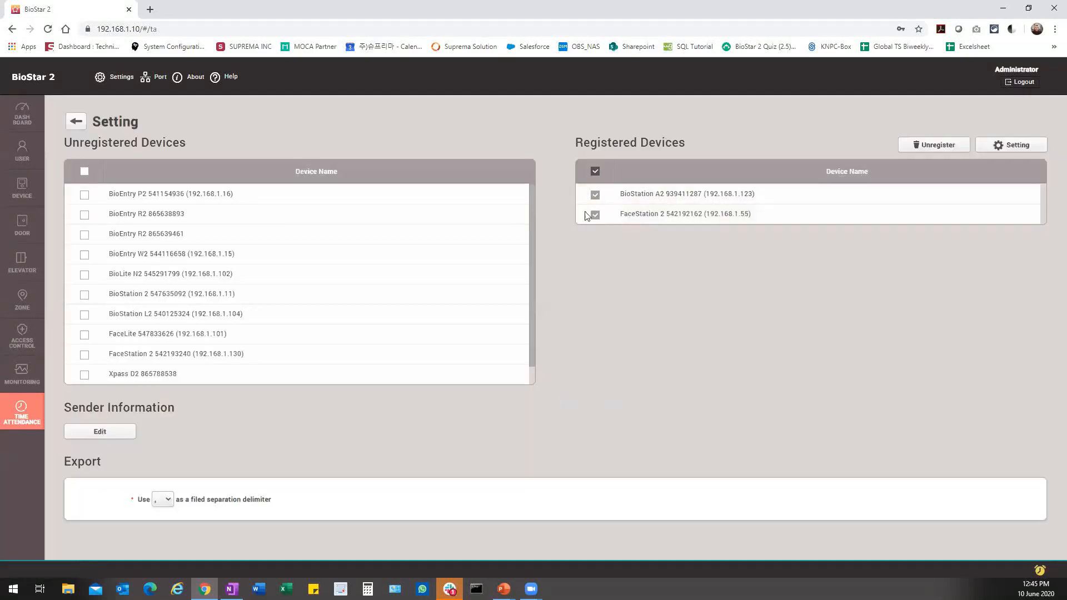
left_click(595, 172)
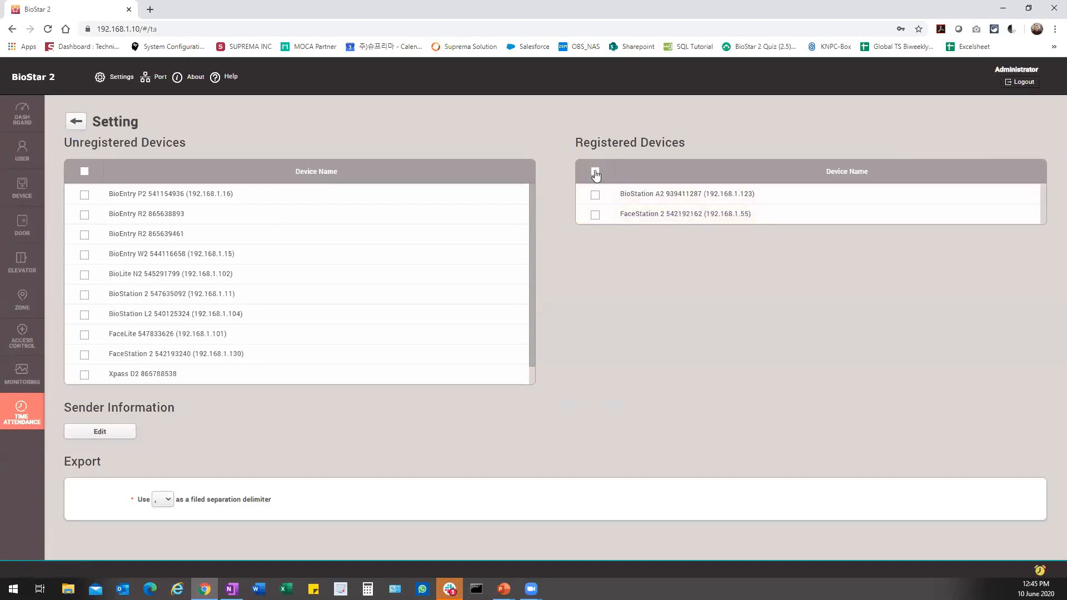
left_click(595, 172)
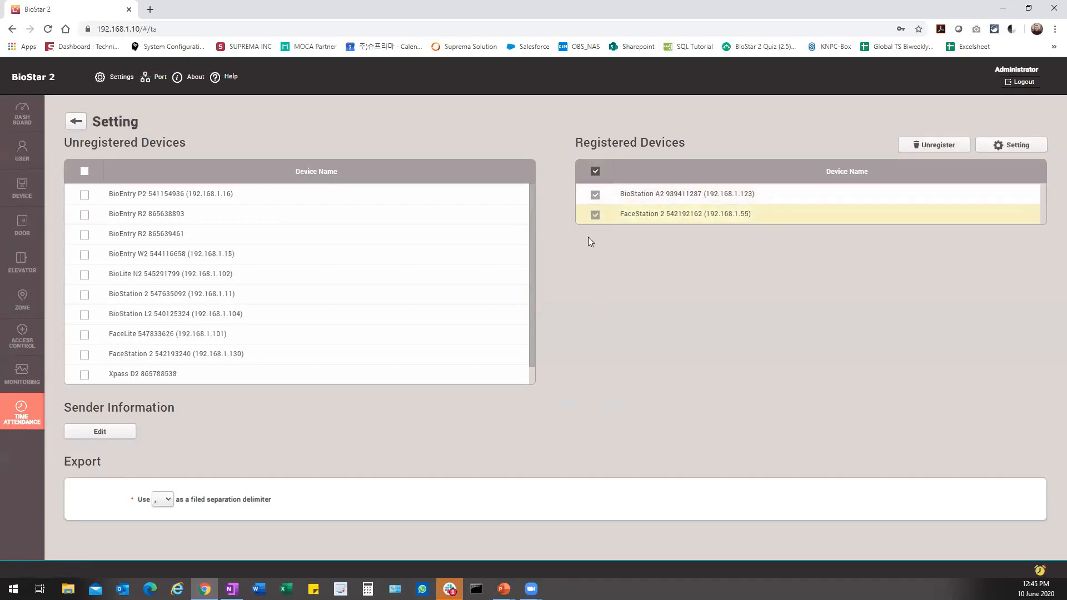
left_click(1011, 146)
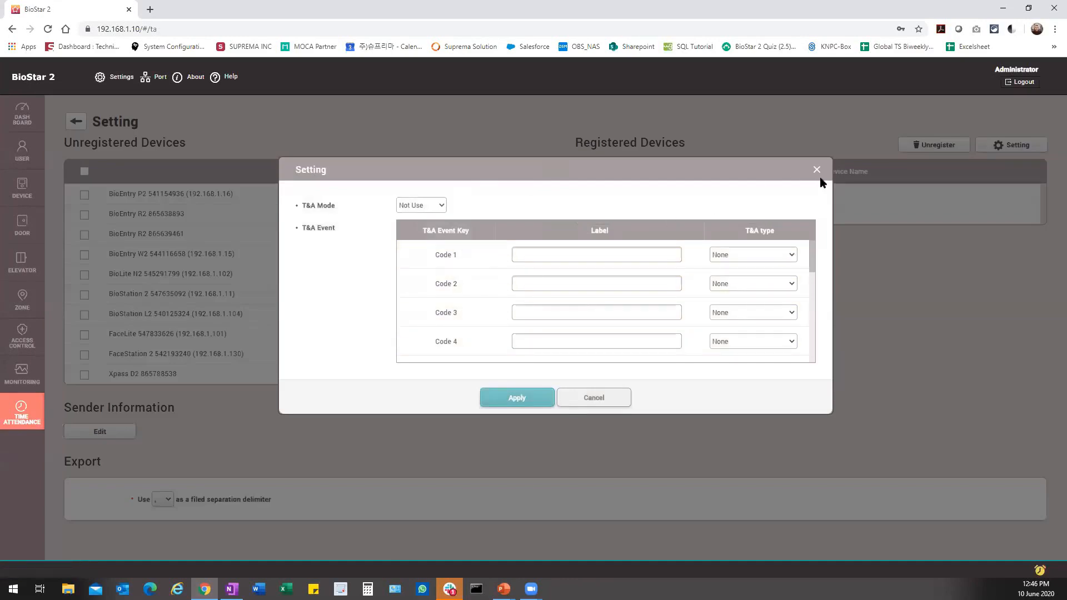
left_click(817, 171)
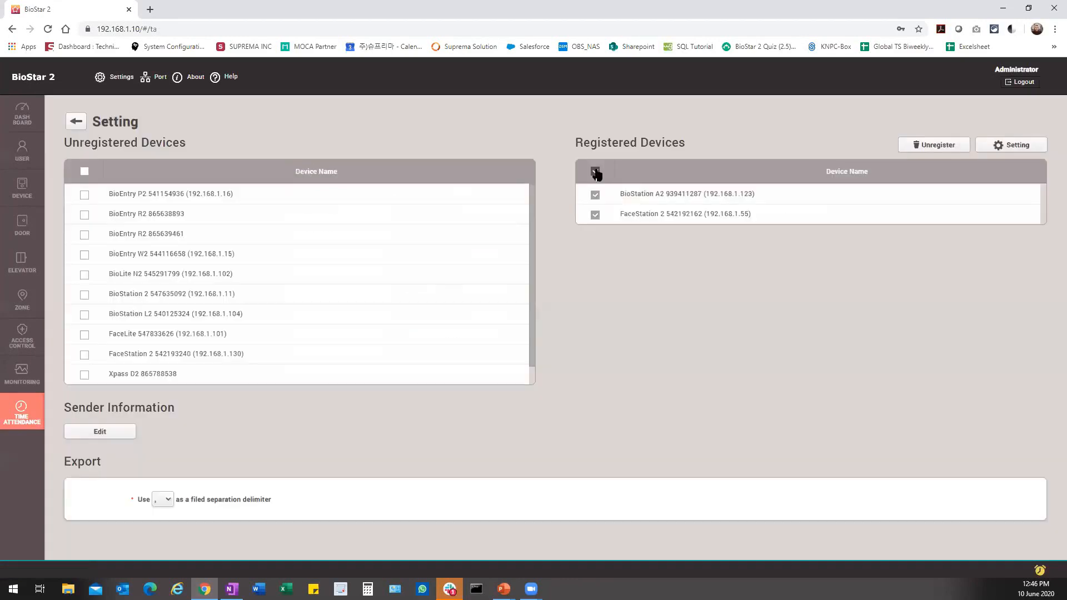
left_click(596, 172)
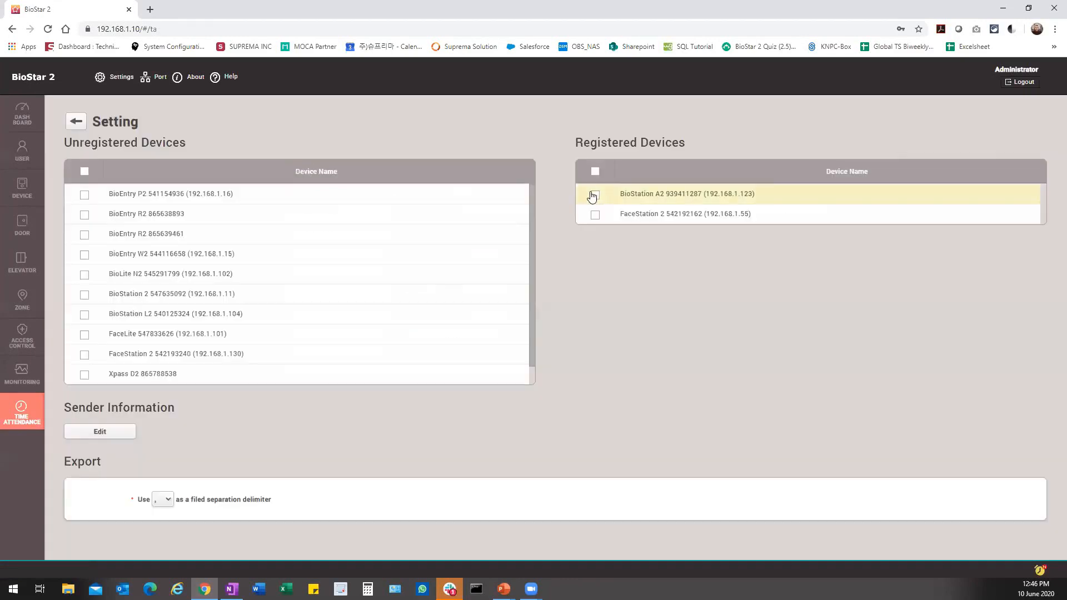
Step: In the FaceStation 2 T&A settings, set T&A Required to Yes and change the Code 2 label to "OUT خروج"
left_click(666, 216)
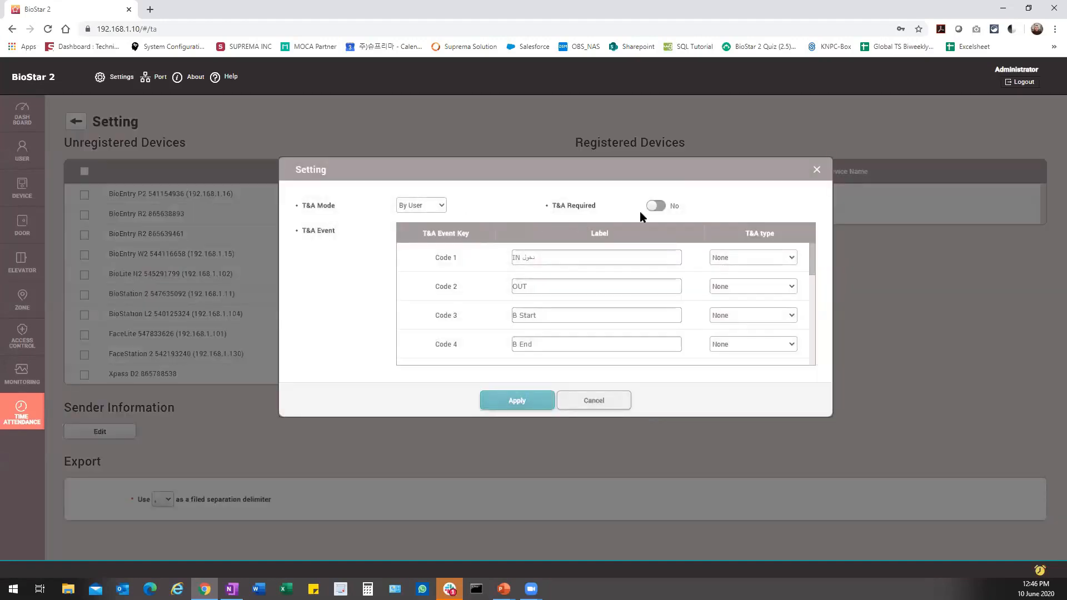
left_click(656, 206)
left_click_drag(553, 256, 492, 263)
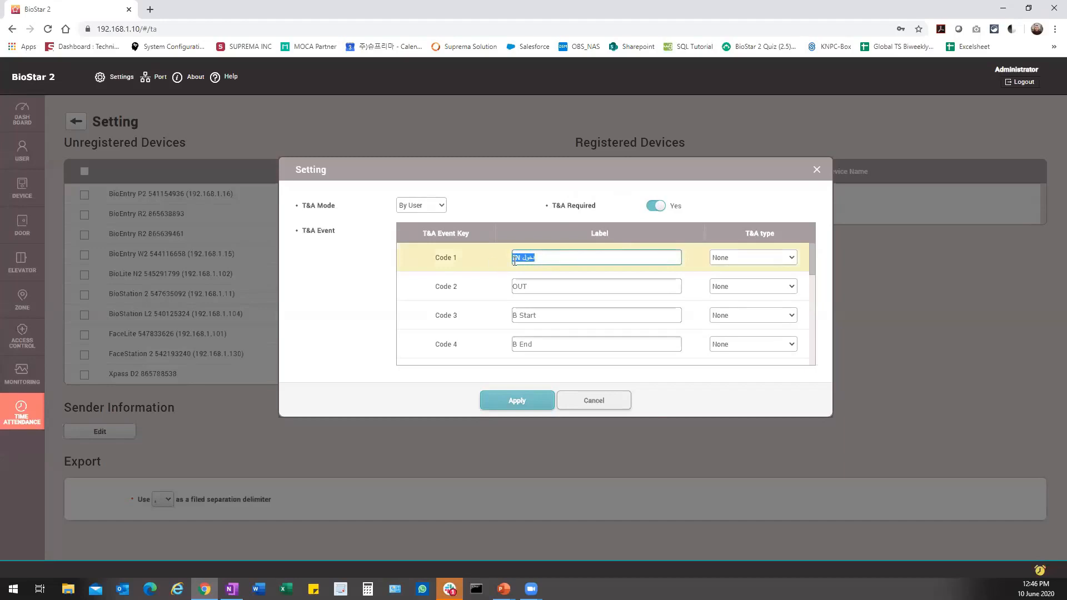
left_click(537, 285)
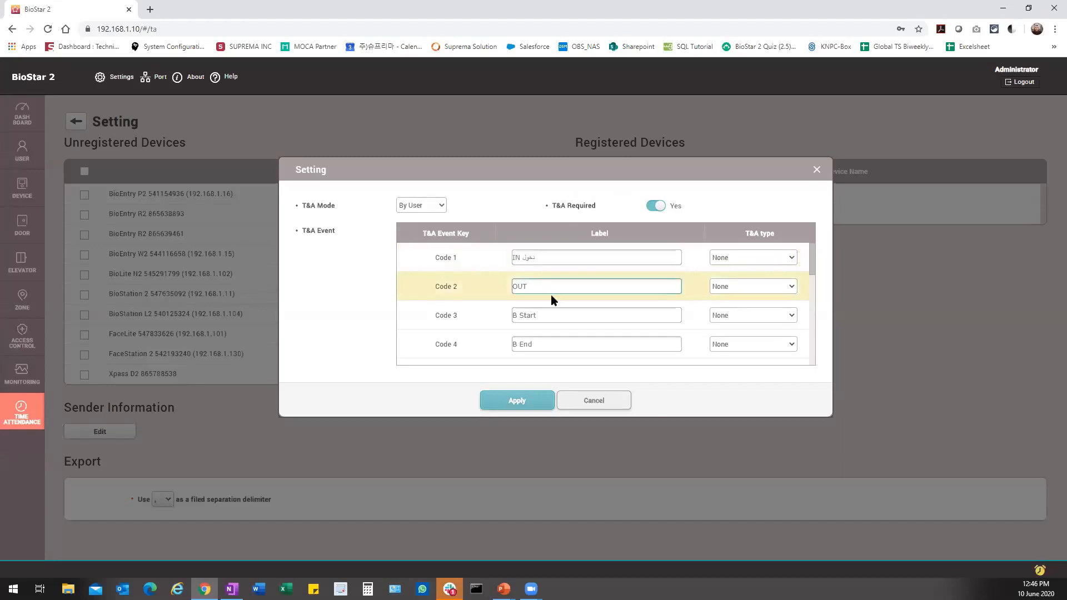
type("خروج")
Step: Assign the T&A types Check In, Check Out, Break Start and Break End to Codes 1 through 4
left_click(745, 260)
left_click(732, 280)
left_click(726, 286)
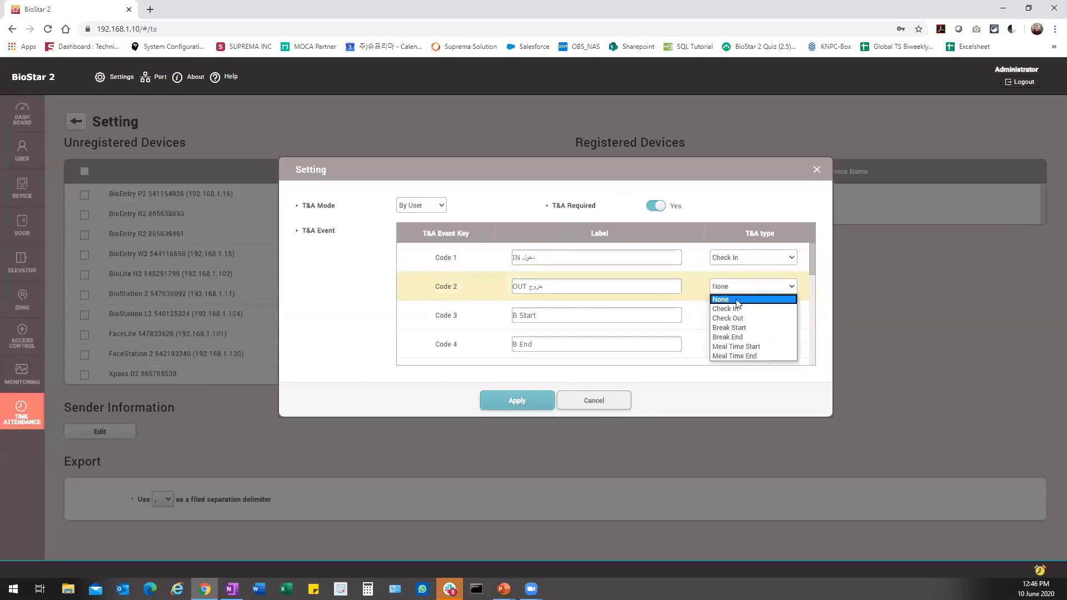
left_click(739, 318)
left_click(736, 321)
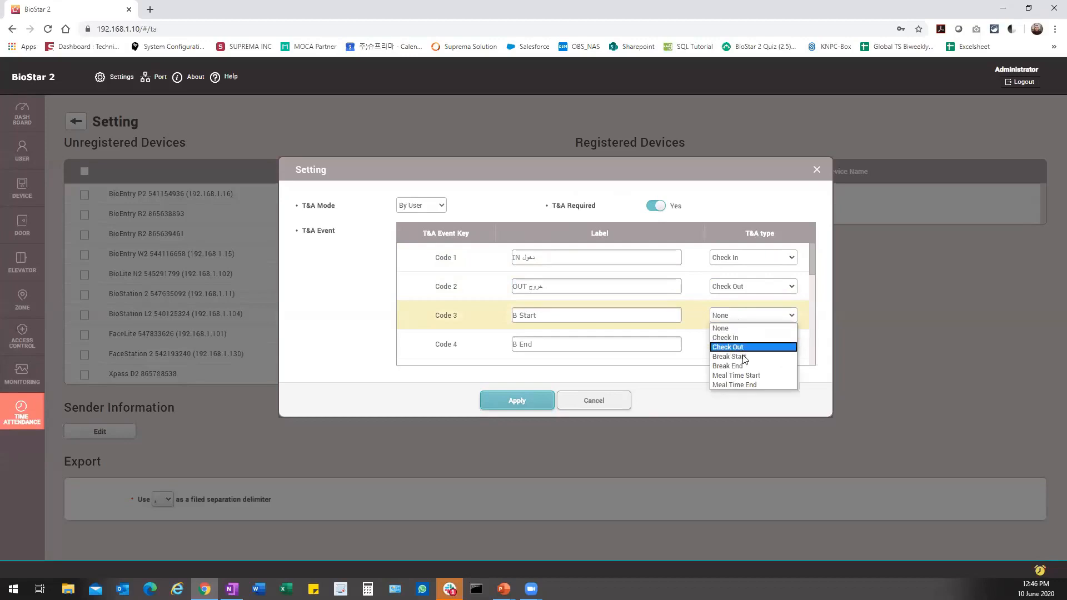
left_click(755, 357)
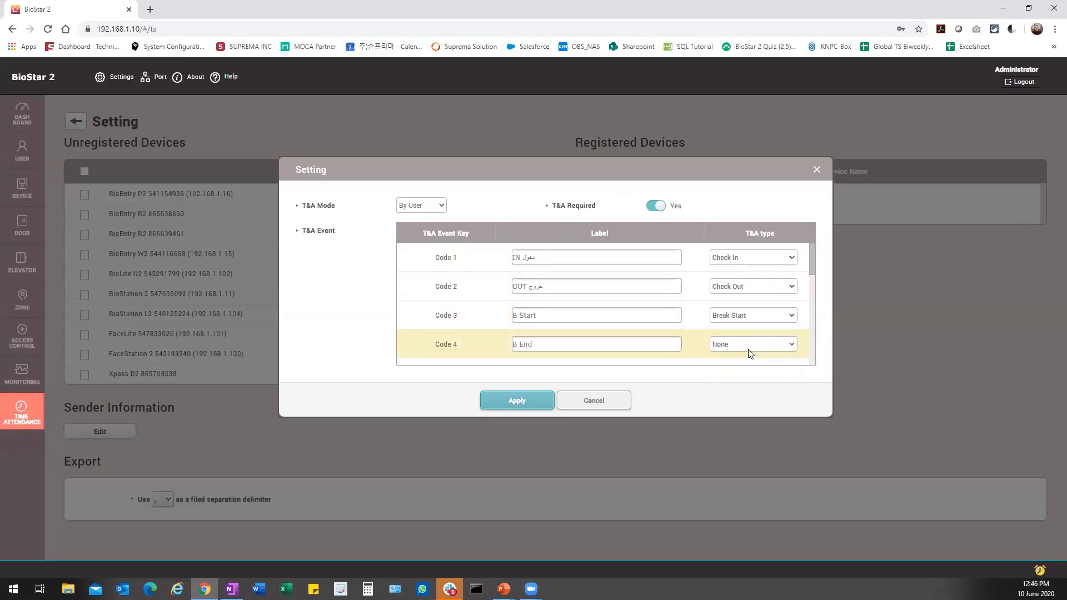
left_click(738, 346)
left_click(735, 395)
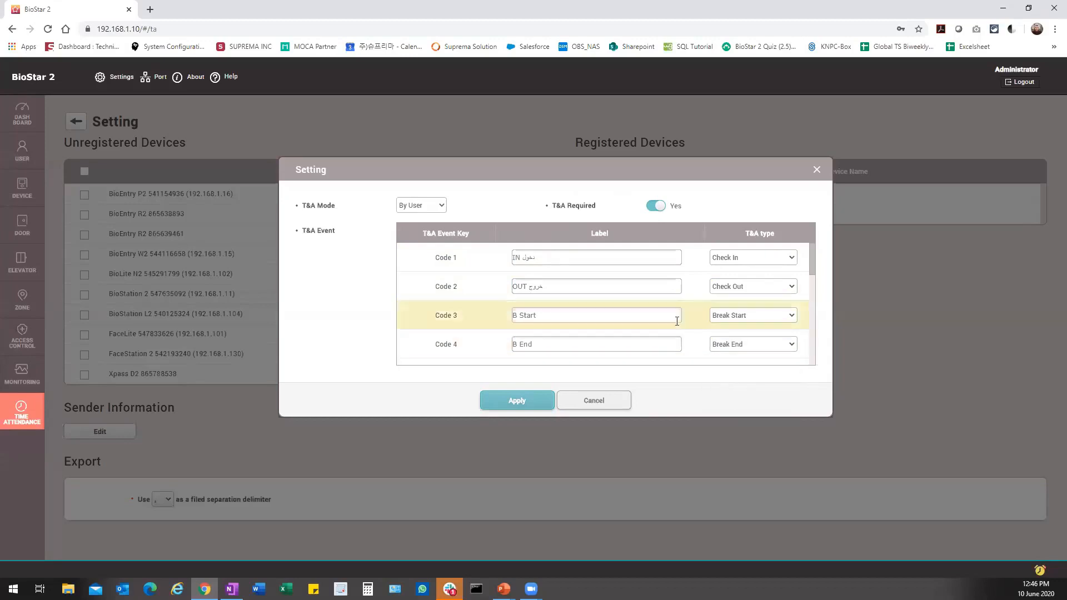
Step: Assign Meal Time Start to Code 5 and Meal Time End to Code 6, and view the remaining event codes
scroll(684, 311, "down", 1)
left_click(745, 321)
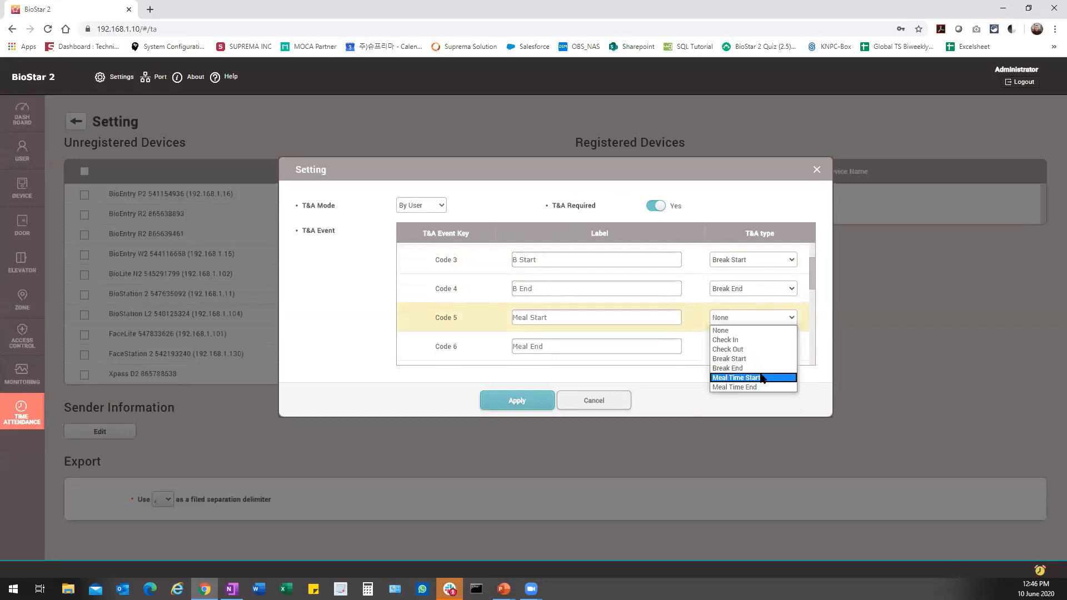
left_click(762, 378)
left_click(753, 347)
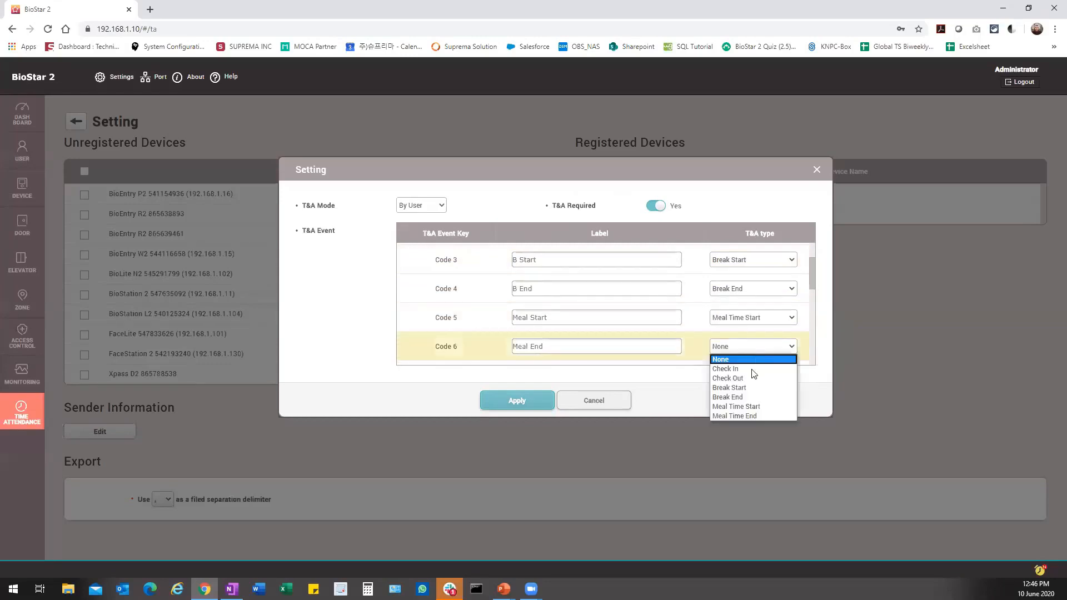
left_click(739, 416)
scroll(699, 317, "down", 5)
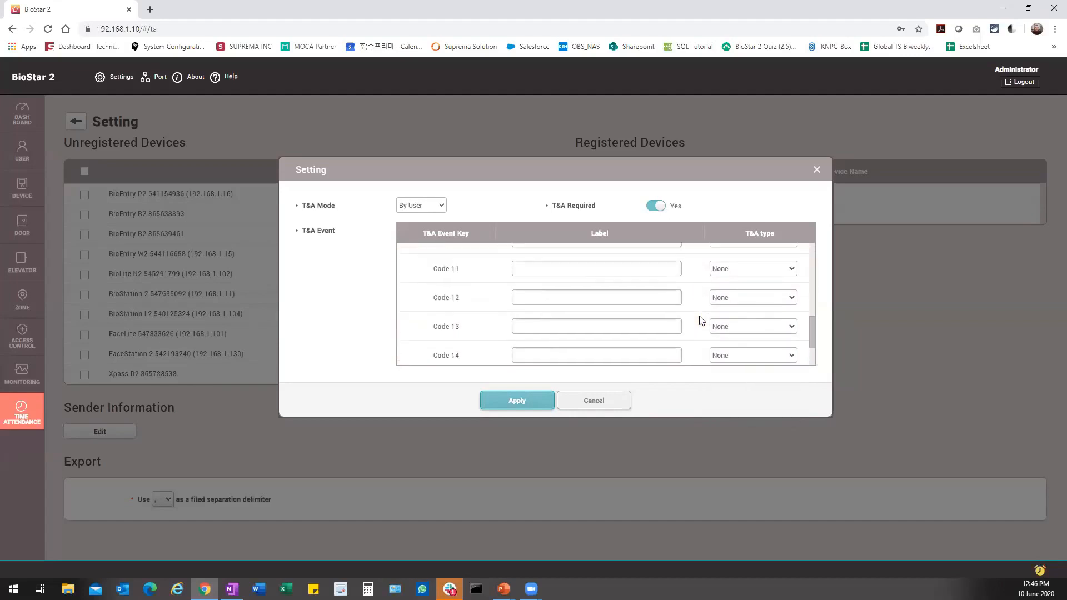
Step: Apply the T&A settings of the FaceStation 2, and check the T&A settings of the BioStation A2
scroll(702, 321, "up", 6)
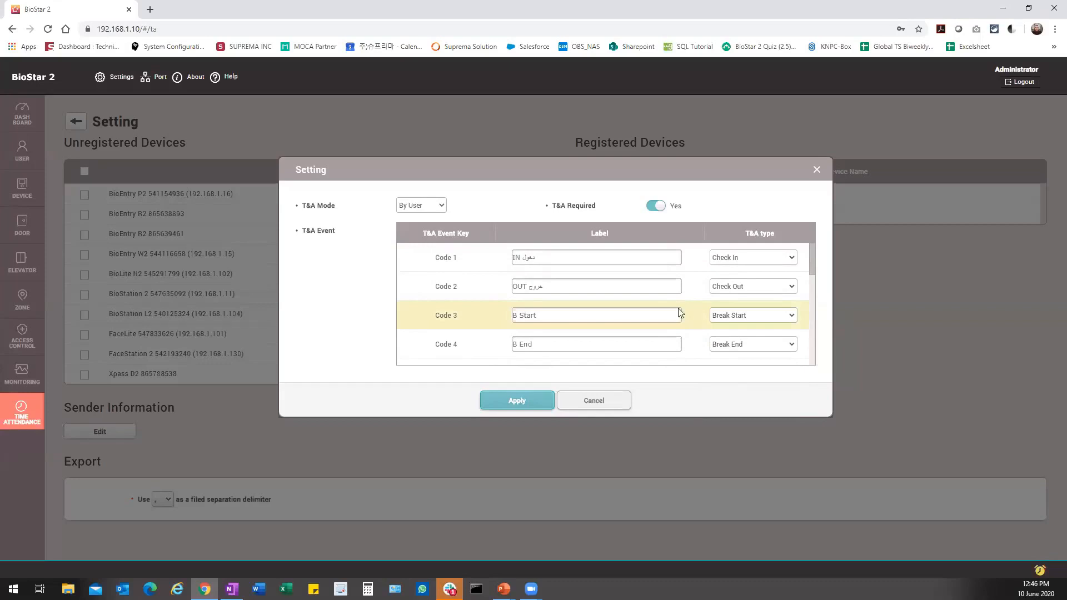
left_click(503, 400)
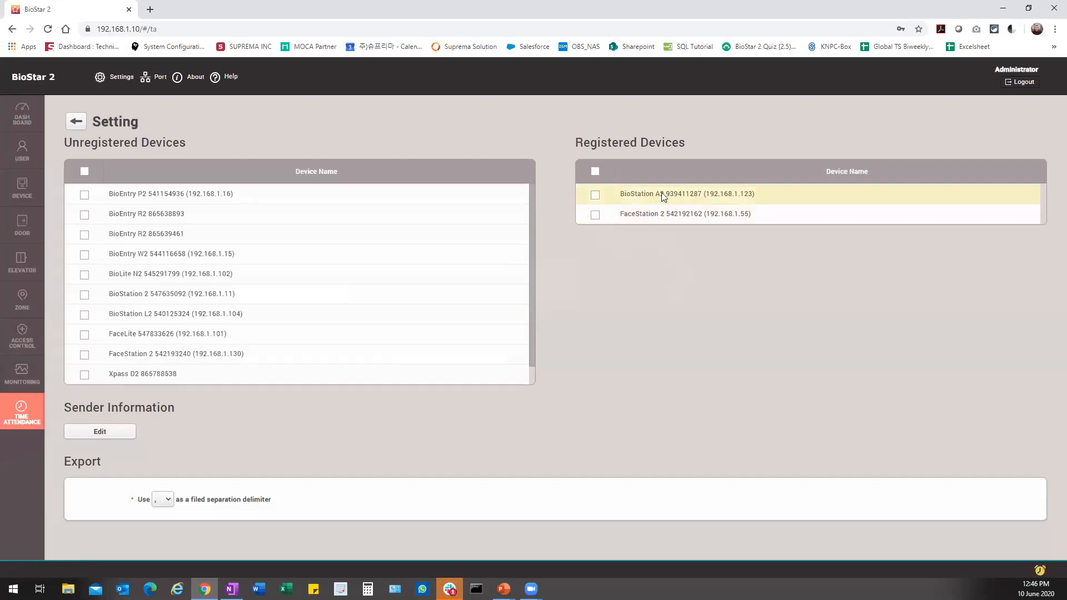
left_click(662, 200)
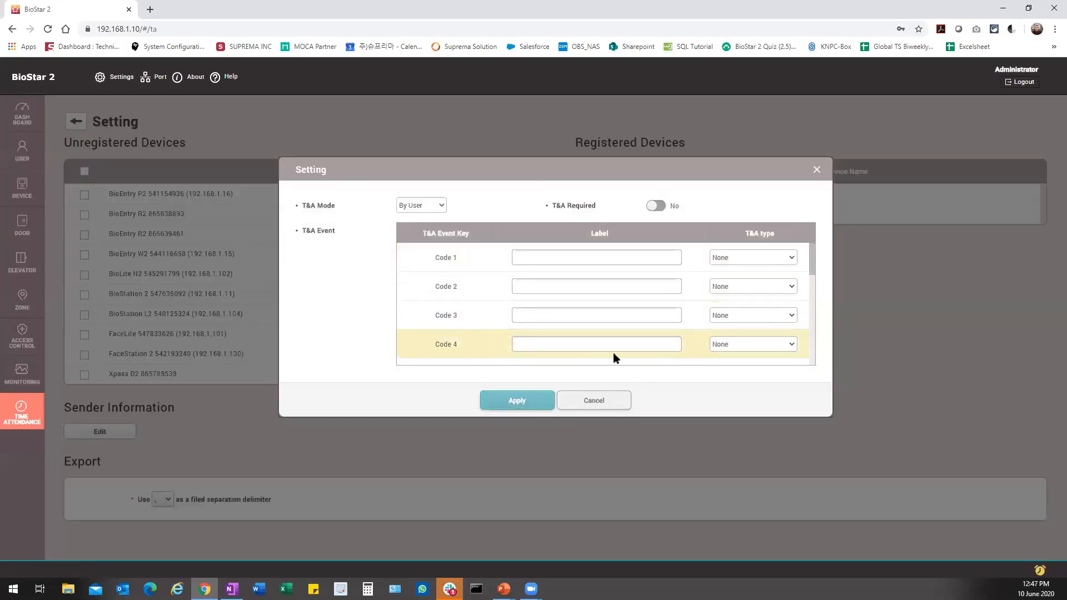
left_click(816, 170)
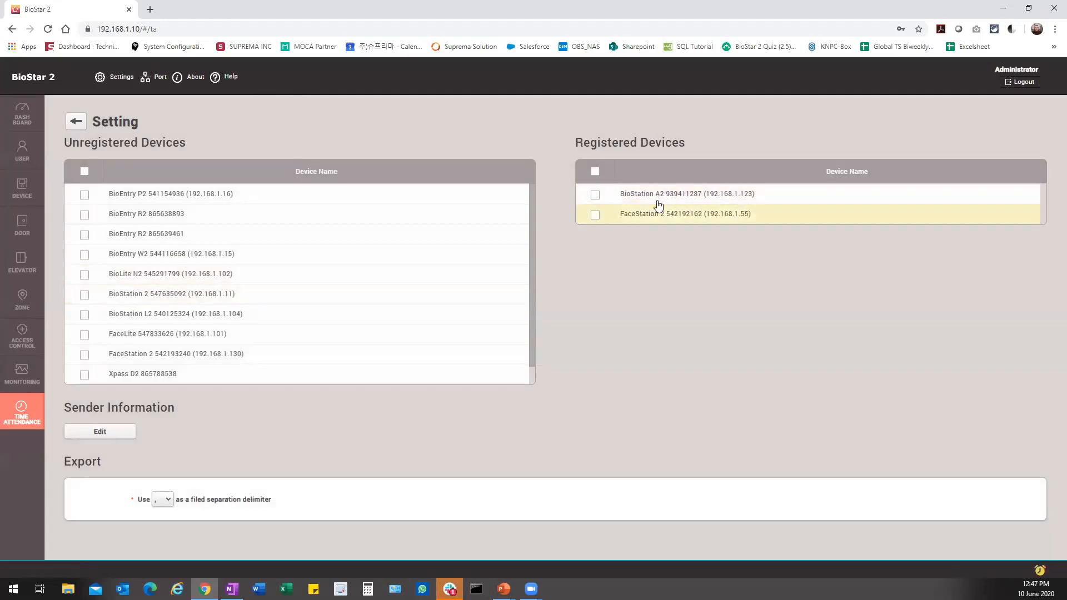
Step: In the BioStation A2's device configuration, label T&A event Code 1 as "IN" and apply the change
left_click(27, 198)
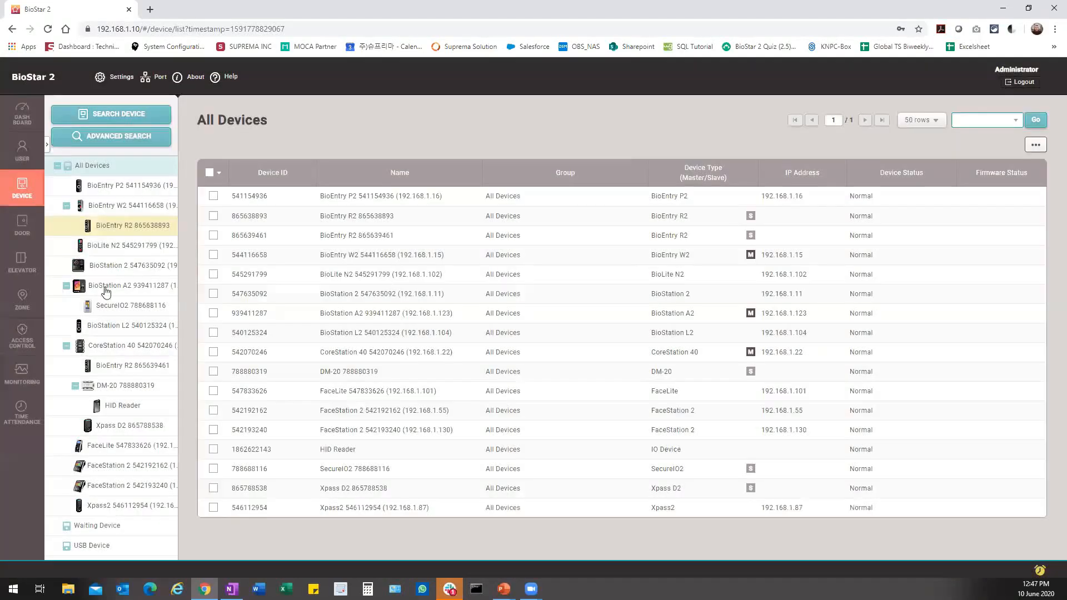
left_click(110, 287)
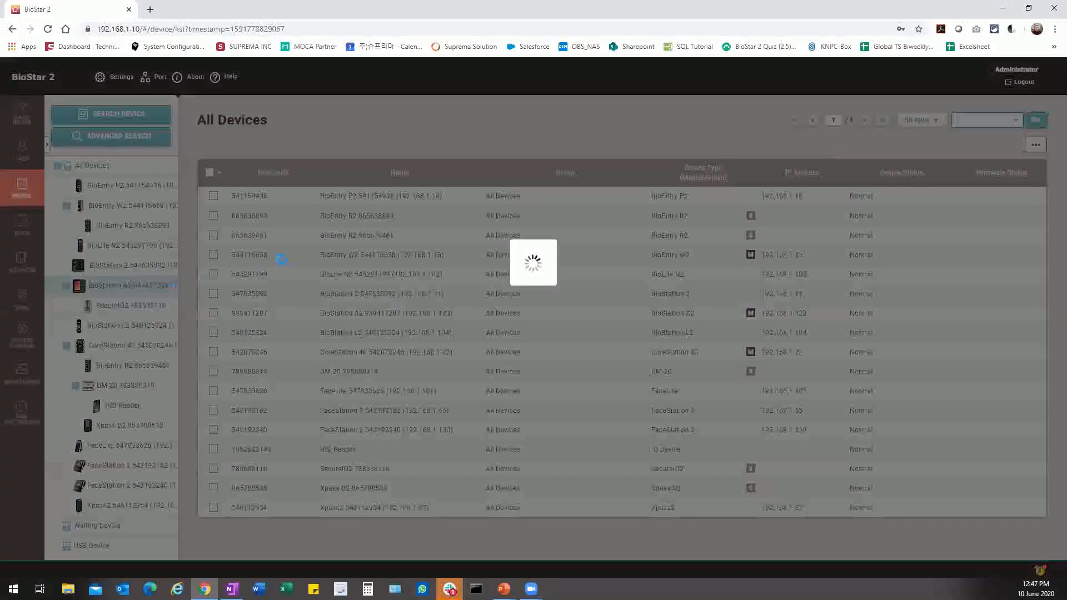
scroll(111, 415, "down", 20)
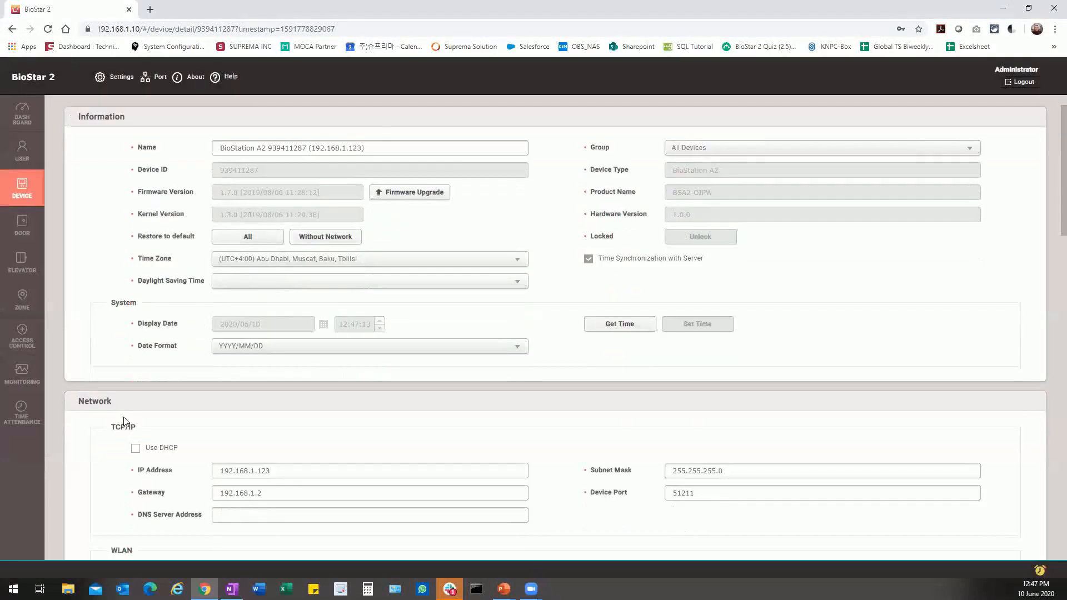
left_click(92, 484)
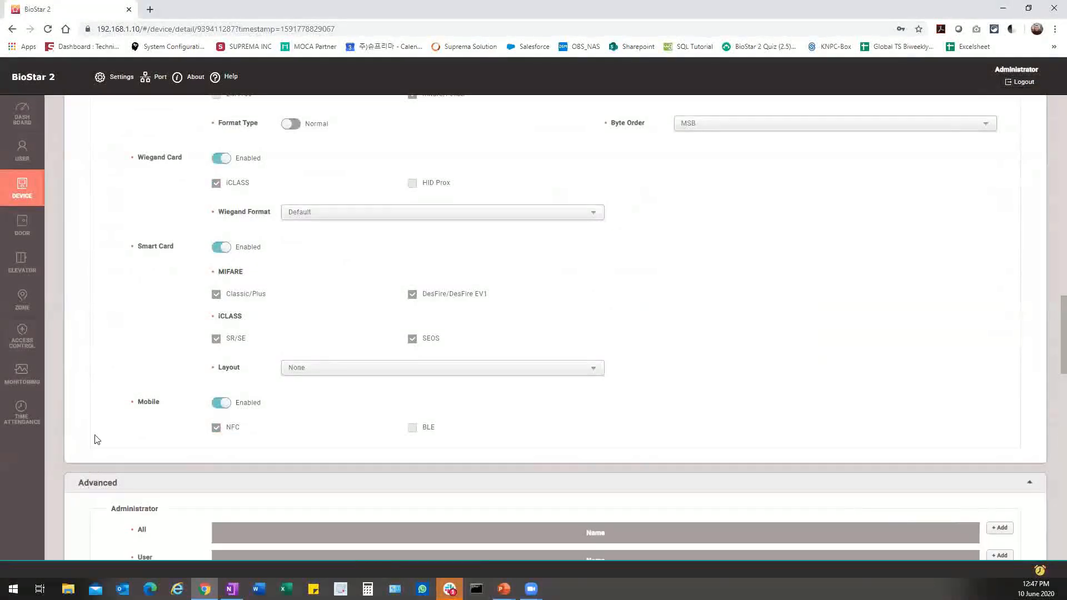
scroll(98, 438, "down", 7)
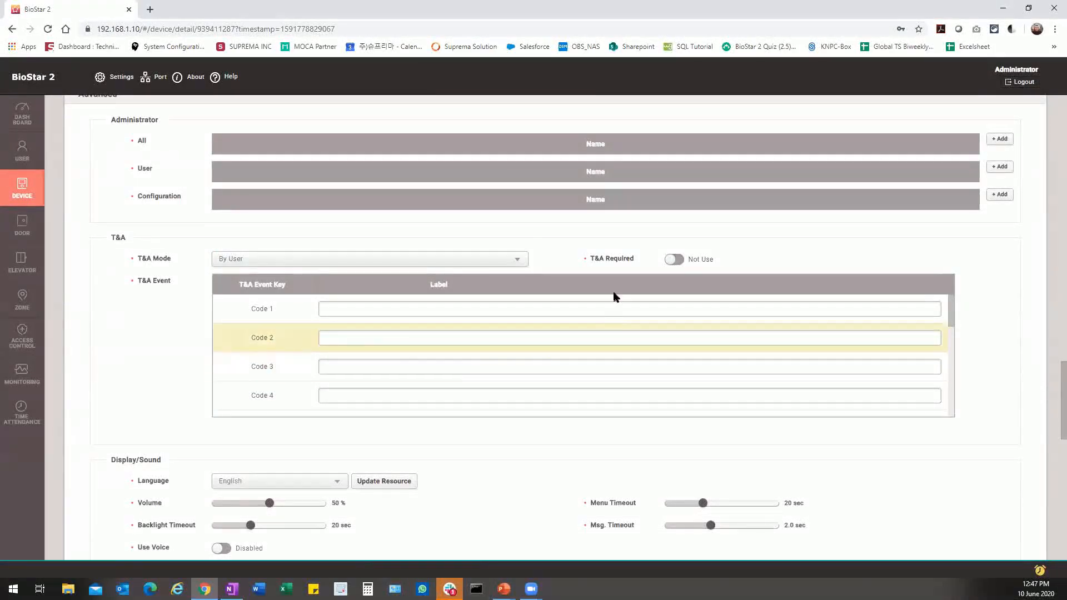
left_click(345, 315)
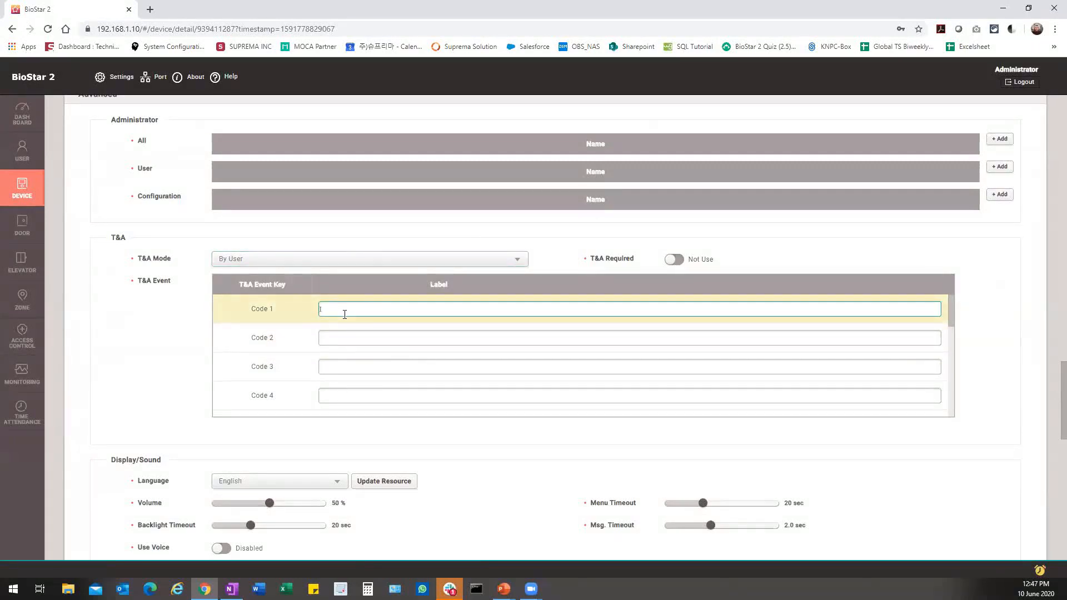
scroll(472, 378, "down", 5)
scroll(639, 479, "down", 8)
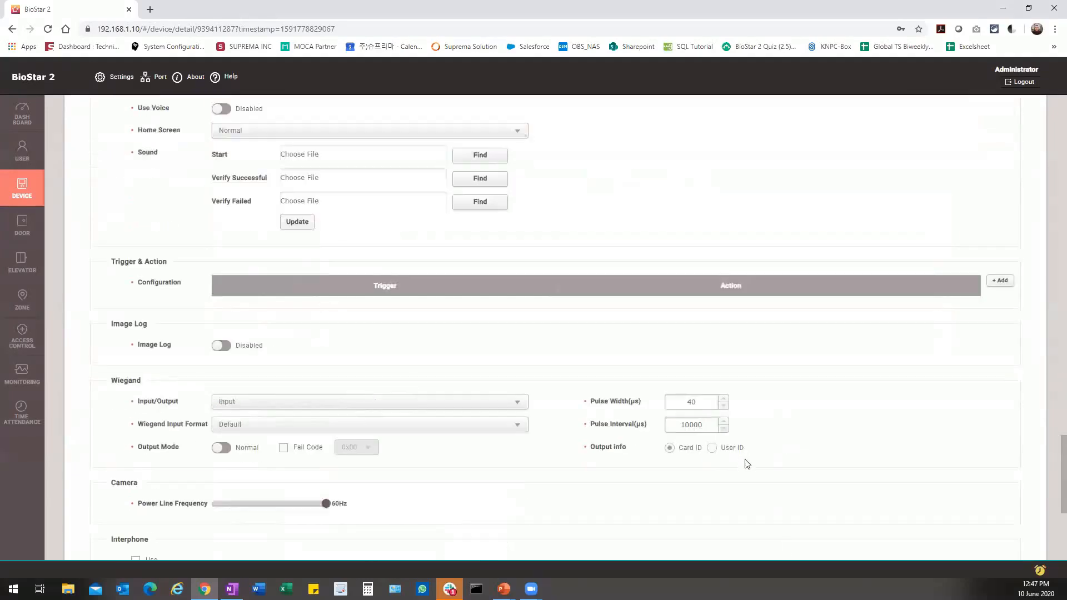
scroll(852, 516, "down", 5)
left_click(877, 514)
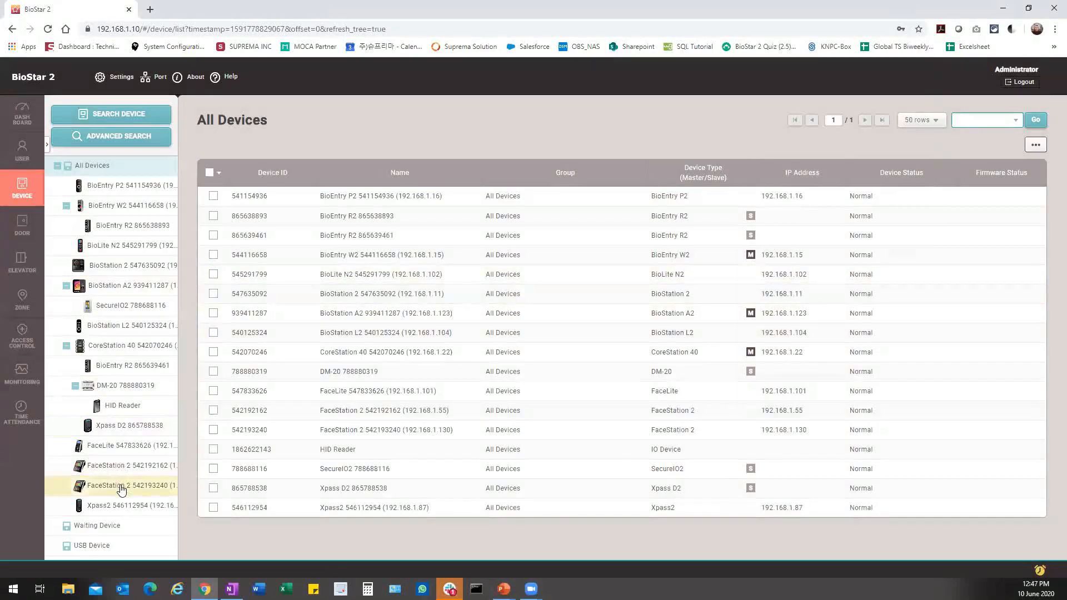
Step: Check the T&A event labels in the device configuration of the FaceStation 2 at 192.168.1.55
left_click(47, 145)
left_click(153, 466)
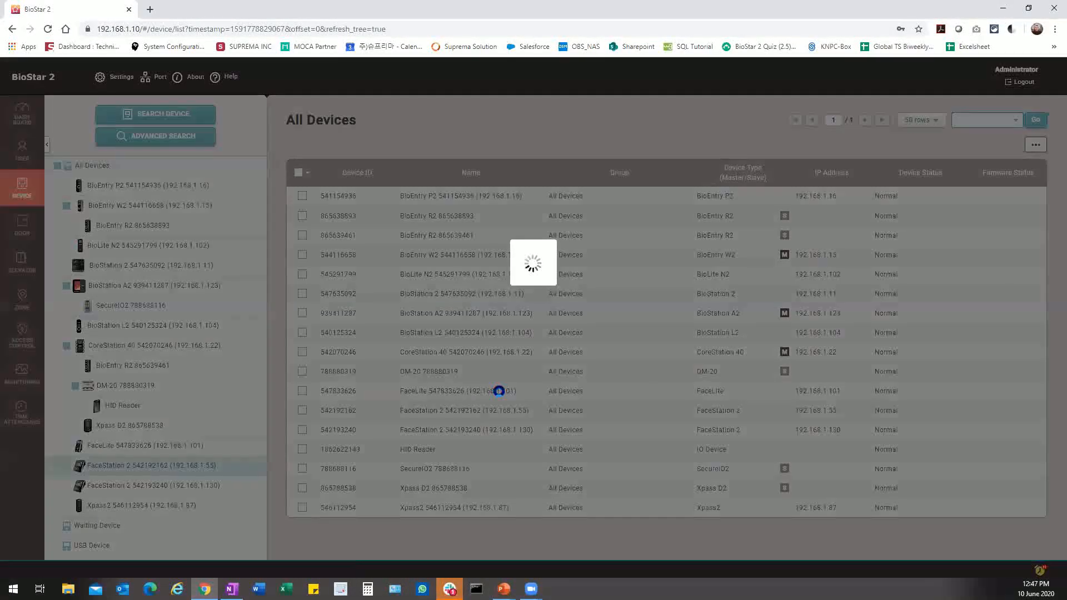
scroll(161, 409, "down", 15)
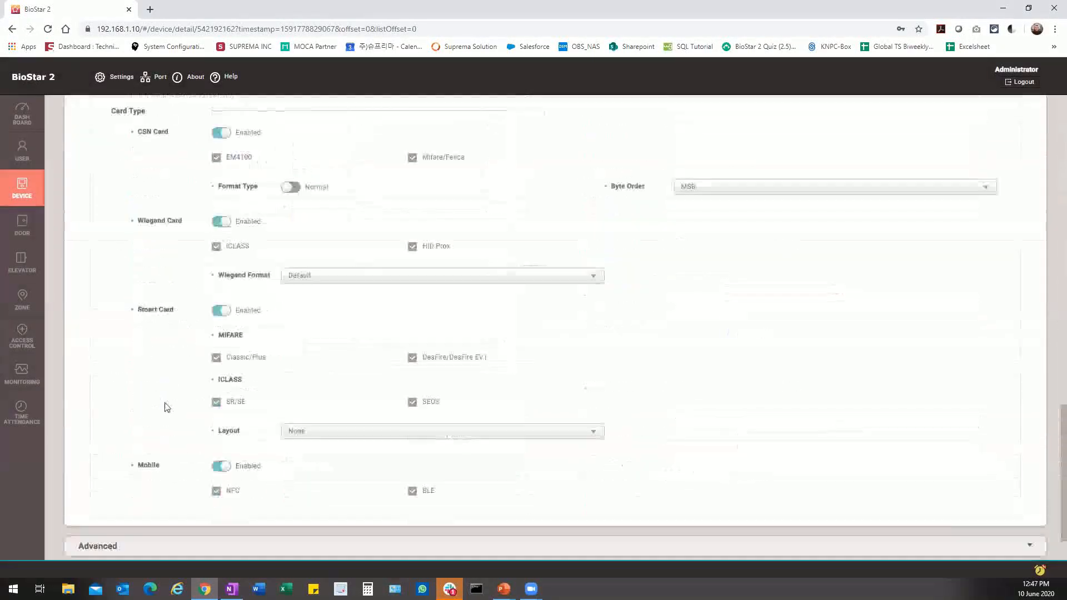
left_click(139, 483)
scroll(389, 178, "down", 10)
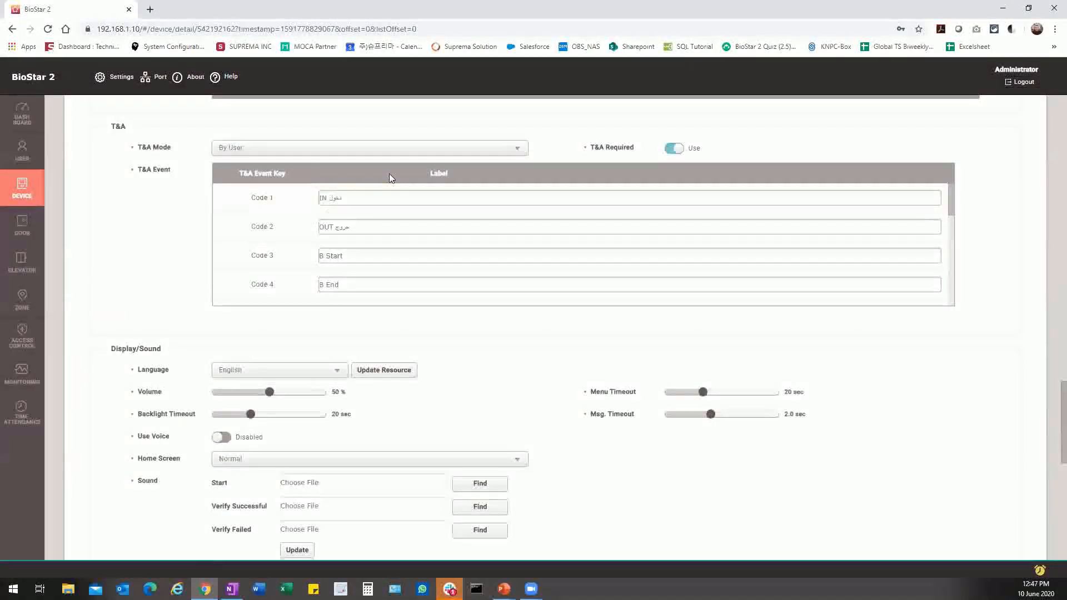
double_click(342, 227)
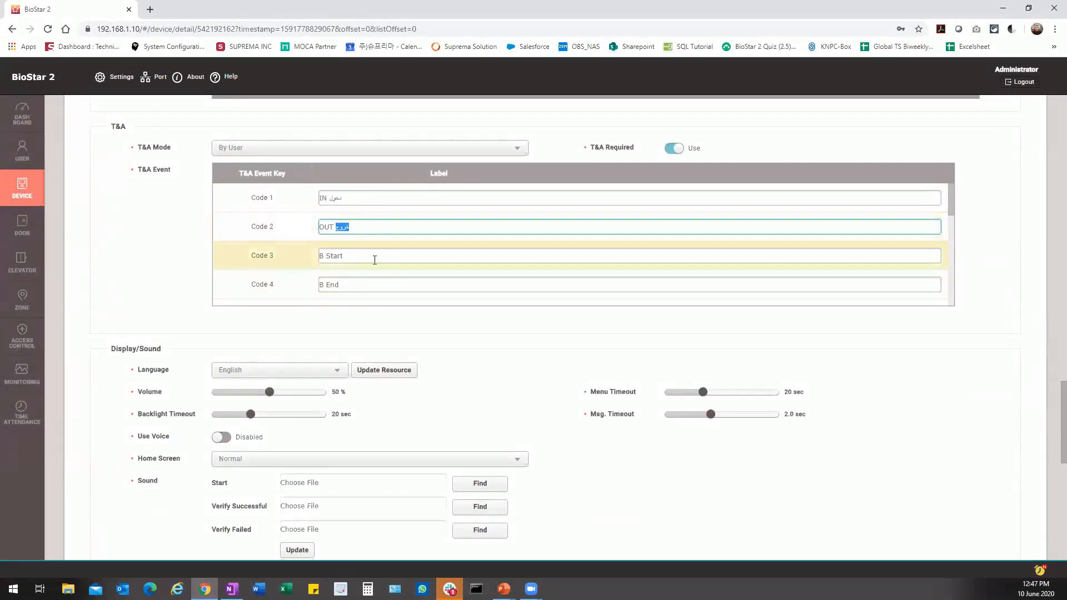
Step: Check the Code 1 label of the BioStation A2 in the Time Attendance device settings
left_click(22, 414)
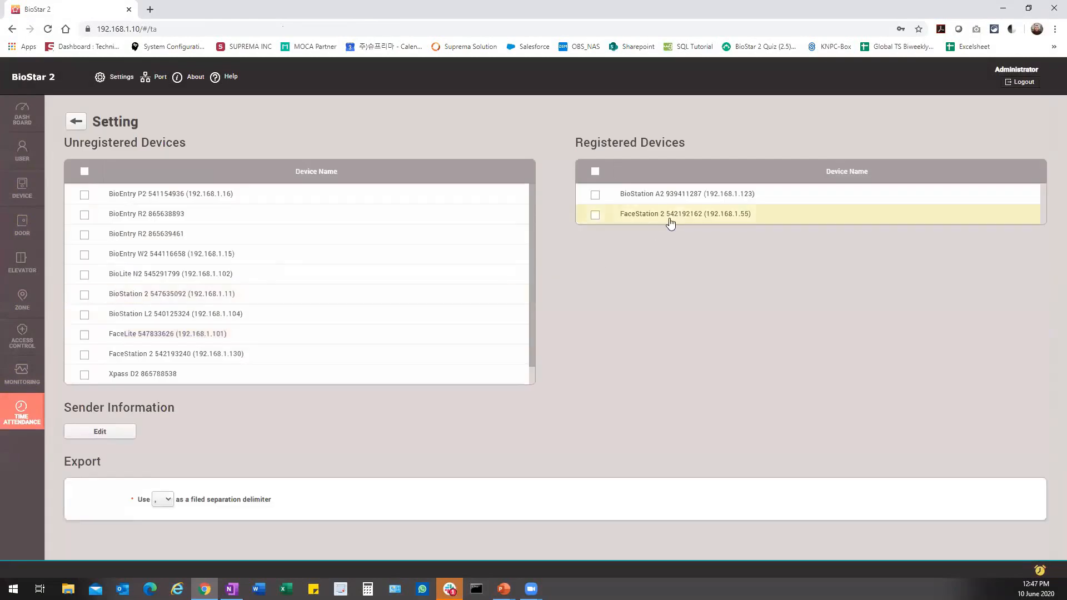
left_click(685, 197)
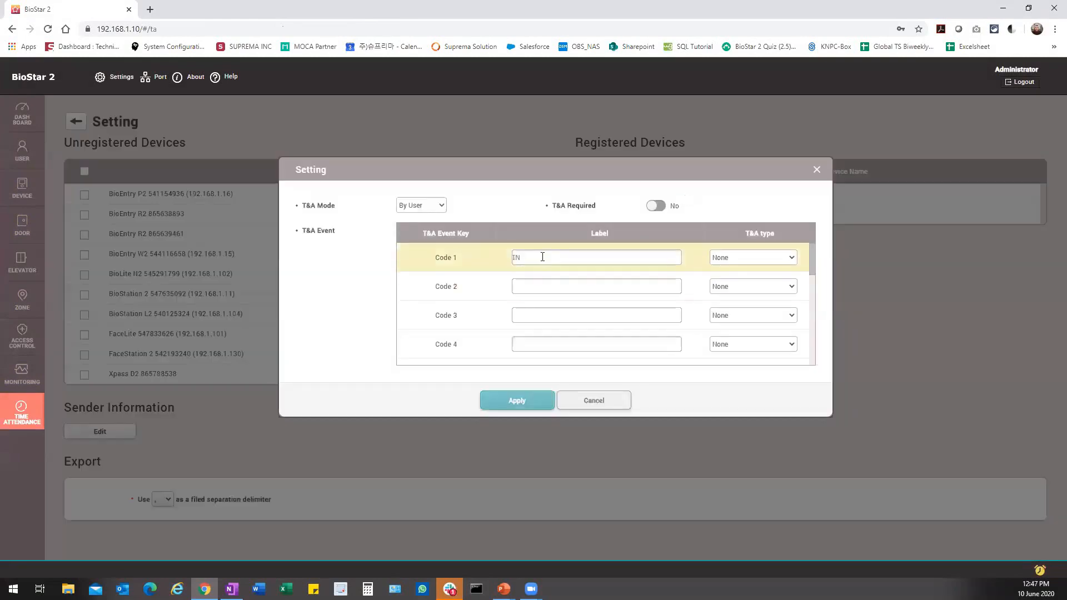
left_click_drag(543, 256, 506, 260)
left_click(817, 169)
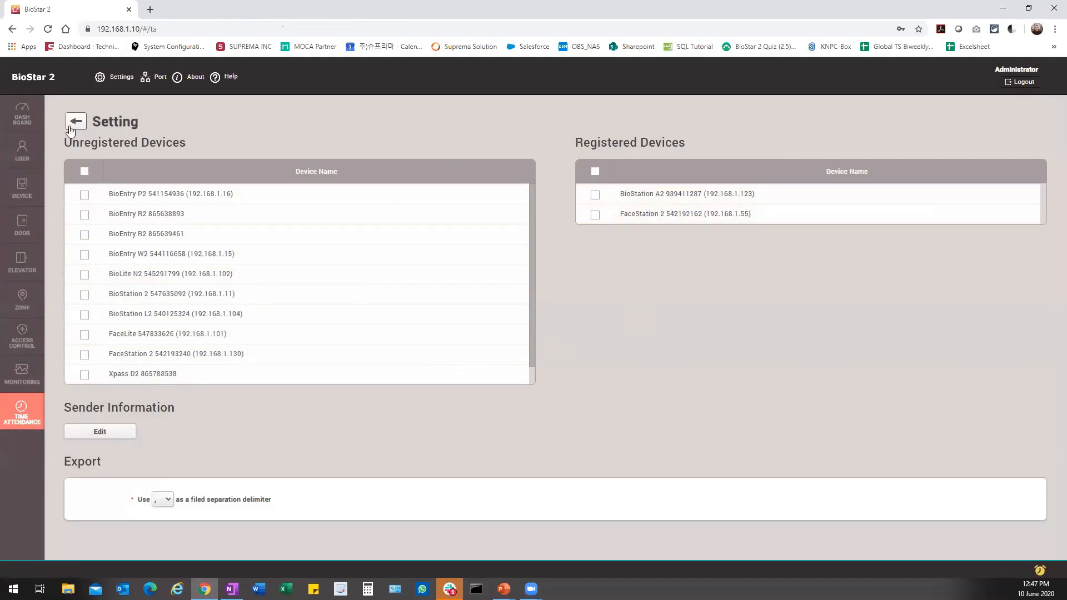
Step: Review the Sender Information fields and the export delimiter options, and leave the Time Attendance settings for the presentation slides
left_click(95, 431)
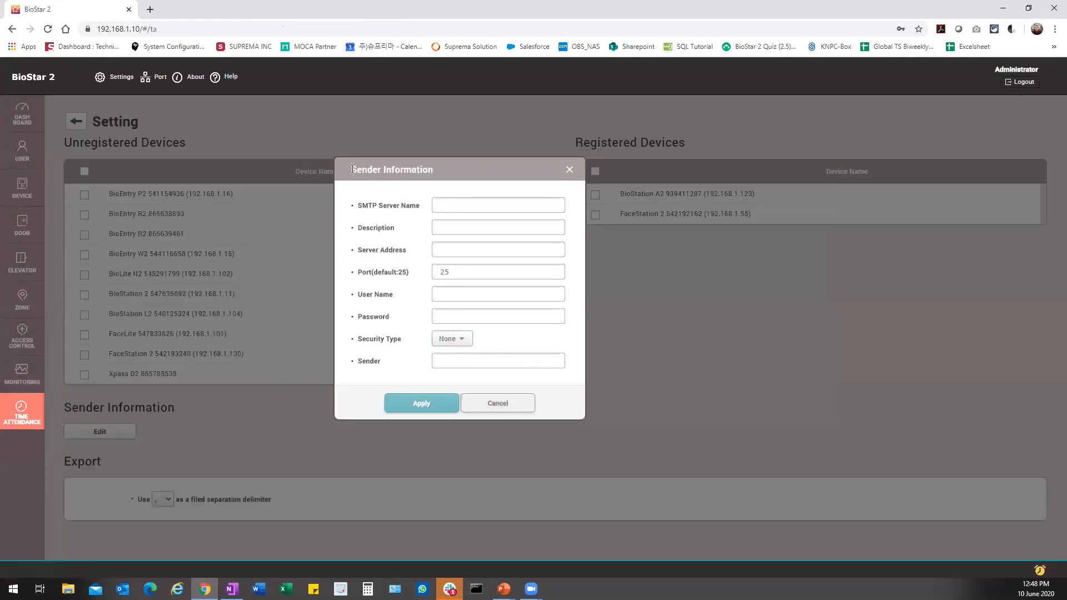
left_click_drag(352, 169, 430, 174)
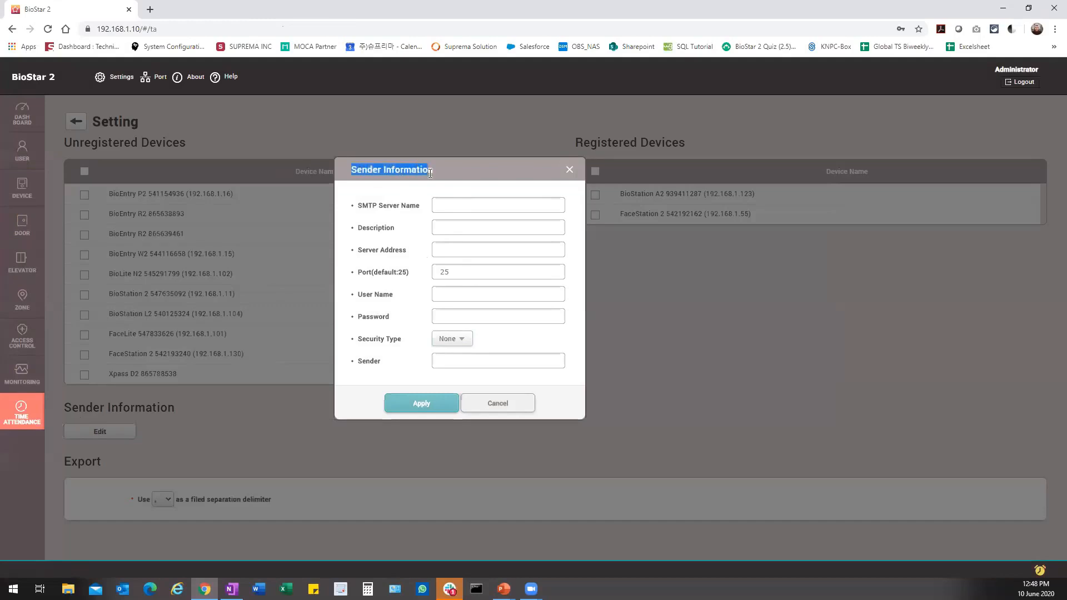
left_click(573, 170)
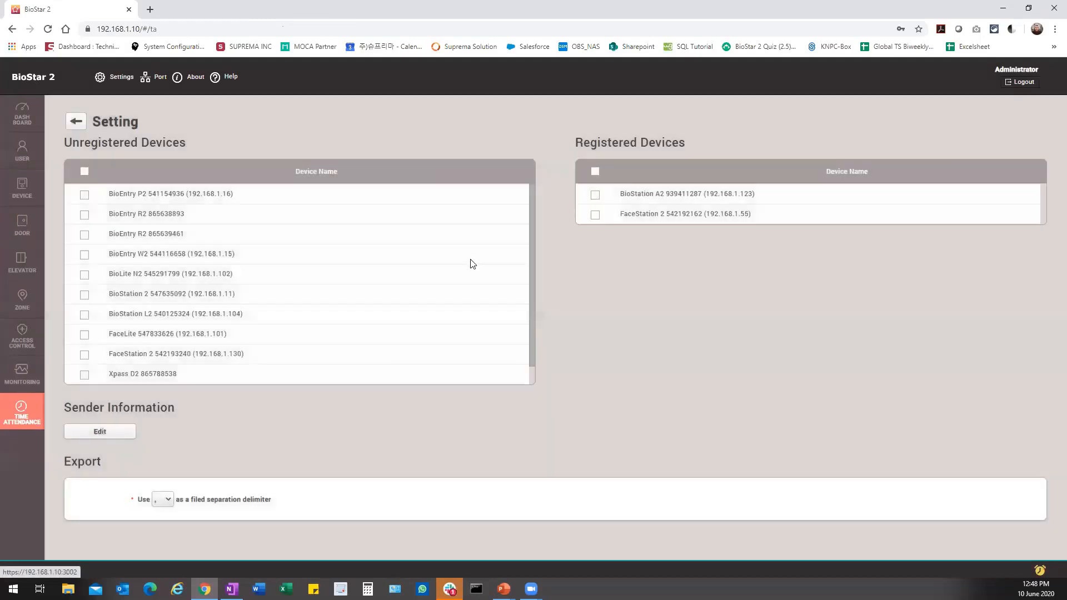
left_click(166, 500)
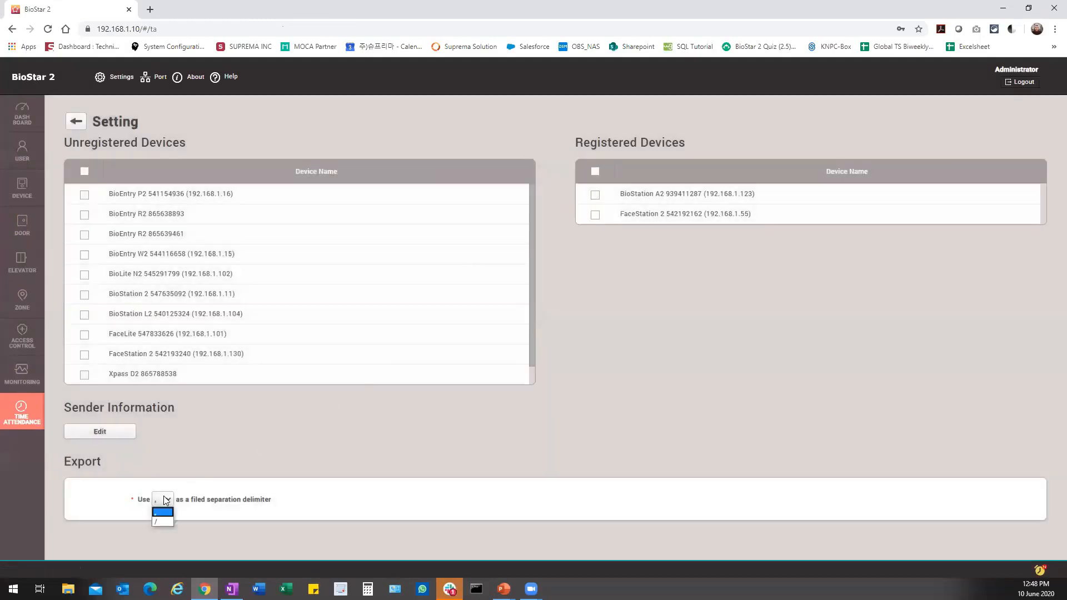
left_click(133, 511)
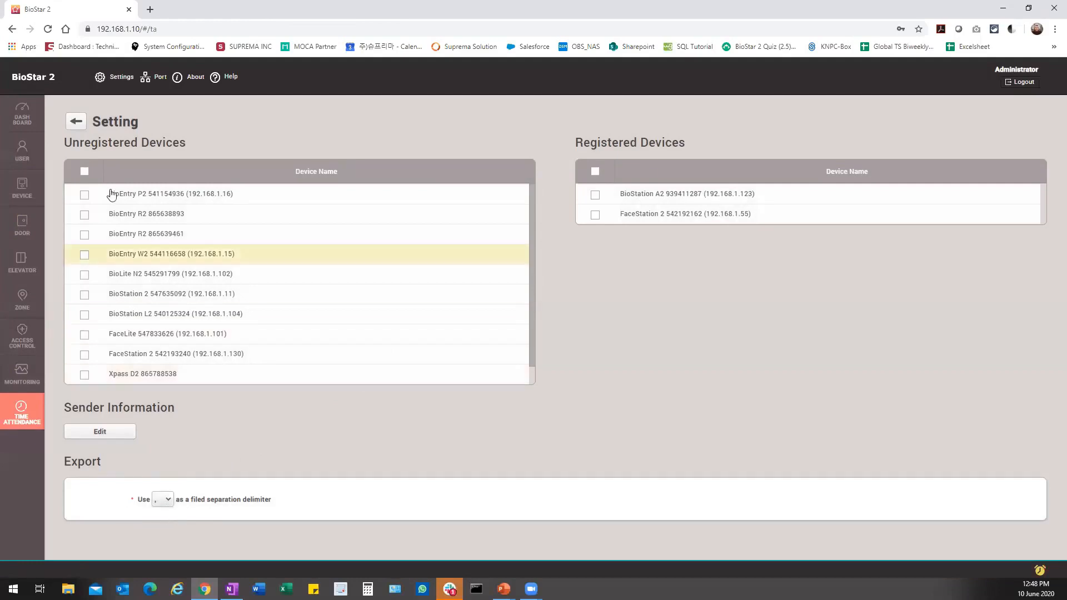
left_click(76, 125)
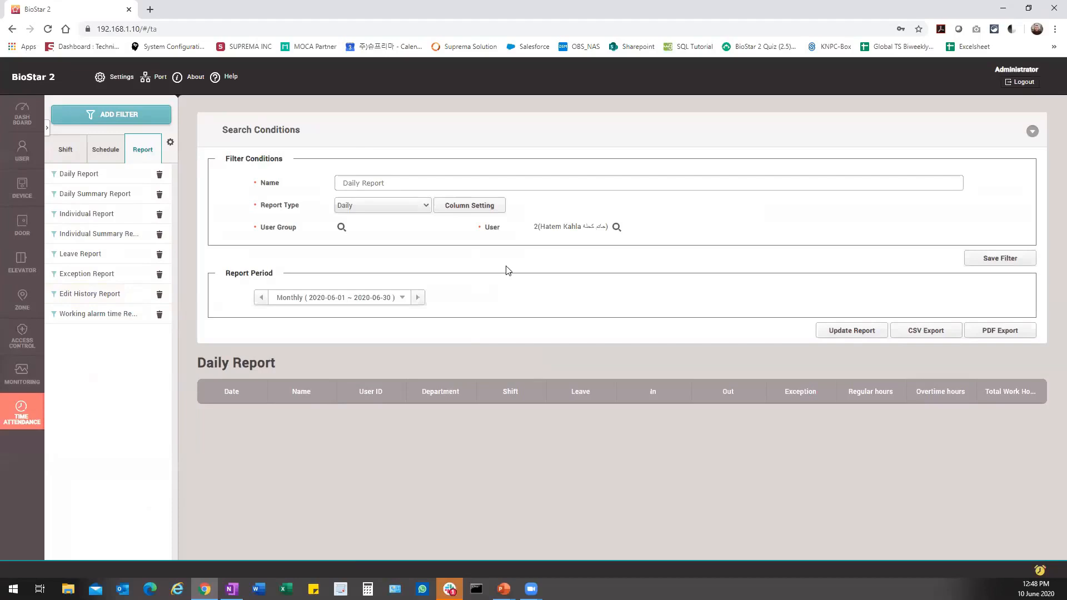
left_click(1004, 12)
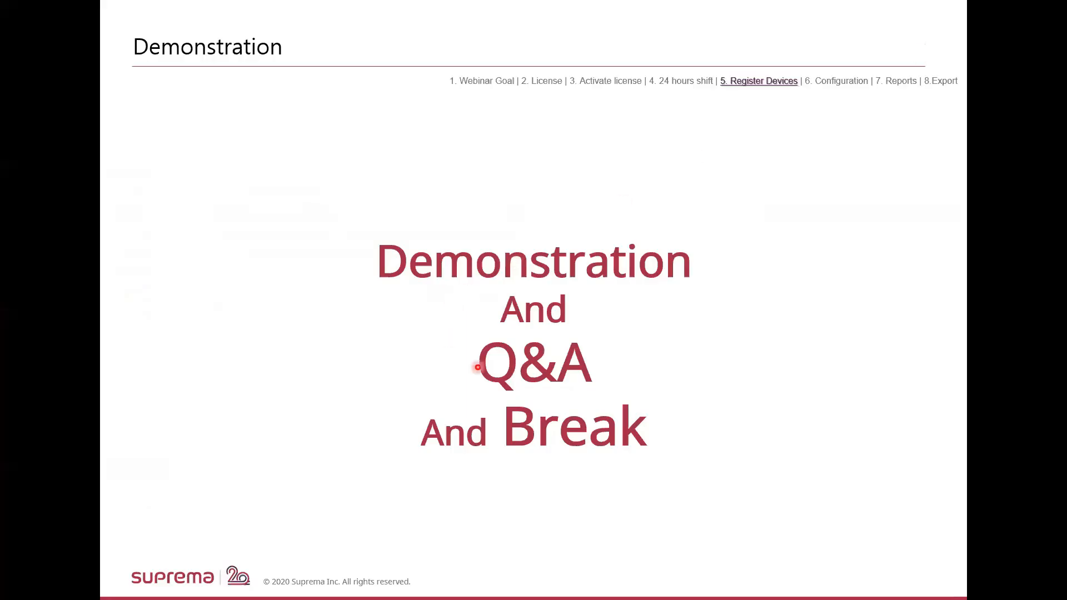
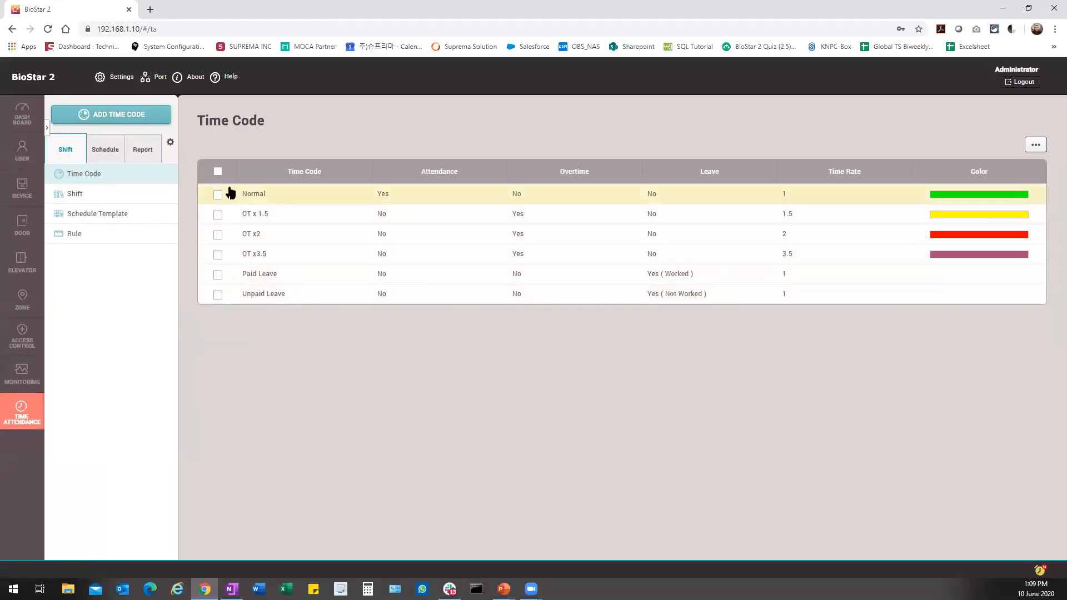
Step: Try to delete all time codes from the Time Code list
left_click(218, 173)
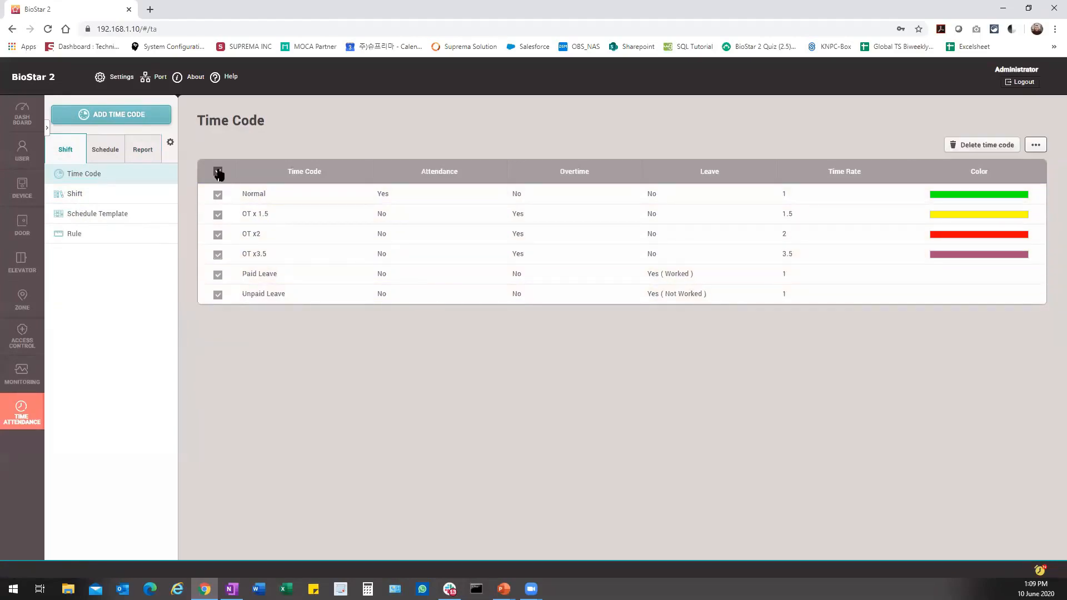
left_click(961, 145)
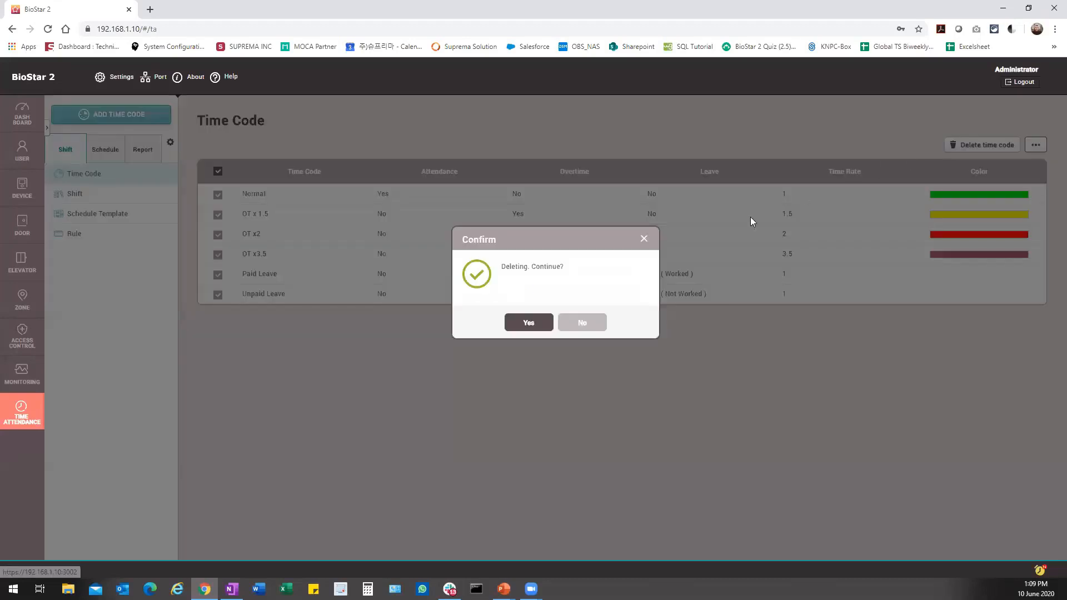
left_click(537, 321)
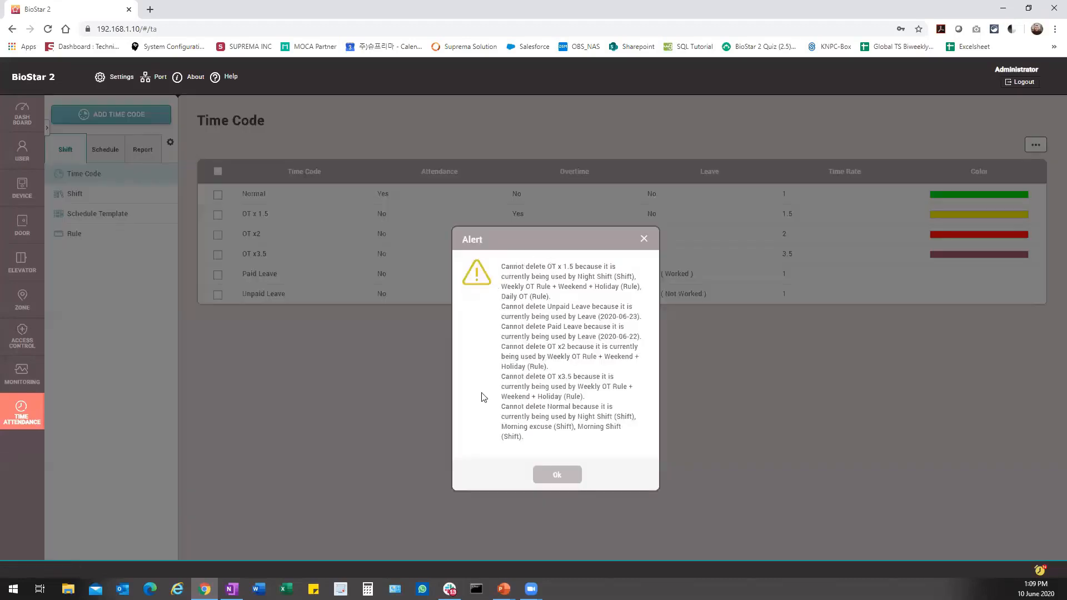
left_click(546, 473)
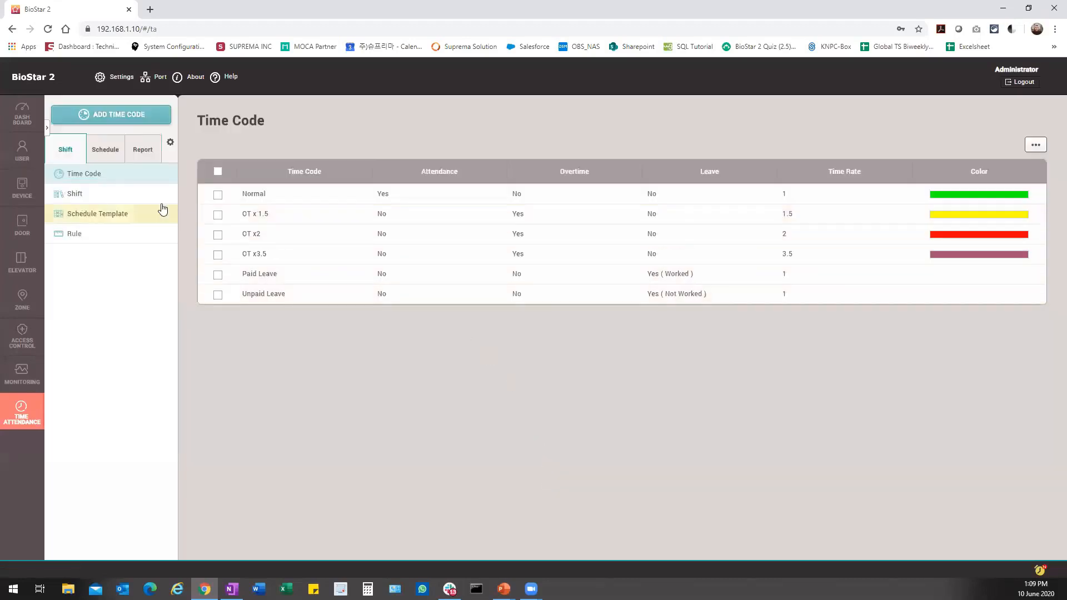
Step: Delete all schedules, Morning Schedule and Night Shift, including their related leave records
left_click(134, 195)
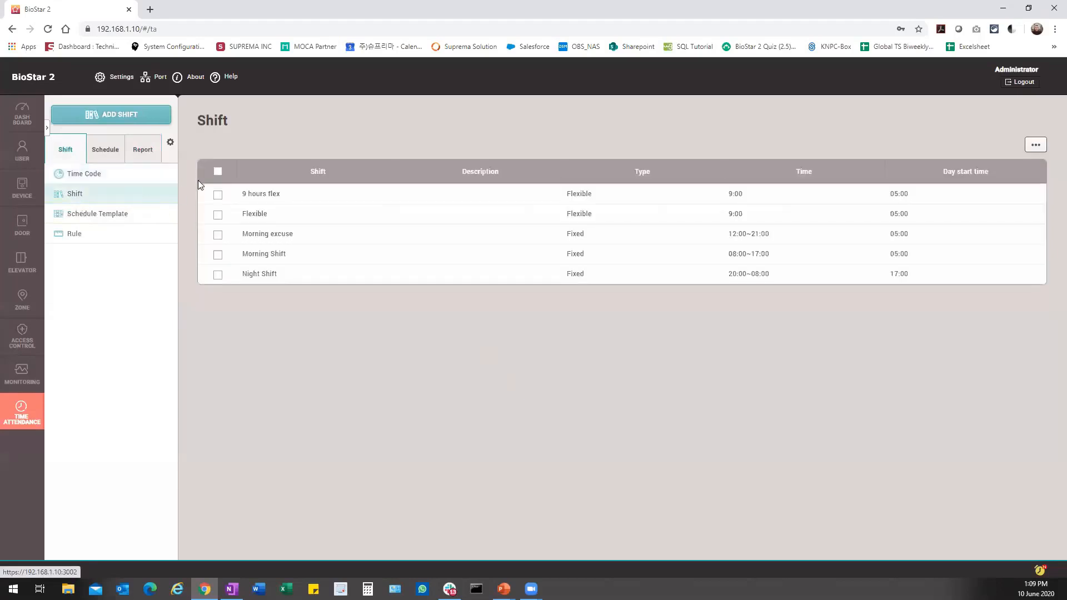
left_click(121, 216)
left_click(104, 149)
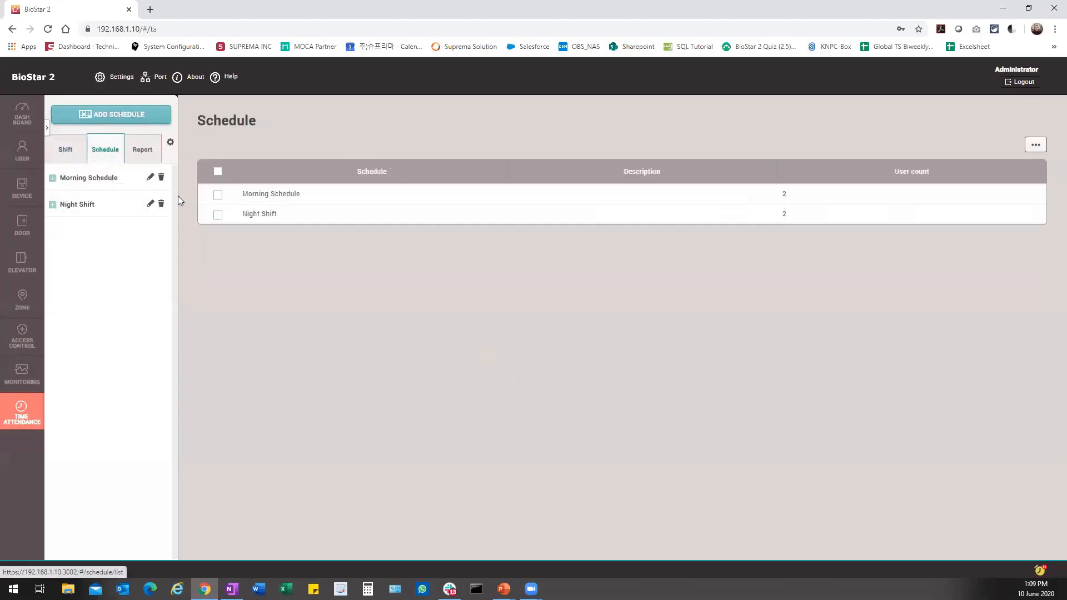
left_click(218, 172)
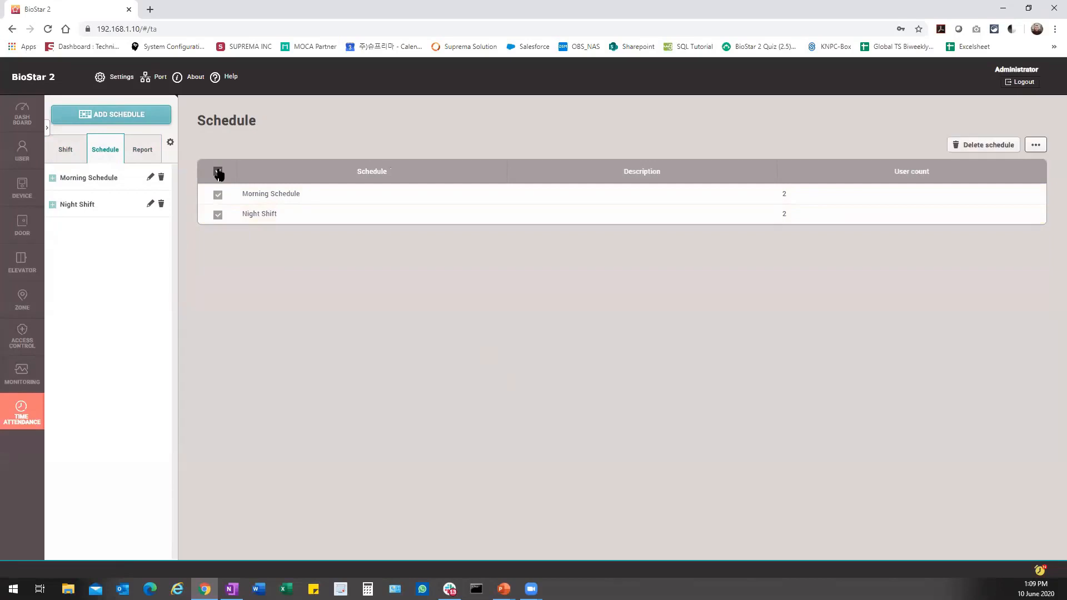
left_click(968, 145)
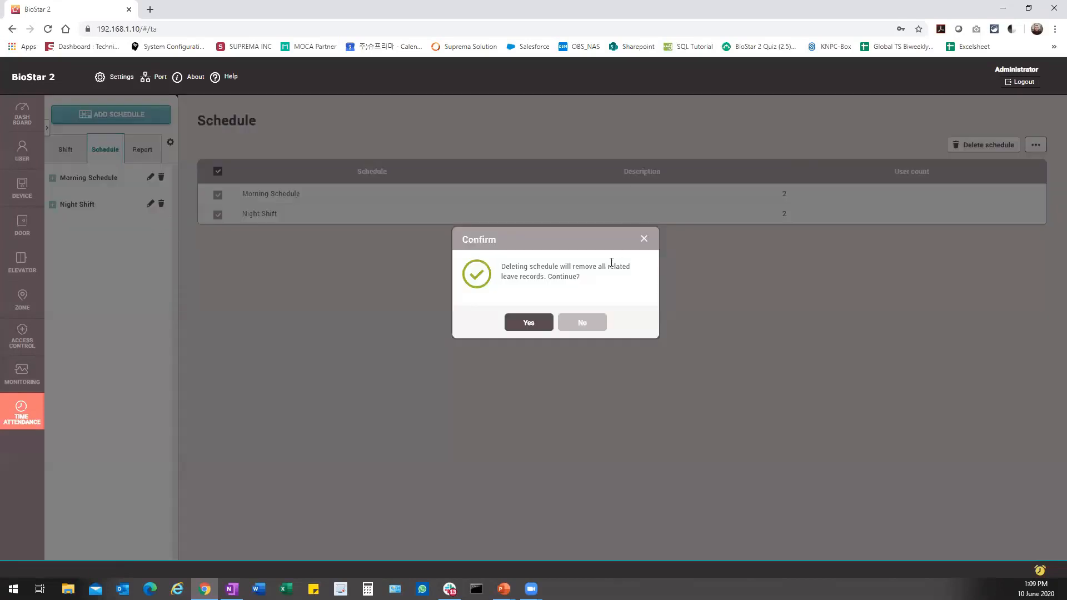
left_click(528, 322)
Step: Delete all time attendance rules, Daily OT and Weekly OT Rule + Weekend + Holiday
left_click(66, 149)
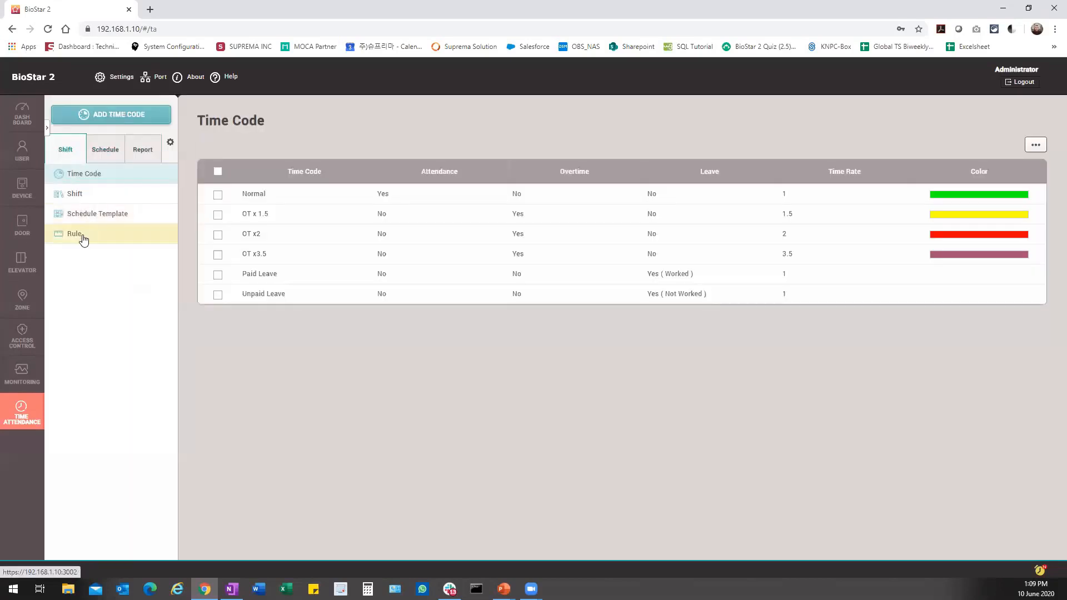
left_click(83, 238)
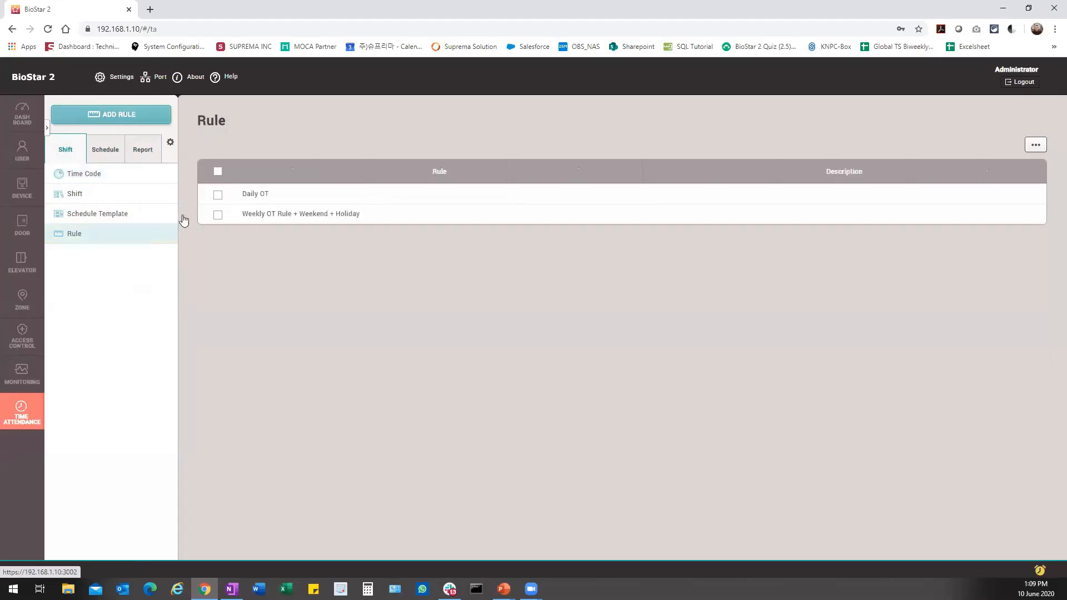
left_click(217, 172)
left_click(966, 147)
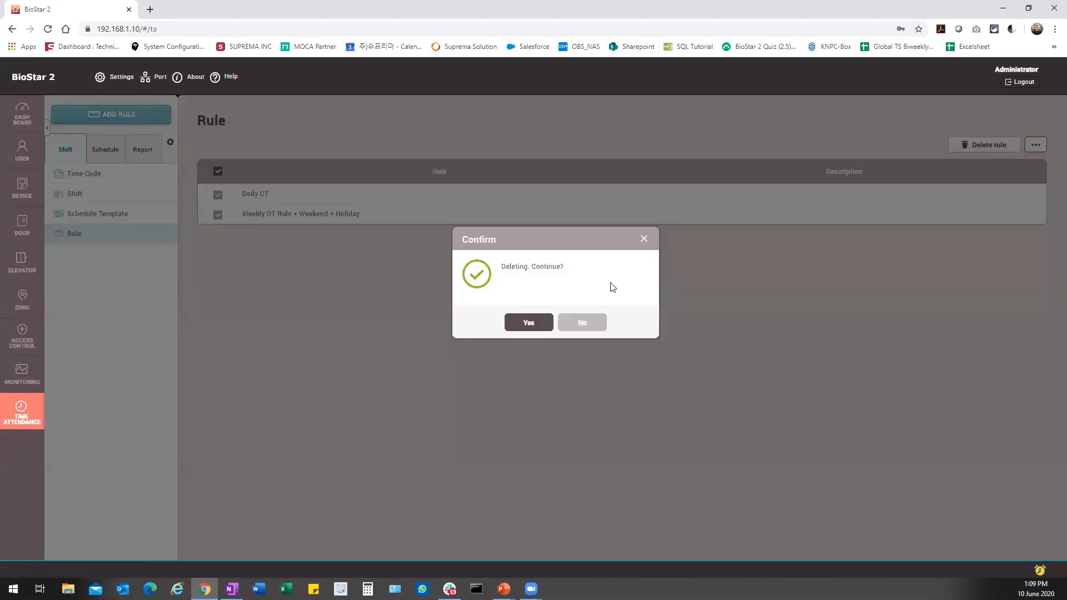
left_click(529, 322)
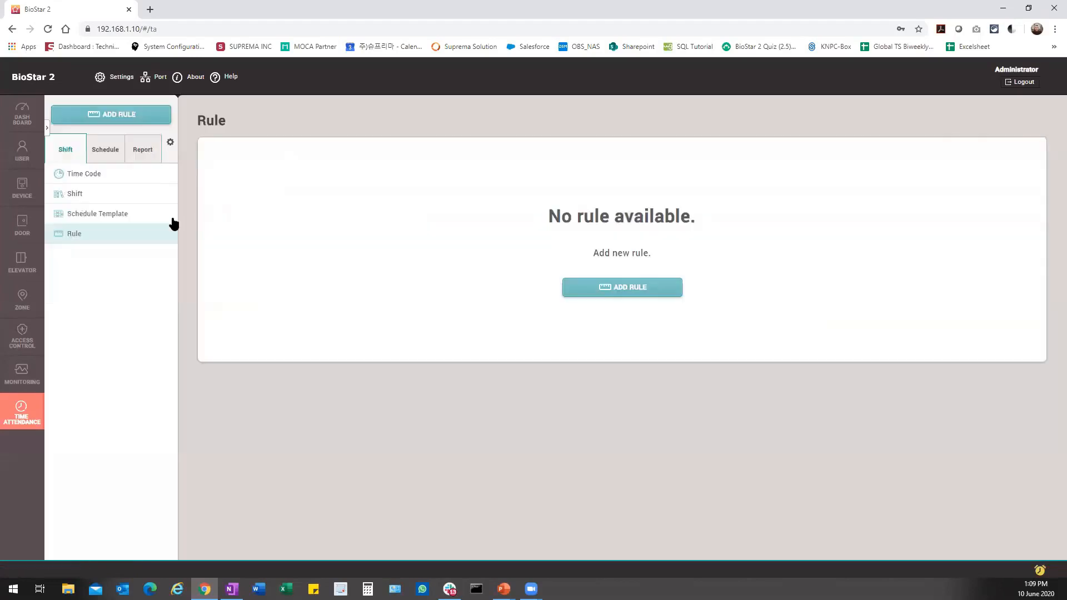
Step: Delete all schedule templates: 9 hrs temp., Daily 8, Morning Shift Template and Night Shift Template
left_click(126, 220)
left_click(217, 171)
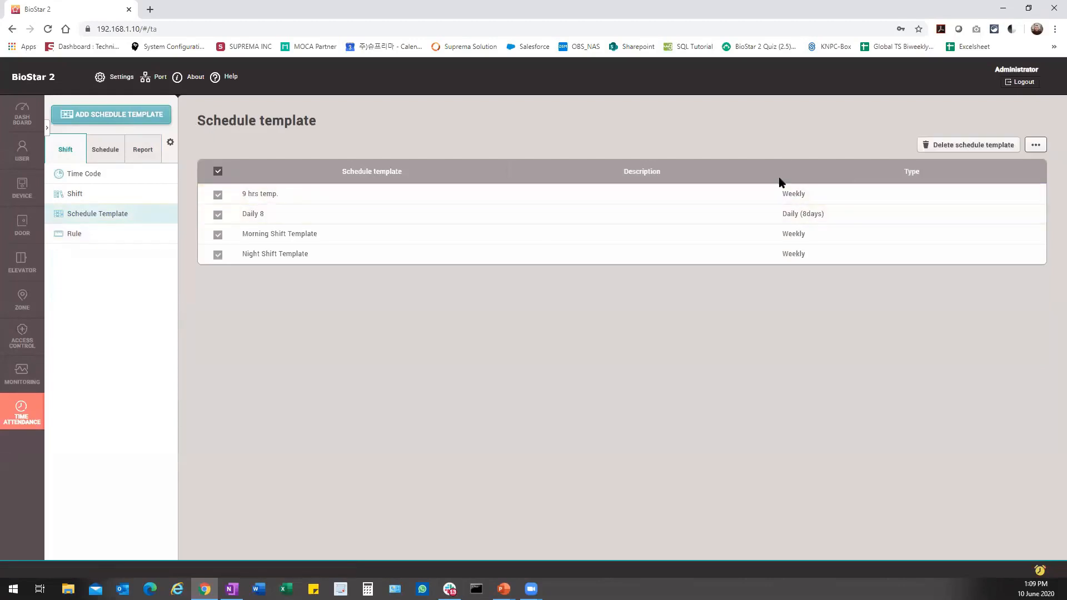
left_click(947, 146)
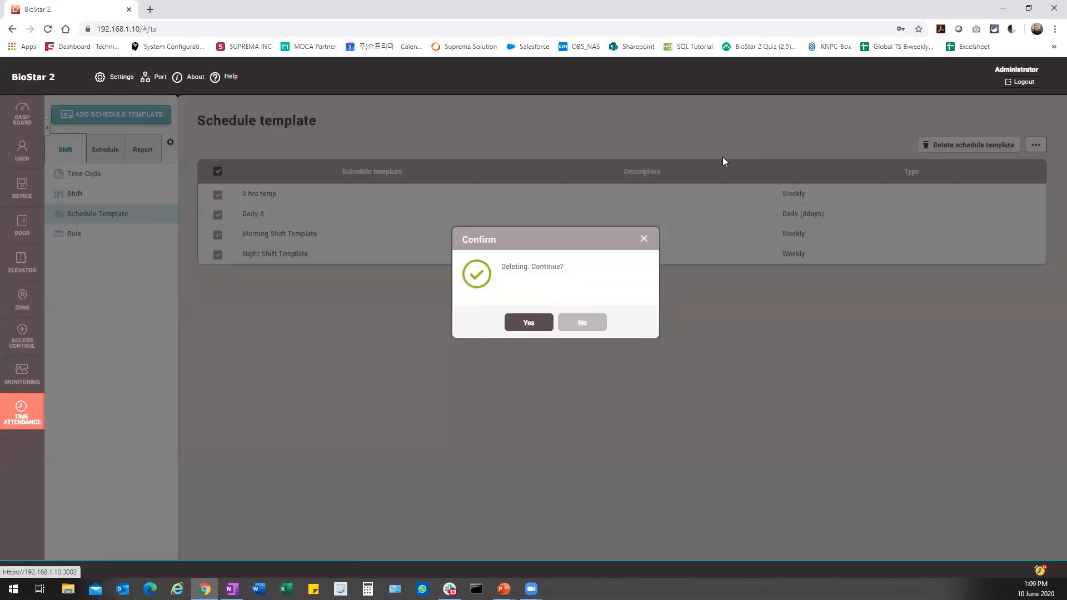
left_click(531, 318)
Step: Delete all shifts: 9 hours flex, Flexible, Morning excuse, Morning Shift and Night Shift
left_click(111, 195)
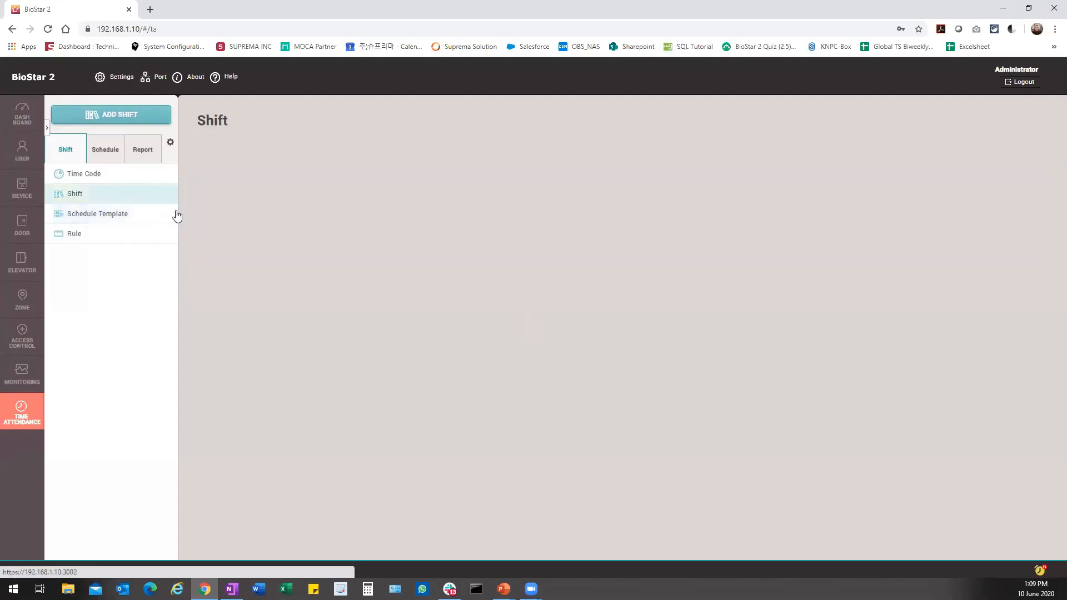
left_click(218, 171)
left_click(967, 146)
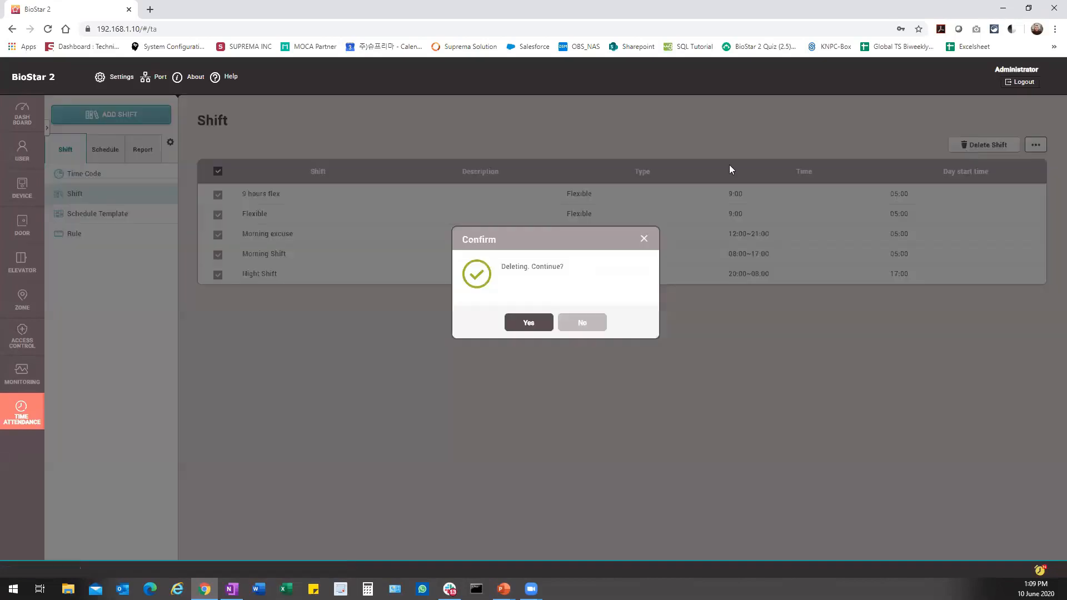
left_click(532, 319)
Step: Delete all time codes, and check the Shift, Schedule Template, Rule and Schedule lists for remaining entries
left_click(110, 179)
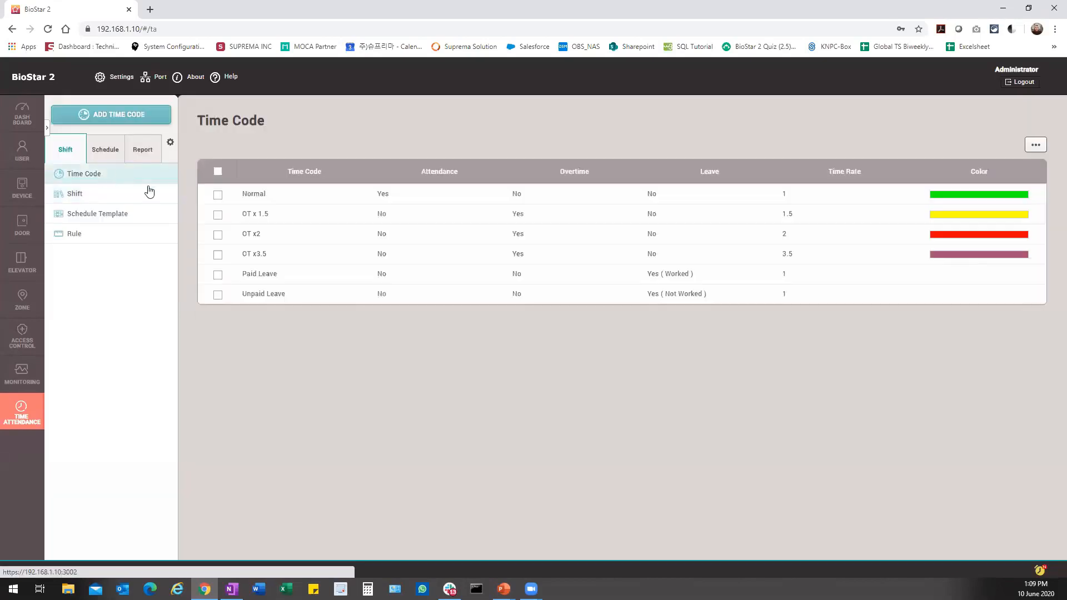
left_click(217, 171)
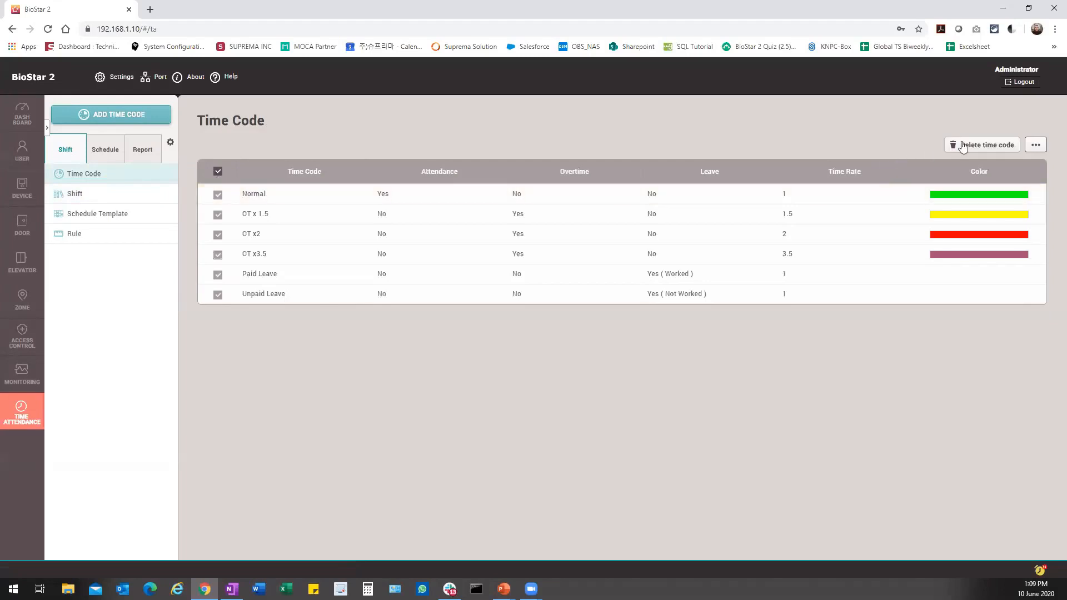
left_click(982, 144)
left_click(529, 322)
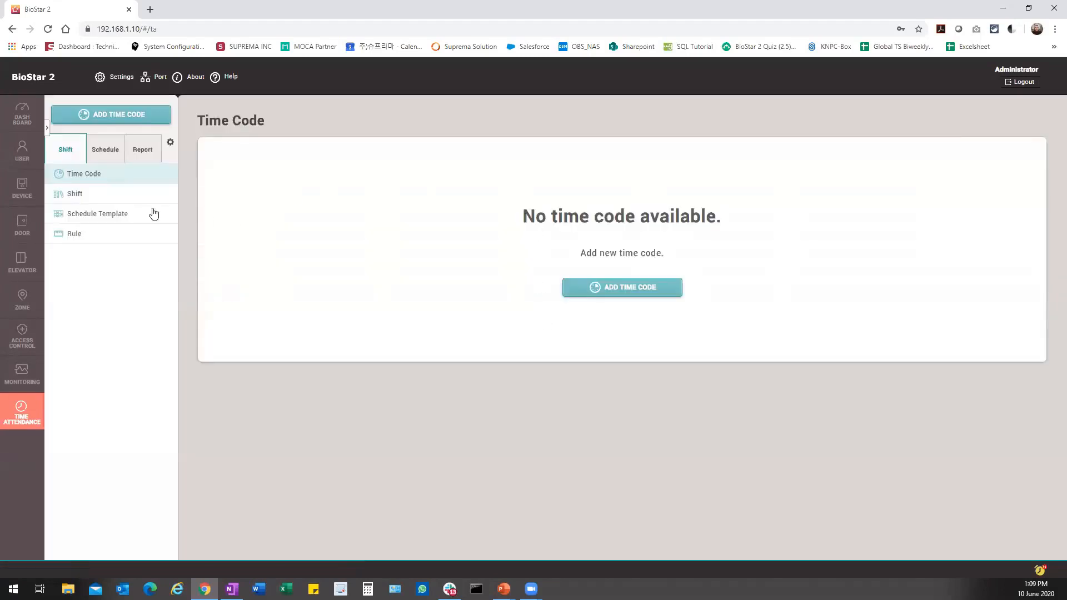
left_click(122, 194)
left_click(108, 216)
left_click(100, 234)
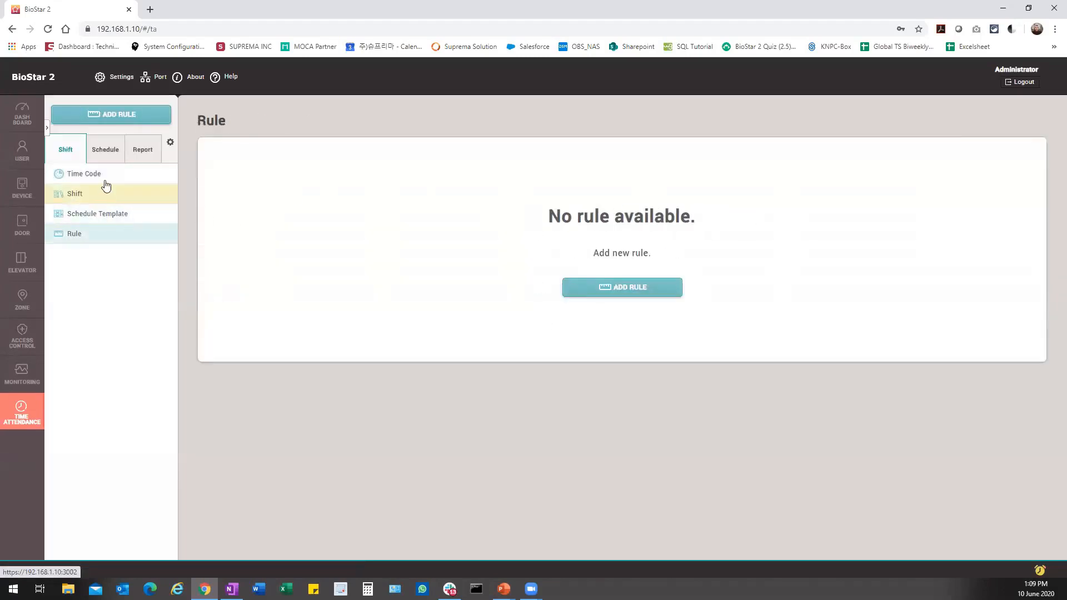
left_click(105, 149)
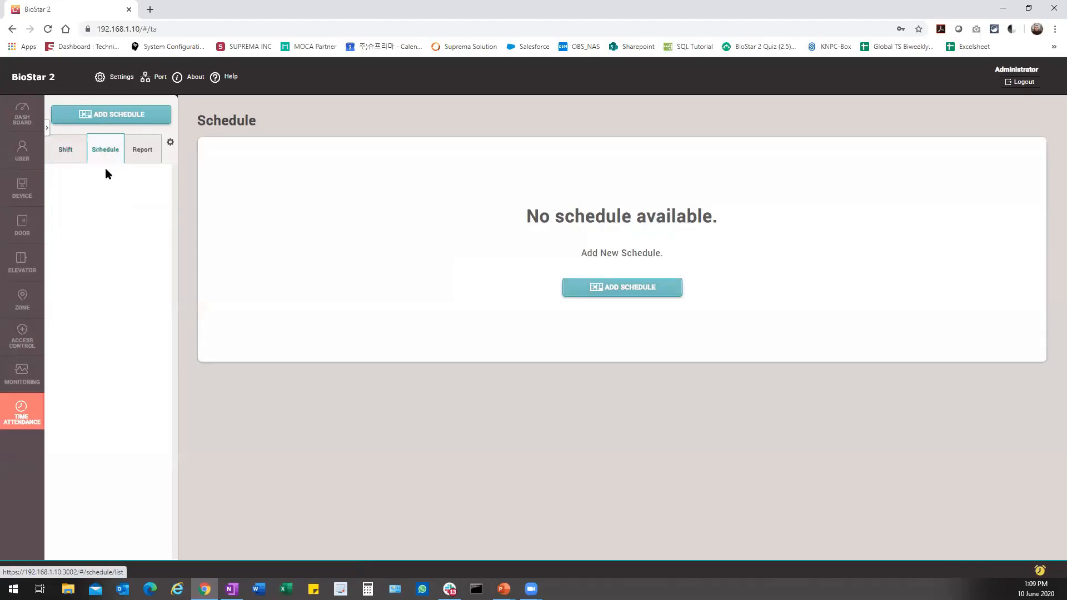
Step: Add a time code named Normal in green, keeping the Attendance management type and a time rate of 1
left_click(66, 154)
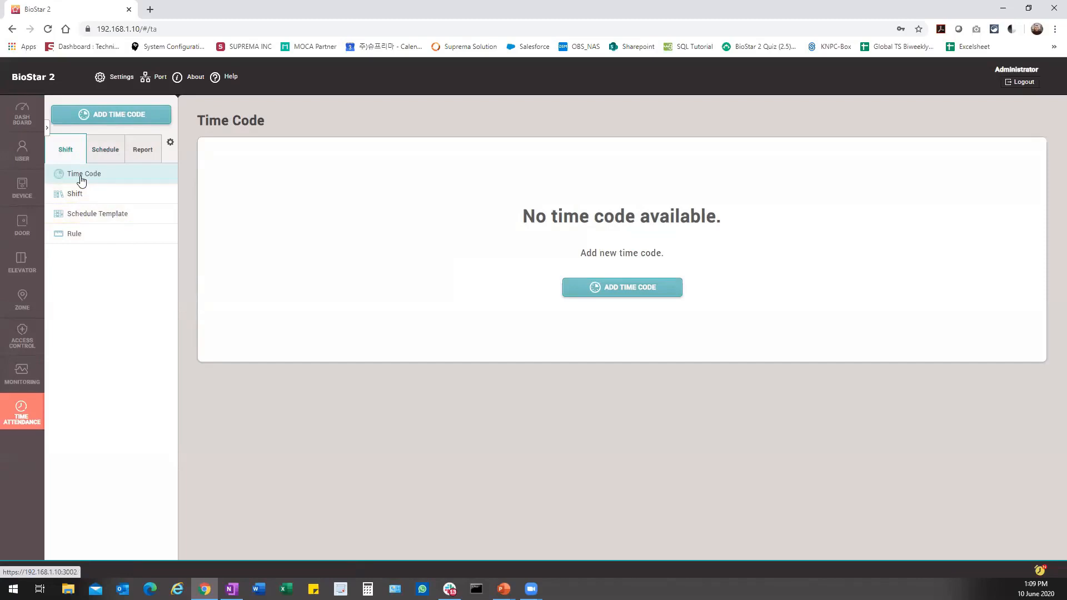
left_click(111, 115)
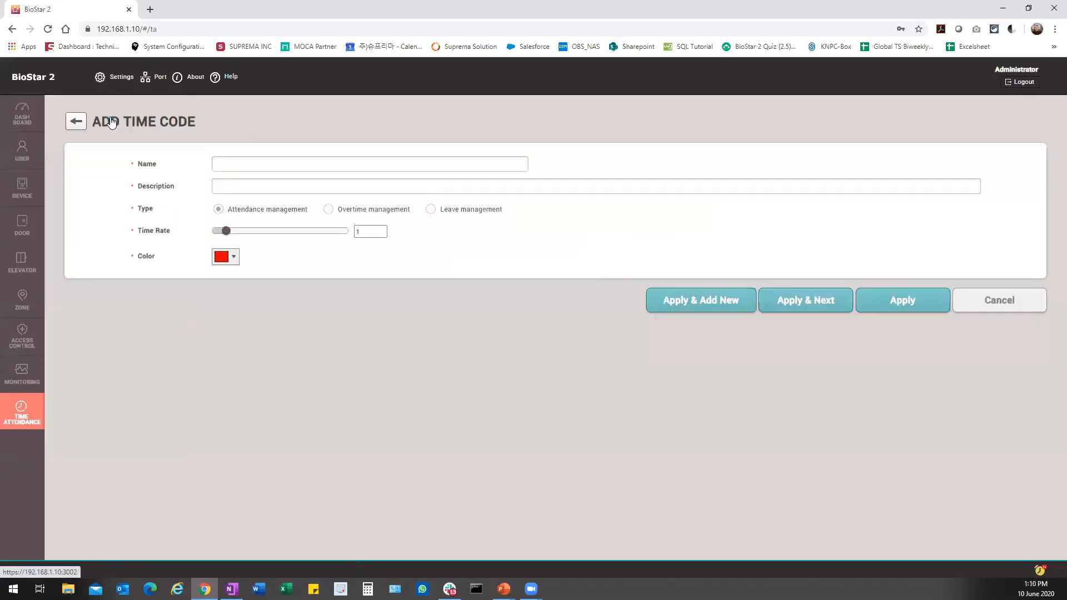
left_click(242, 161)
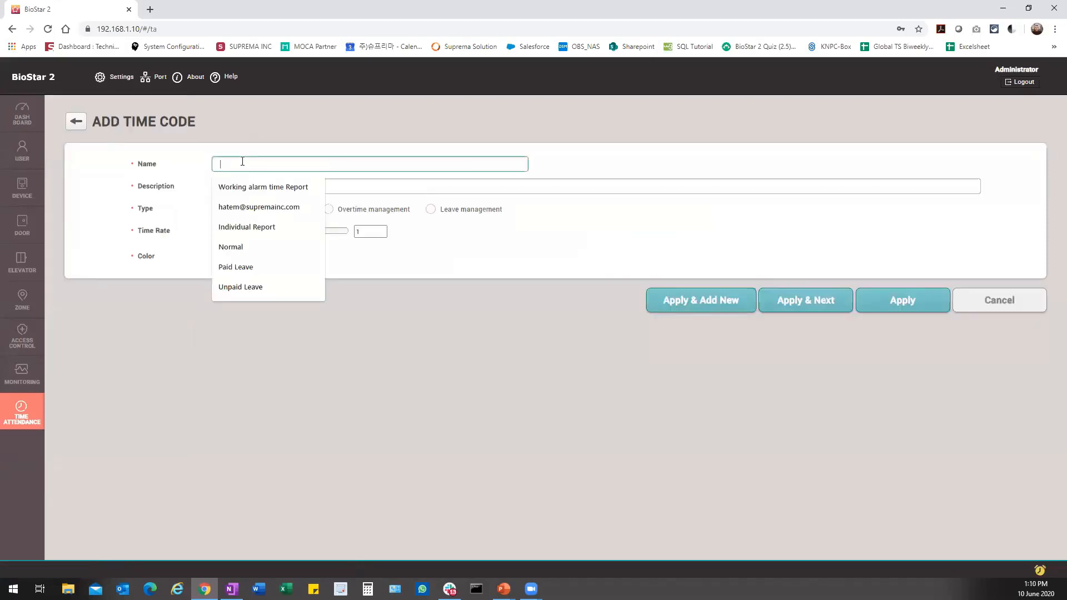
left_click(260, 248)
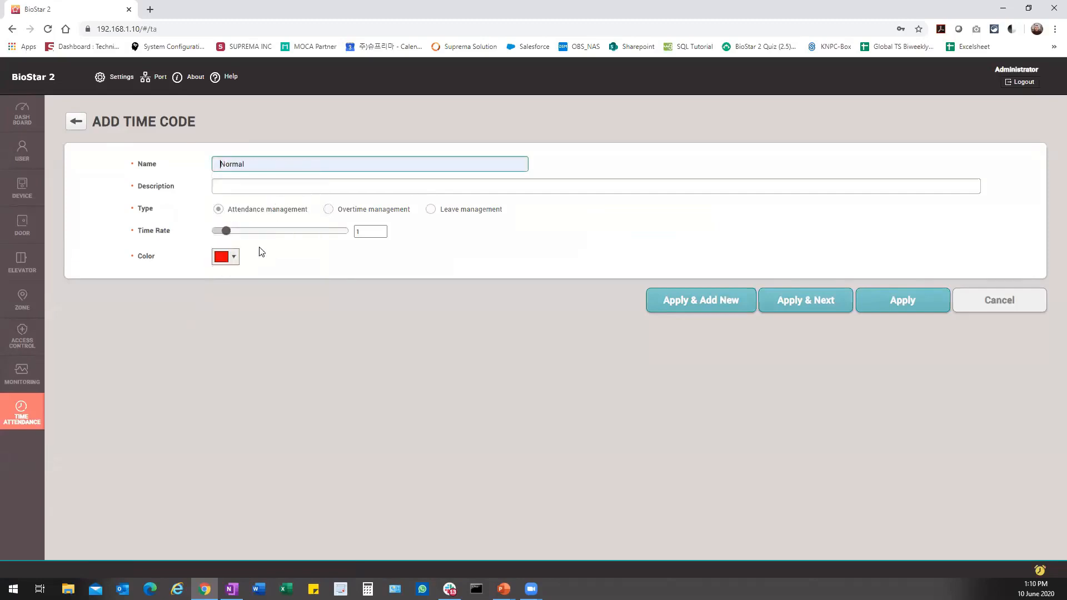
double_click(234, 165)
left_click(244, 188)
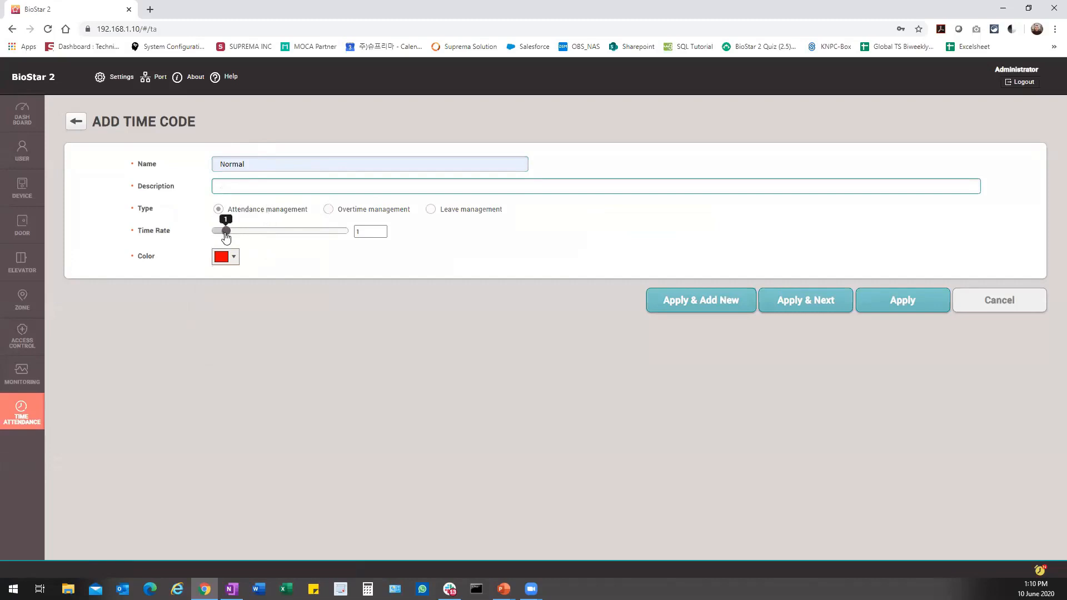
left_click(233, 257)
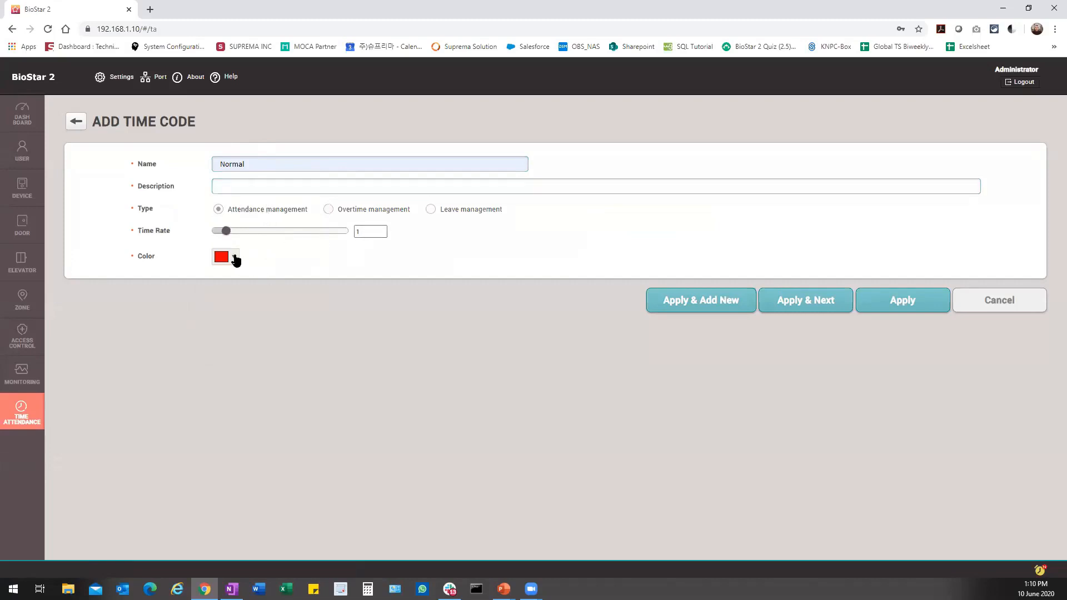
left_click(256, 290)
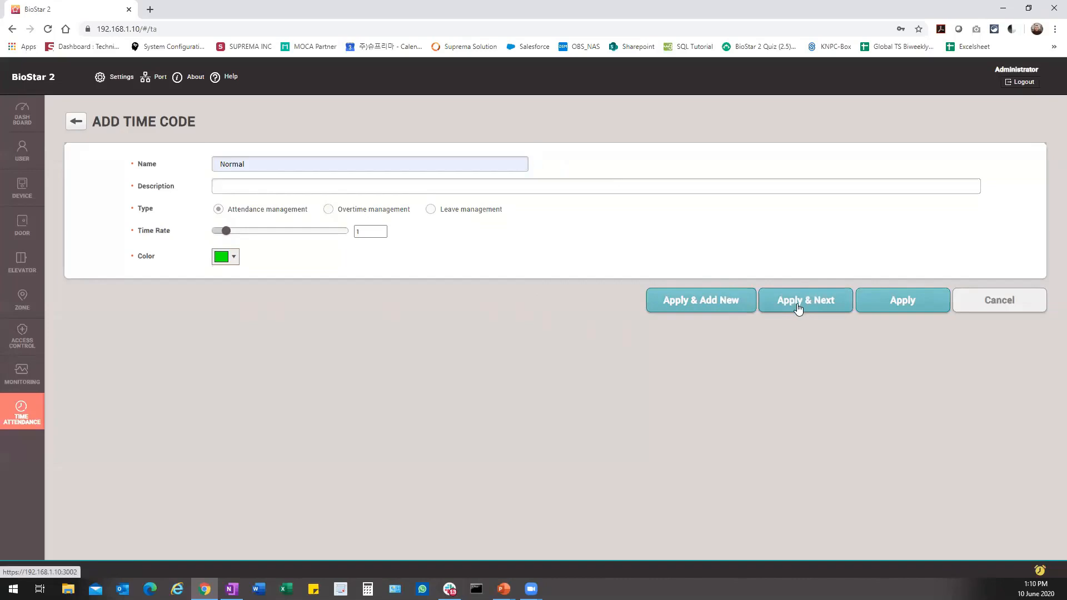
left_click(888, 310)
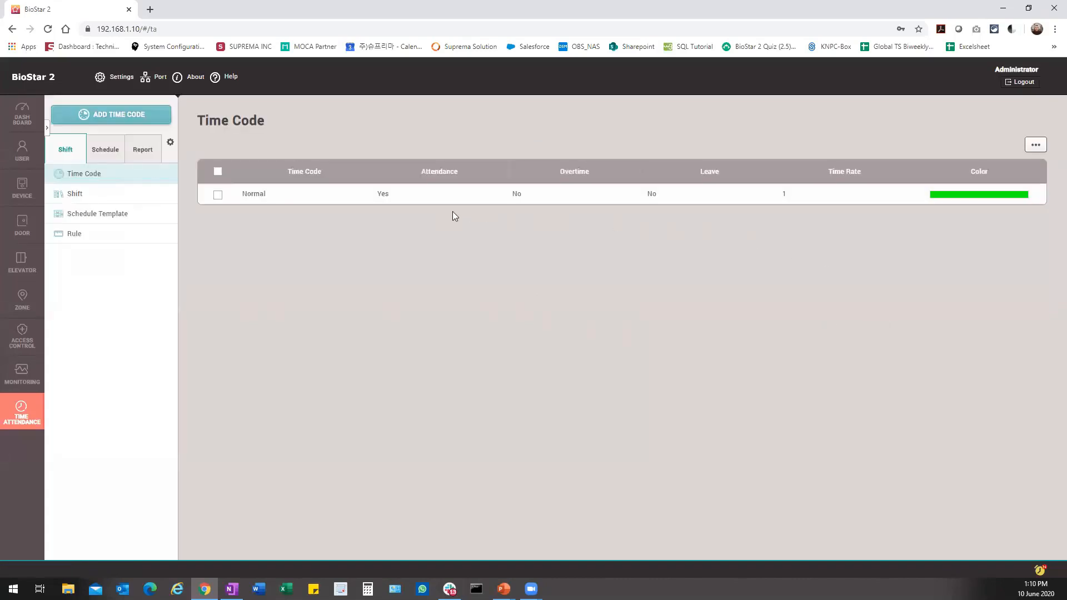
Step: Add an Overtime management time code named OT x1.5 with a time rate of 1.5 in yellow, and continue to a new time code
left_click(134, 116)
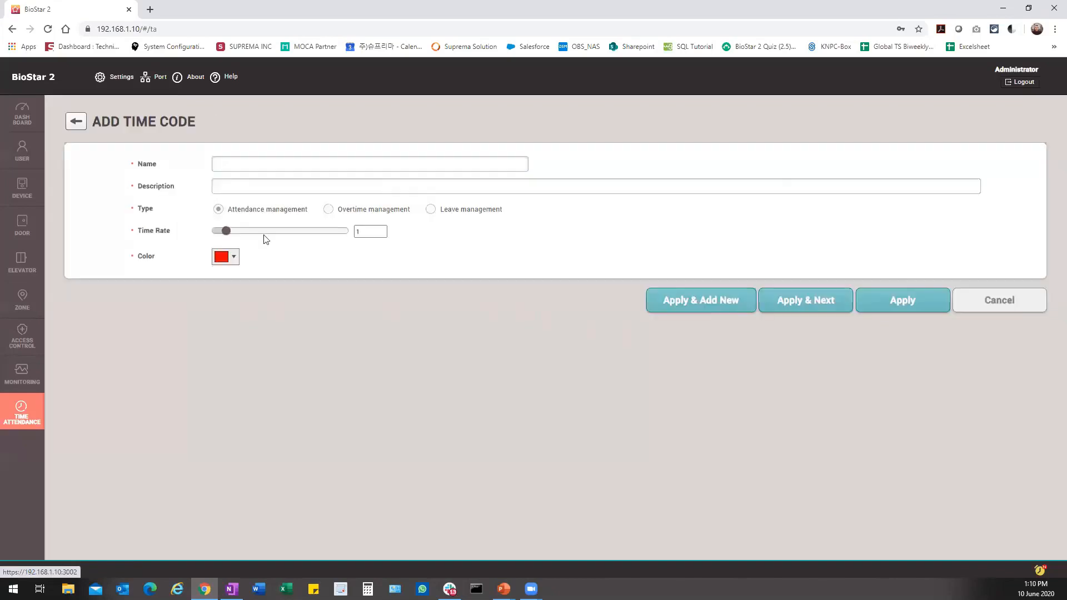
left_click(242, 165)
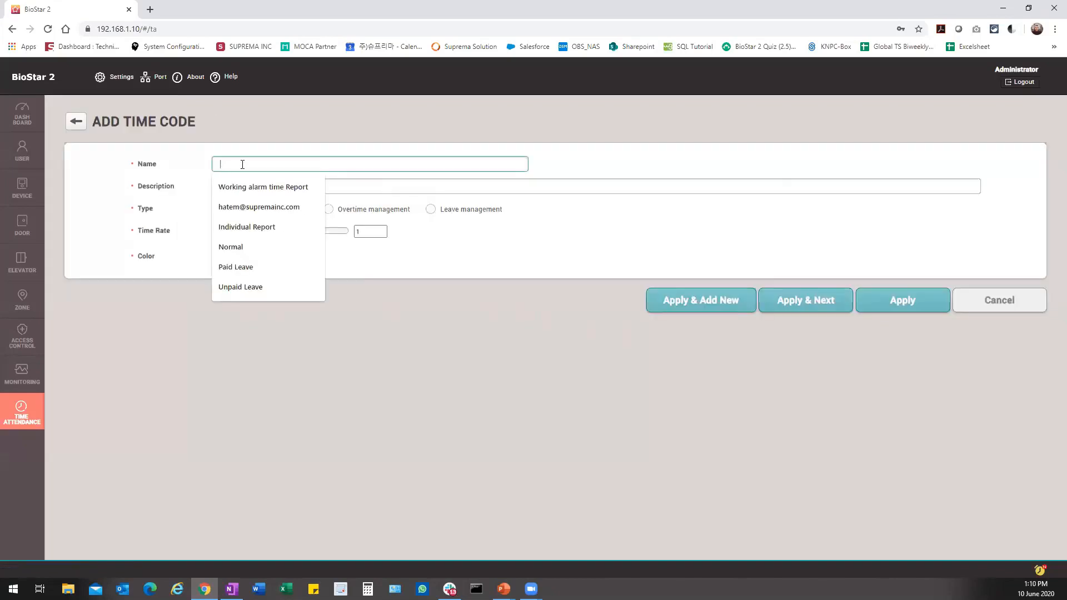
type("OT x")
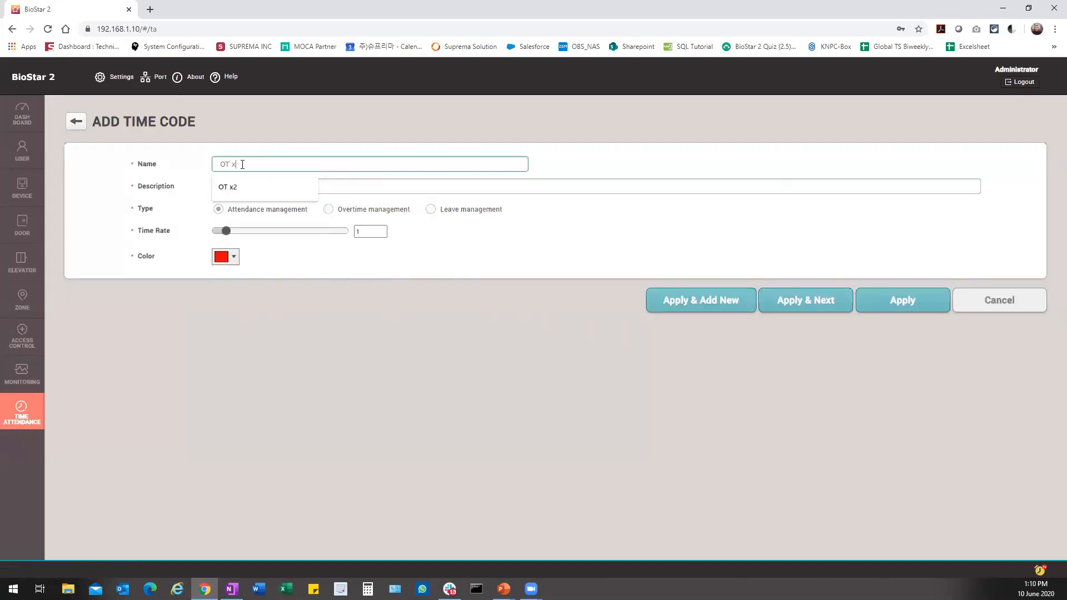
type("1")
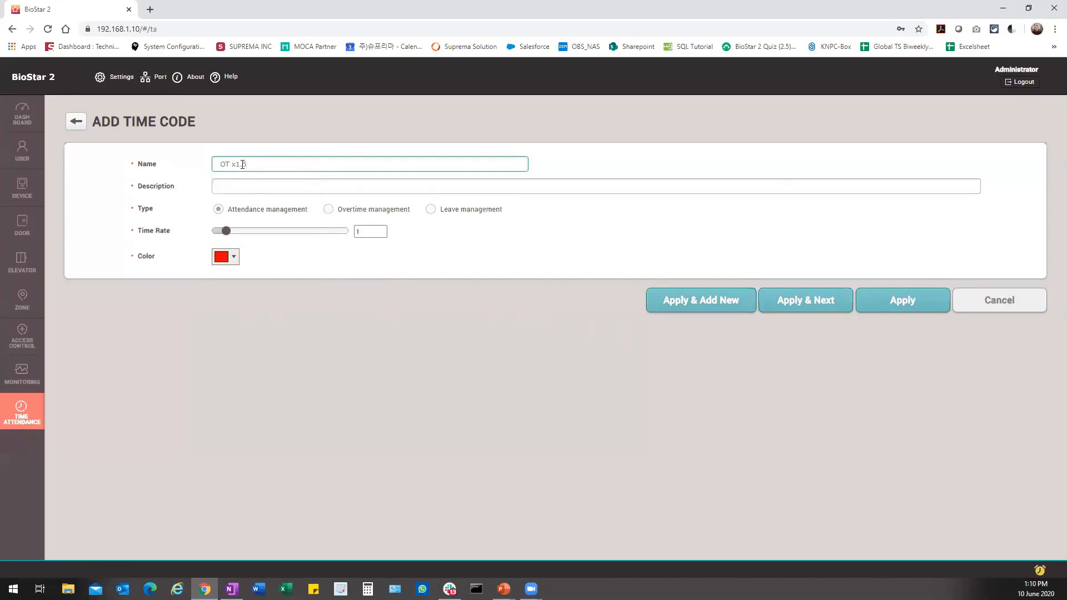
type(".5")
left_click(329, 210)
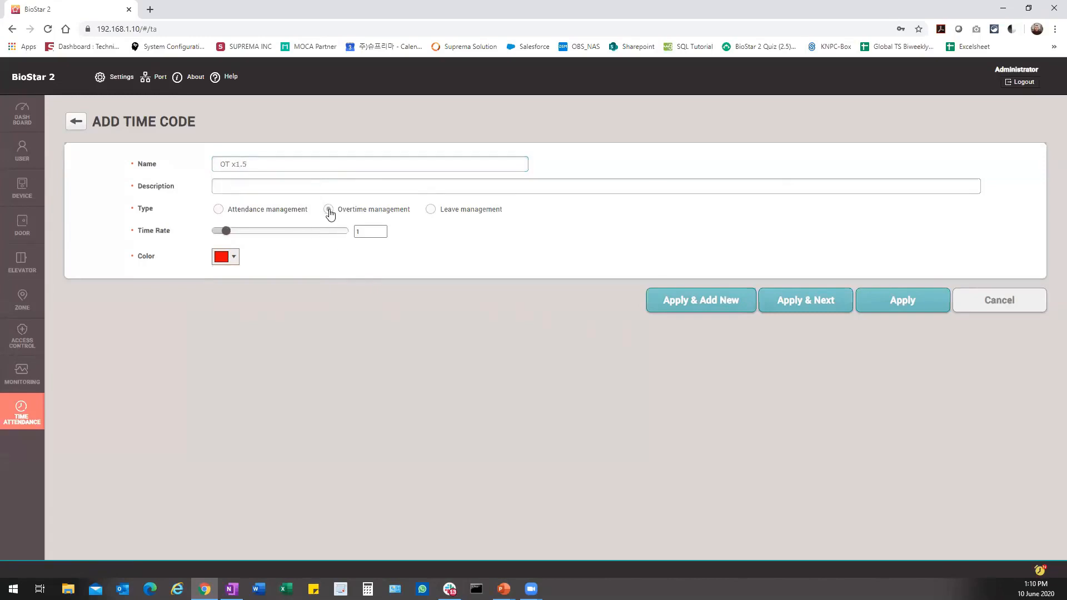
left_click(362, 231)
type(".5")
left_click(234, 257)
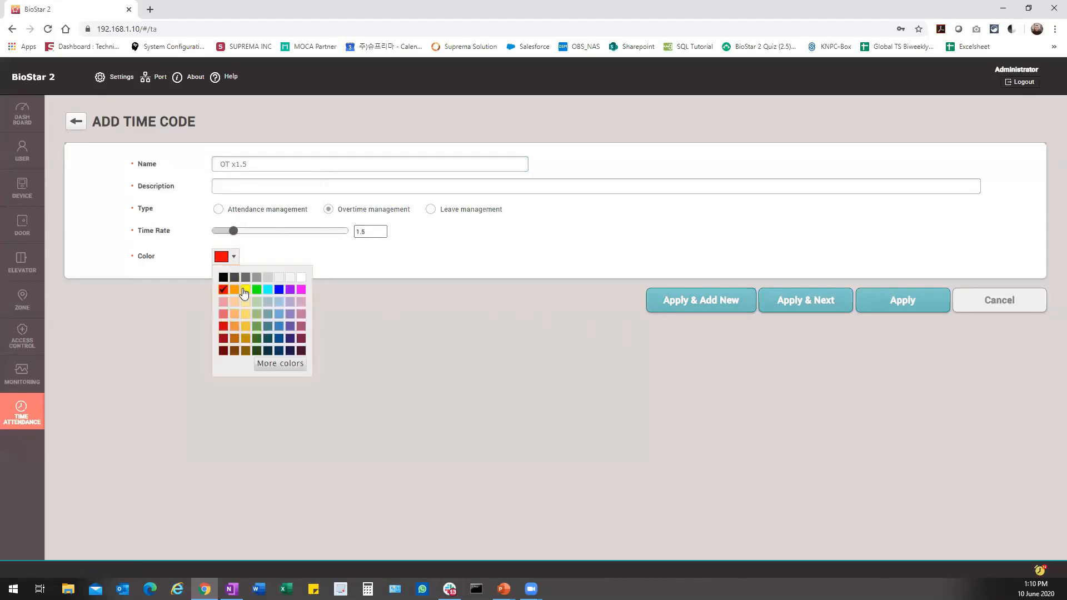
left_click(245, 290)
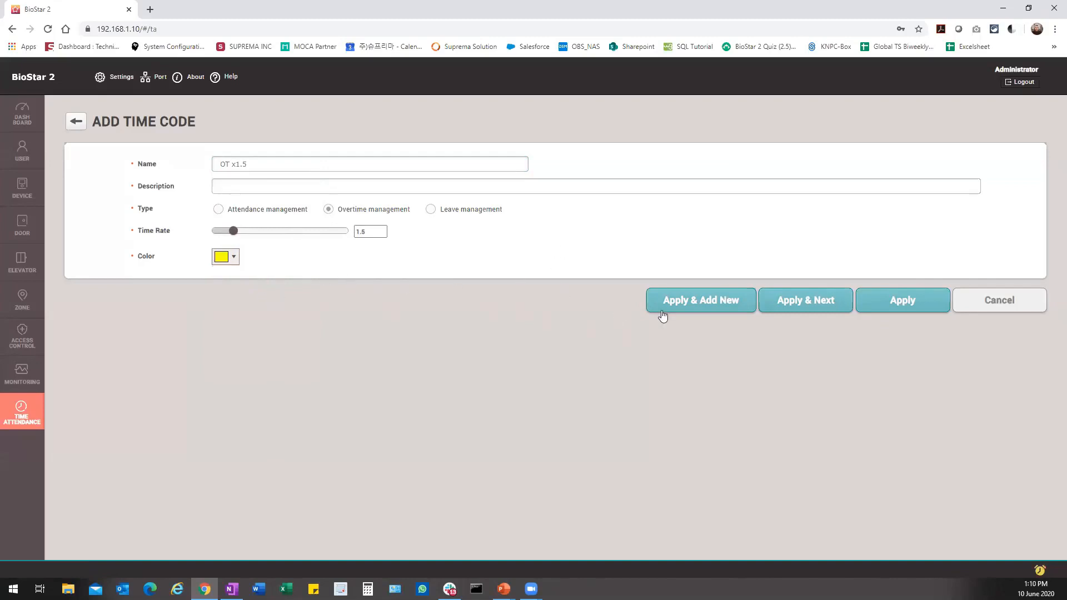
left_click(684, 310)
Step: Add an Overtime management time code named OT x2 with a time rate of 2 in red, and continue to a new time code
left_click(248, 162)
type("OT x")
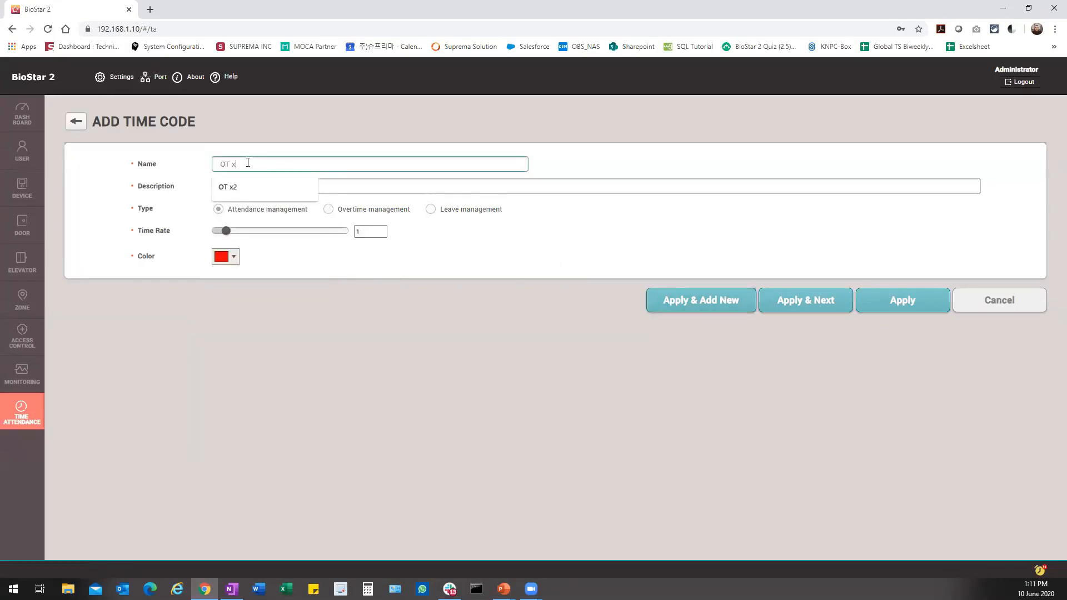
type("2")
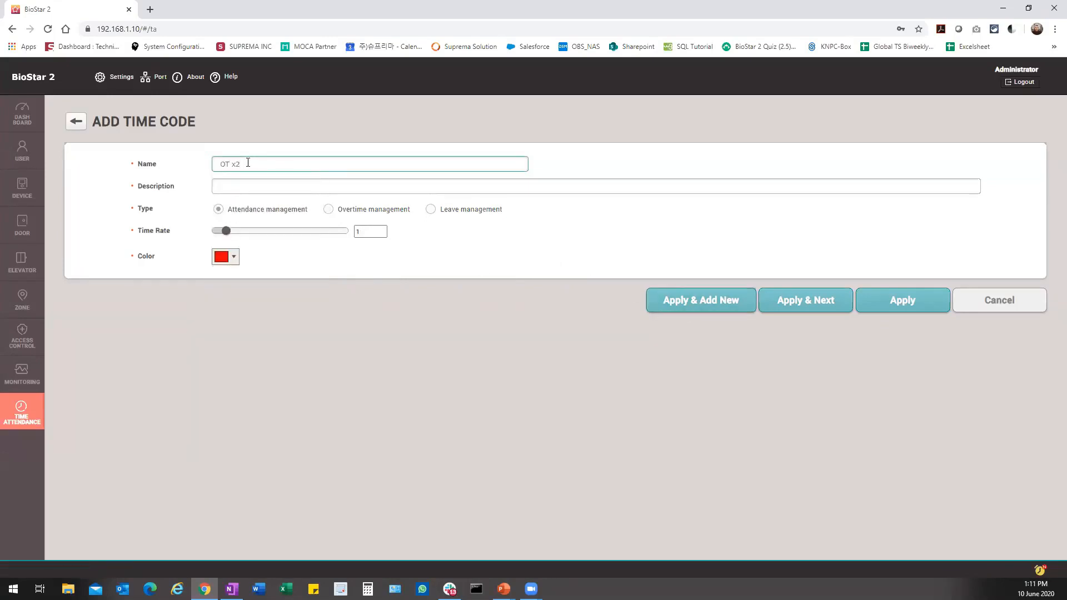
left_click(357, 231)
type("2")
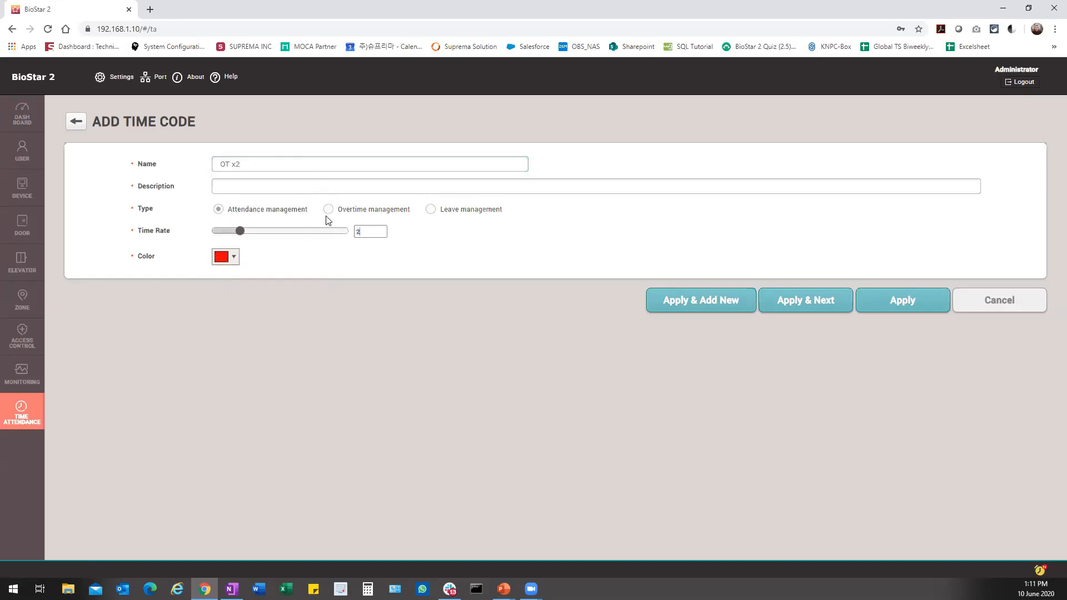
left_click(329, 211)
left_click(680, 303)
Step: Add an Overtime management time code named OT x3.25 with a time rate of 3.25 in purple, and continue to a new time code
left_click(239, 167)
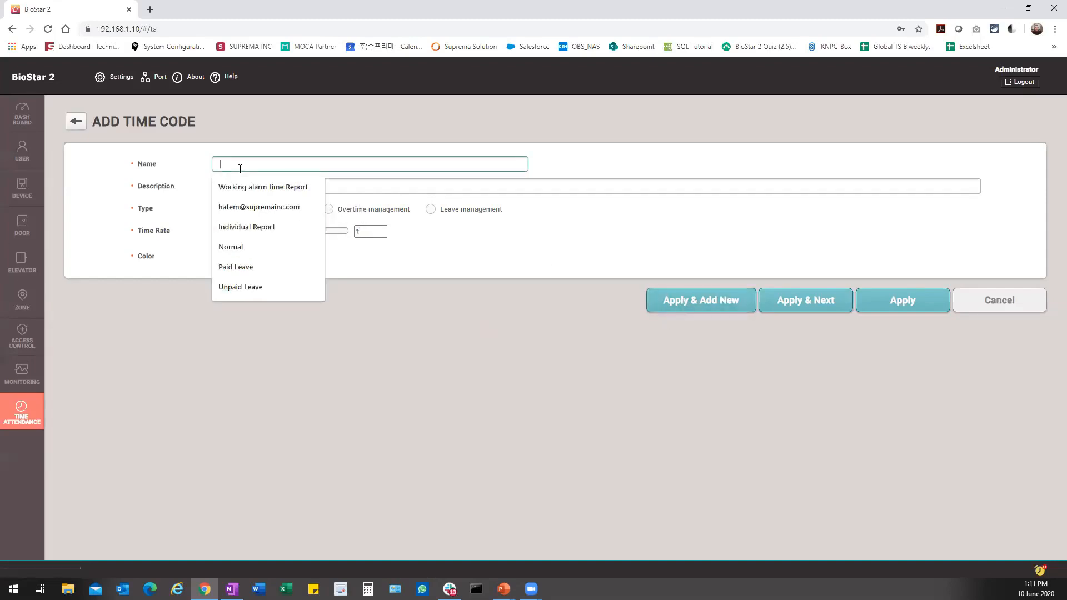
type("OT")
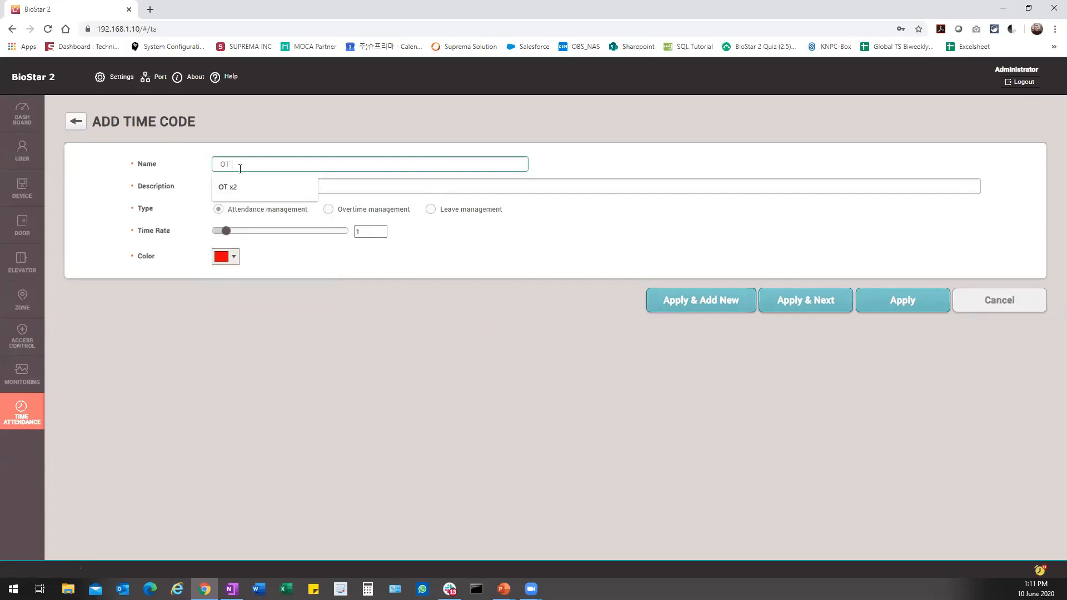
type(" x")
key("BackSpace")
type("3.25")
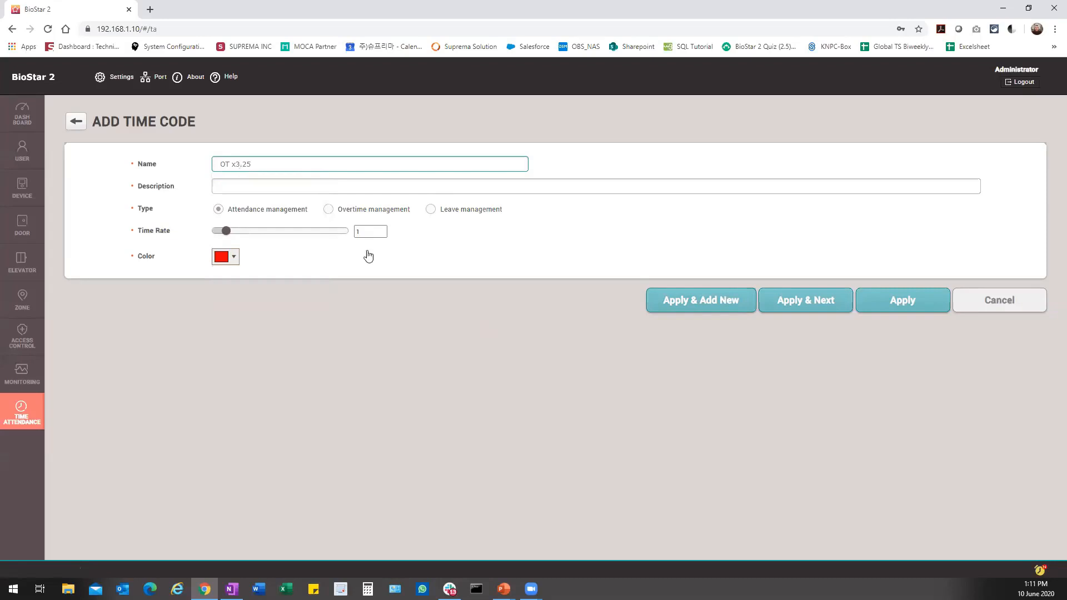
left_click(328, 209)
double_click(364, 229)
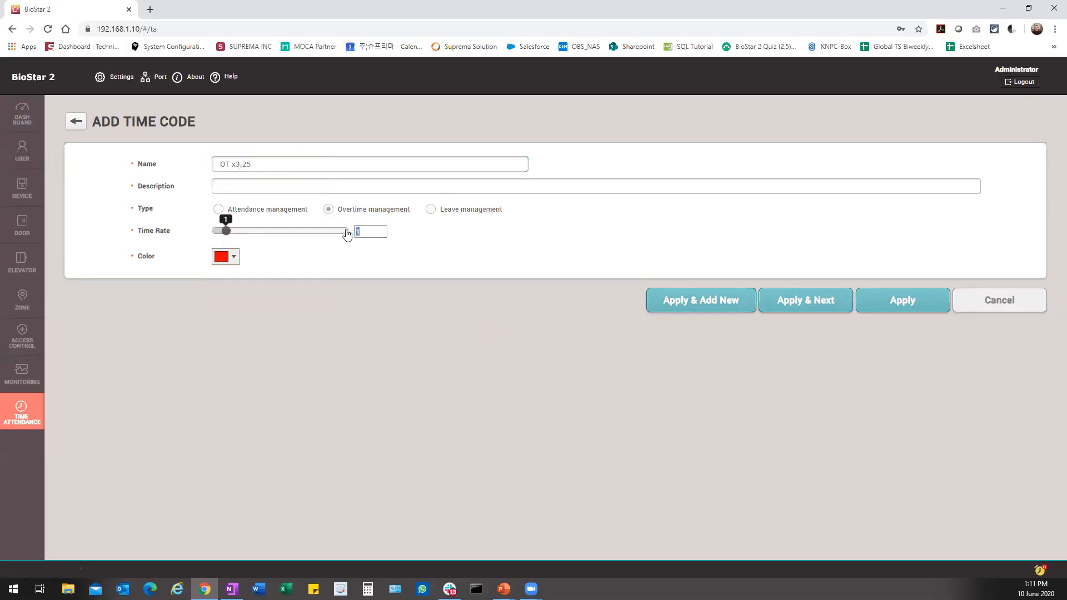
type("3.25")
left_click(231, 258)
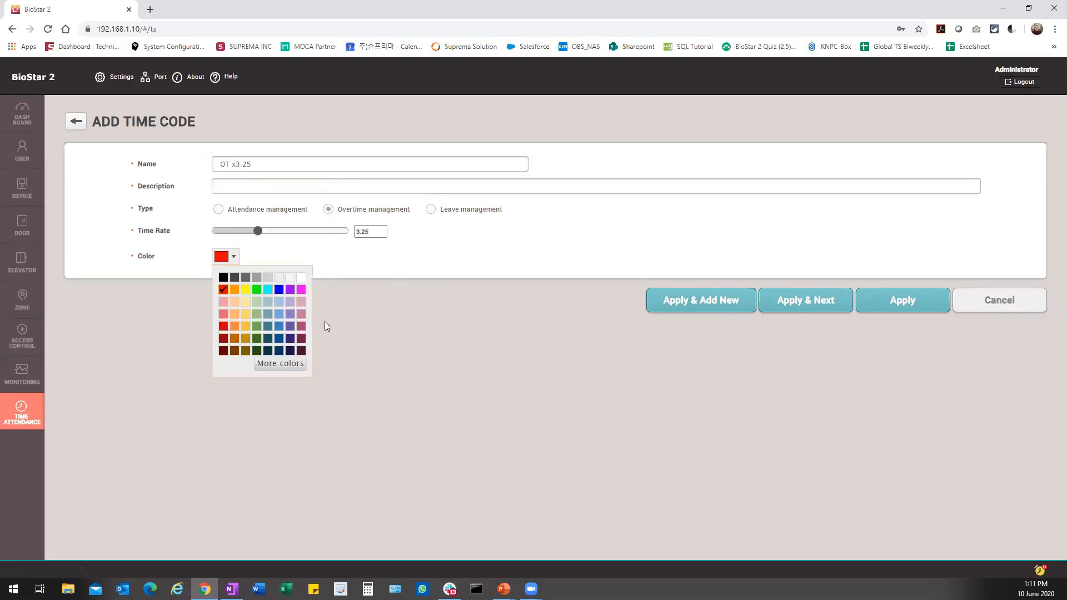
left_click(293, 328)
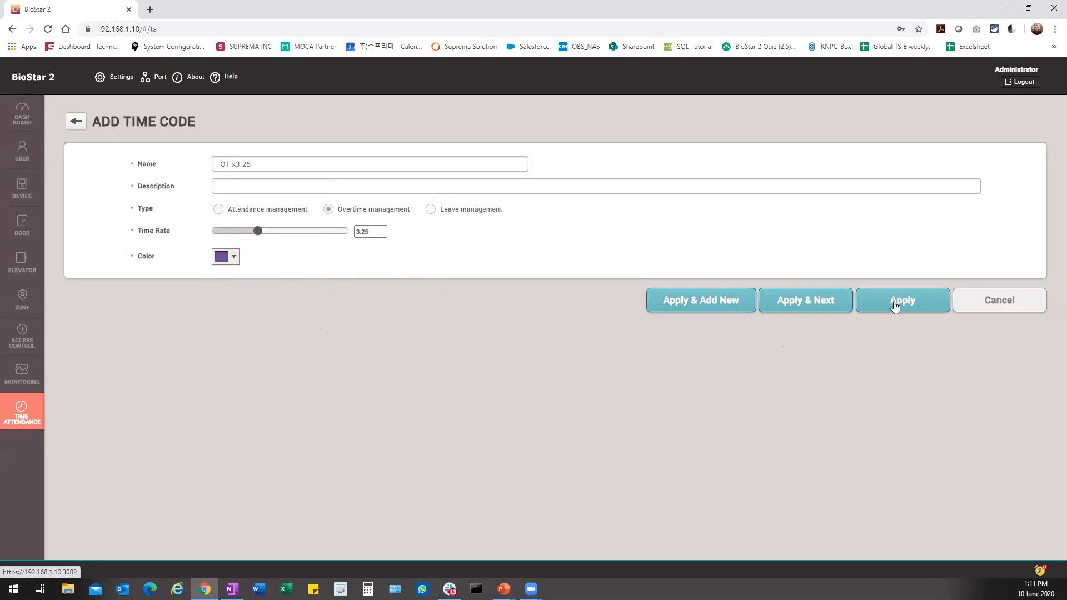
left_click(681, 304)
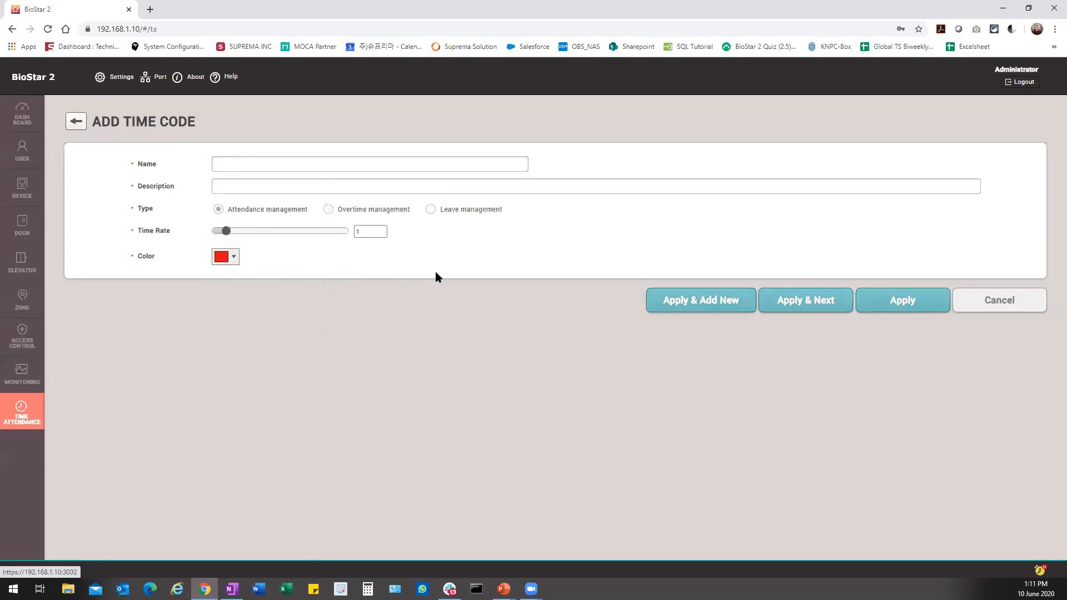
Step: Add a Leave management time code named Paid Leave with the Worked option, and continue to a new time code
left_click(432, 210)
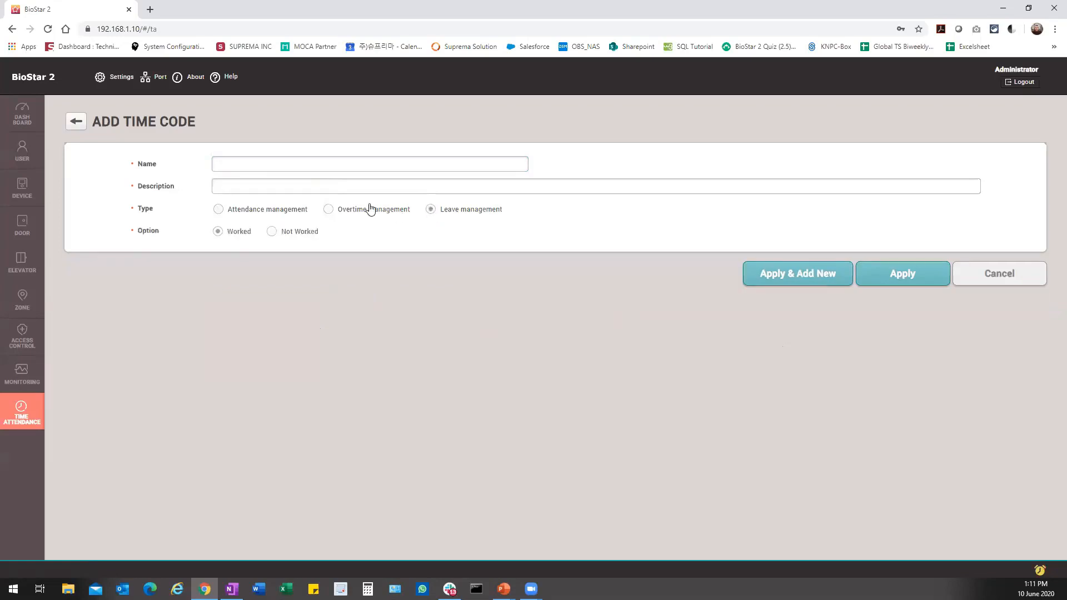
left_click(249, 165)
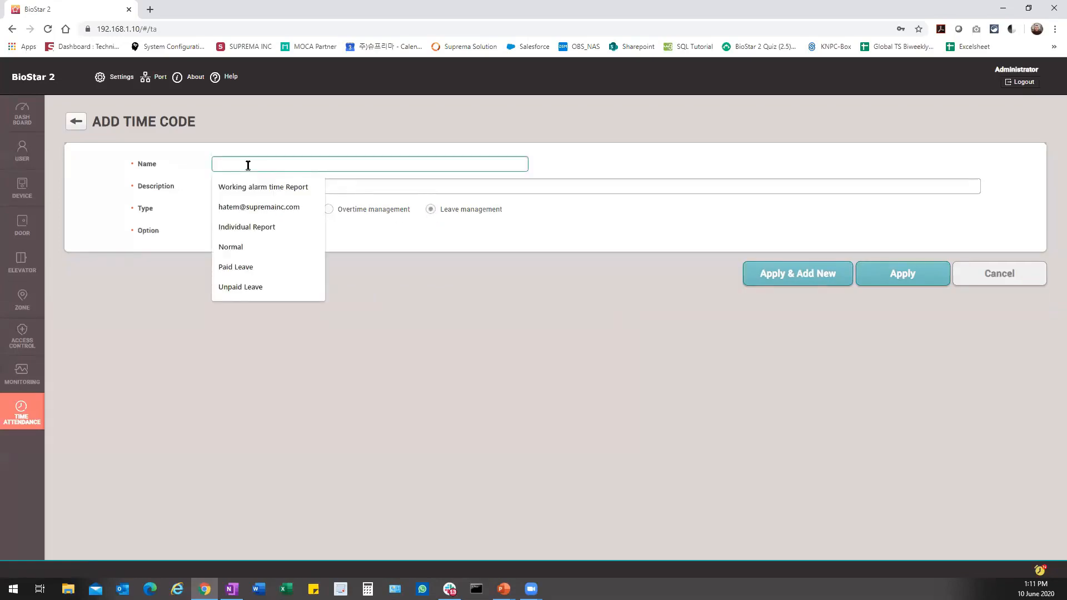
type("p")
left_click(240, 186)
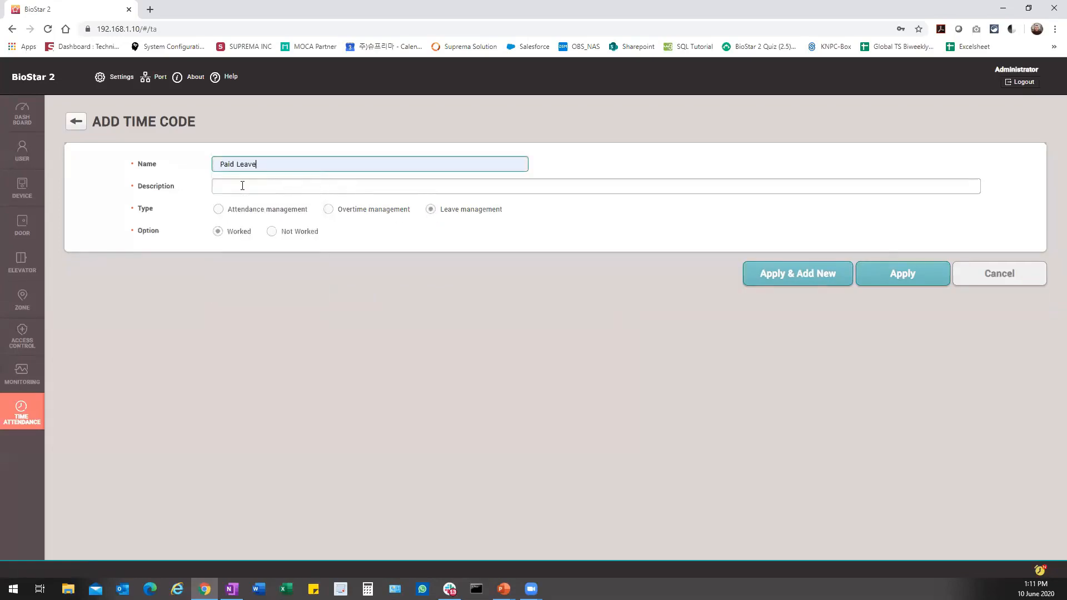
left_click(216, 231)
left_click(773, 281)
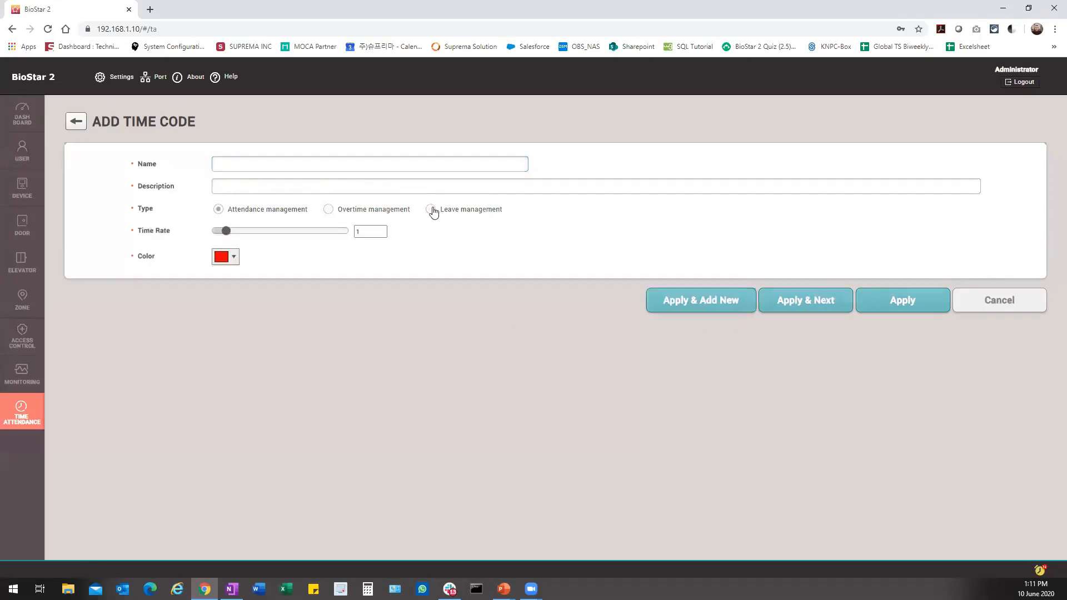
Step: Add a Leave management time code named Unpaid Leave with the Not Worked option, and return to the time code list
left_click(290, 165)
type("i")
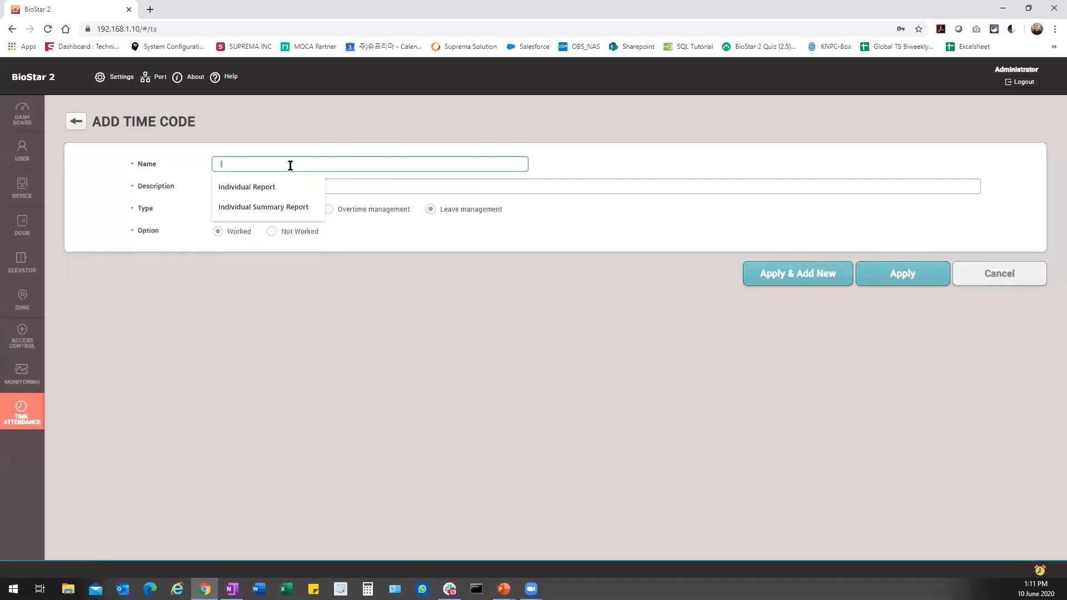
key("BackSpace")
type("u")
left_click(259, 187)
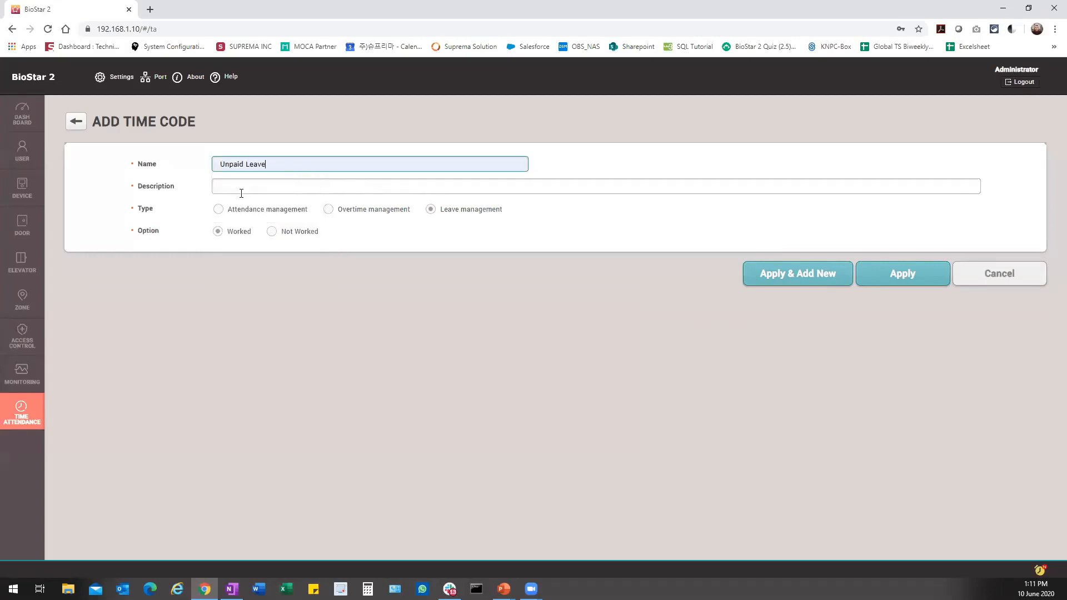
left_click(272, 231)
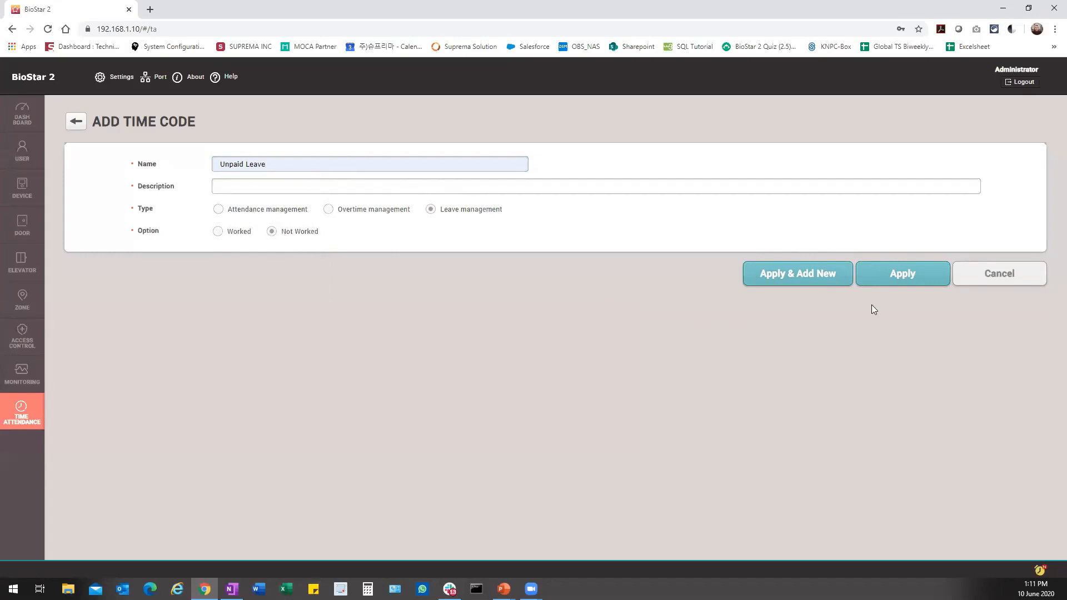
left_click(911, 285)
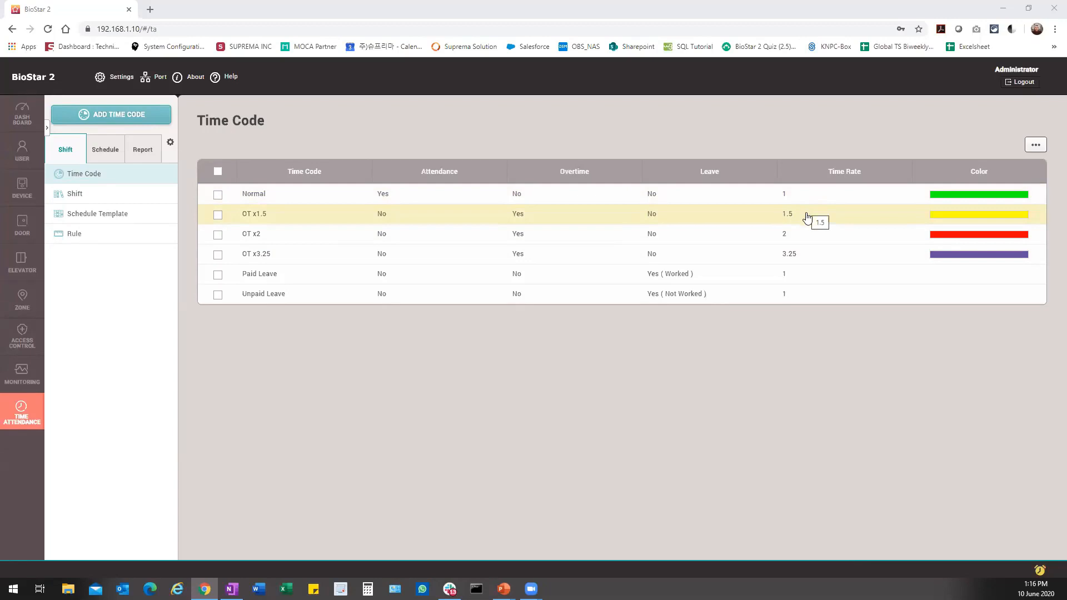
Step: Enlarge the time code list, and switch to the presentation's BioStar2 TA structure slide for Step 2: Configure shift settings
key("ctrl+plus")
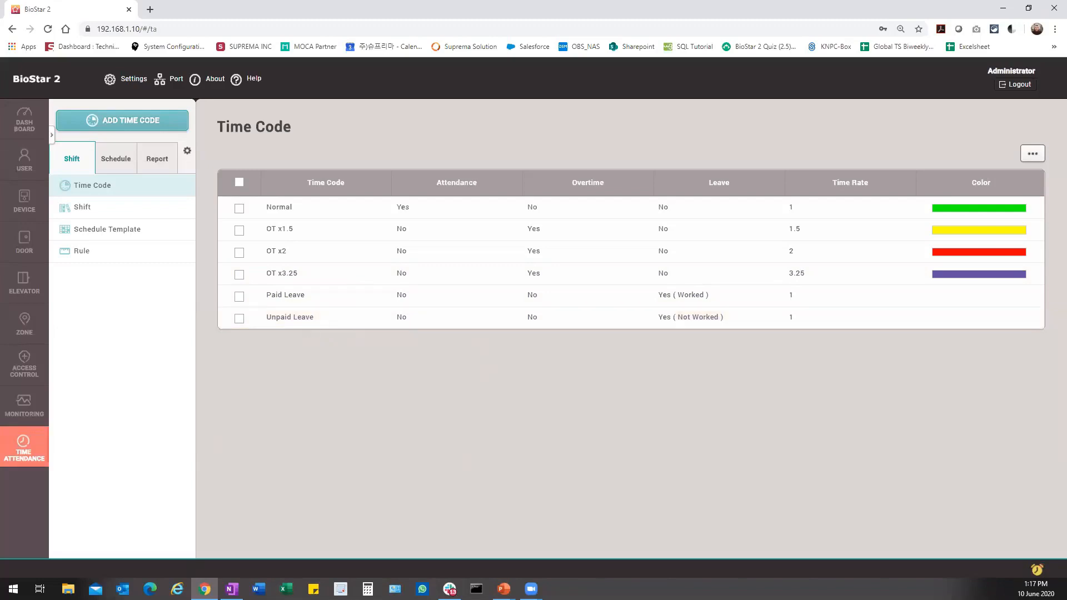
left_click(1004, 9)
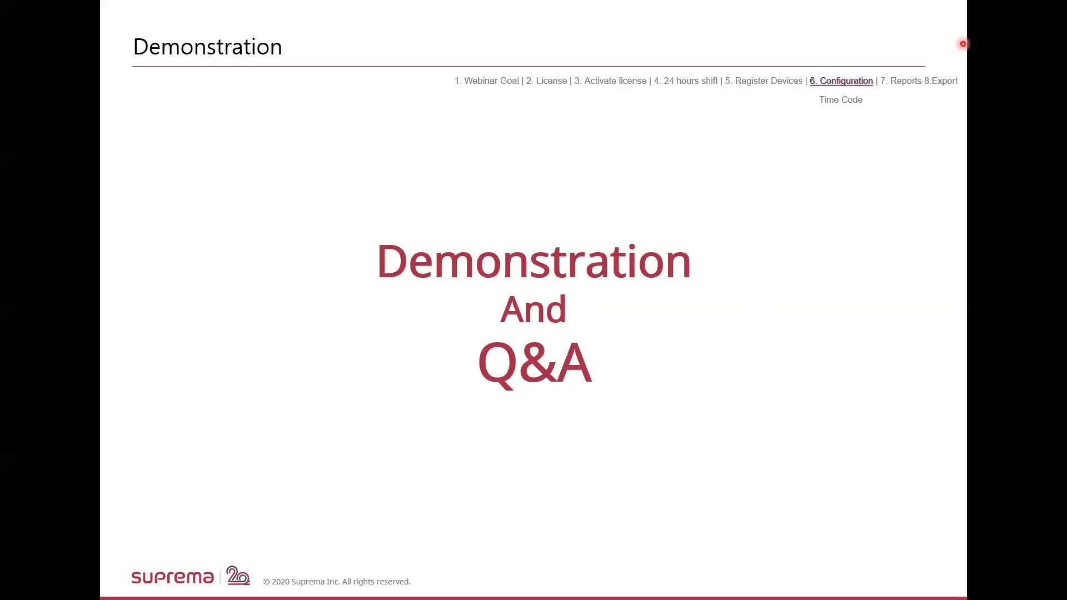
left_click(635, 442)
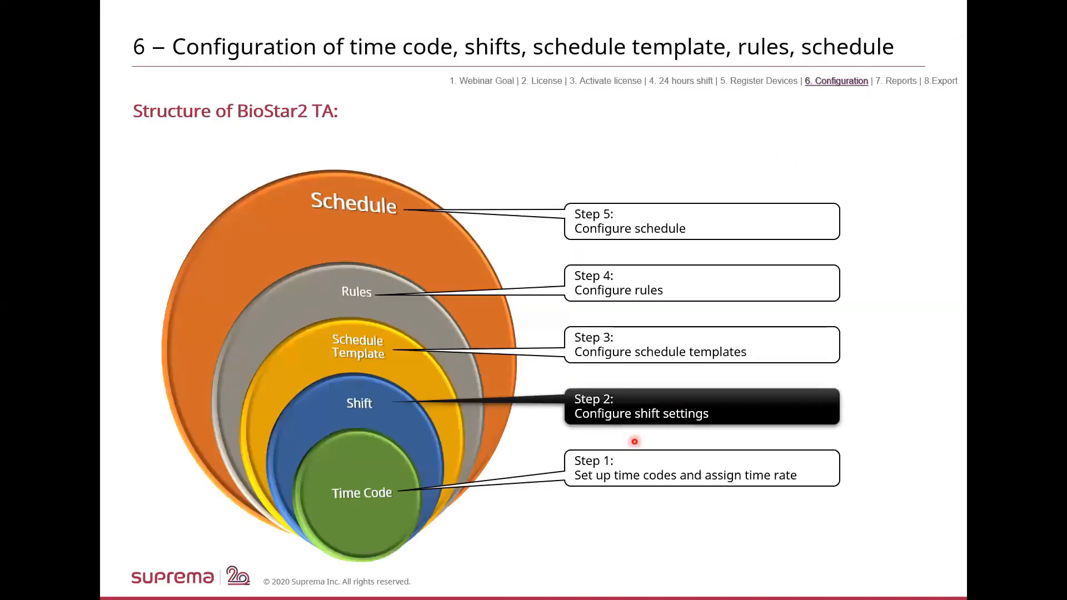
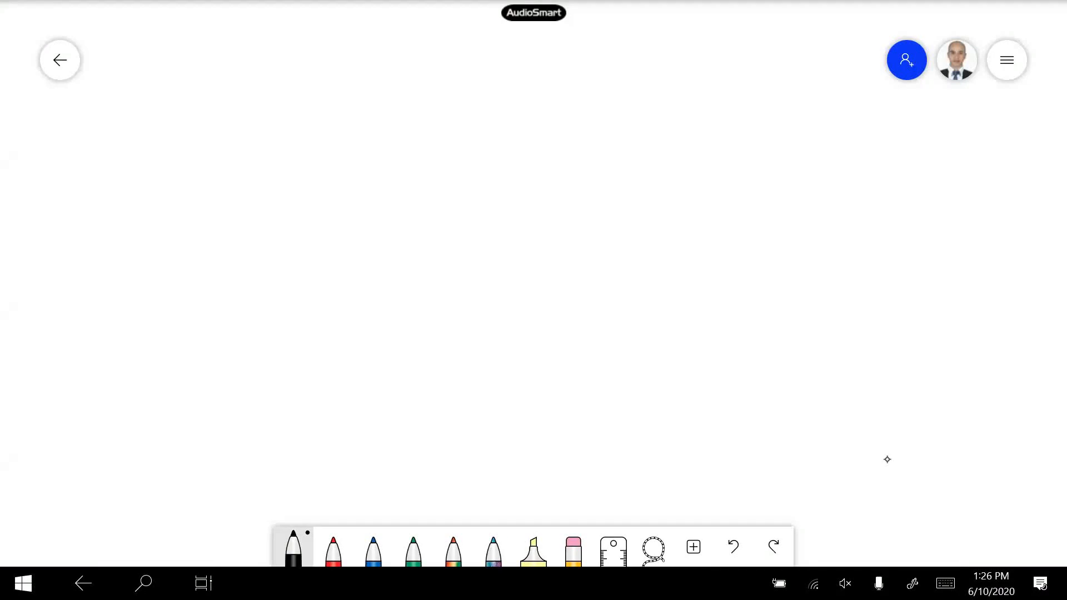
Step: Handwrite the heading "Rounding" in black on the blank whiteboard and underline it twice
mouse_move(151, 44)
left_mouse_down()
mouse_move(149, 64)
mouse_move(155, 52)
mouse_move(160, 63)
left_mouse_up()
left_click_drag(172, 55, 174, 55)
left_click_drag(181, 53, 195, 67)
mouse_move(197, 67)
left_mouse_down()
mouse_move(225, 35)
mouse_move(232, 67)
mouse_move(262, 53)
left_mouse_up()
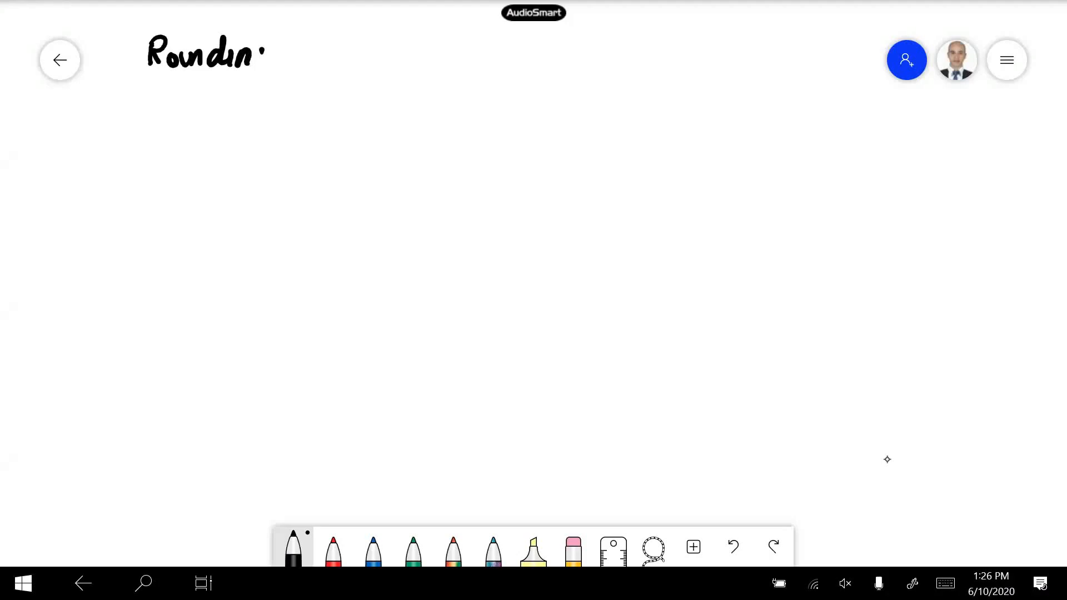
mouse_move(261, 51)
left_mouse_down()
mouse_move(271, 78)
mouse_move(146, 86)
mouse_move(179, 98)
mouse_move(292, 92)
left_mouse_up()
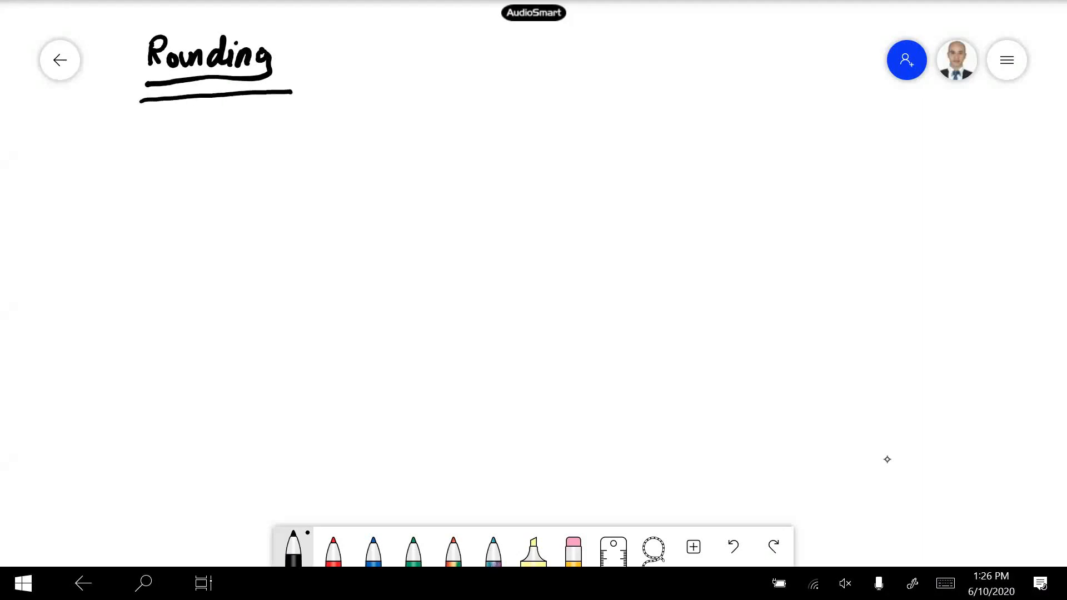
Step: Set the black pen to its thinnest width and write the examples 9.3 ≈ 9 and 9.7 ≈ 10 below the heading
left_click(293, 550)
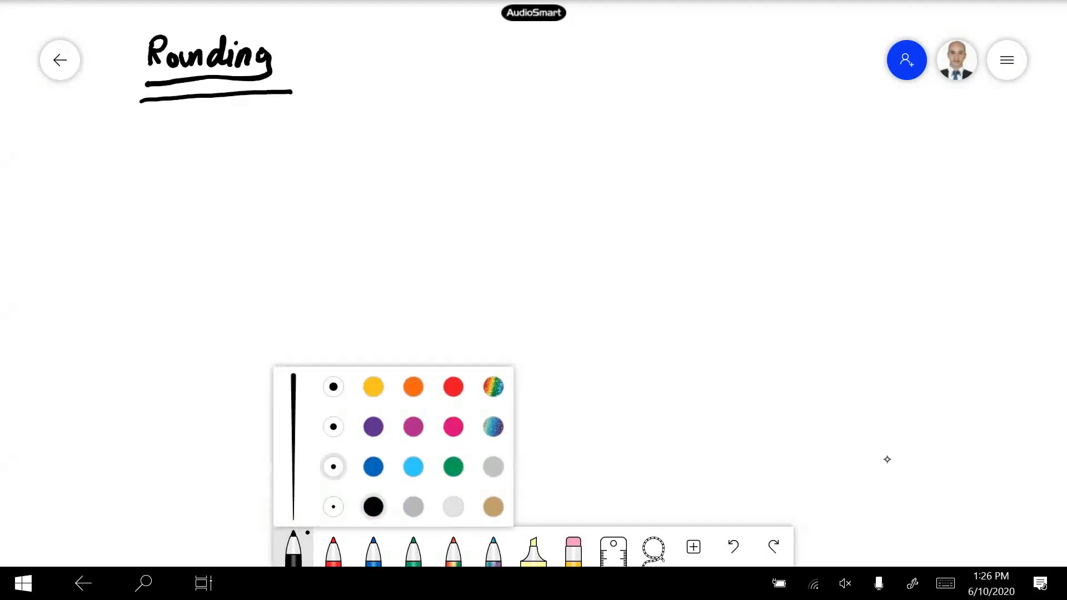
left_click(333, 507)
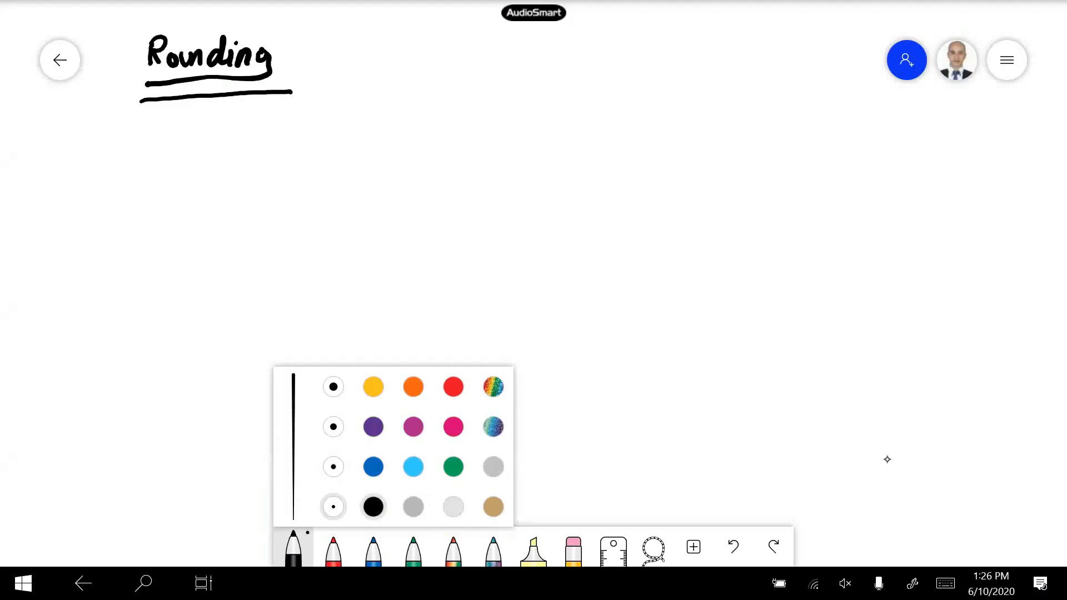
mouse_move(206, 124)
left_mouse_down()
mouse_move(195, 122)
mouse_move(210, 146)
mouse_move(245, 131)
mouse_move(234, 144)
mouse_move(305, 129)
mouse_move(288, 139)
mouse_move(300, 146)
left_mouse_up()
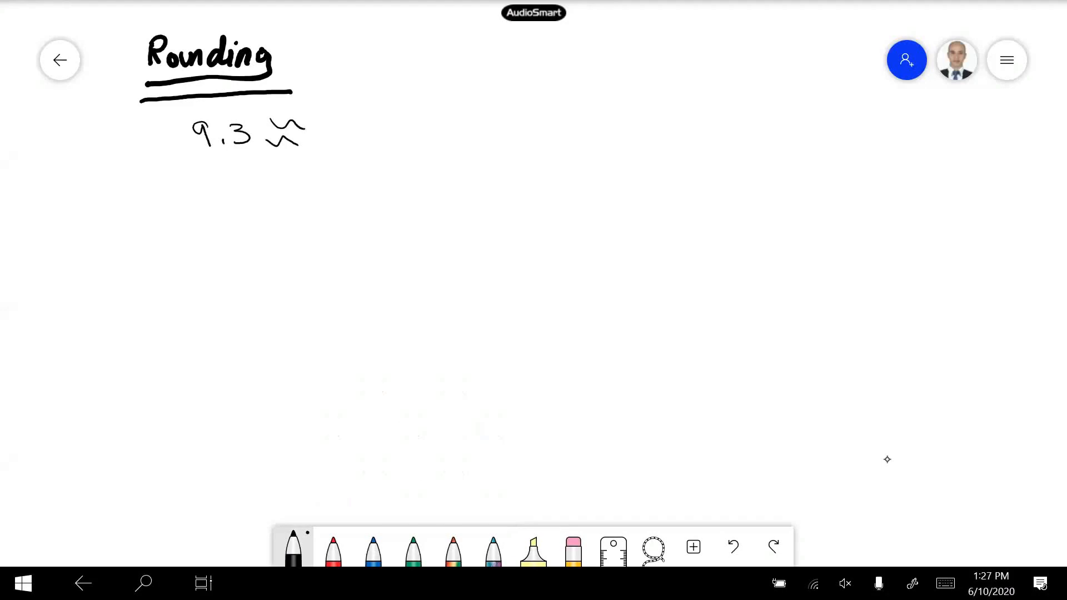
left_click_drag(339, 113, 348, 138)
mouse_move(204, 170)
left_mouse_down()
mouse_move(217, 193)
mouse_move(352, 175)
left_mouse_up()
left_click(230, 192)
mouse_move(369, 155)
left_mouse_down()
mouse_move(361, 170)
mouse_move(369, 156)
left_mouse_up()
Step: Draw a divider under the examples and a number line from a circled 9 to 10, captioned "unit = 1"
left_click_drag(160, 225, 799, 199)
mouse_move(526, 104)
left_mouse_down()
mouse_move(529, 152)
mouse_move(742, 108)
mouse_move(744, 125)
left_mouse_up()
mouse_move(502, 62)
left_mouse_down()
mouse_move(512, 56)
mouse_move(536, 86)
left_mouse_up()
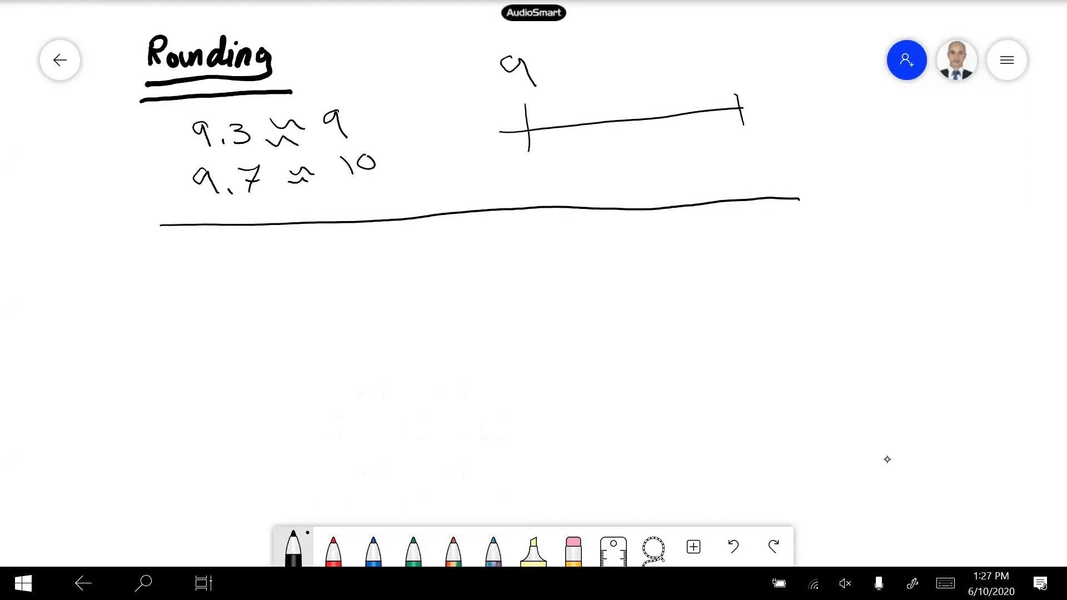
left_click_drag(521, 180, 580, 196)
left_click(566, 181)
left_click_drag(569, 188, 613, 191)
left_click_drag(597, 197, 635, 199)
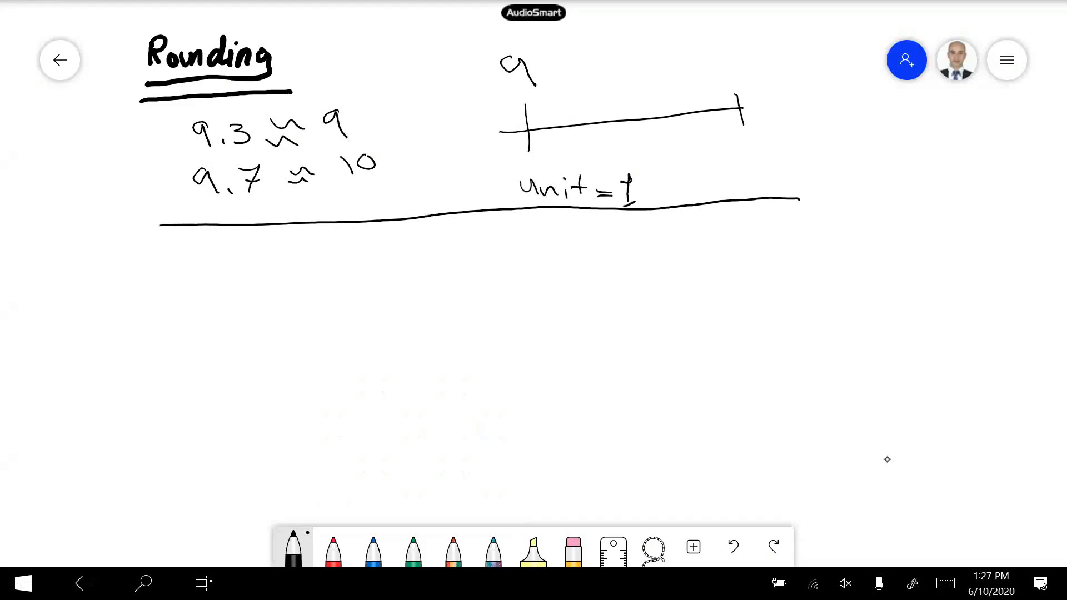
mouse_move(542, 53)
left_mouse_down()
mouse_move(506, 100)
mouse_move(539, 58)
left_mouse_up()
left_click_drag(712, 54, 717, 74)
mouse_move(728, 55)
left_mouse_down()
mouse_move(723, 63)
mouse_move(729, 56)
left_mouse_up()
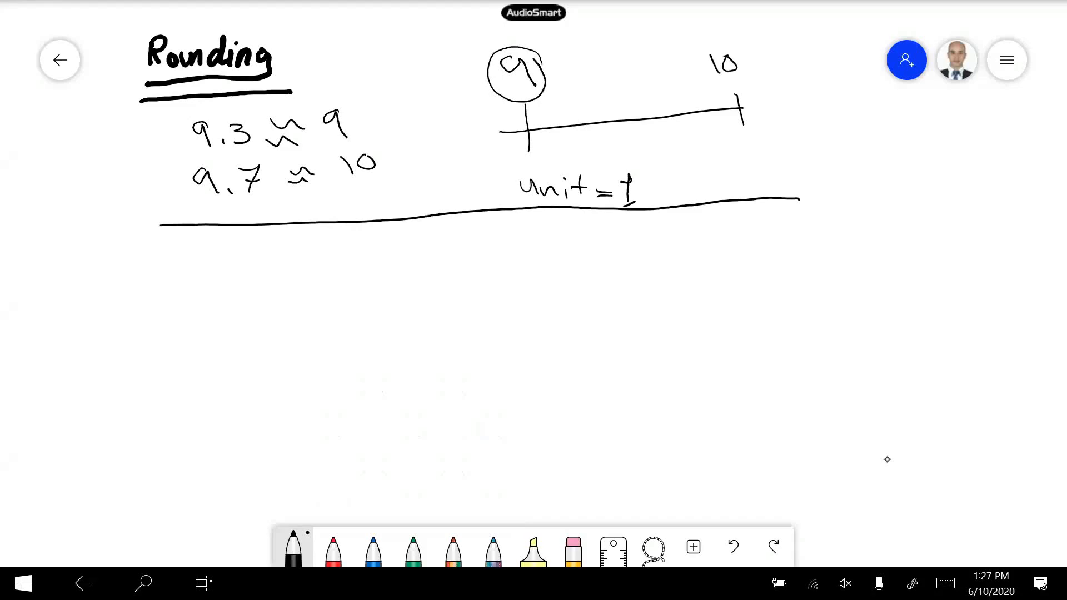
Step: Write "Point = 0.5" beside the unit caption, and add a tick labelled .05 at the number line's midpoint
left_click_drag(650, 202, 629, 217)
left_click_drag(752, 164, 755, 192)
mouse_move(745, 162)
left_mouse_down()
mouse_move(768, 161)
mouse_move(747, 173)
left_mouse_up()
left_click_drag(776, 186, 778, 186)
mouse_move(789, 181)
left_mouse_down()
mouse_move(790, 192)
mouse_move(818, 192)
left_mouse_up()
left_click_drag(804, 182, 852, 179)
mouse_move(835, 193)
left_mouse_down()
mouse_move(871, 173)
mouse_move(898, 189)
left_mouse_up()
left_click(890, 182)
left_click_drag(900, 168, 916, 166)
left_click_drag(630, 120, 639, 136)
left_click(619, 100)
mouse_move(643, 84)
left_mouse_down()
mouse_move(634, 101)
mouse_move(645, 92)
left_mouse_up()
mouse_move(652, 86)
left_mouse_down()
mouse_move(649, 103)
mouse_move(678, 82)
left_mouse_up()
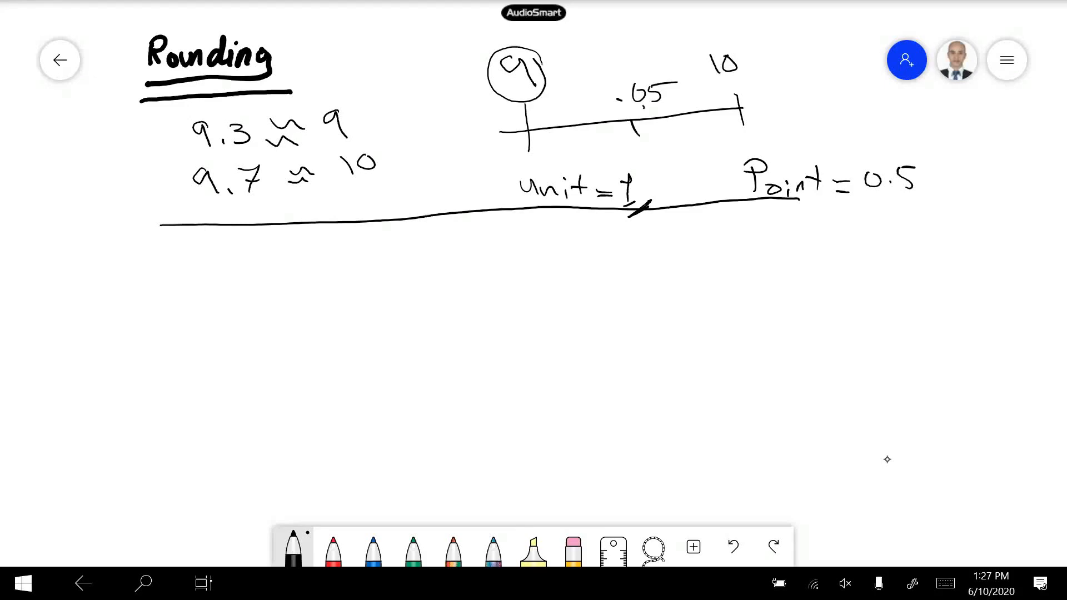
Step: Bracket the number line's first half in red and loop it to 9, and its second half in blue, looped to 10
left_click(334, 550)
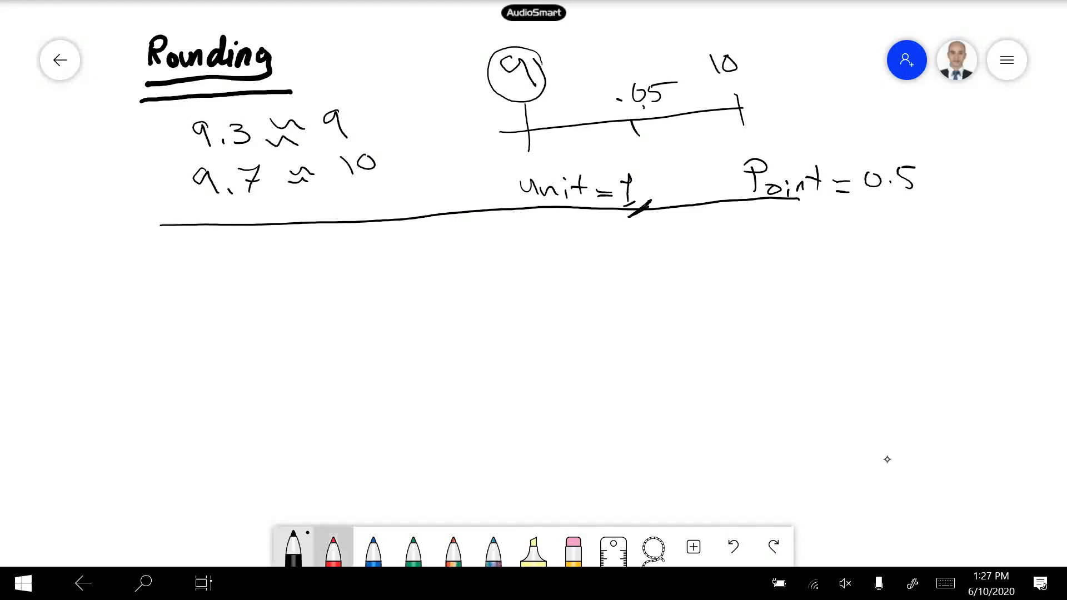
mouse_move(629, 126)
left_mouse_down()
mouse_move(550, 148)
mouse_move(531, 138)
mouse_move(517, 168)
mouse_move(547, 40)
mouse_move(475, 81)
left_mouse_up()
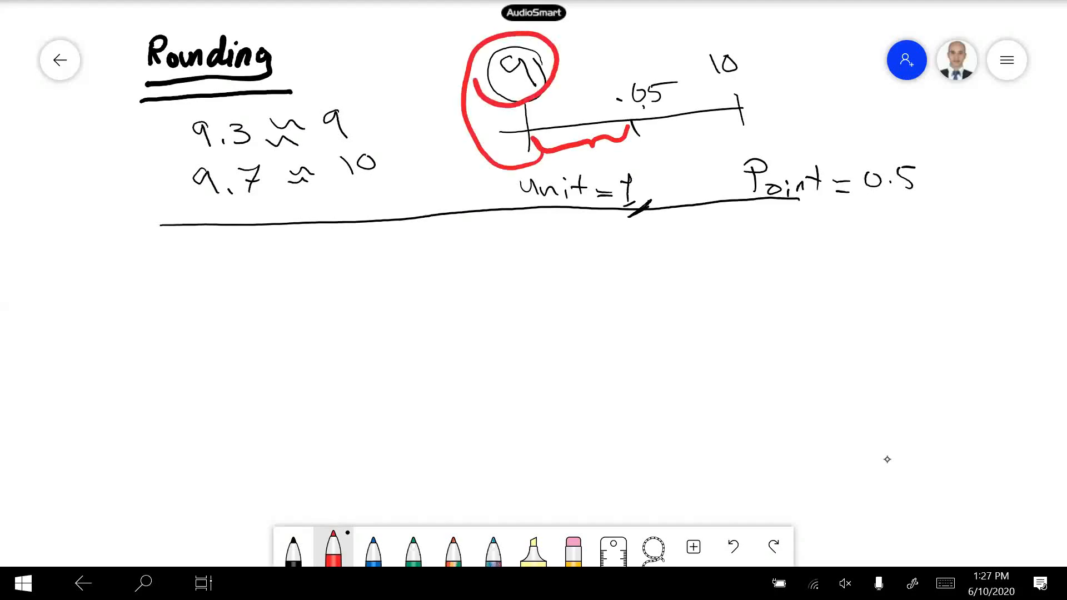
left_click(374, 550)
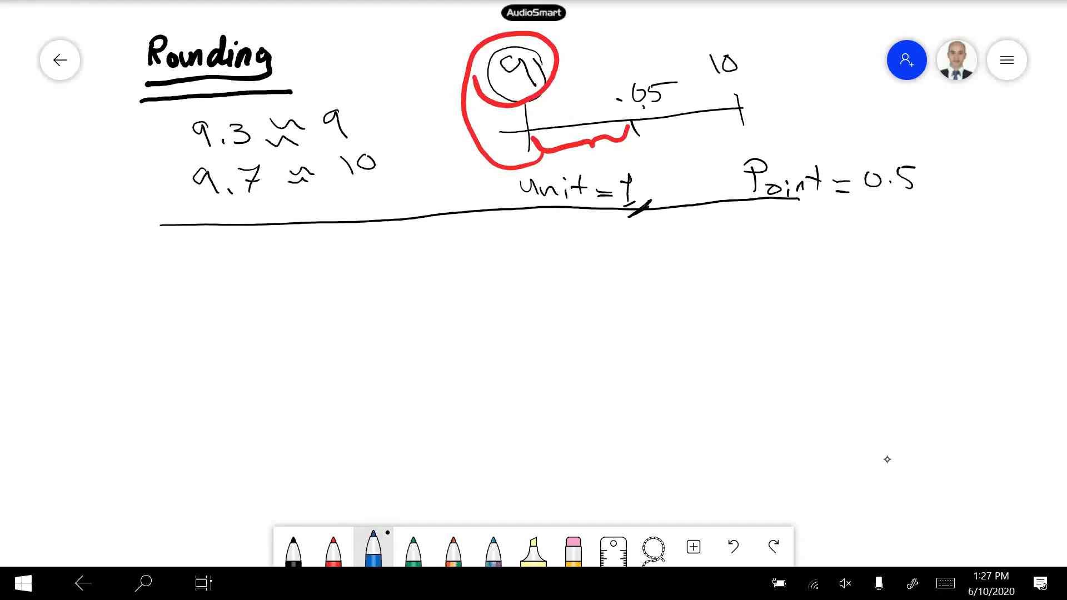
mouse_move(729, 127)
left_mouse_down()
mouse_move(647, 139)
mouse_move(751, 139)
mouse_move(690, 68)
mouse_move(755, 63)
left_mouse_up()
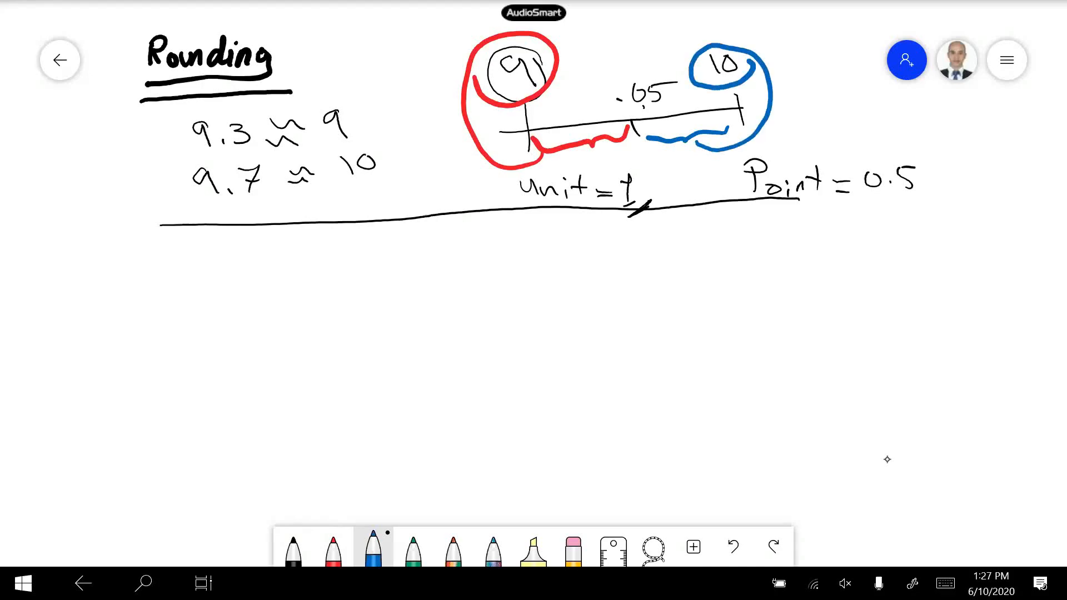
Step: Set the black pen to its second-thinnest width and write a large "IN" in the free space below the divider
scroll(887, 459, "down", 5)
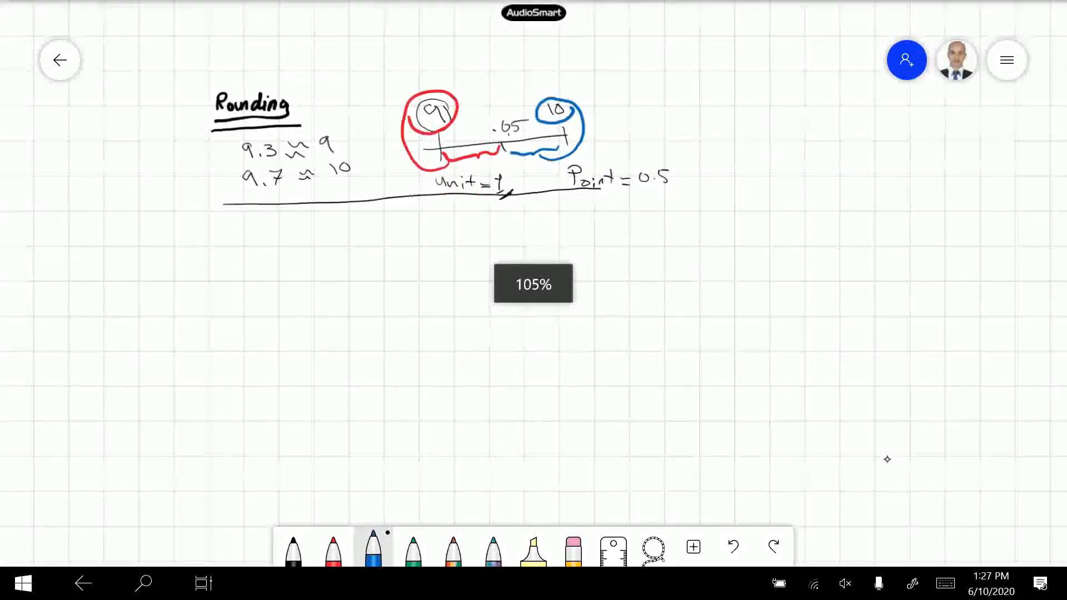
scroll(887, 460, "down", 3)
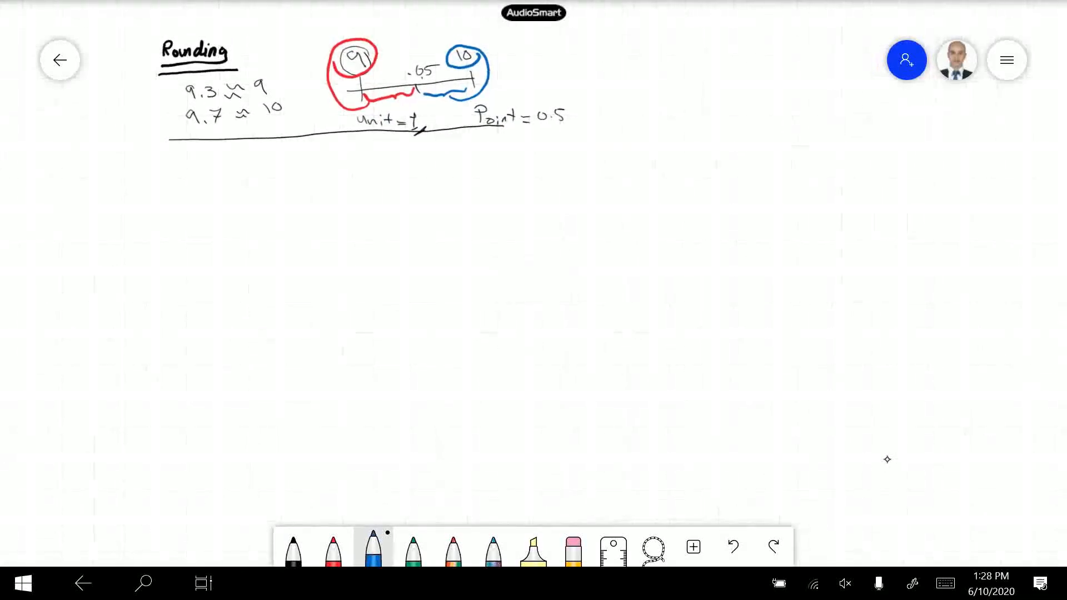
left_click(293, 550)
left_click(293, 550)
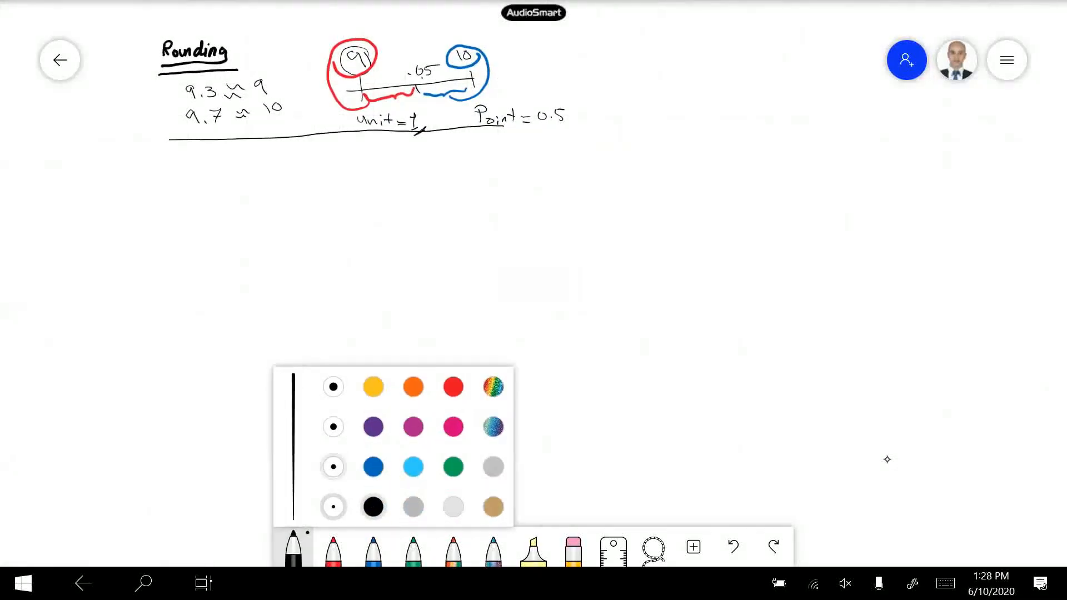
left_click(334, 467)
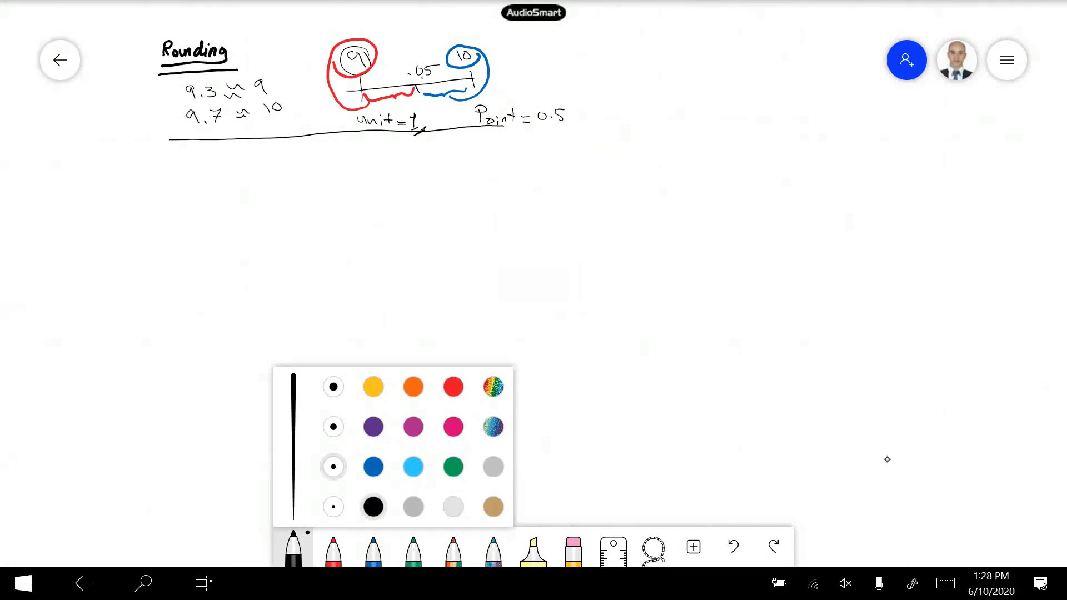
left_click_drag(110, 188, 107, 230)
mouse_move(96, 238)
left_mouse_down()
mouse_move(125, 225)
mouse_move(122, 183)
mouse_move(135, 233)
left_mouse_up()
left_click_drag(137, 192, 167, 229)
left_click_drag(166, 229, 169, 193)
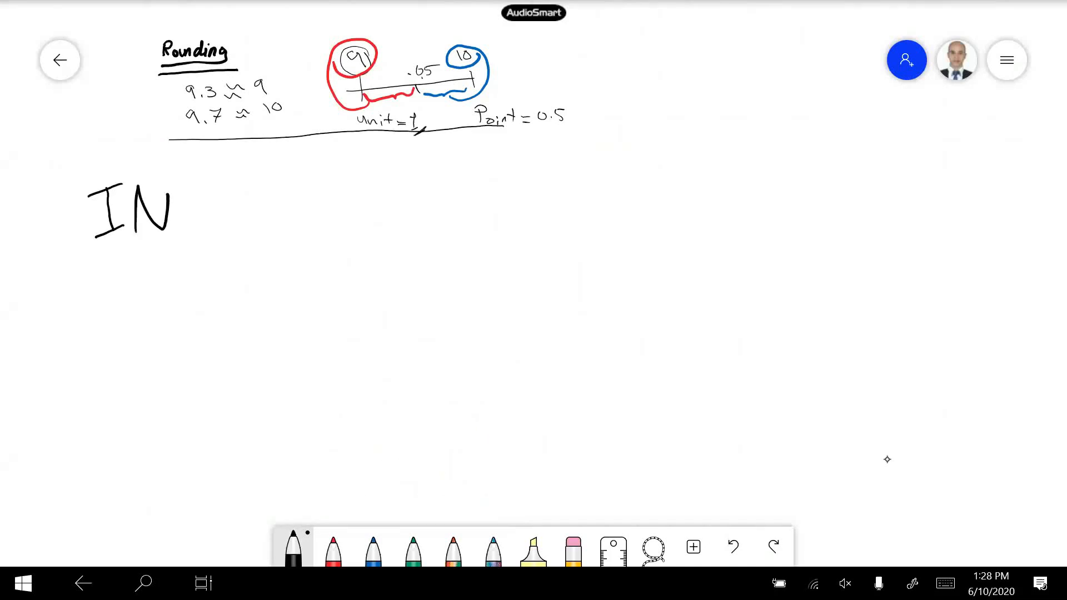
Step: Write "unite = 30" in black beside the IN heading
mouse_move(249, 170)
left_mouse_down()
mouse_move(257, 187)
mouse_move(293, 184)
left_mouse_up()
left_click_drag(303, 155, 307, 183)
left_click_drag(299, 171, 315, 170)
left_click_drag(317, 177, 329, 184)
mouse_move(337, 173)
left_mouse_down()
mouse_move(399, 170)
mouse_move(374, 176)
left_mouse_up()
mouse_move(410, 156)
left_mouse_down()
mouse_move(414, 170)
mouse_move(412, 156)
left_mouse_up()
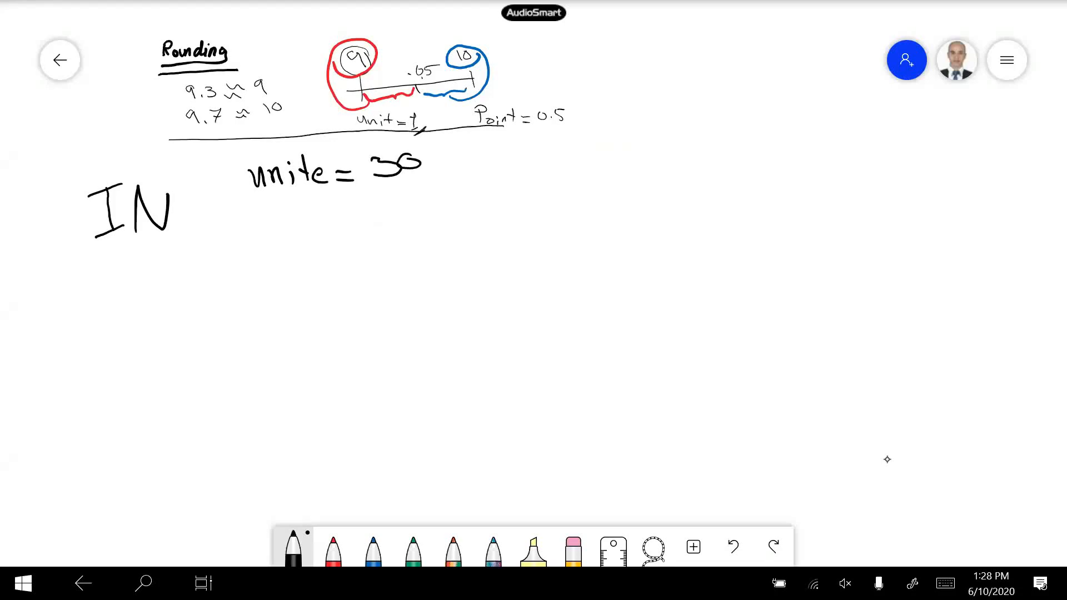
Step: Write "Point = 15" in black directly beneath the unit line
left_click_drag(262, 217, 259, 236)
left_click_drag(248, 213, 322, 232)
mouse_move(331, 206)
left_mouse_down()
mouse_move(336, 228)
mouse_move(333, 213)
left_mouse_up()
left_click_drag(342, 219, 365, 227)
mouse_move(384, 203)
left_mouse_down()
mouse_move(392, 219)
mouse_move(410, 215)
left_mouse_up()
left_click_drag(400, 201, 421, 198)
mouse_move(407, 216)
left_mouse_down()
mouse_move(422, 214)
mouse_move(399, 222)
left_mouse_up()
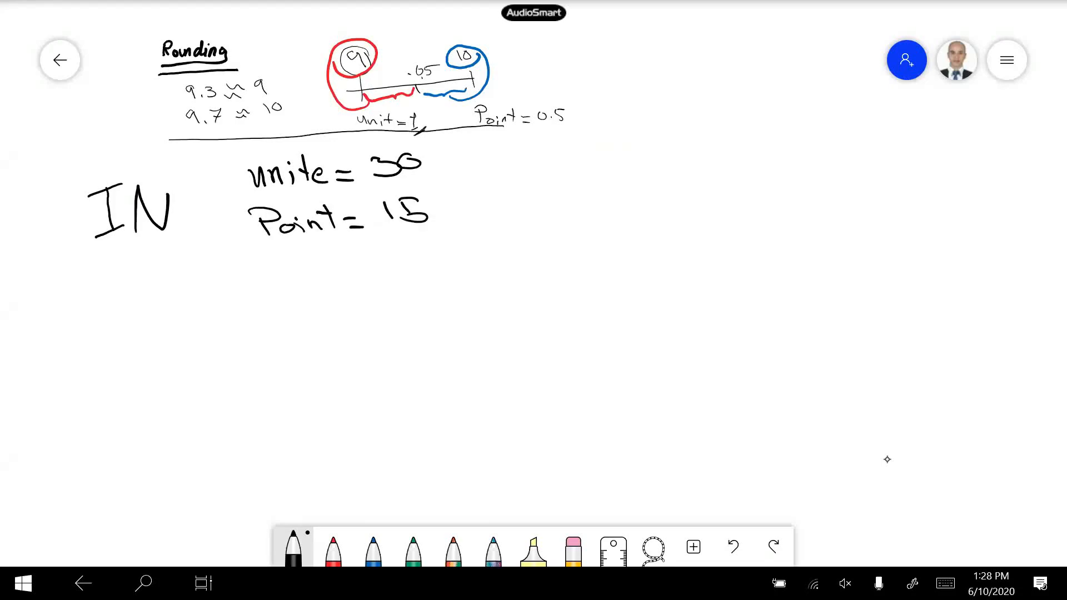
Step: Draw a long horizontal timeline with a tick at each end below the IN section, and double-underline IN
left_click_drag(203, 303, 223, 362)
left_click_drag(168, 337, 769, 301)
left_click_drag(762, 282, 776, 322)
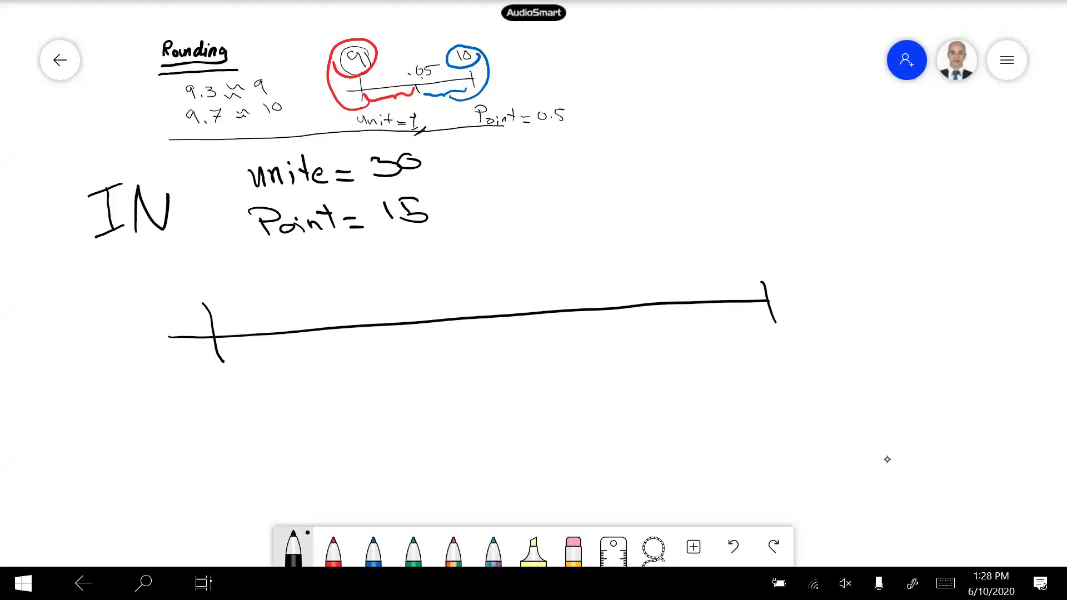
left_click_drag(95, 259, 173, 246)
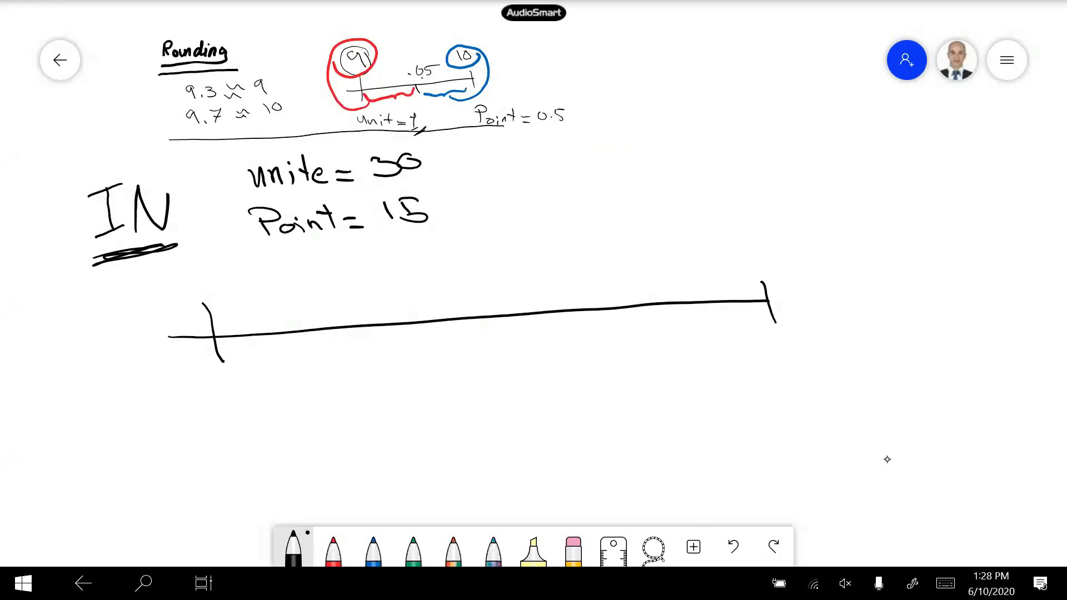
Step: Add a tick labelled 8:00 in the timeline's first half, and underline that label and "unite = 30"
left_click_drag(329, 316, 334, 341)
mouse_move(324, 274)
left_mouse_down()
mouse_move(300, 284)
mouse_move(312, 262)
mouse_move(358, 262)
left_mouse_up()
left_click(329, 268)
left_click(333, 278)
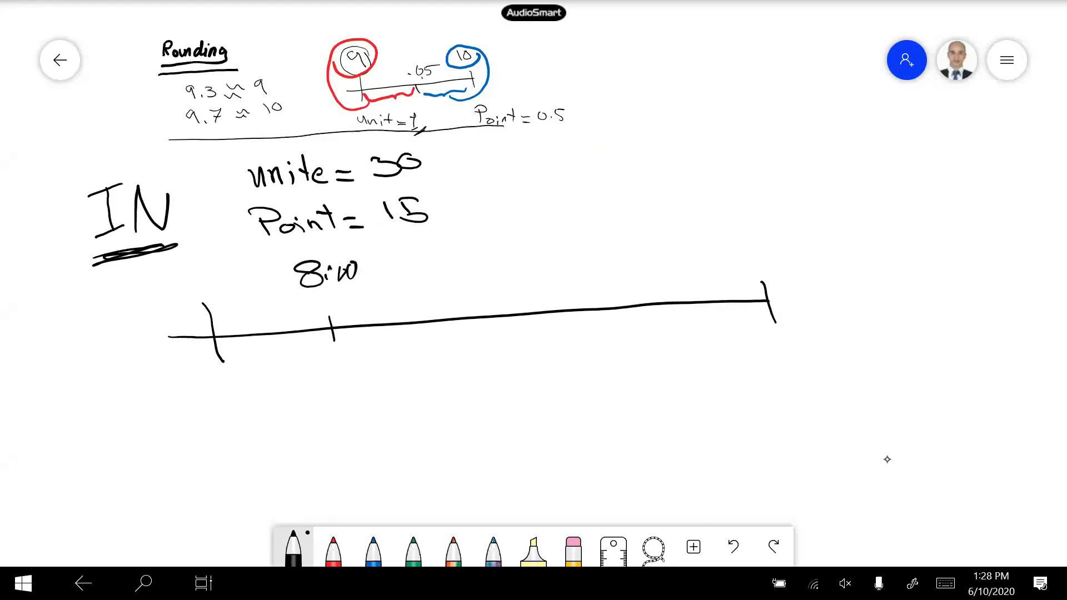
mouse_move(258, 196)
left_mouse_down()
mouse_move(421, 182)
mouse_move(240, 202)
mouse_move(415, 184)
left_mouse_up()
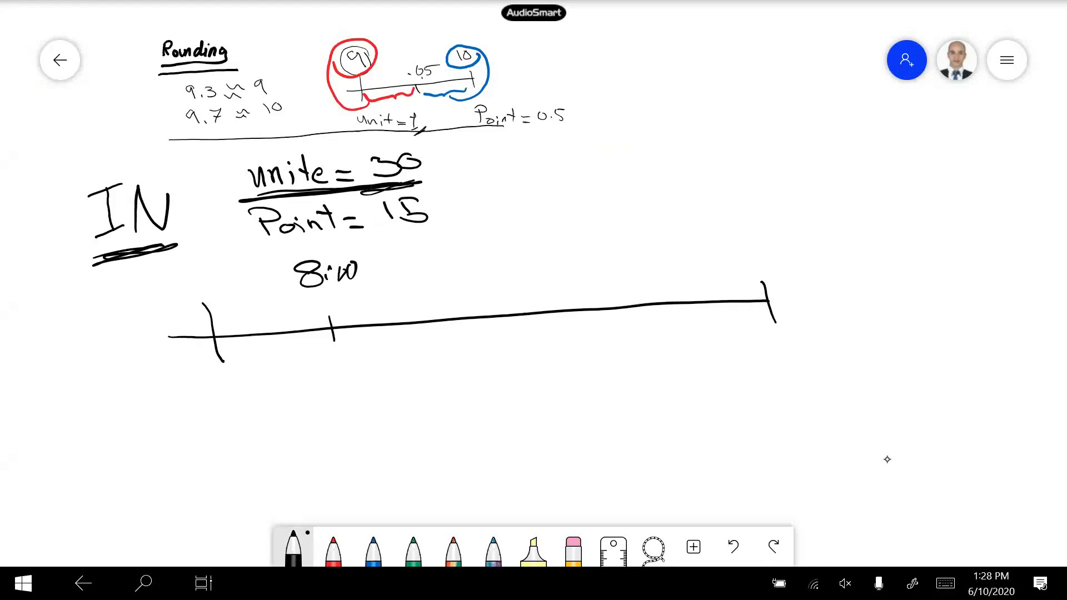
left_click_drag(307, 296, 356, 288)
mouse_move(356, 288)
left_mouse_down()
mouse_move(303, 298)
mouse_move(352, 293)
left_mouse_up()
Step: Add a tick labelled 8:30 in the timeline's second half, and underline "Point = 15" repeatedly
left_click_drag(581, 301, 589, 322)
mouse_move(564, 256)
left_mouse_down()
mouse_move(569, 244)
mouse_move(593, 272)
mouse_move(624, 256)
left_mouse_up()
left_click_drag(289, 245, 437, 233)
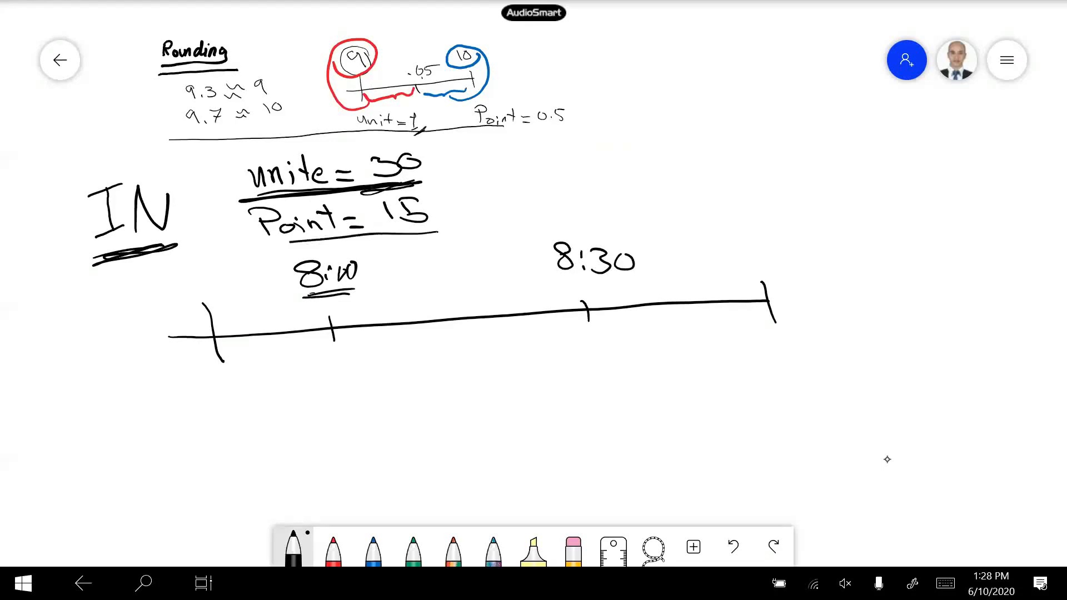
left_click_drag(334, 240, 252, 248)
left_click_drag(329, 242, 435, 235)
left_click_drag(281, 247, 364, 236)
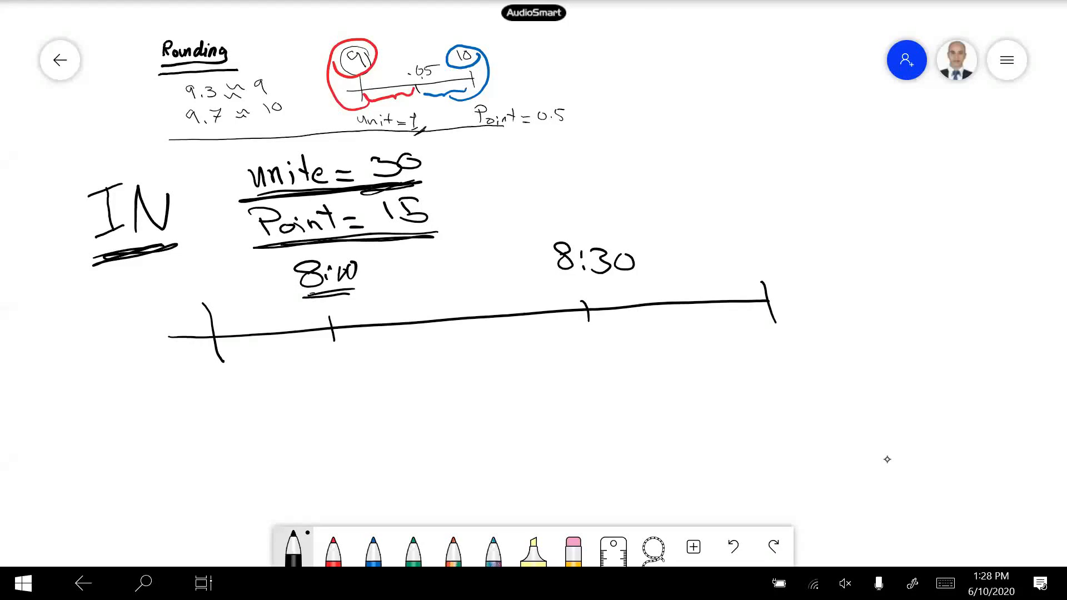
Step: Add a red tick labelled 8:15 midway between 8:00 and 8:30
left_click(334, 548)
left_click_drag(457, 311, 457, 329)
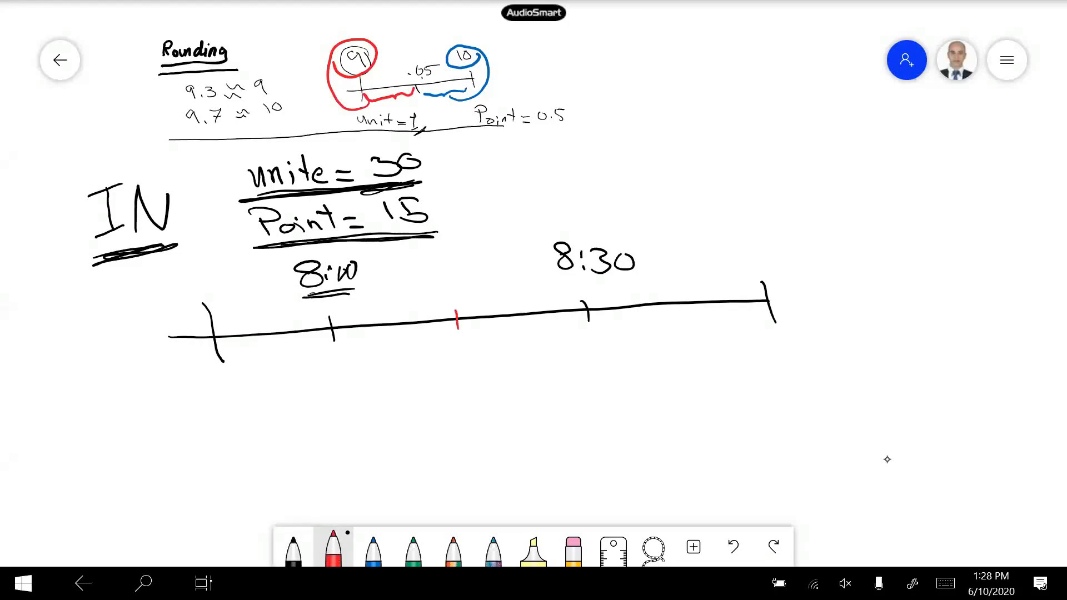
mouse_move(455, 267)
left_mouse_down()
mouse_move(445, 287)
mouse_move(449, 271)
mouse_move(483, 285)
left_mouse_up()
left_click(470, 274)
mouse_move(493, 267)
left_mouse_down()
mouse_move(504, 280)
mouse_move(494, 286)
left_mouse_up()
left_click_drag(500, 267, 518, 266)
Step: Bracket 8:00–8:15 in blue and loop it to 8:00, and bracket 8:15–8:30 in green and loop it to 8:30
left_click(374, 548)
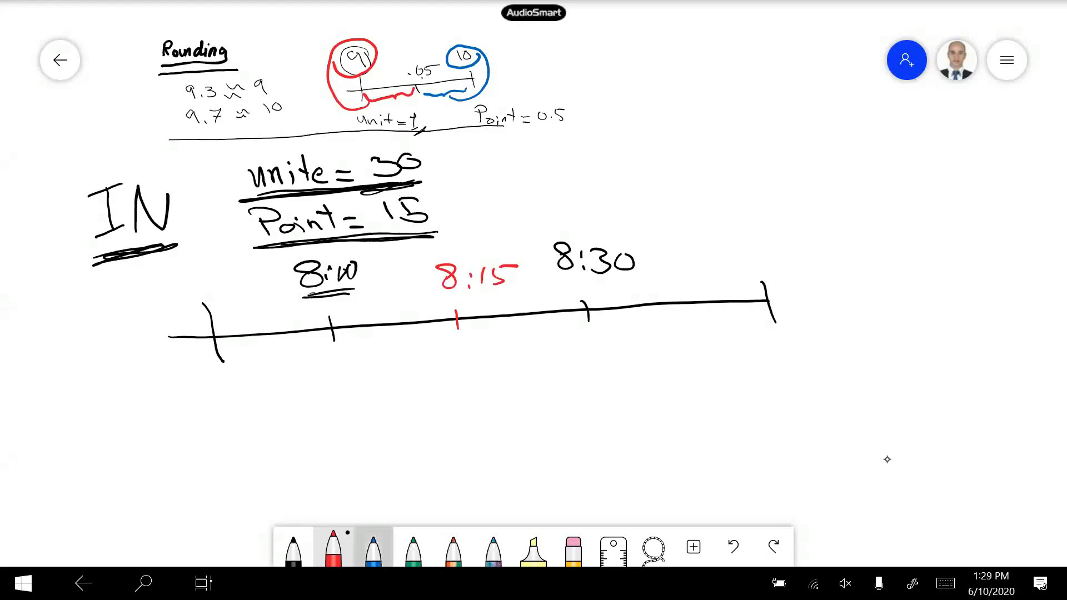
mouse_move(346, 339)
left_mouse_down()
mouse_move(394, 349)
mouse_move(451, 331)
left_mouse_up()
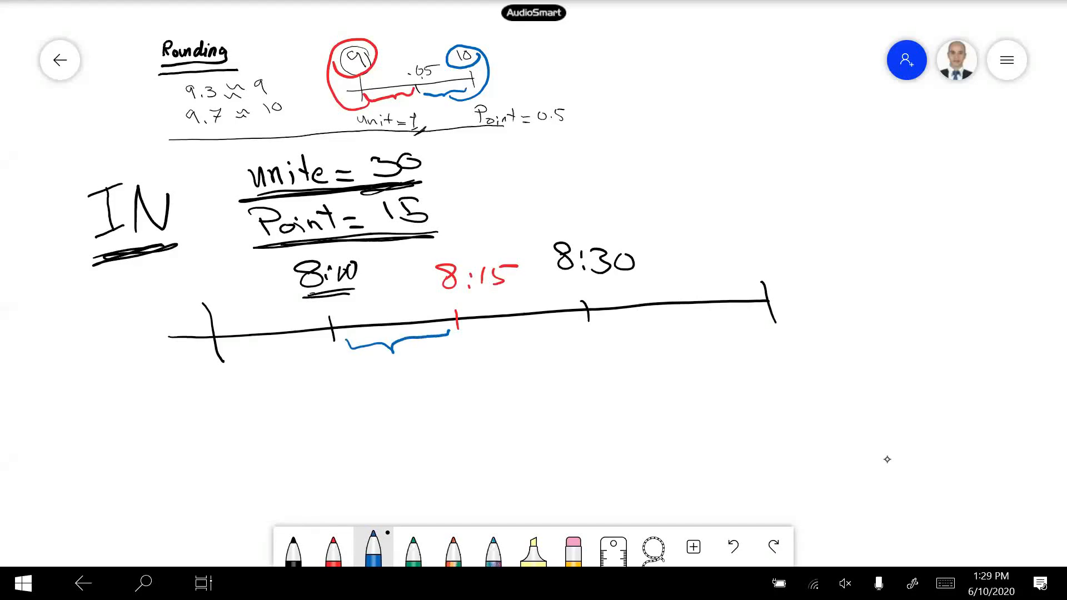
mouse_move(371, 351)
left_mouse_down()
mouse_move(330, 374)
mouse_move(325, 249)
mouse_move(269, 305)
left_mouse_up()
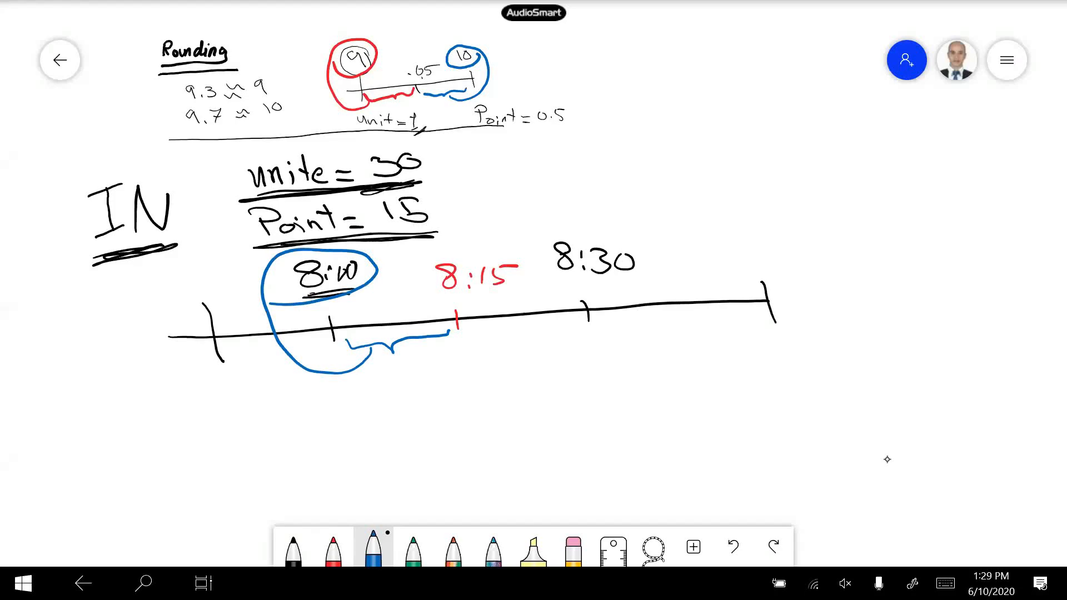
left_click(414, 548)
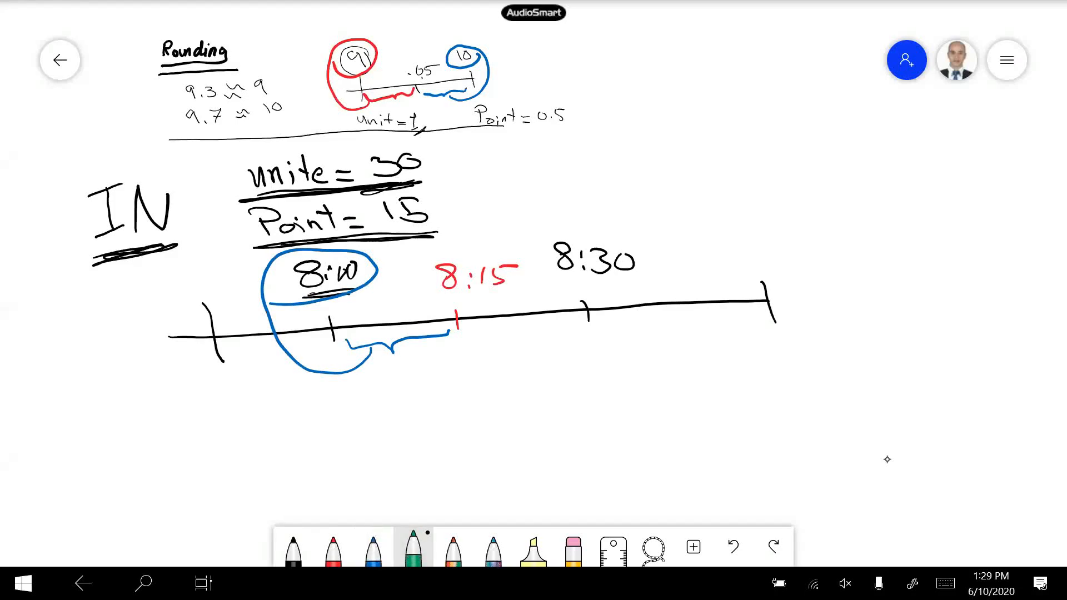
mouse_move(476, 329)
left_mouse_down()
mouse_move(578, 325)
mouse_move(654, 268)
mouse_move(540, 268)
mouse_move(646, 271)
left_mouse_up()
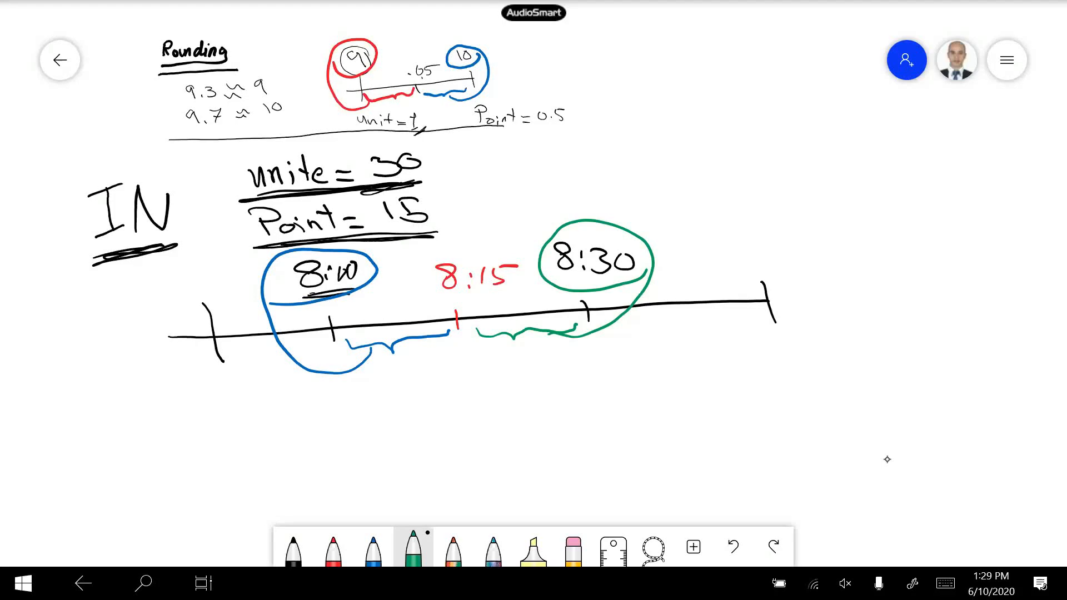
Step: Write the example times 8:03 and 8:07 in red below the blue bracket
left_click(333, 549)
mouse_move(388, 362)
left_mouse_down()
mouse_move(415, 378)
mouse_move(421, 367)
left_mouse_up()
left_click(395, 367)
left_click(395, 379)
mouse_move(426, 358)
left_mouse_down()
mouse_move(433, 378)
mouse_move(384, 392)
mouse_move(424, 396)
left_mouse_up()
left_click(418, 396)
left_click(420, 408)
mouse_move(437, 390)
left_mouse_down()
mouse_move(442, 401)
mouse_move(462, 399)
left_mouse_up()
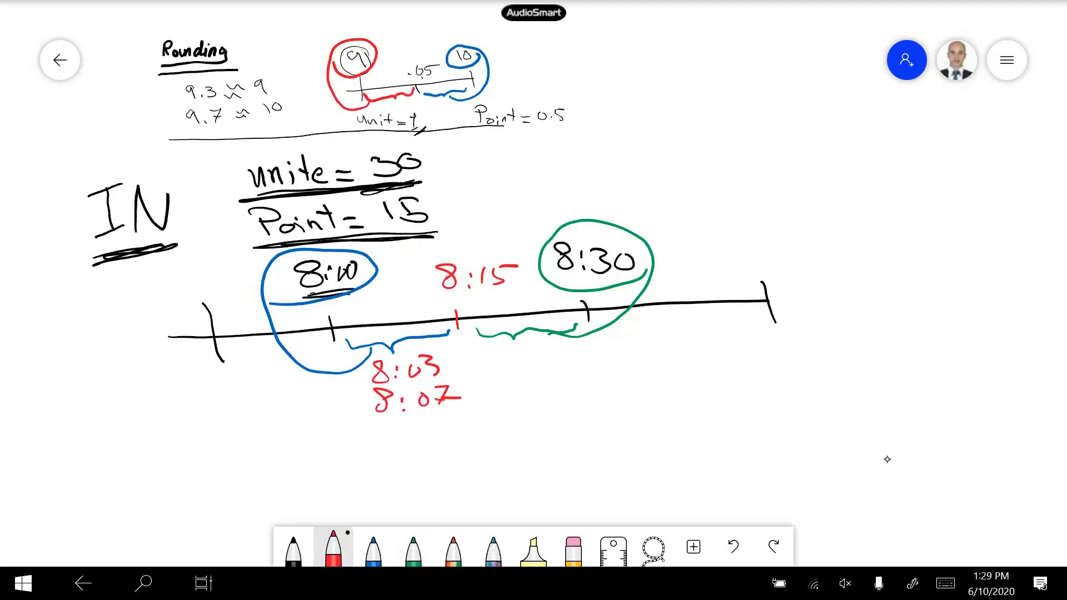
Step: Emphasize the IN example in red by circling IN and underlining 8:00, 8:30, the unit's 30 and the point's 15
left_click_drag(262, 314, 384, 305)
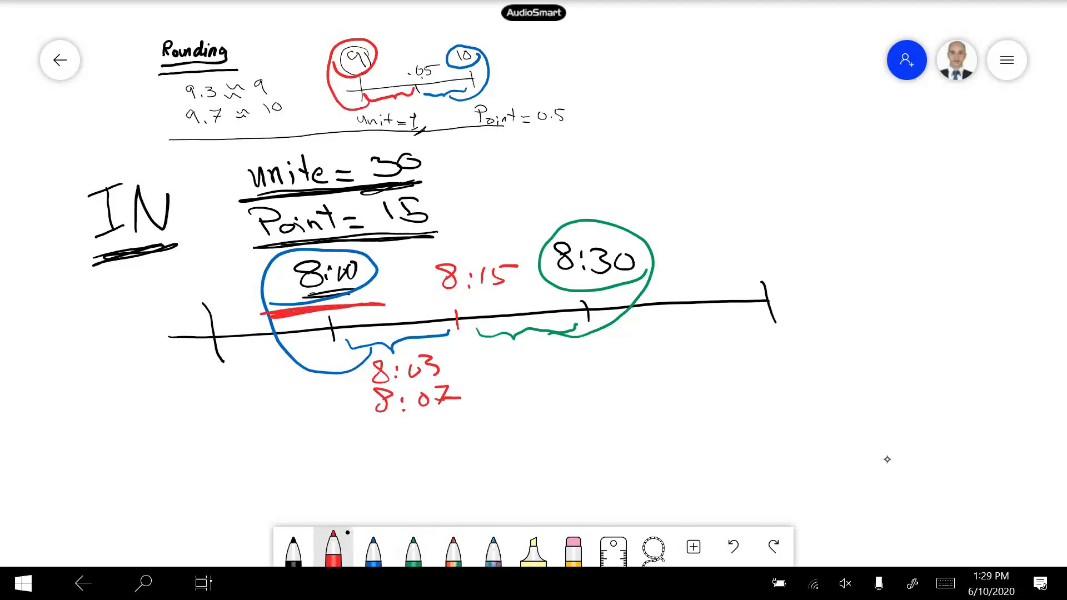
mouse_move(537, 290)
left_mouse_down()
mouse_move(658, 283)
mouse_move(628, 287)
left_mouse_up()
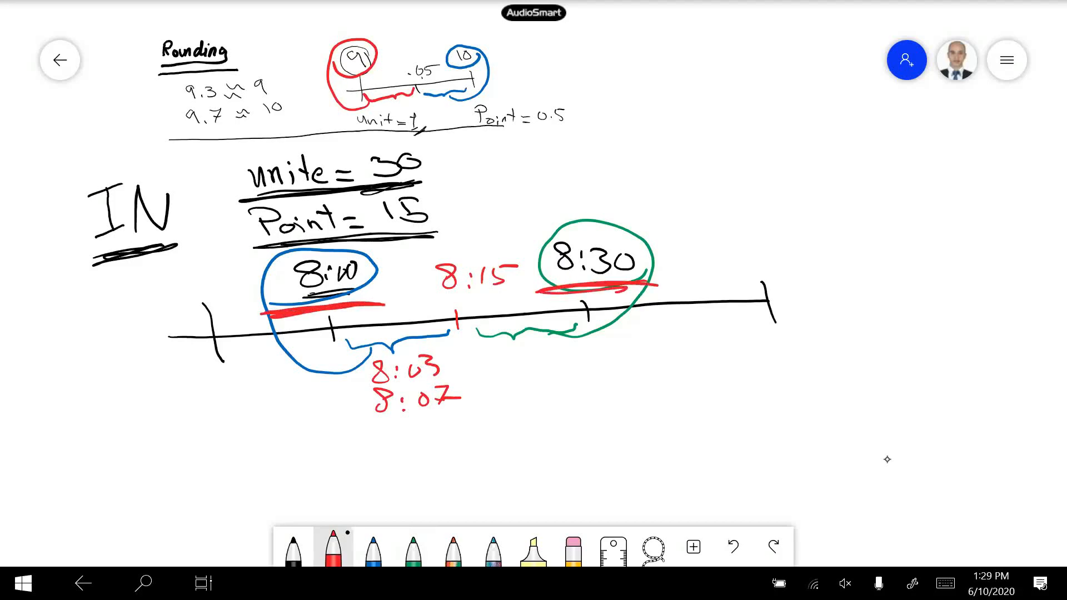
mouse_move(202, 236)
left_mouse_down()
mouse_move(81, 184)
mouse_move(197, 261)
mouse_move(208, 228)
left_mouse_up()
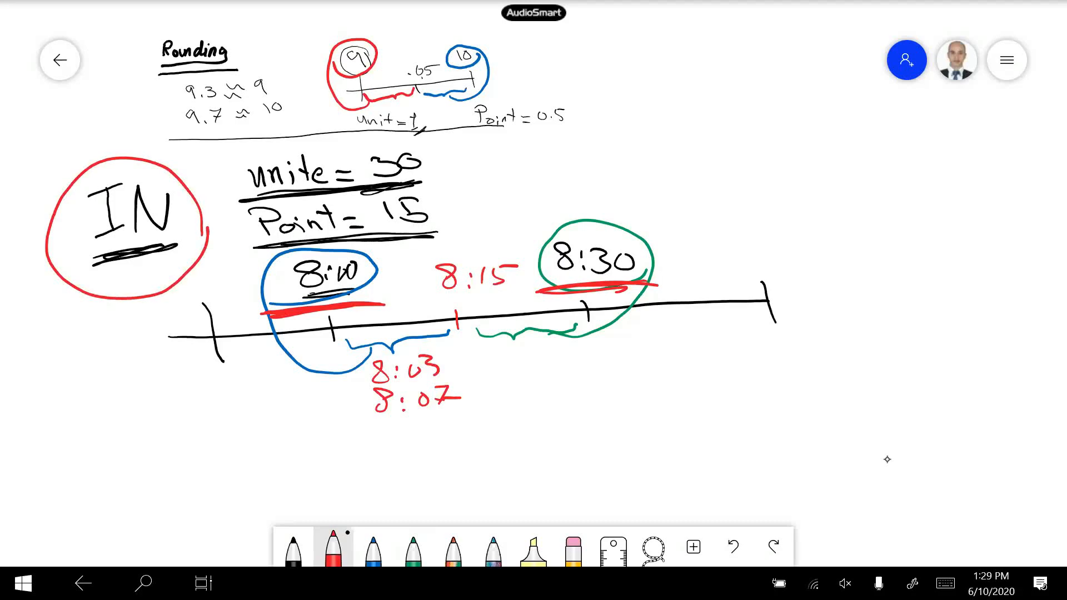
mouse_move(387, 184)
left_mouse_down()
mouse_move(414, 181)
mouse_move(378, 185)
left_mouse_up()
mouse_move(424, 228)
left_mouse_down()
mouse_move(411, 230)
mouse_move(444, 232)
left_mouse_up()
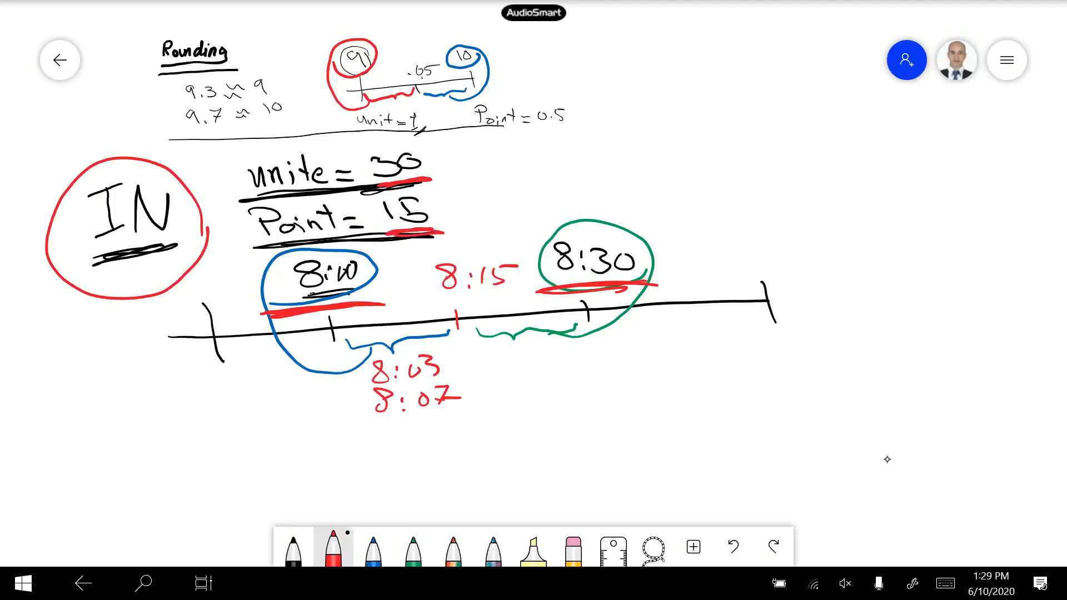
Step: Thicken the red underline below 8:00, and draw red circles on either side of 8:15 with arrows to 8:00 and 8:30
mouse_move(362, 300)
left_mouse_down()
mouse_move(315, 311)
mouse_move(309, 301)
mouse_move(356, 293)
left_mouse_up()
left_click_drag(351, 291, 317, 296)
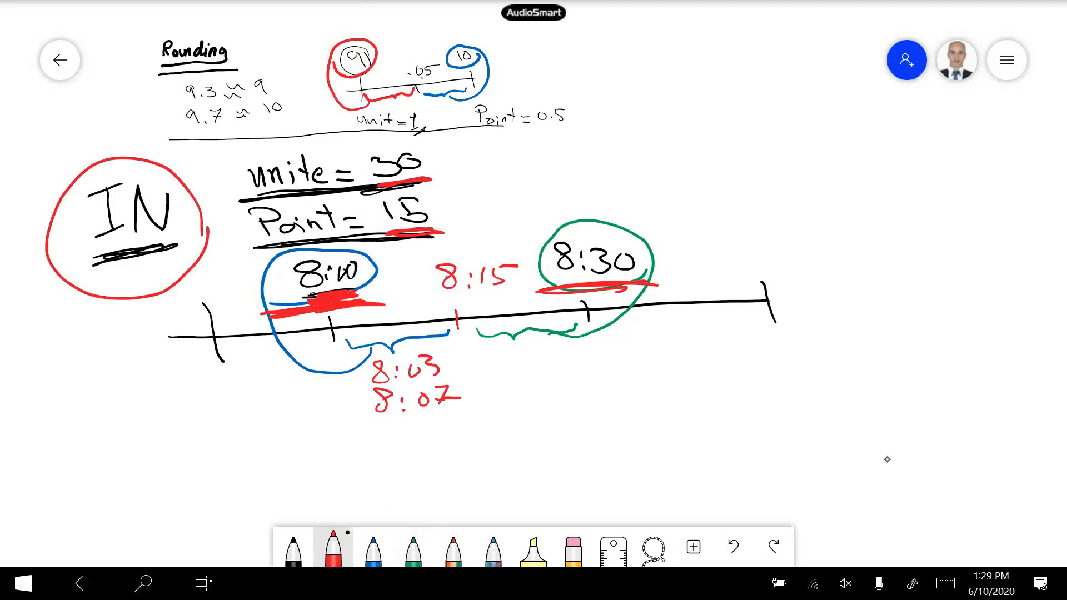
mouse_move(411, 271)
left_mouse_down()
mouse_move(383, 256)
mouse_move(389, 248)
mouse_move(387, 266)
left_mouse_up()
mouse_move(518, 292)
left_mouse_down()
mouse_move(542, 269)
mouse_move(532, 278)
left_mouse_up()
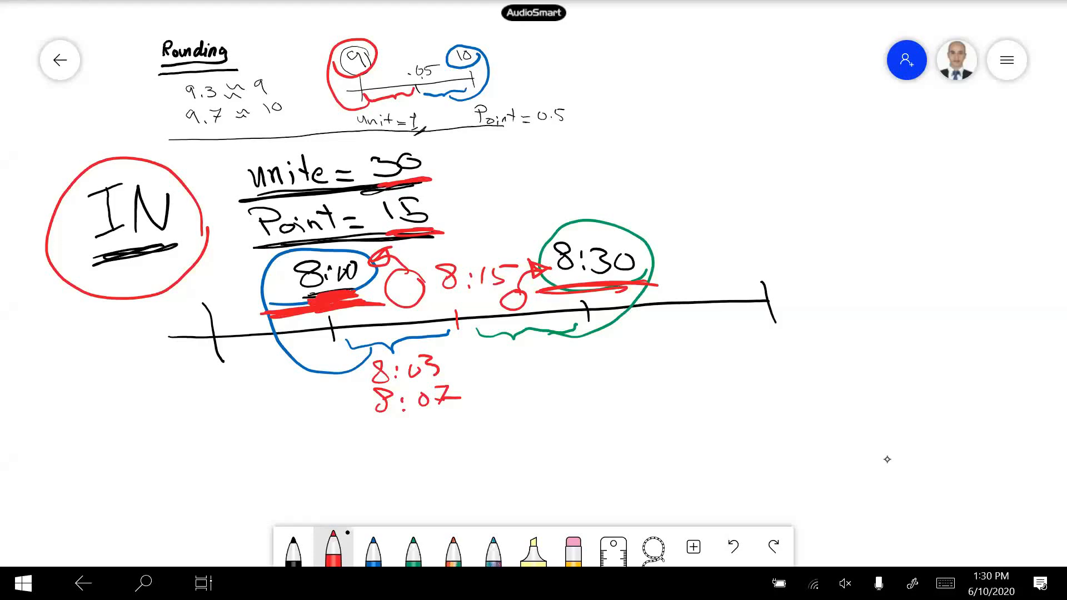
Step: Write an underlined "out" heading in black below the IN timeline, and draw a timeline with end ticks beneath it
scroll(888, 459, "down", 4)
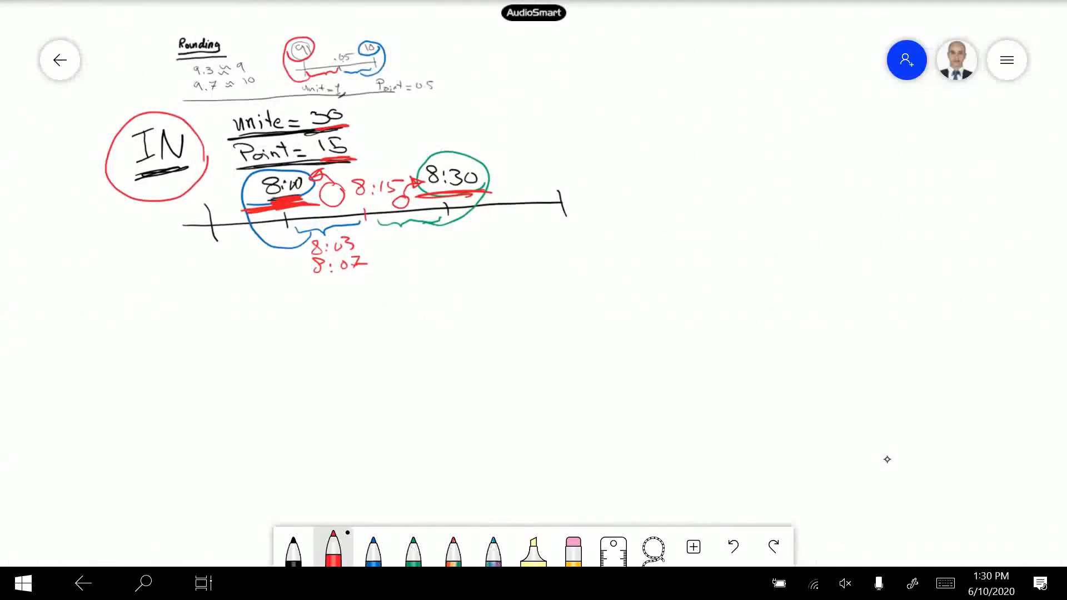
left_click(294, 550)
mouse_move(118, 285)
left_mouse_down()
mouse_move(144, 278)
mouse_move(171, 289)
left_mouse_up()
left_click_drag(156, 276, 172, 272)
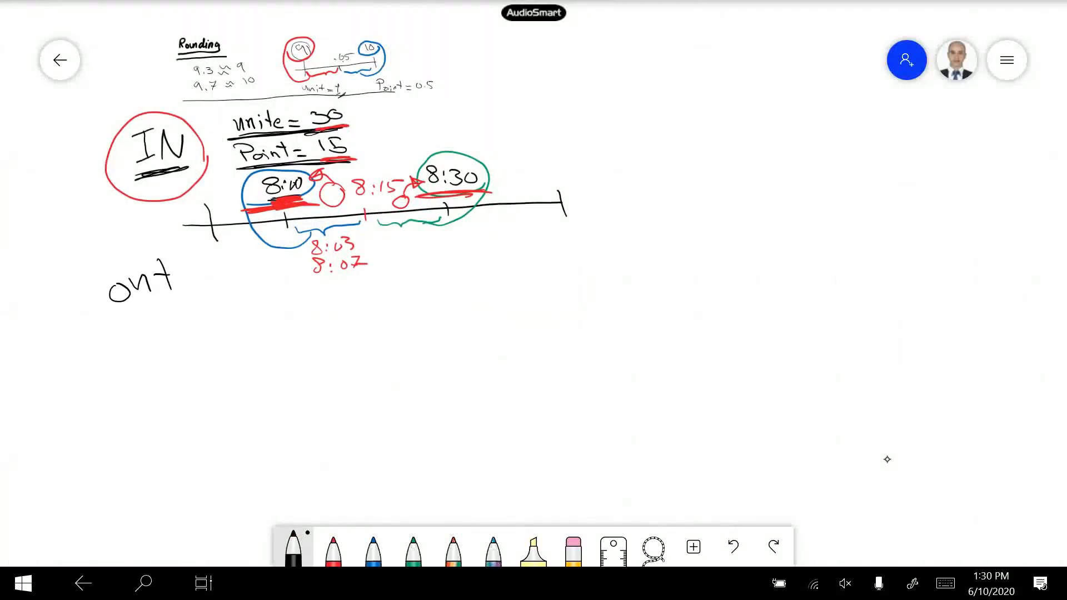
mouse_move(114, 317)
left_mouse_down()
mouse_move(164, 303)
mouse_move(239, 389)
left_mouse_up()
mouse_move(184, 367)
left_mouse_down()
mouse_move(790, 348)
mouse_move(795, 368)
left_mouse_up()
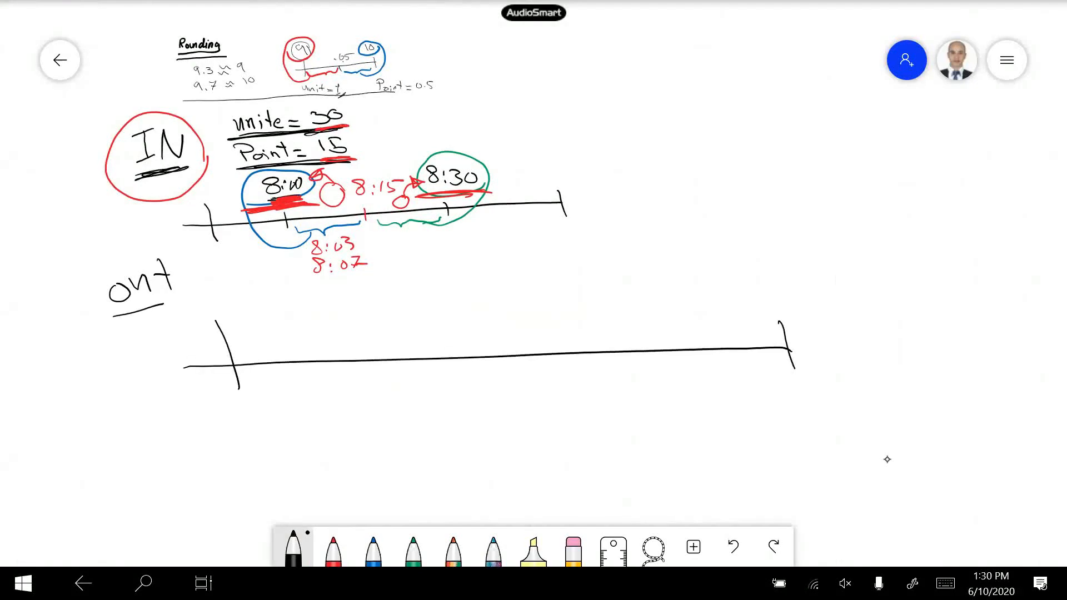
Step: Add a black tick labelled 17:00 toward the end of the out timeline
left_click_drag(618, 337, 625, 364)
left_click_drag(601, 284, 605, 306)
mouse_move(605, 282)
left_mouse_down()
mouse_move(608, 304)
mouse_move(665, 288)
left_mouse_up()
left_click(633, 290)
left_click(633, 301)
Step: Write "Unit = 30" and "Point = 15" in the free space above the out timeline's far end
mouse_move(754, 170)
left_mouse_down()
mouse_move(769, 193)
mouse_move(778, 178)
mouse_move(785, 191)
left_mouse_up()
left_click(791, 171)
mouse_move(789, 179)
left_mouse_down()
mouse_move(790, 191)
mouse_move(804, 188)
left_mouse_up()
left_click_drag(795, 181, 835, 182)
left_click_drag(824, 191, 841, 190)
mouse_move(847, 172)
left_mouse_down()
mouse_move(868, 177)
mouse_move(857, 196)
left_mouse_up()
mouse_move(893, 180)
left_mouse_down()
mouse_move(888, 188)
mouse_move(894, 180)
left_mouse_up()
mouse_move(758, 228)
left_mouse_down()
mouse_move(772, 242)
mouse_move(770, 225)
mouse_move(804, 230)
left_mouse_up()
mouse_move(821, 232)
left_mouse_down()
mouse_move(825, 243)
mouse_move(841, 230)
left_mouse_up()
mouse_move(850, 212)
left_mouse_down()
mouse_move(857, 238)
mouse_move(853, 226)
left_mouse_up()
left_click_drag(872, 231, 888, 237)
mouse_move(900, 221)
left_mouse_down()
mouse_move(911, 240)
mouse_move(934, 219)
left_mouse_up()
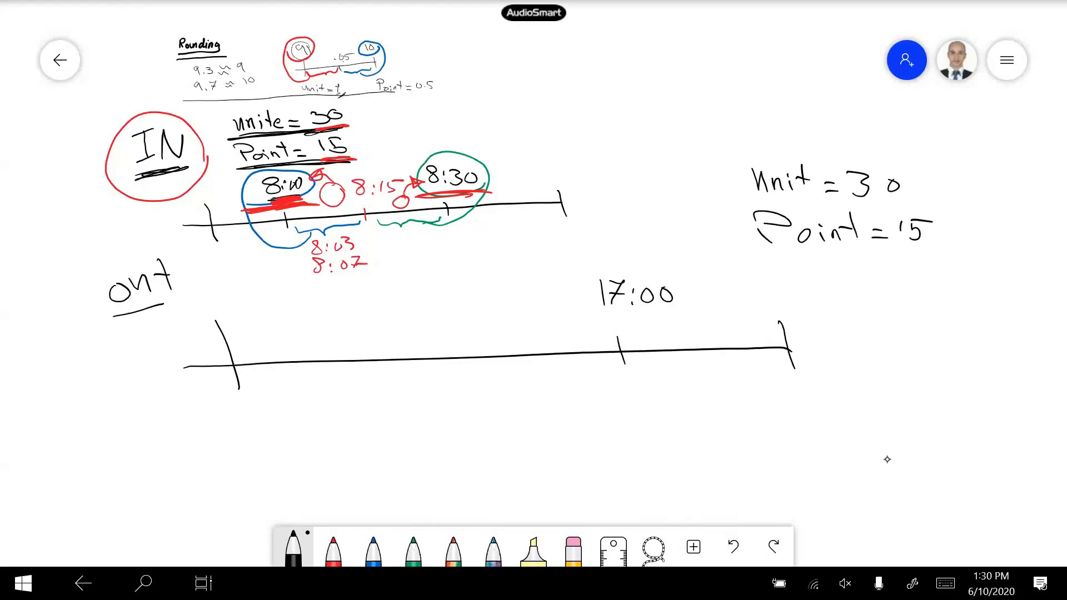
Step: Underline the new unit's 30 and the 17:00 label, and add a tick labelled 16:30 before 17:00 on the out timeline
left_click_drag(856, 209, 849, 209)
left_click_drag(602, 315, 666, 310)
left_click_drag(373, 357, 381, 374)
mouse_move(341, 302)
left_mouse_down()
mouse_move(349, 324)
mouse_move(405, 307)
mouse_move(389, 323)
left_mouse_up()
left_click(383, 307)
left_click(383, 320)
mouse_move(422, 304)
left_mouse_down()
mouse_move(421, 321)
mouse_move(427, 306)
left_mouse_up()
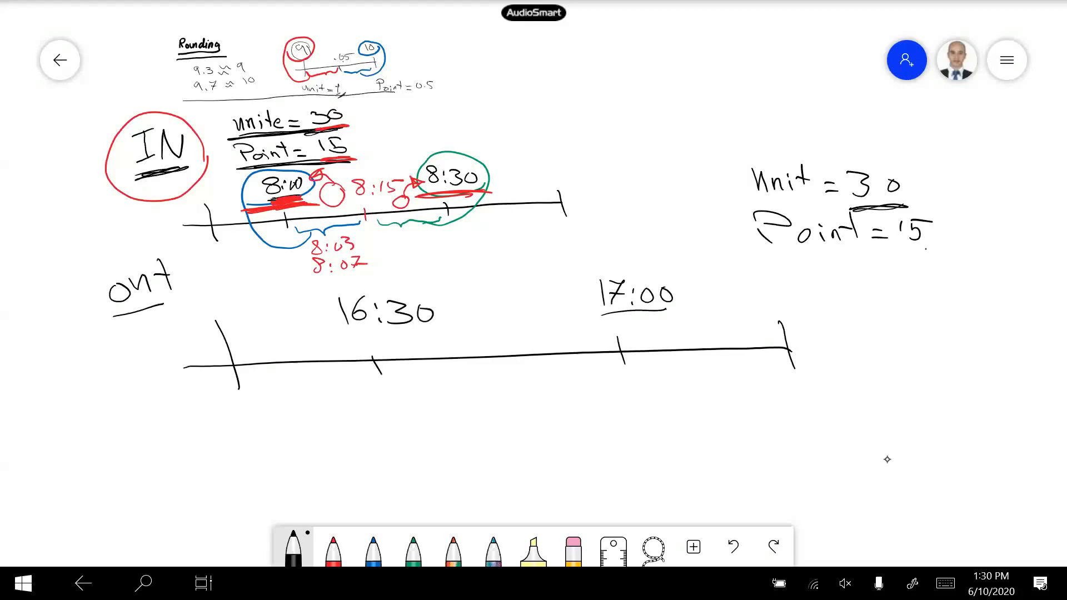
Step: Underline the new point's 15, and add a red tick labelled 16:45 midway between 16:30 and 17:00
left_click_drag(926, 250, 886, 259)
left_click(334, 550)
left_click_drag(499, 343, 503, 367)
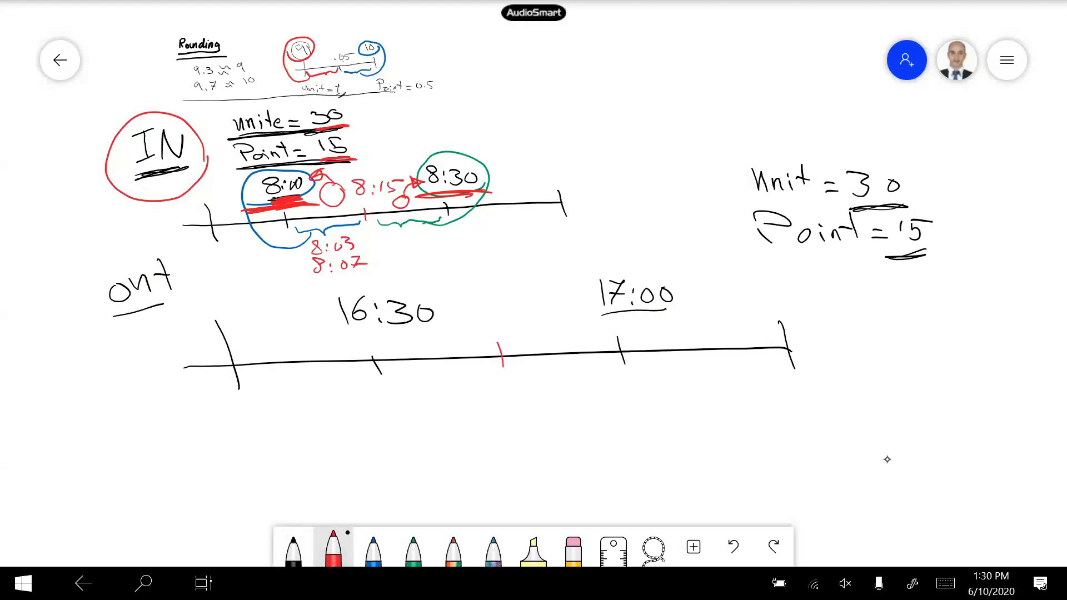
left_click_drag(490, 306, 493, 322)
mouse_move(507, 298)
left_mouse_down()
mouse_move(504, 315)
mouse_move(540, 326)
left_mouse_up()
Step: Bracket 16:30–16:45 in blue with a loop to 16:30, and underline 16:45 in blue
left_click(373, 551)
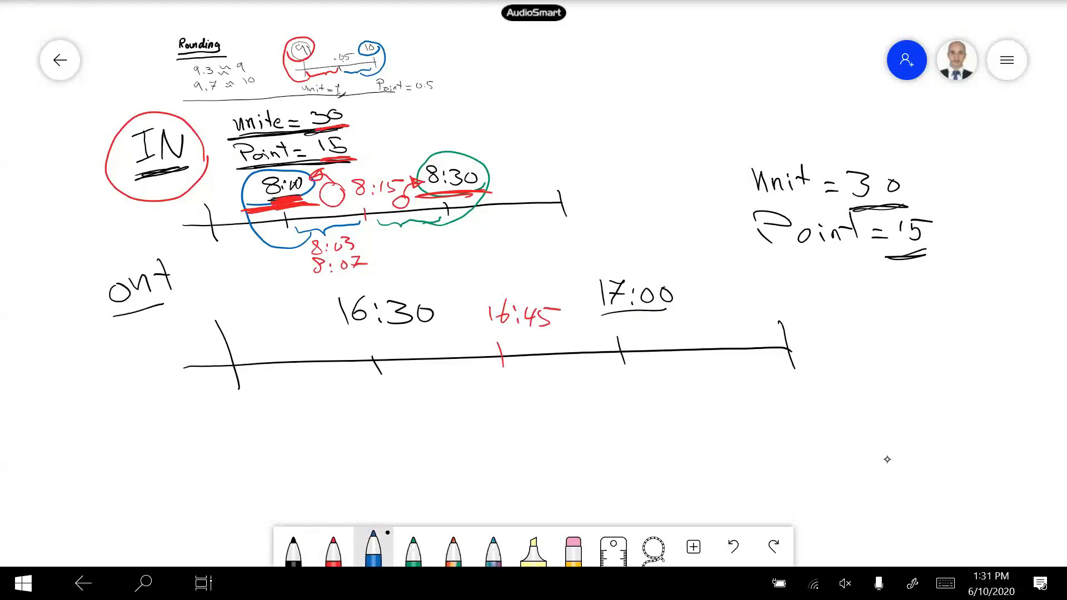
mouse_move(385, 376)
left_mouse_down()
mouse_move(445, 395)
mouse_move(495, 369)
left_mouse_up()
left_click_drag(481, 332, 541, 340)
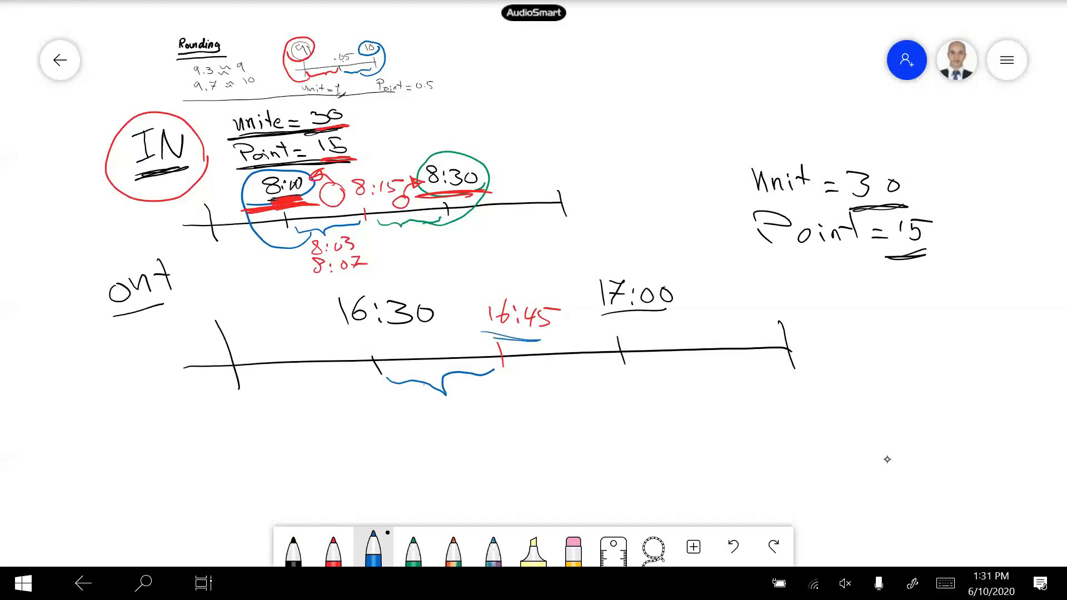
mouse_move(426, 387)
left_mouse_down()
mouse_move(297, 342)
mouse_move(448, 306)
mouse_move(301, 315)
left_mouse_up()
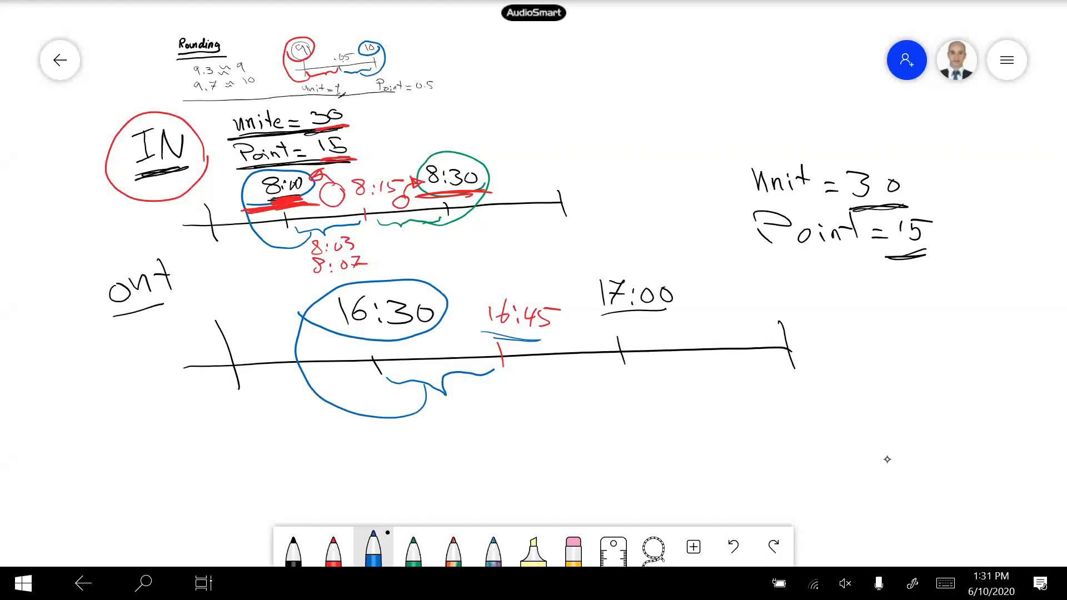
Step: Bracket 16:45–17:00 in green on the out timeline with a loop to 17:00, and add a short green underline beneath the bracket
left_click(413, 551)
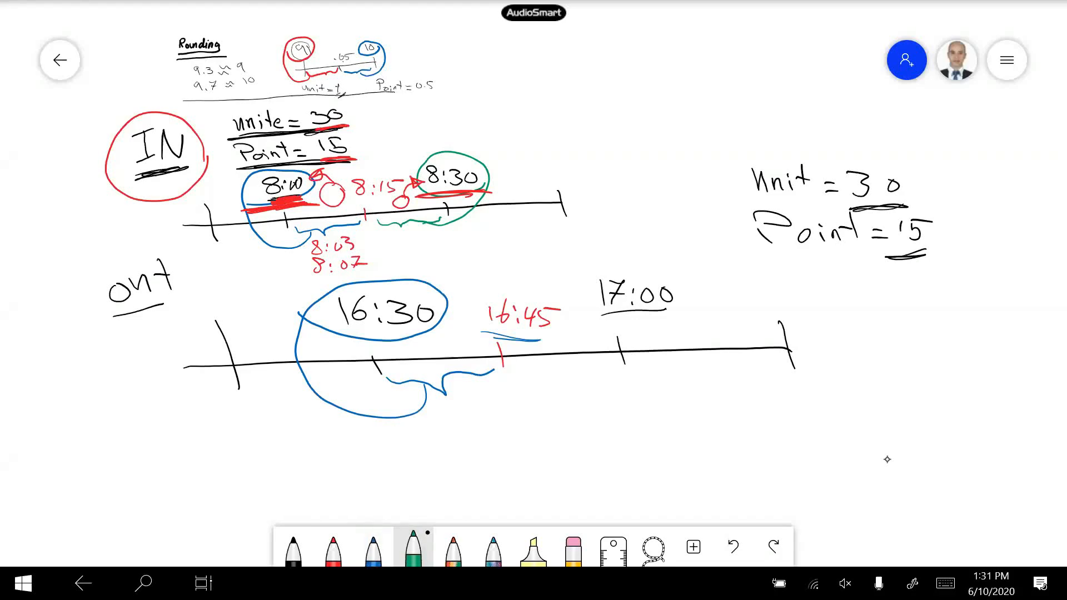
mouse_move(510, 367)
left_mouse_down()
mouse_move(552, 377)
mouse_move(605, 361)
left_mouse_up()
mouse_move(578, 381)
left_mouse_down()
mouse_move(670, 356)
mouse_move(583, 272)
mouse_move(673, 335)
mouse_move(692, 308)
left_mouse_up()
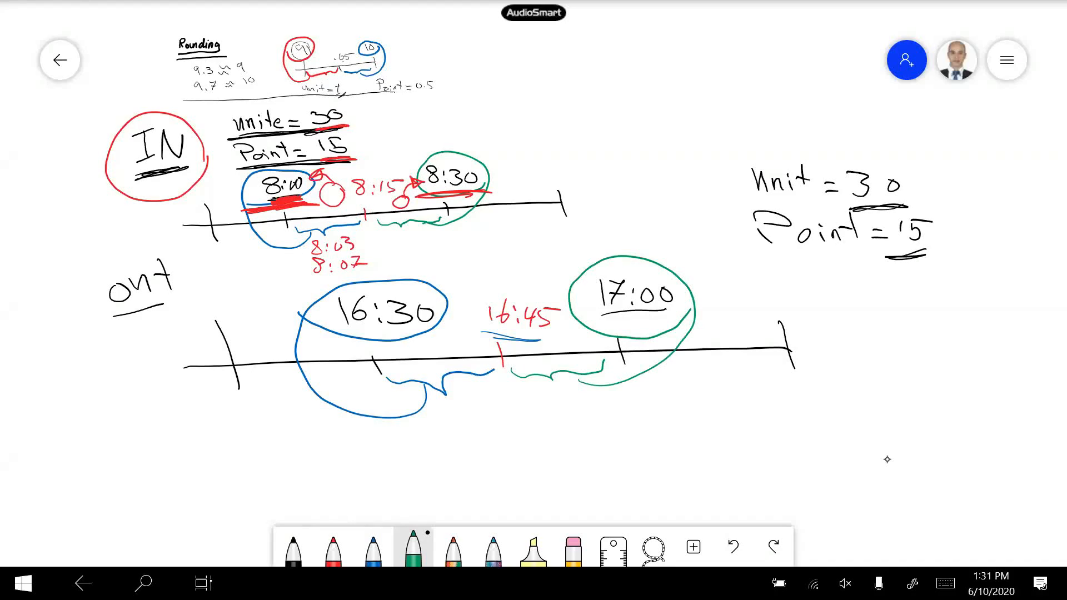
left_click_drag(535, 399, 565, 398)
Step: Underline the rounding examples 9.3 ≈ 9 and 9.7 ≈ 10 in green
scroll(887, 460, "up", 5)
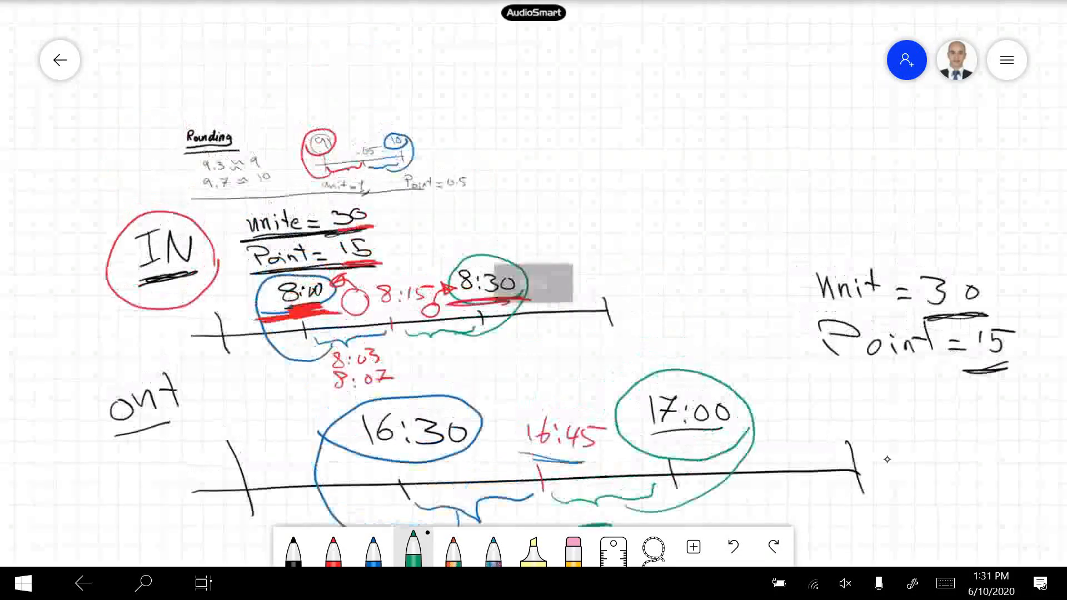
scroll(887, 459, "up", 3)
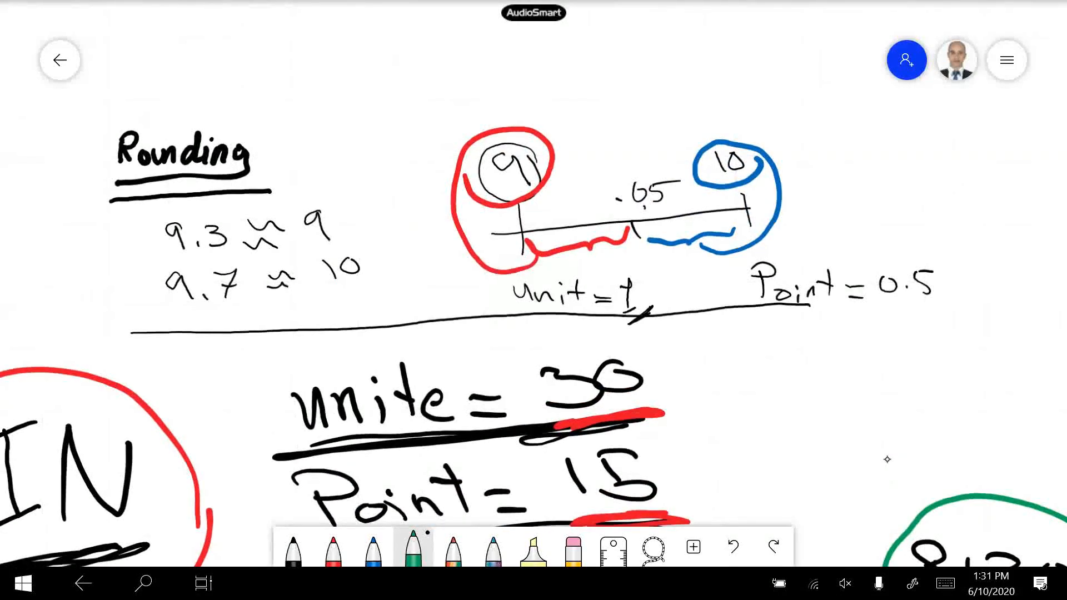
left_click_drag(150, 258, 343, 247)
mouse_move(168, 303)
left_mouse_down()
mouse_move(240, 300)
mouse_move(155, 307)
mouse_move(204, 310)
mouse_move(168, 310)
left_mouse_up()
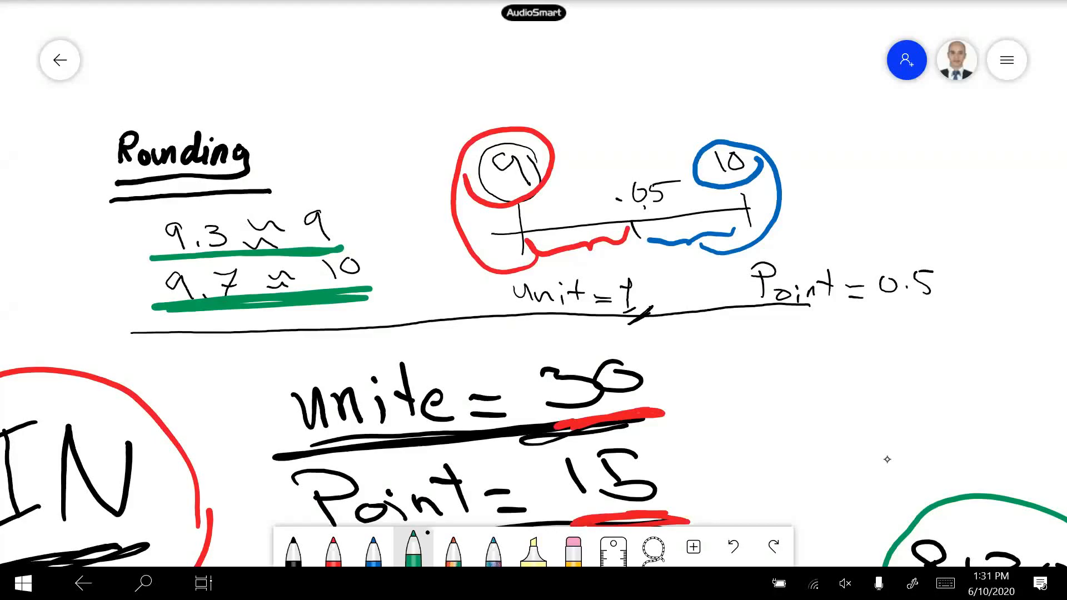
scroll(887, 460, "down", 2)
scroll(888, 460, "down", 5)
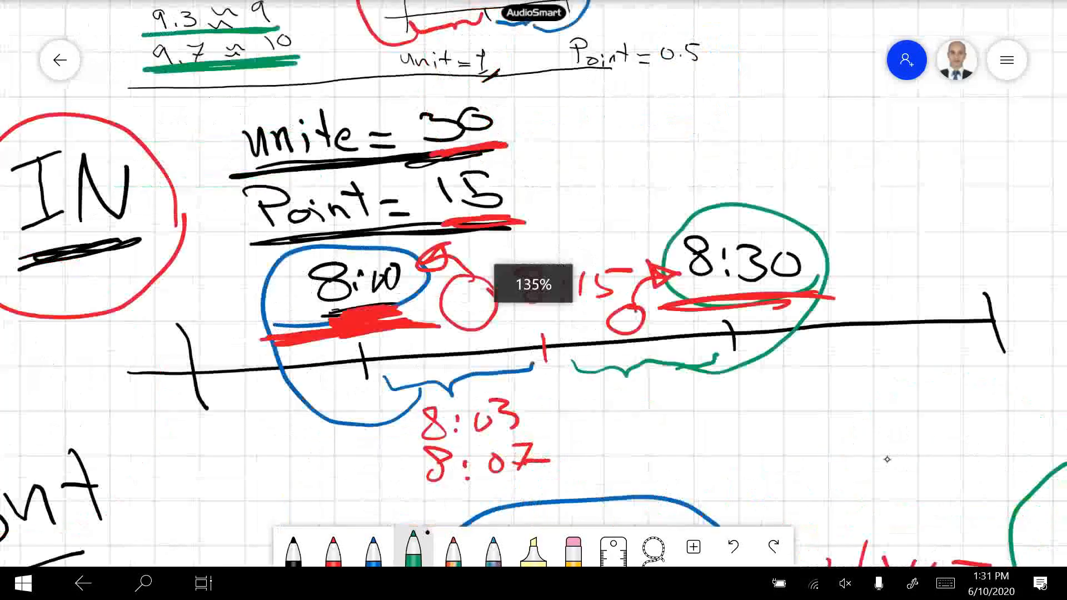
scroll(887, 460, "up", 1)
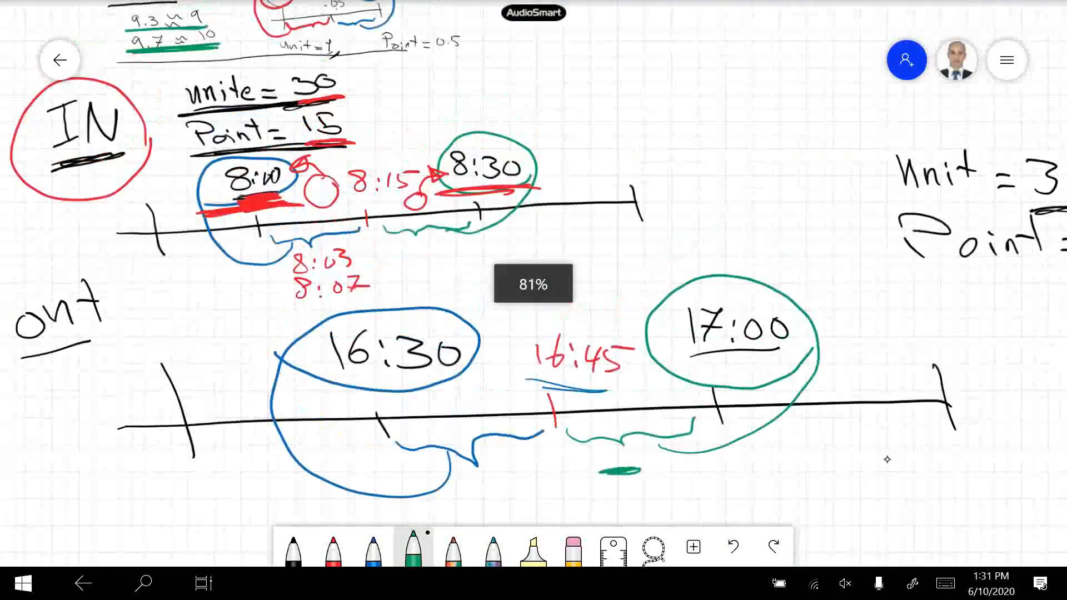
scroll(887, 459, "down", 1)
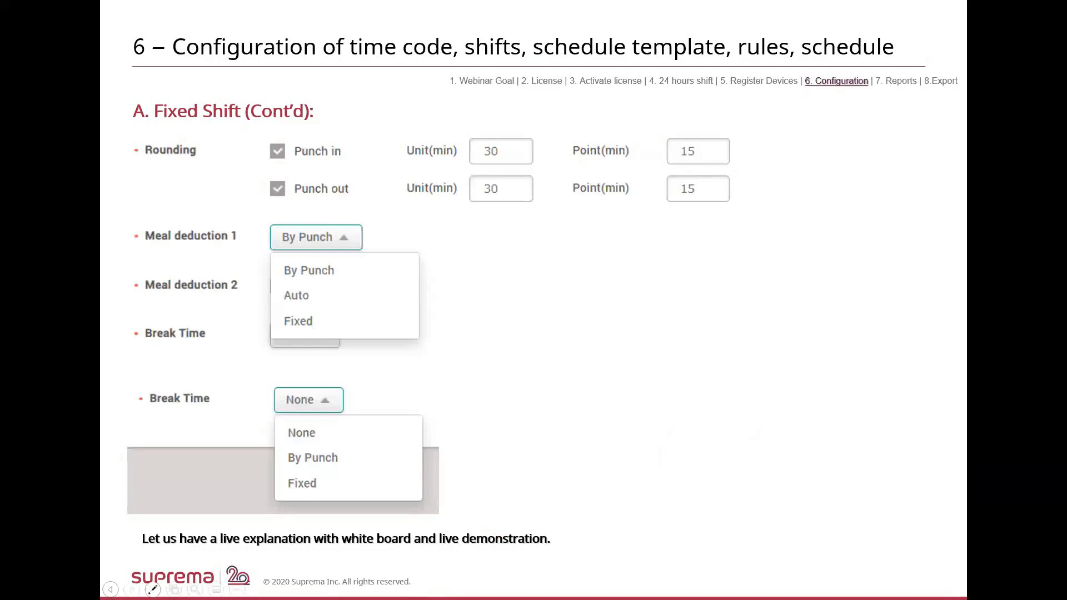
Step: Switch to BioStar 2, start adding a new shift, and look through the settings in its form
key("alt+Tab")
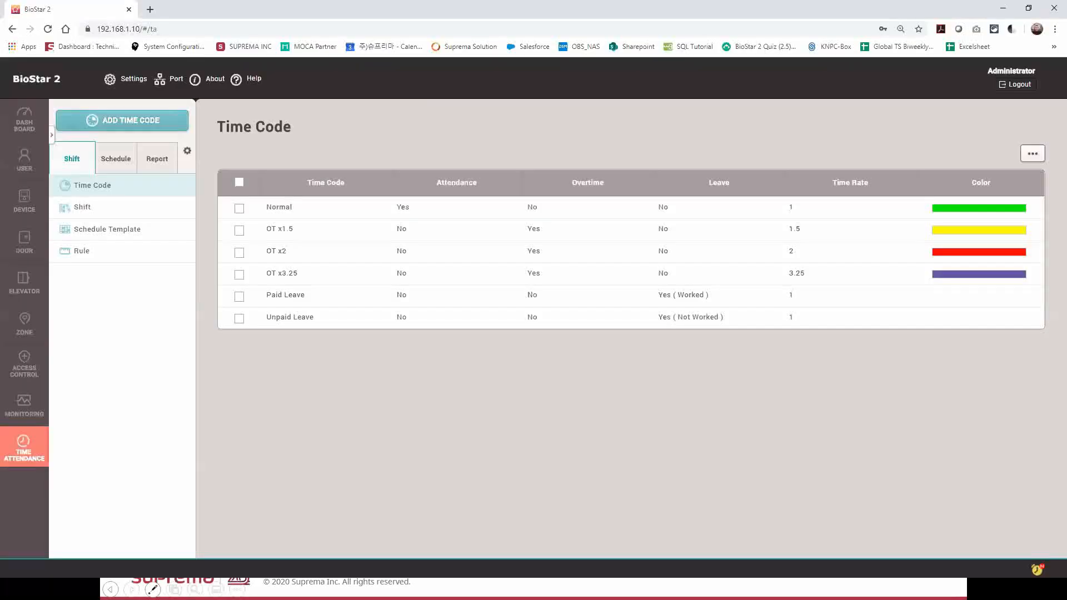
left_click(88, 209)
left_click(127, 125)
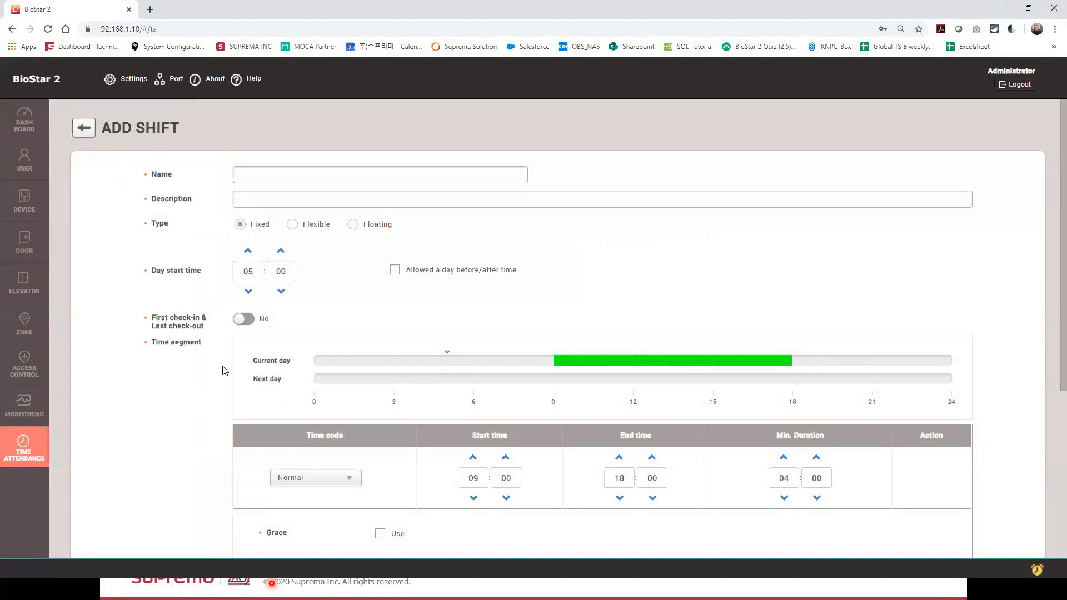
scroll(199, 389, "down", 4)
scroll(200, 389, "down", 1)
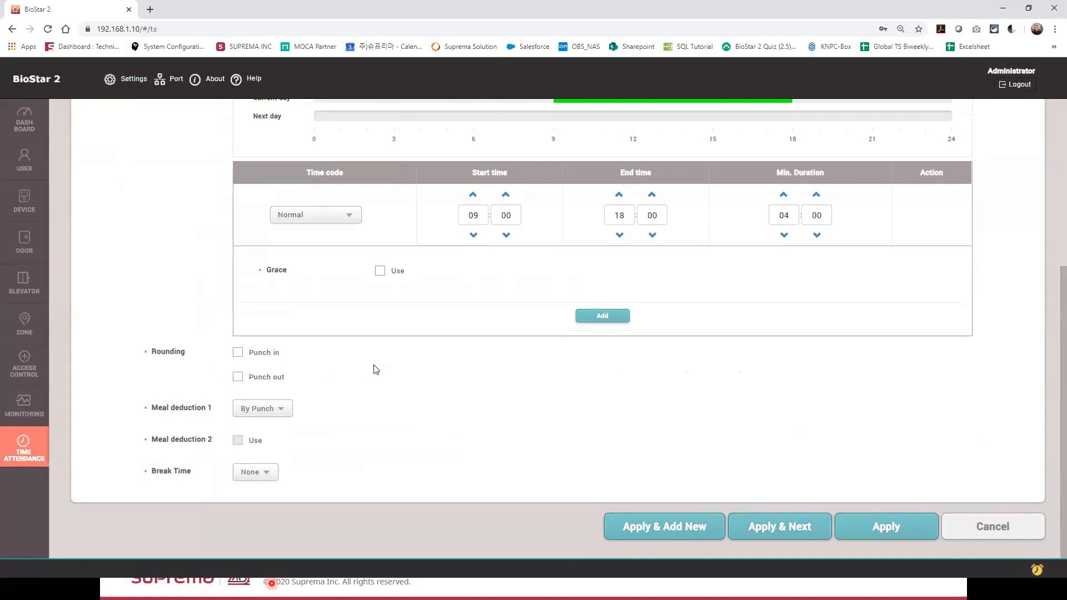
scroll(375, 370, "up", 5)
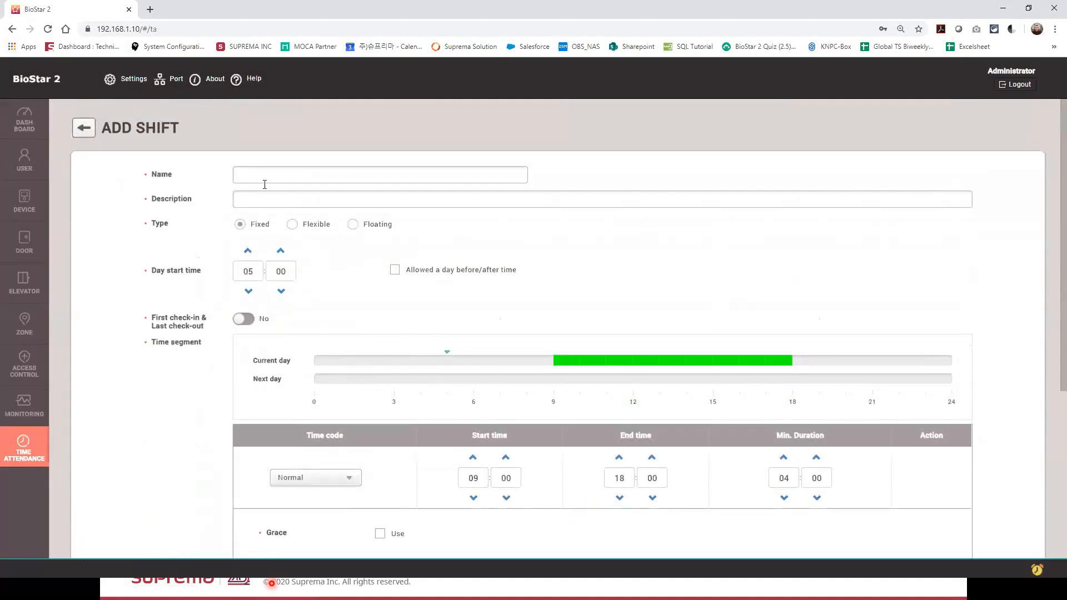
Step: Name the new shift "Morning Shift"
left_click(254, 173)
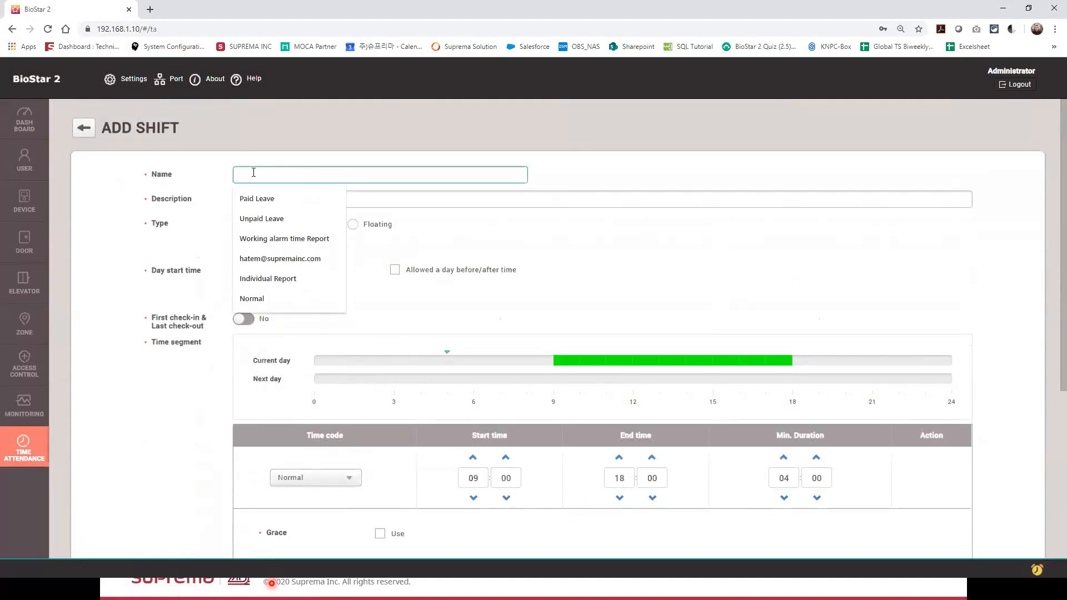
type("Morning")
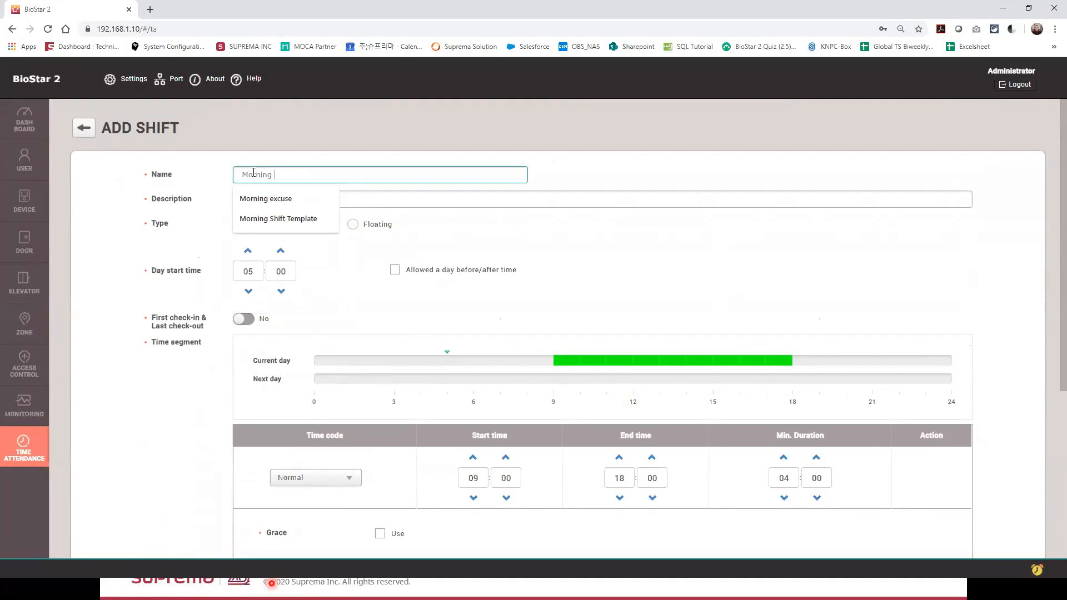
type(" Shift")
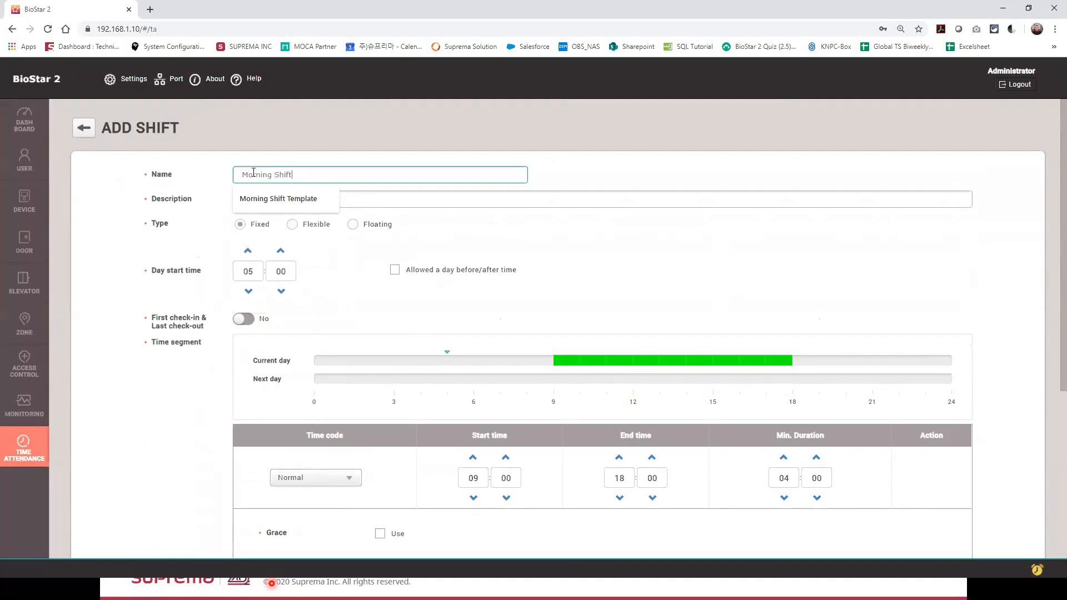
left_click(184, 193)
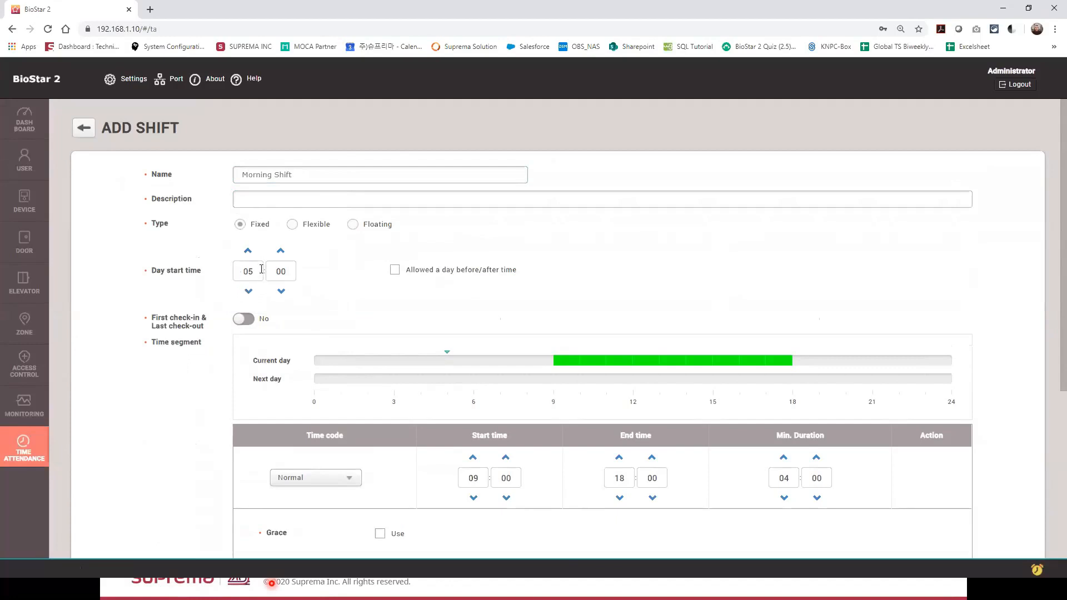
Step: Set the shift's day start time to 03:00 and enable First check-in & Last check-out
left_click(249, 291)
left_click(249, 291)
left_click(236, 321)
Step: Add a time segment with the Normal time code from 08:00 to 17:00, leaving grace unused
scroll(403, 409, "down", 1)
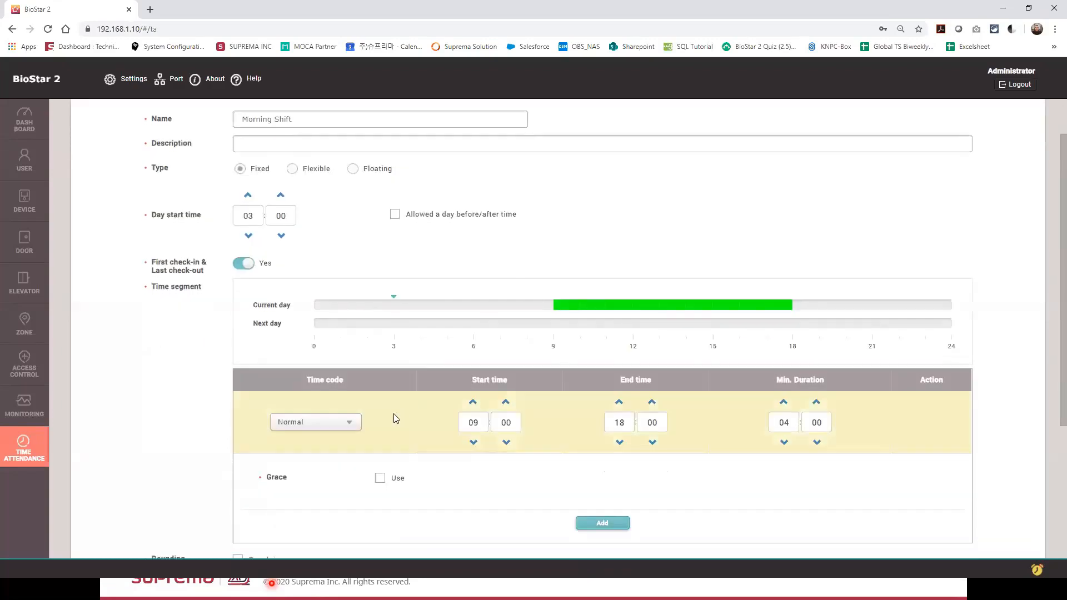
left_click(350, 424)
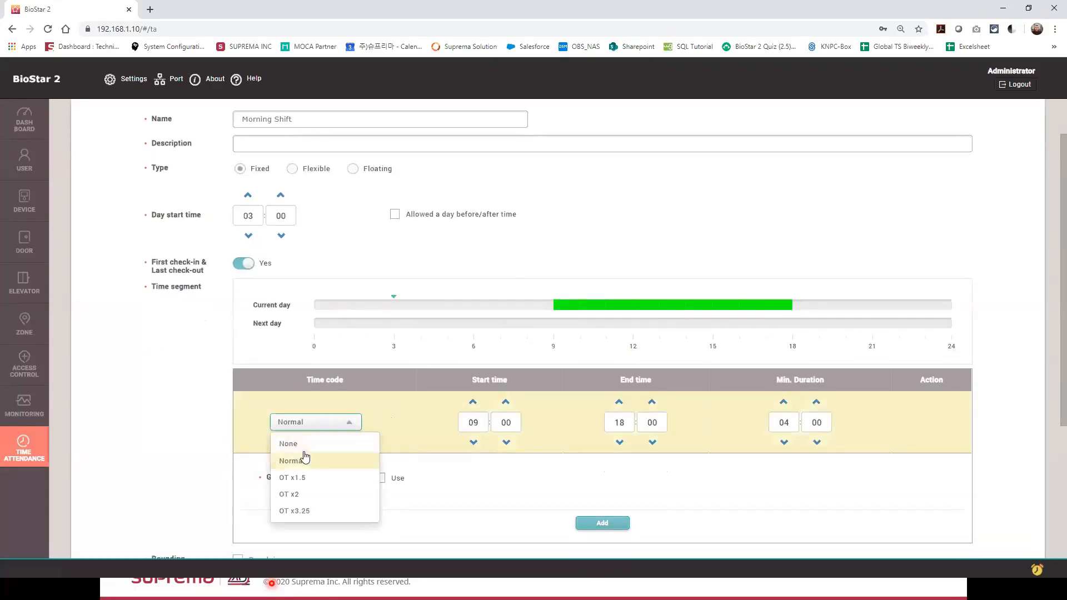
left_click(298, 460)
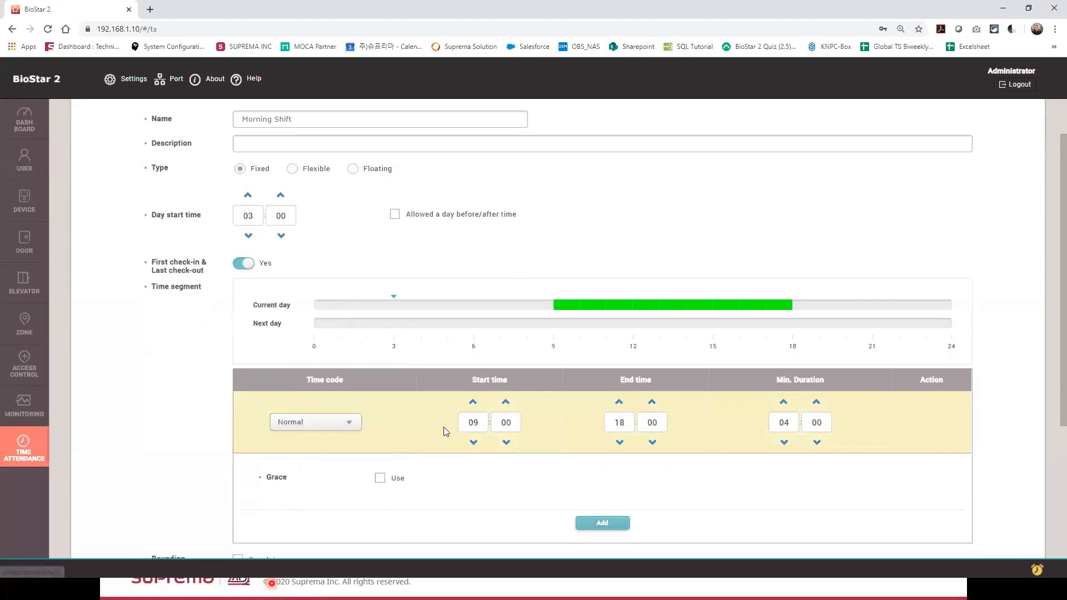
left_click(473, 443)
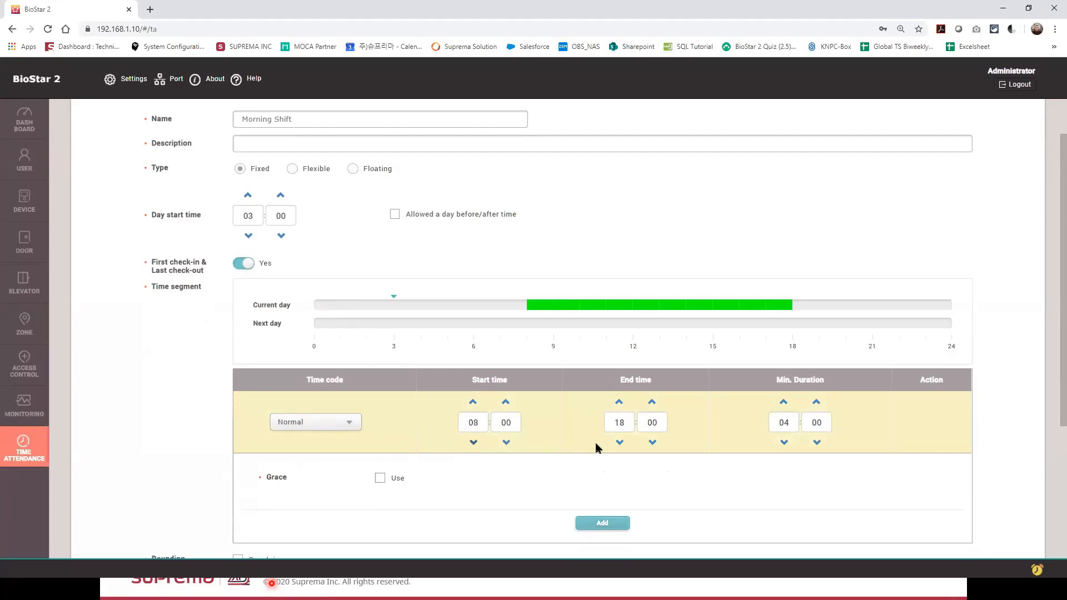
left_click(619, 443)
left_click(380, 478)
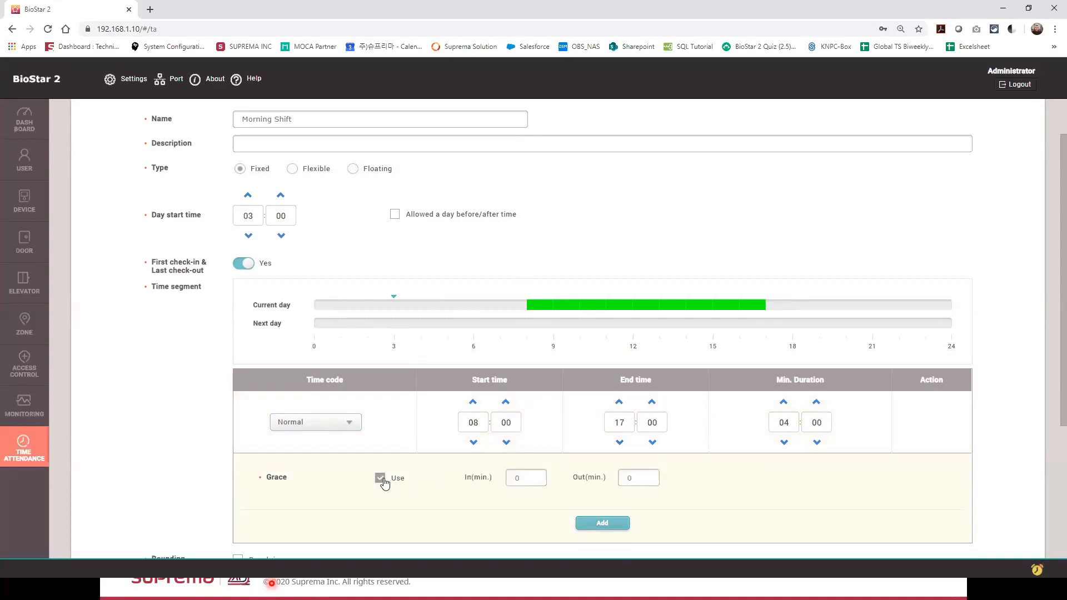
left_click(380, 479)
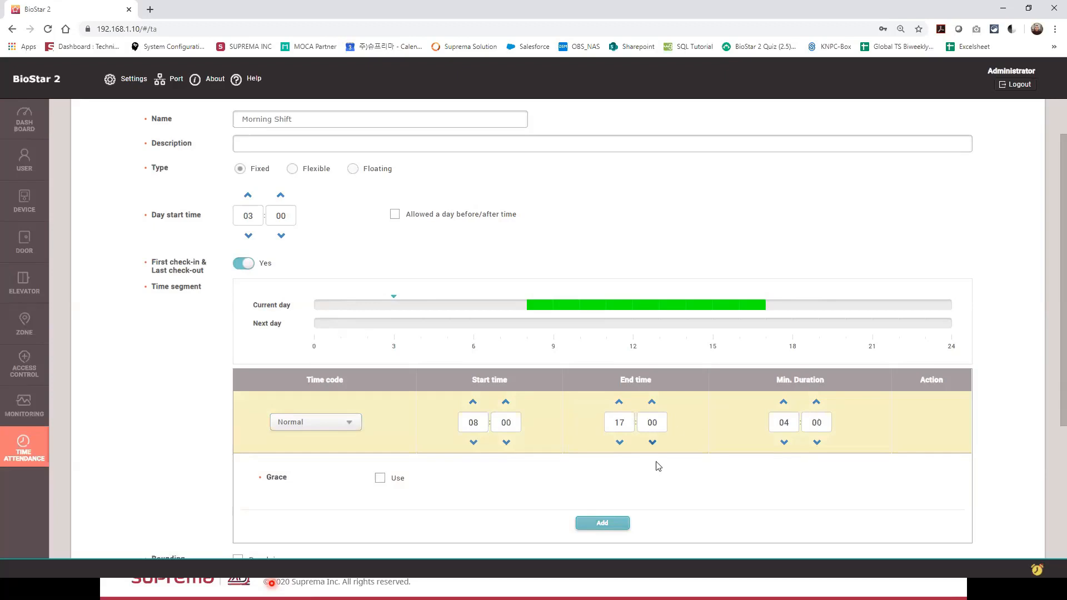
left_click(603, 523)
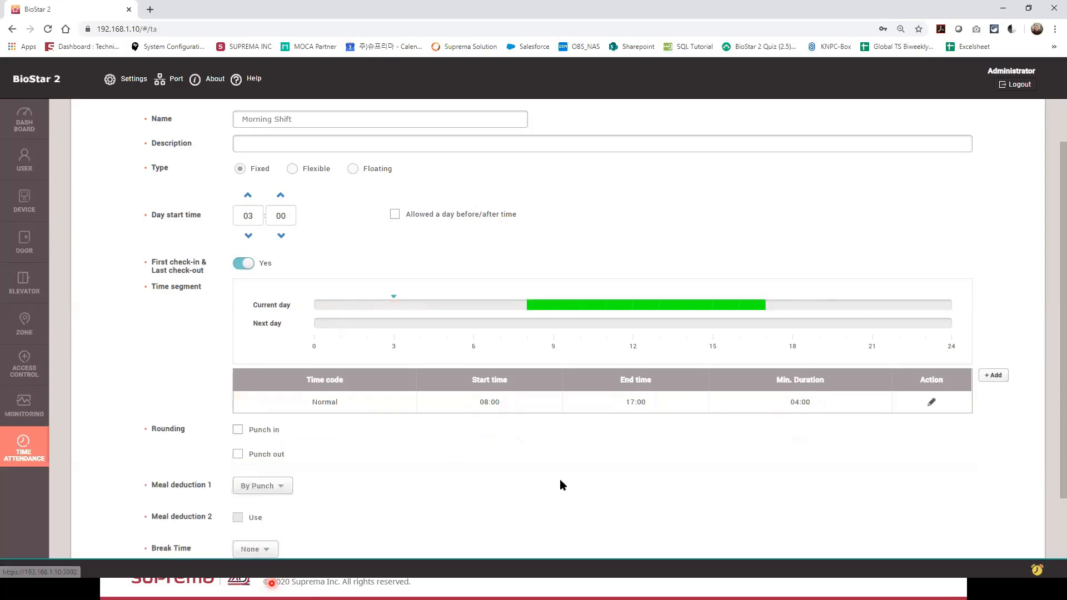
Step: Add a second time segment with the OT x1.5 time code from 17:00 to 19:00
left_click(992, 376)
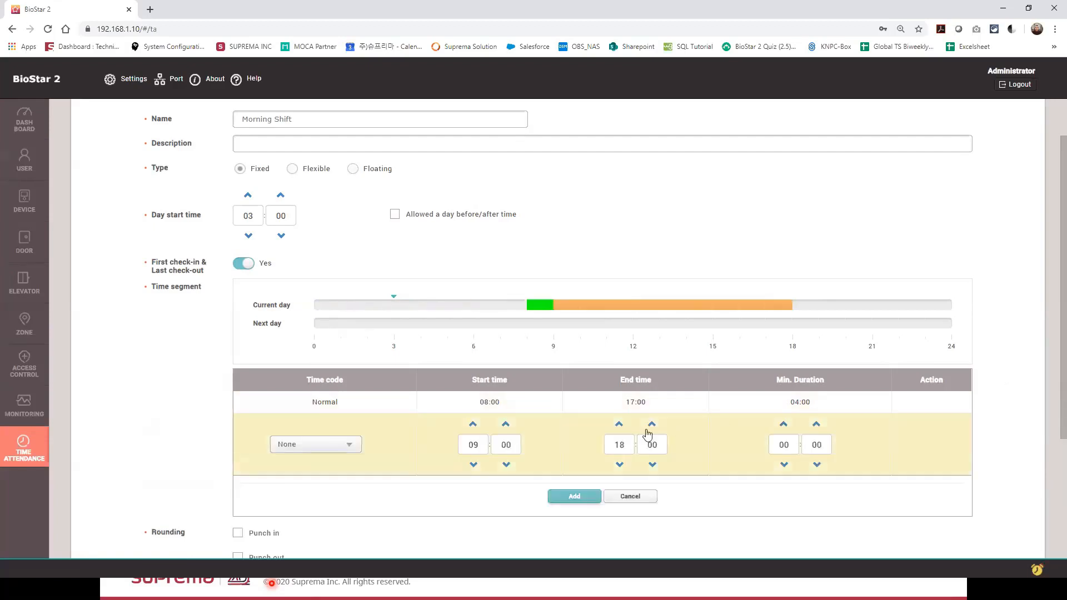
left_click(314, 444)
left_click(293, 483)
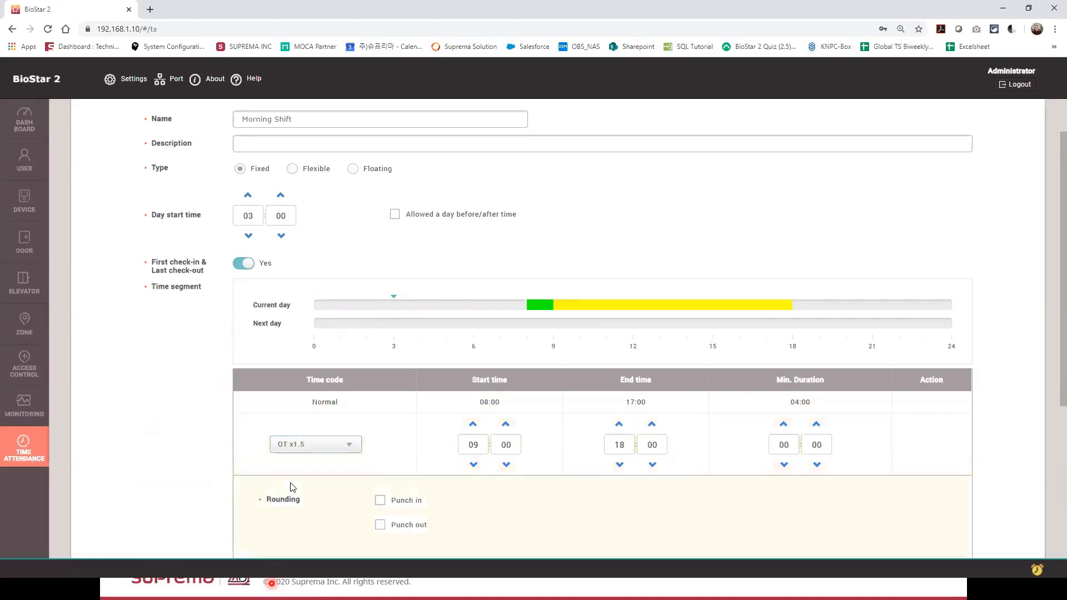
double_click(473, 444)
type("17")
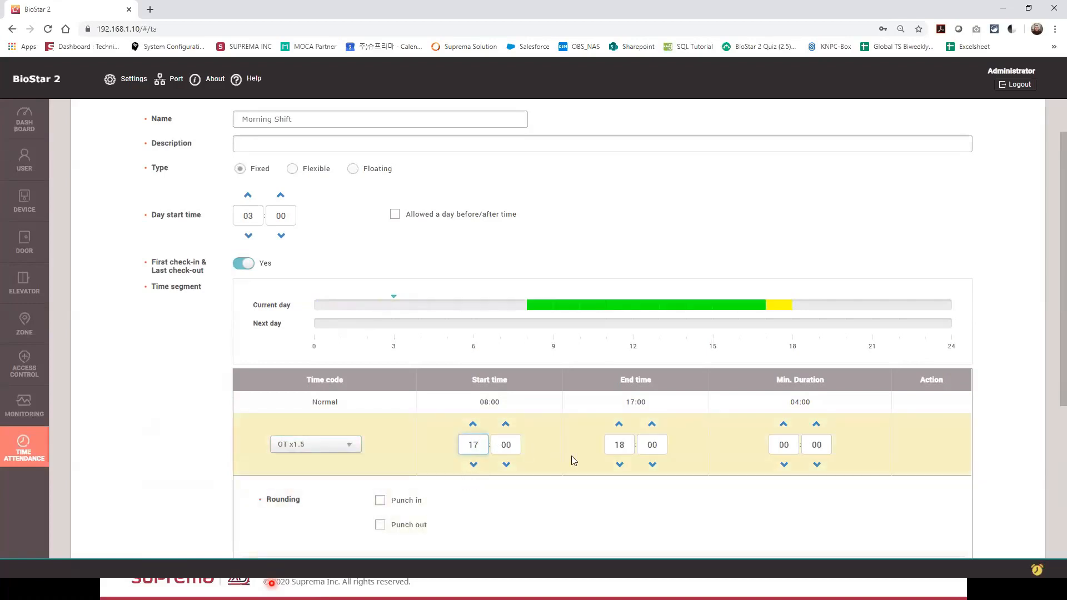
double_click(619, 444)
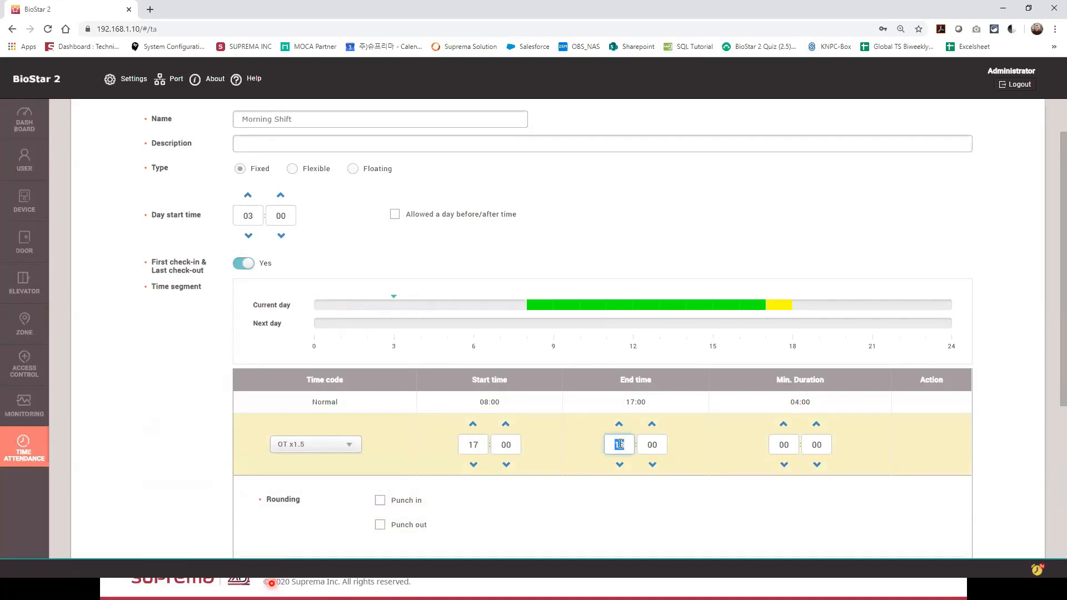
type("19")
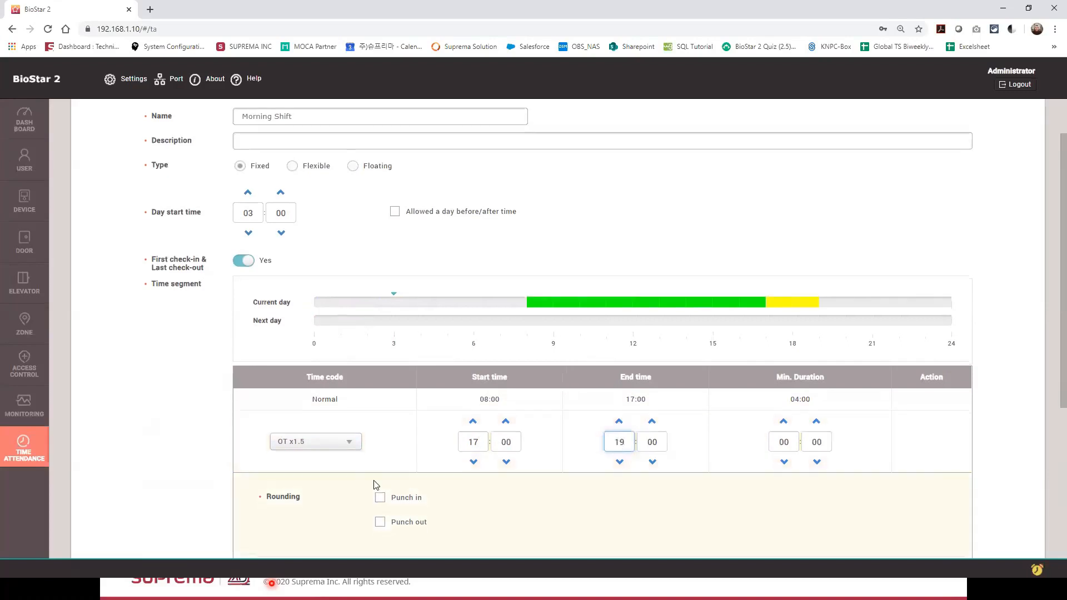
scroll(390, 478, "down", 2)
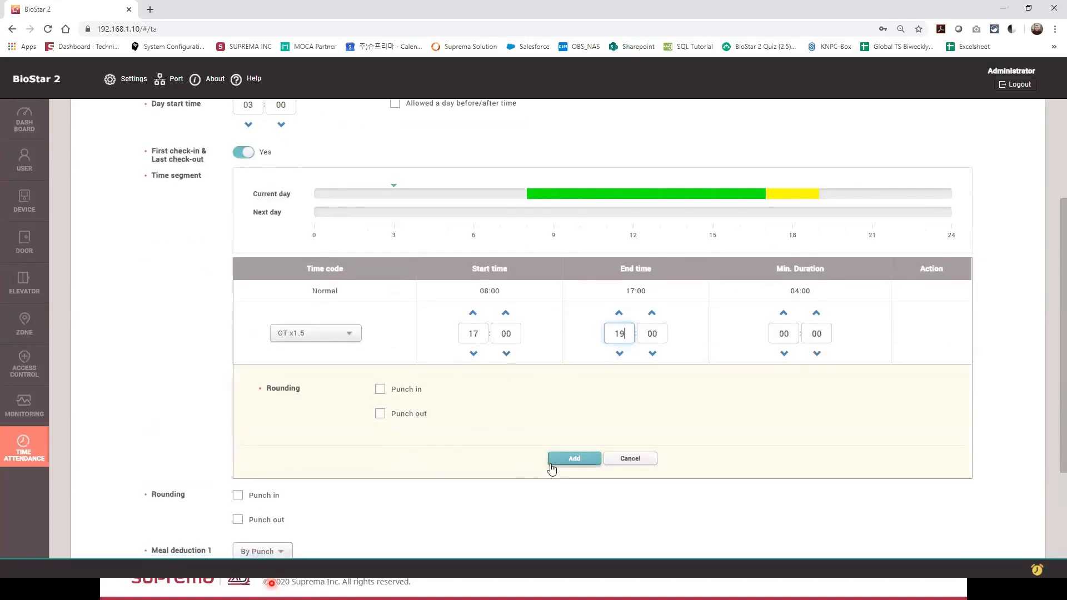
left_click(573, 460)
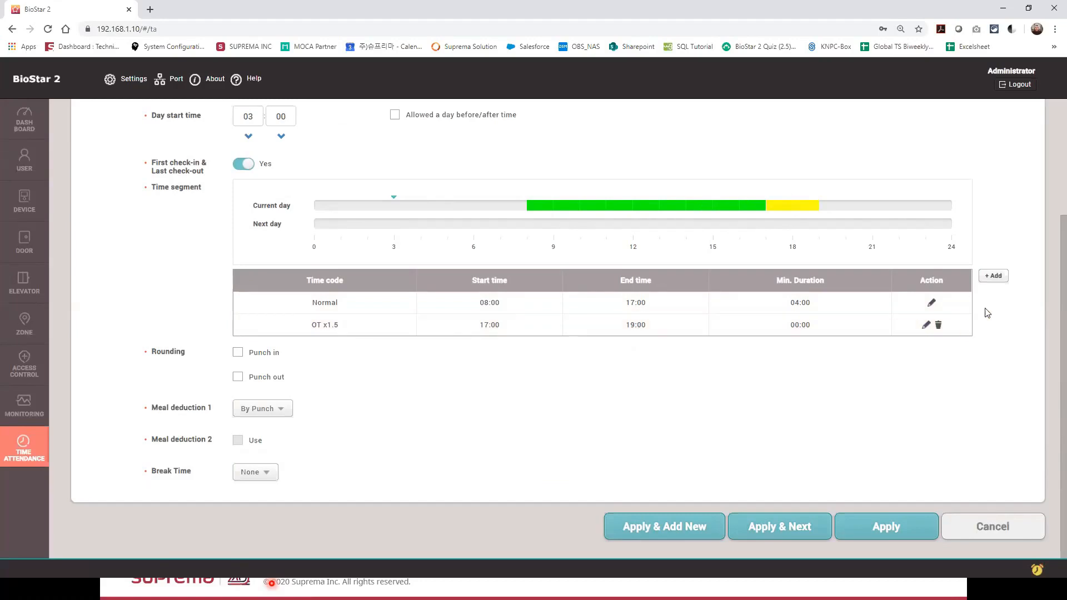
Step: Add a third time segment with the OT x2 time code from 19:00 to 21:00
left_click(994, 277)
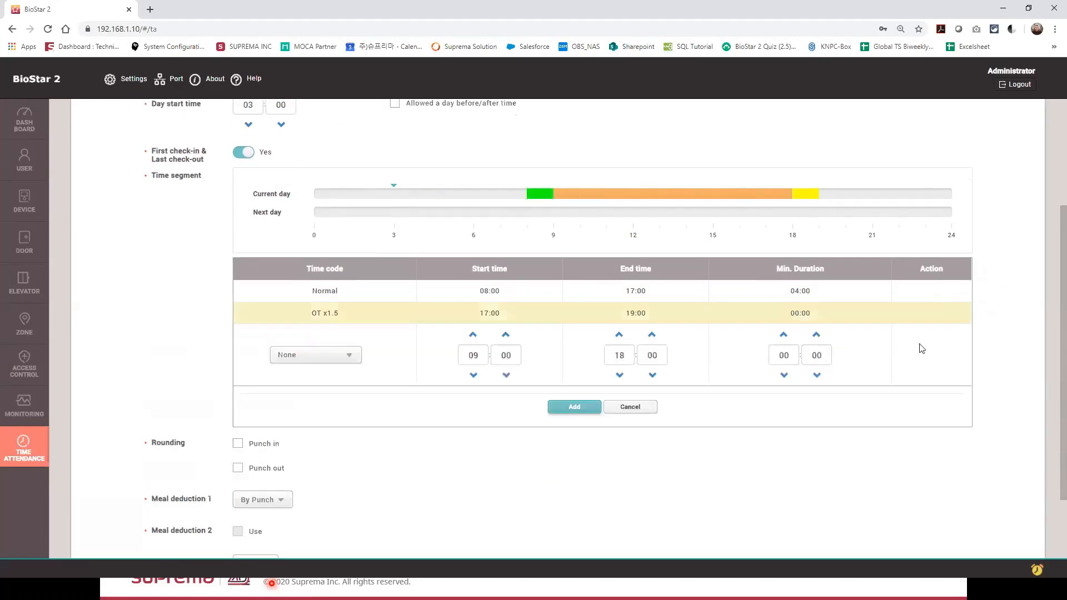
left_click(474, 355)
type("19")
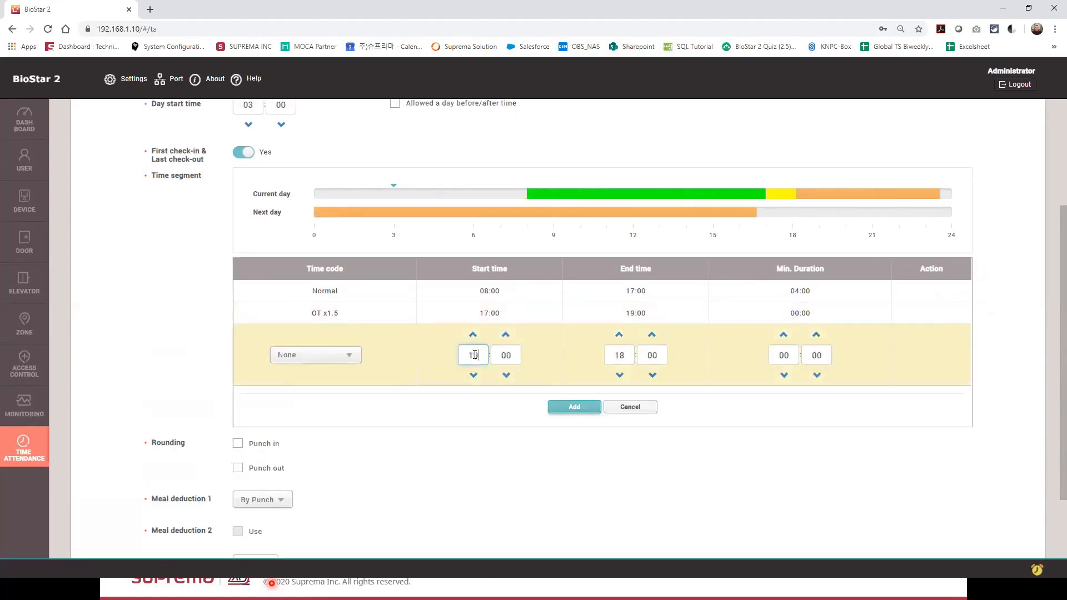
left_click(621, 357)
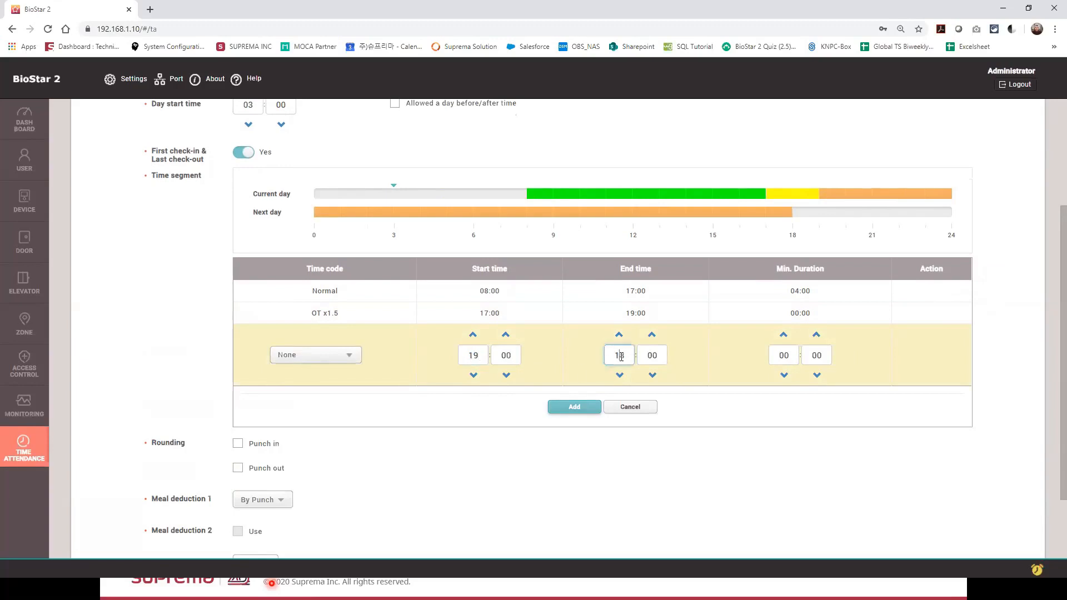
type("21")
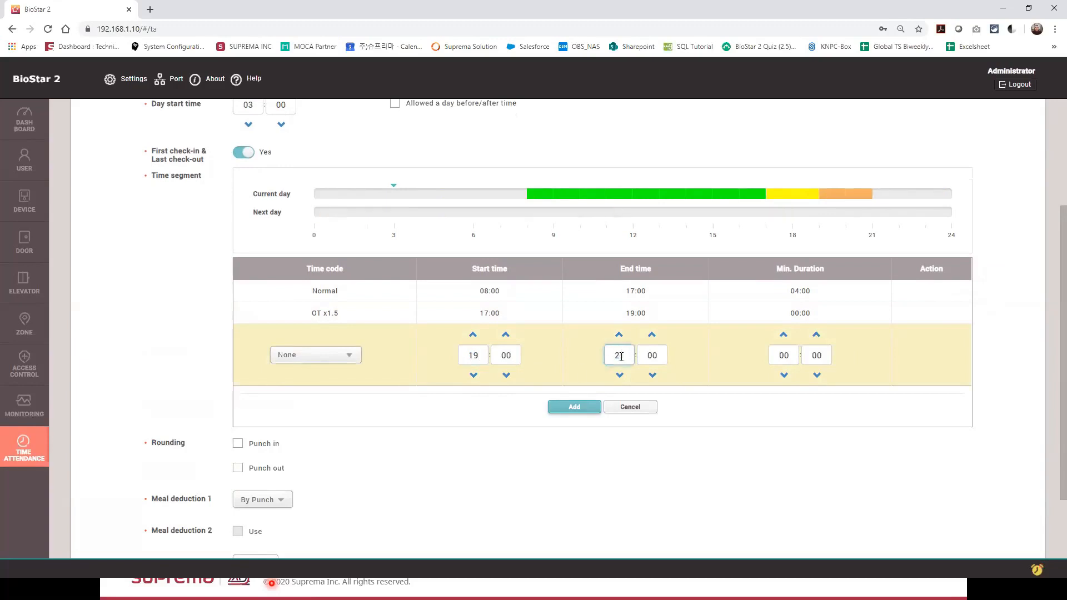
left_click(322, 356)
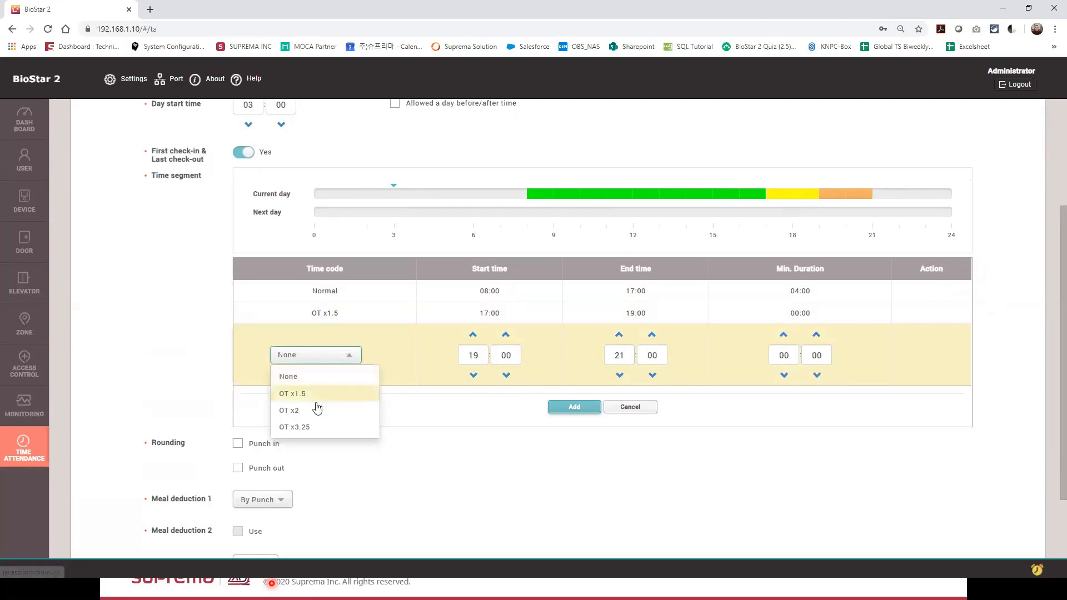
left_click(302, 413)
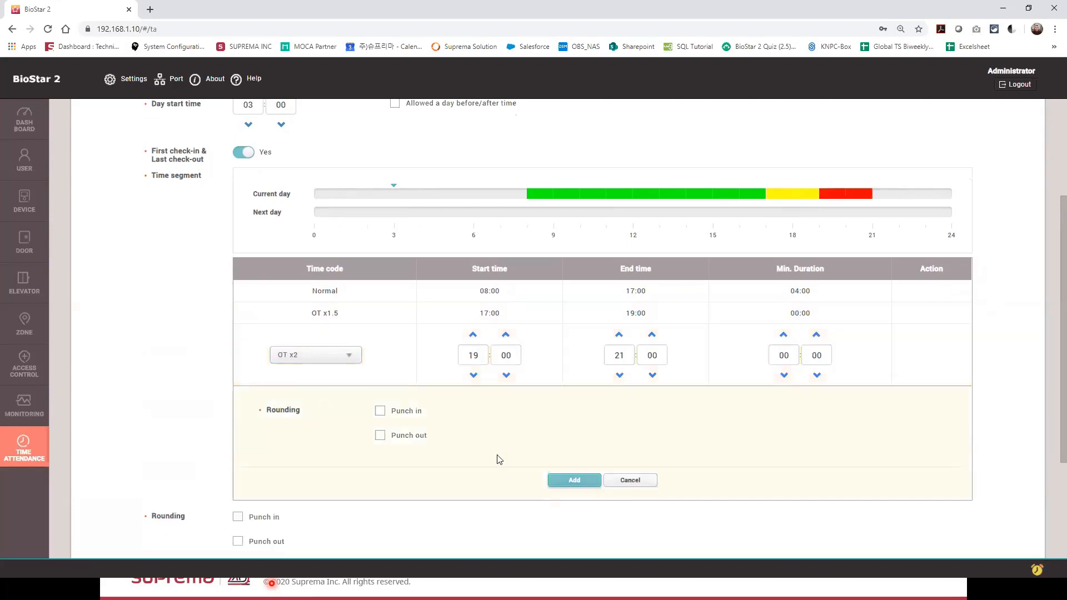
left_click(561, 480)
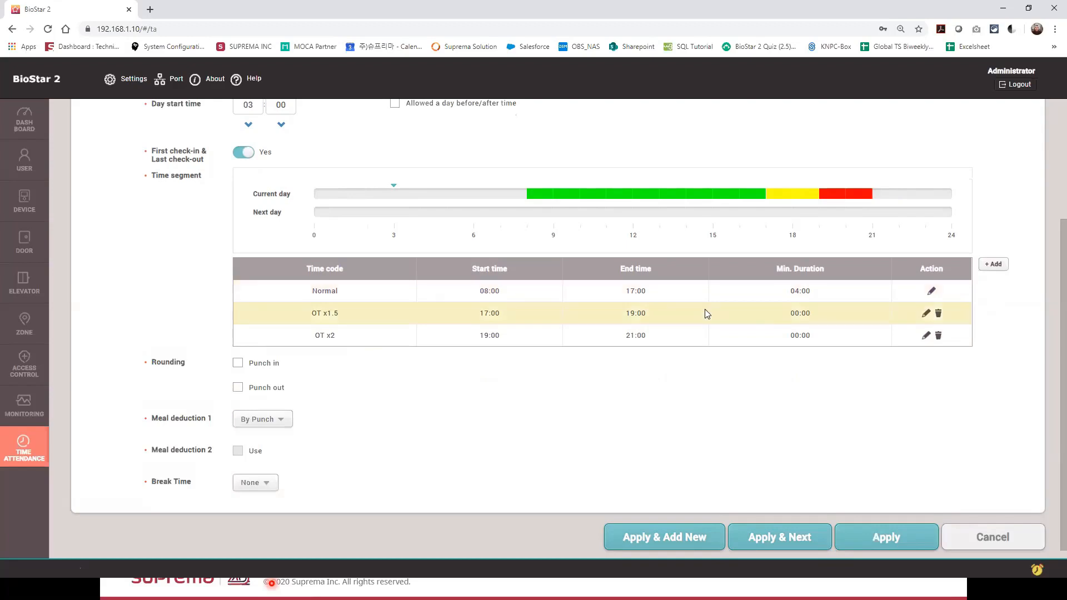
Step: Try punch-in rounding with a 30-minute unit and a point of 15 and 10 minutes, and disable it again
left_click(238, 363)
double_click(383, 362)
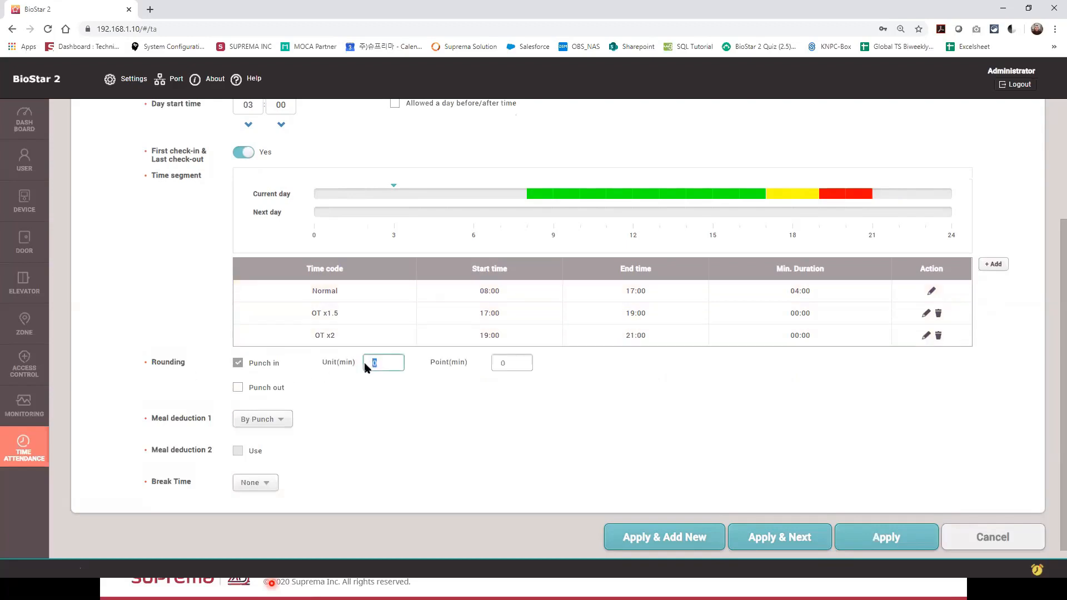
type("30")
double_click(494, 364)
type("15")
double_click(494, 365)
type("10")
left_click(238, 364)
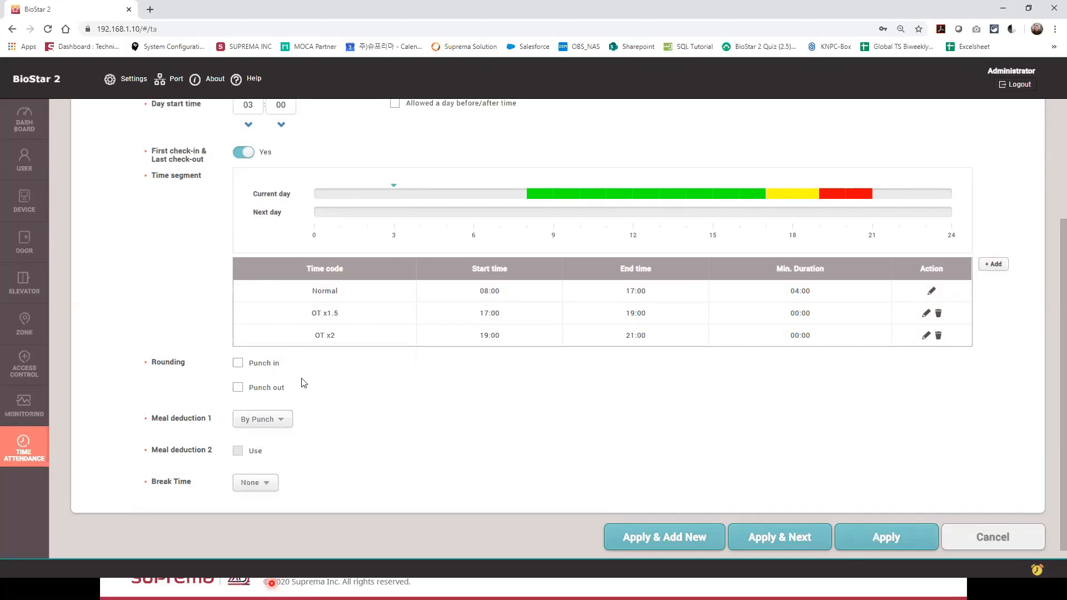
Step: Try the Auto option for Meal deduction 1 and enable Meal deduction 2
scroll(184, 419, "down", 1)
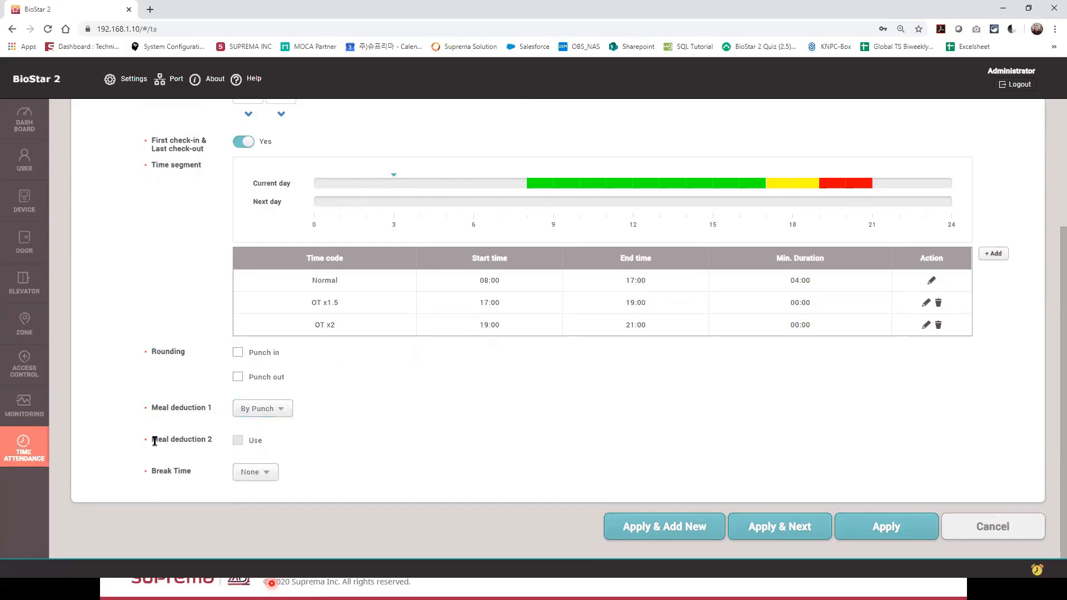
left_click_drag(153, 442, 217, 442)
left_click(279, 409)
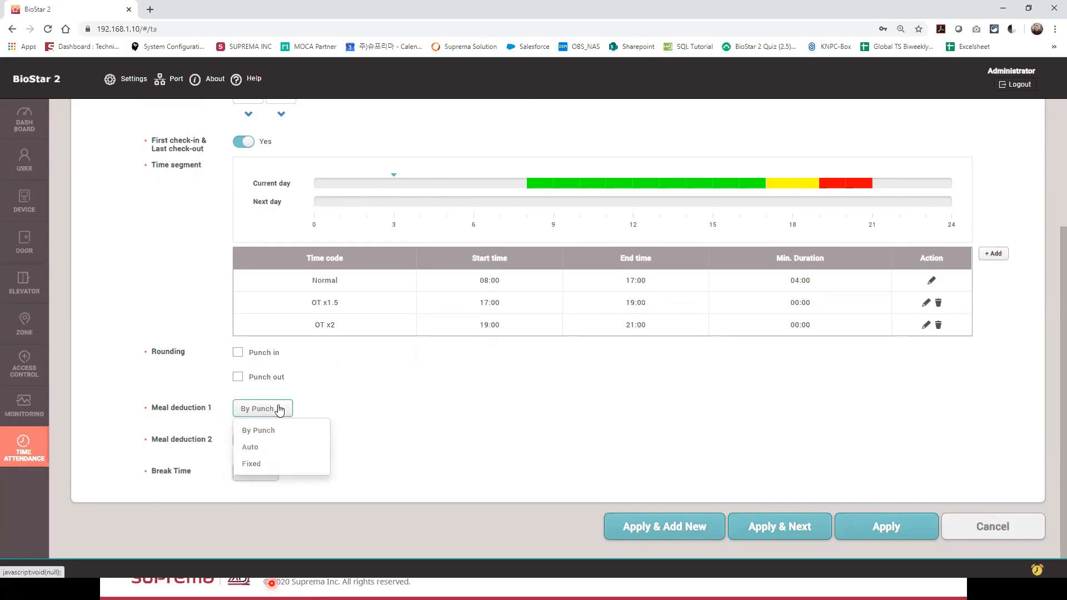
left_click(269, 448)
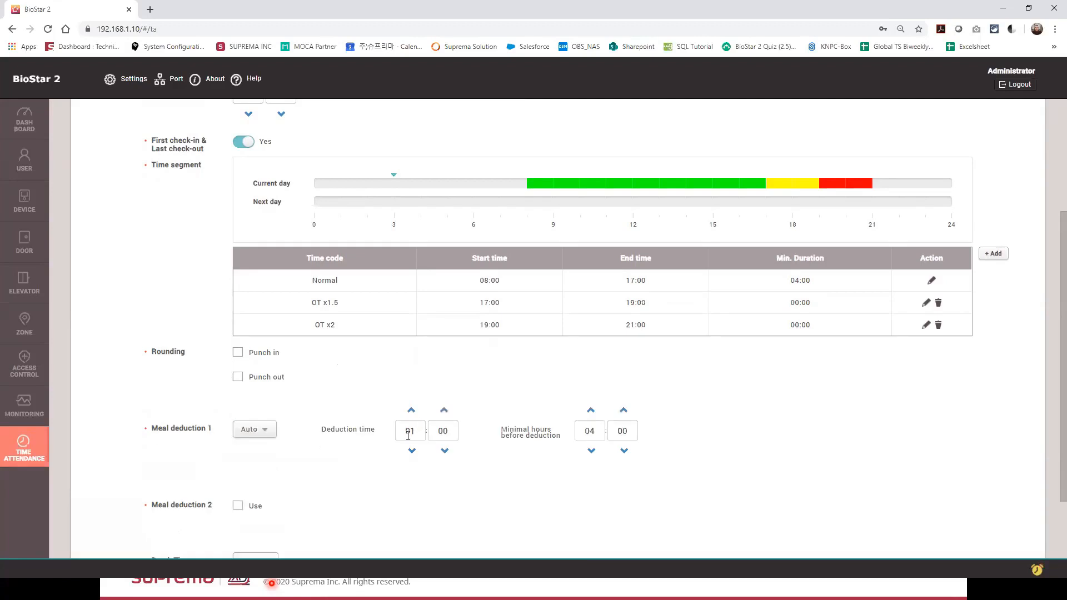
double_click(595, 433)
left_click(608, 184)
scroll(425, 421, "down", 3)
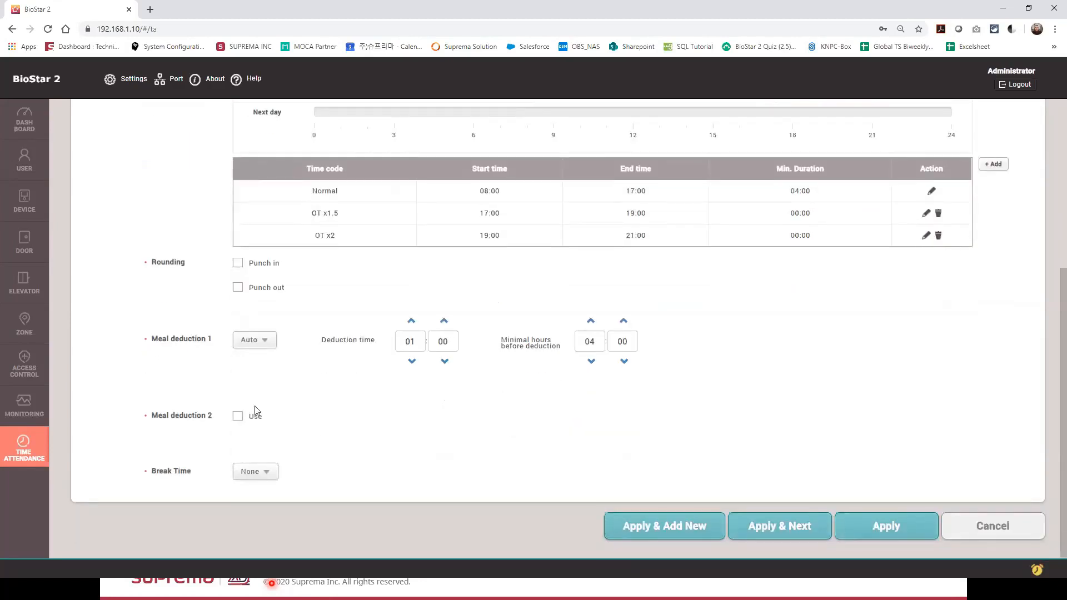
left_click(238, 418)
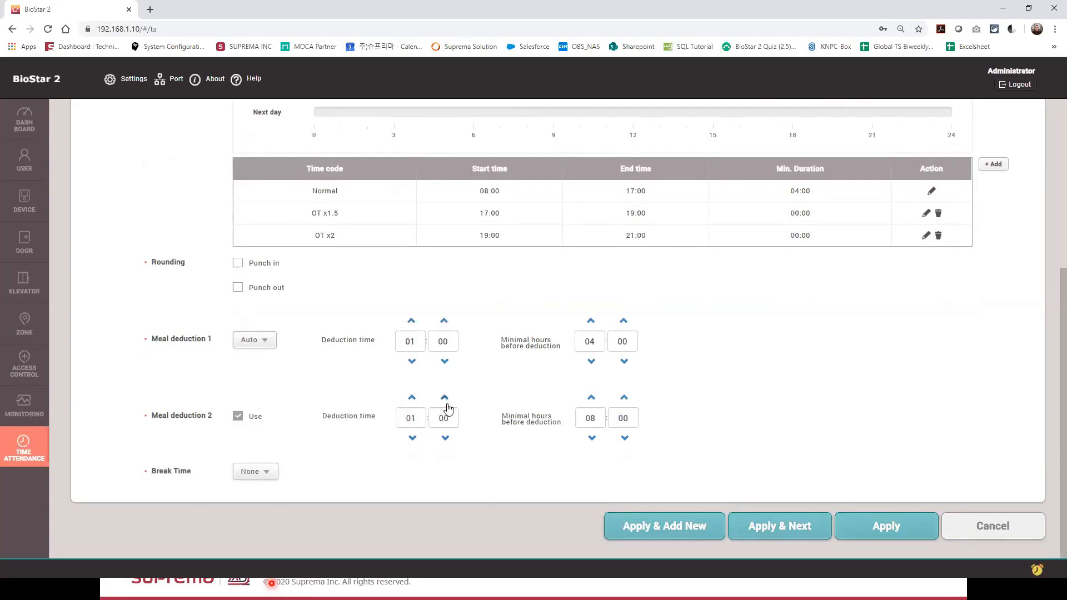
double_click(445, 440)
double_click(592, 439)
Step: Try the Fixed option for Meal deduction 1 from 12:00 to 13:00 and disable Meal deduction 2
left_click(246, 339)
left_click(248, 396)
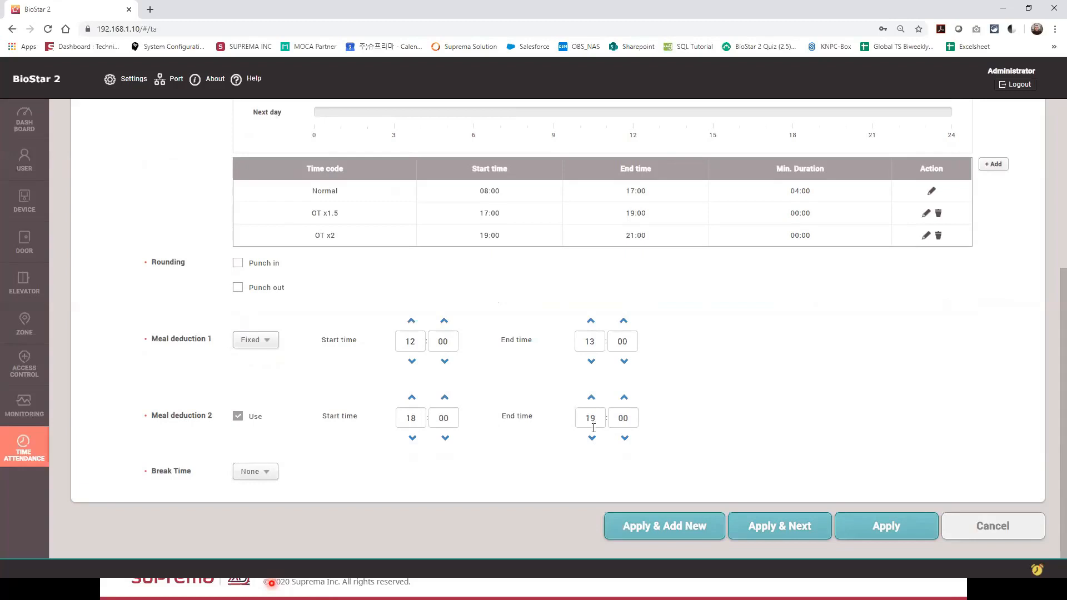
left_click(237, 415)
left_click(238, 415)
left_click(238, 415)
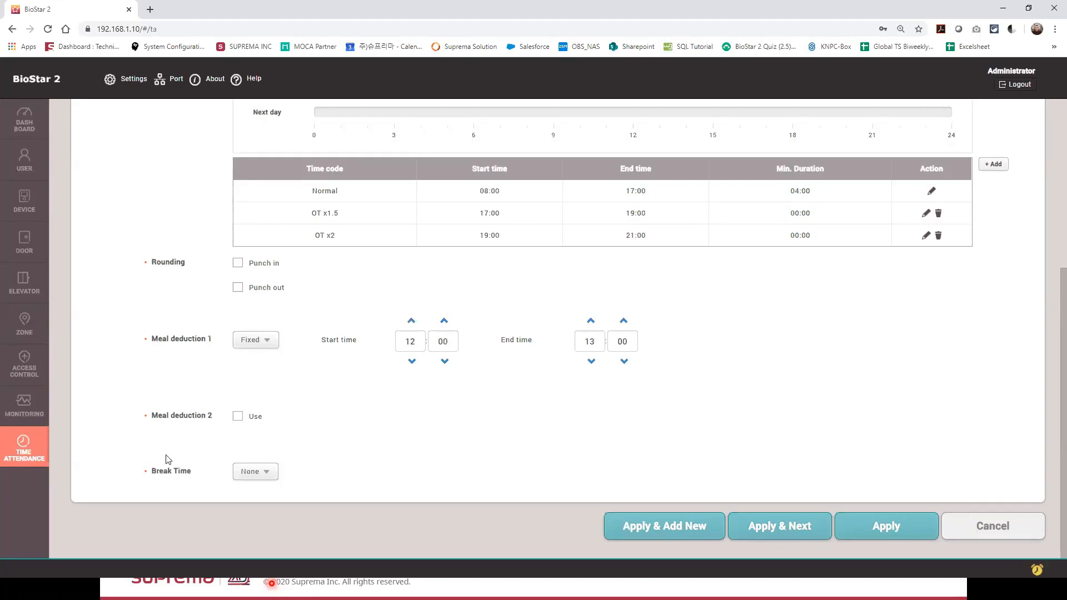
Step: Try the By Punch break time with a maximum allowed break of 60 minutes
left_click(245, 473)
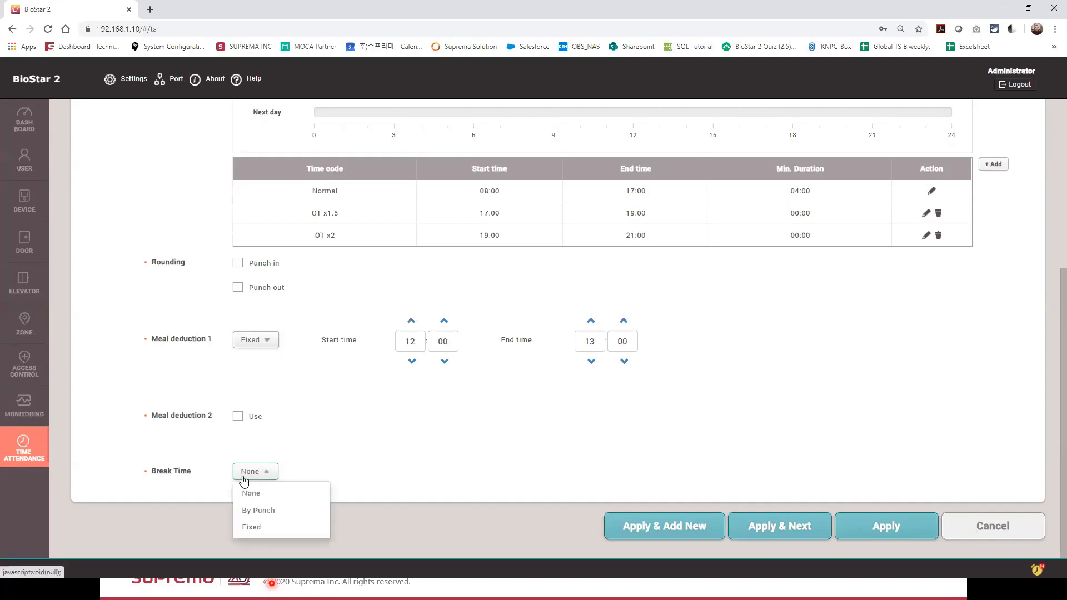
left_click(195, 472)
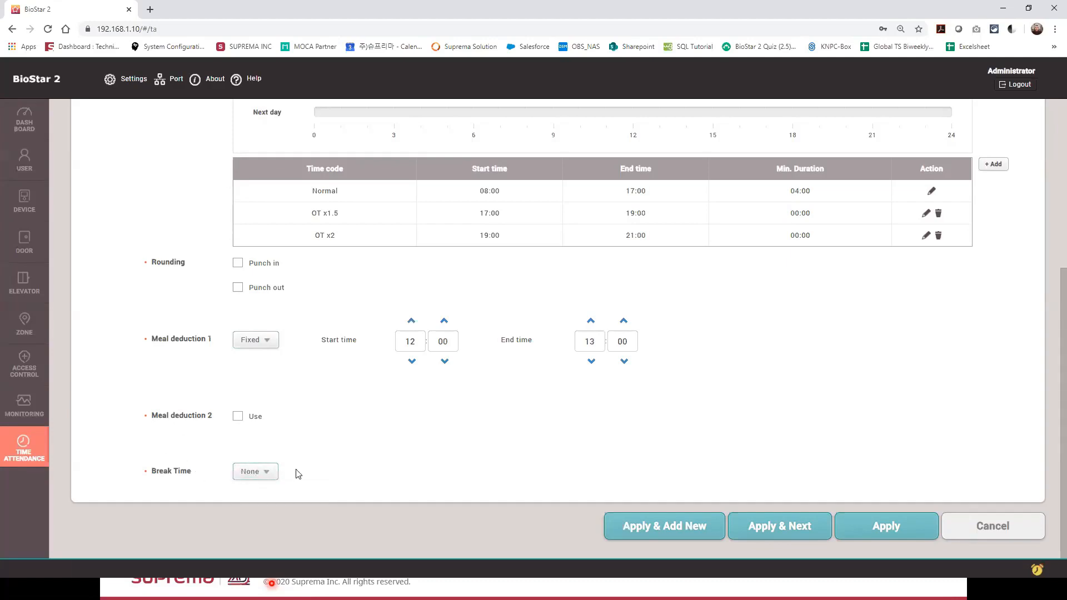
left_click(255, 472)
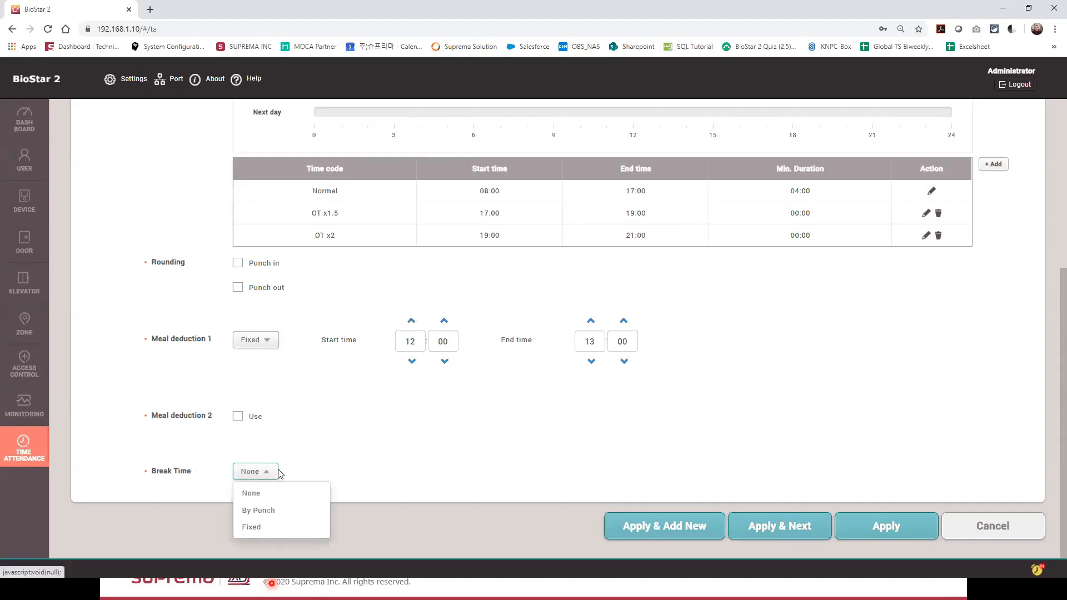
left_click(272, 512)
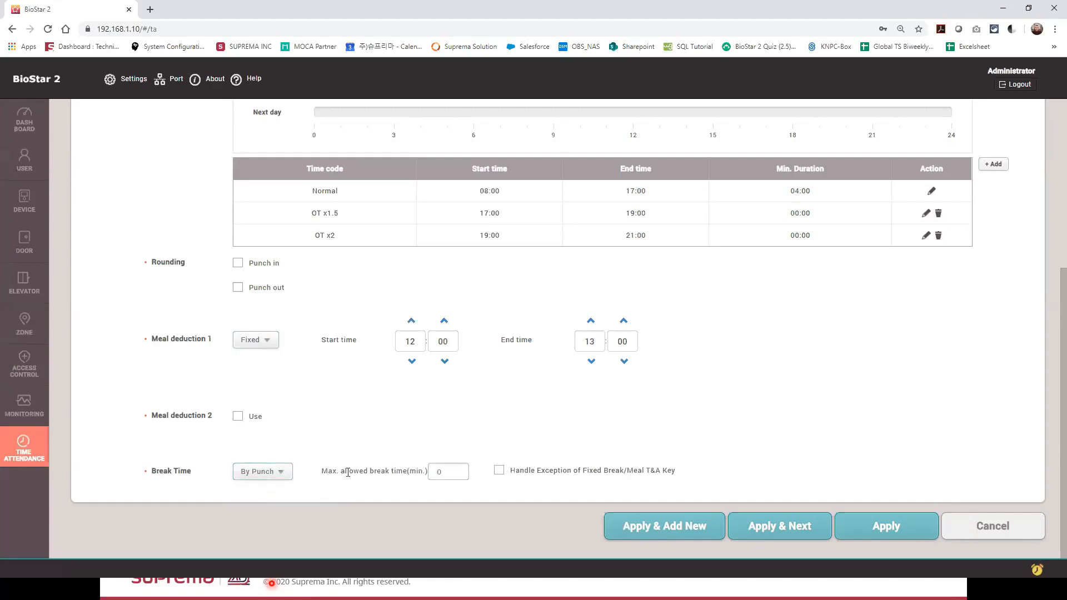
left_click_drag(447, 472, 424, 471)
type("60")
left_click(339, 451)
left_click_drag(448, 475, 418, 473)
Step: Try a Fixed break time from 12:00 to 13:00 and set Break Time back to None
left_click(272, 472)
left_click(269, 526)
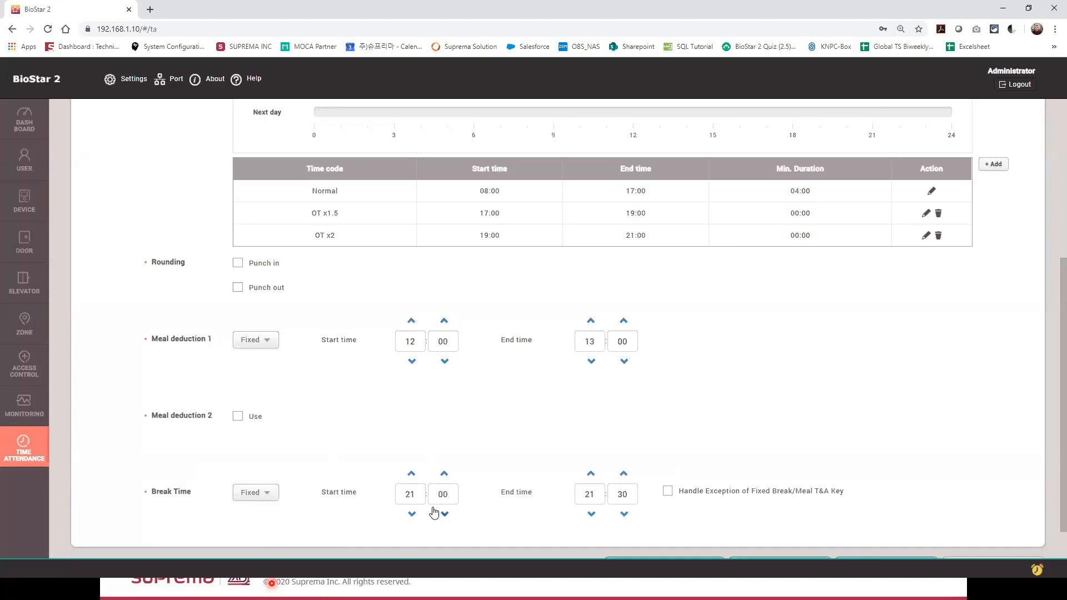
left_click(410, 494)
double_click(588, 495)
double_click(622, 500)
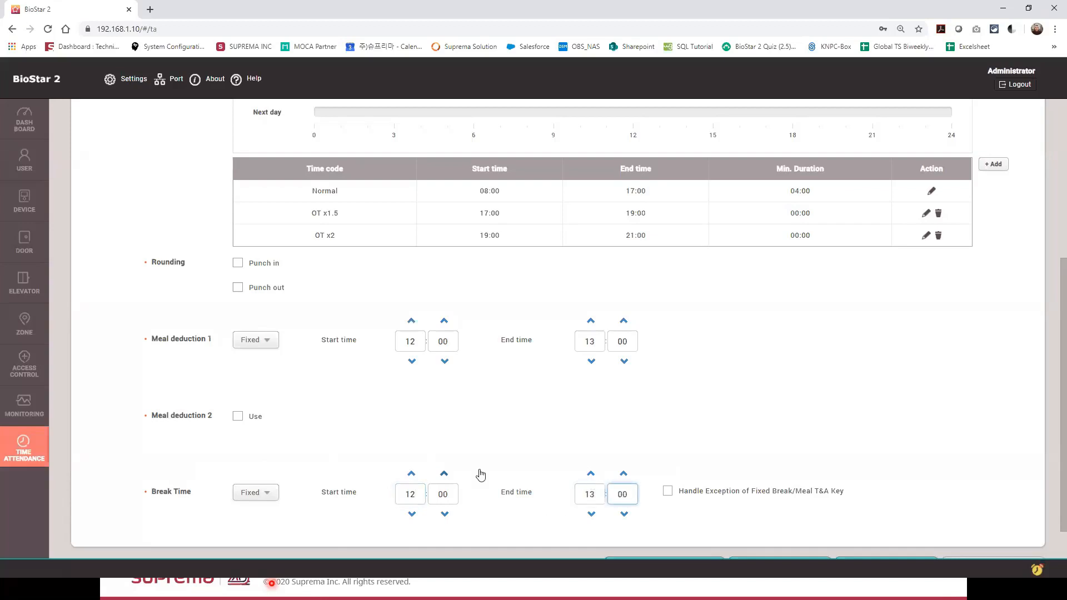
left_click(266, 494)
left_click(250, 512)
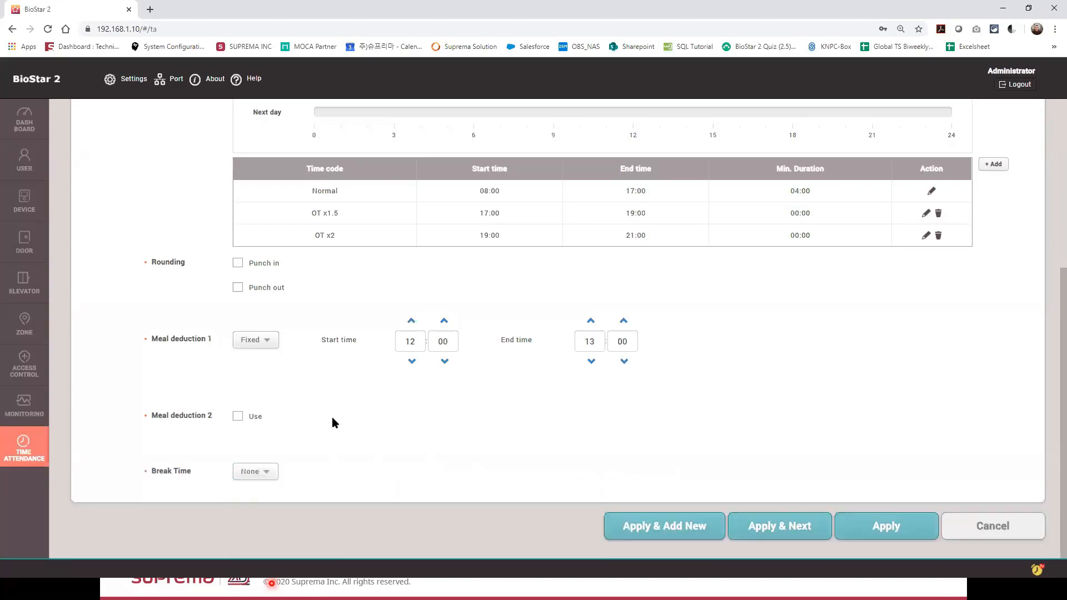
Step: Set Meal deduction 1 back to By Punch and save the Morning Shift
left_click(272, 341)
left_click(260, 359)
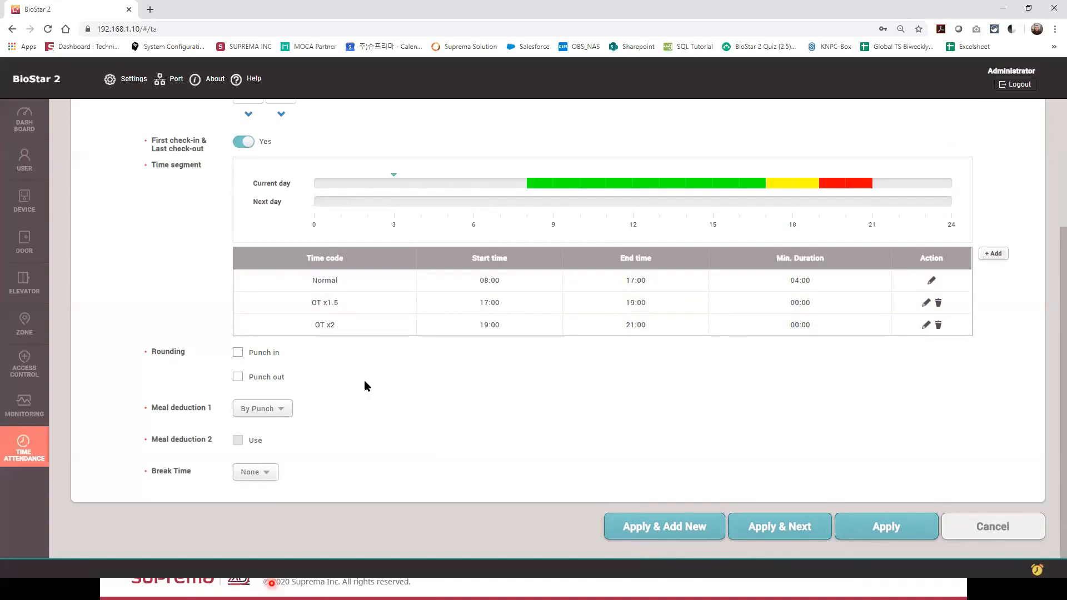
left_click(886, 531)
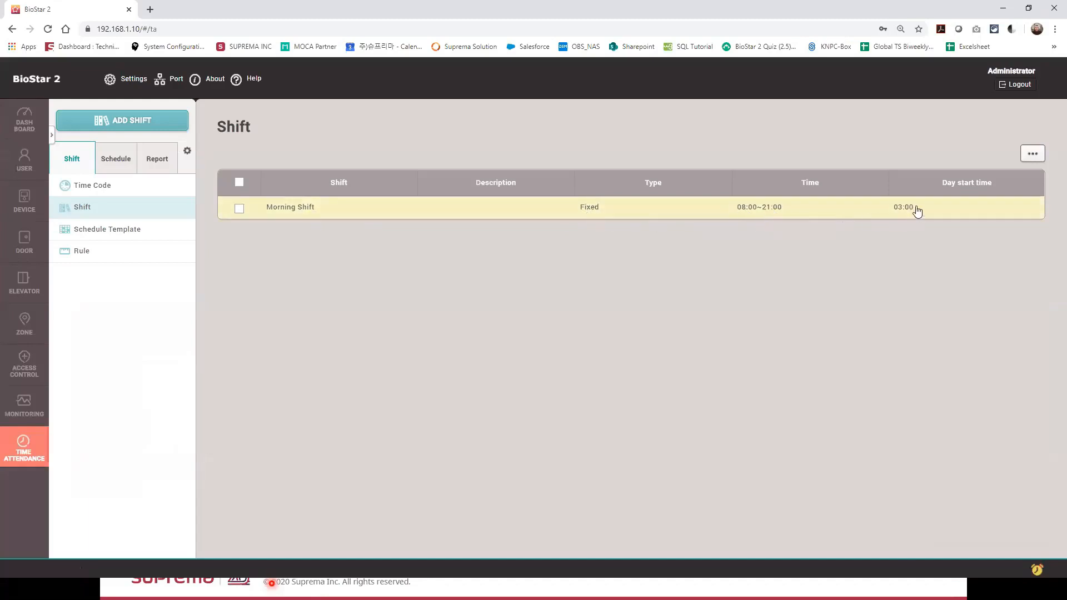
Step: Switch to the presentation and show the Flexible Shift slide
left_click(1007, 8)
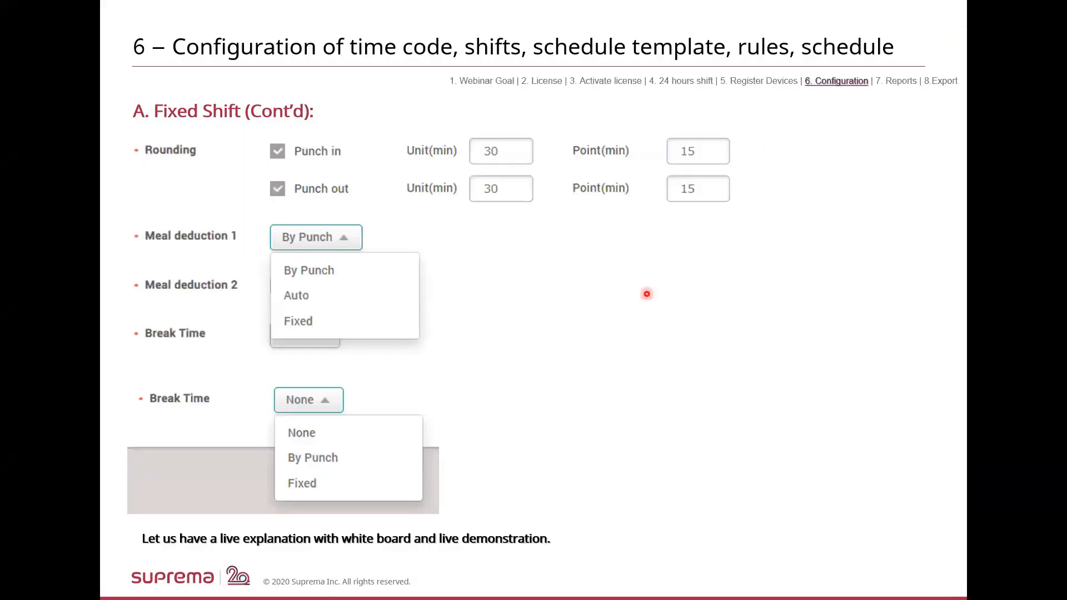
key("Right")
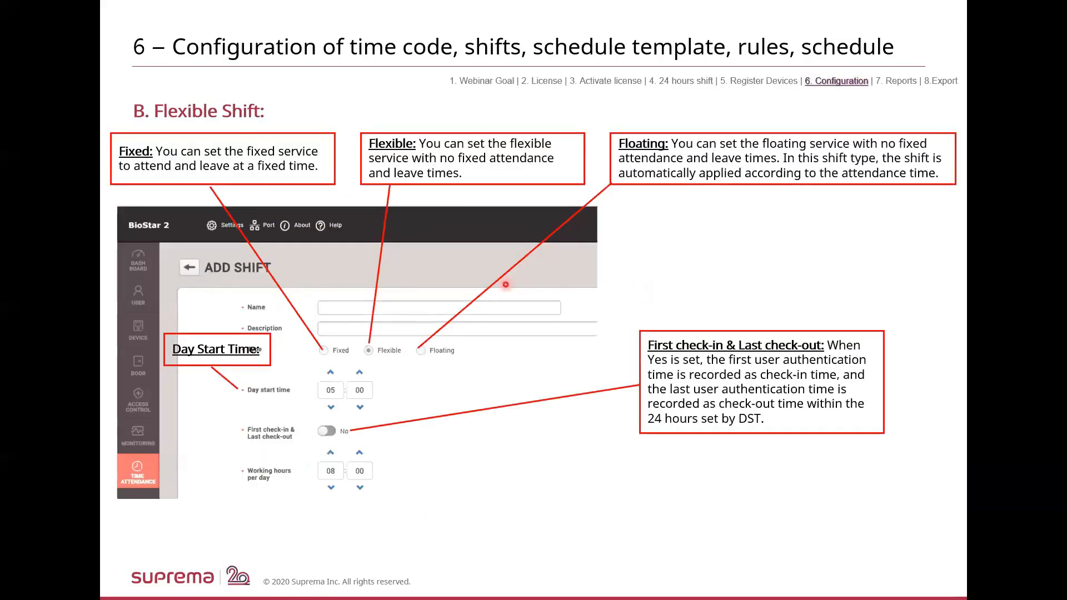
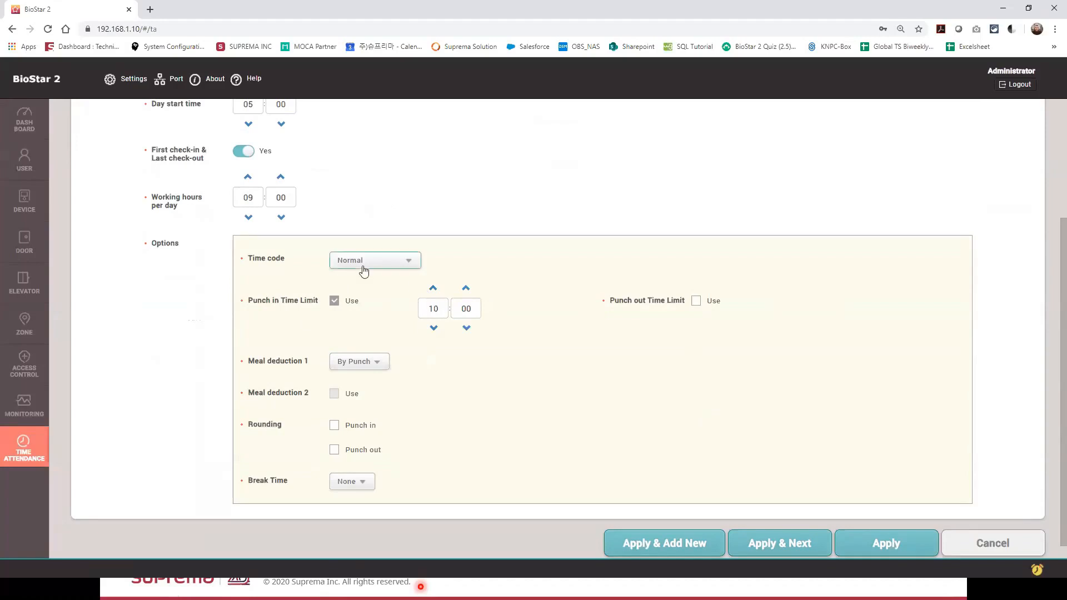
Step: Set the flexible shift's day start time to 03:00 and disable its Punch in Time Limit
scroll(251, 192, "up", 1)
left_click(248, 179)
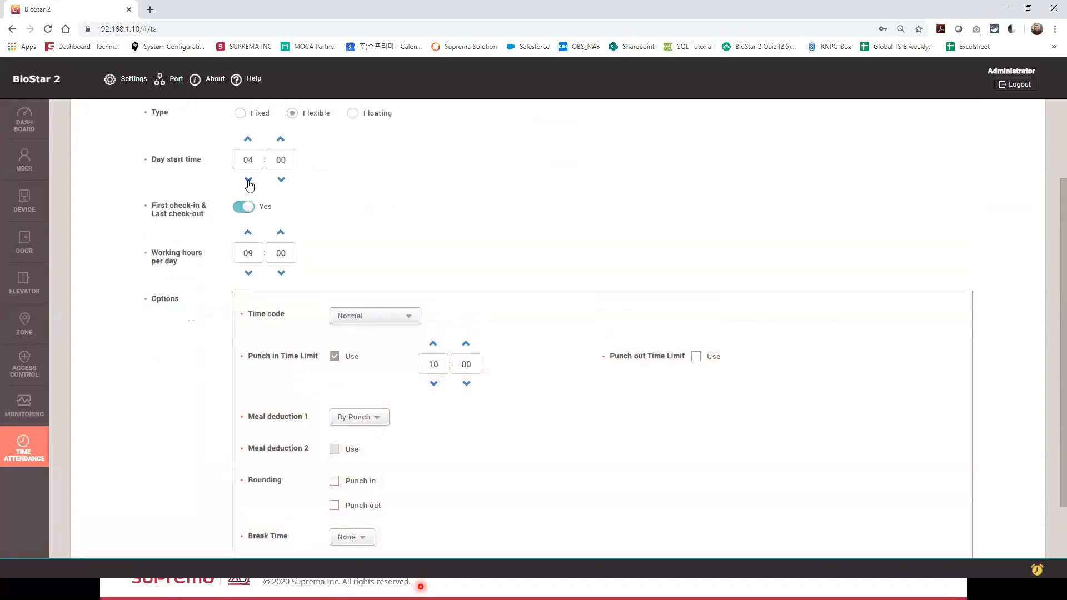
left_click(249, 179)
left_click(335, 358)
Step: Try the Punch out Time Limit with a later hour and turn it off again
left_click(706, 359)
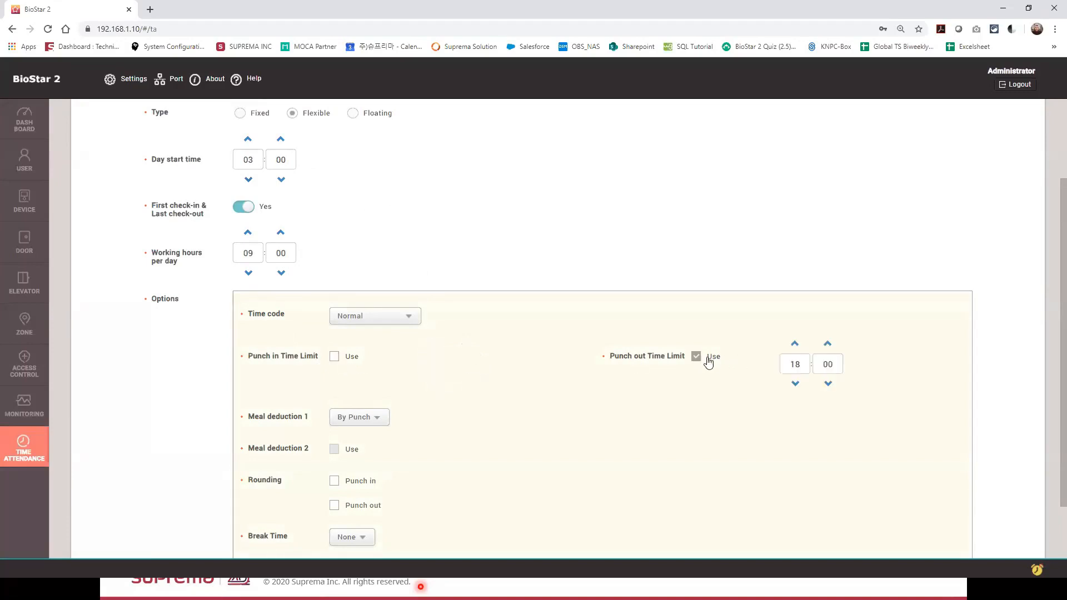
left_click(795, 346)
left_click(795, 346)
left_click(697, 357)
Step: Review the remaining options of the flexible shift and save it
scroll(242, 381, "down", 1)
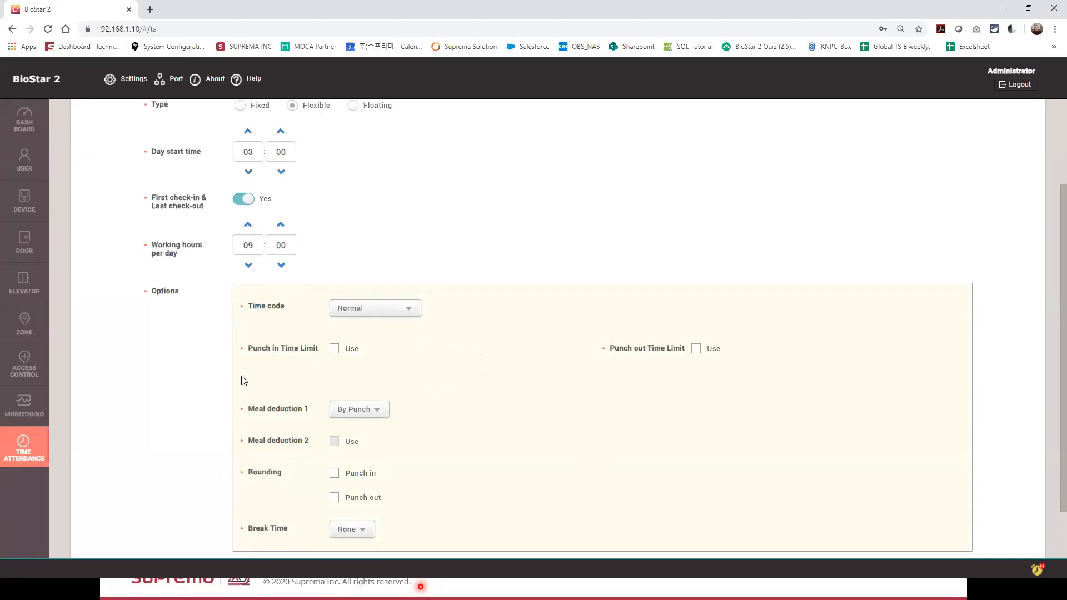
scroll(243, 381, "down", 1)
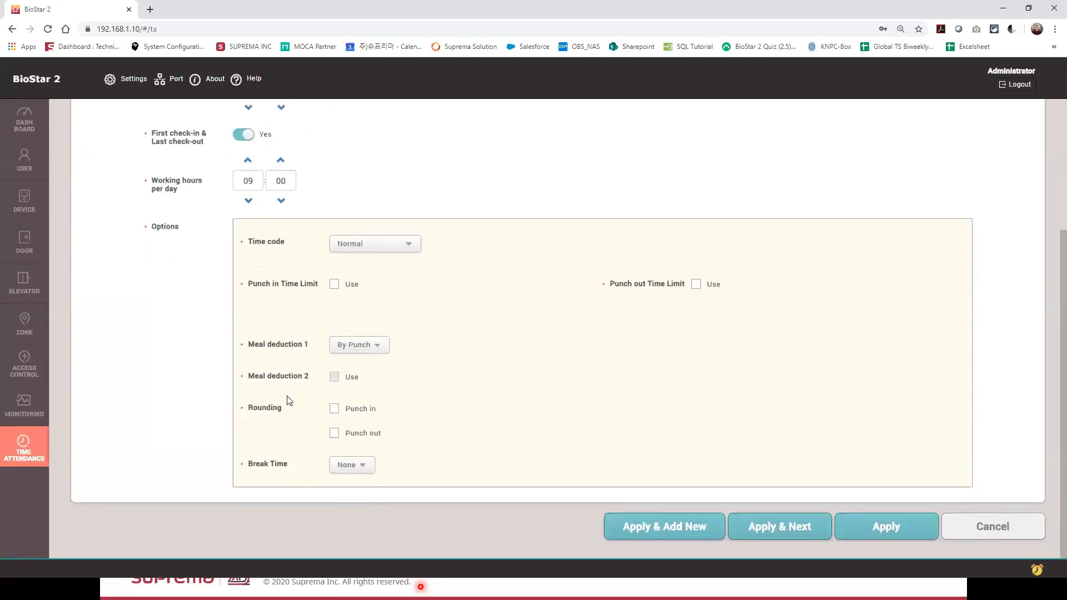
scroll(674, 484, "up", 1)
scroll(777, 499, "down", 1)
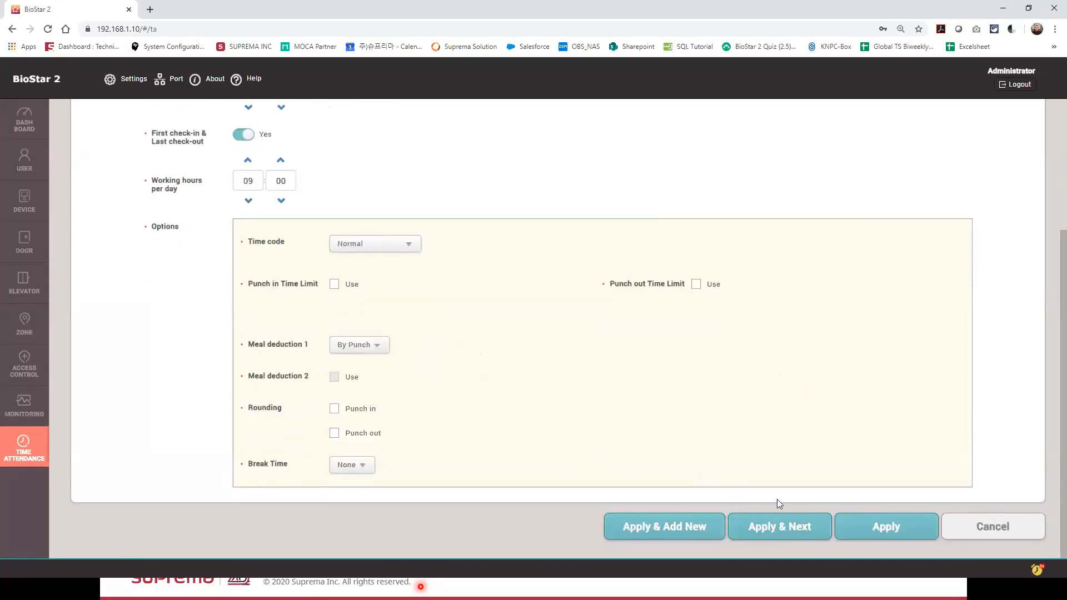
left_click(870, 528)
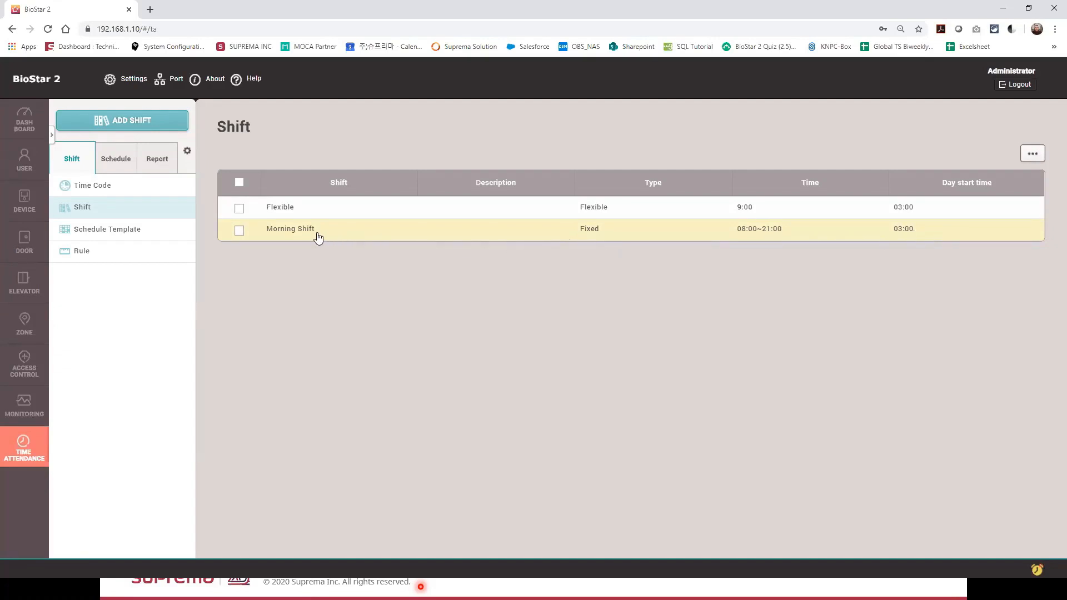
Step: Add a fixed shift named "Morning excuse" with day start time 03:00 and First check-in & Last check-out enabled
left_click(127, 123)
left_click(277, 174)
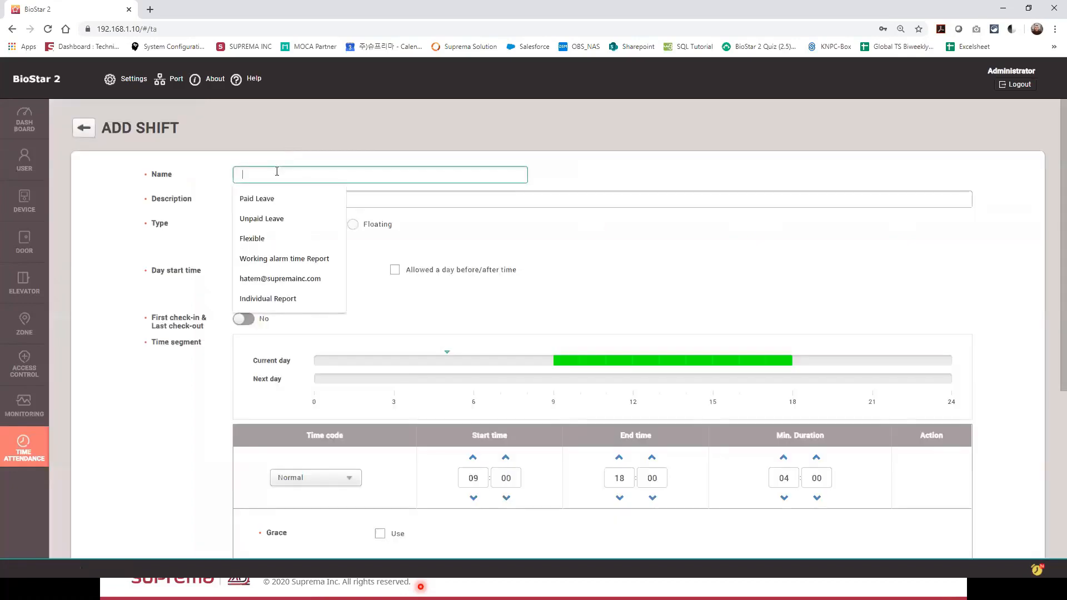
type("mor")
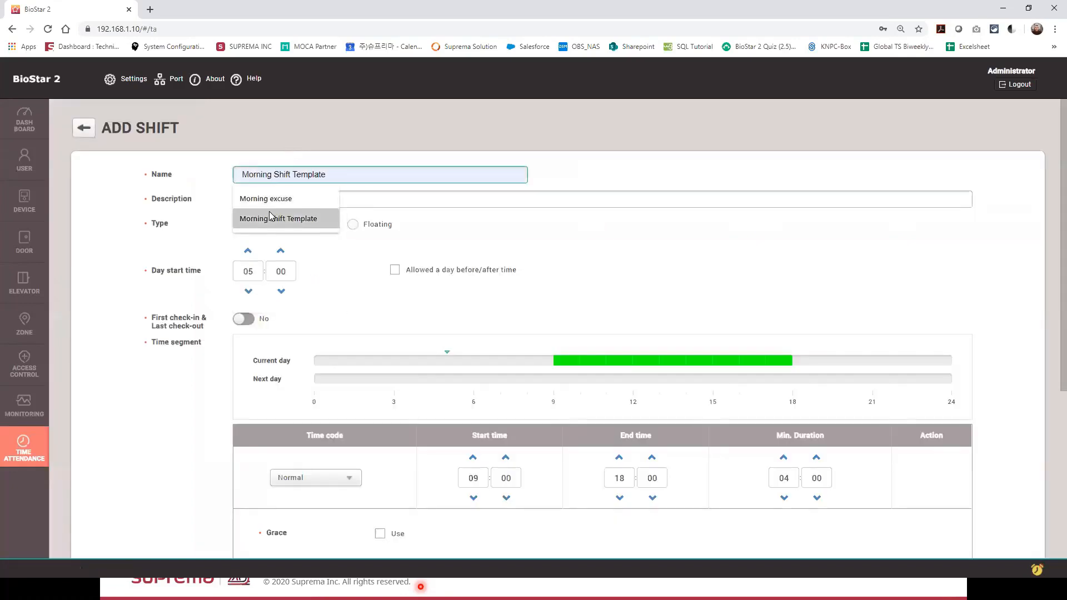
left_click(270, 218)
left_click_drag(329, 175, 272, 174)
type("excuse")
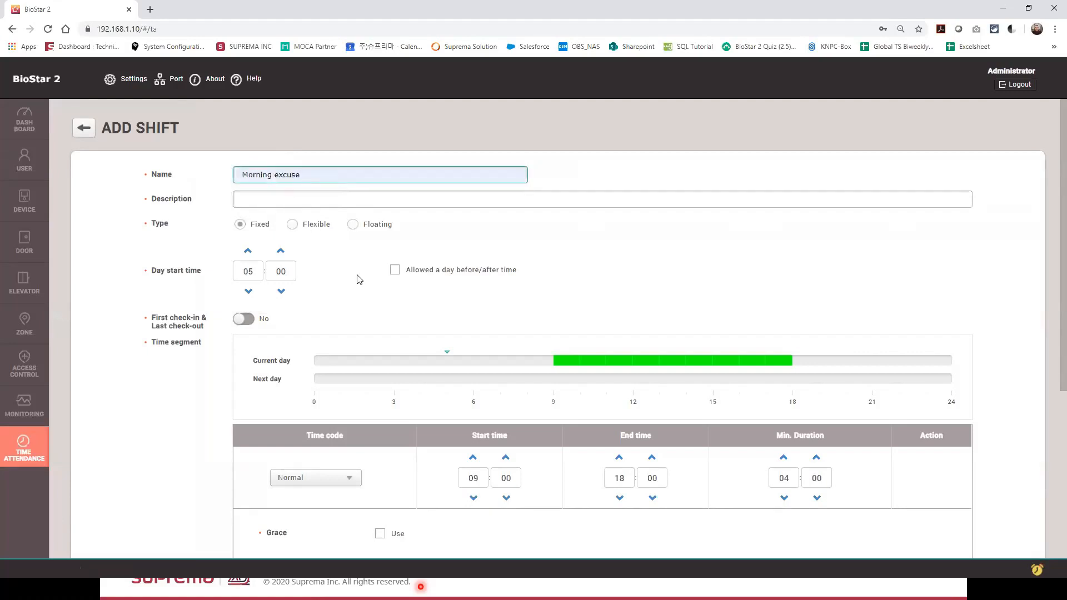
left_click(249, 290)
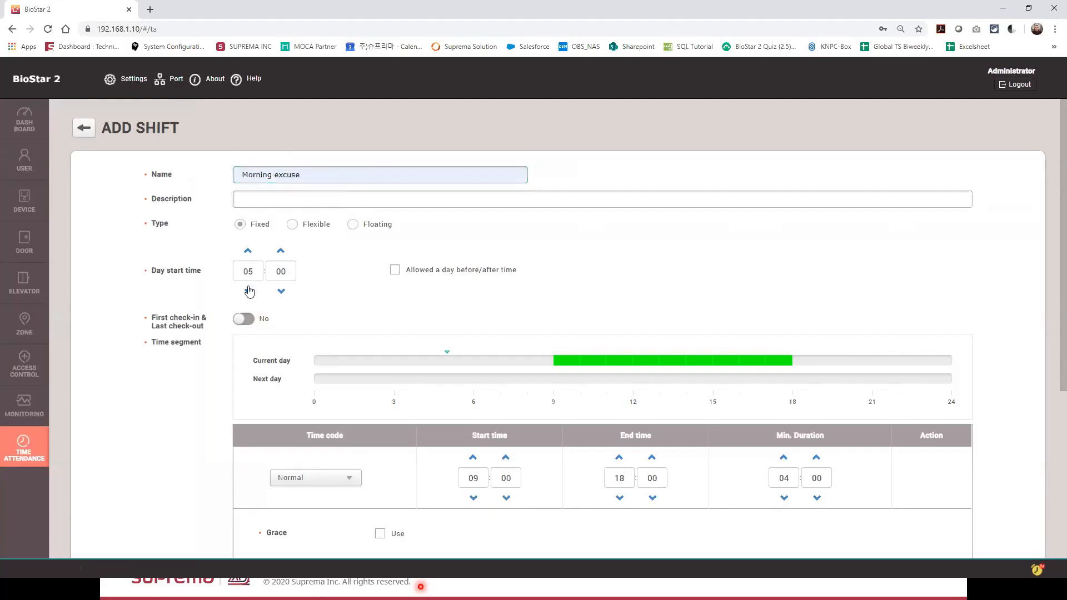
left_click(244, 320)
Step: Add a Normal time segment from 12:00 to 21:00 to the Morning excuse shift and save the shift
scroll(215, 369, "down", 1)
double_click(473, 423)
key("BackSpace")
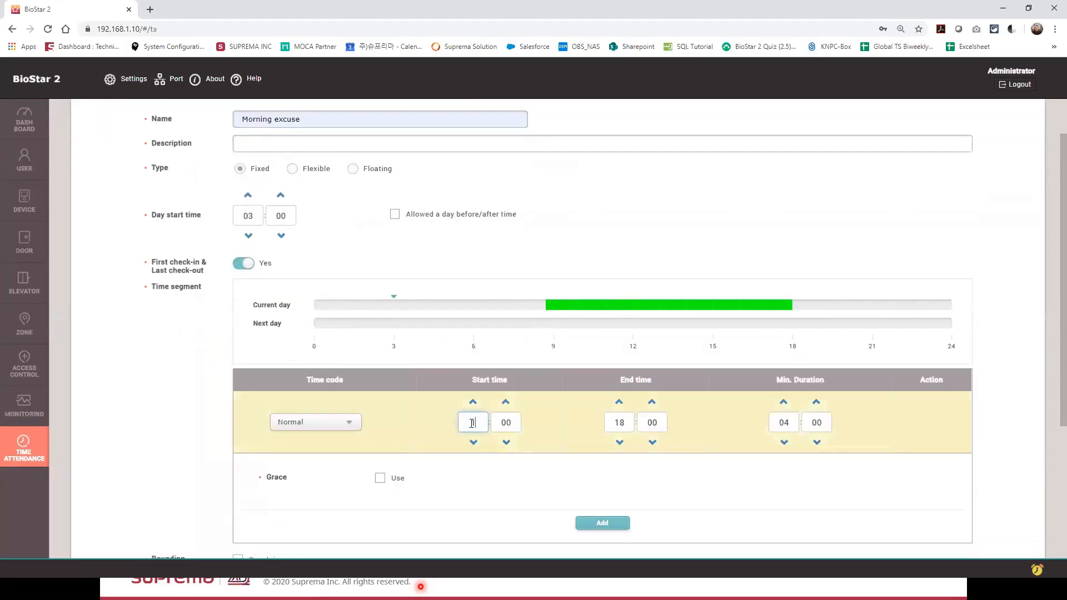
type("12")
double_click(620, 423)
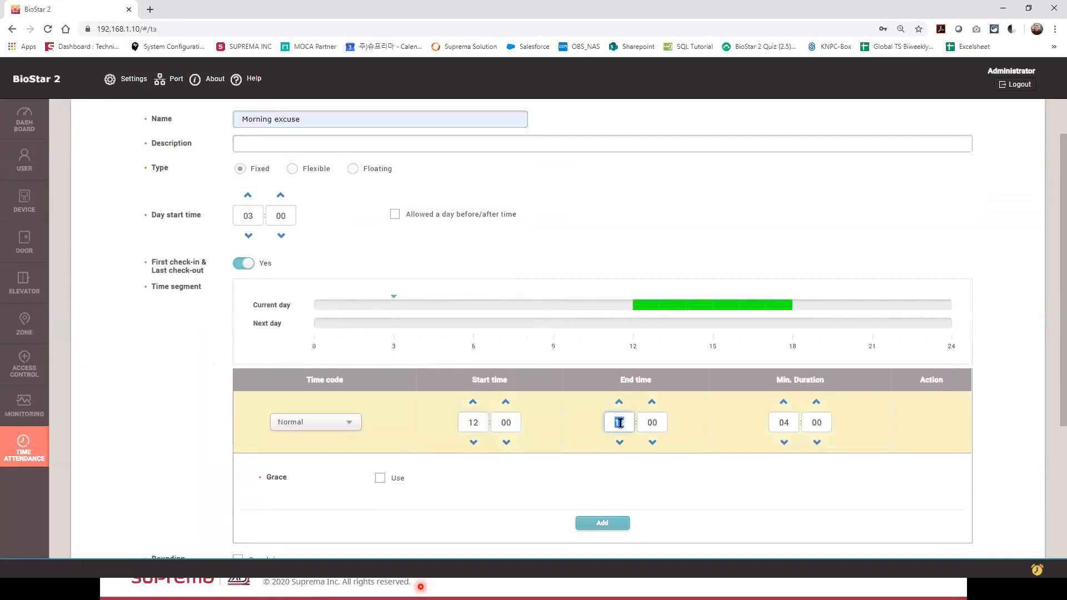
type("21")
left_click(186, 414)
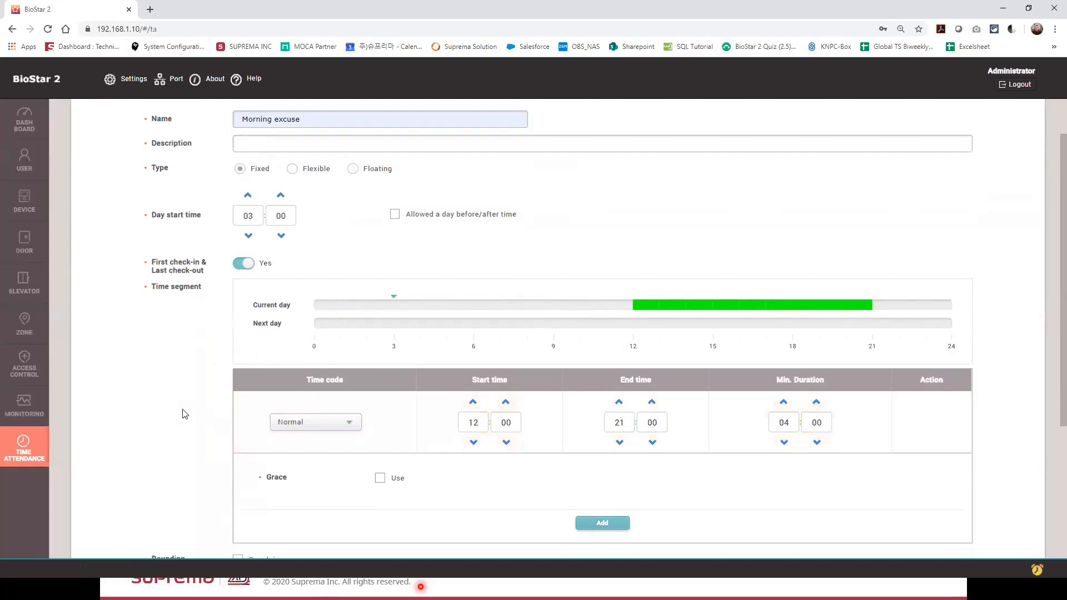
scroll(185, 414, "down", 2)
left_click(617, 414)
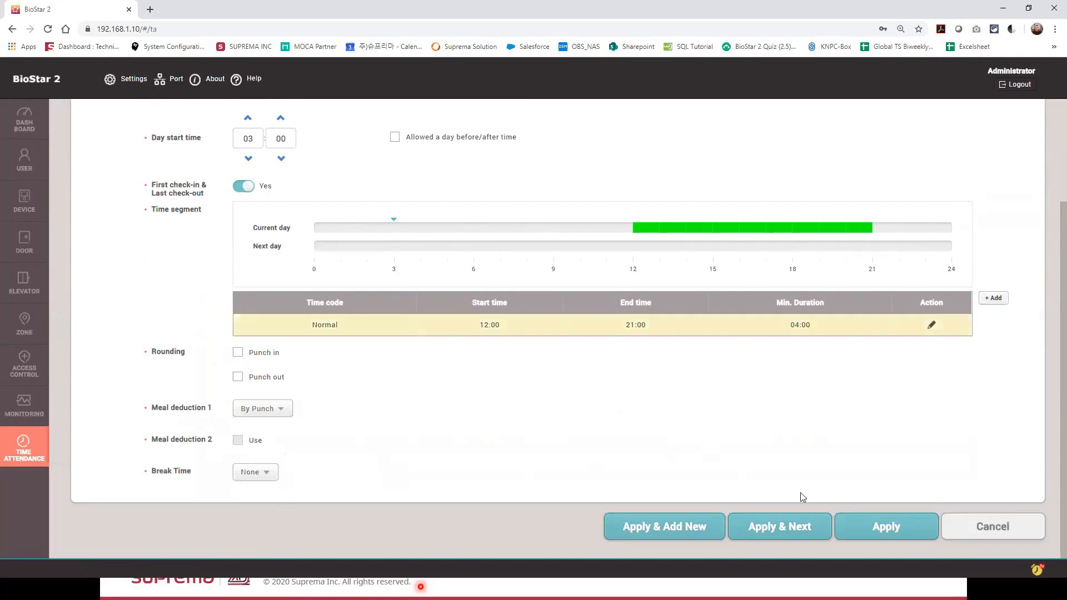
left_click(866, 520)
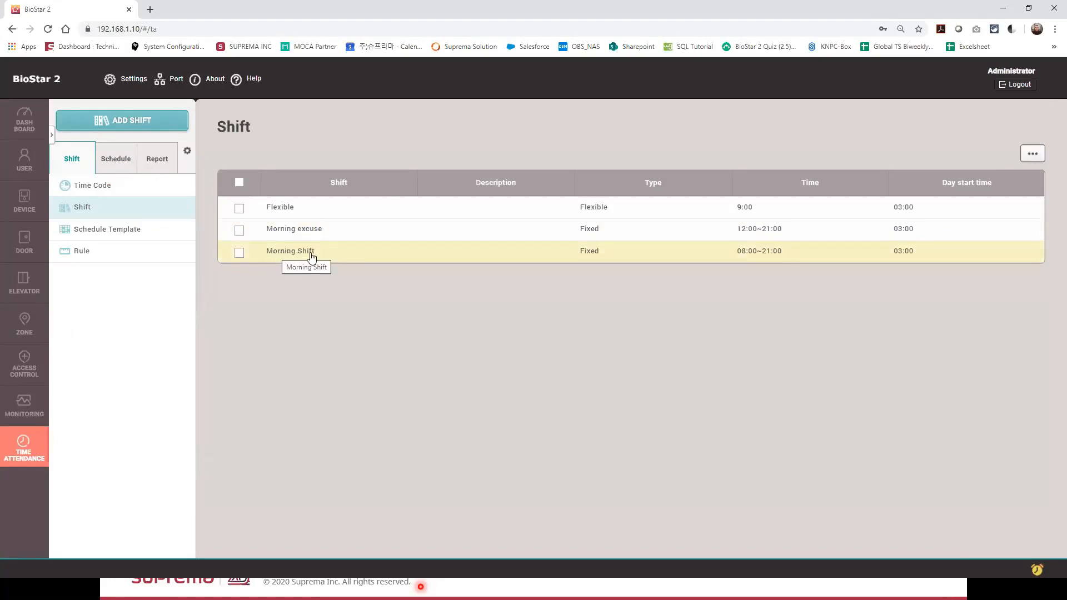
Step: Add a fixed shift named "Night Shift" with day start time 16:00 and First check-in & Last check-out enabled
left_click(143, 123)
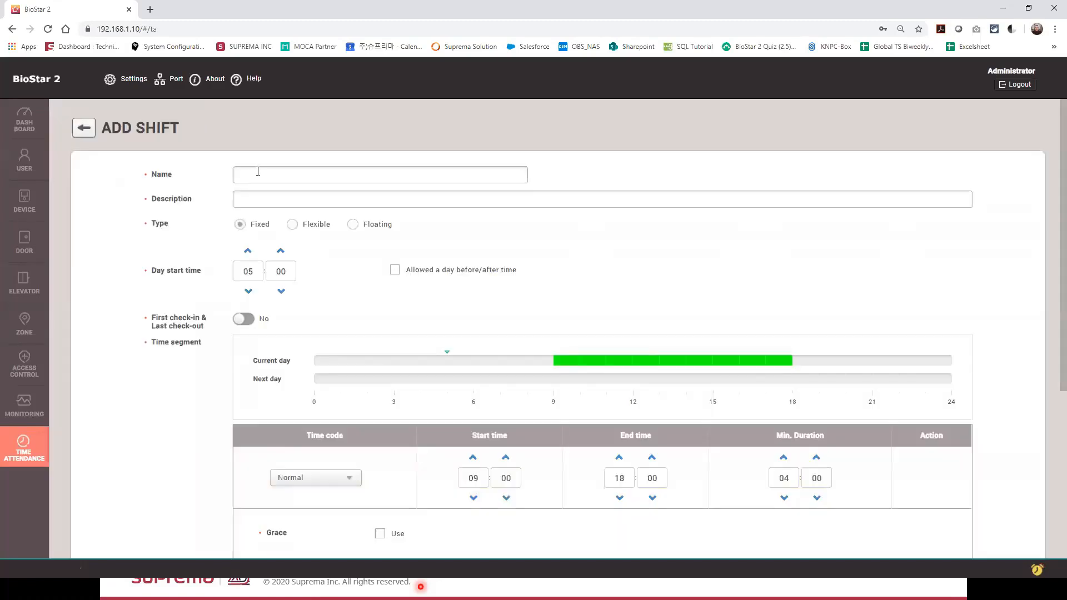
left_click(258, 173)
type("Night Shift")
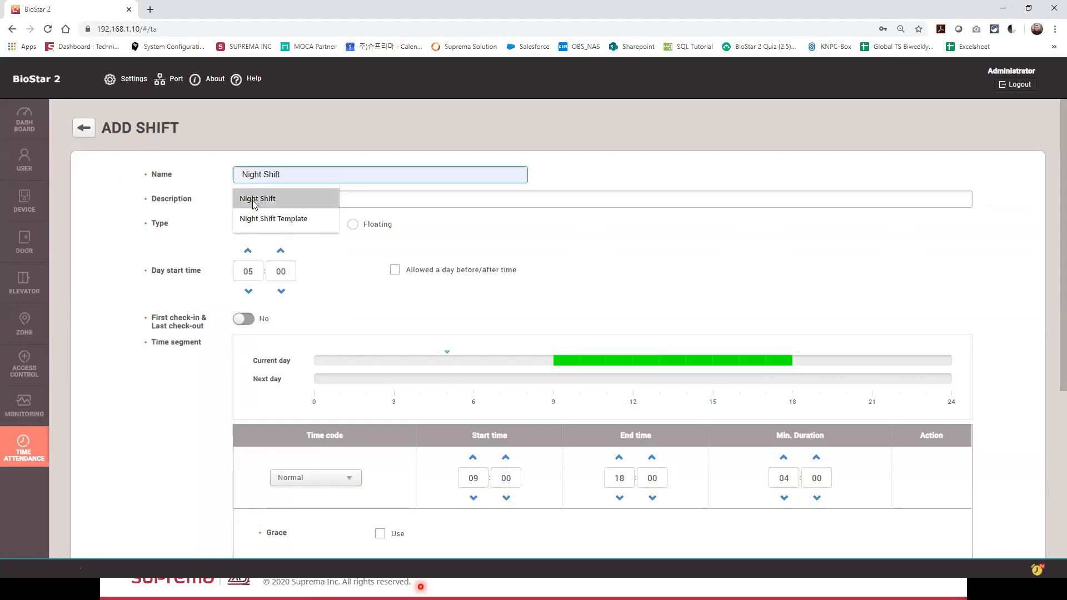
left_click(256, 199)
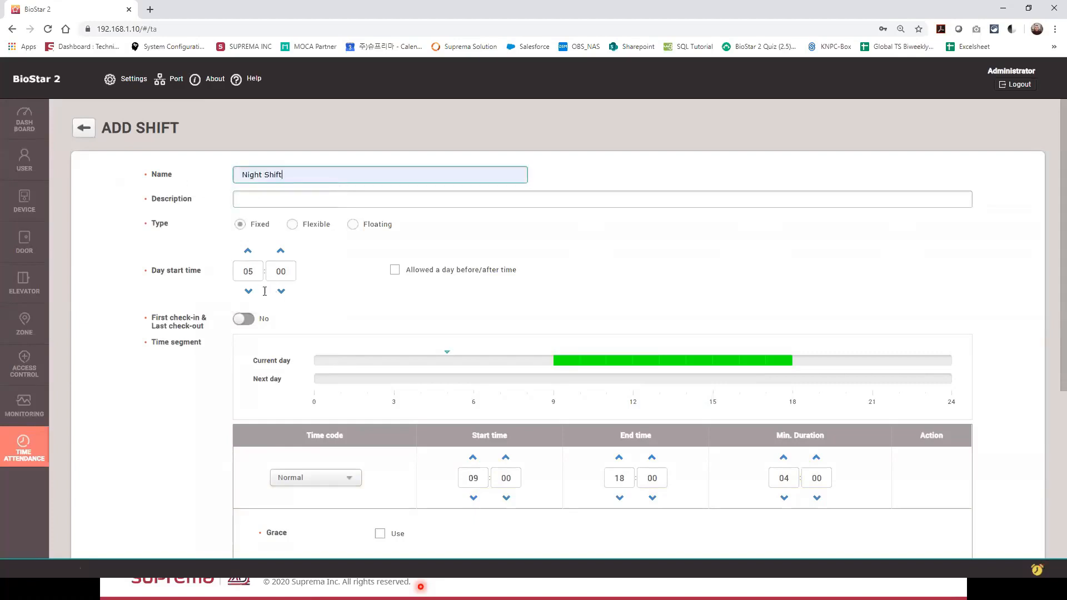
left_click(247, 271)
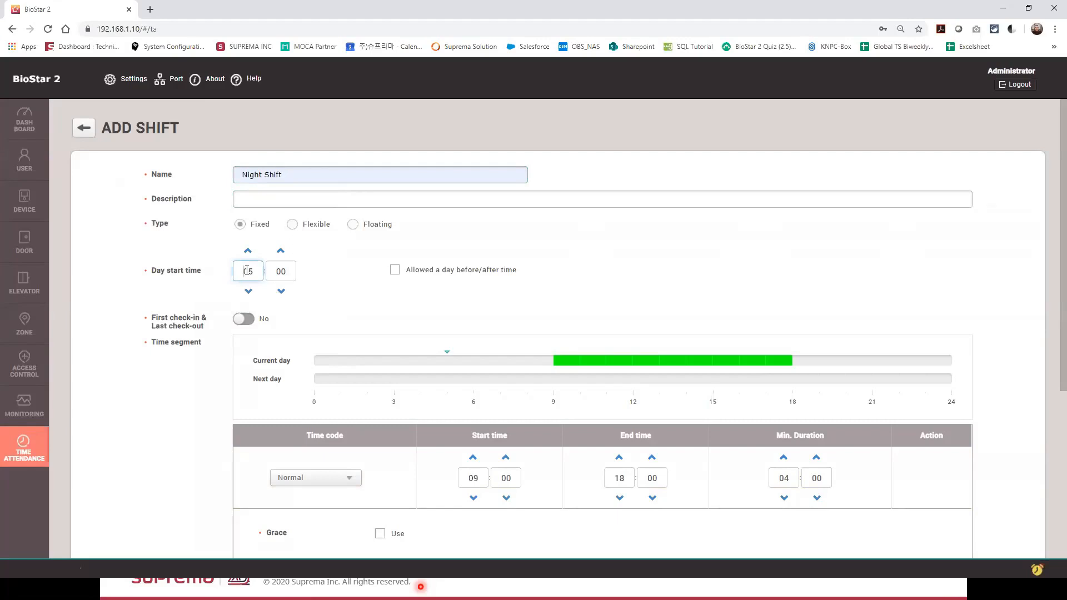
double_click(247, 271)
type("16")
left_click(248, 319)
Step: Add a Normal time segment to the Night Shift from 20:00 to 05:00 the next day
scroll(190, 373, "down", 2)
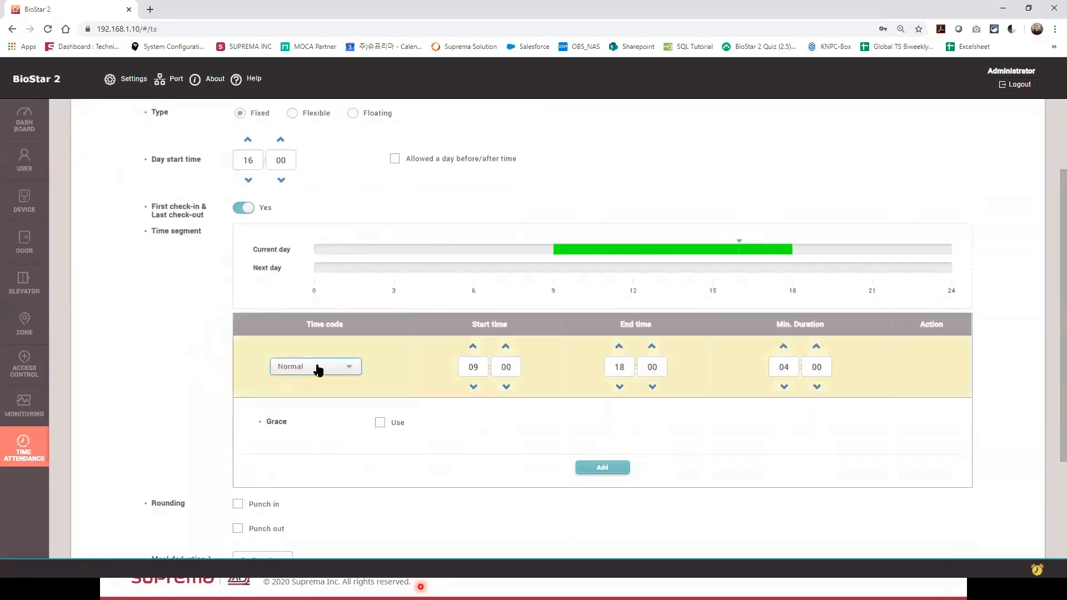
double_click(472, 366)
type("20")
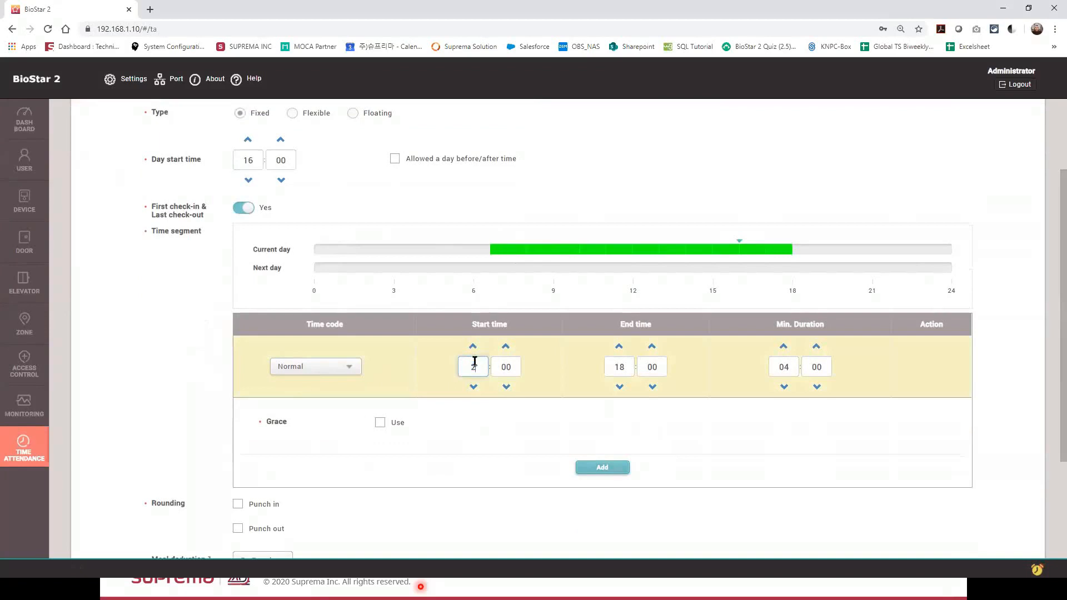
double_click(617, 367)
type("5")
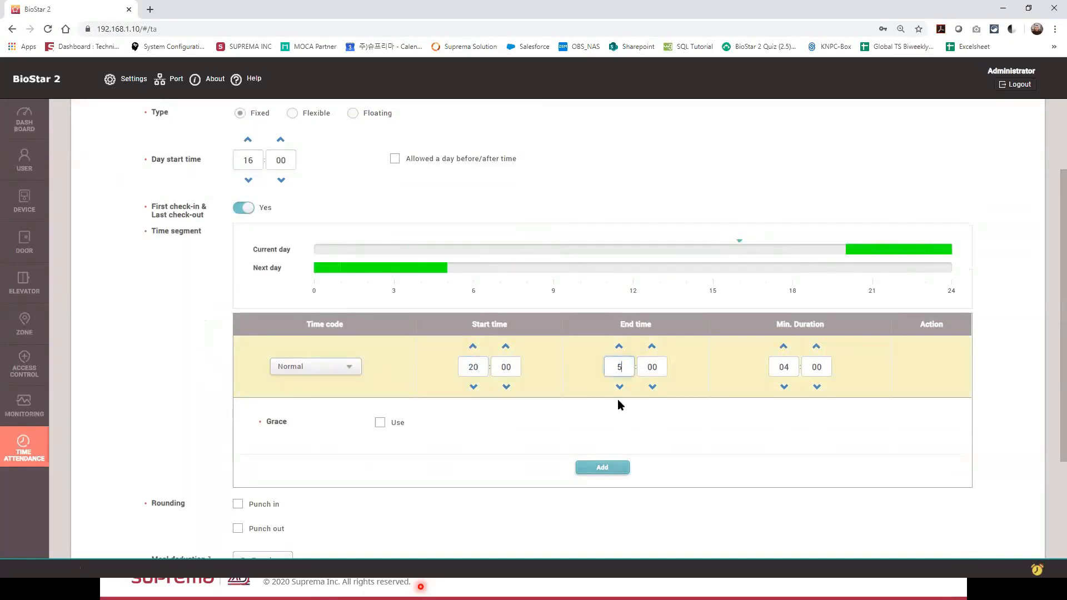
left_click(597, 467)
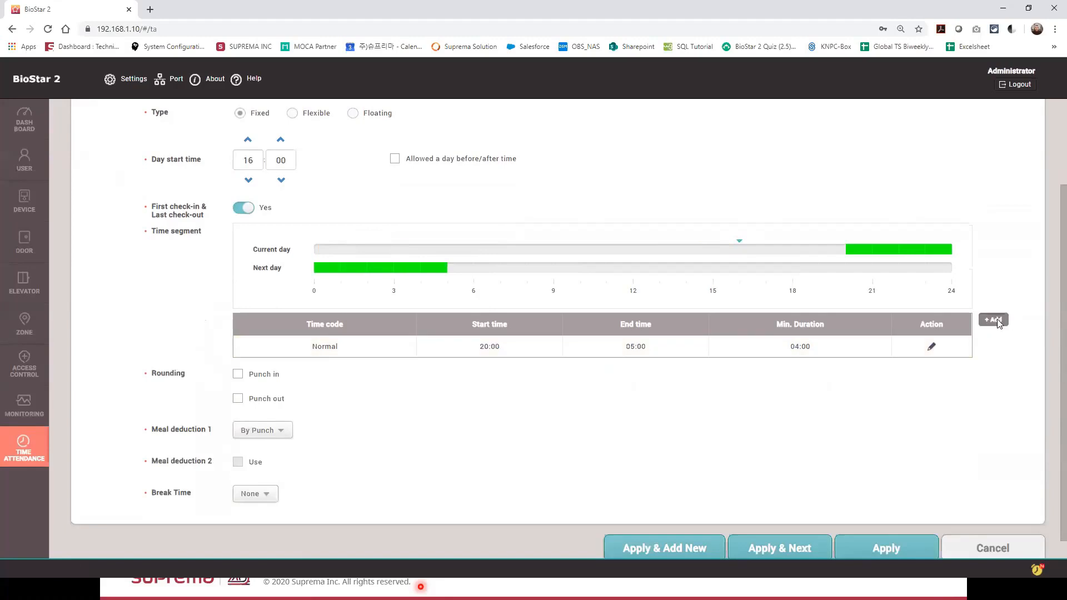
Step: Add an OT x1.5 overtime segment to the Night Shift from 05:00 to 07:00
left_click(993, 320)
left_click(319, 391)
left_click(305, 428)
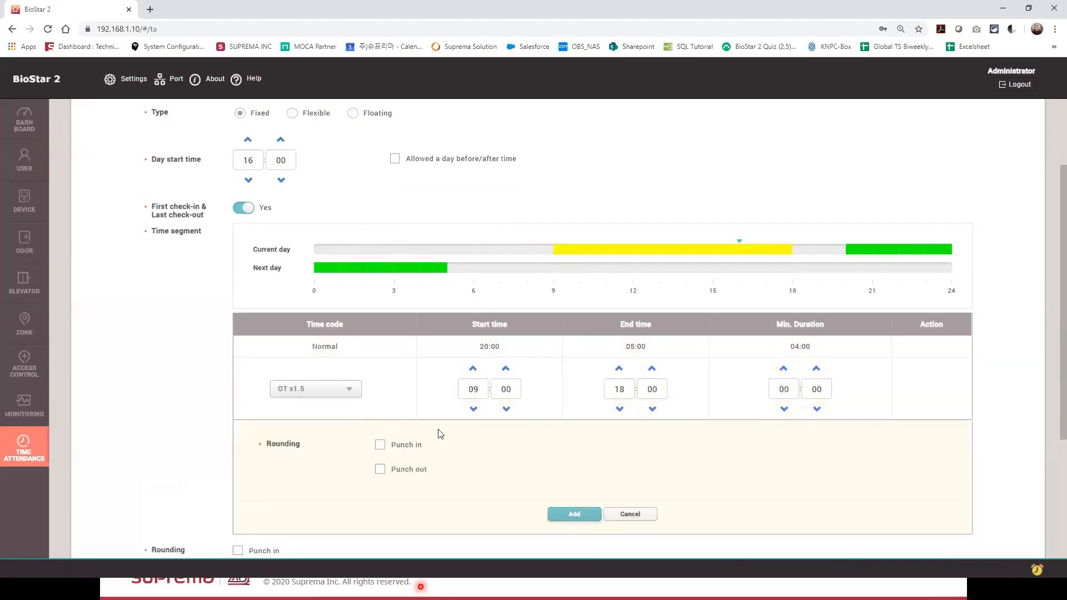
left_click(473, 389)
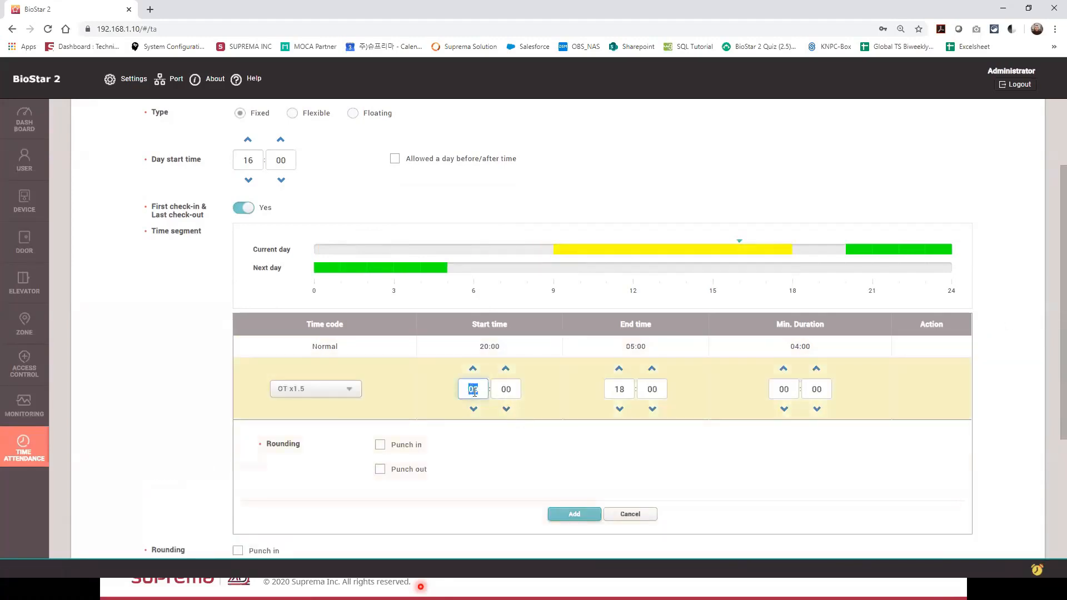
type("5")
left_click(621, 388)
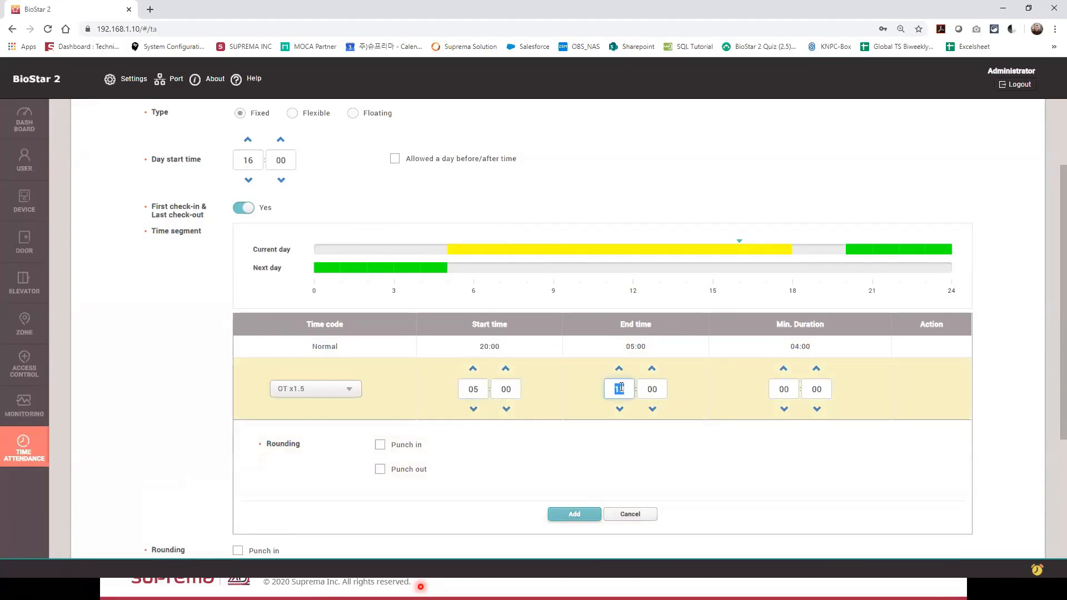
type("7")
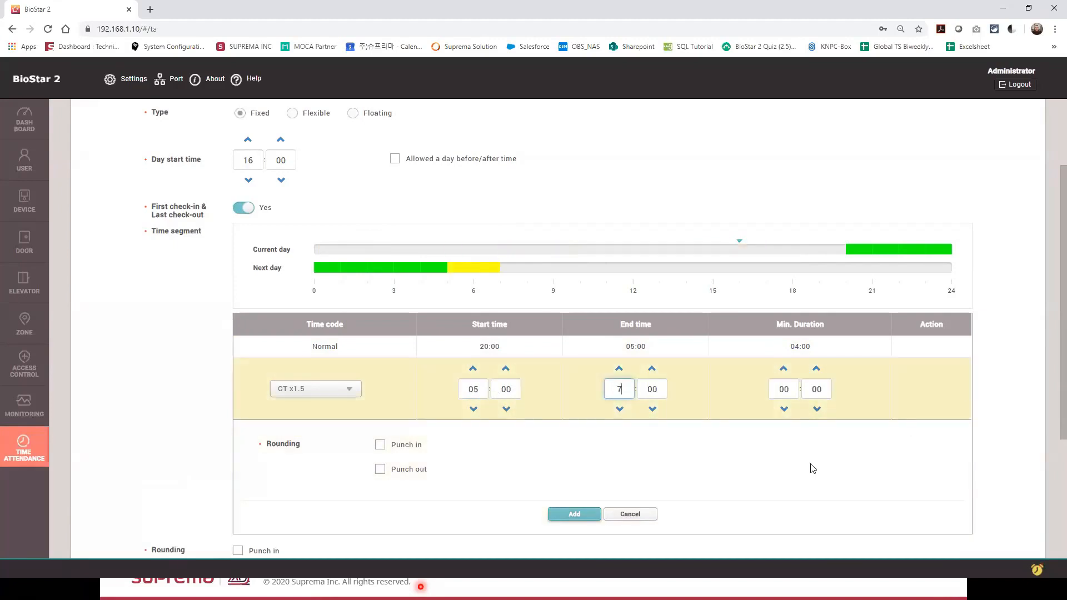
left_click(575, 514)
Step: Add an OT x2 overtime segment to the Night Shift from 07:00 to 09:00
left_click(994, 322)
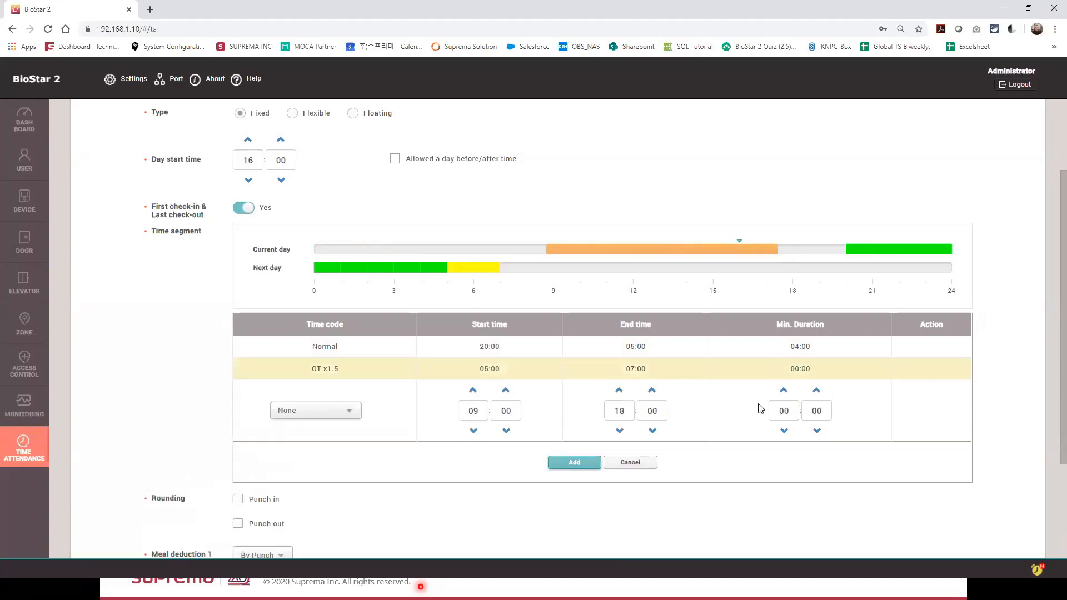
left_click(327, 412)
left_click(316, 465)
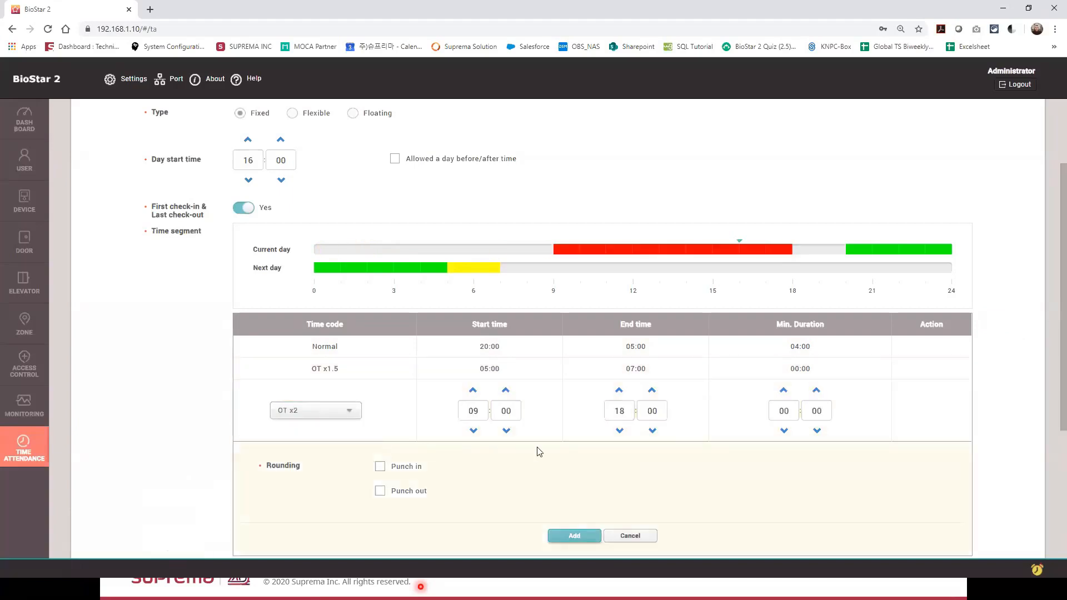
double_click(480, 410)
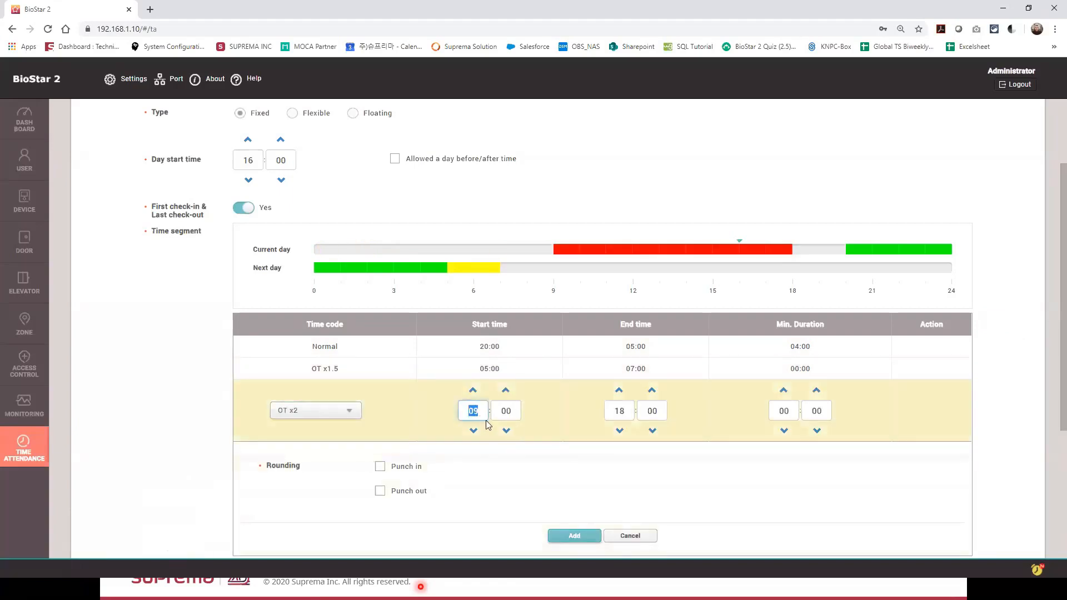
type("7")
double_click(620, 411)
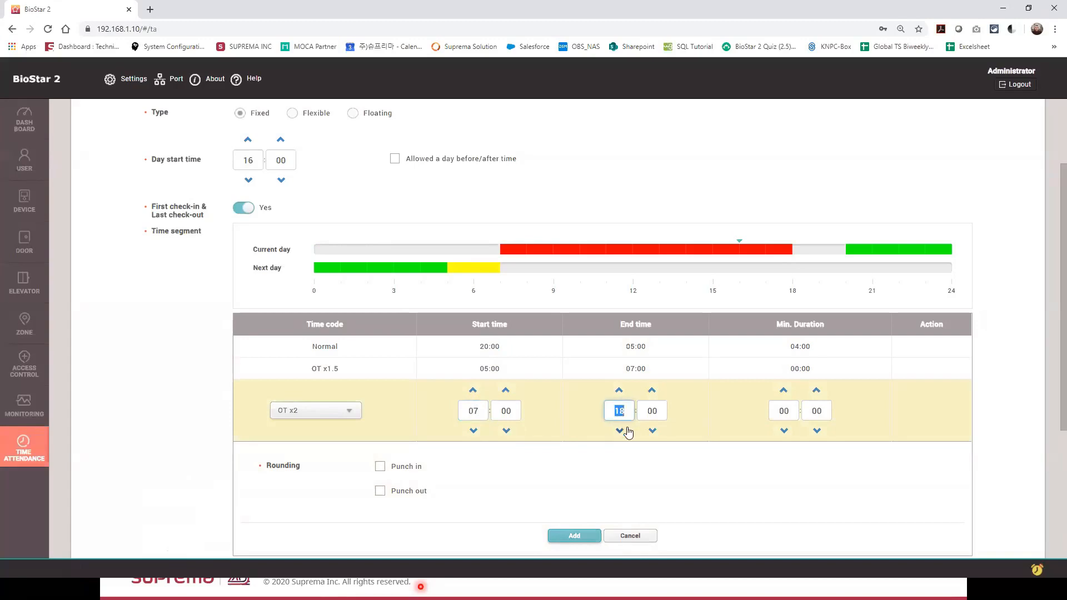
type("9")
left_click(578, 469)
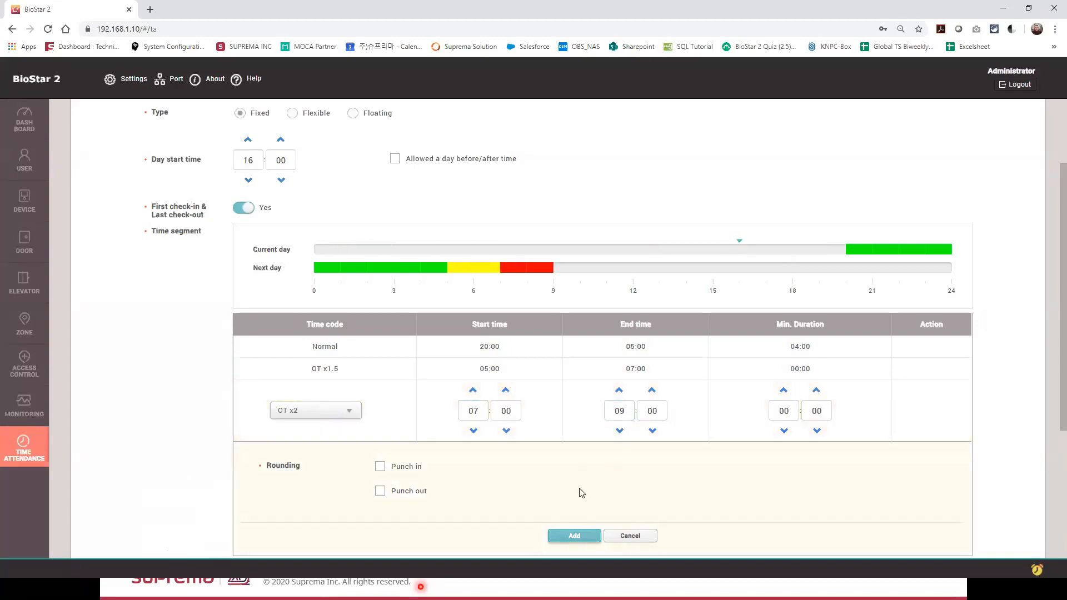
left_click(572, 535)
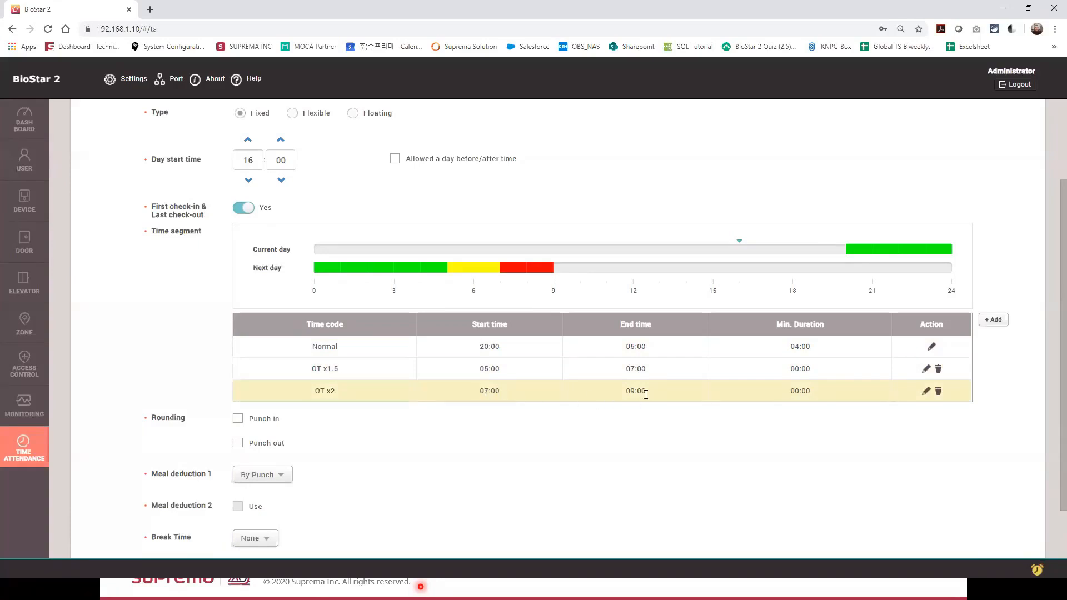
Step: Save the Night Shift and open the Morning Shift from the shift list
scroll(512, 406, "down", 2)
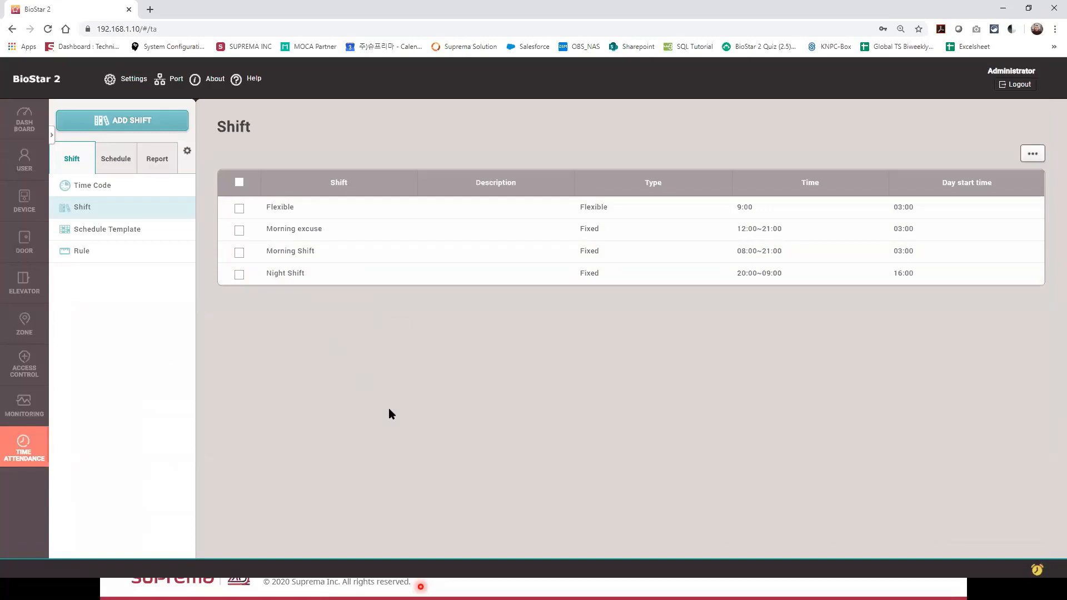
left_click(421, 587)
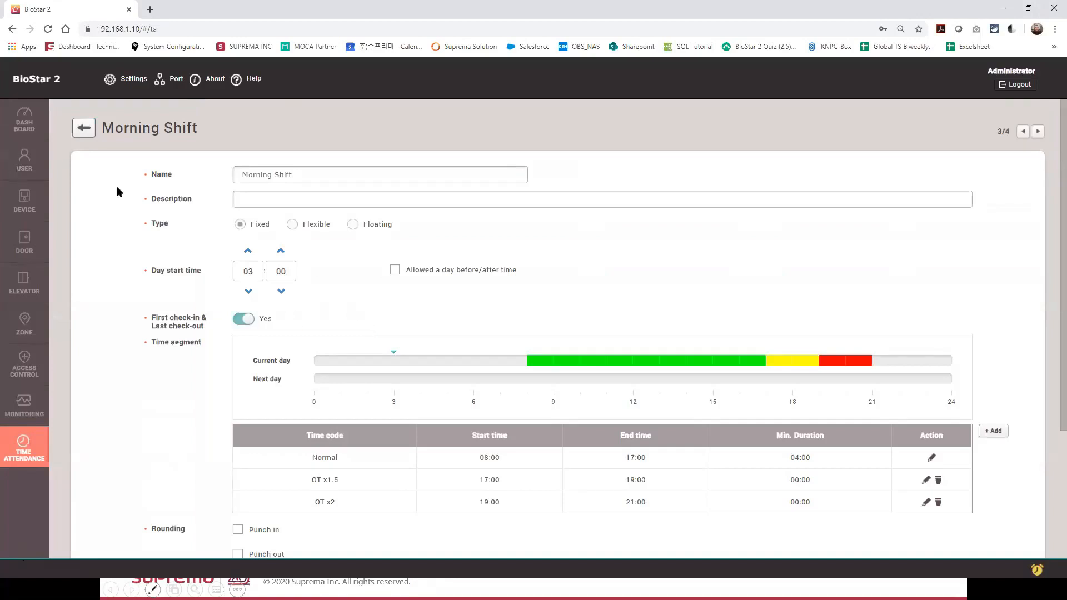
Step: Examine the T&A mode and T&A Required settings of the registered FaceStation 2 device in the time attendance settings
left_click(83, 130)
left_click(187, 153)
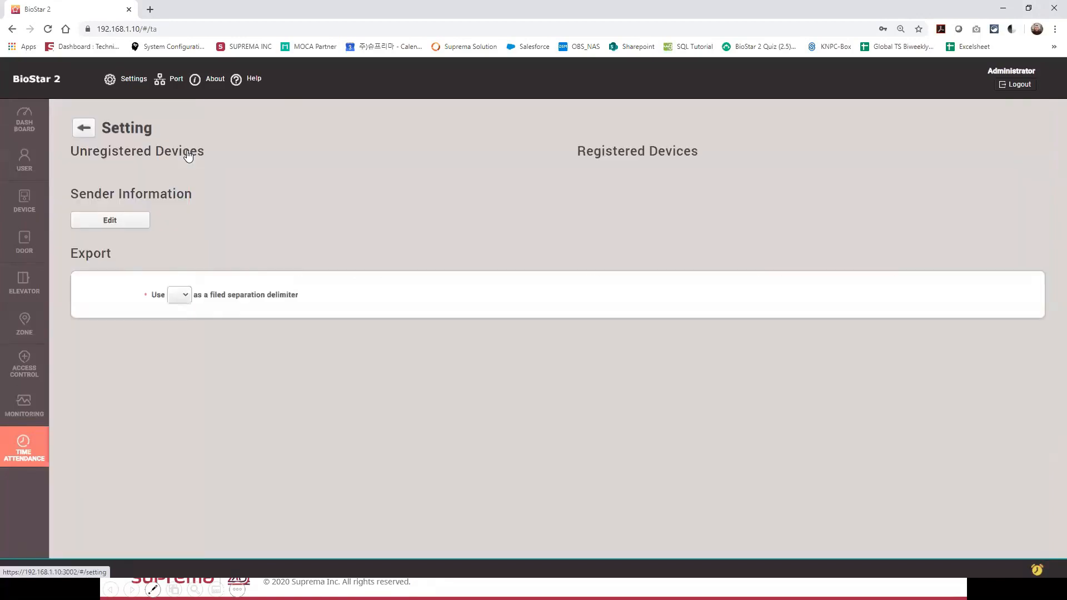
left_click(649, 232)
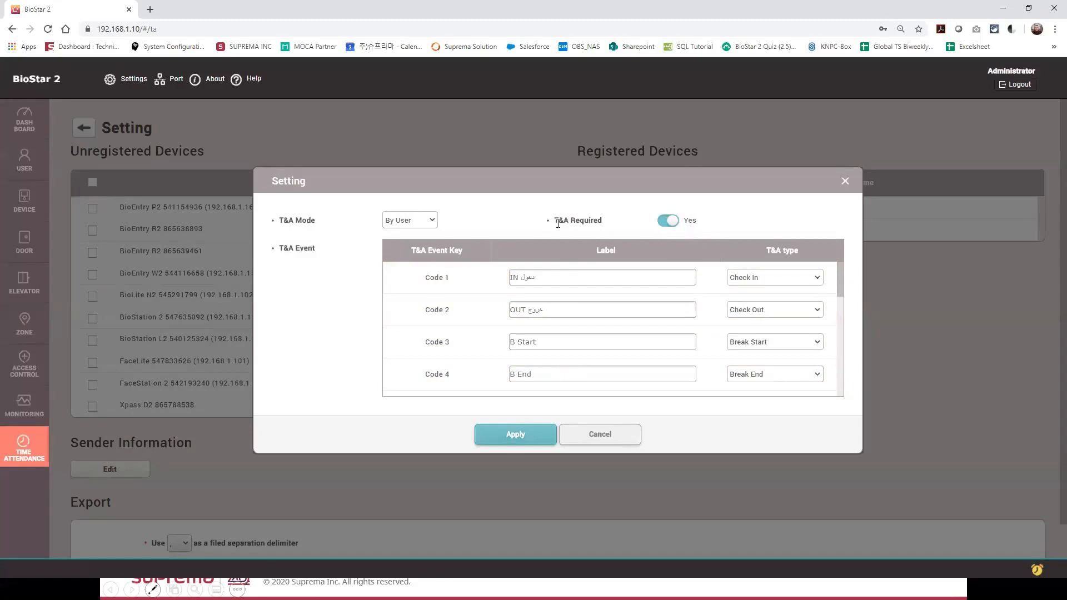
left_click_drag(552, 221, 606, 222)
left_click(527, 429)
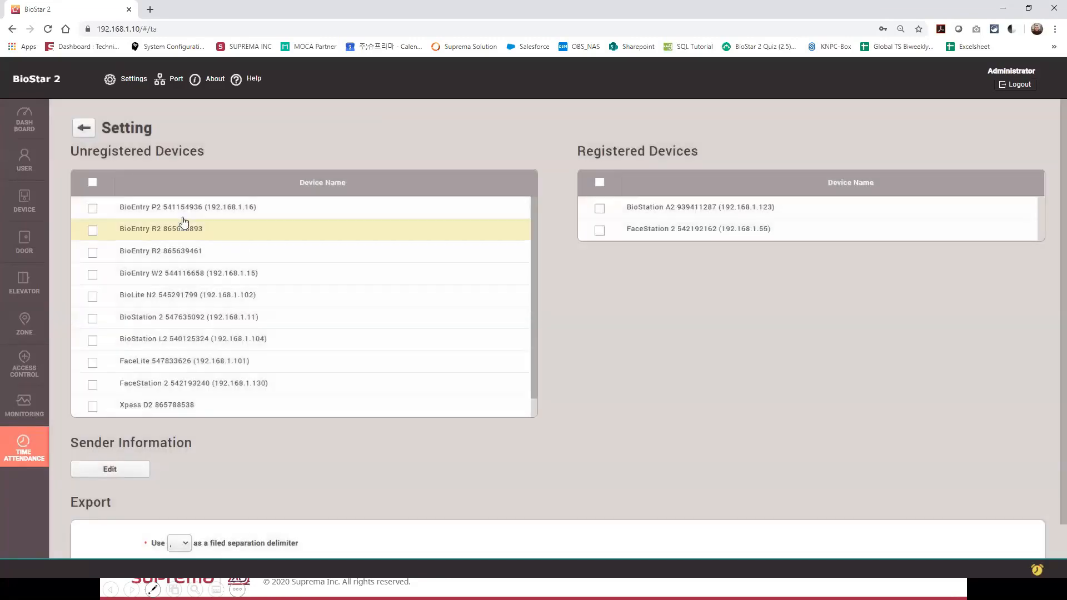
left_click(89, 130)
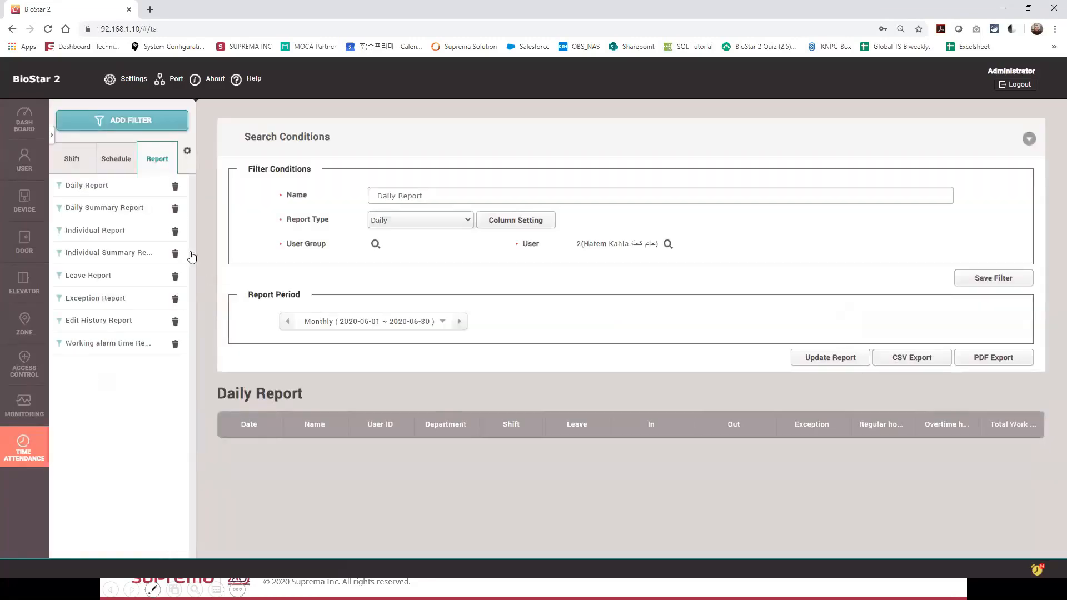
Step: Open the Morning Shift from the list of shifts
left_click(72, 160)
left_click(95, 216)
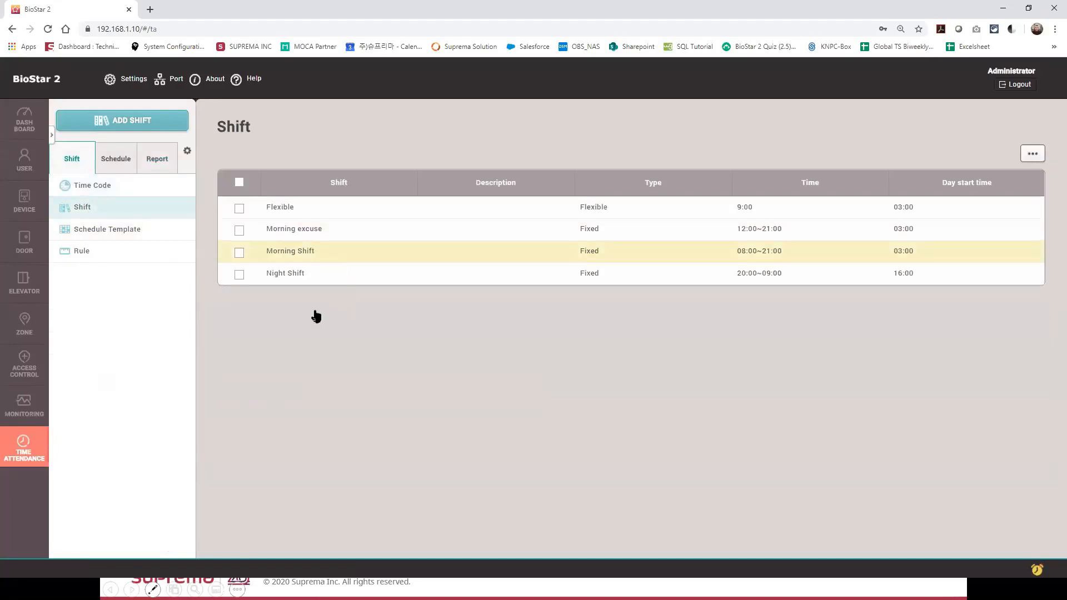
left_click(311, 253)
Step: Switch the Morning Shift's First check-in & Last check-out option off and back on
left_click(245, 319)
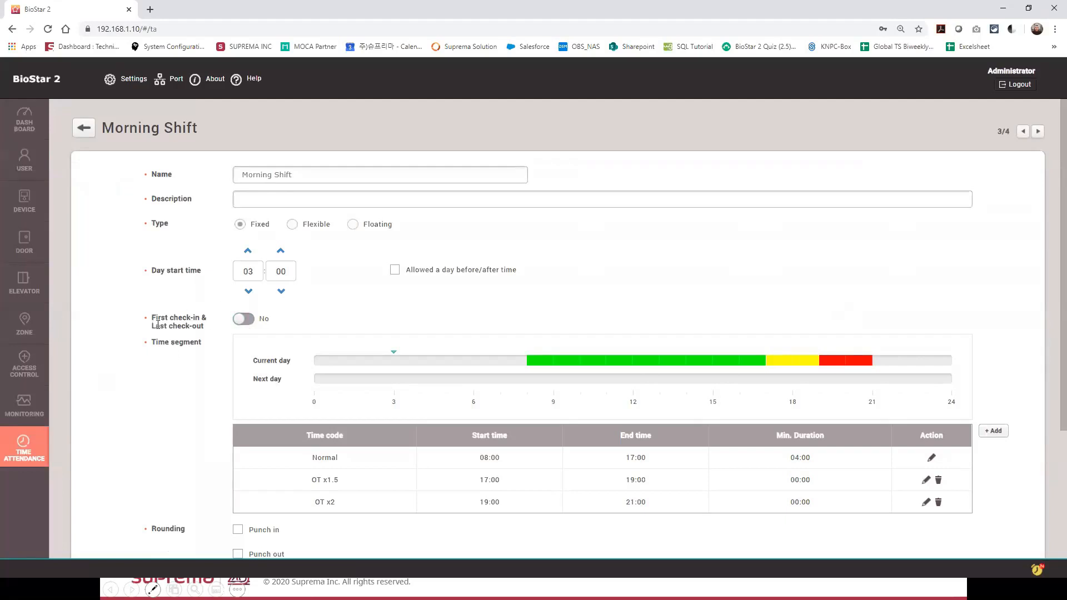
left_click_drag(153, 326, 250, 326)
left_click(239, 322)
Step: Examine the day start time of the Morning Shift in relation to its time segments
left_click(254, 271)
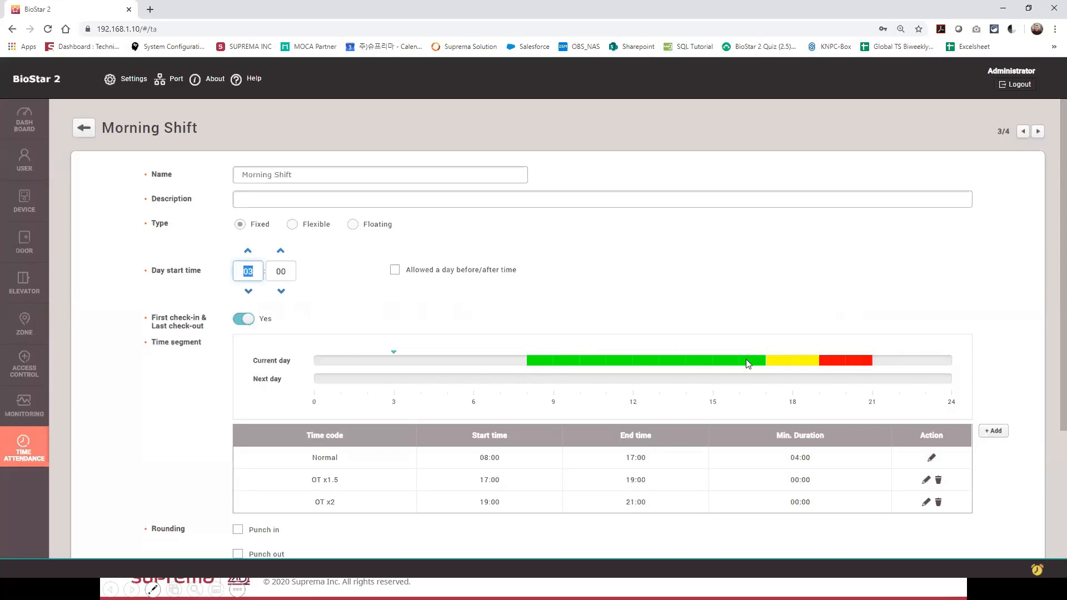
left_click(246, 272)
left_click_drag(243, 273, 256, 275)
Step: Switch from the browser back to the presentation and advance past the Schedule example slide
key("alt+Tab")
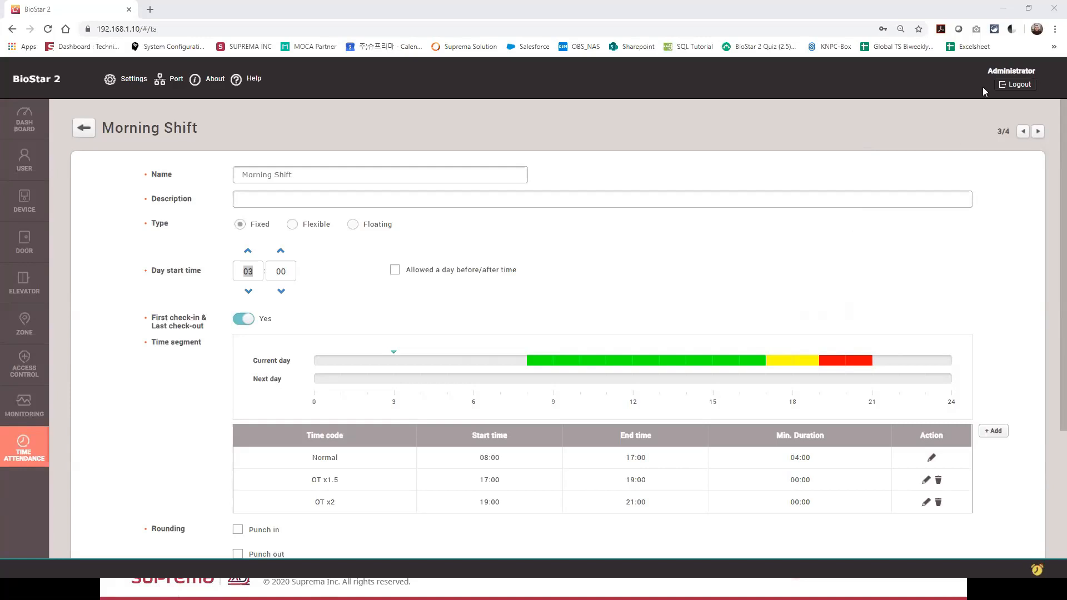
left_click(1003, 8)
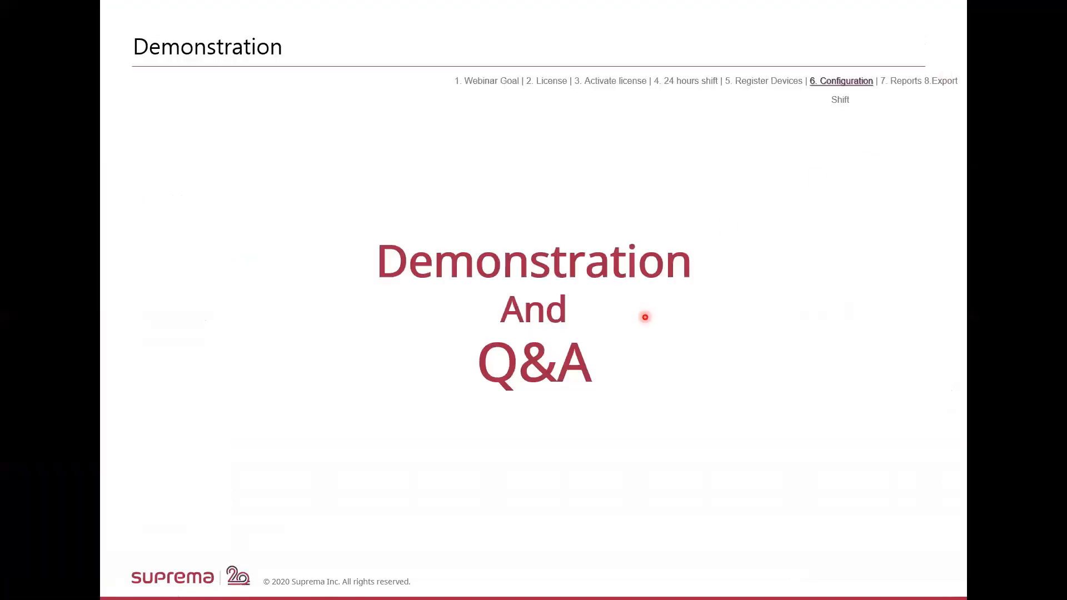
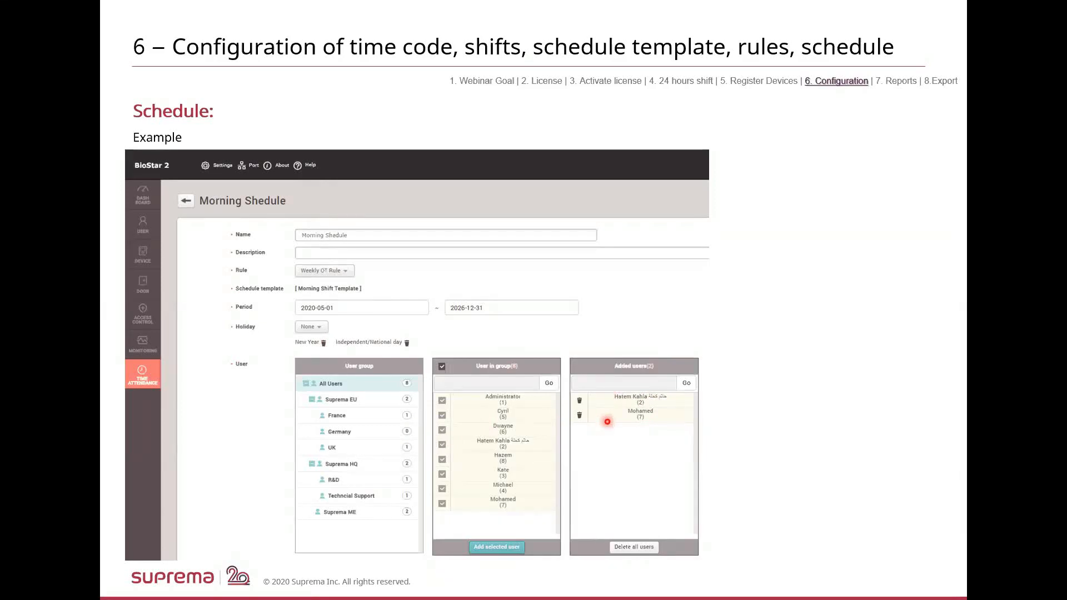
key("Right")
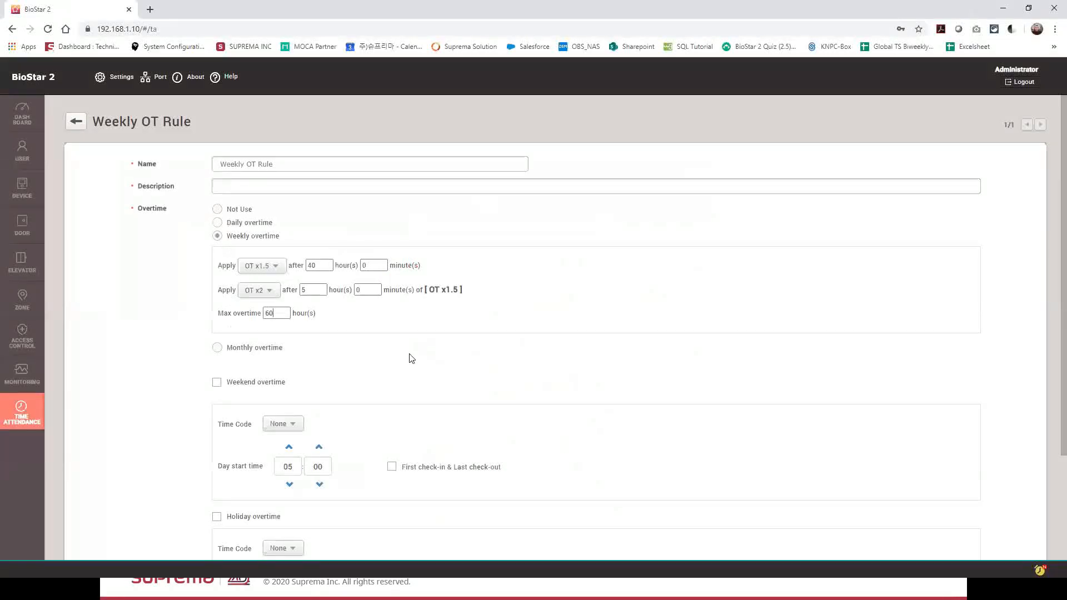
Step: Save the Weekly OT Rule with its weekly overtime settings
scroll(411, 359, "down", 3)
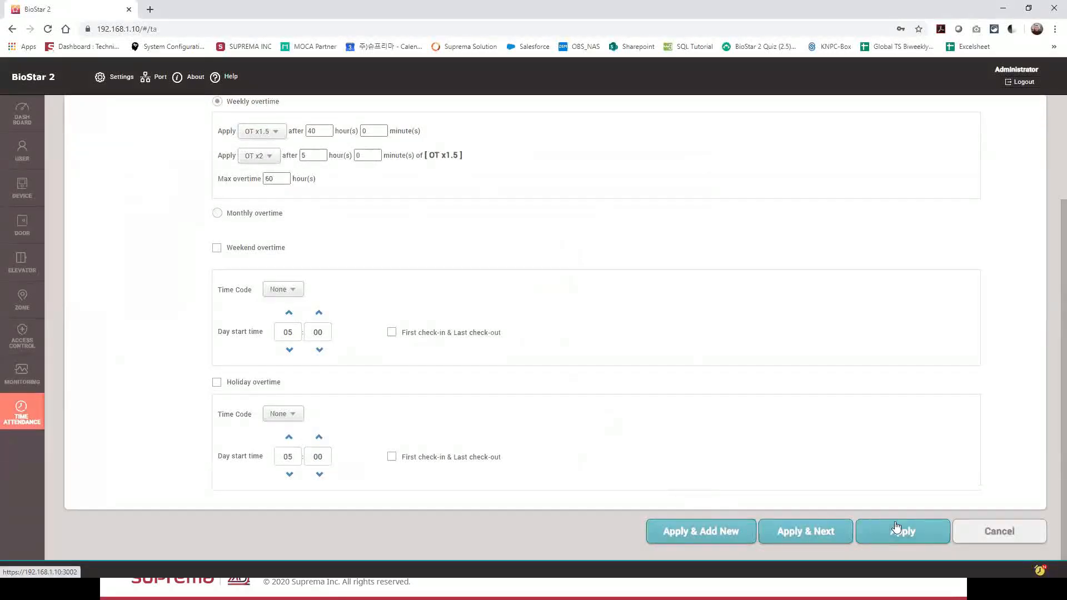
left_click(902, 531)
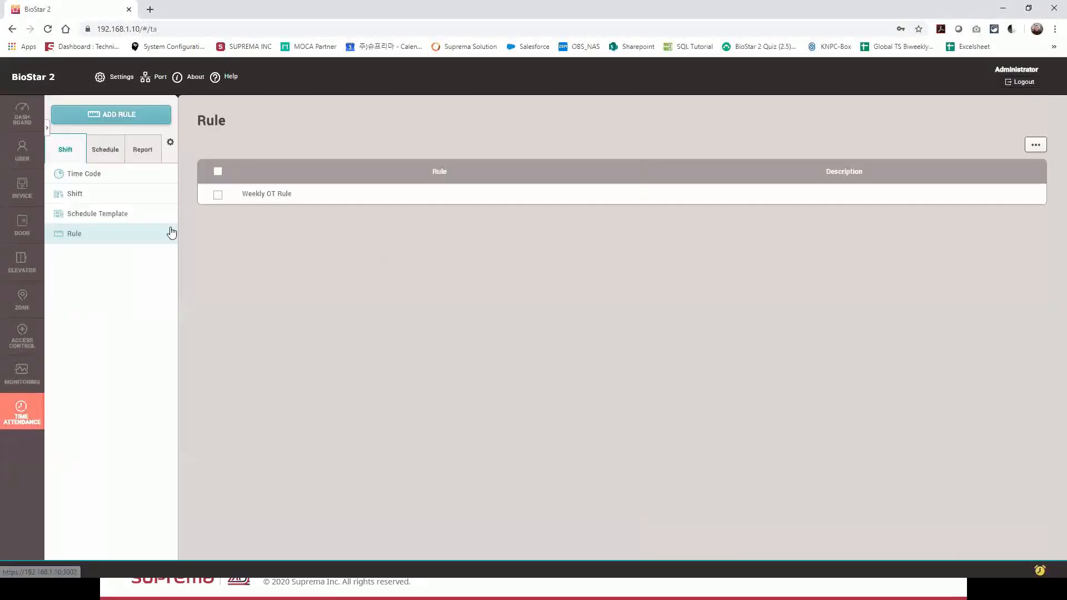
Step: Add a new time attendance schedule and name it Morning Schedule
left_click(104, 150)
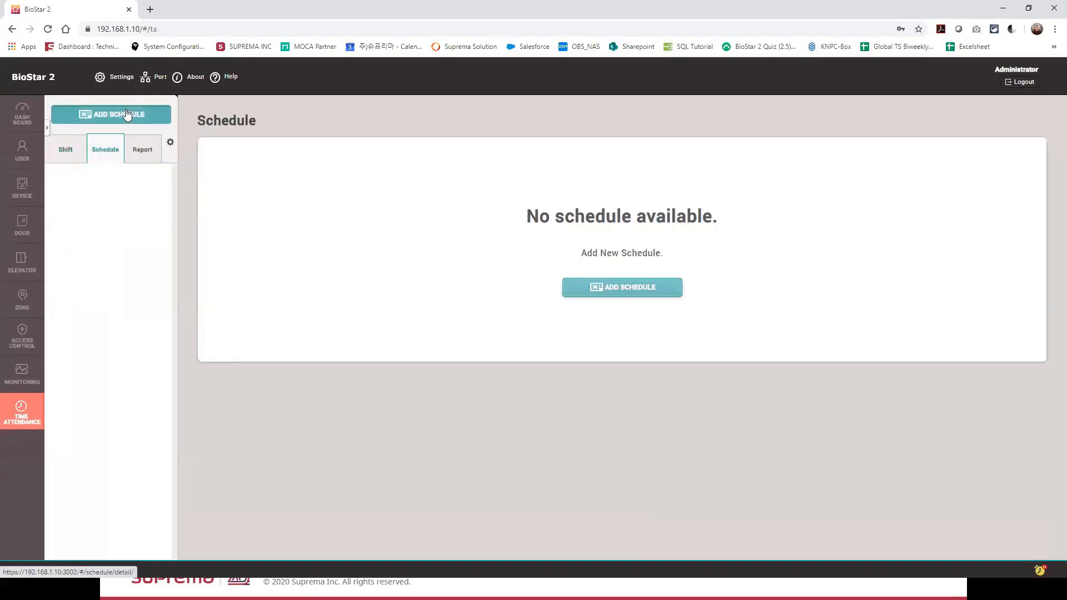
left_click(103, 114)
left_click(228, 161)
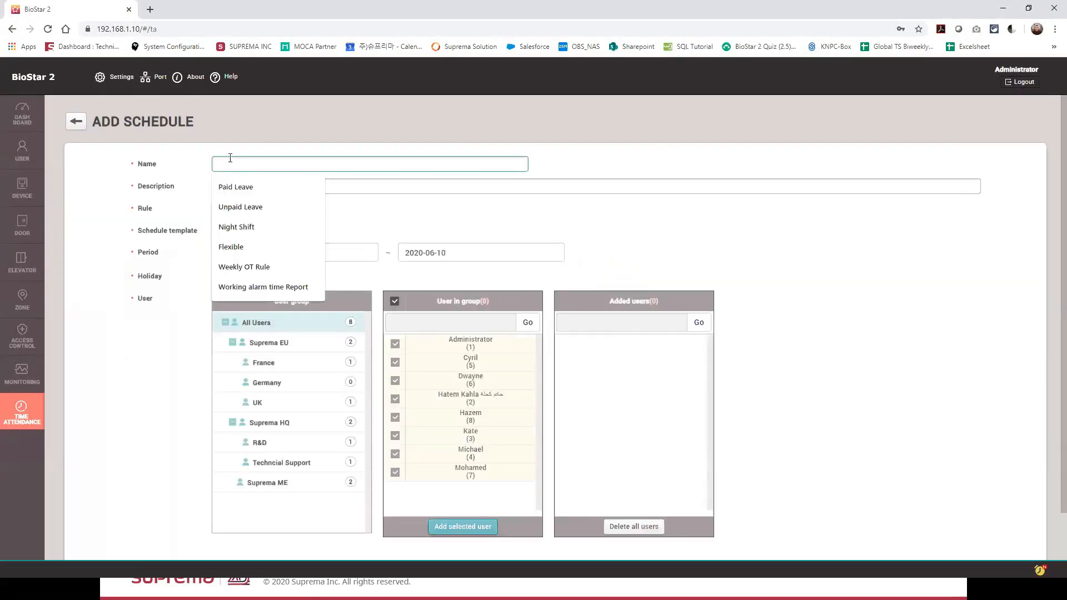
type("Mo")
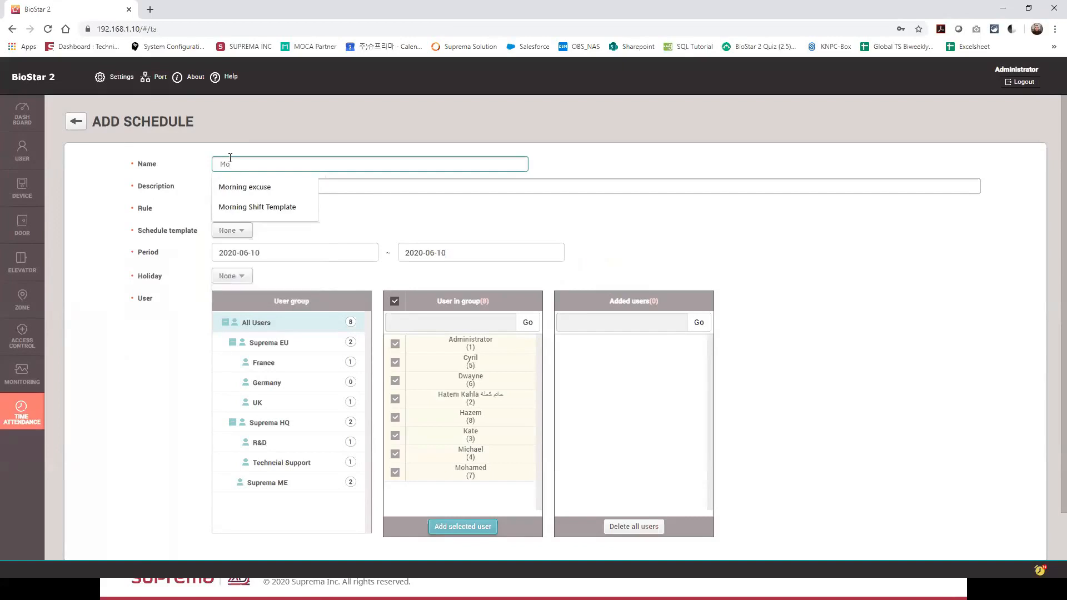
type("rning Schedule")
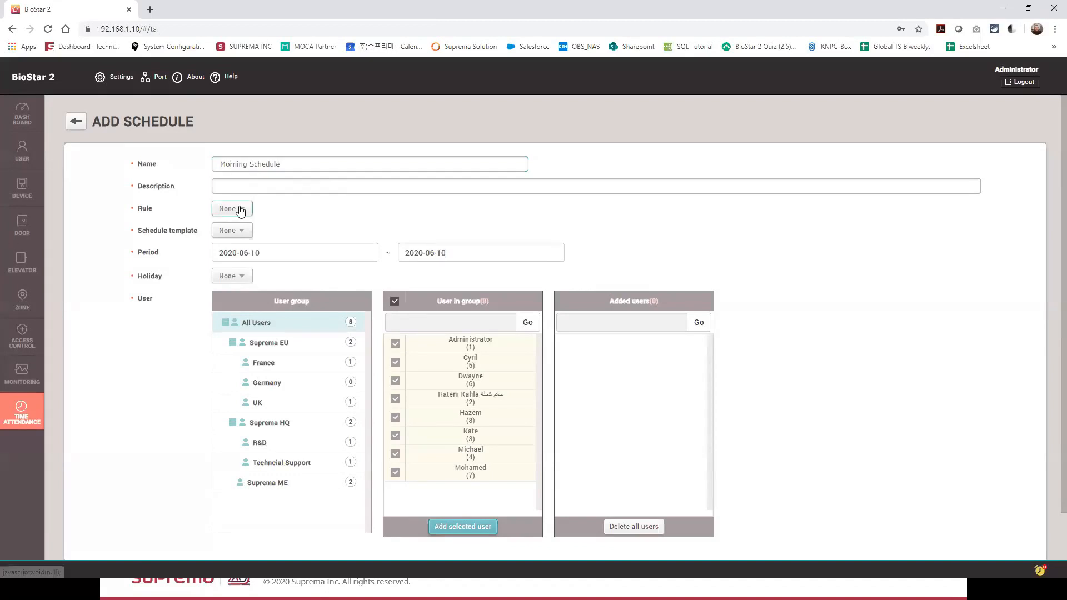
Step: Assign the Morning Shift Template as the schedule template of the new schedule
left_click(240, 209)
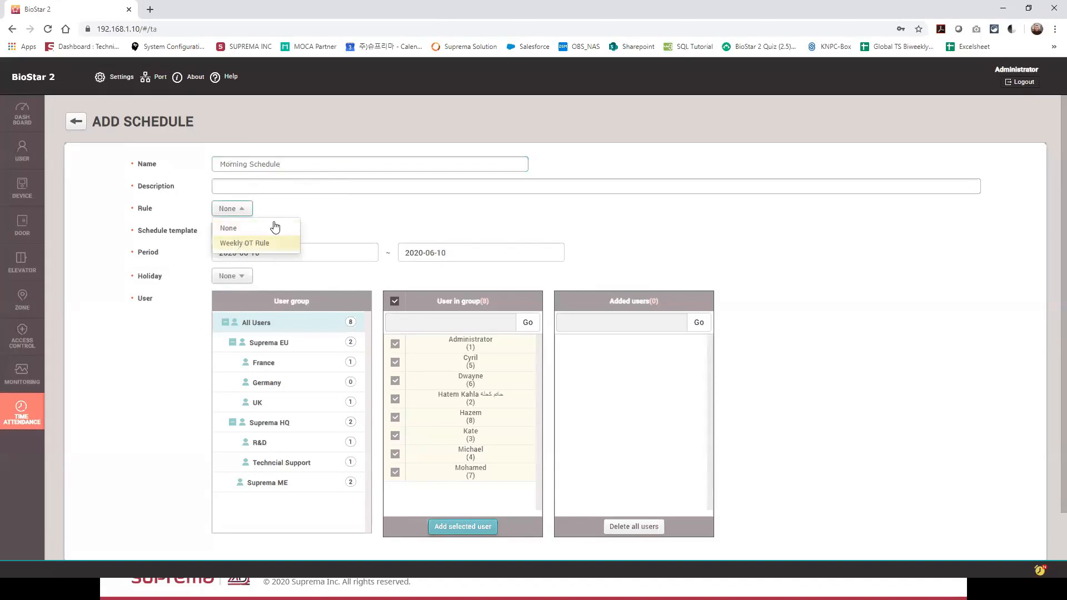
left_click(319, 208)
left_click(240, 231)
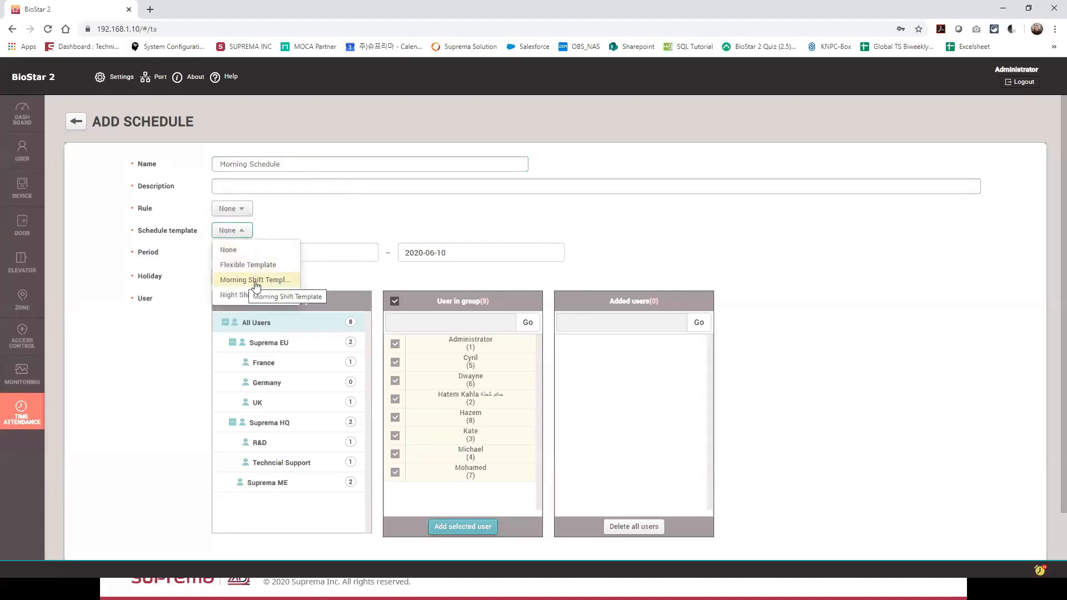
left_click(253, 281)
Step: Set the start date of the schedule's period to 2020-05-01
left_click(240, 253)
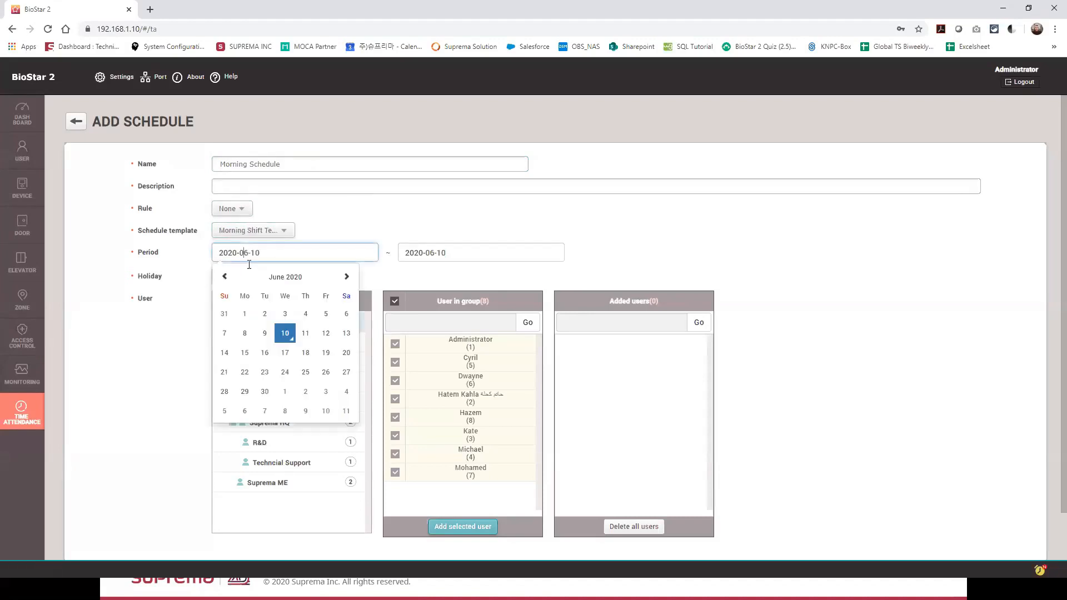
left_click(278, 281)
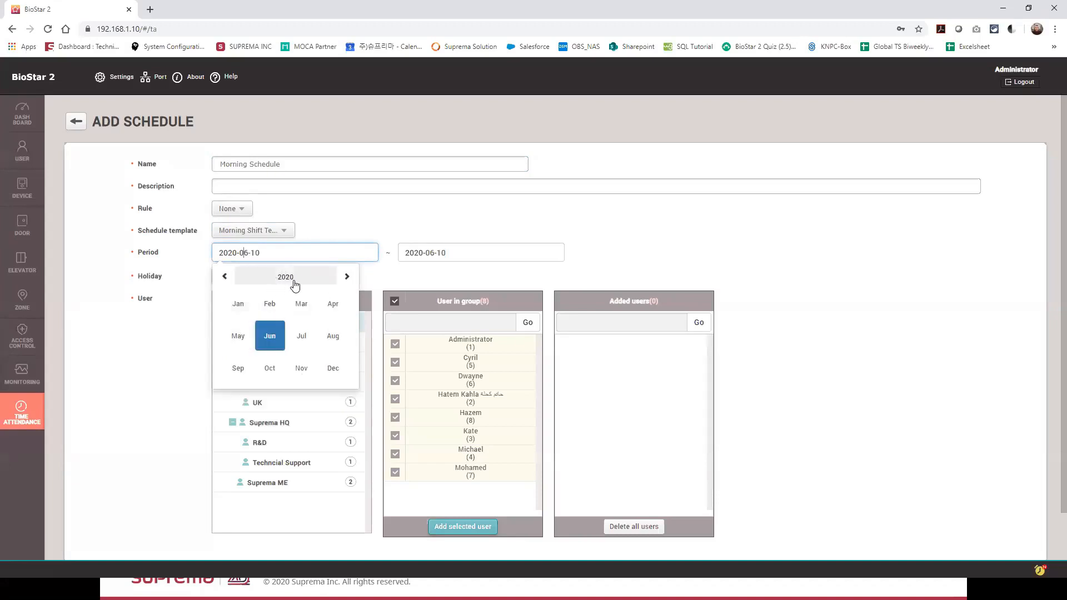
left_click(278, 277)
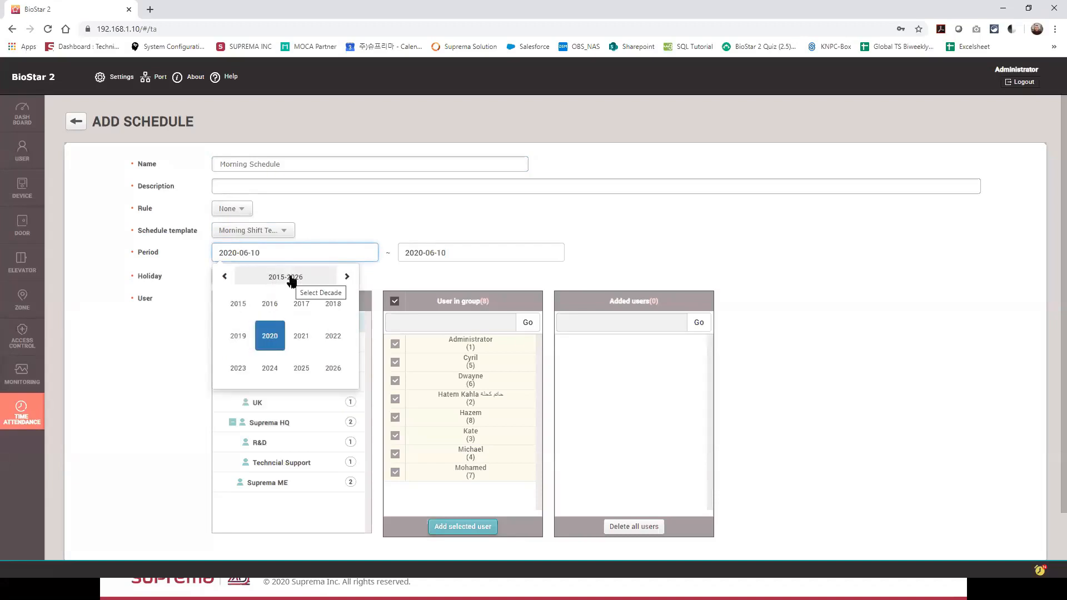
left_click(285, 277)
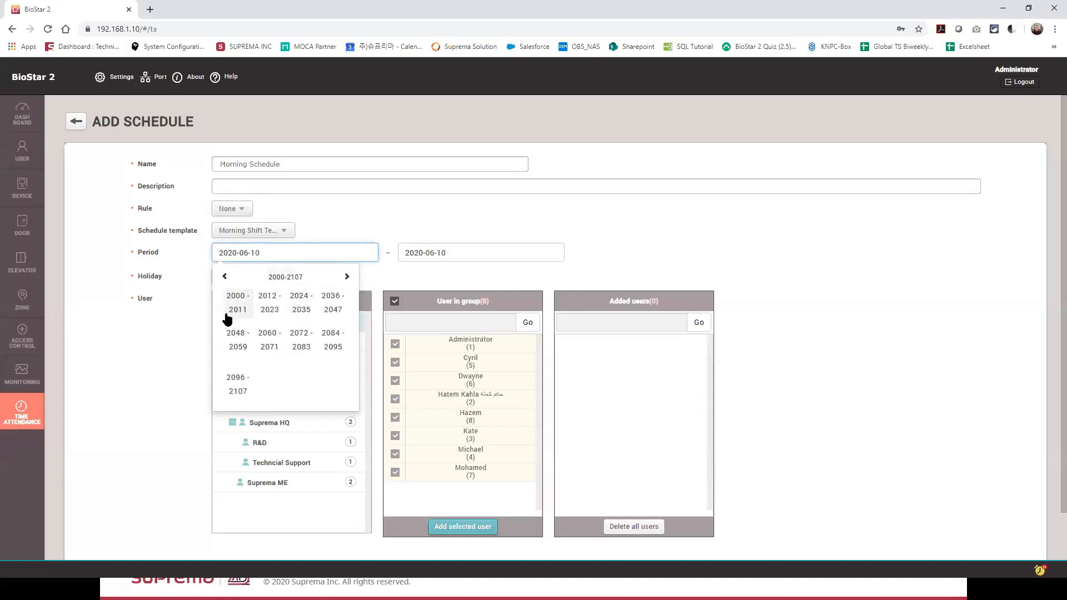
left_click(273, 311)
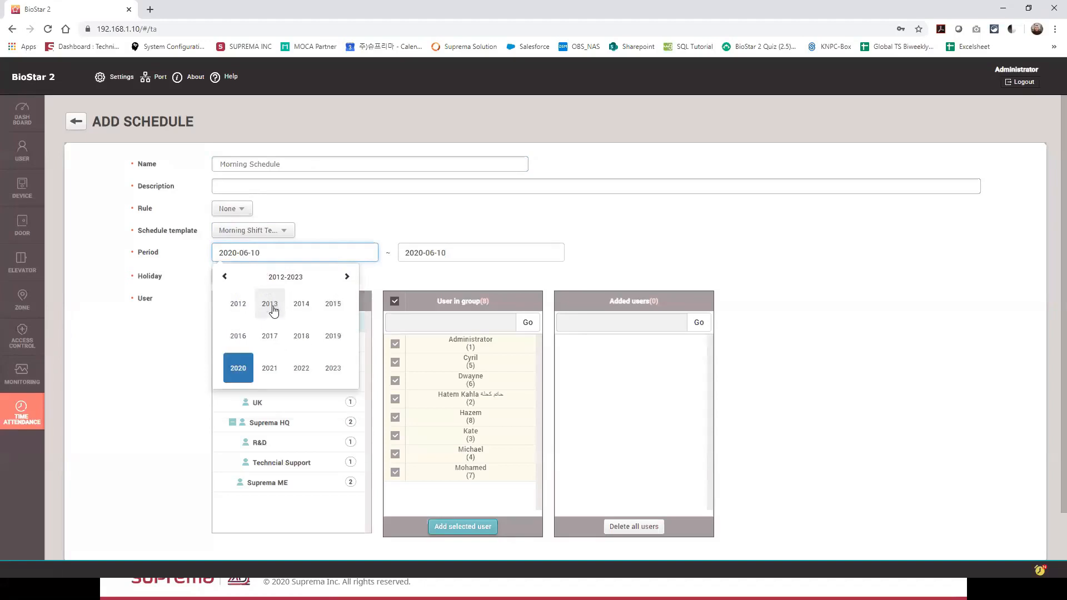
left_click(241, 373)
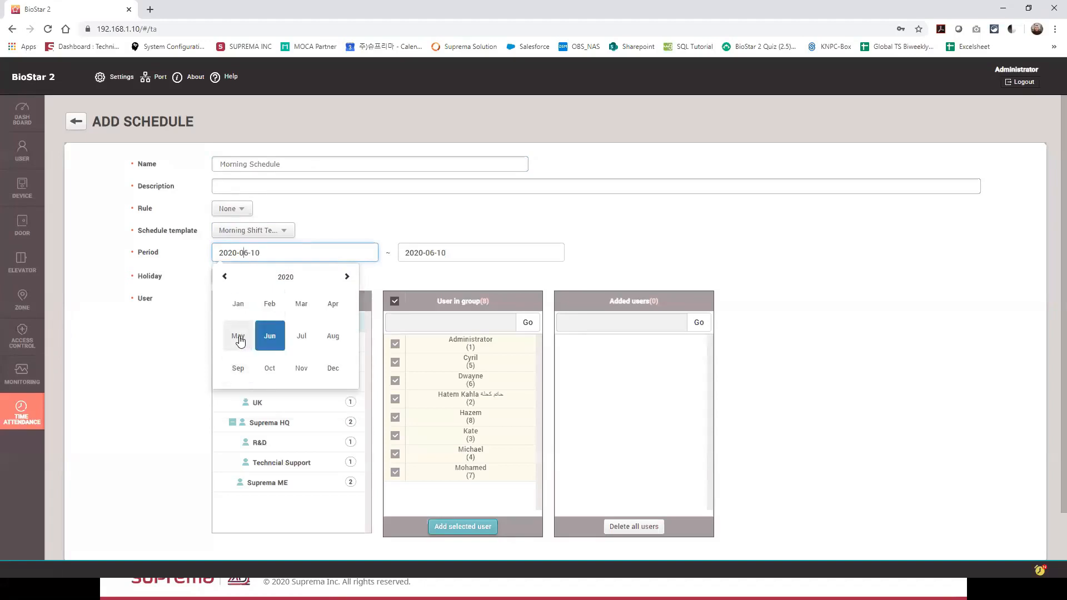
left_click(238, 336)
left_click(325, 314)
left_click_drag(264, 252, 221, 254)
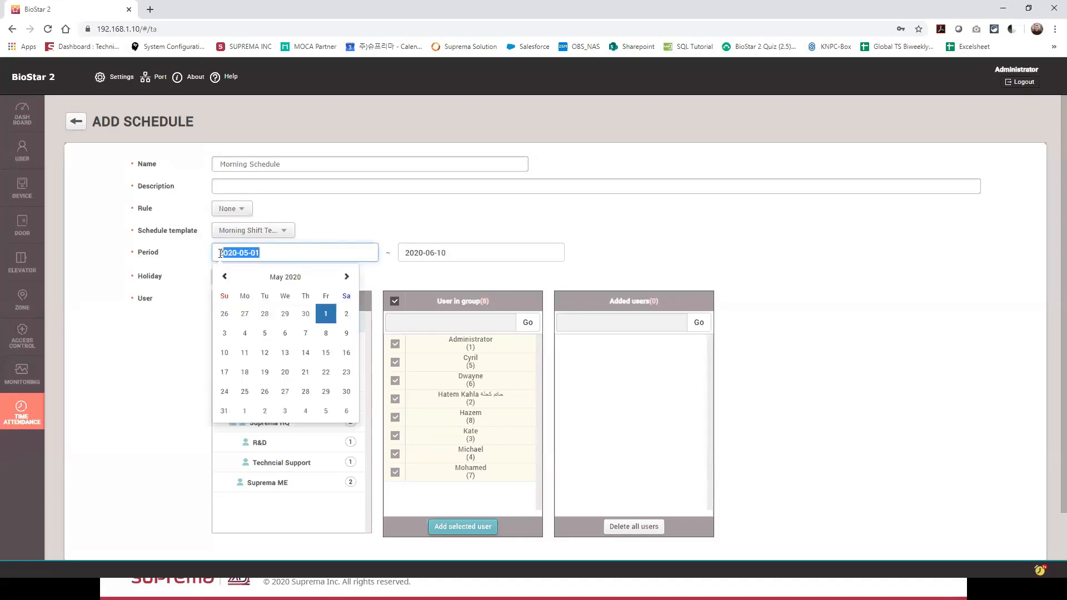
Step: Set the end date of the schedule's period to 2035-12-31
left_click(472, 253)
left_click(471, 277)
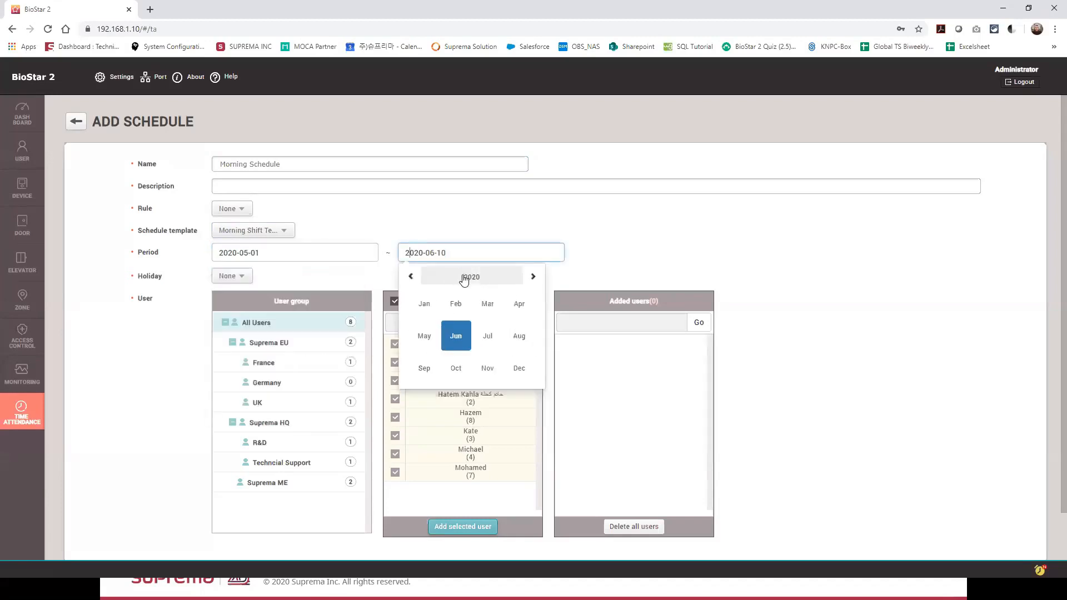
left_click(471, 277)
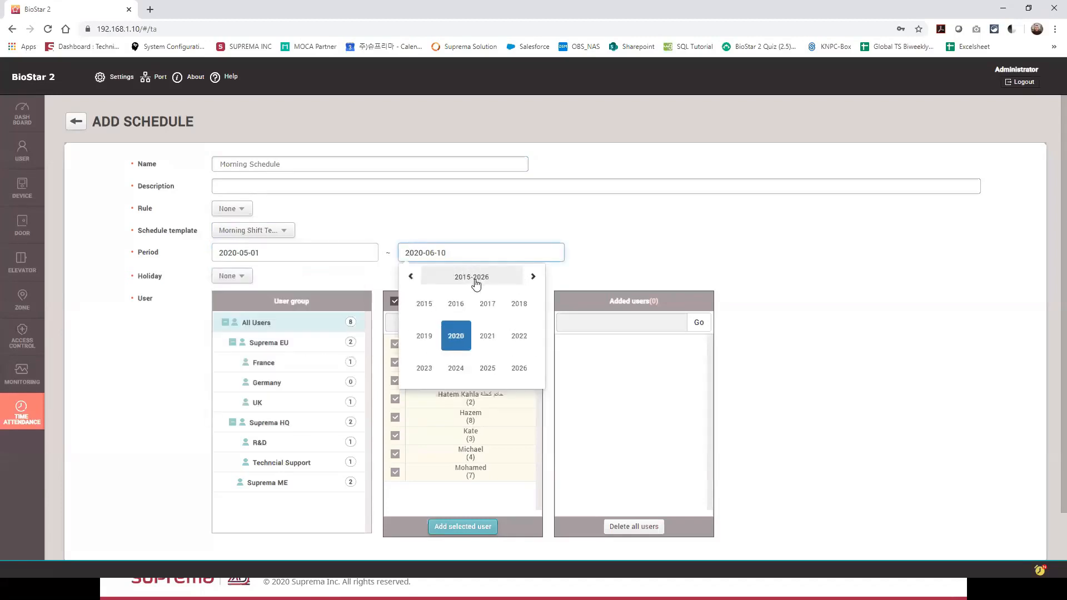
left_click(476, 281)
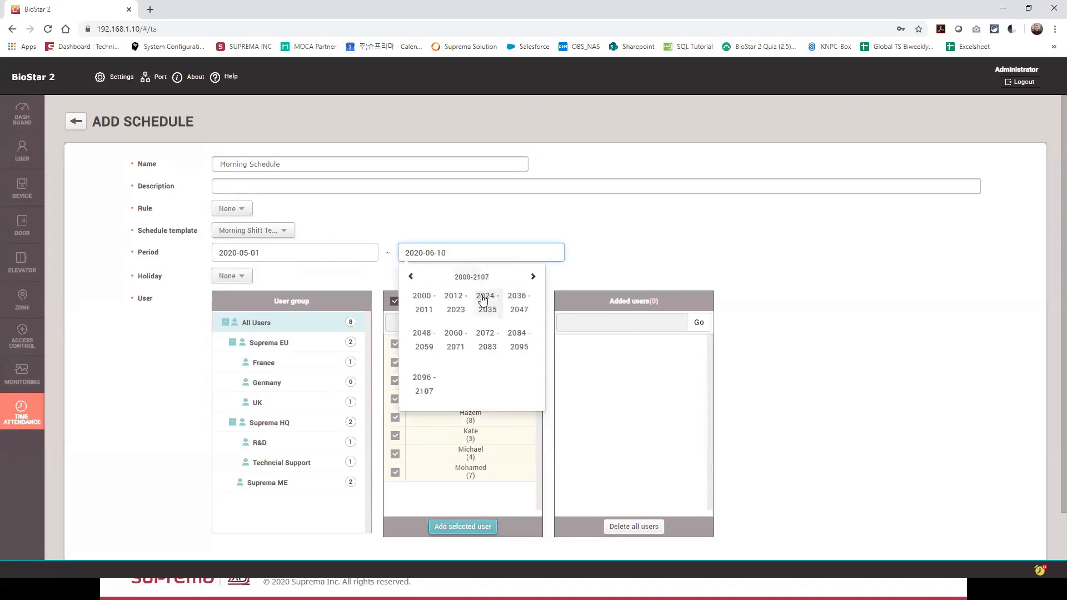
left_click(486, 301)
left_click(520, 369)
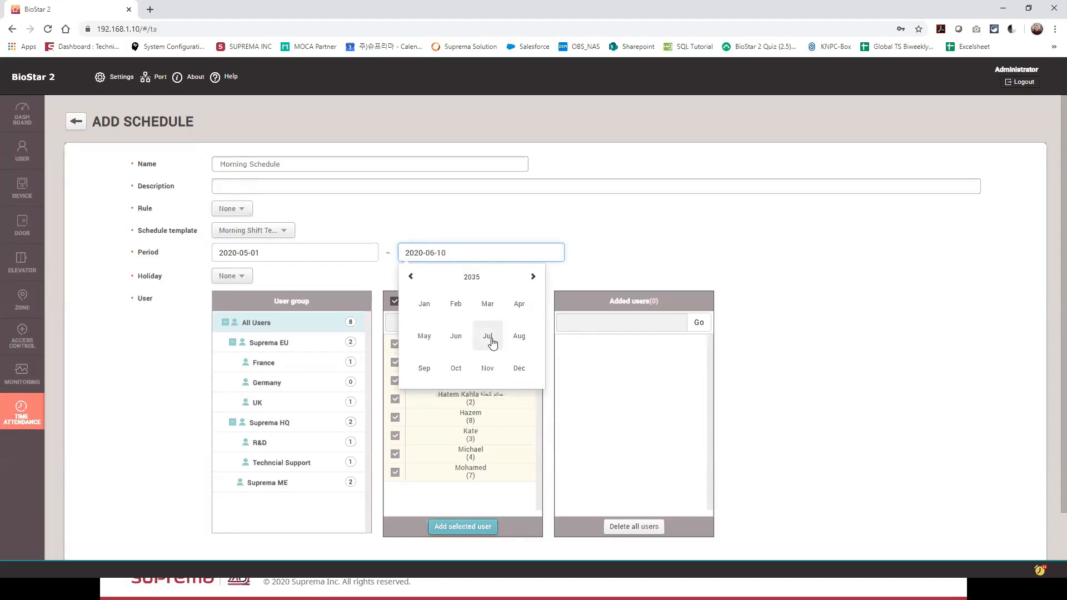
left_click(520, 368)
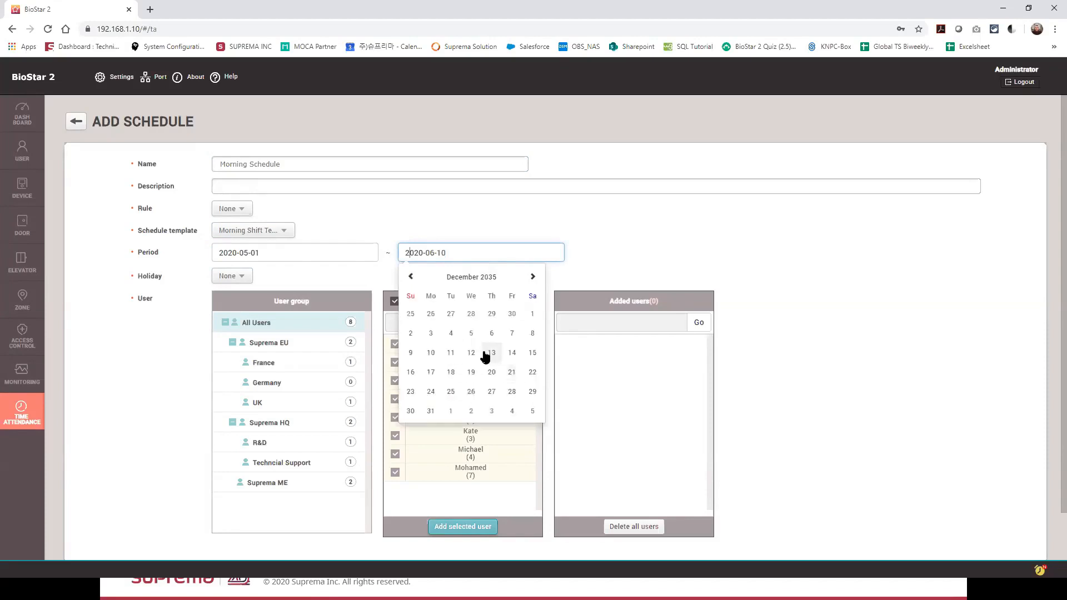
left_click(431, 411)
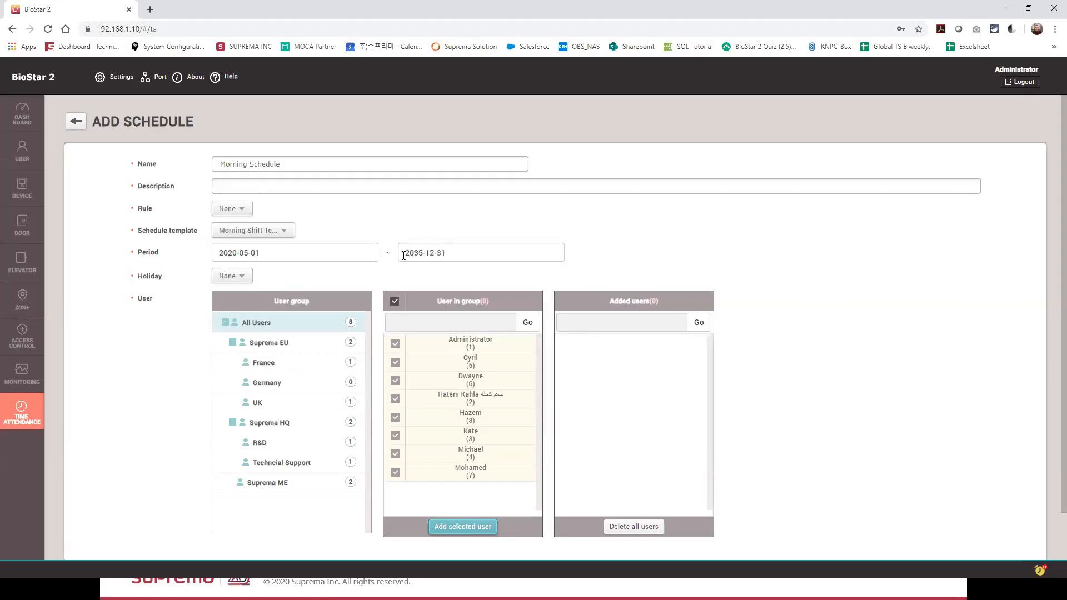
left_click_drag(404, 255, 420, 257)
left_click(307, 276)
Step: Add the New Year and Independent/National day holidays to the schedule
left_click(237, 276)
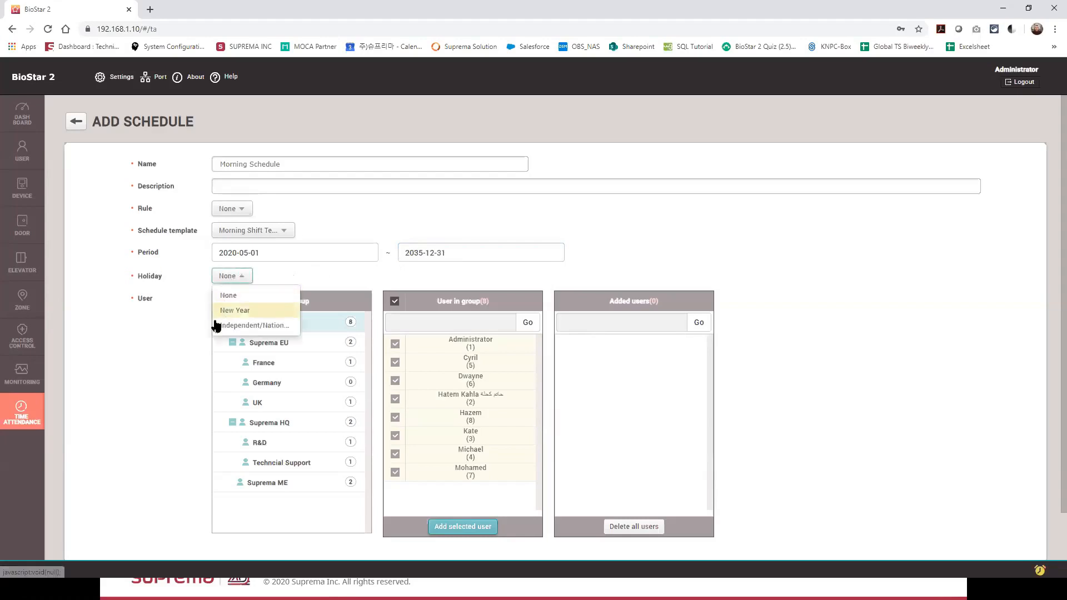
left_click(242, 310)
left_click(238, 276)
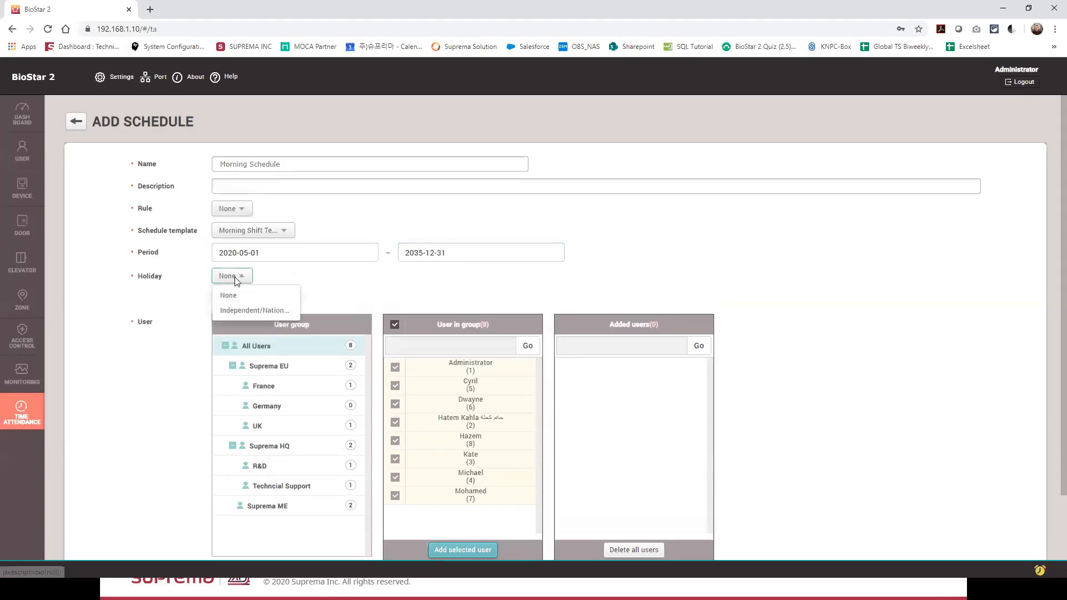
left_click(254, 309)
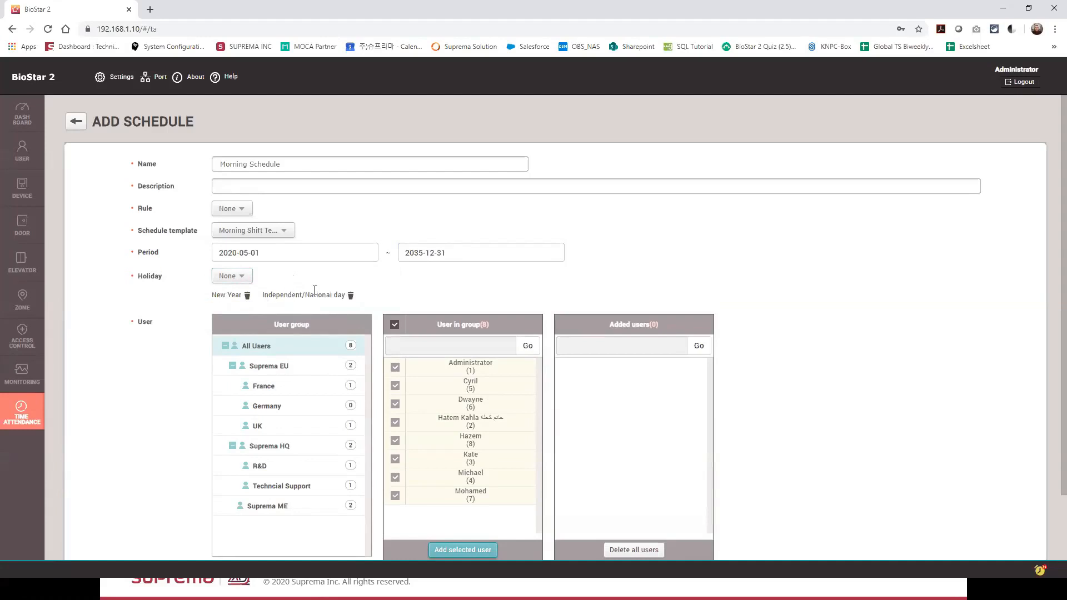
scroll(141, 345, "down", 1)
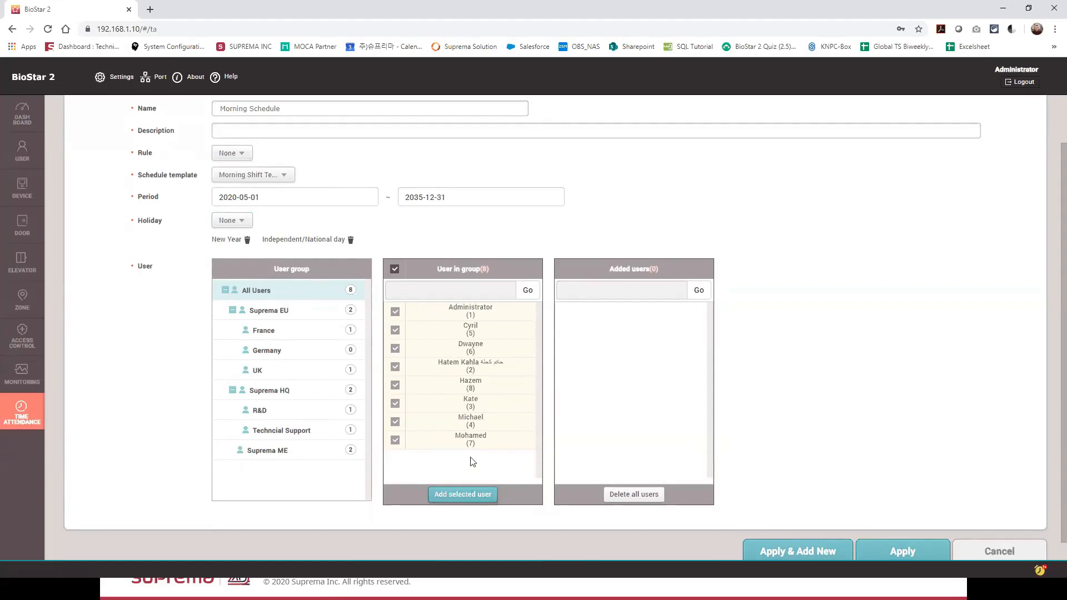
left_click(463, 494)
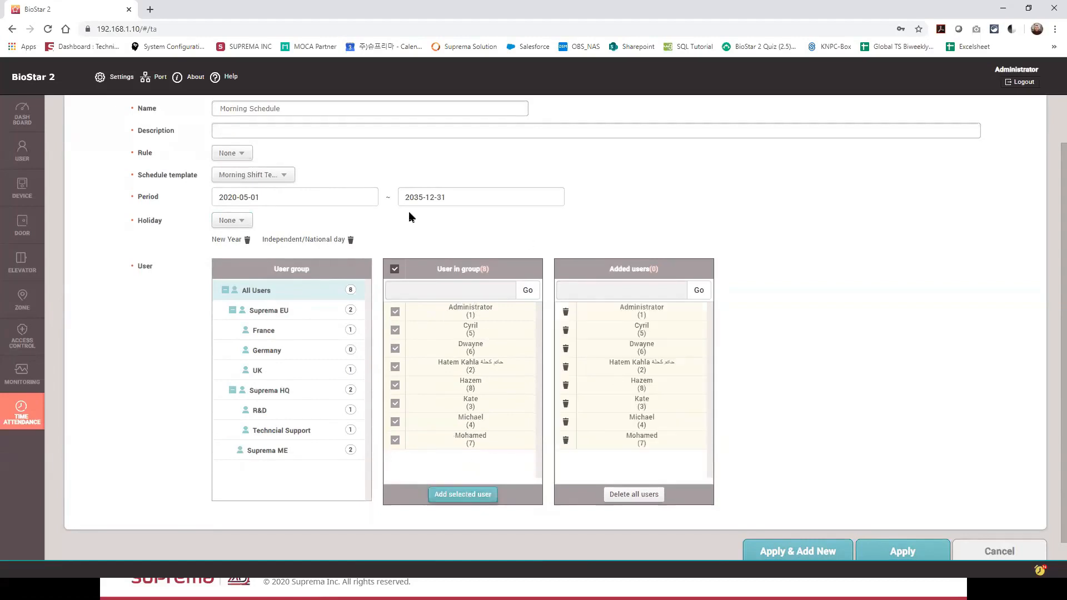
left_click(649, 494)
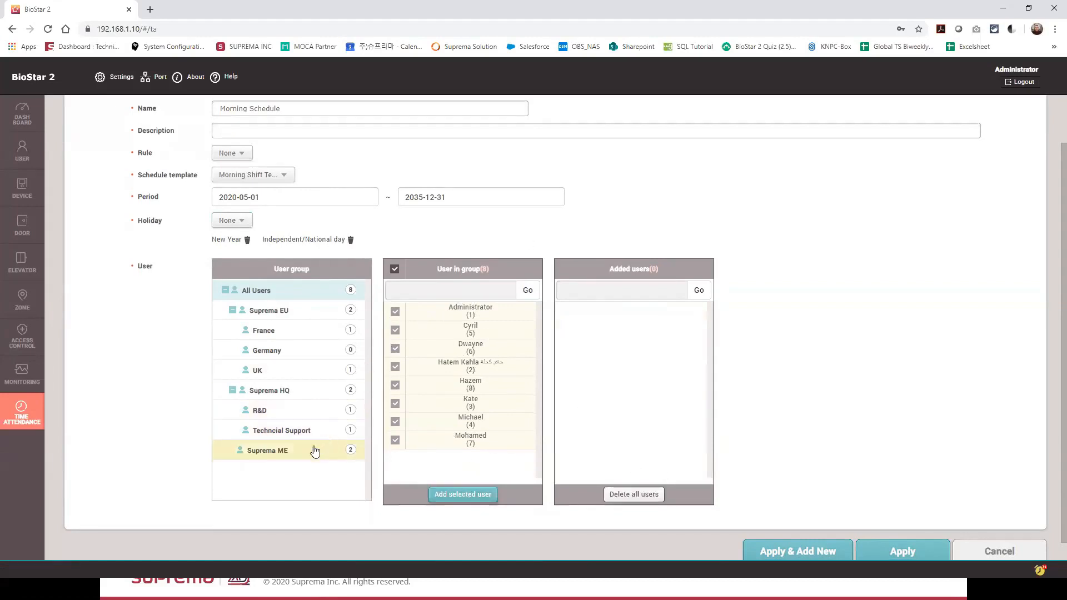
Step: Add all users of the Suprema ME group to the Morning Schedule
left_click(295, 452)
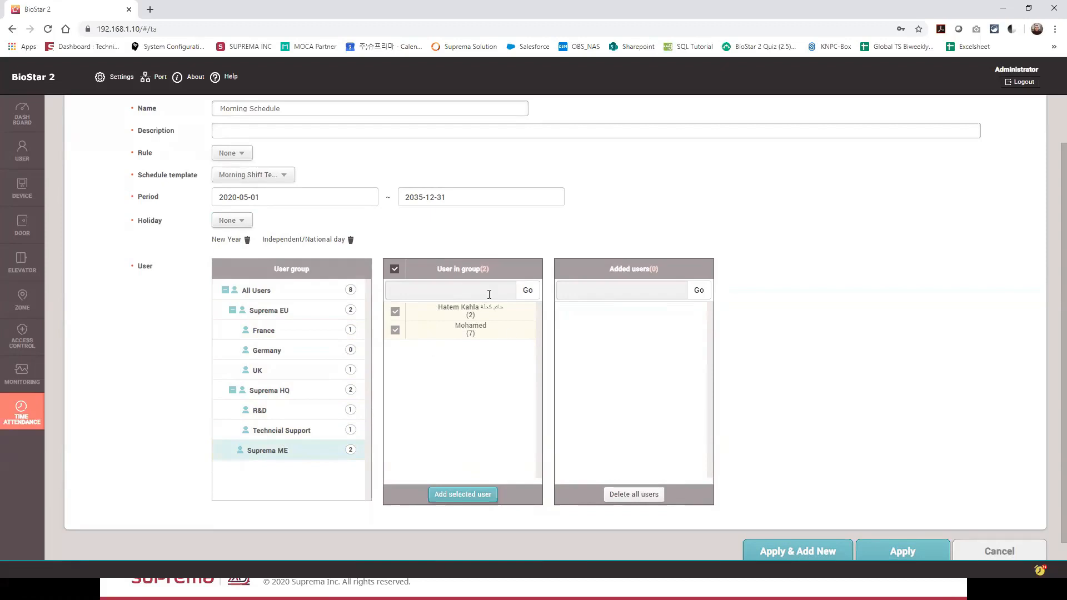
left_click(455, 495)
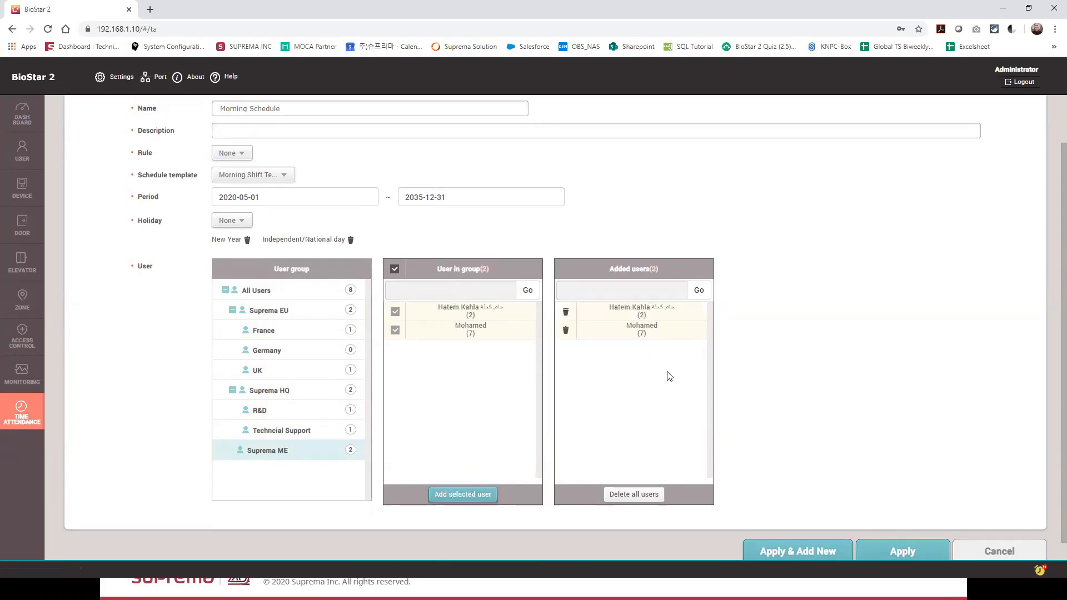
left_click(305, 372)
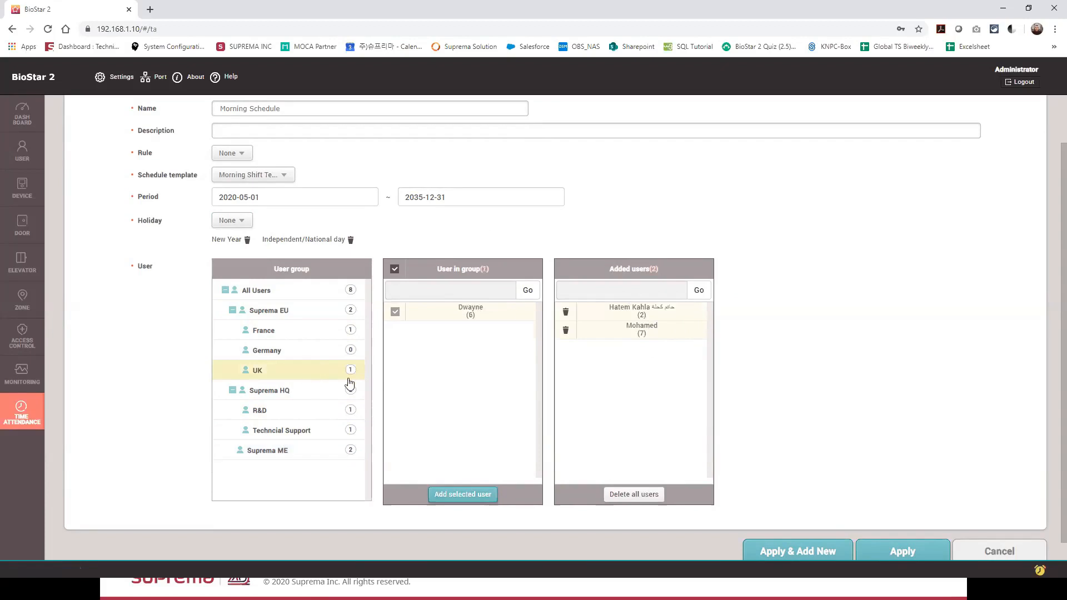
left_click(458, 495)
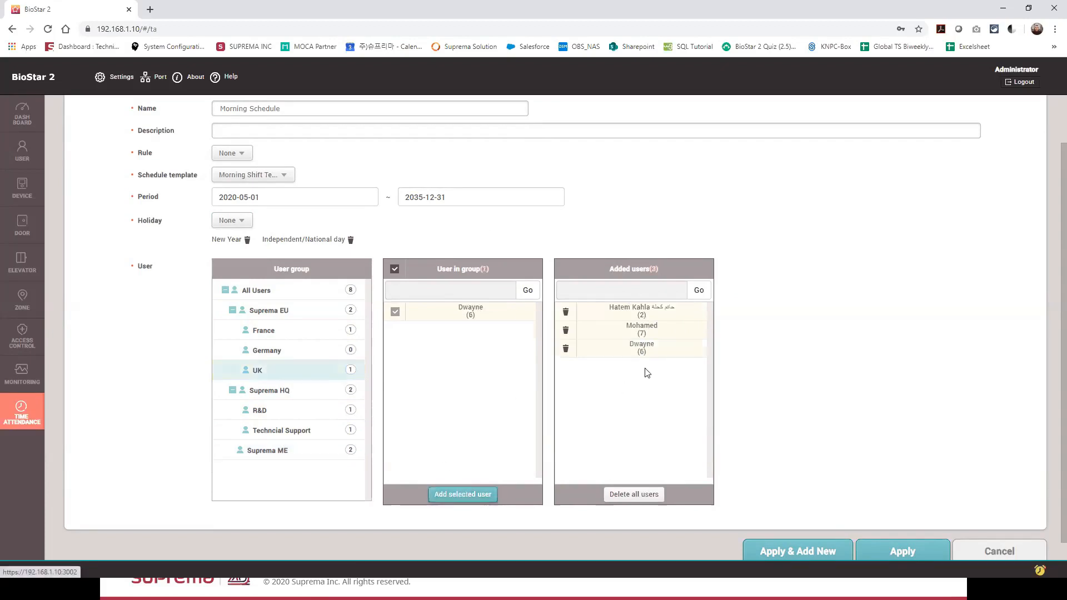
left_click(566, 349)
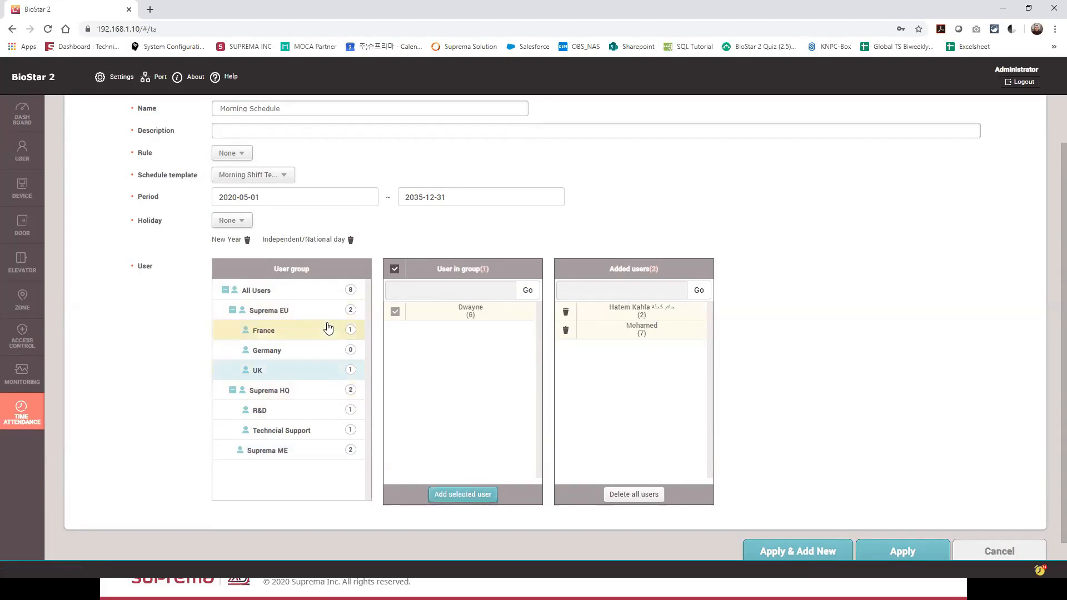
Step: Save the Morning Schedule with its template, period, holidays and assigned users
scroll(356, 330, "up", 1)
key("ctrl+minus")
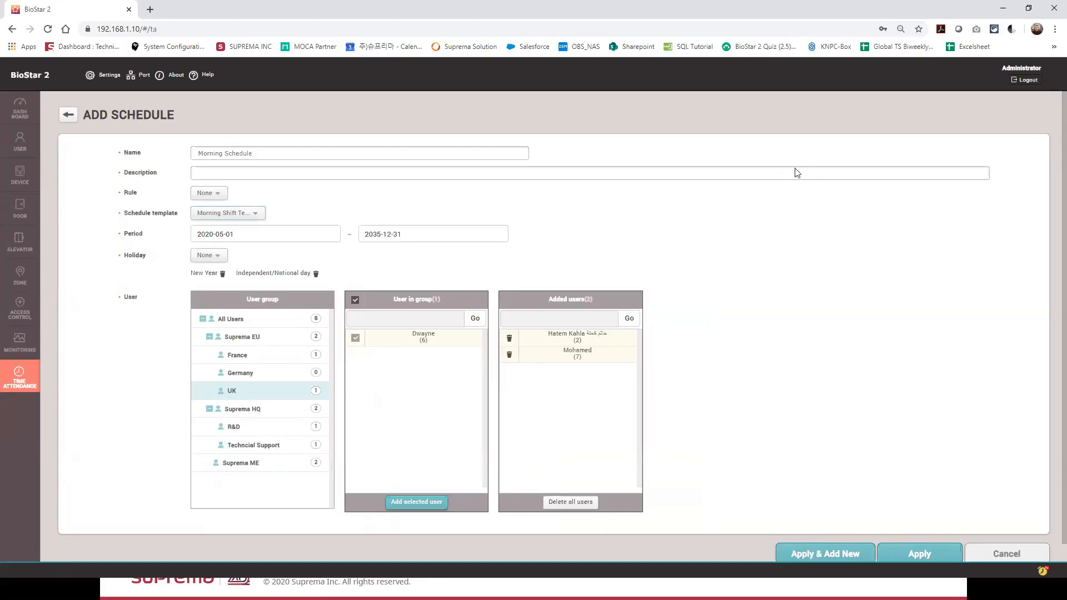
scroll(405, 352, "down", 1)
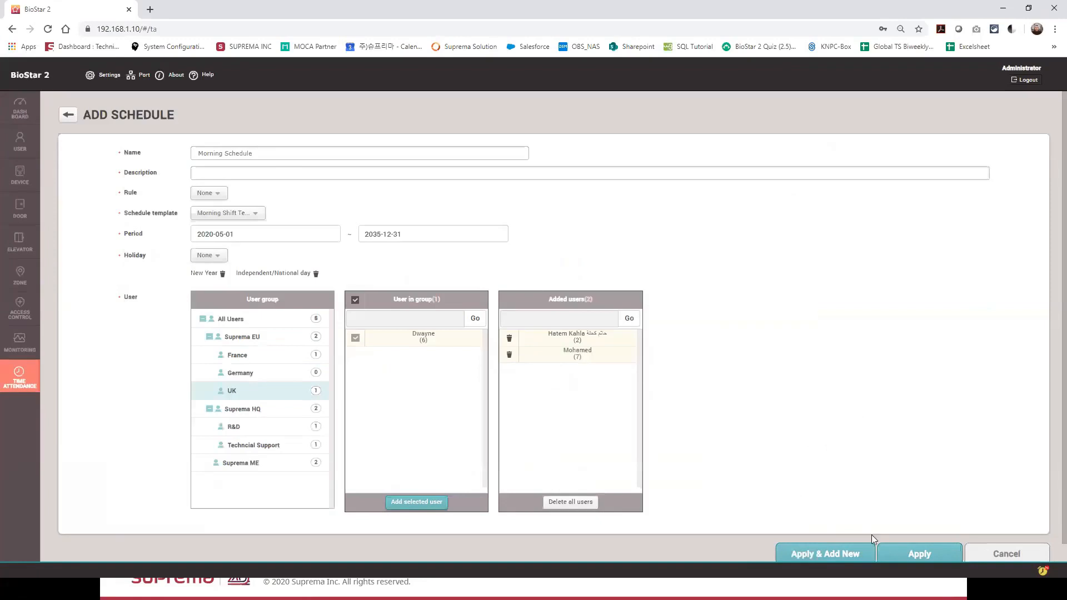
left_click(902, 555)
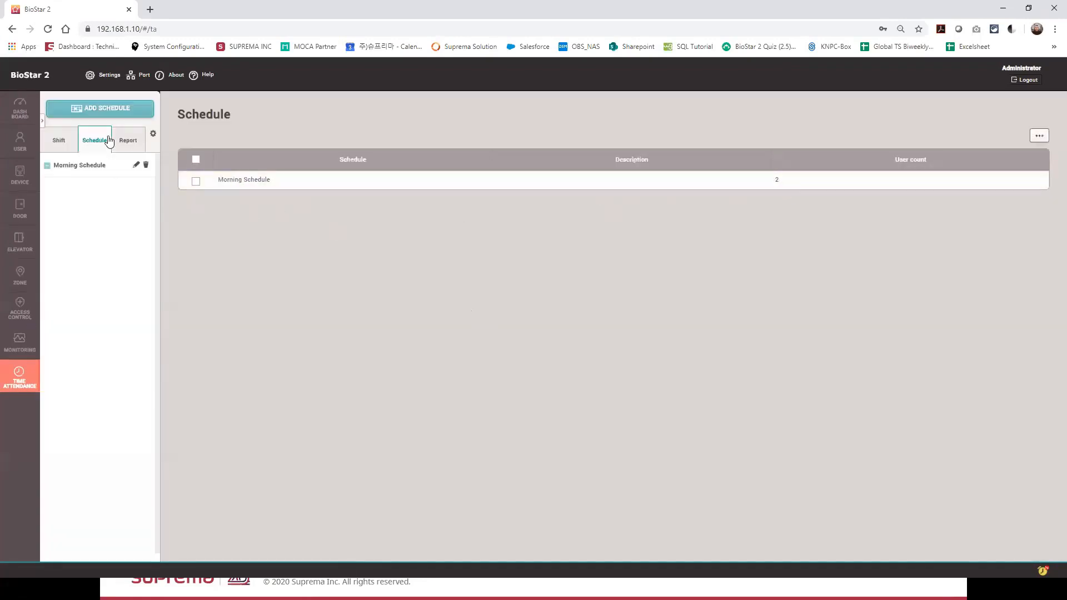
Step: Start a new schedule and name it Flexible Schedule
left_click(111, 108)
left_click(193, 148)
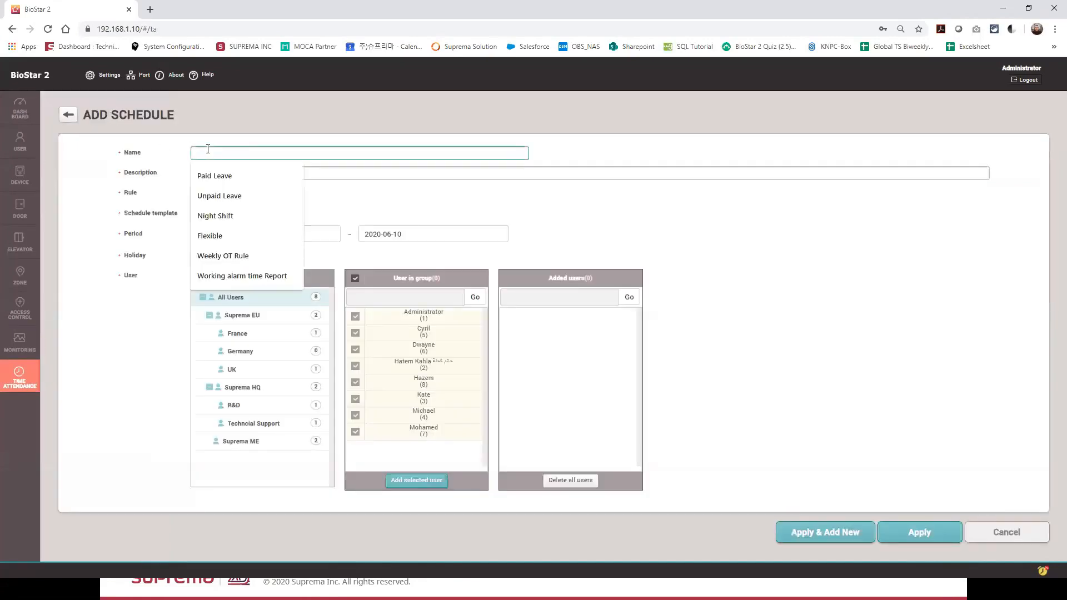
type("f")
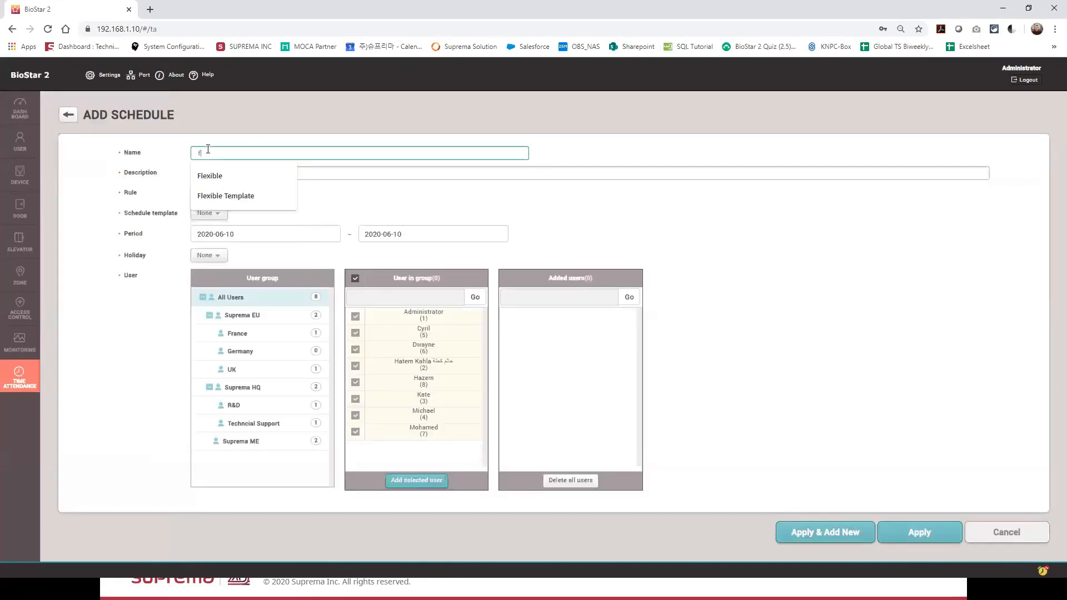
key("Down")
key("Escape")
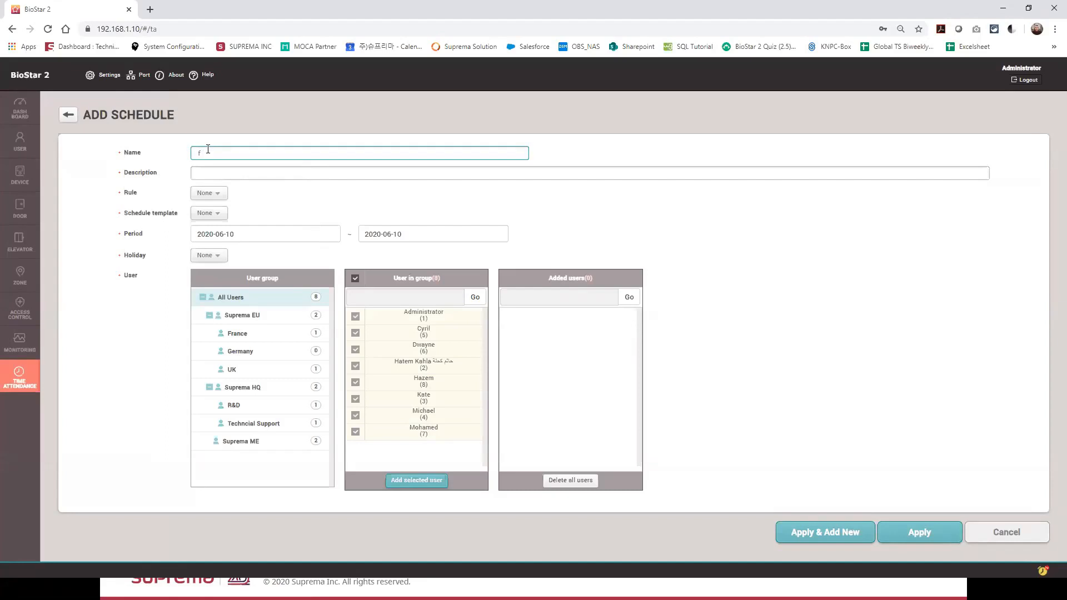
left_click(208, 149)
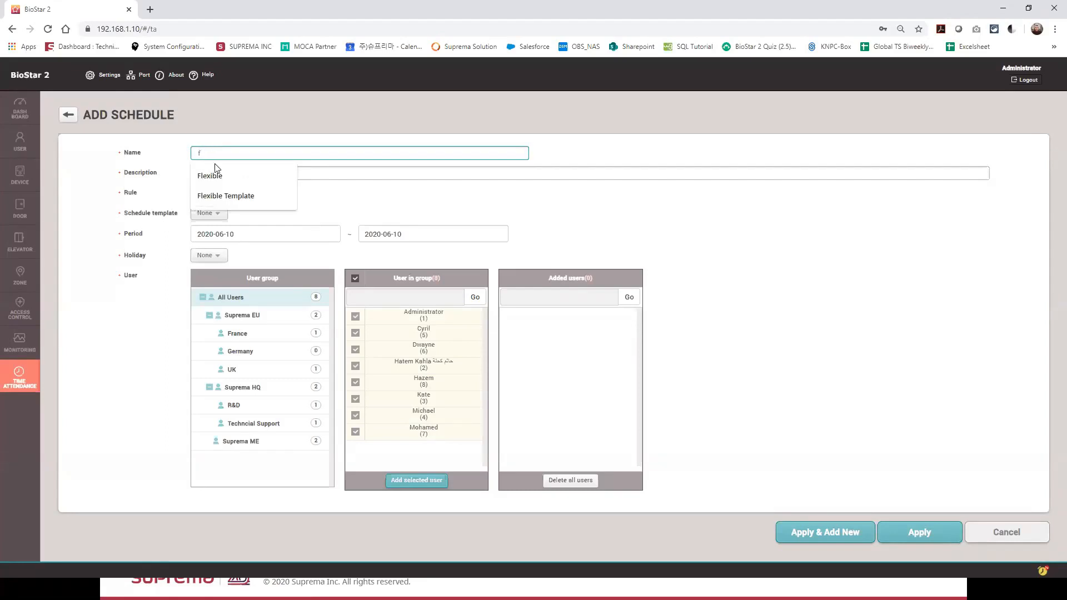
left_click(217, 170)
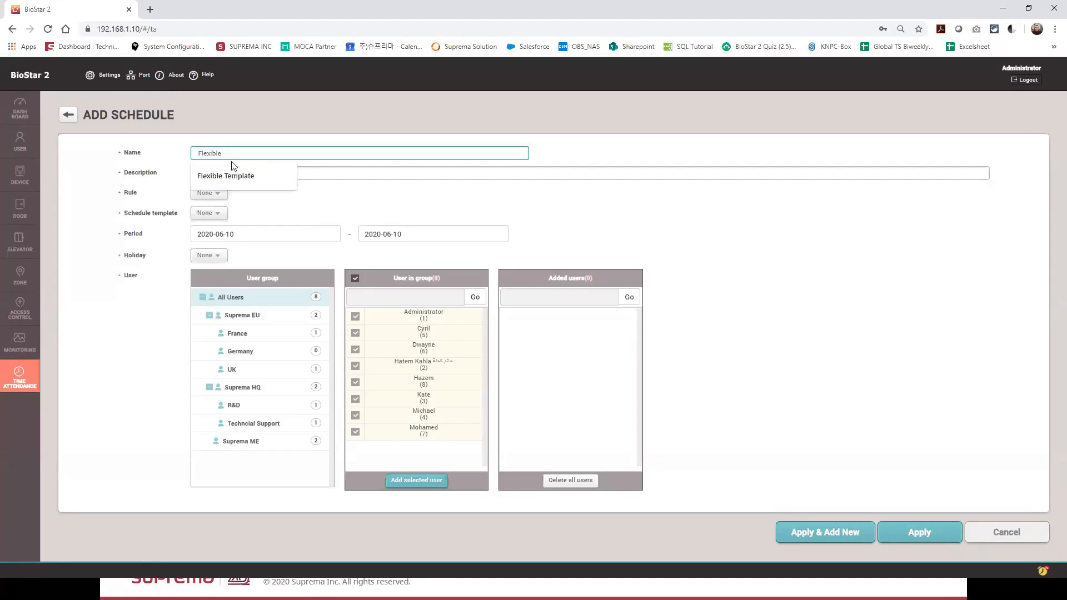
type("Schedule")
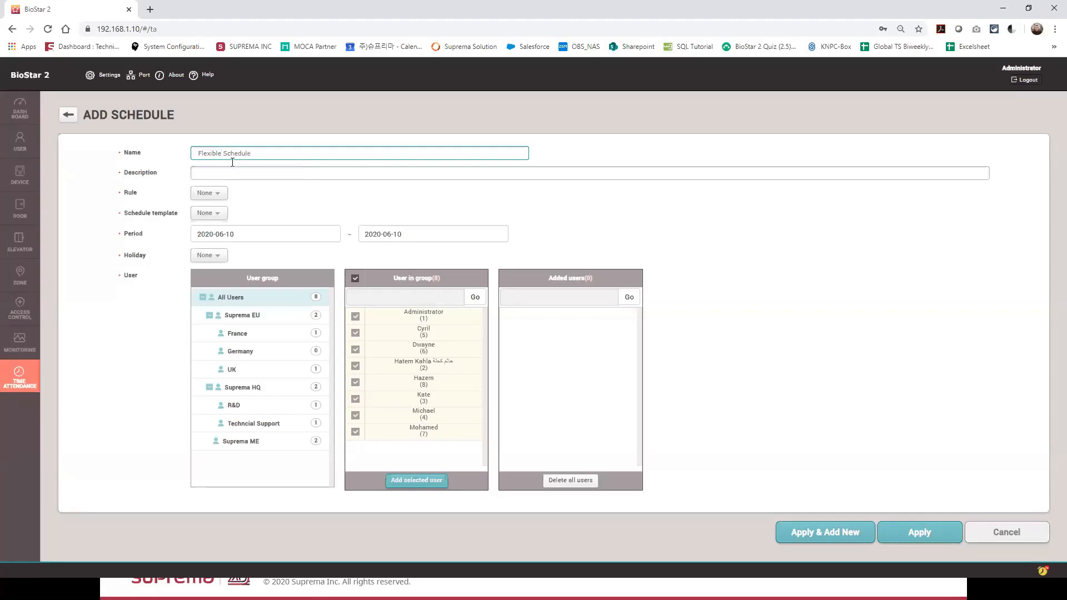
Step: Assign the Weekly OT Rule and the Flexible Template to the Flexible Schedule
left_click(209, 193)
left_click(228, 221)
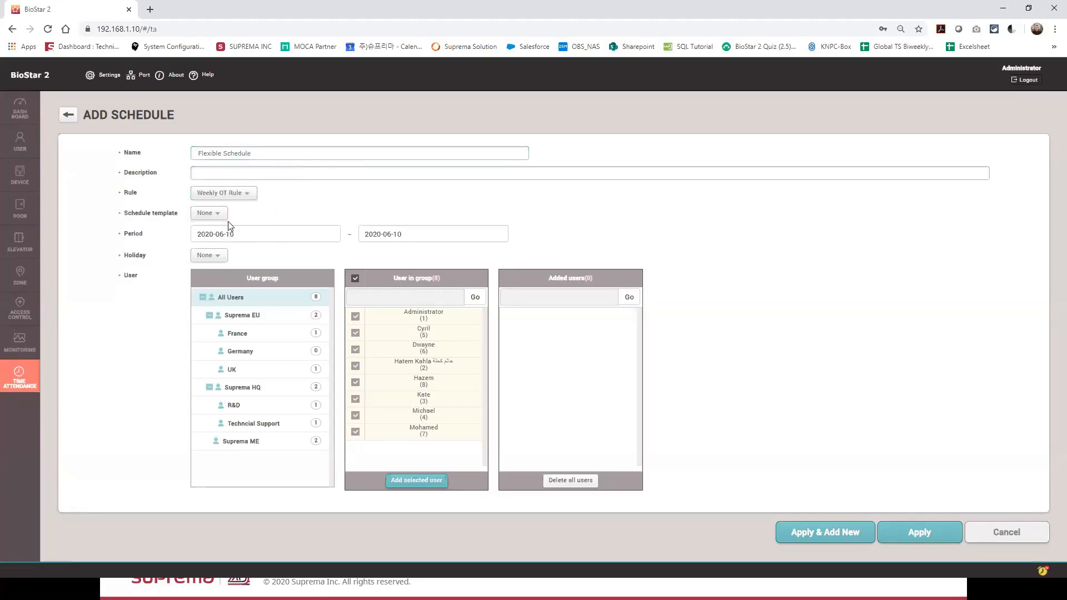
left_click(210, 213)
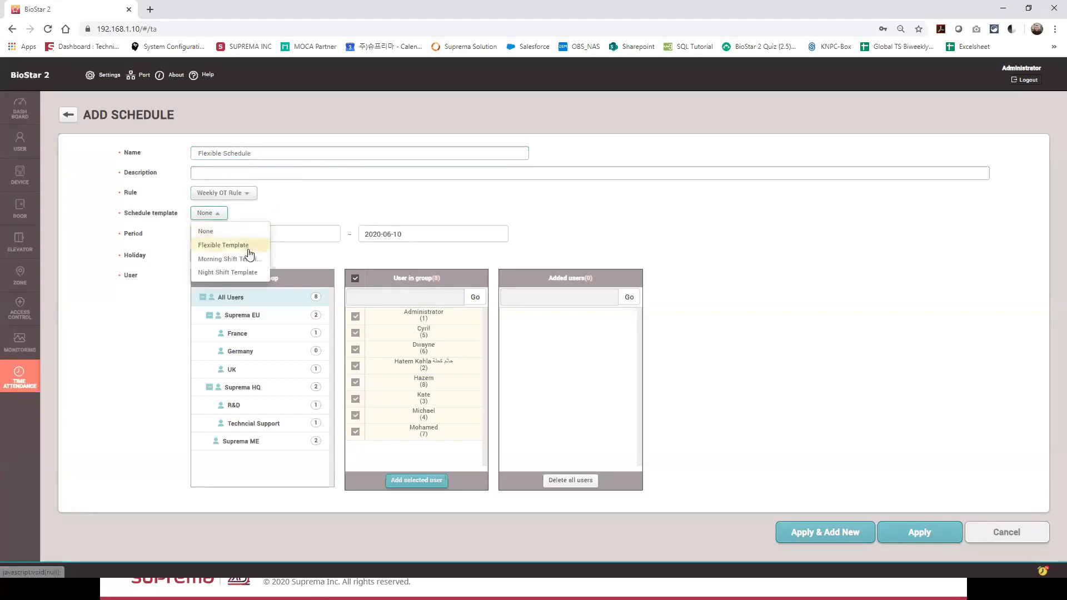
left_click(218, 246)
Step: Set the Flexible Schedule's period from 2020-01-01 to 2020-12-31 and add the Independent/National day holiday
left_click(225, 235)
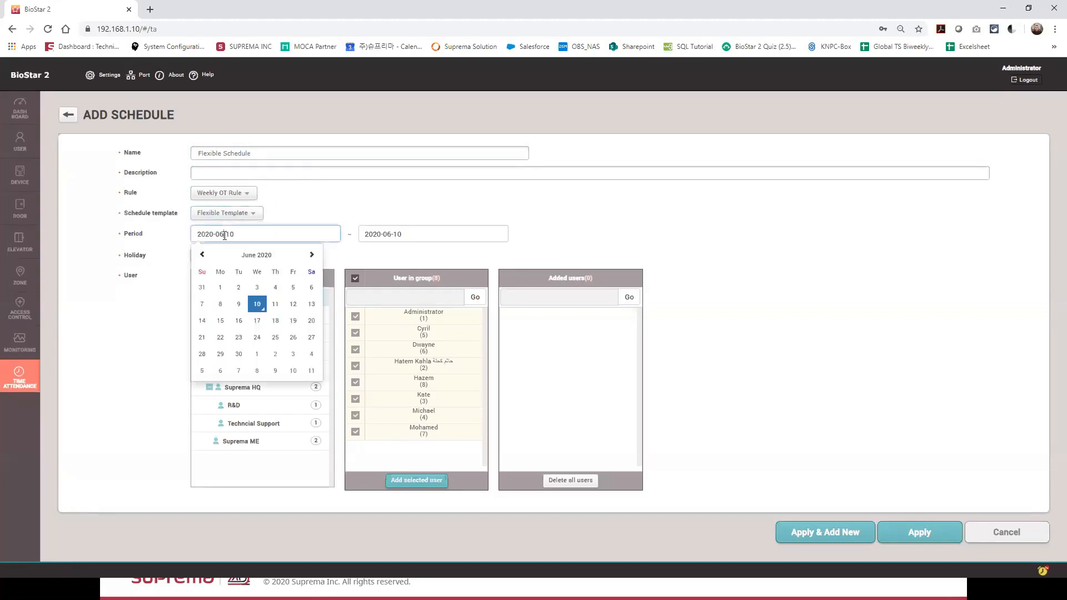
left_click(254, 257)
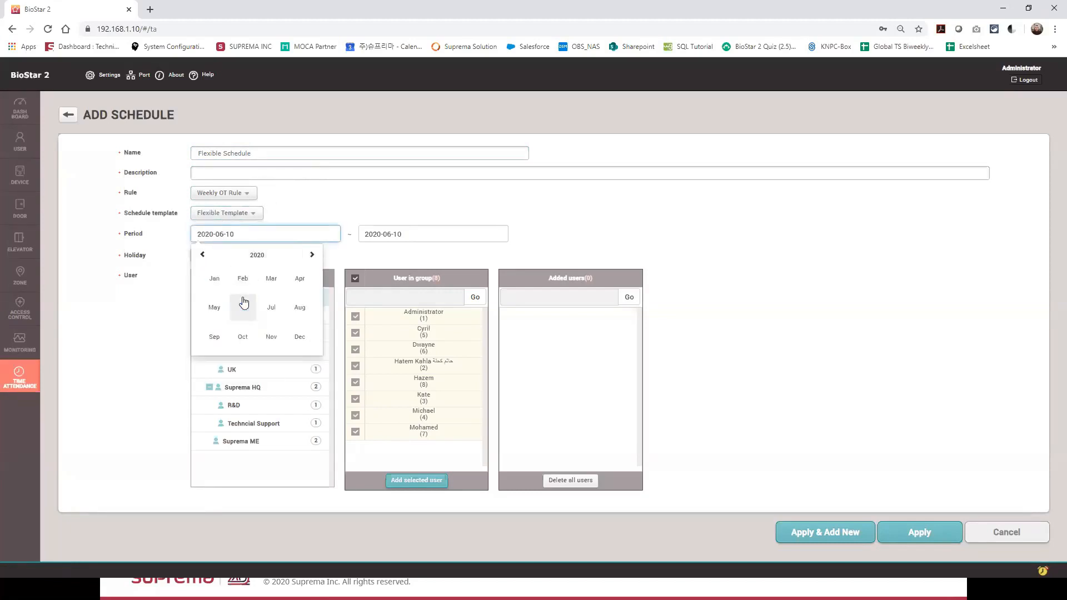
left_click(214, 278)
left_click(257, 287)
left_click(373, 234)
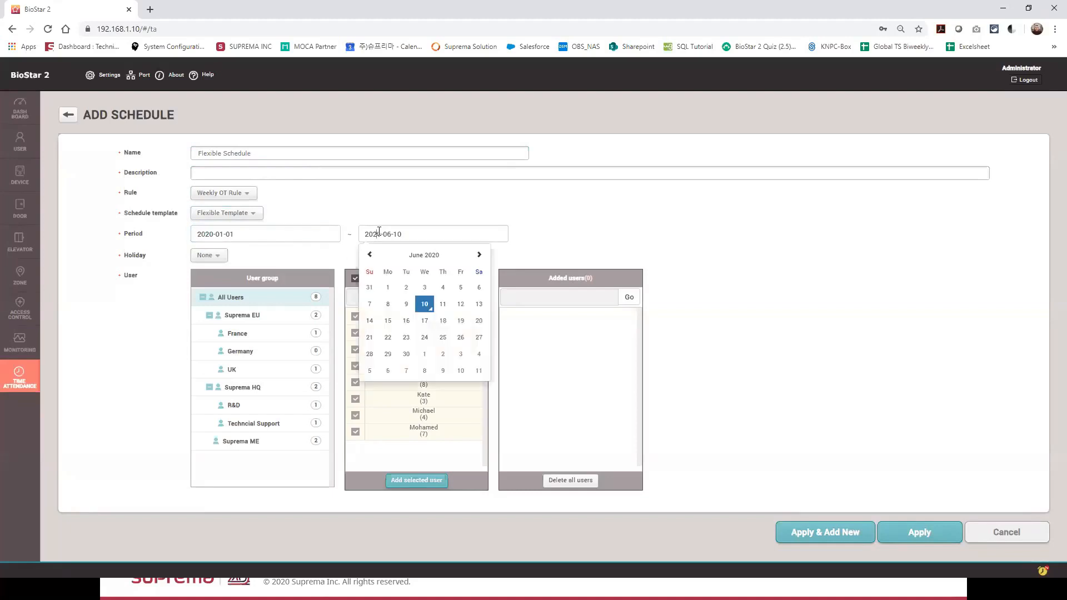
left_click(424, 254)
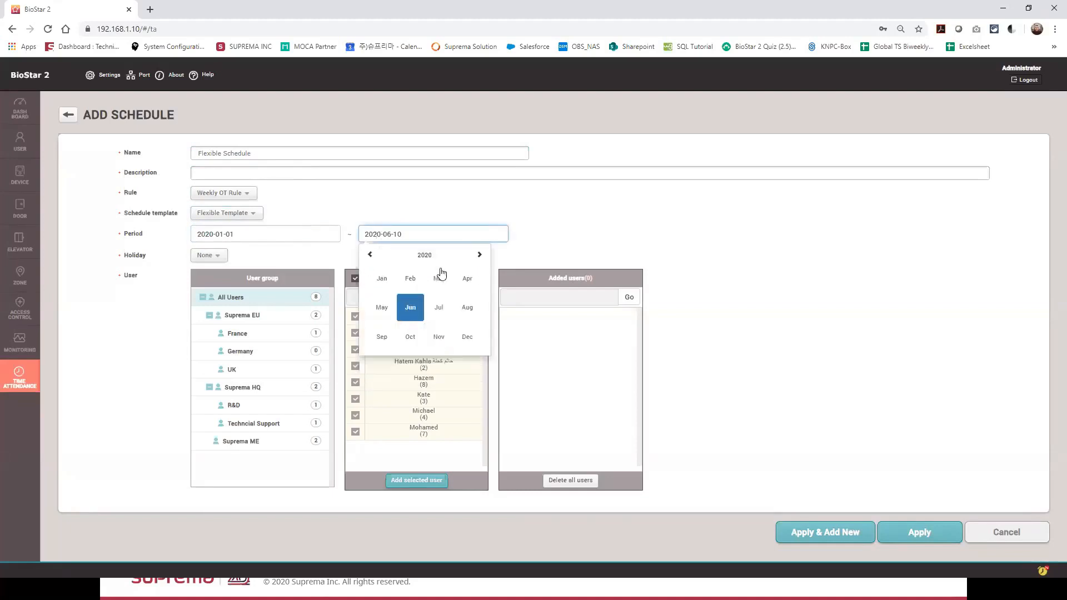
left_click(467, 339)
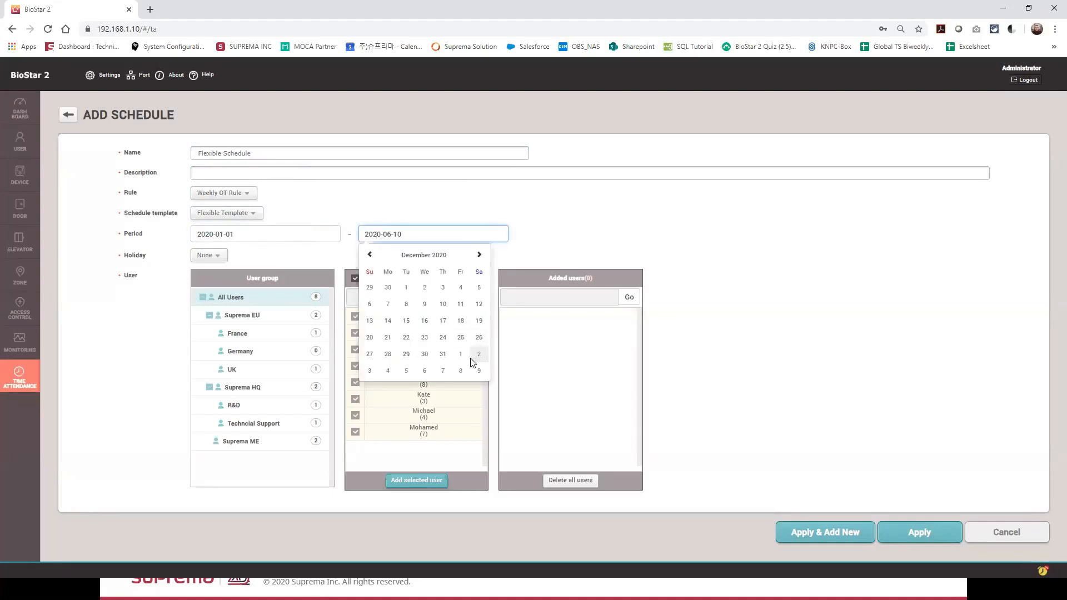
left_click(443, 354)
left_click(214, 256)
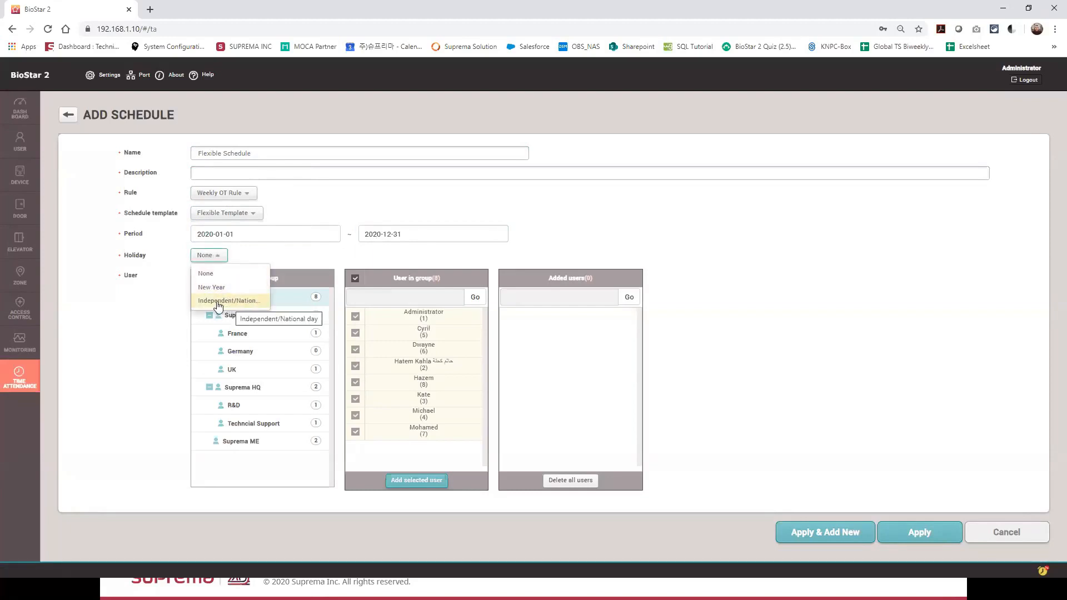
left_click(218, 303)
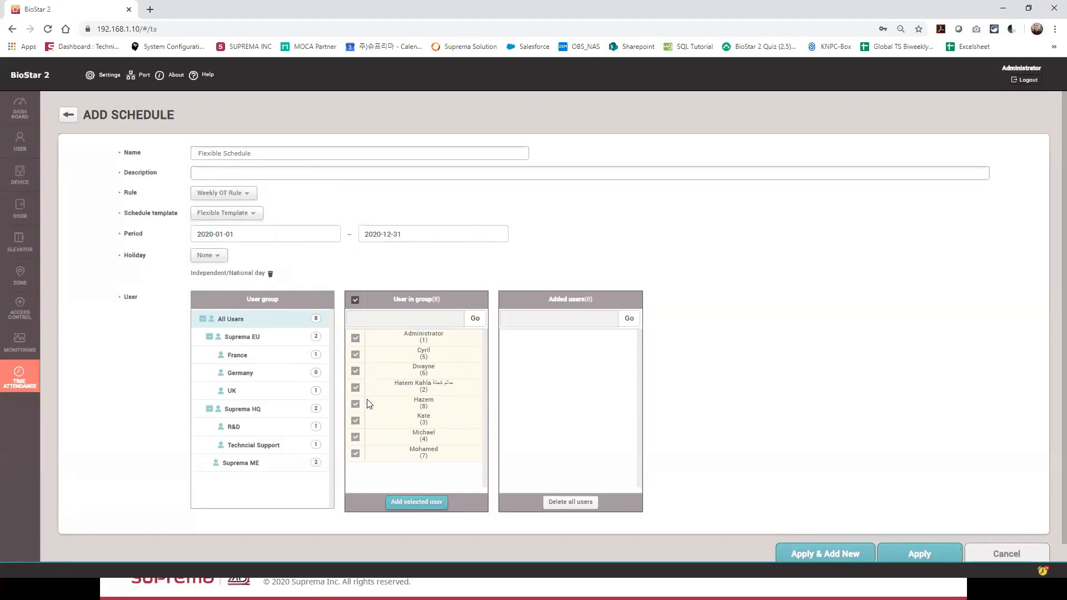
Step: Add the users of the Suprema HQ group to the Flexible Schedule and save it
left_click(273, 410)
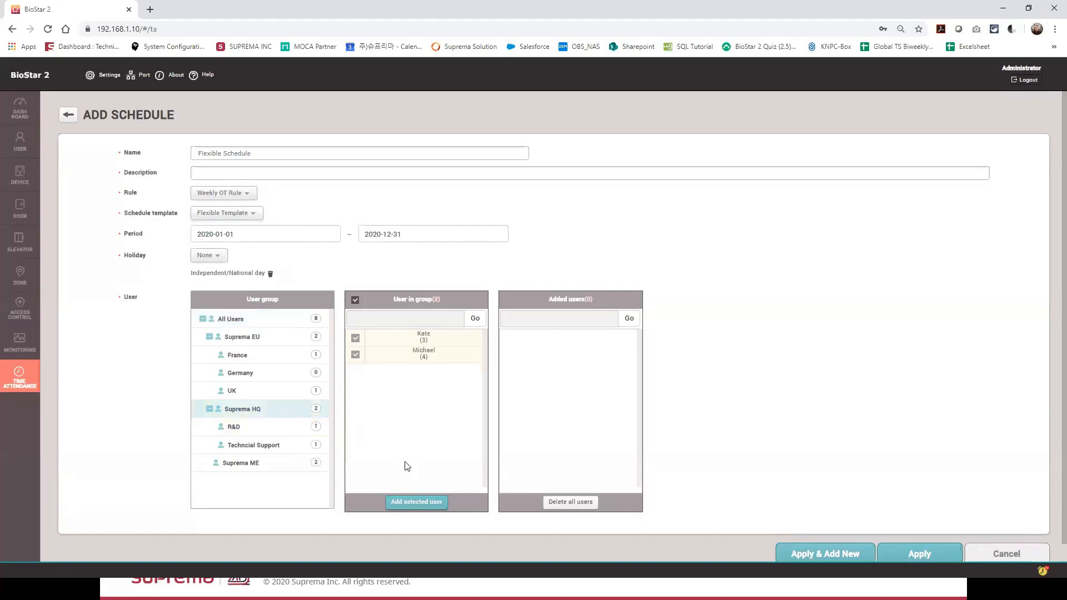
left_click(417, 503)
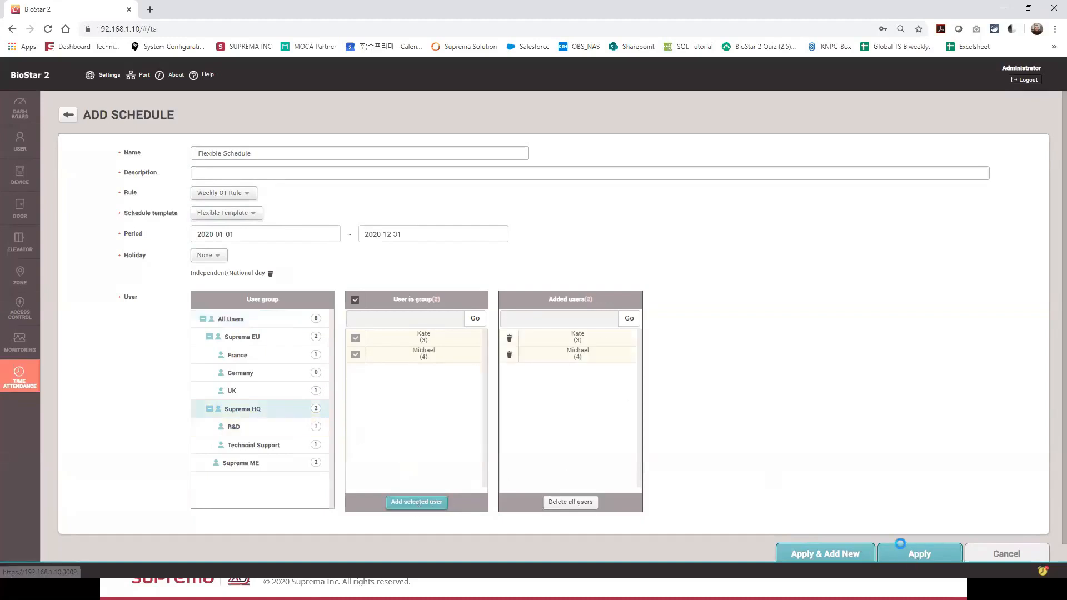
left_click(897, 549)
Step: Start a new schedule named Night Schedule and assign the Night Shift Template to it
left_click(107, 109)
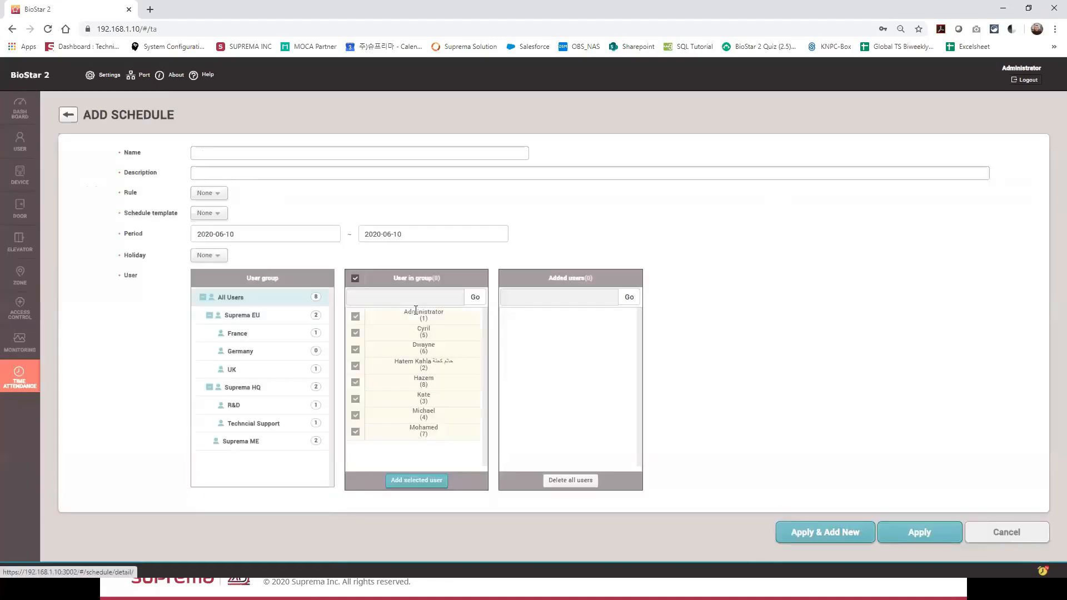
left_click(258, 154)
type("Night")
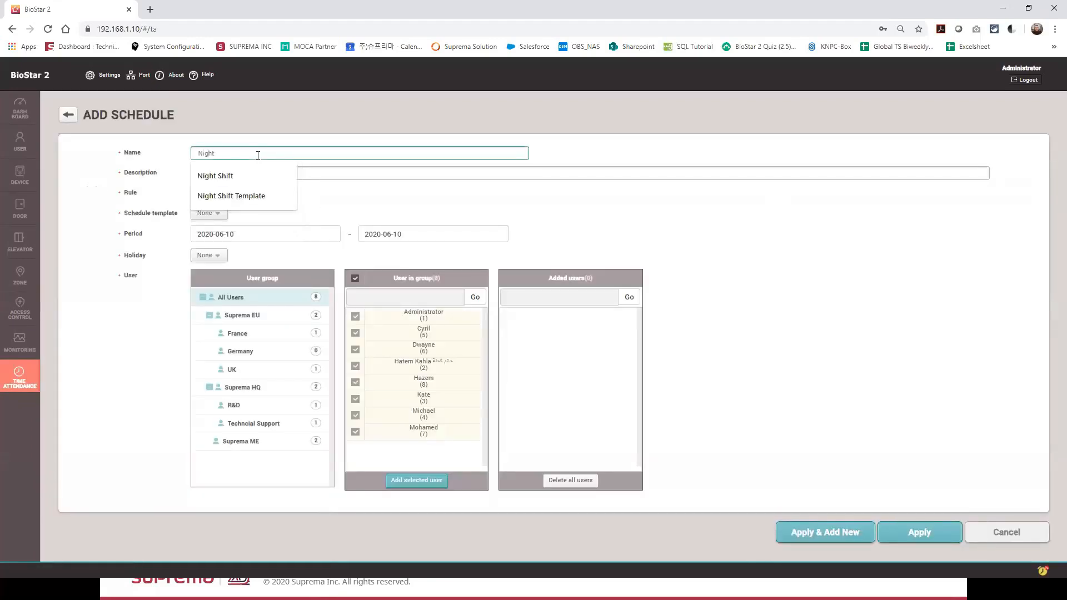
type(" Scheudl")
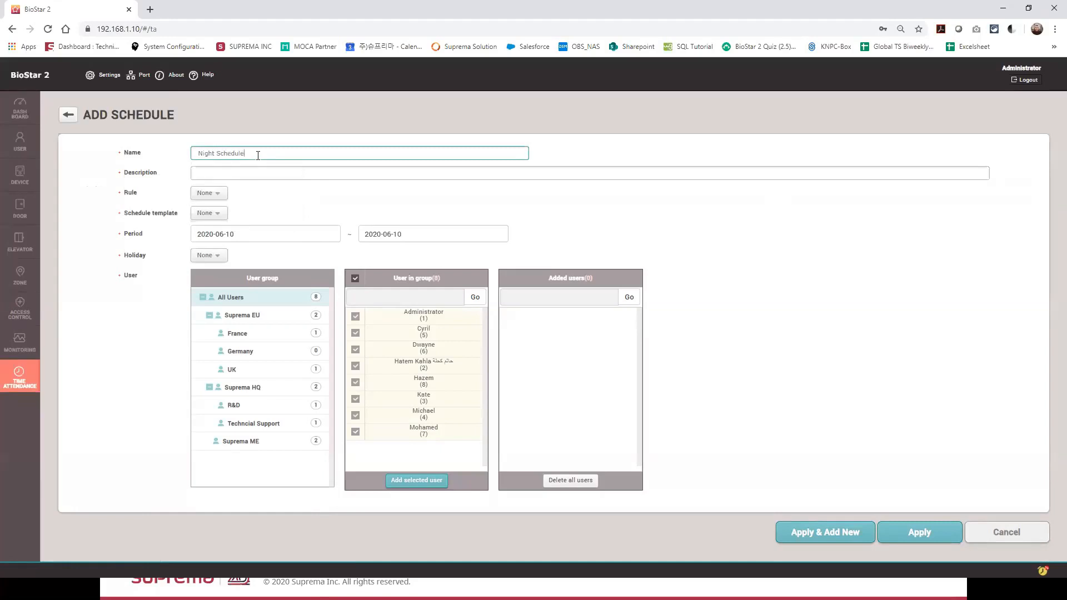
left_click(209, 214)
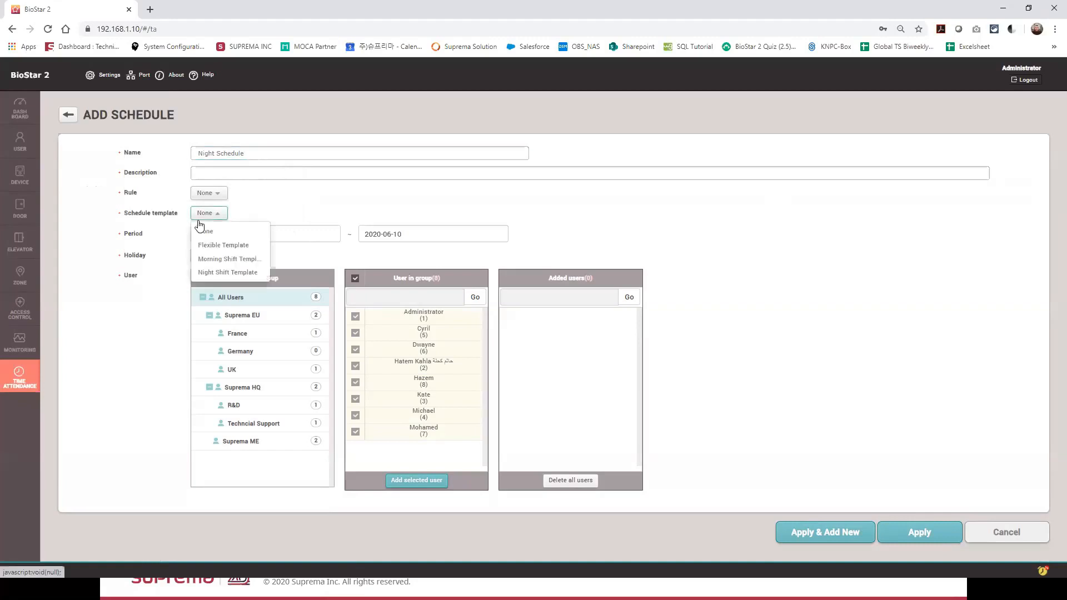
left_click(211, 273)
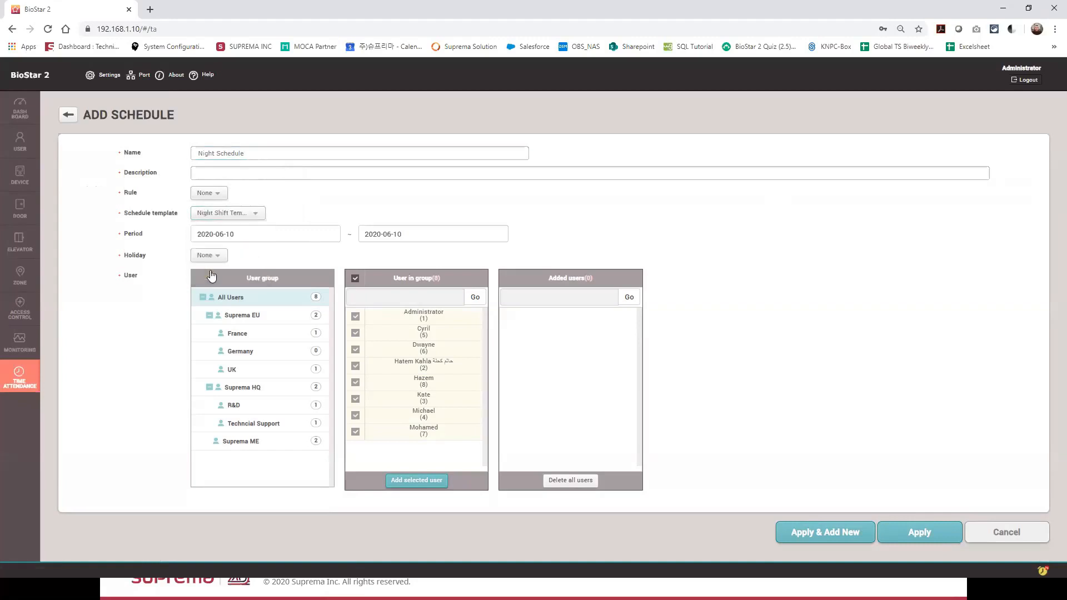
Step: Set the start date of the Night Schedule's period to 2020-04-01
left_click(213, 233)
left_click(257, 254)
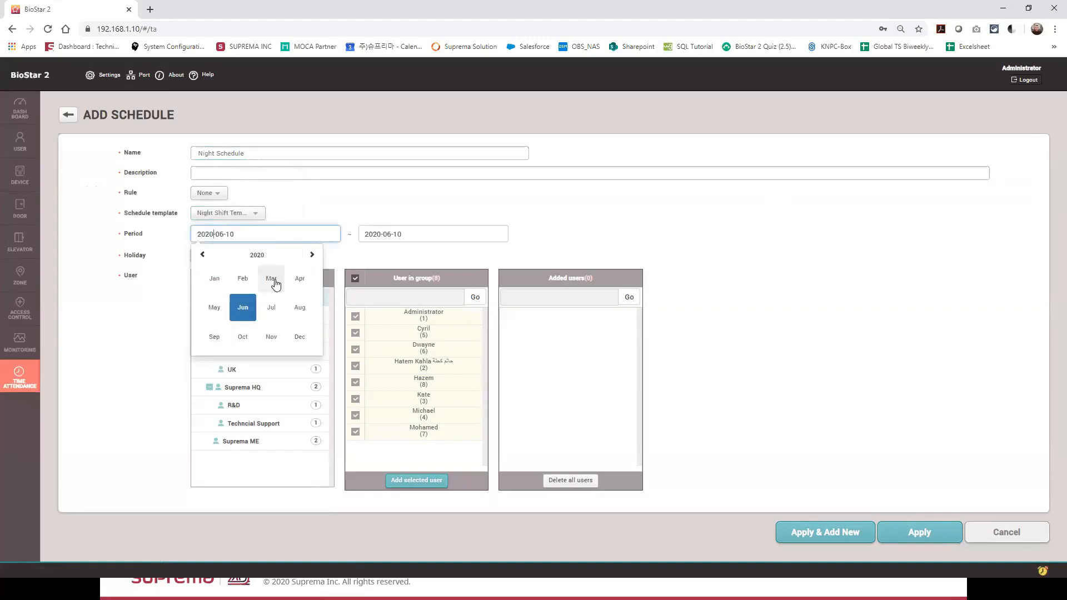
left_click(301, 280)
left_click(258, 287)
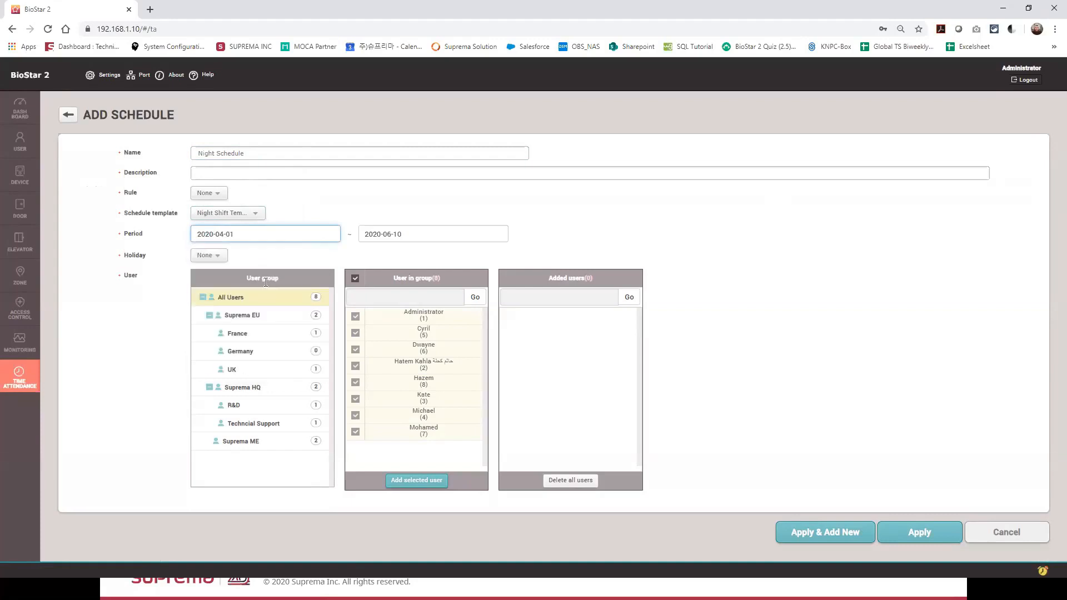
Step: Set the end date of the Night Schedule's period to 2026-12-31
left_click(391, 234)
left_click(412, 254)
left_click(419, 255)
left_click(467, 336)
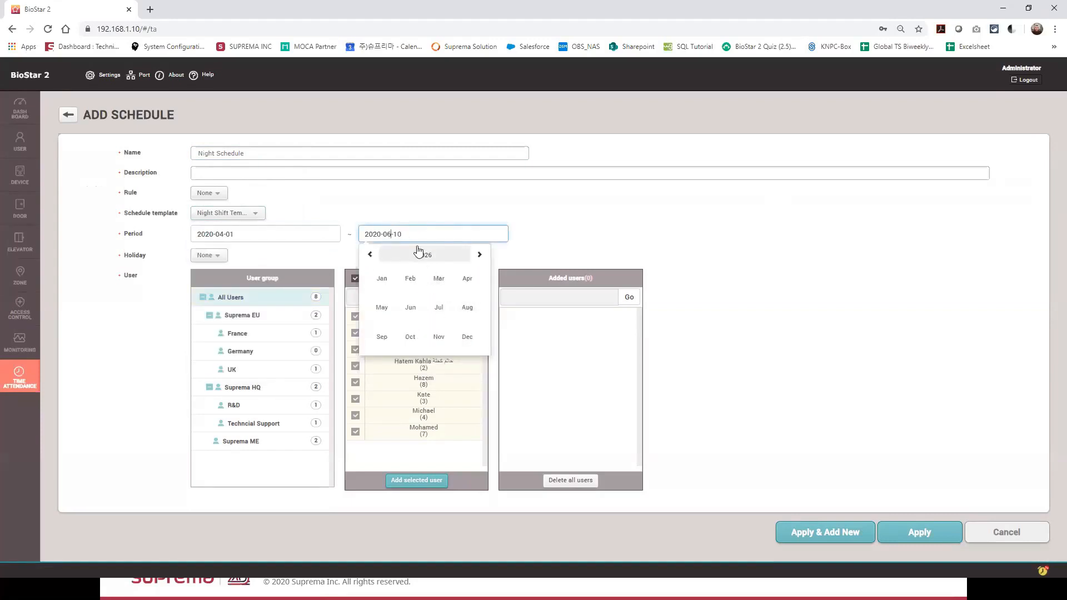
left_click(466, 337)
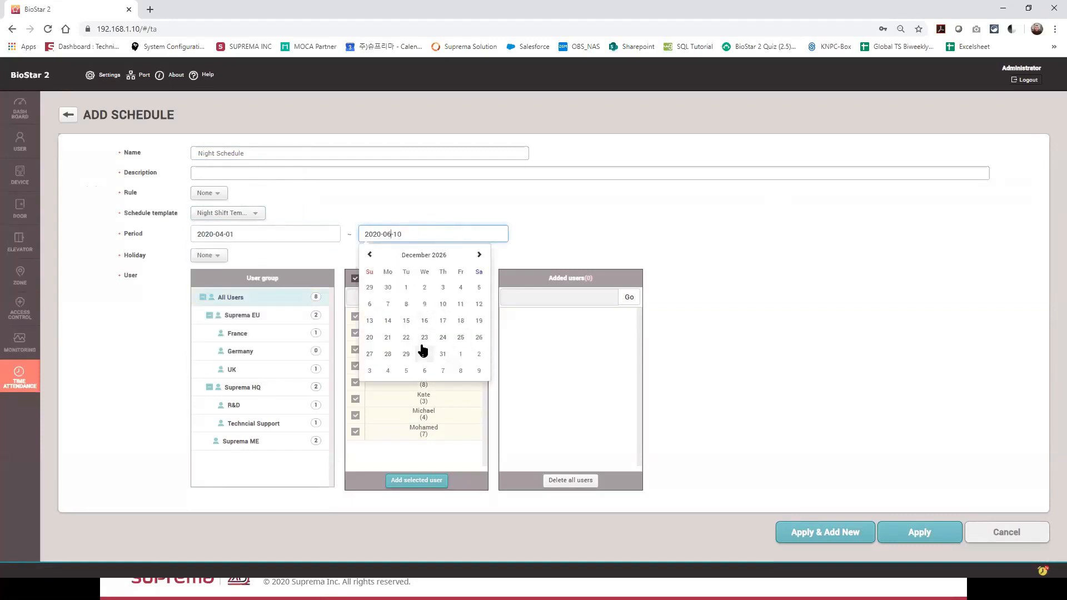
left_click(443, 354)
left_click(377, 236)
left_click(328, 242)
Step: Assign the Independent/National day holiday to the Night Schedule, removing the mistakenly added New Year holiday
left_click(214, 255)
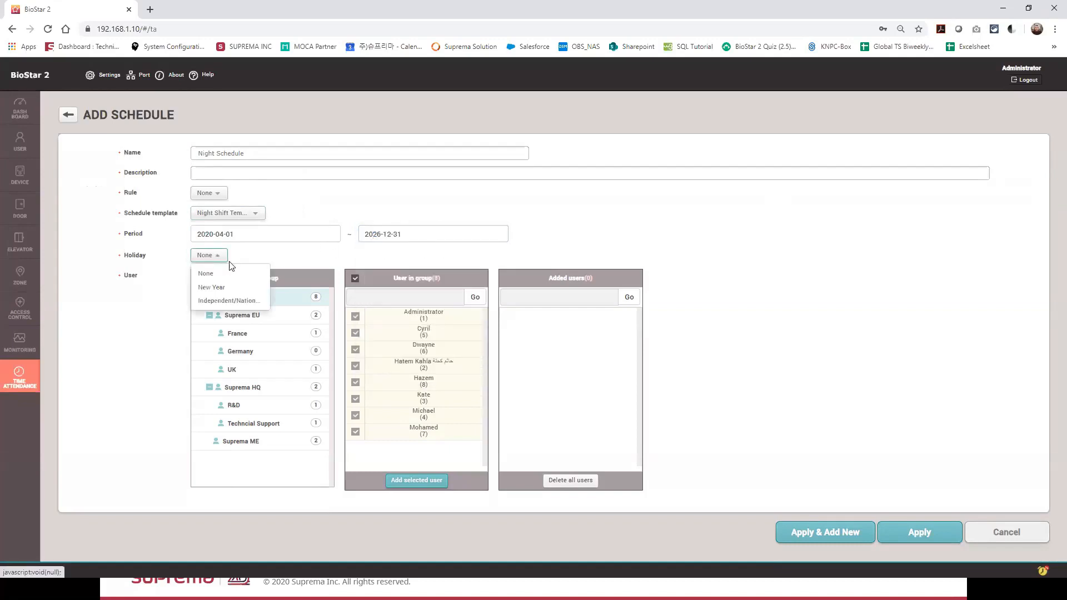
left_click(219, 287)
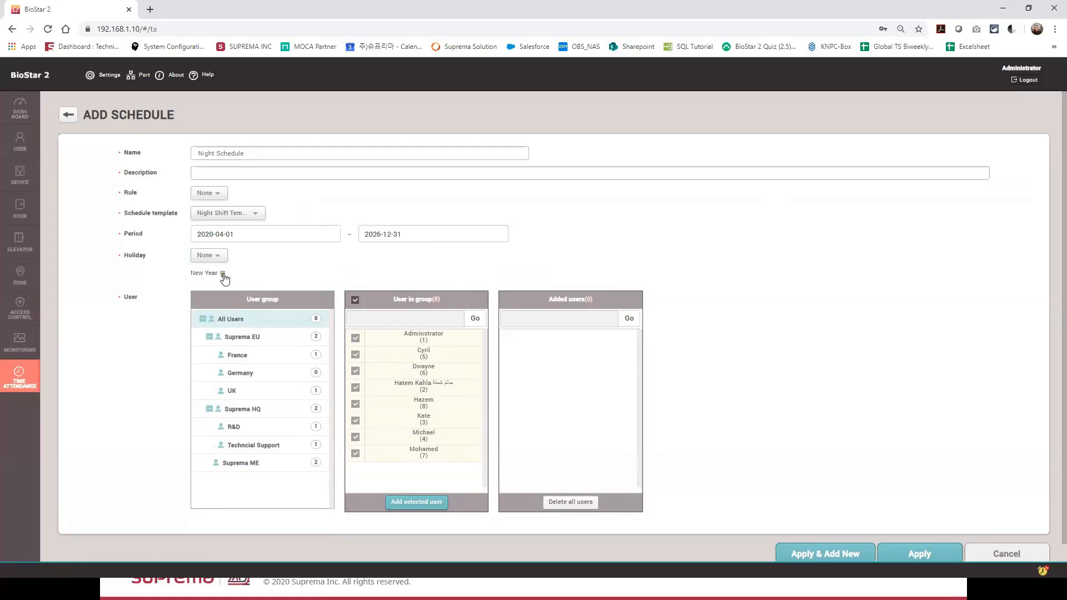
left_click(223, 273)
left_click(214, 255)
left_click(228, 299)
Step: Add the users of the UK and France groups to the Night Schedule and save it
left_click(281, 390)
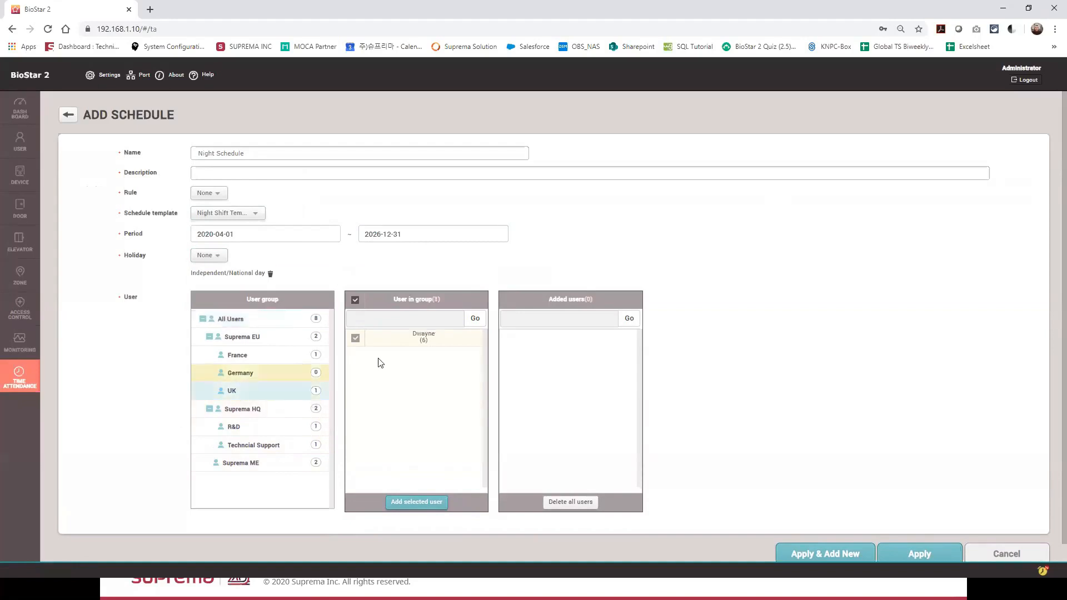
left_click(412, 503)
left_click(281, 355)
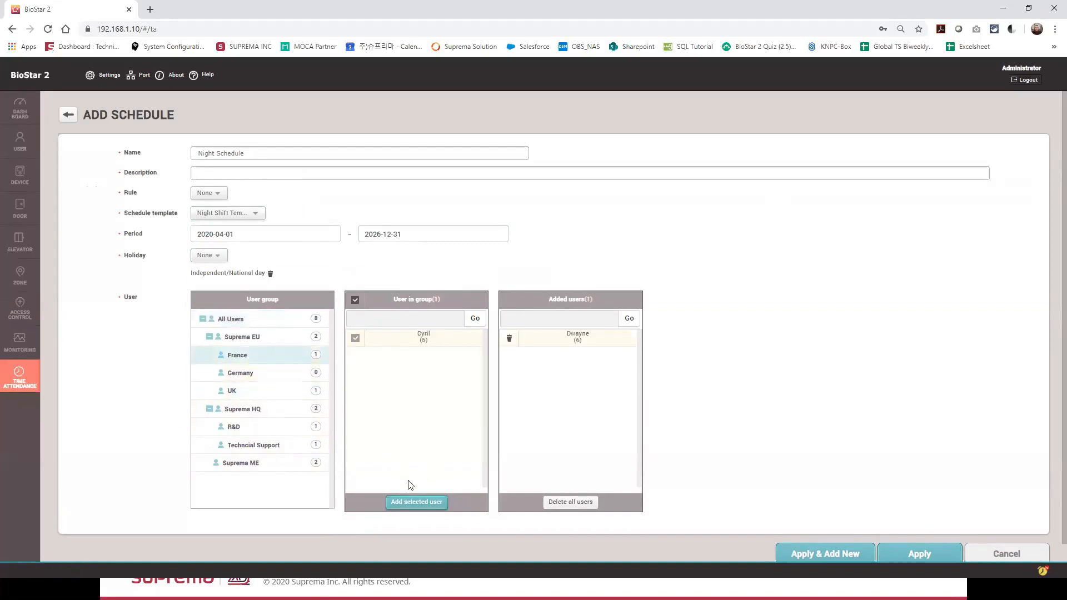
left_click(410, 504)
left_click(916, 555)
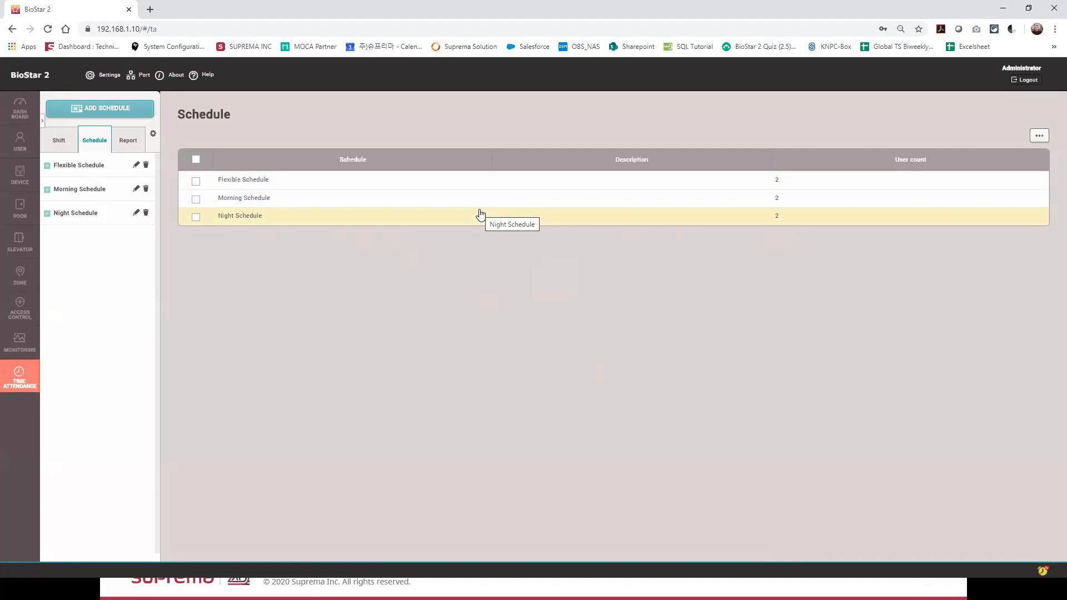
Step: Generate the Daily Report for the monthly period 2020-05-01 to 2020-05-31
left_click(126, 142)
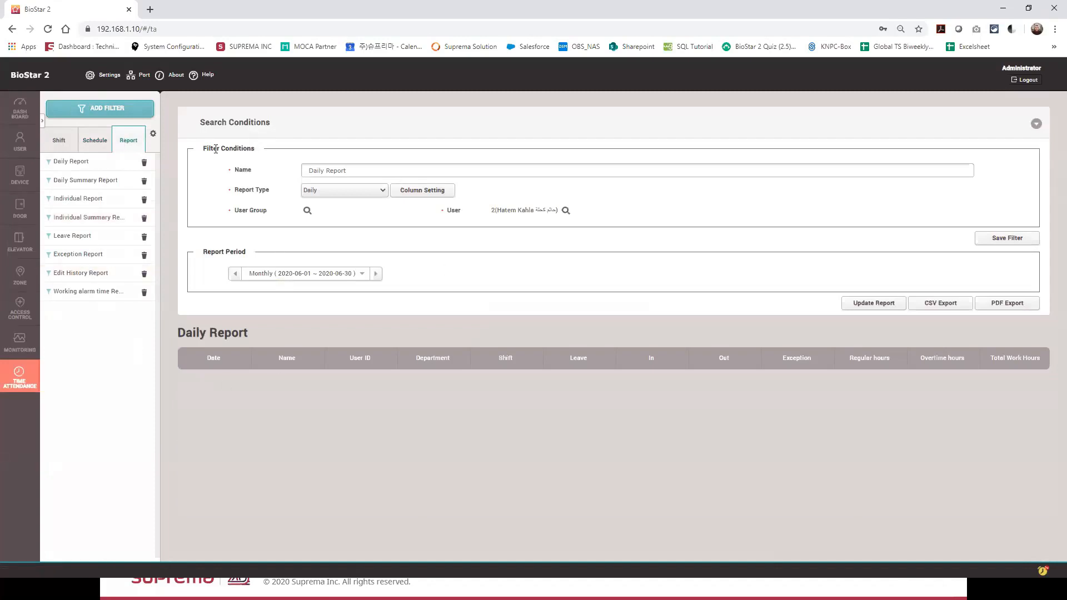
left_click(1004, 8)
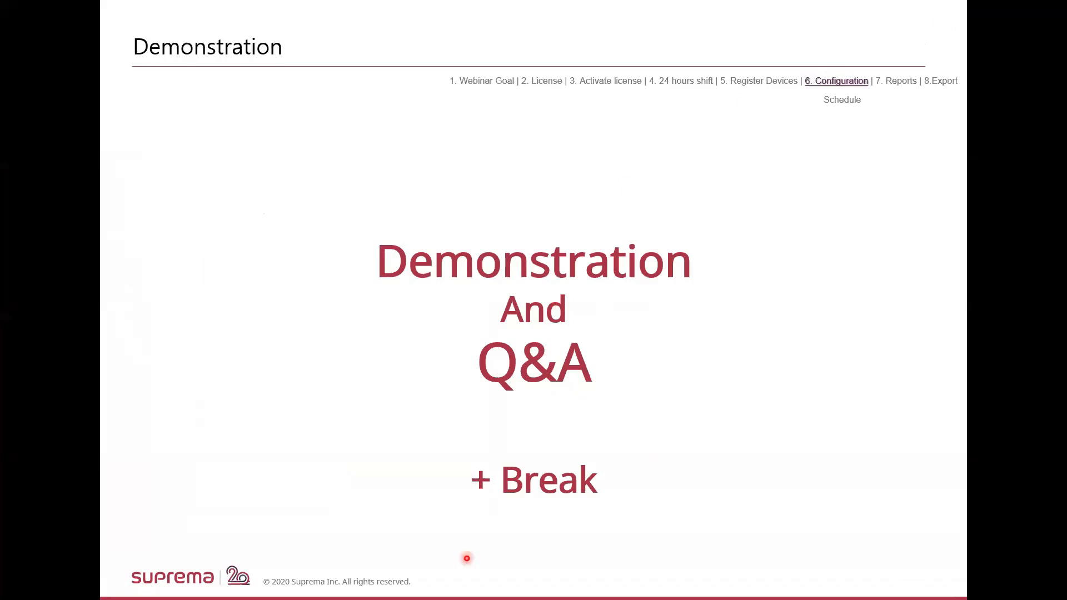
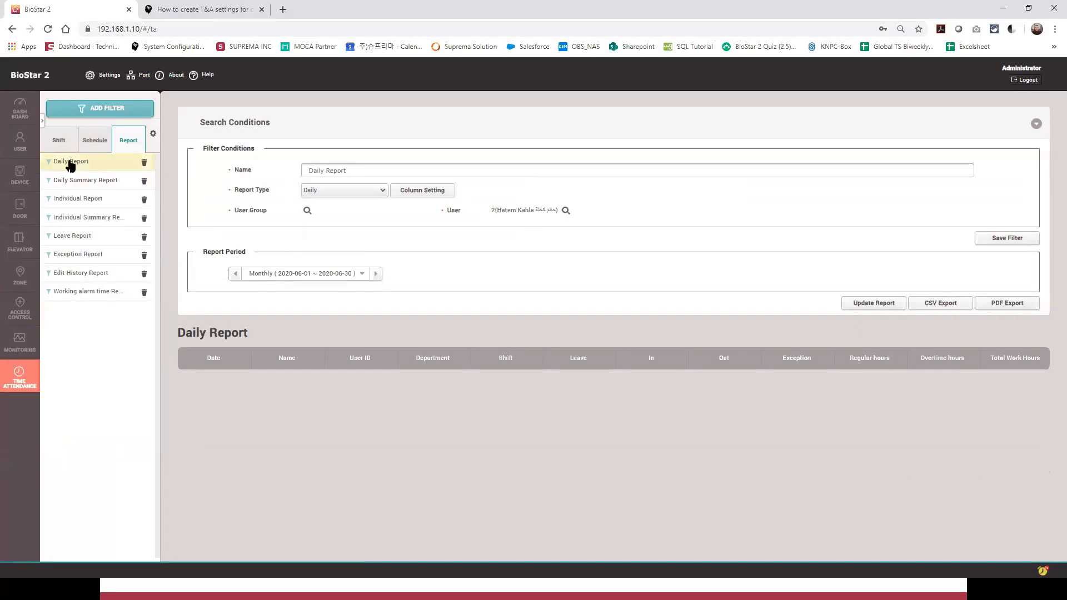
left_click(293, 277)
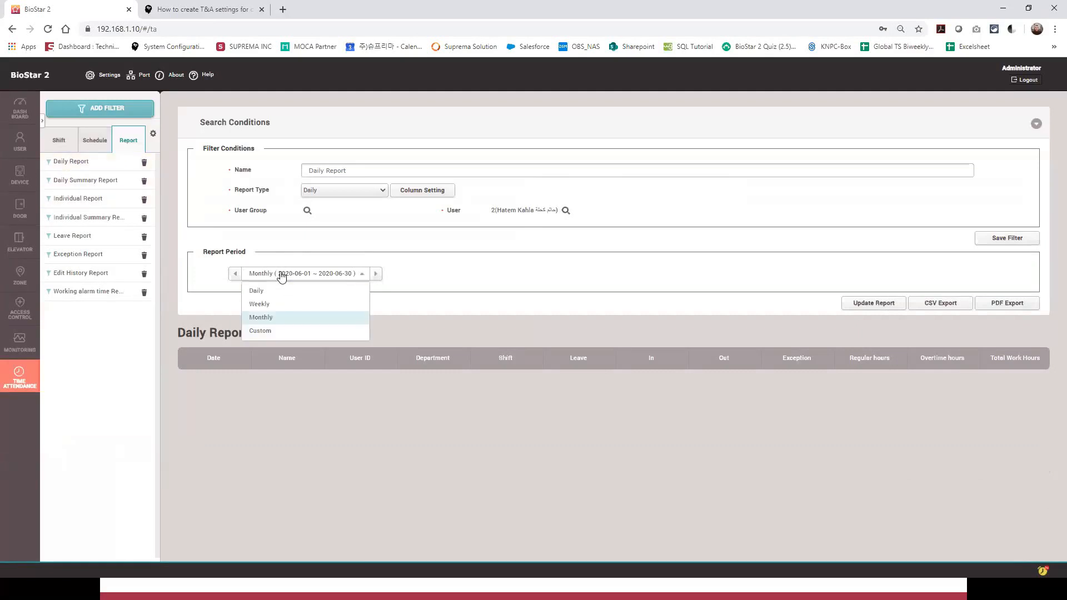
left_click(262, 317)
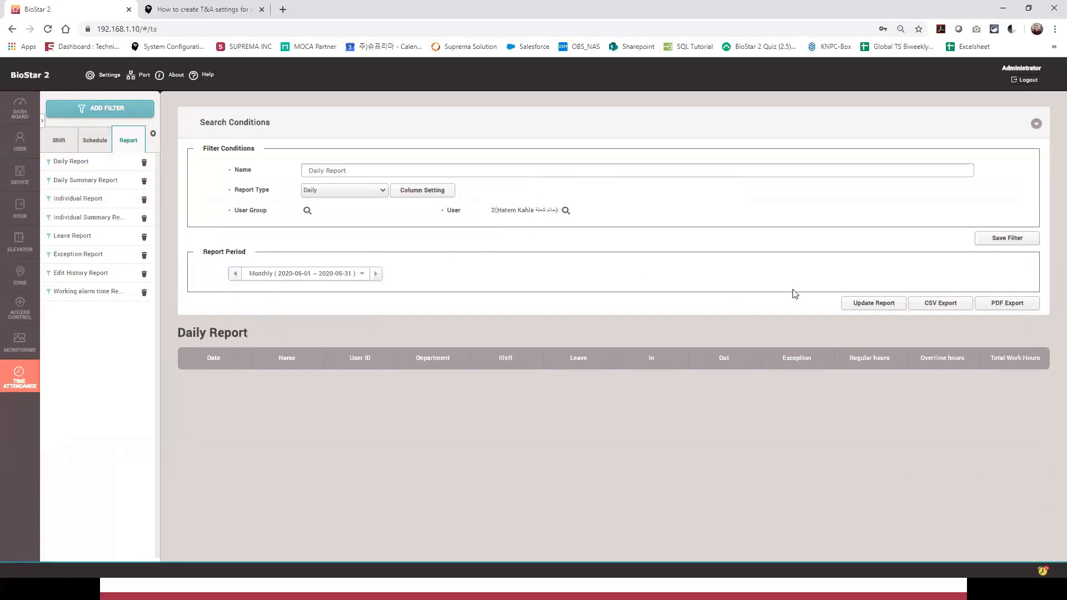
left_click(854, 303)
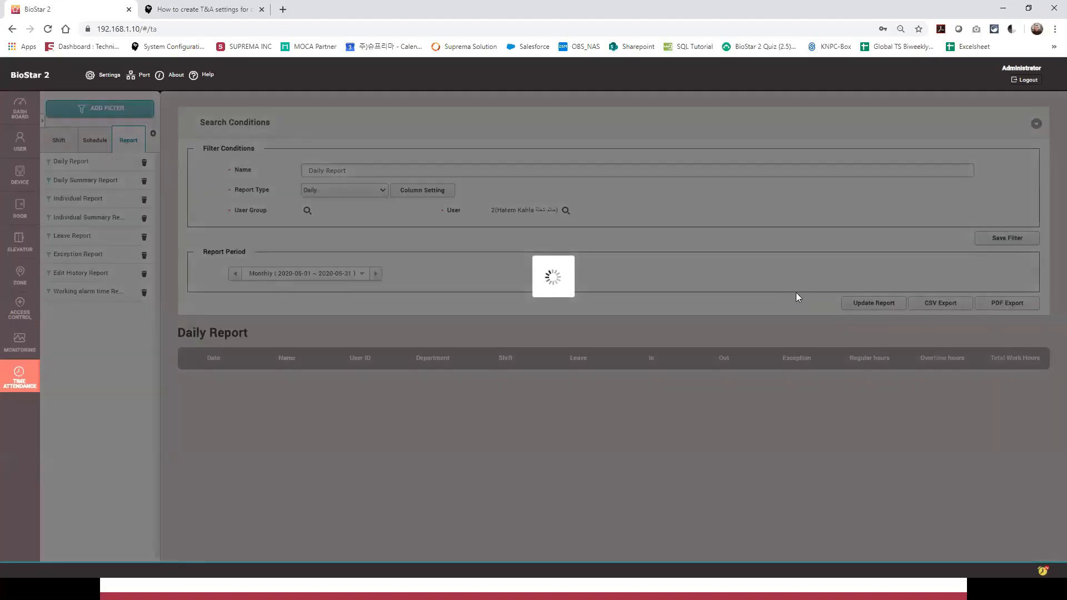
scroll(381, 327, "down", 4)
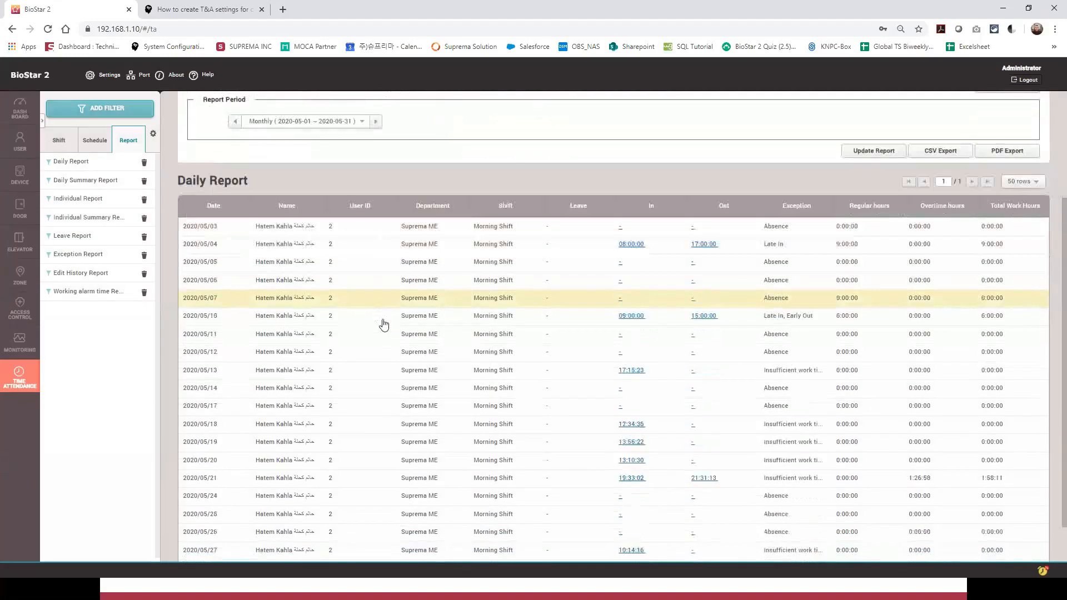
Step: Change the Daily Report's period to 2020-06-01 to 2020-06-30 and update the report
scroll(441, 357, "up", 2)
scroll(442, 355, "up", 2)
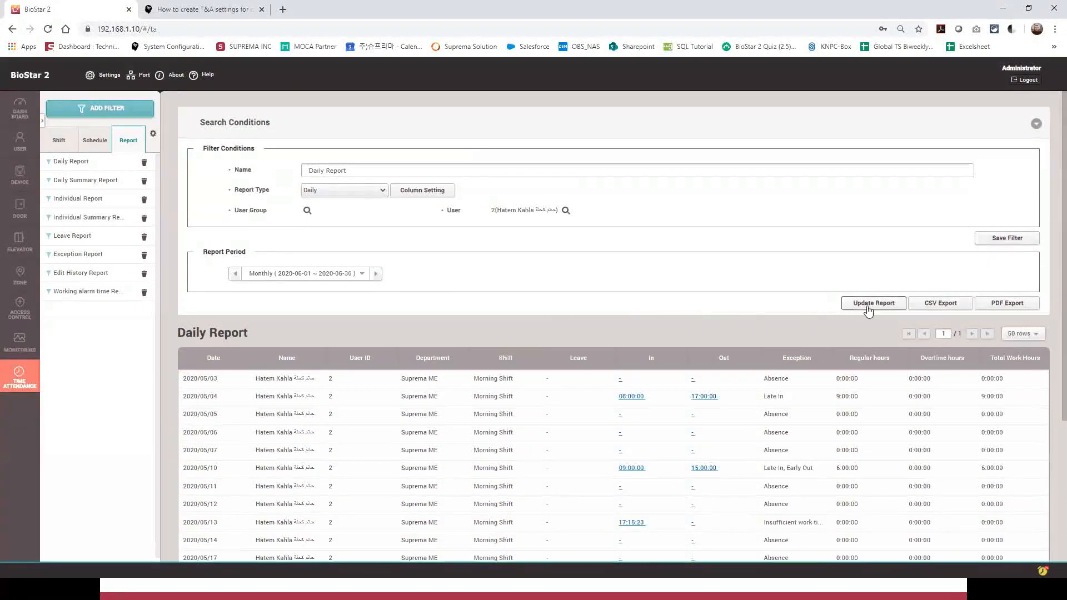
left_click(869, 304)
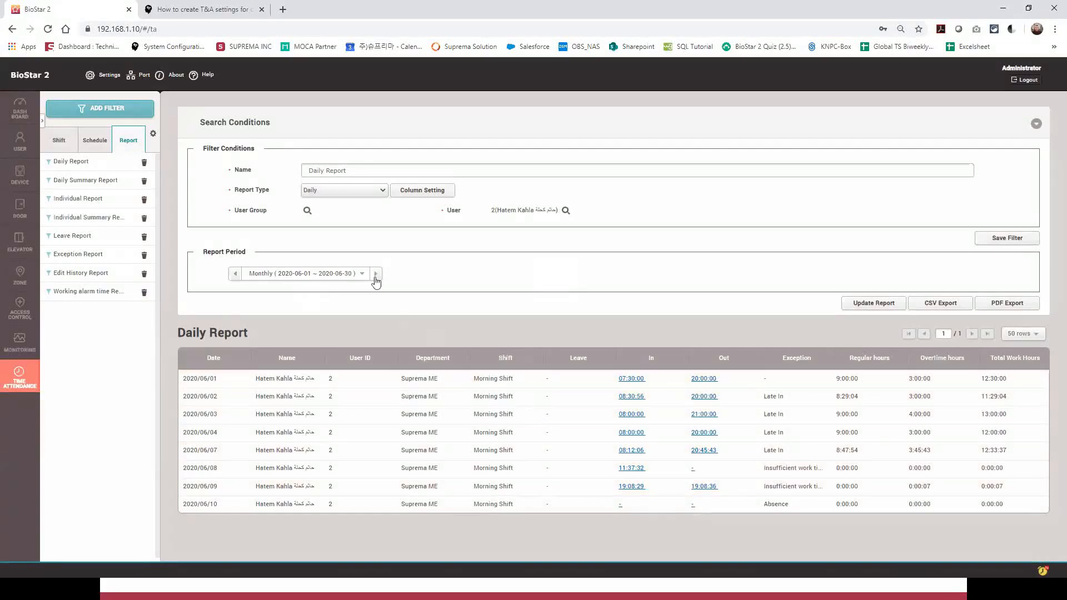
Step: Generate the Daily Summary Report for the monthly period 2020-06-01 to 2020-06-30
left_click(84, 180)
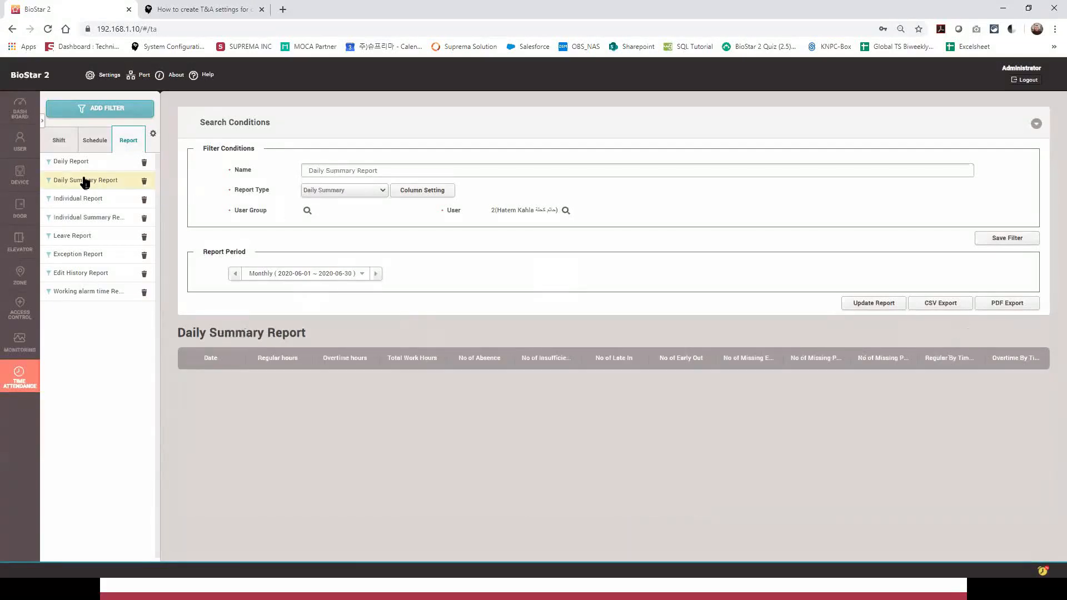
left_click(875, 303)
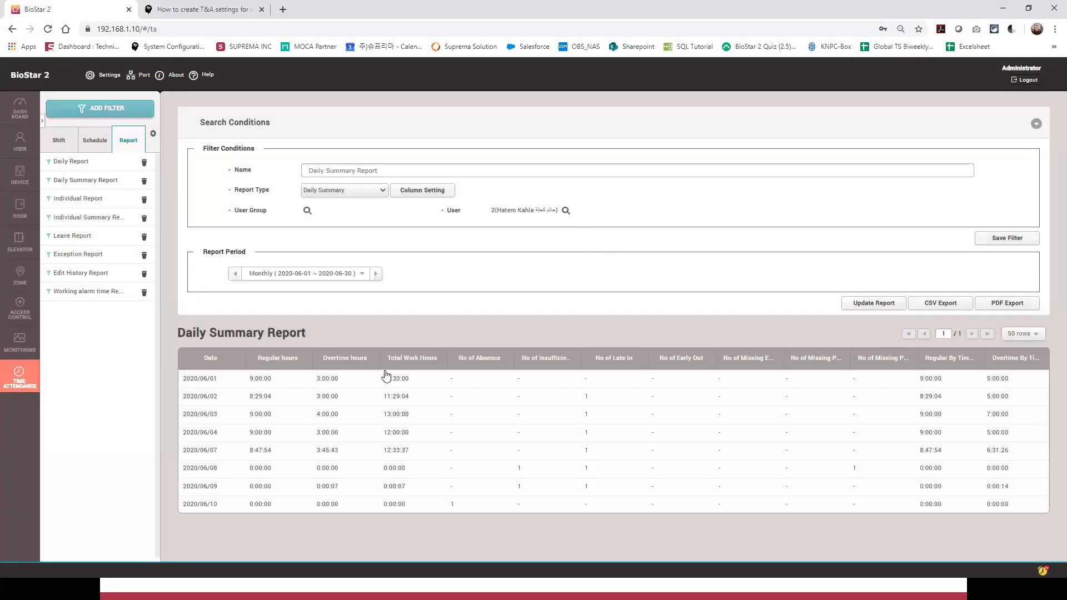
Step: Move Overtime hours before Regular hours in the summary report and hide the absence, insufficient work time, late in and both time rate columns
left_click(434, 194)
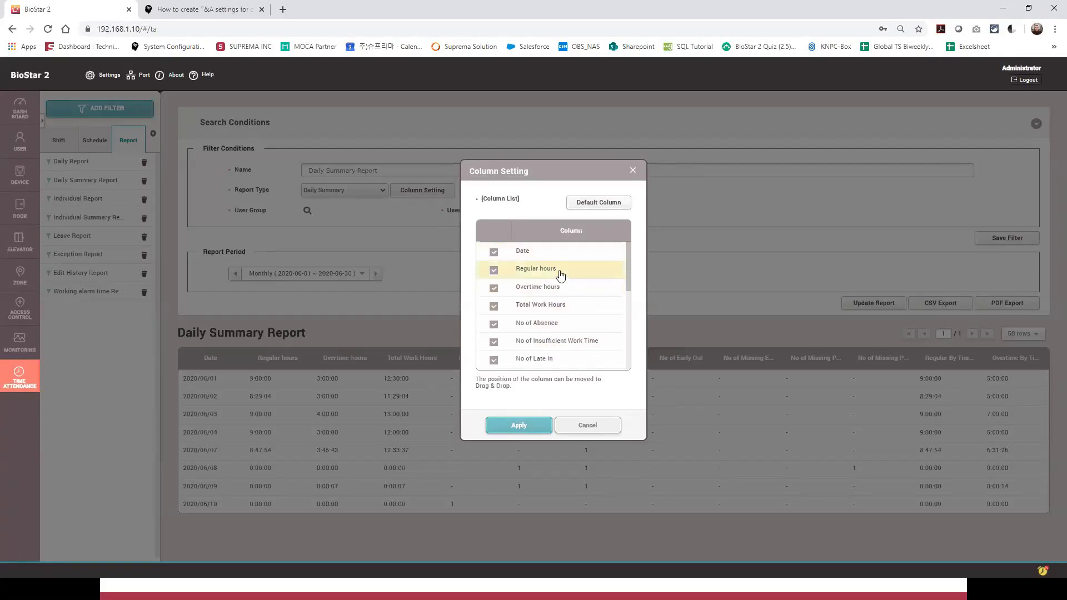
left_click_drag(549, 287, 549, 271)
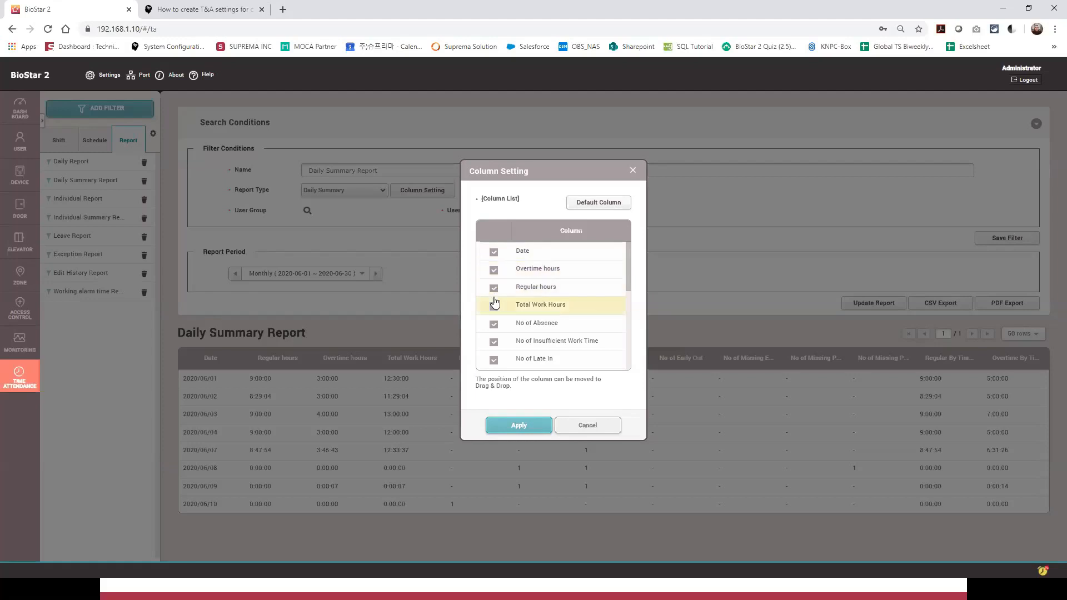
left_click(493, 323)
left_click(493, 342)
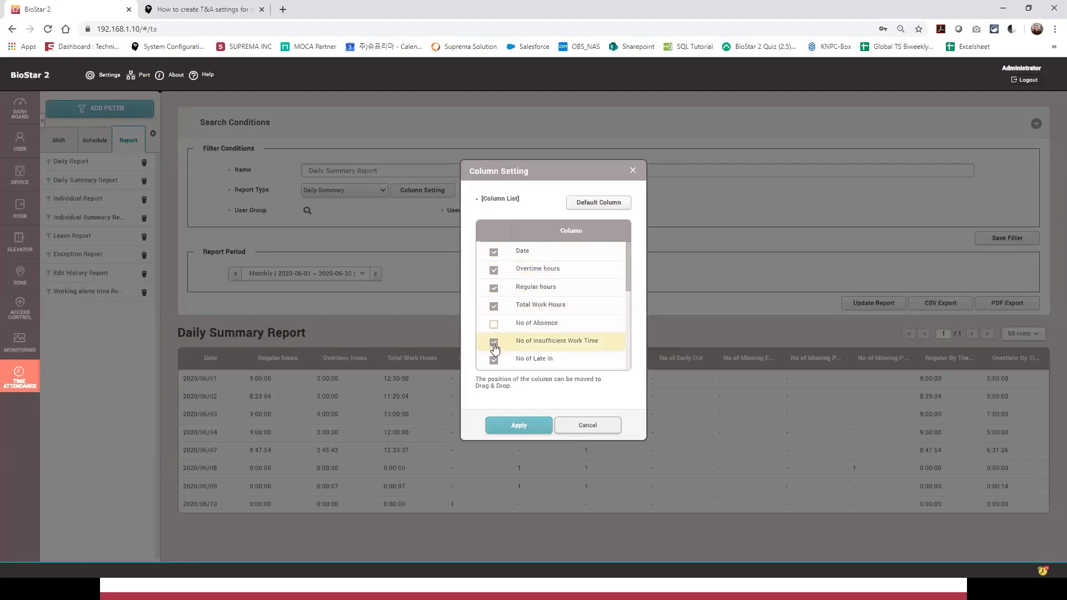
scroll(532, 309, "down", 4)
left_click(494, 292)
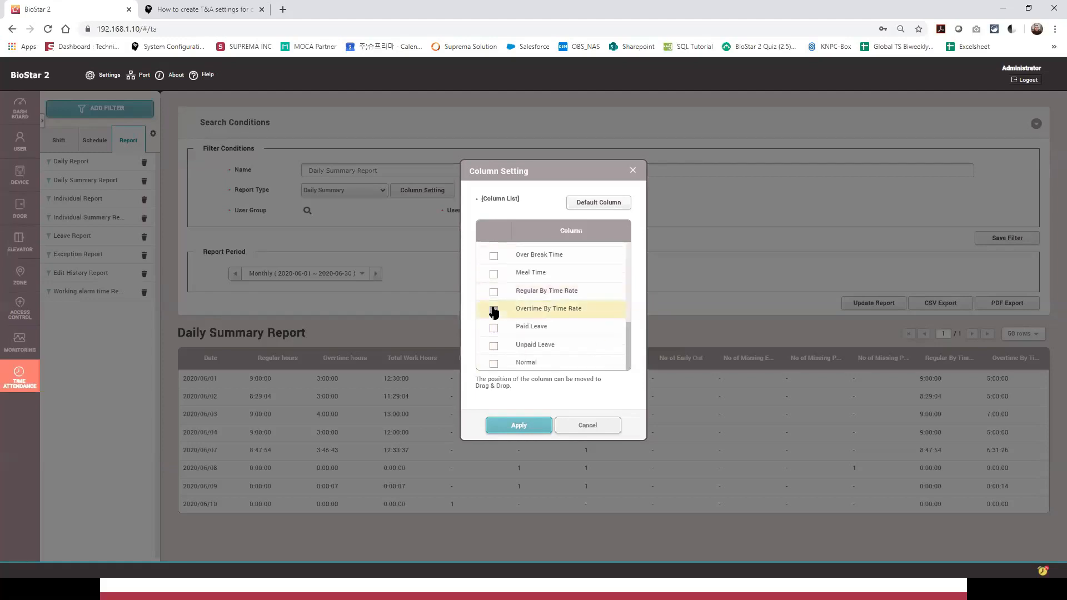
left_click(494, 309)
left_click(516, 427)
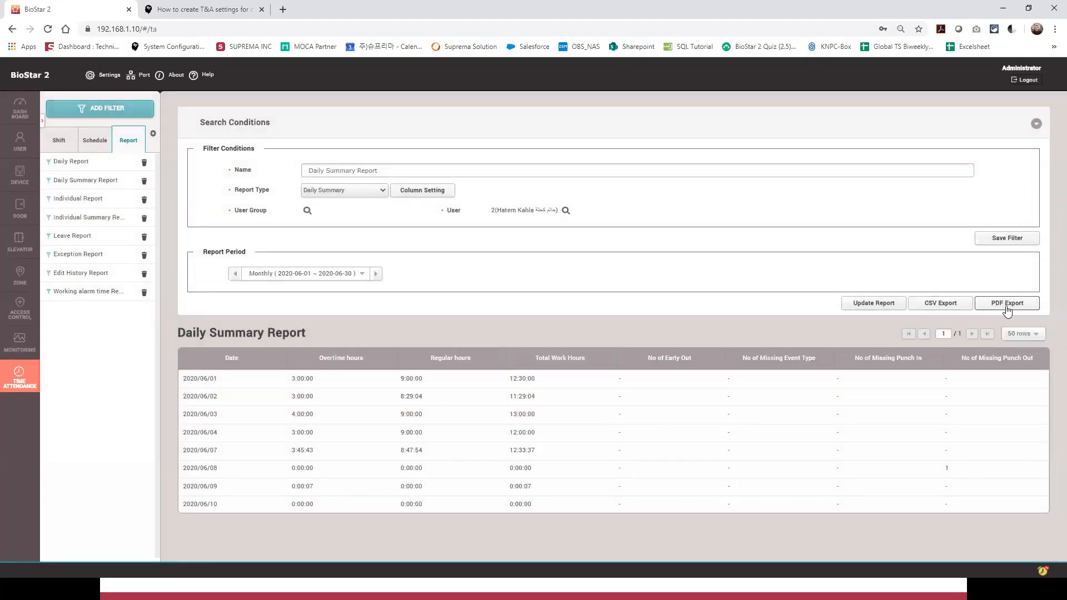
Step: Try the Daily Summary Report's PDF export options, enabling Show Title On Every Page and toggling the footer comment, and close them without exporting
left_click(988, 306)
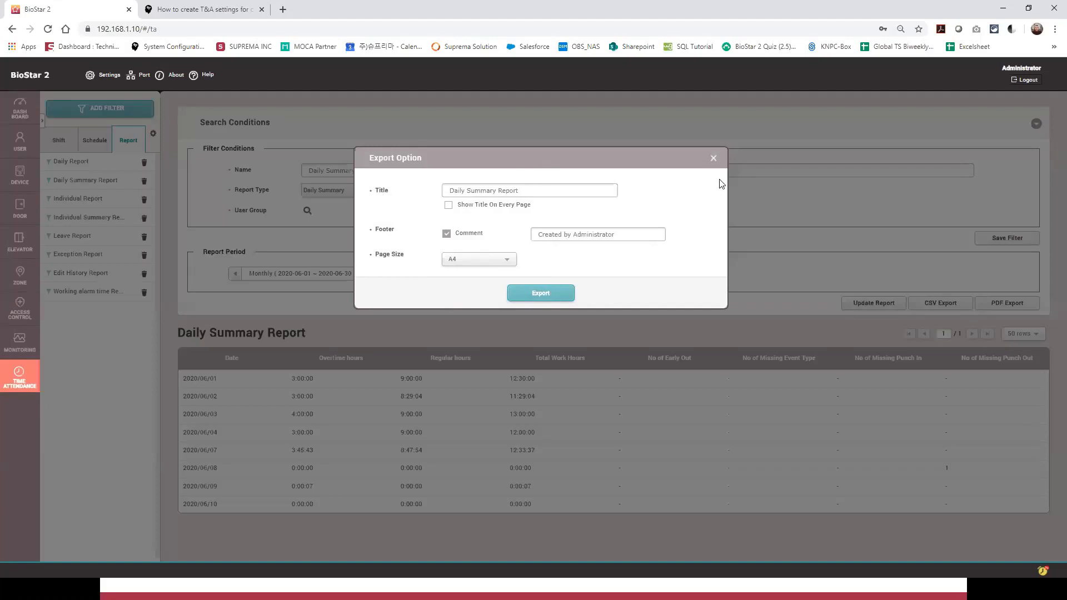
left_click_drag(527, 191, 446, 188)
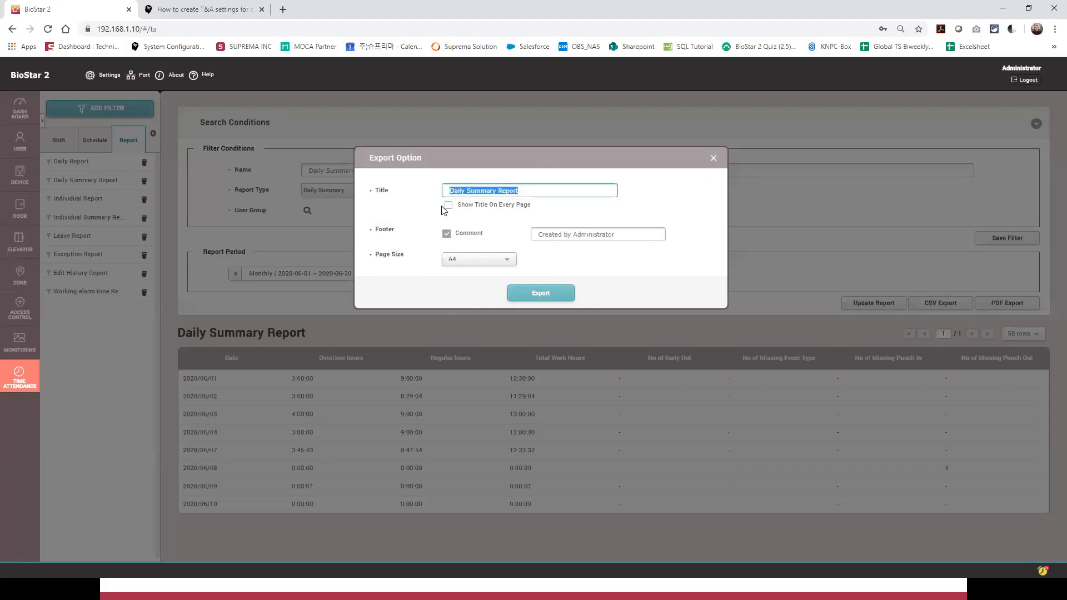
left_click(448, 206)
left_click(446, 234)
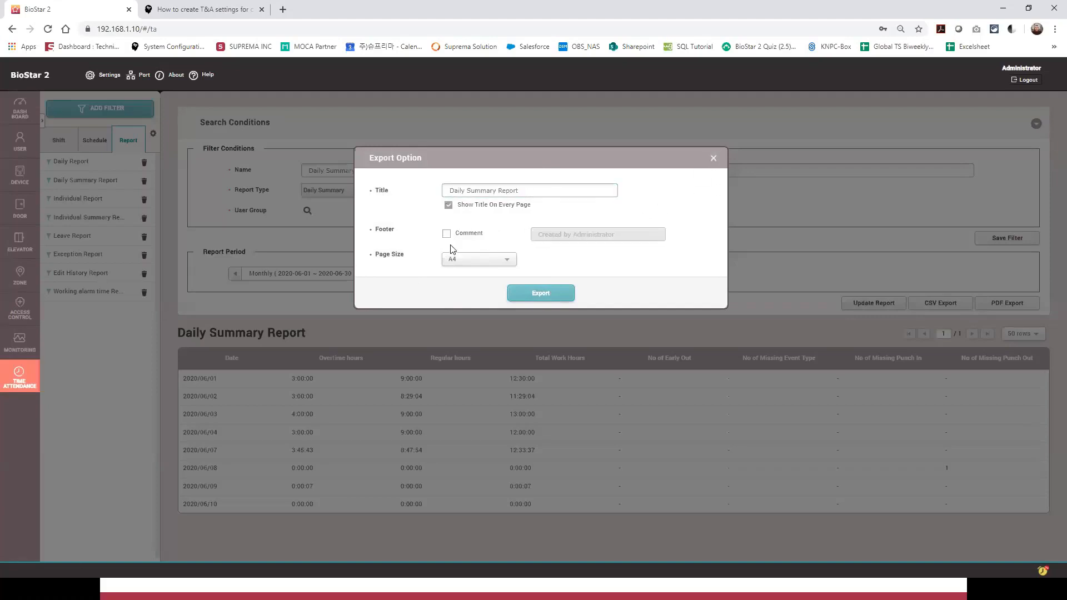
left_click(447, 234)
left_click_drag(635, 233, 533, 236)
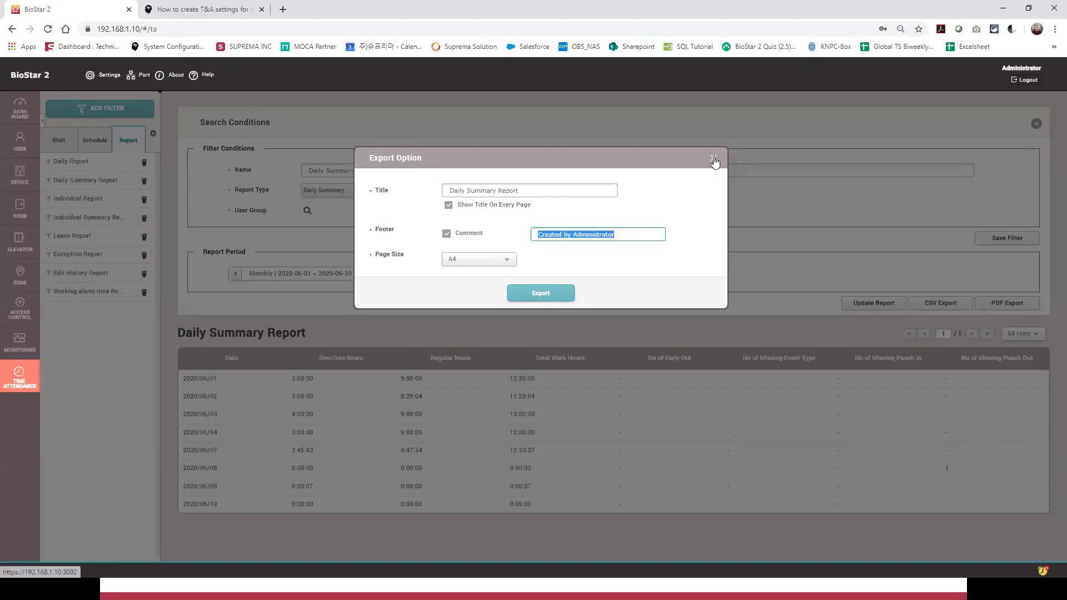
left_click(714, 159)
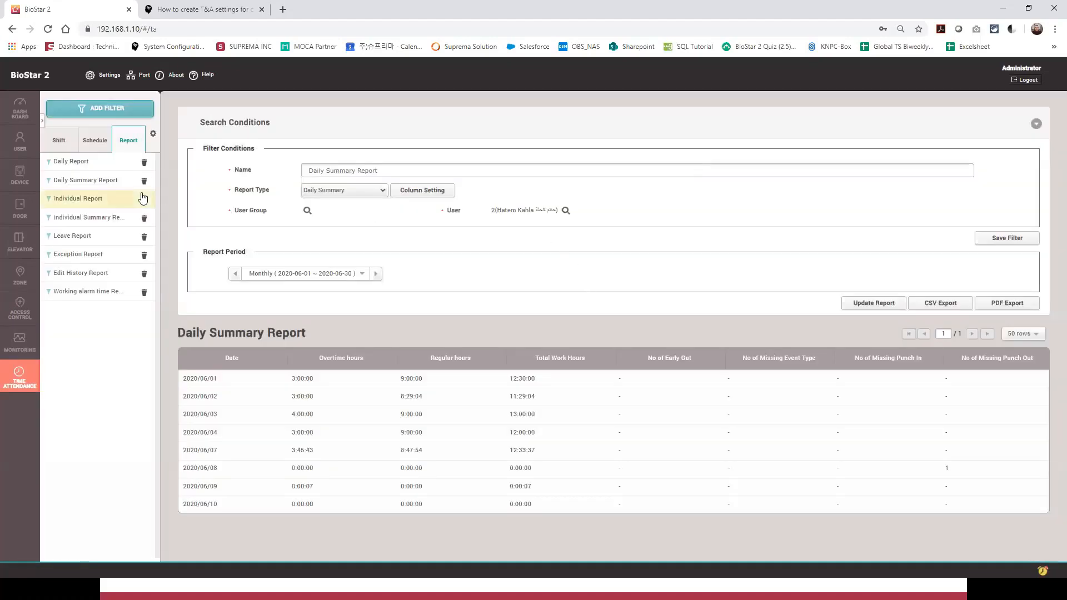
Step: Generate the Individual Report for the monthly period 2020-05-01 to 2020-05-31
left_click(99, 199)
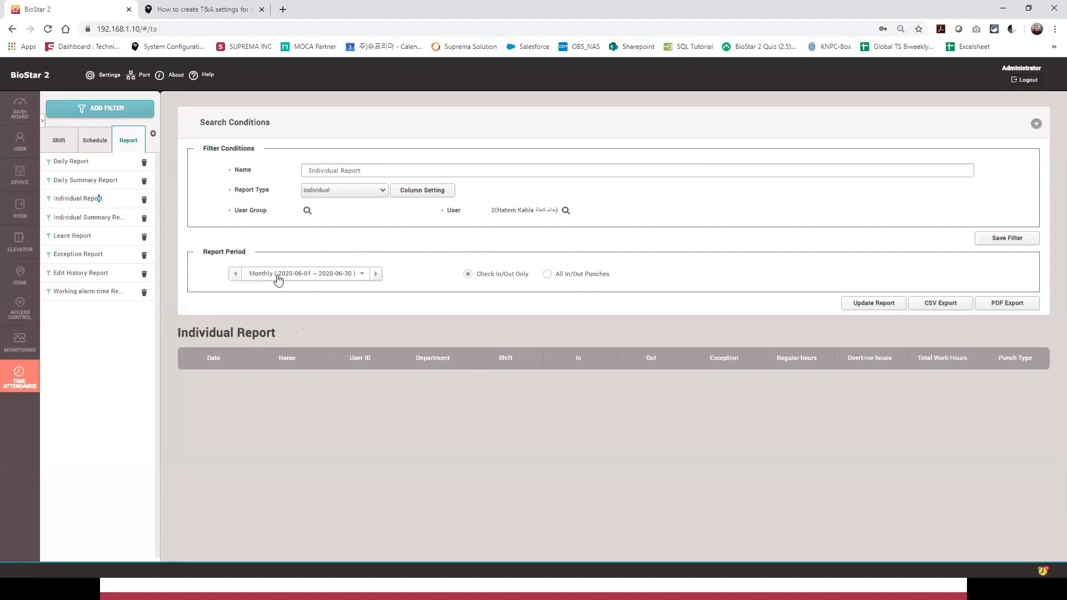
left_click(235, 273)
left_click(847, 305)
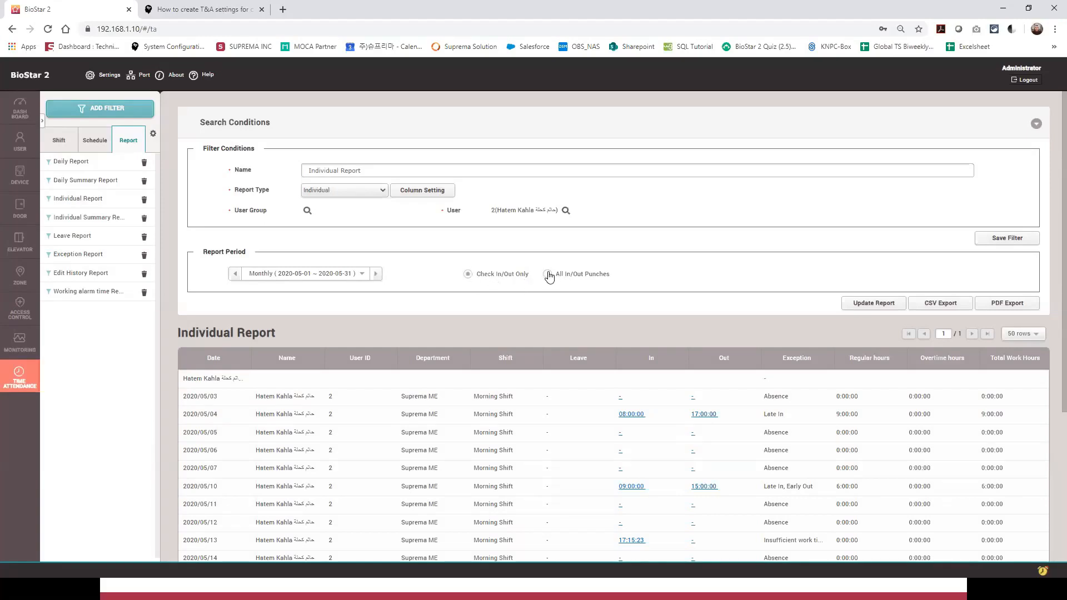
Step: Switch the Individual Report to All In/Out Punches, update it and review the punch entries
left_click(843, 305)
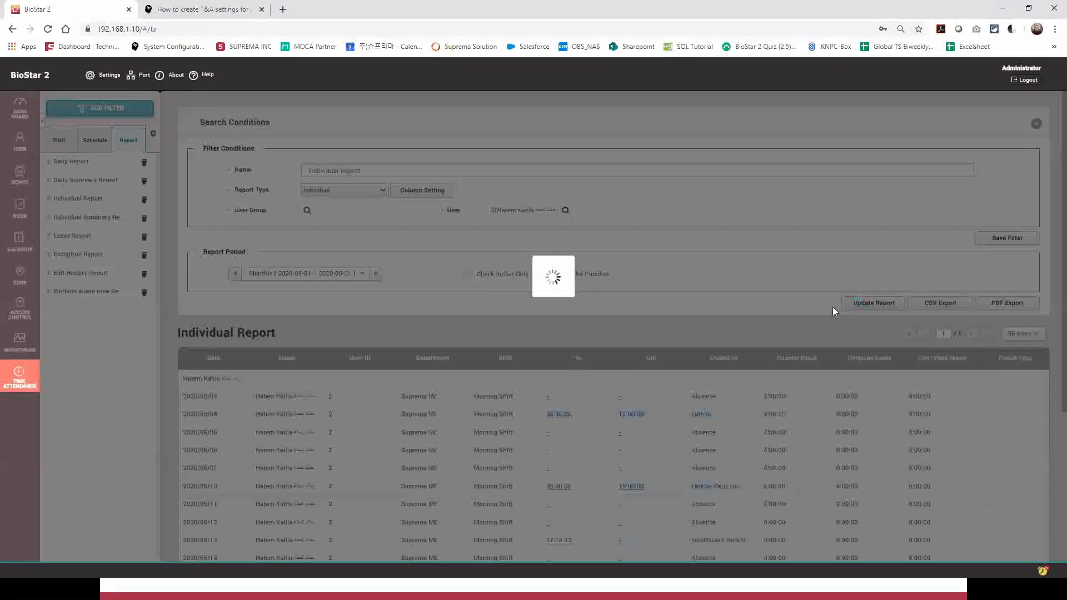
scroll(322, 400, "down", 1)
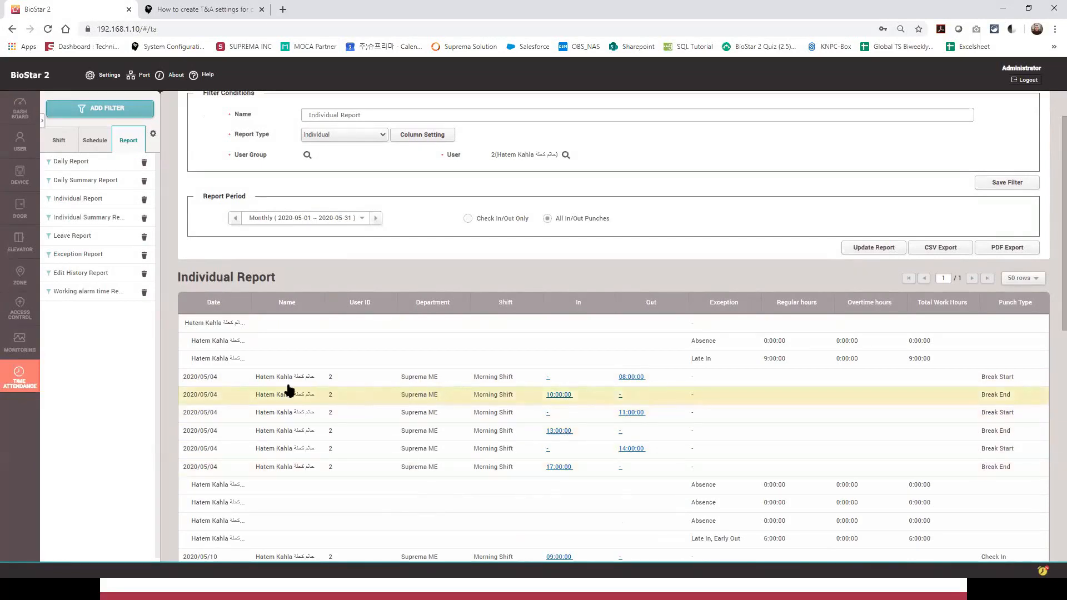
scroll(331, 412, "down", 4)
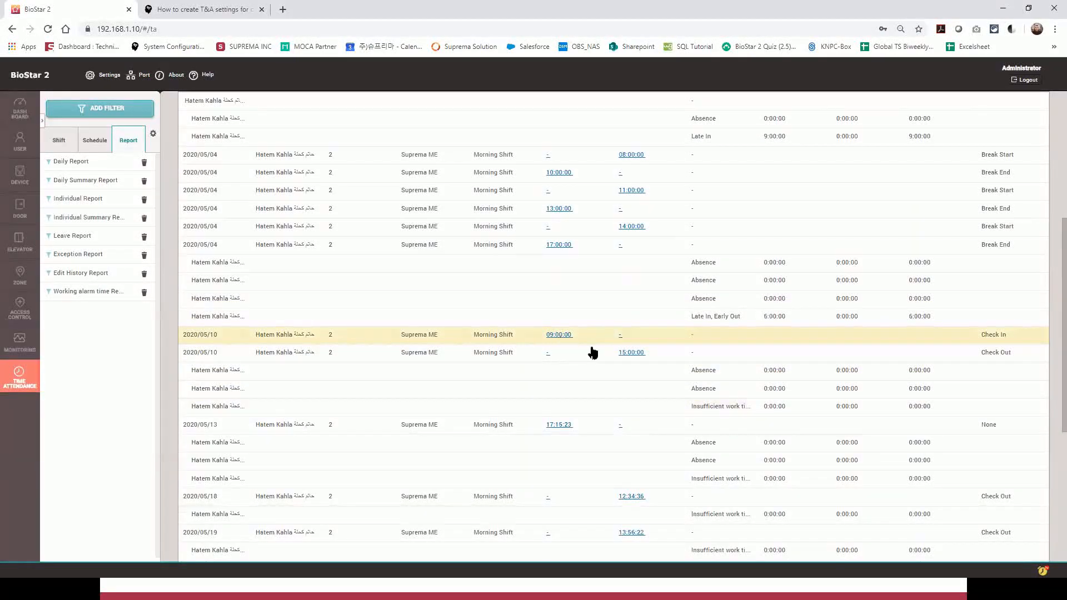
scroll(543, 452, "down", 3)
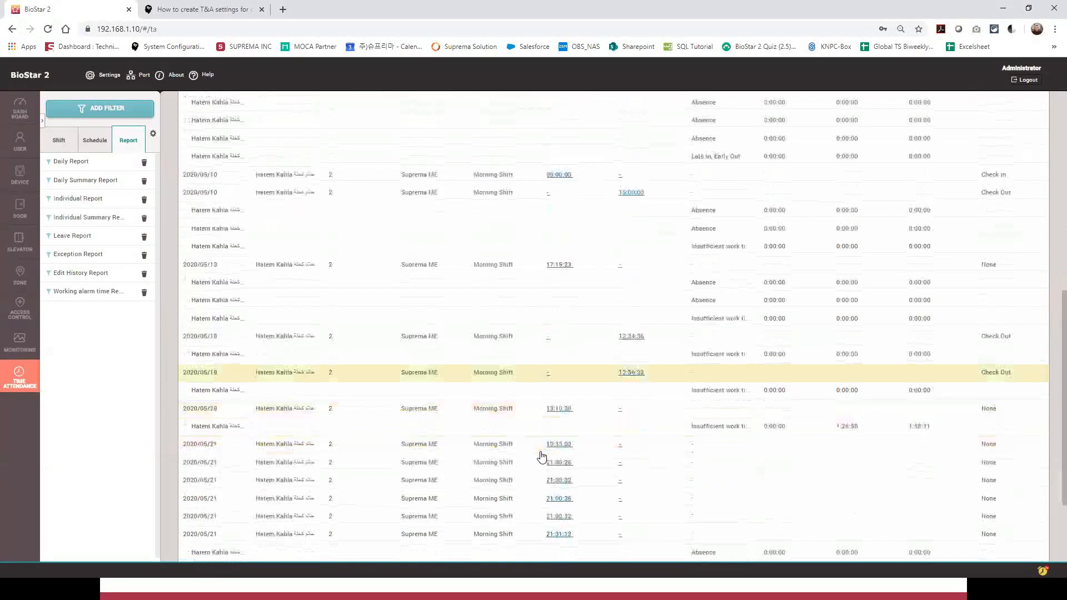
scroll(541, 458, "up", 8)
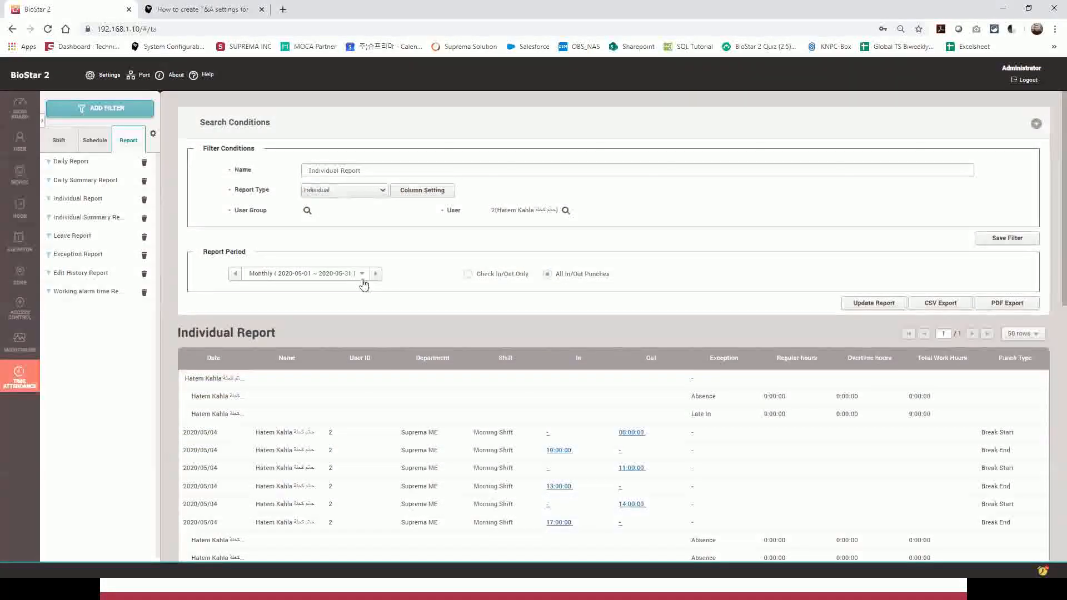
Step: Update the Individual Report for the monthly period 2020-06-01 to 2020-06-30 and review its punch entries
left_click(375, 274)
left_click(873, 303)
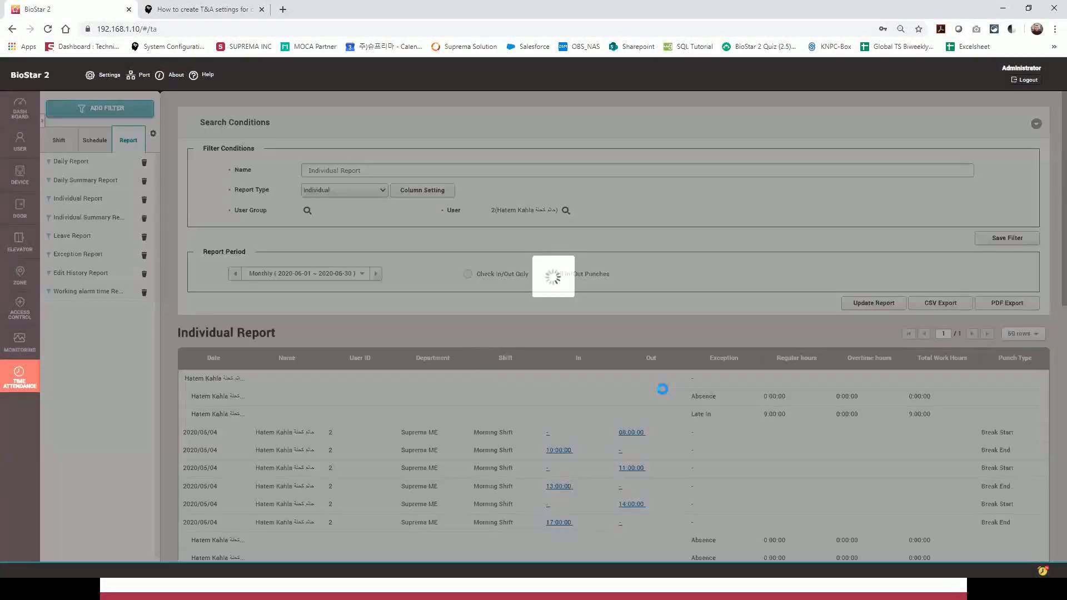
scroll(505, 431, "down", 2)
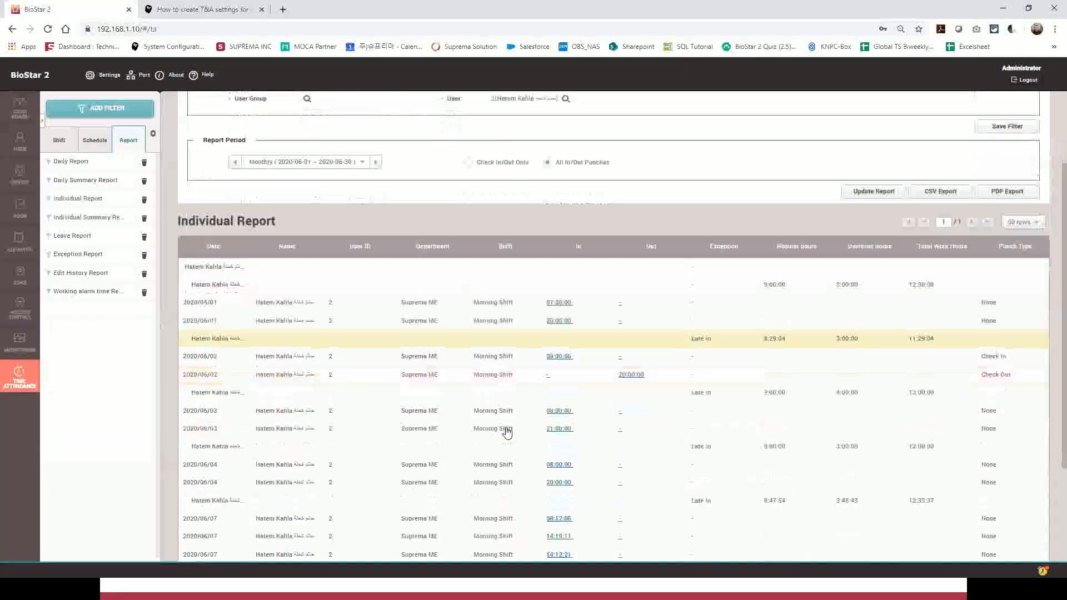
scroll(506, 432, "down", 3)
scroll(543, 374, "up", 5)
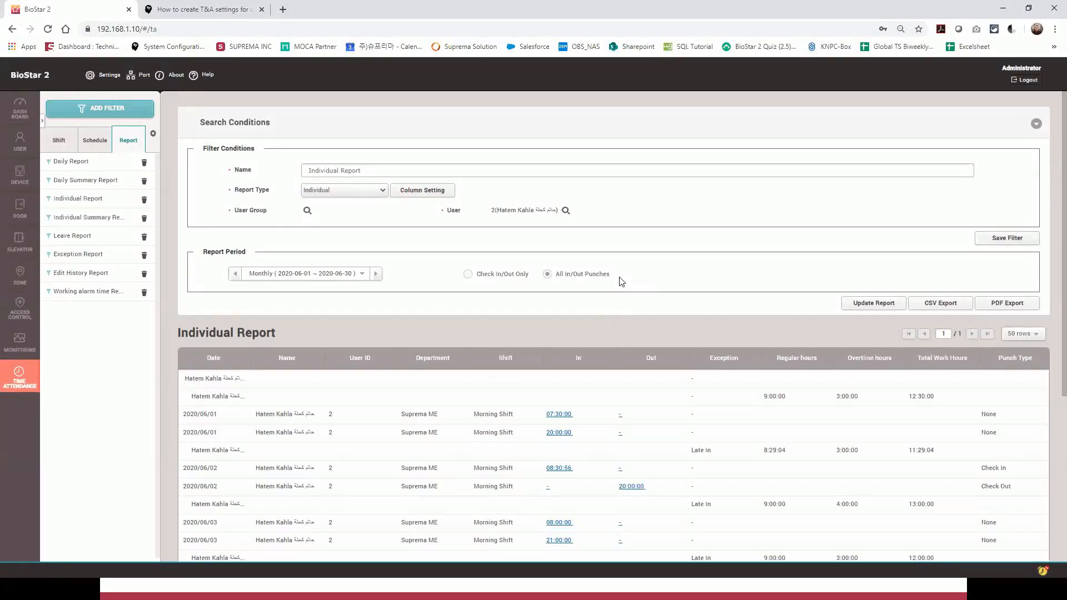
scroll(579, 405, "down", 5)
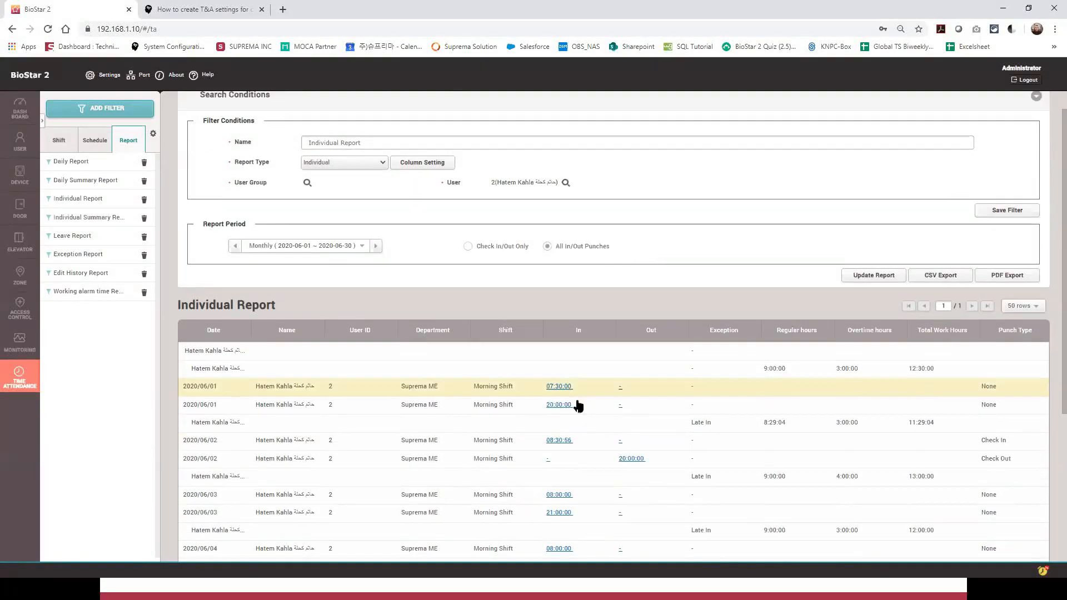
scroll(586, 367, "up", 5)
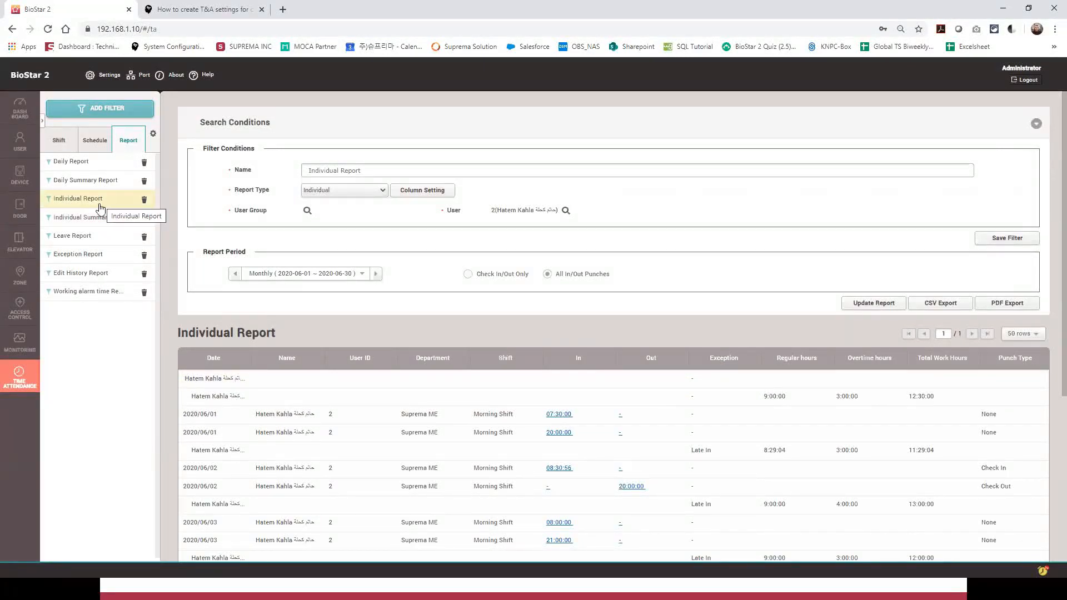
Step: Generate the Individual Summary Report for June 2020 for the same user as in the Individual Report
left_click(62, 219)
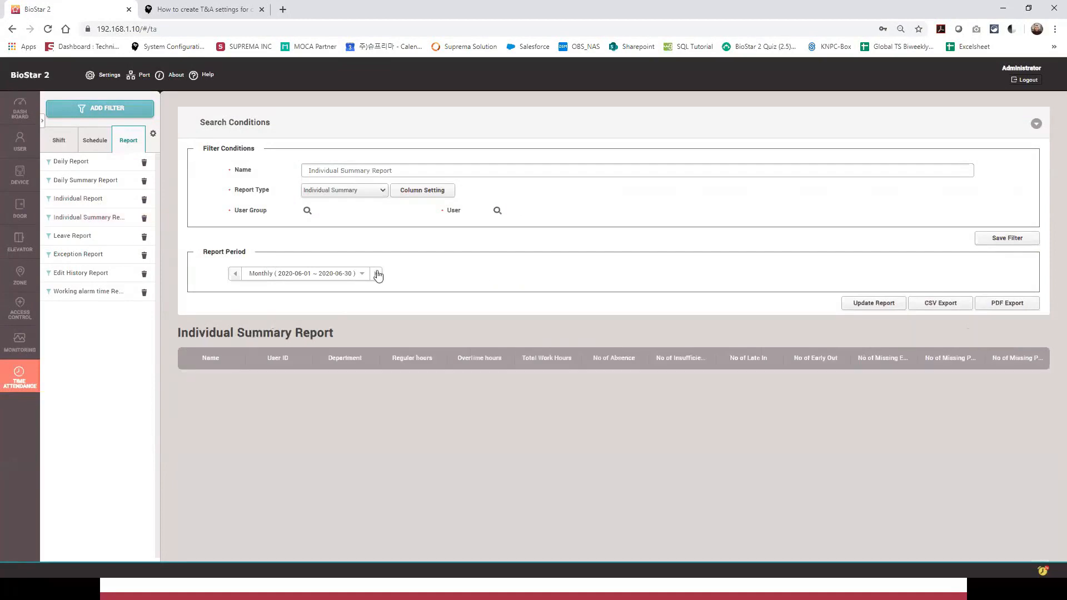
left_click(848, 304)
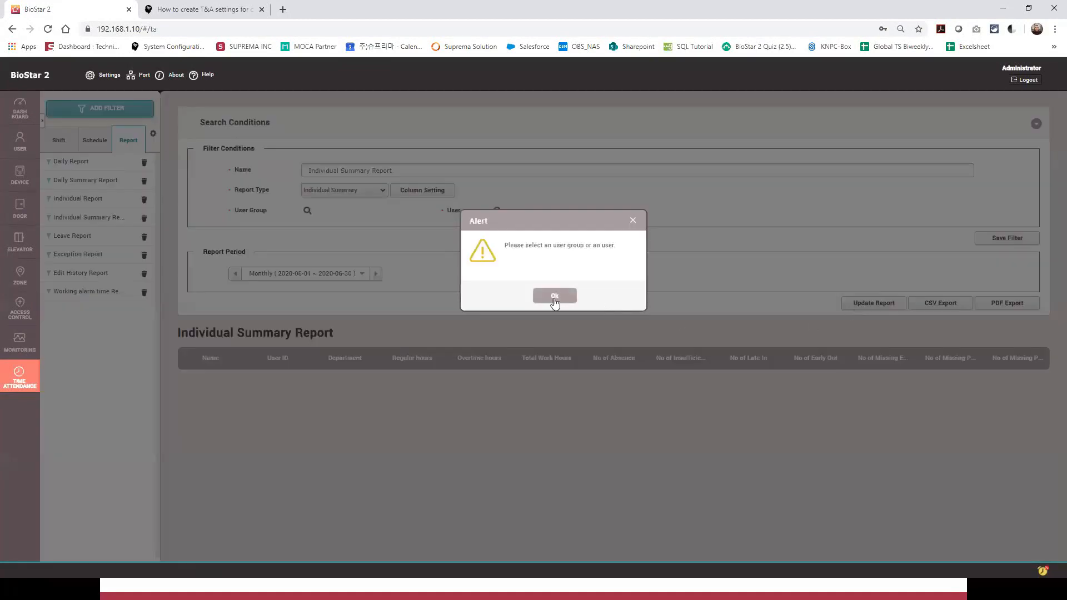
left_click(555, 296)
left_click(498, 210)
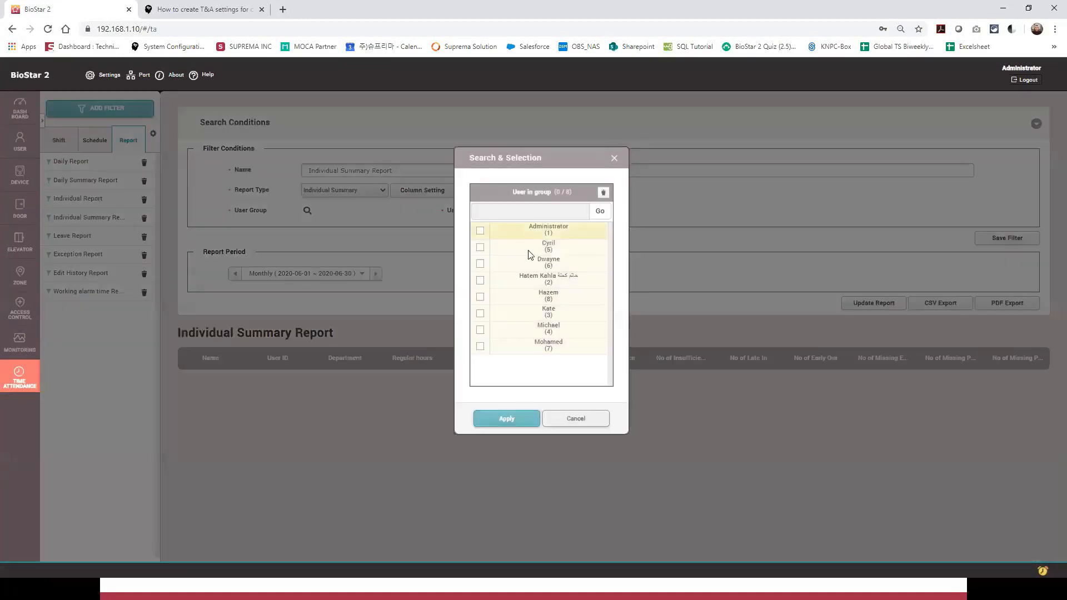
left_click(480, 280)
left_click(507, 418)
left_click(874, 303)
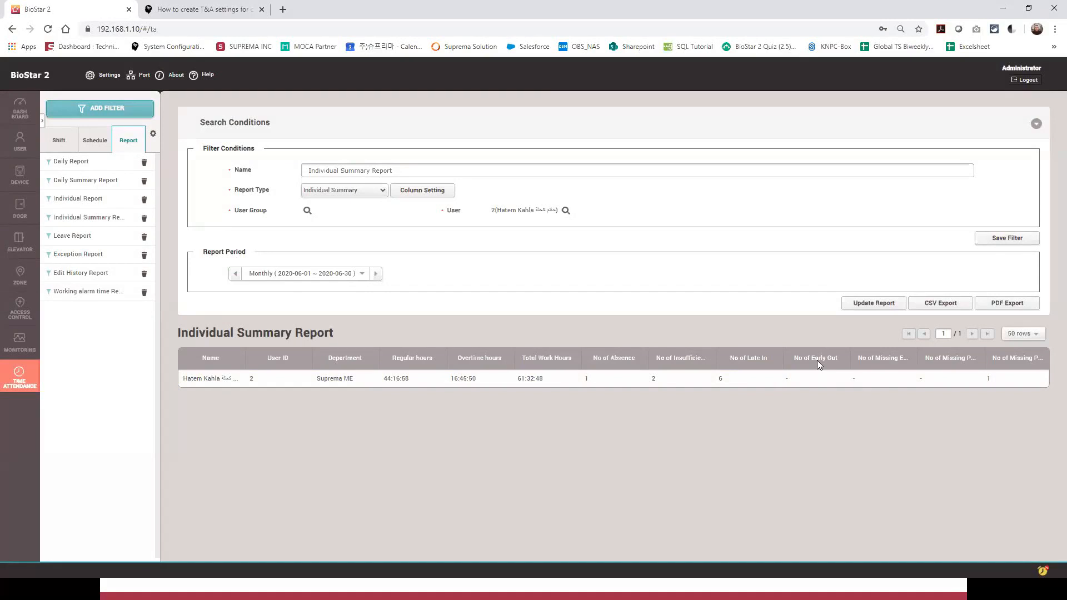
Step: Add the CF 1 and CF 2 columns to the Individual Summary Report and update it
left_click(440, 192)
scroll(553, 286, "down", 10)
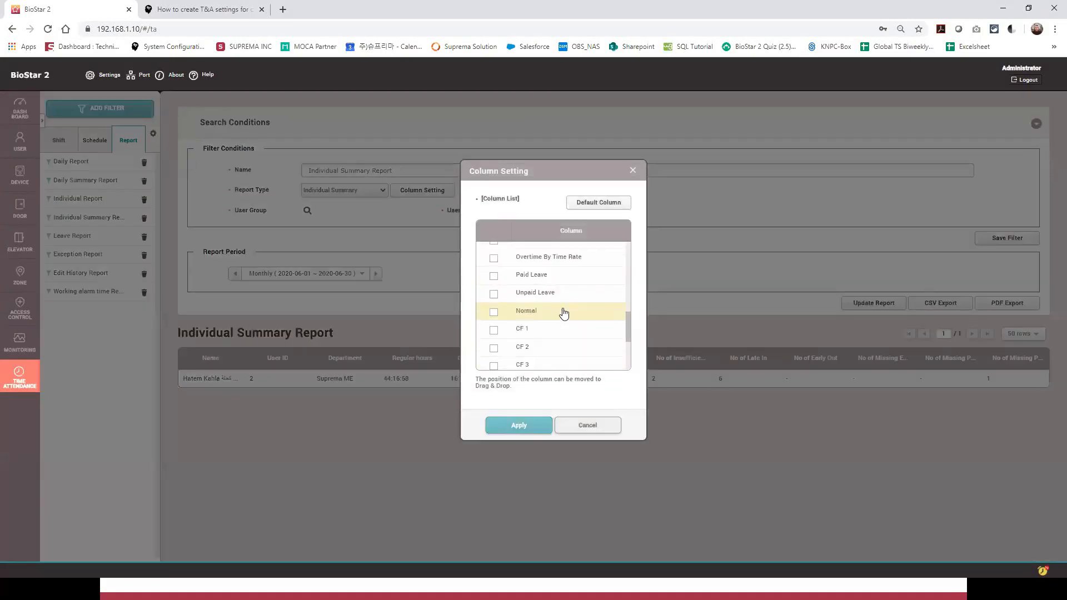
scroll(494, 303, "up", 3)
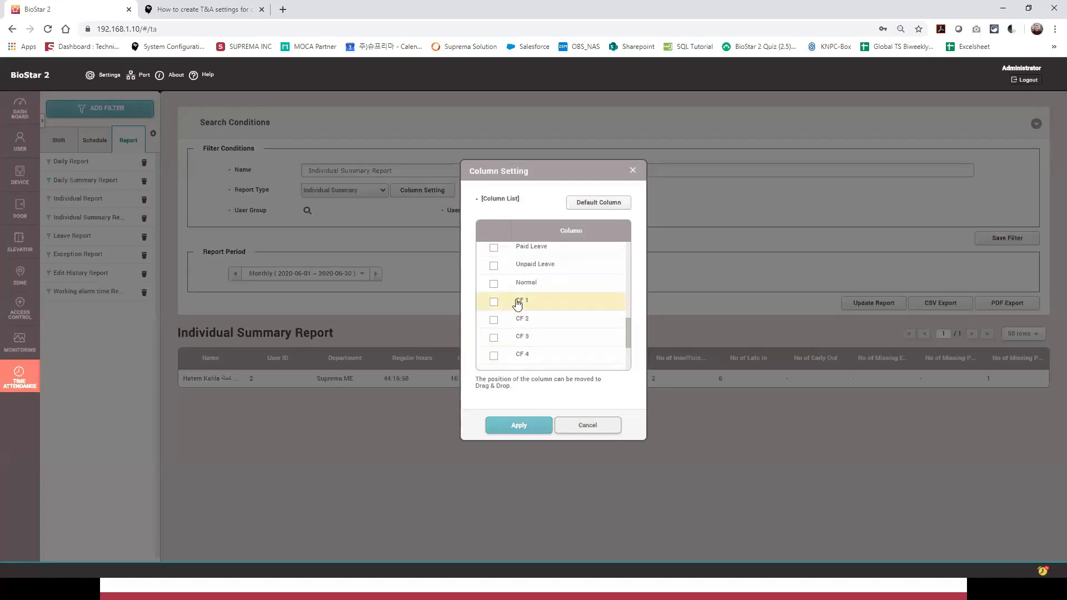
left_click(494, 302)
left_click(494, 321)
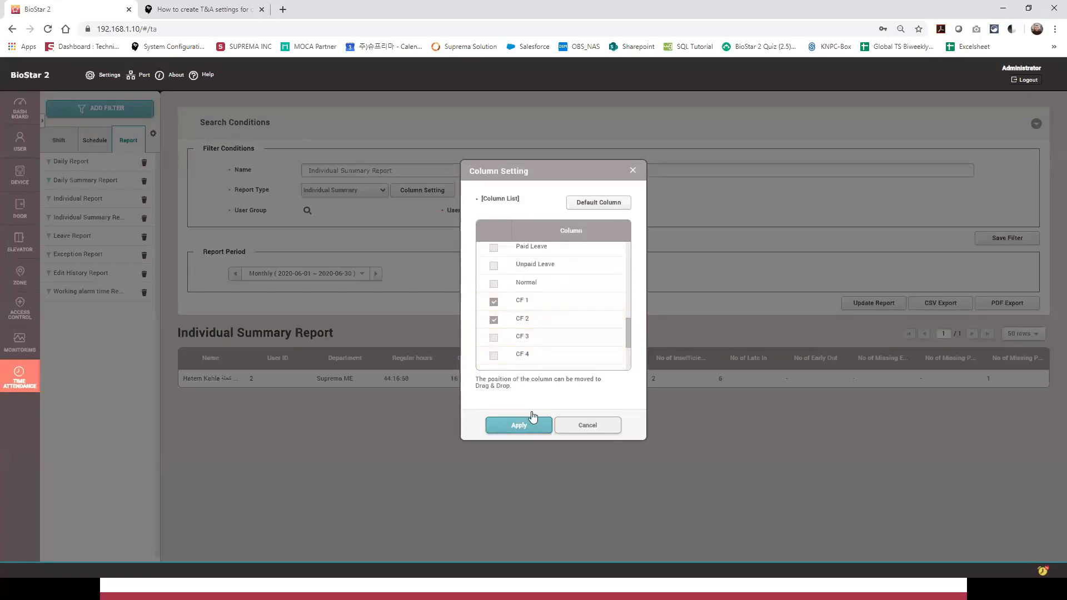
left_click(519, 427)
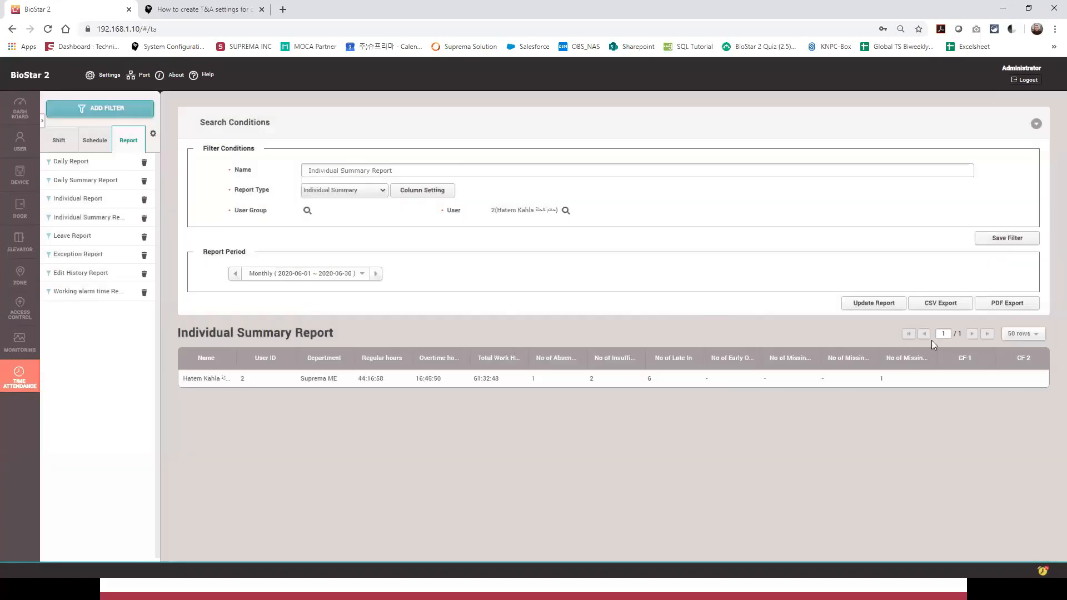
left_click(877, 303)
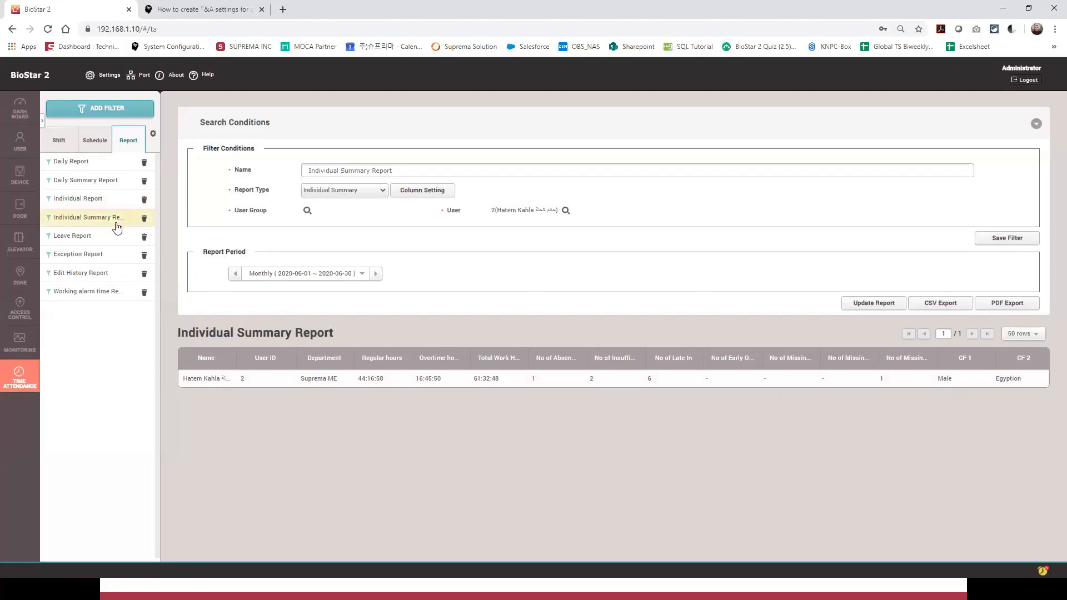
Step: Open the Leave Report and view its available leave filters
left_click(133, 235)
left_click(310, 211)
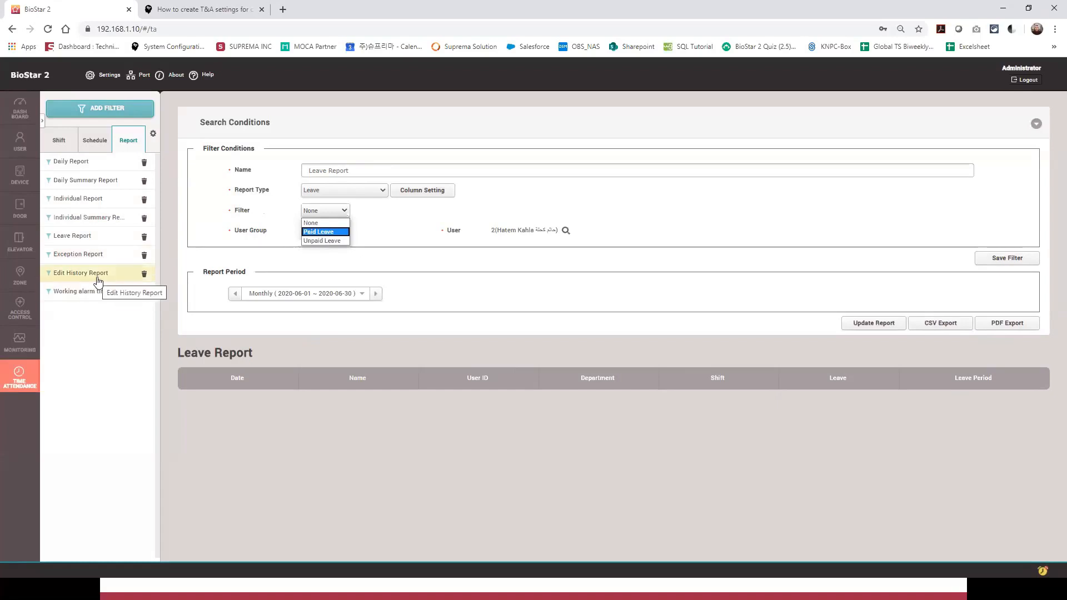
Step: Generate the Exception Report for June 2020 filtered by Late In for the same user as in the Individual Report
left_click(99, 255)
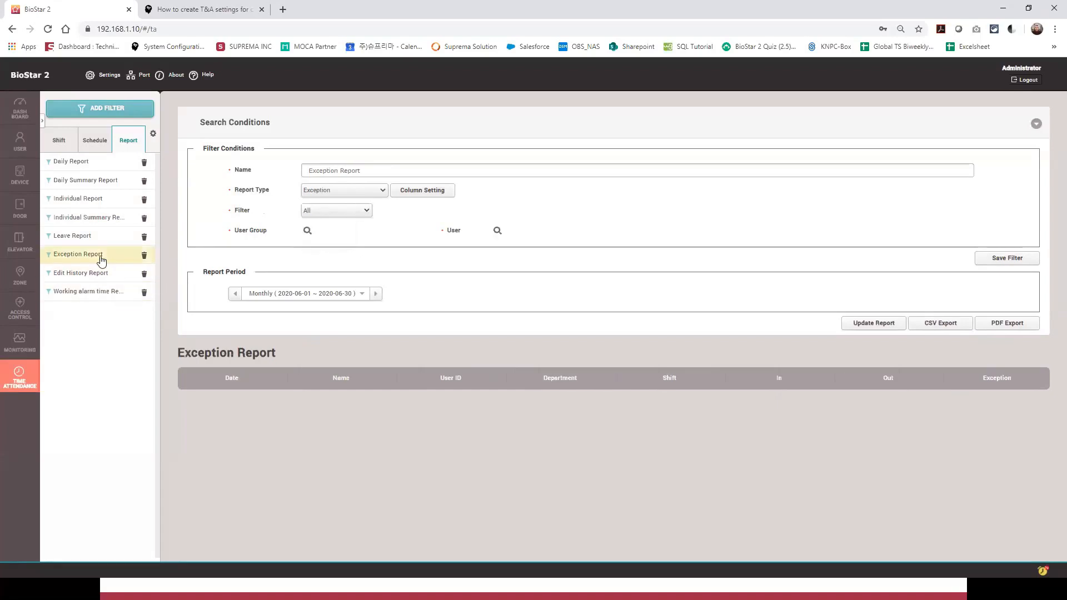
left_click(328, 211)
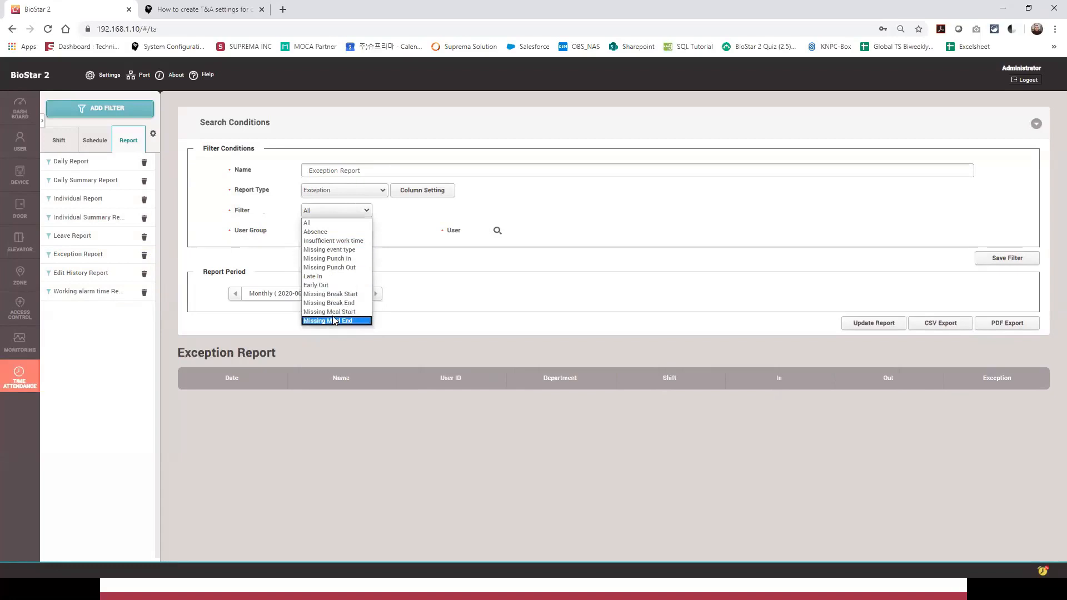
left_click(331, 277)
left_click(497, 232)
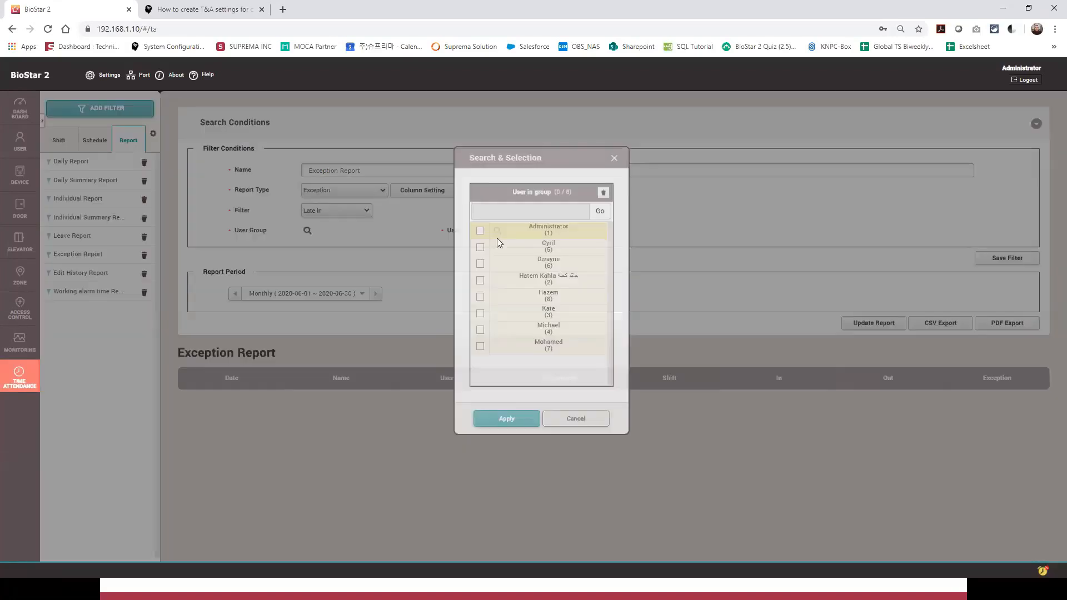
left_click(480, 280)
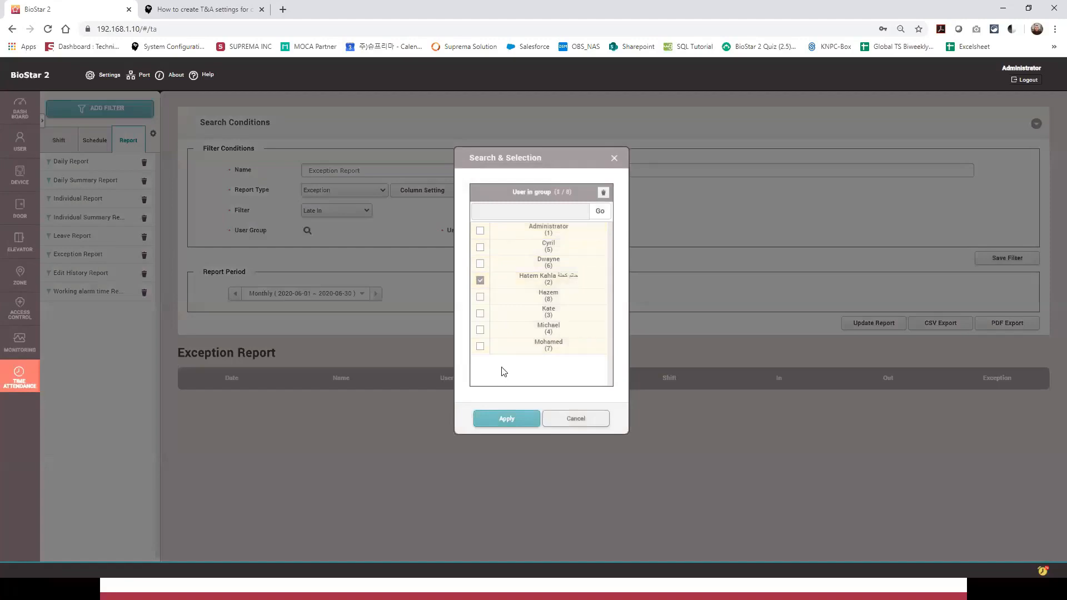
left_click(509, 418)
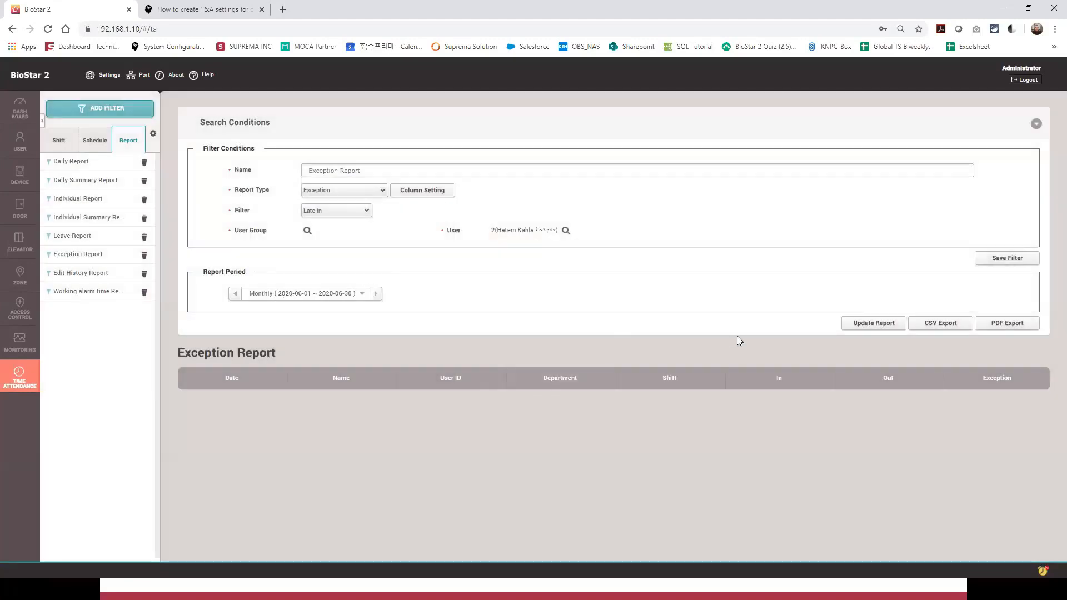
left_click(875, 328)
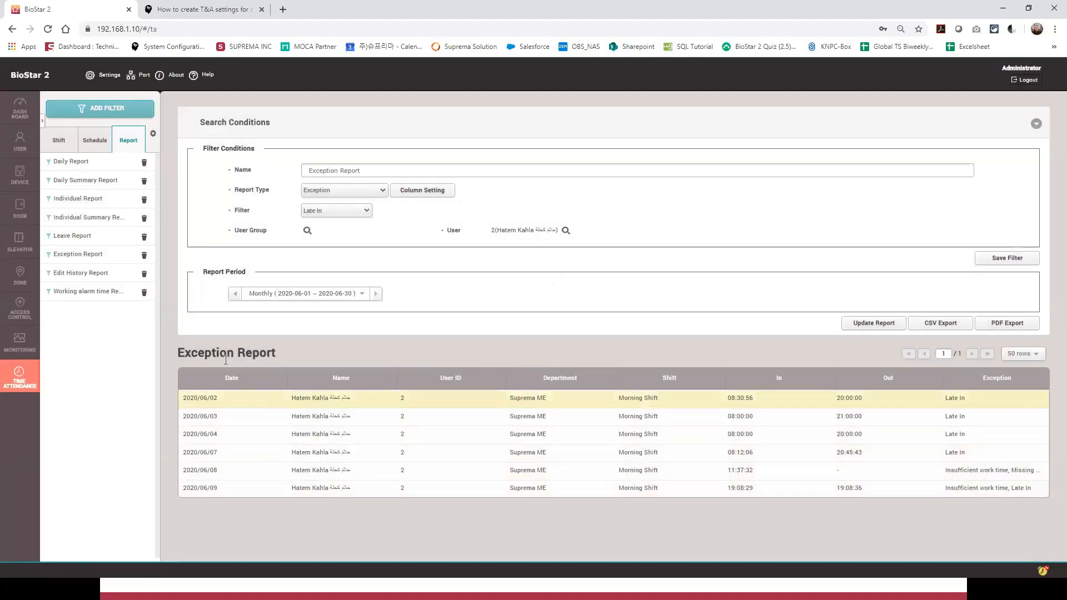
Step: Generate the Edit History Report for June 2020 for the same user and review the modified punch logs
left_click(82, 275)
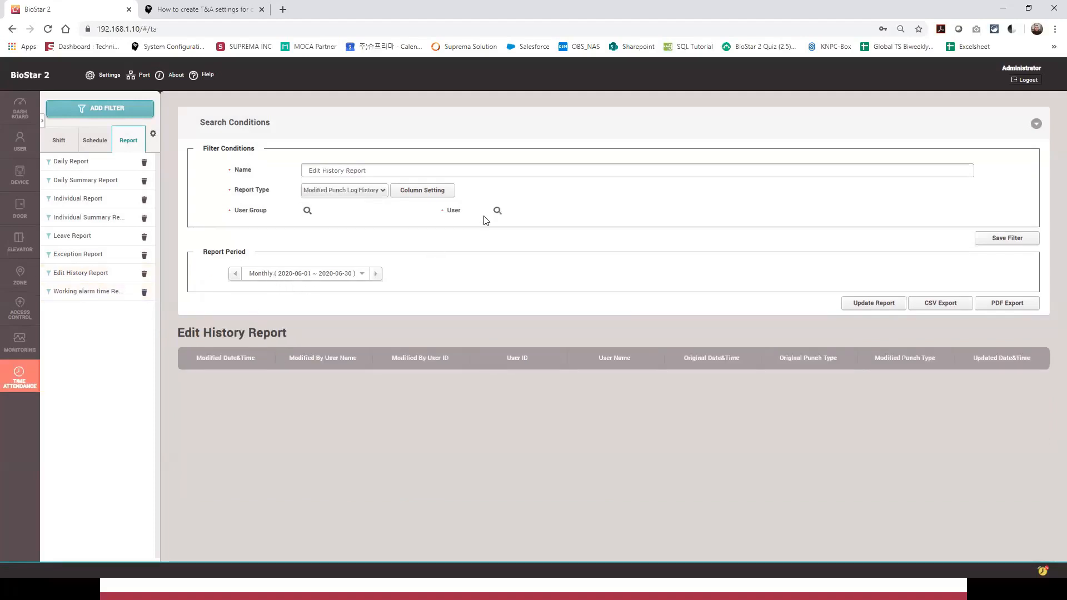
left_click(497, 210)
left_click(480, 281)
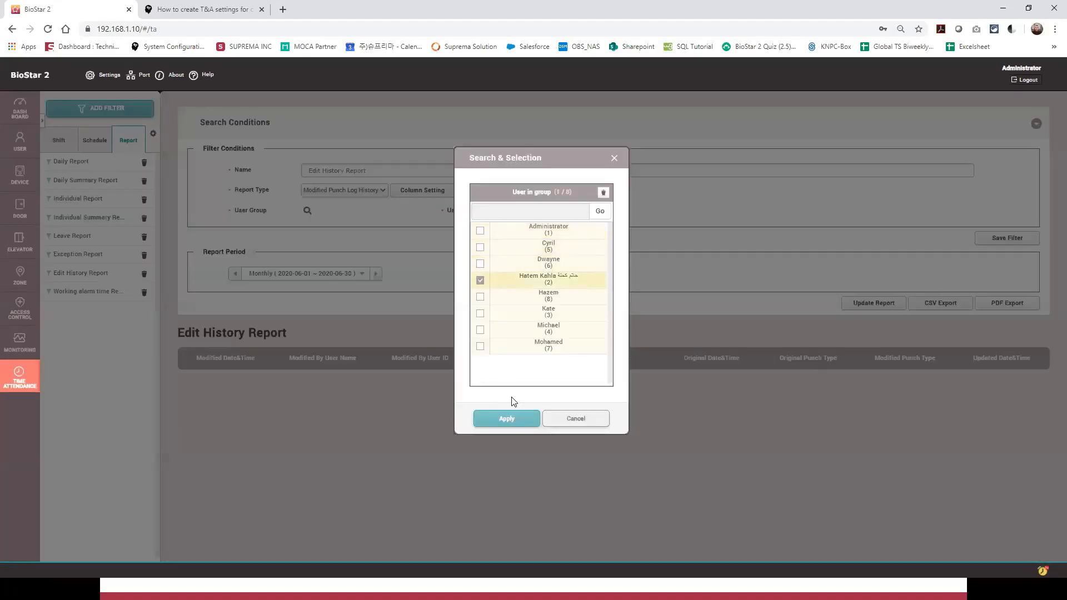
left_click(505, 419)
left_click(865, 305)
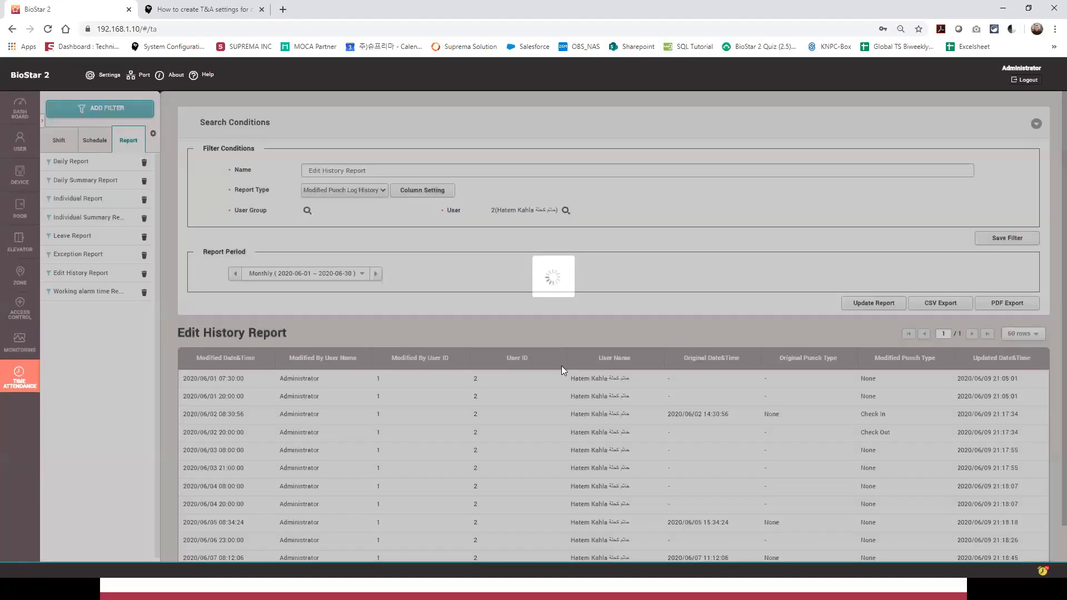
scroll(305, 399, "down", 1)
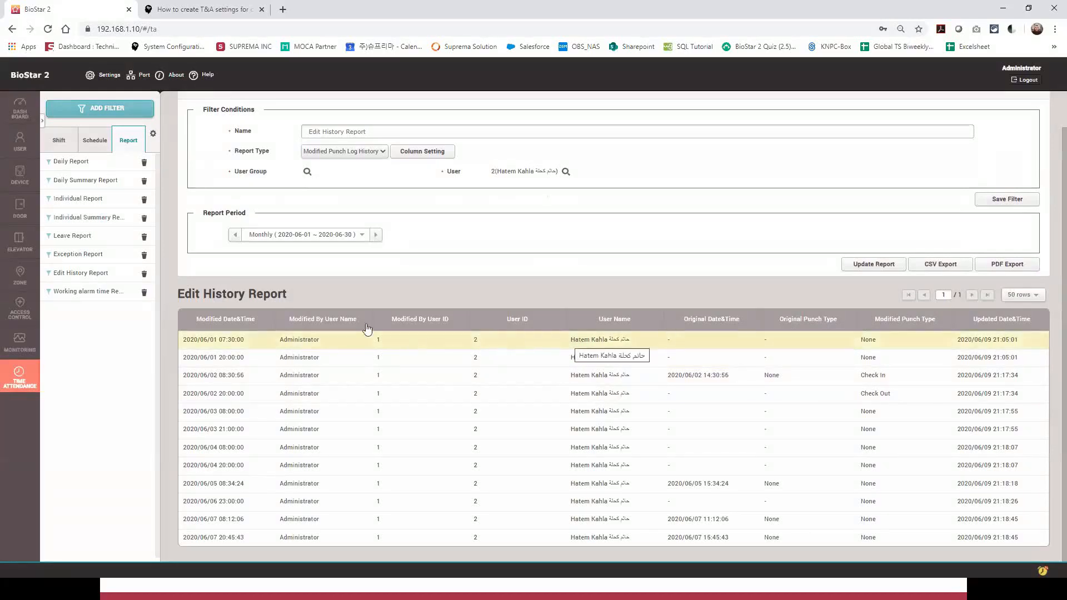
Step: Try to enable automated email for the Working alarm time Report and check its working alarm time value
left_click(88, 295)
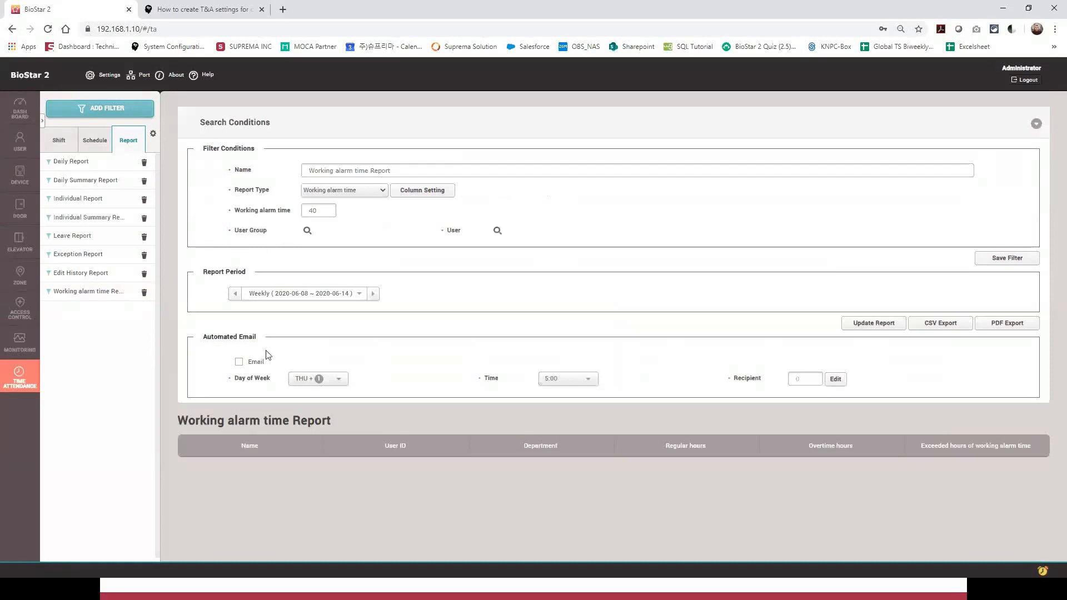
left_click(239, 363)
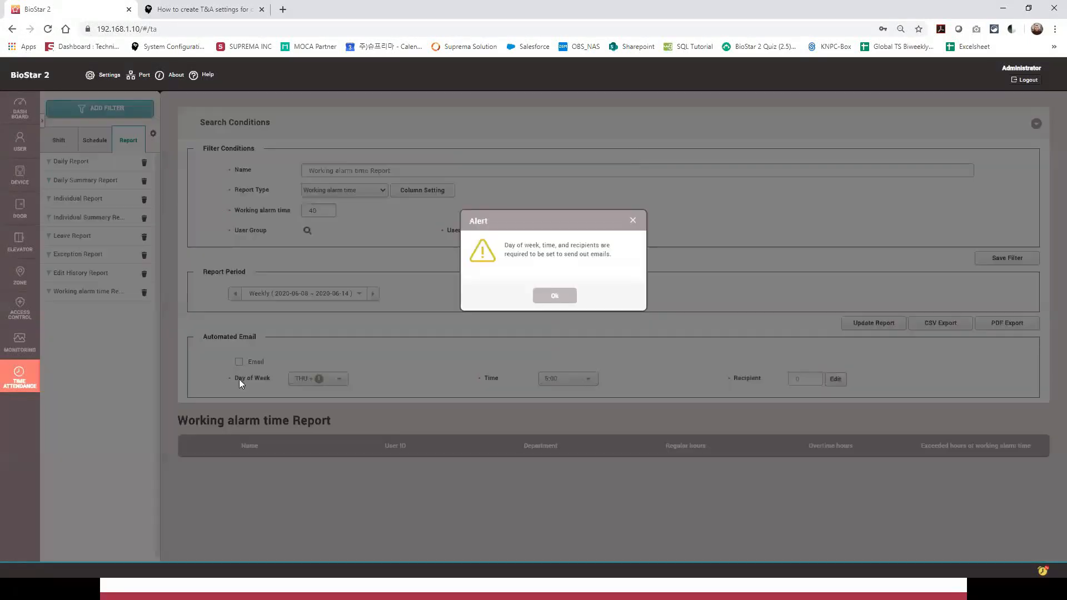
left_click(555, 299)
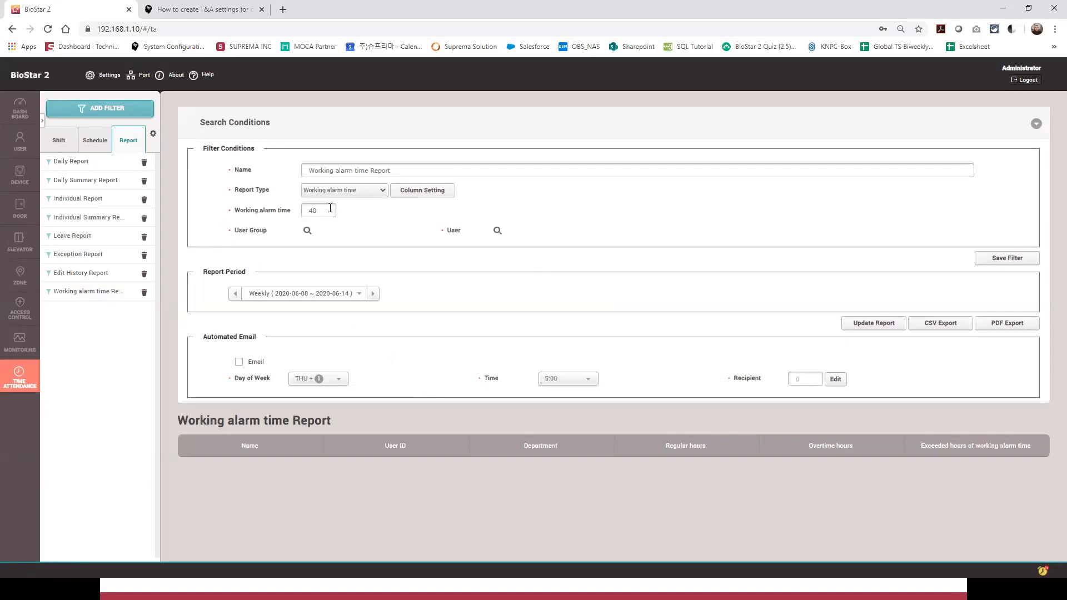
left_click_drag(317, 212, 303, 211)
Step: Open the June 2020 calendar of the first user assigned to the Morning Schedule
left_click(94, 140)
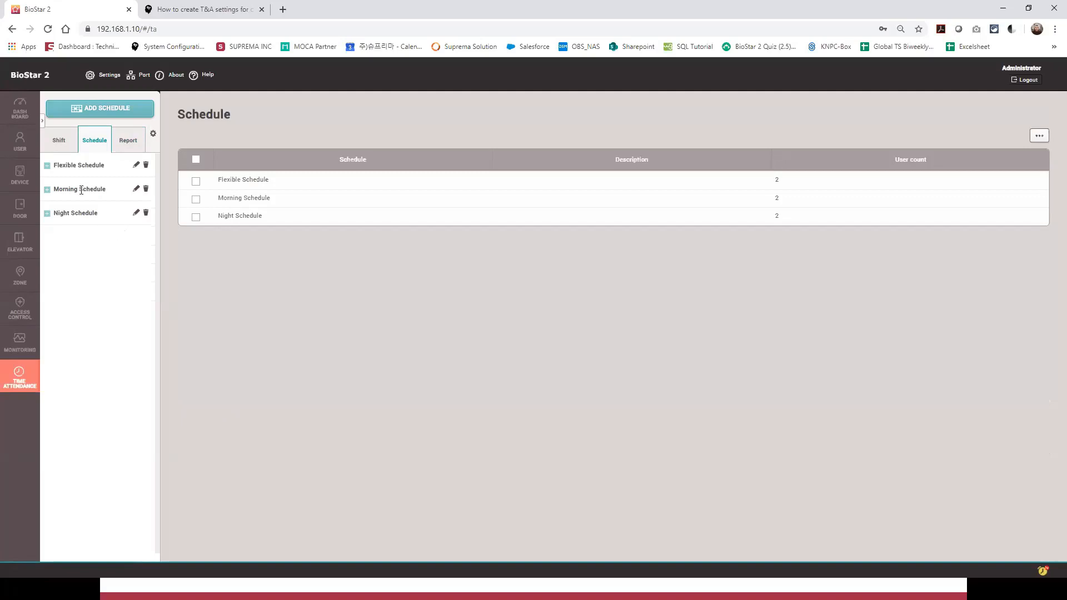
left_click(48, 191)
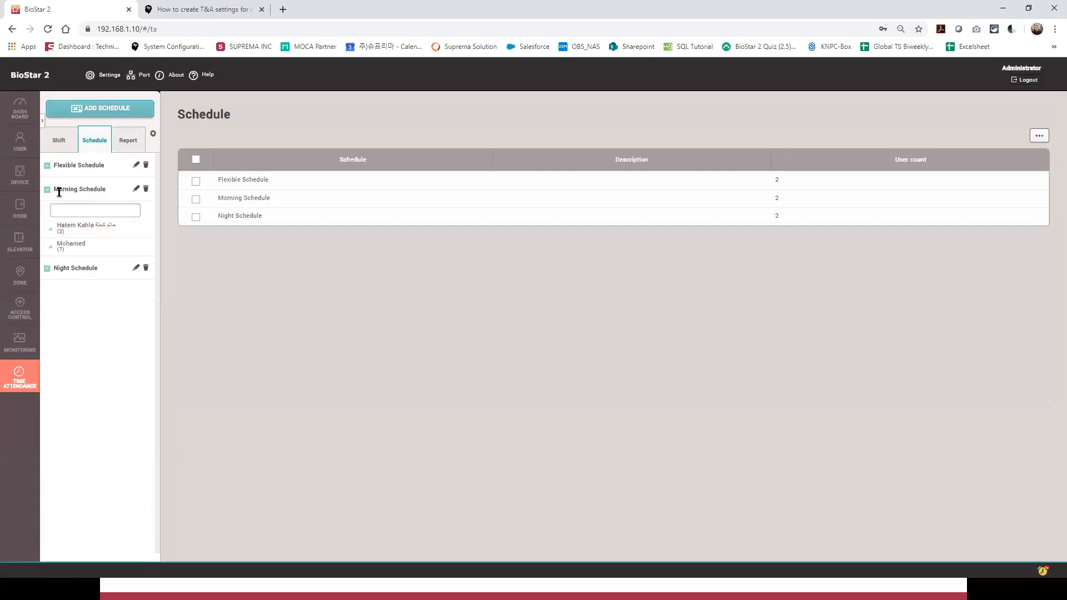
left_click_drag(72, 188, 108, 189)
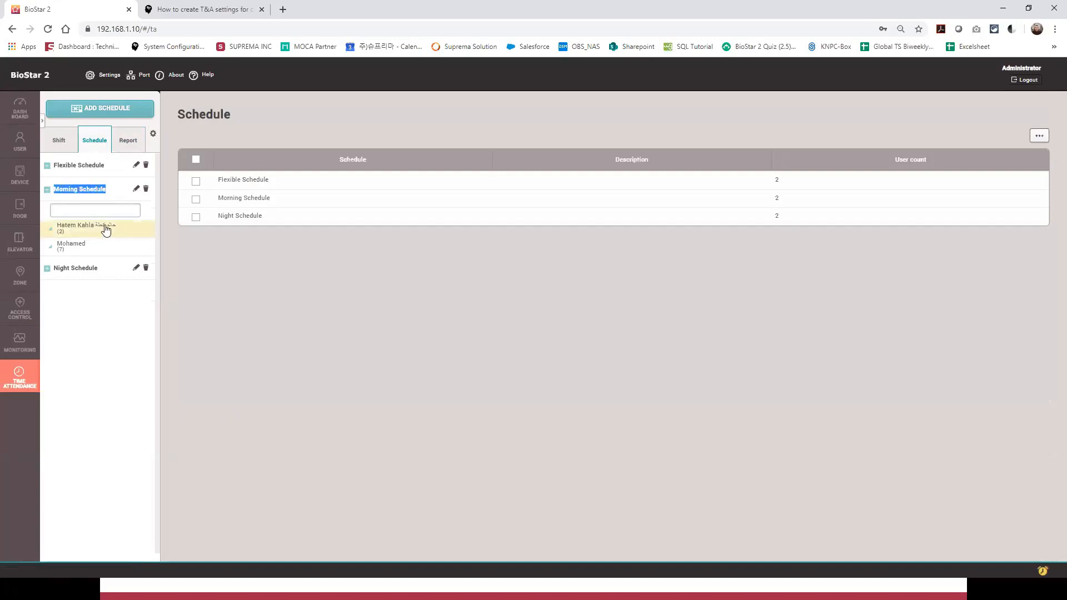
left_click(92, 230)
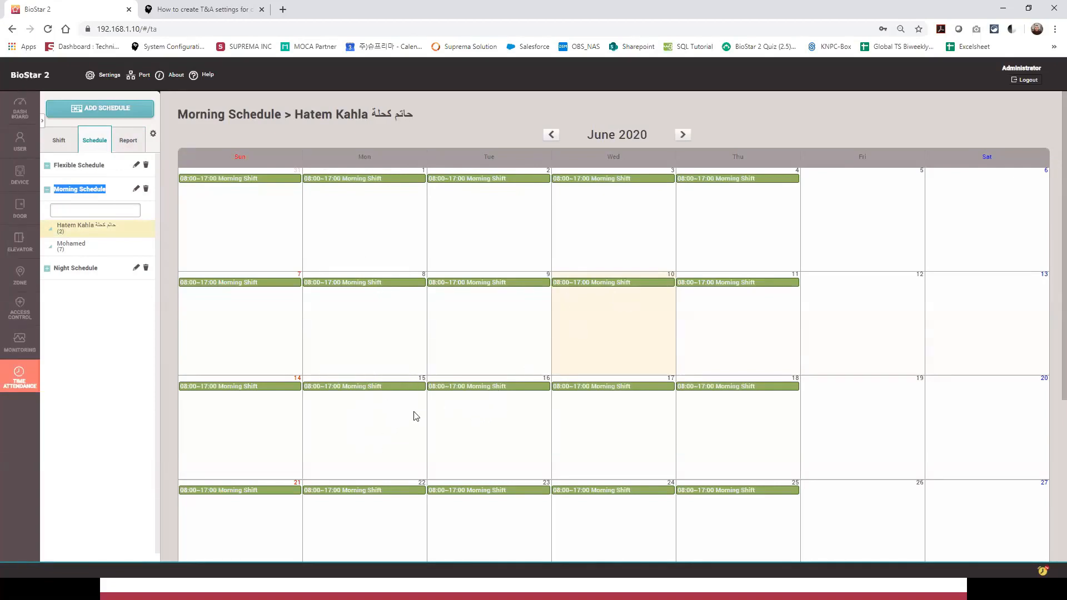
double_click(594, 134)
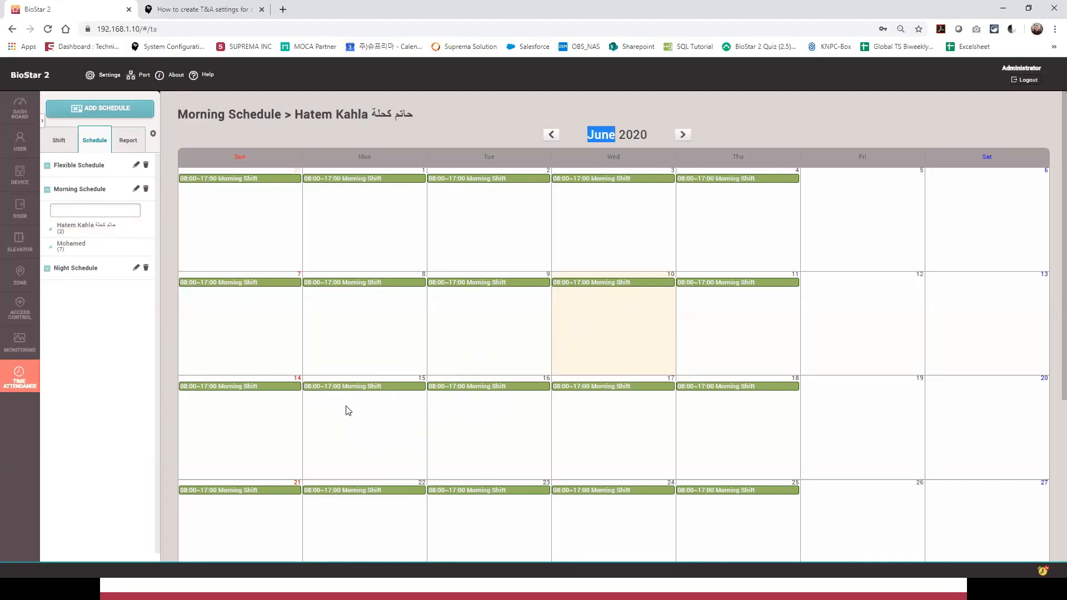
Step: Create a temporary schedule on 15 June 2020 named Parent Meeting that uses the Morning excuse shift
right_click(362, 412)
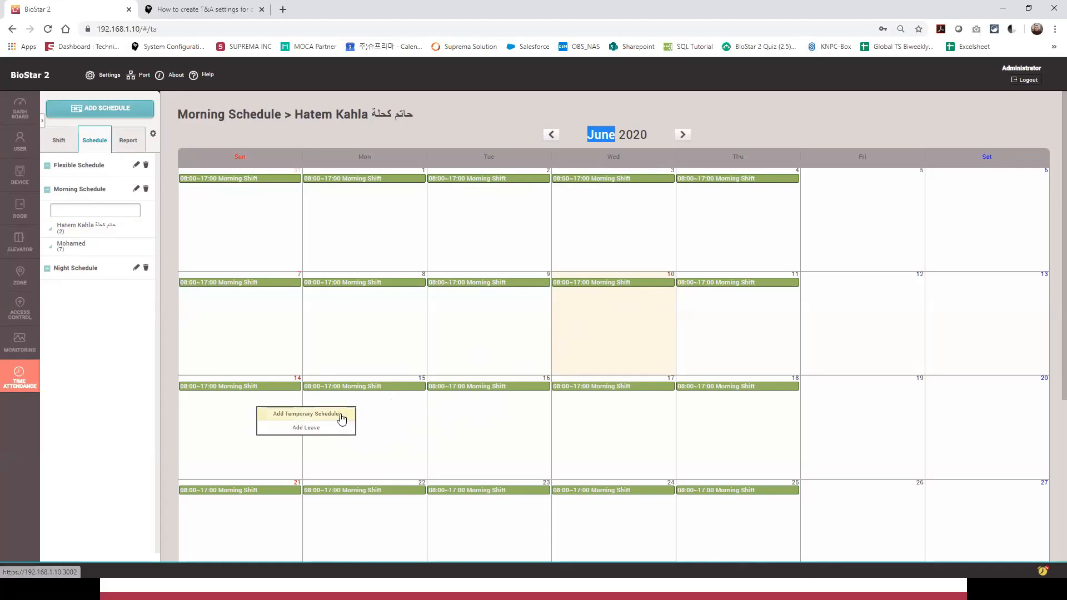
left_click(316, 416)
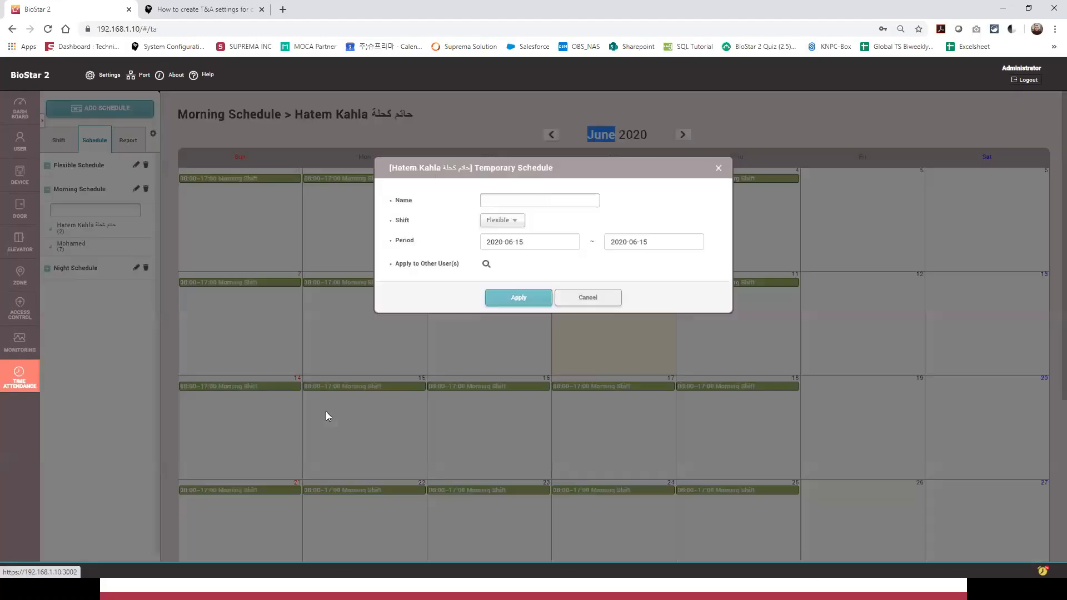
left_click(497, 200)
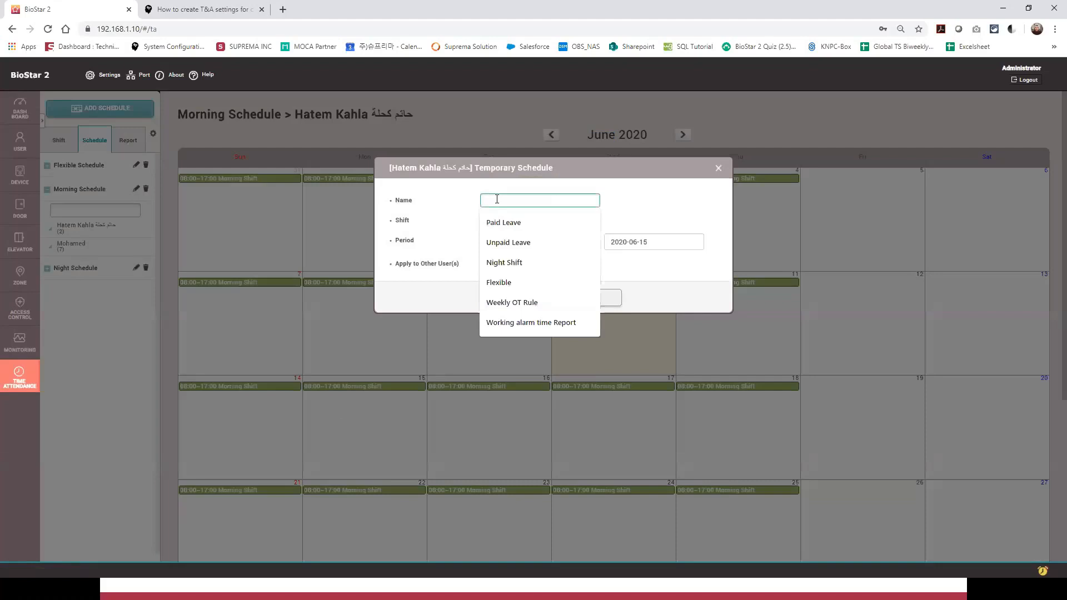
type("Pai")
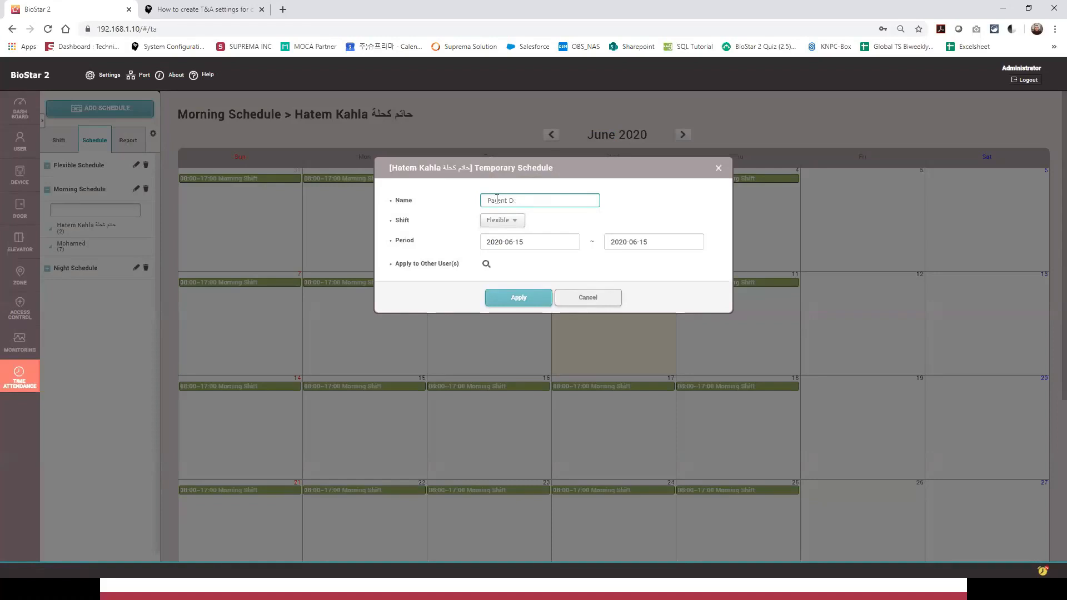
type("ent Meeting")
left_click(501, 221)
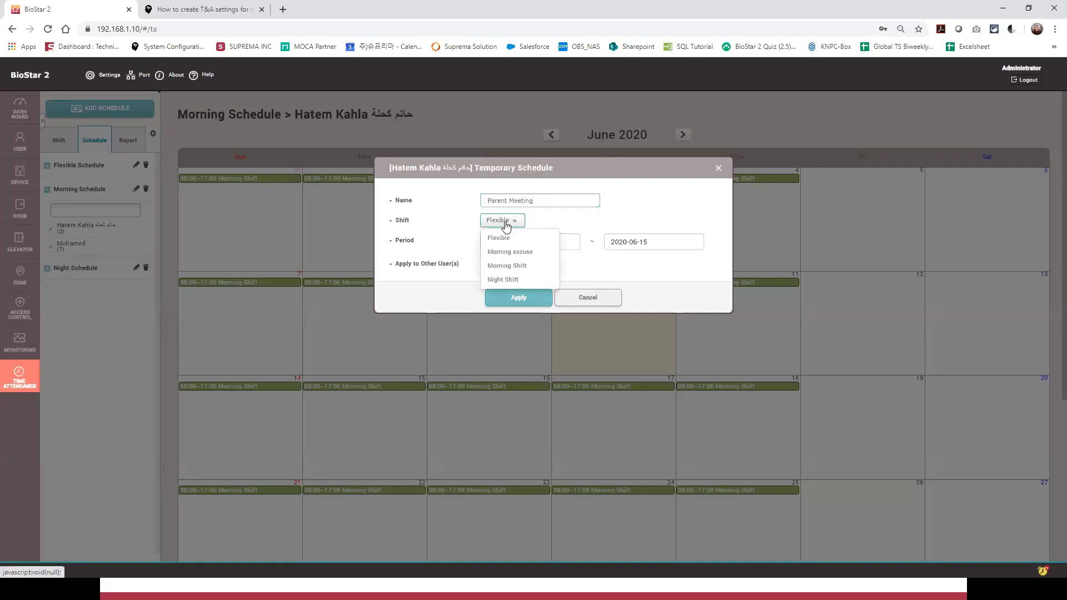
left_click(504, 254)
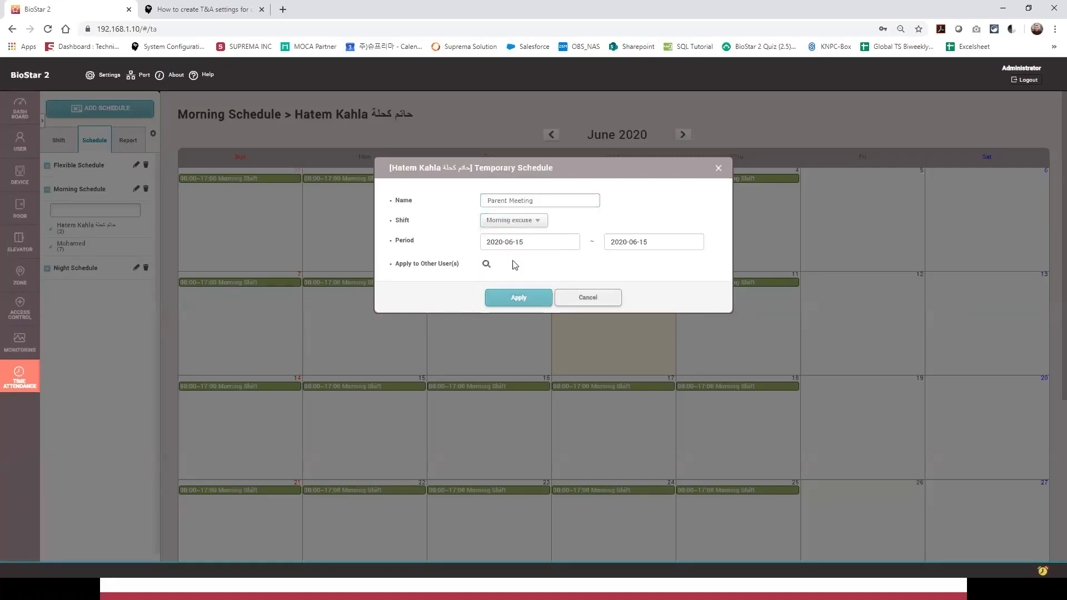
Step: Check the temporary schedule's one-day period and the option for other users, then apply it to this user only
left_click(511, 246)
left_click(632, 245)
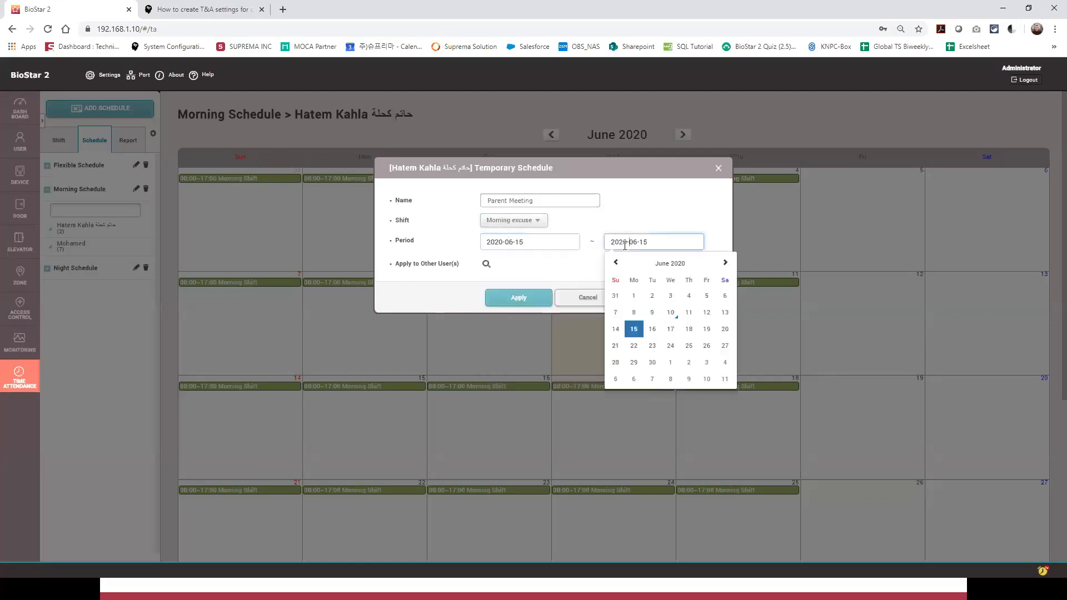
left_click(439, 246)
left_click(486, 265)
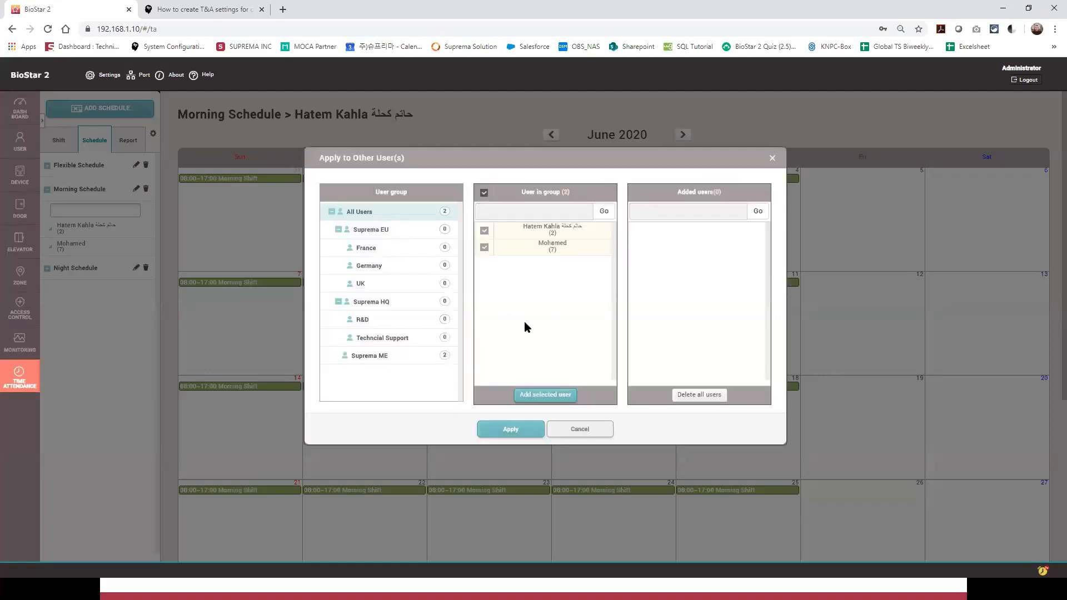
left_click(416, 255)
left_click(425, 212)
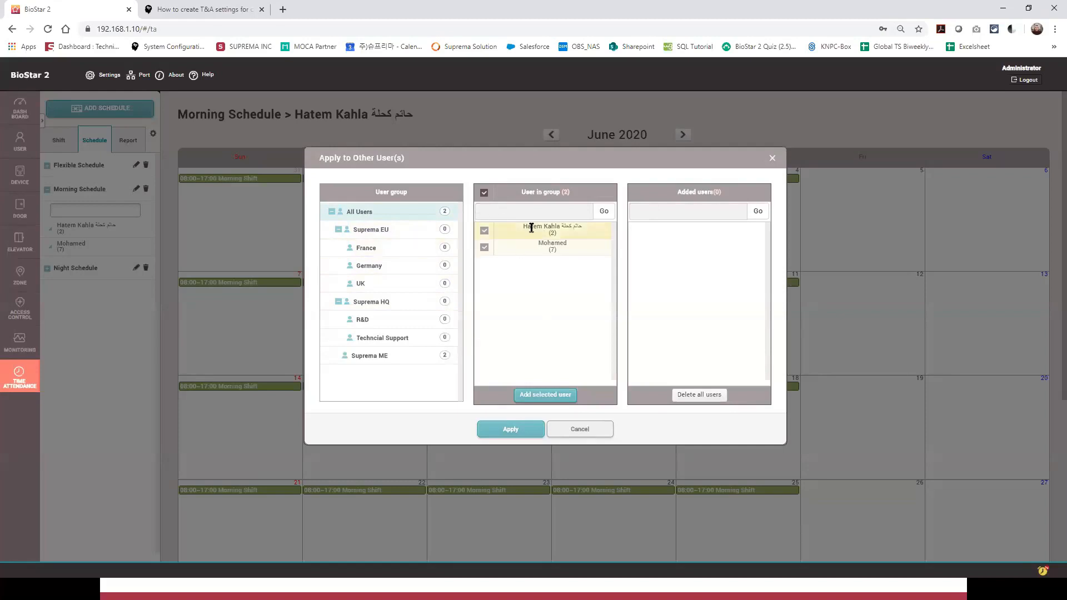
left_click(772, 158)
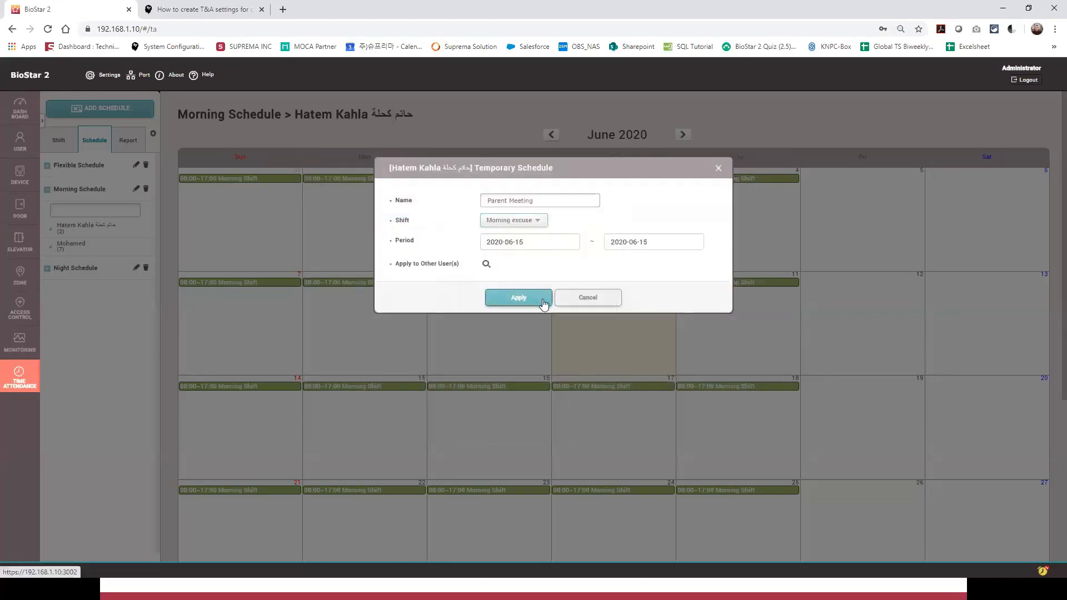
left_click(518, 301)
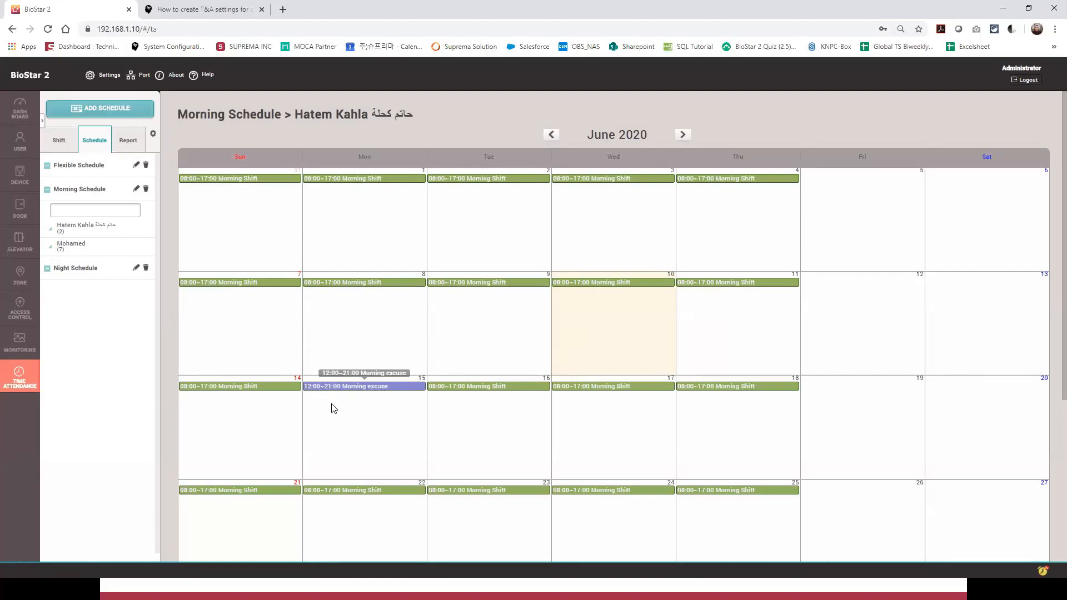
right_click(351, 421)
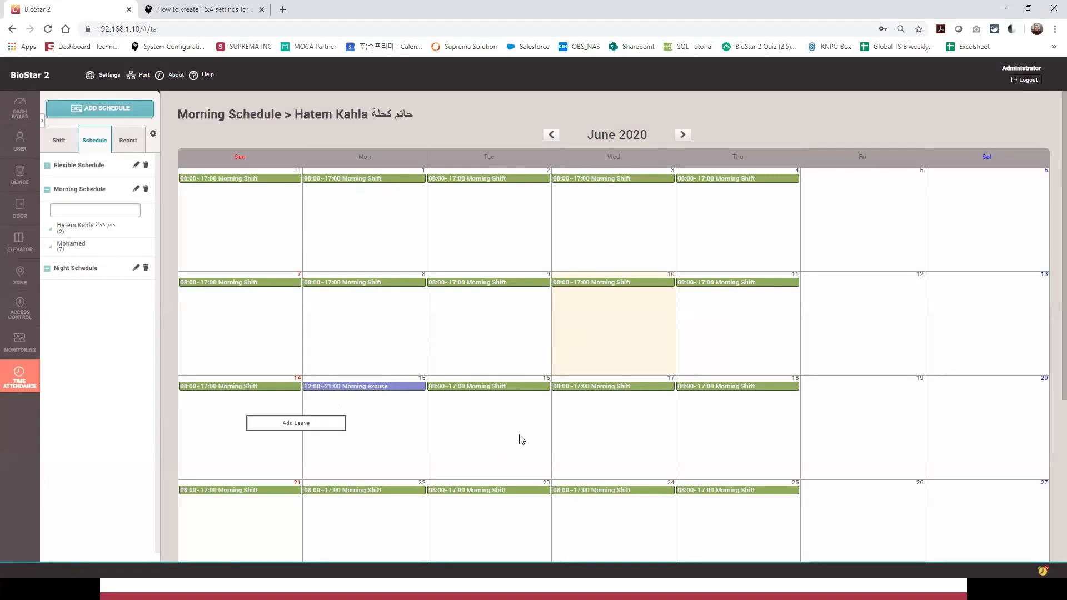
right_click(471, 419)
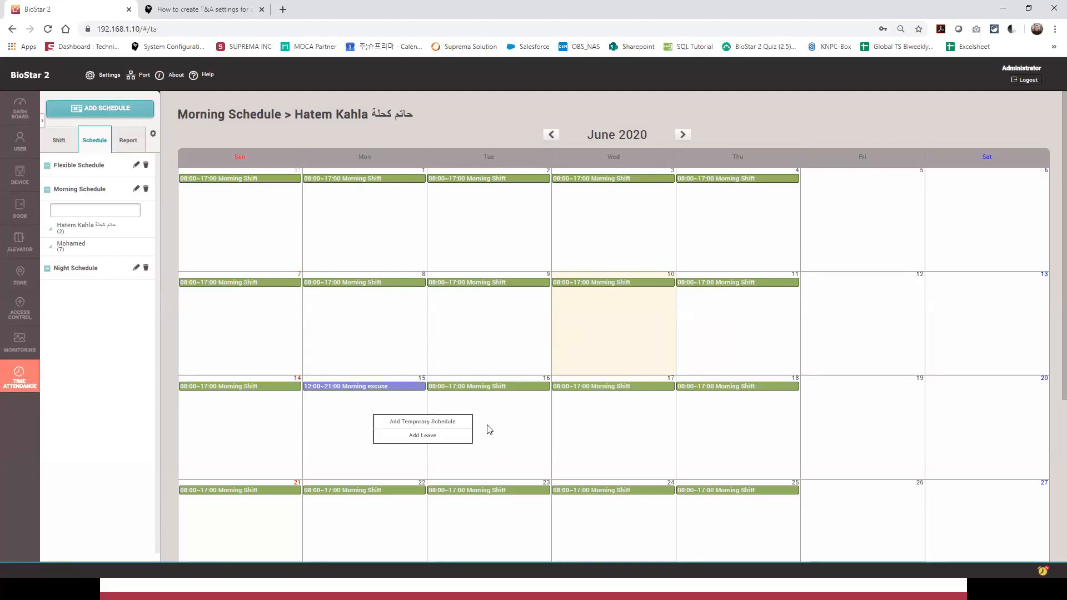
left_click(422, 436)
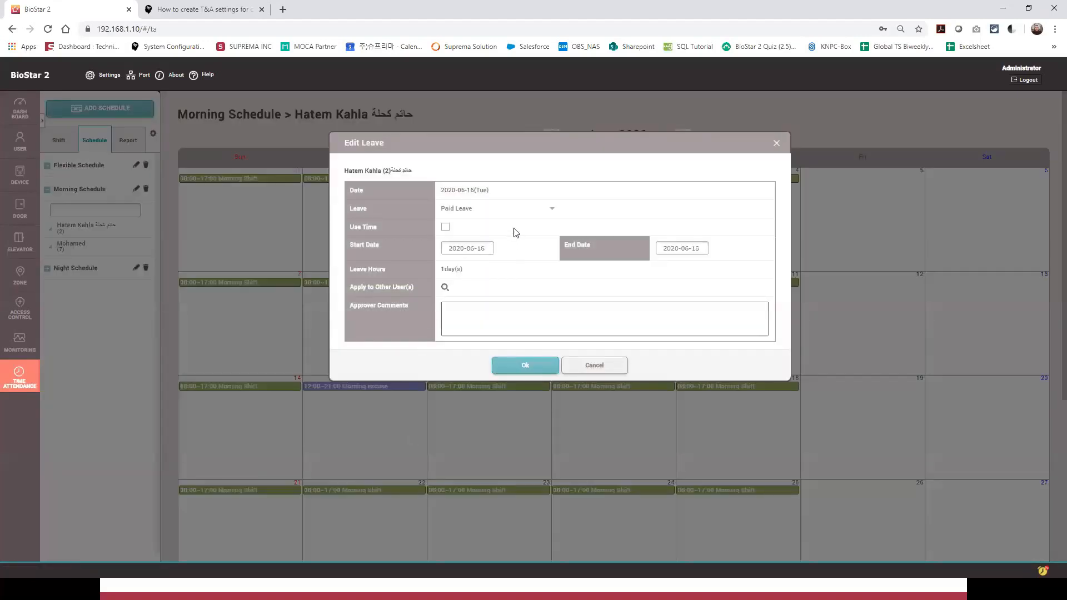
left_click(592, 365)
Step: Create a leave entry for 16 June 2020 of type Paid Leave and check its start and end dates
right_click(468, 418)
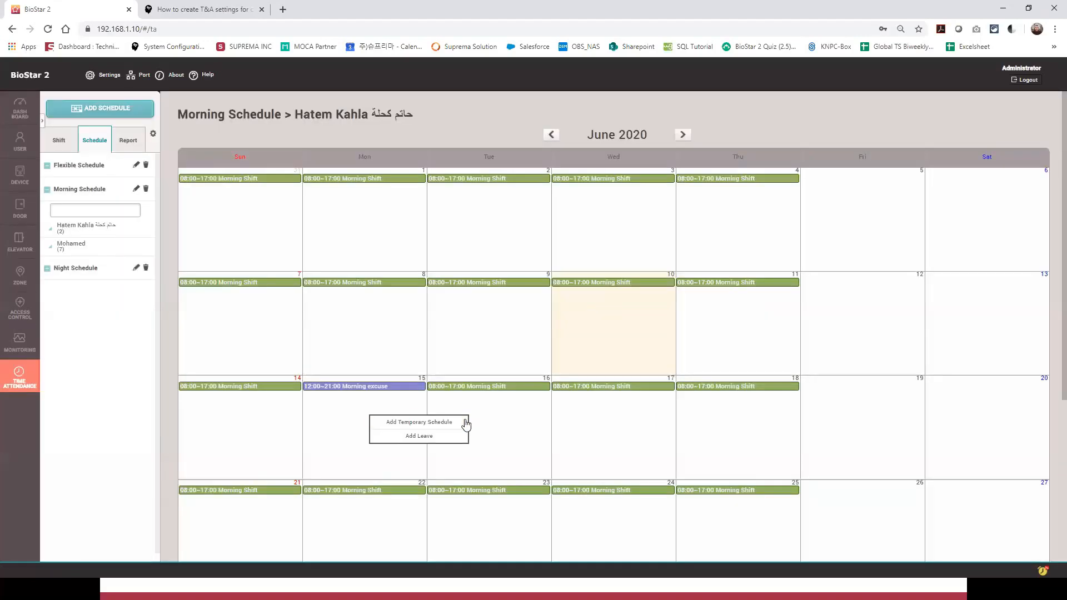
left_click(423, 437)
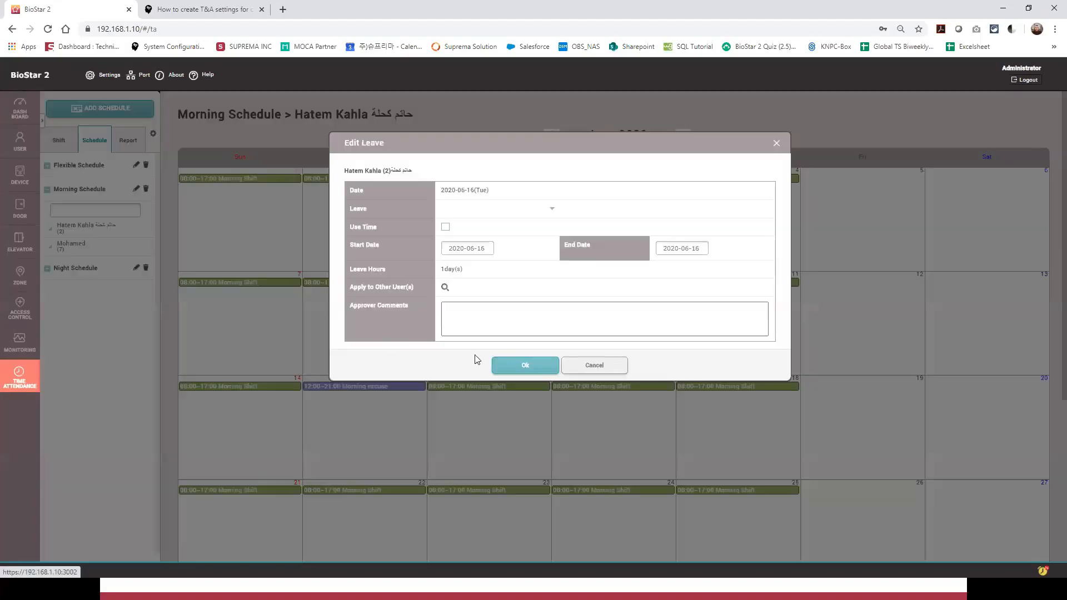
left_click(481, 210)
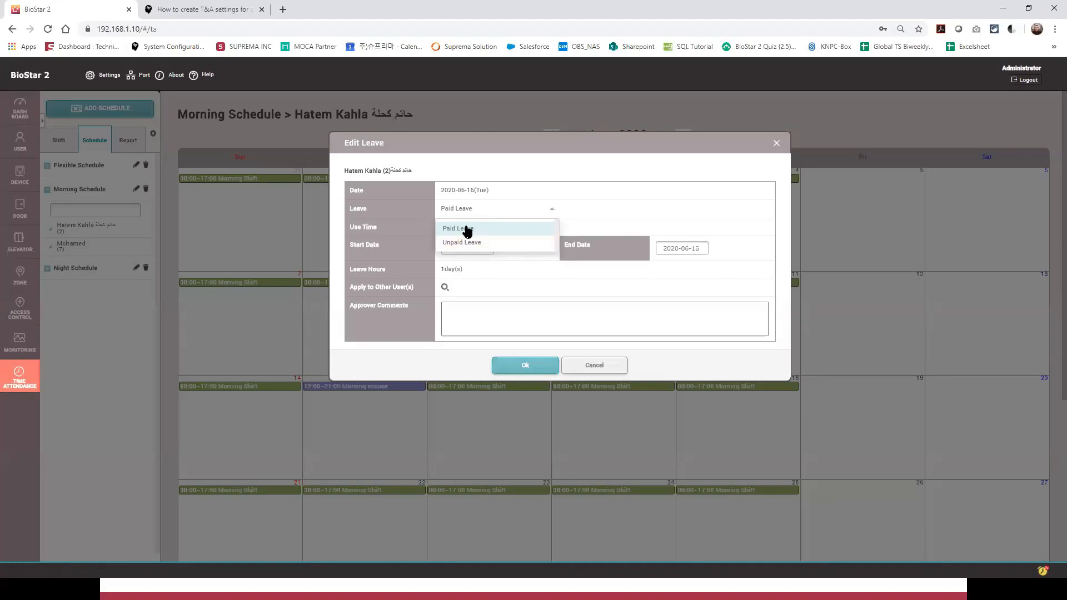
left_click(467, 229)
left_click(476, 247)
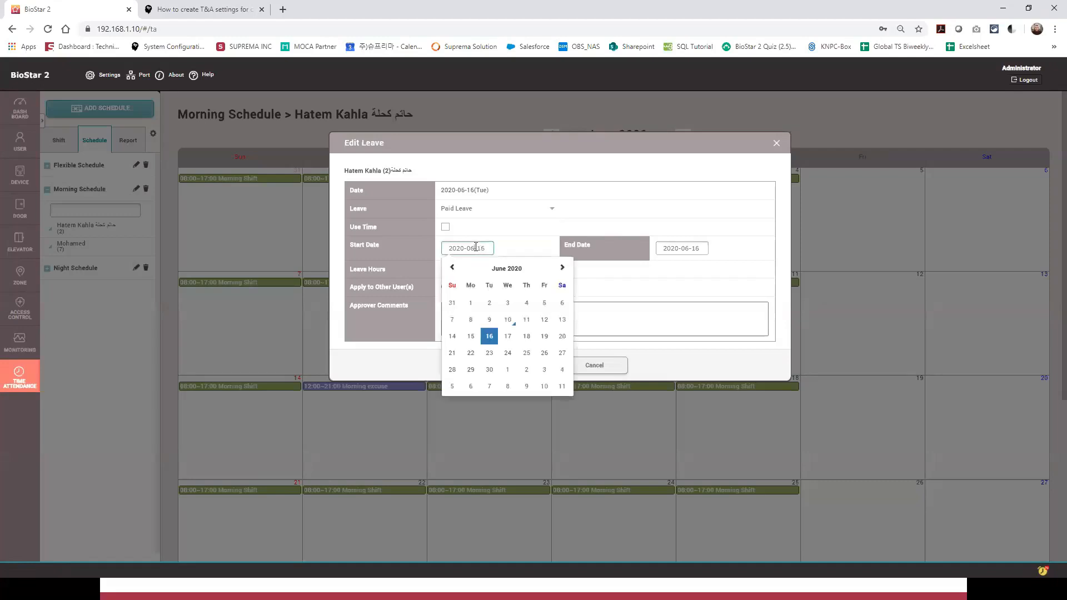
left_click(665, 248)
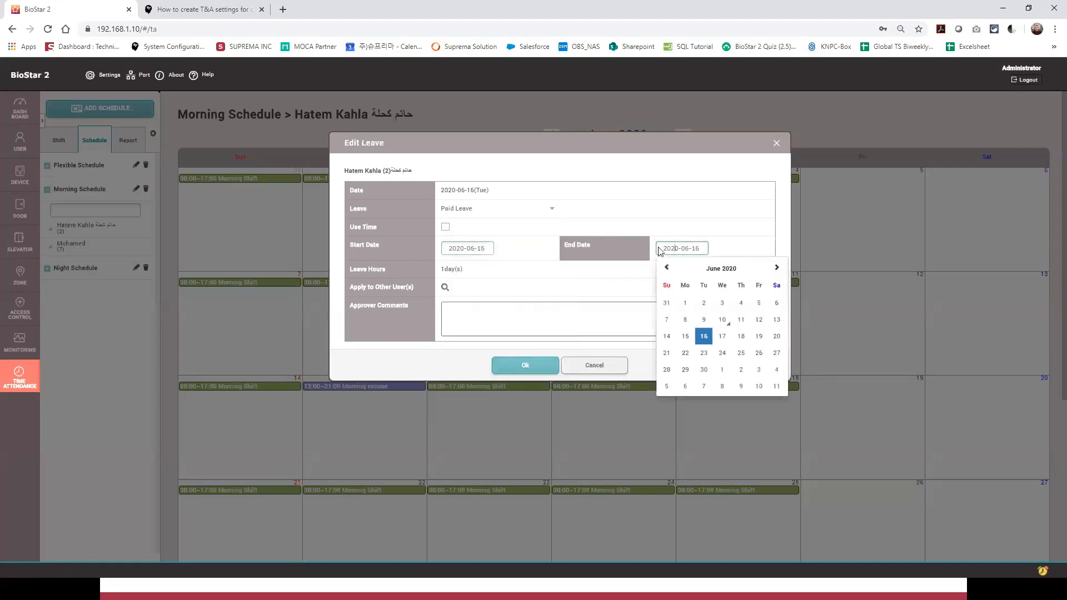
Step: Enter the approver comment "To be deducted from the annual leave" and save the leave without adding other users
left_click(478, 276)
left_click(445, 288)
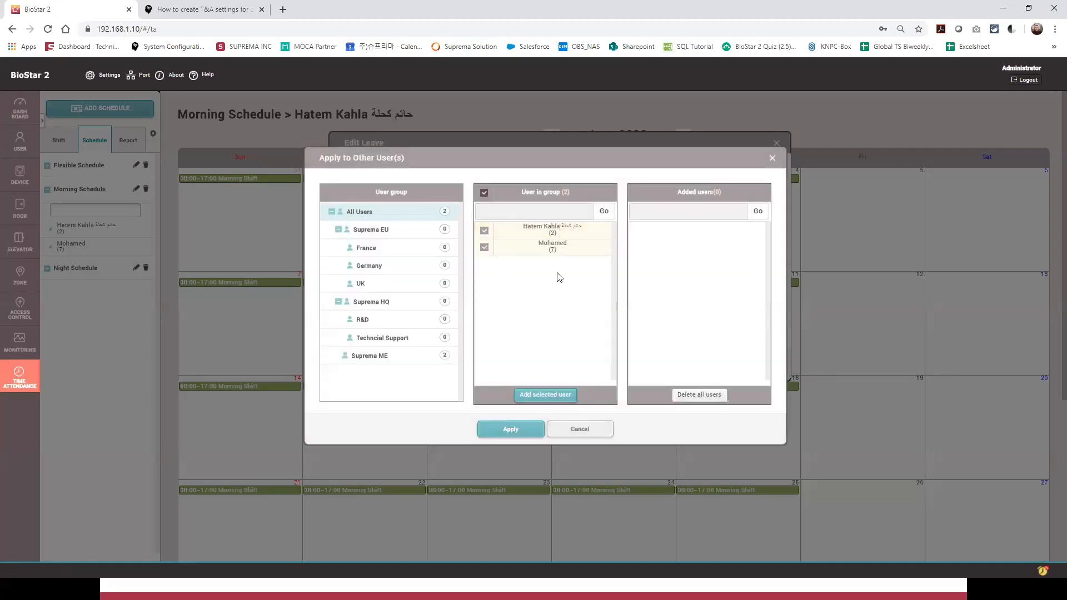
left_click(772, 158)
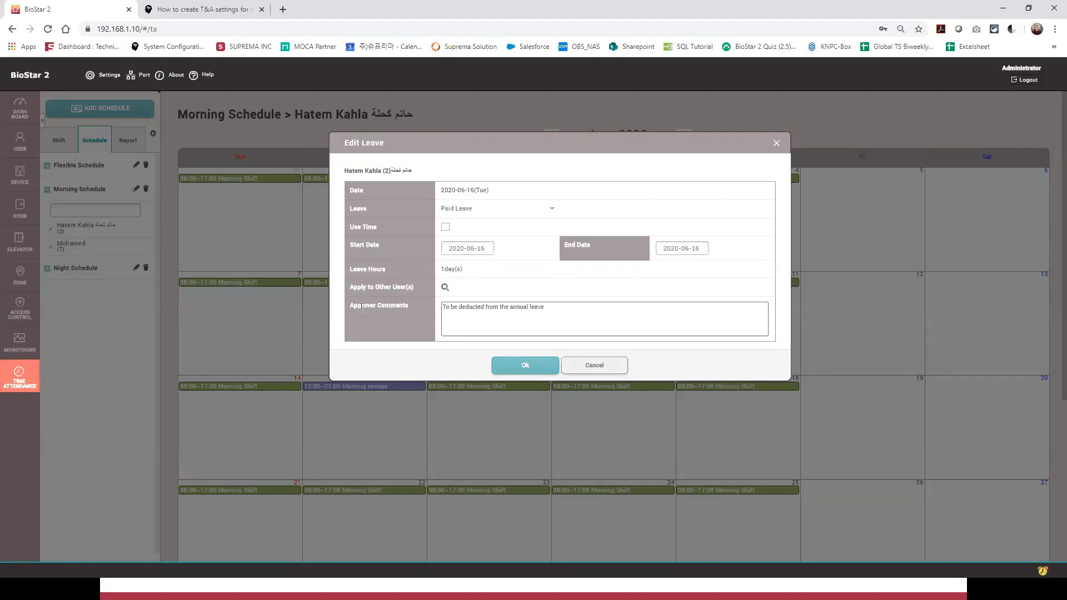
left_click_drag(354, 307, 405, 306)
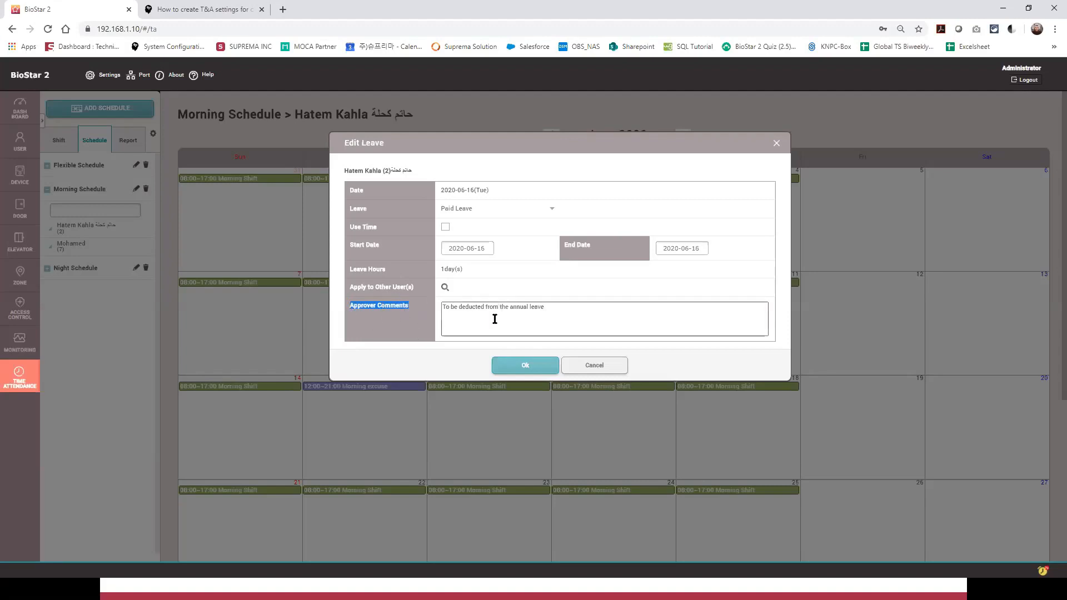
left_click_drag(605, 310, 439, 313)
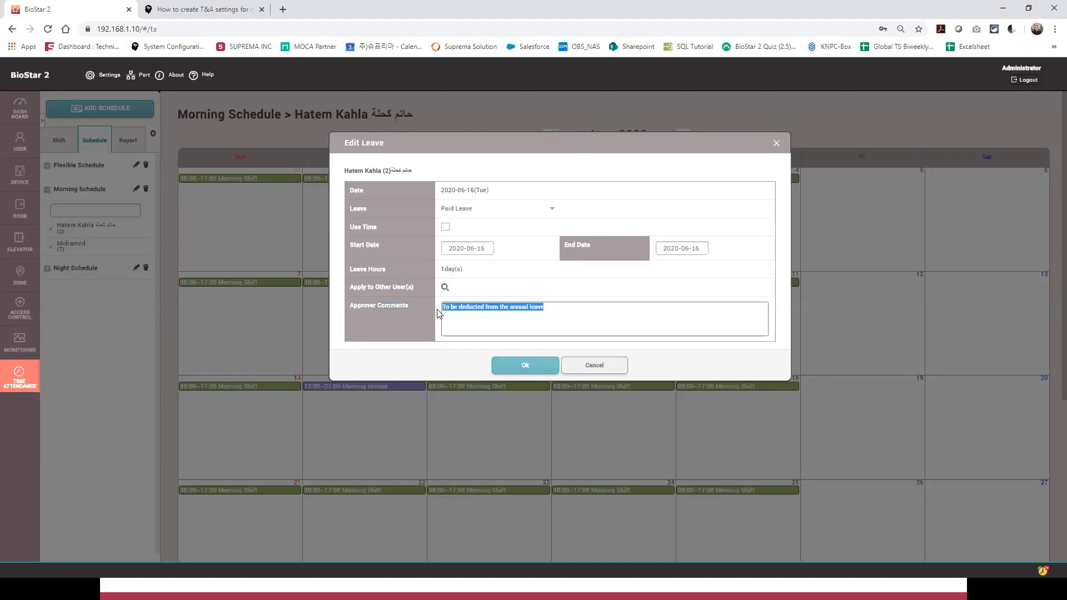
left_click(525, 366)
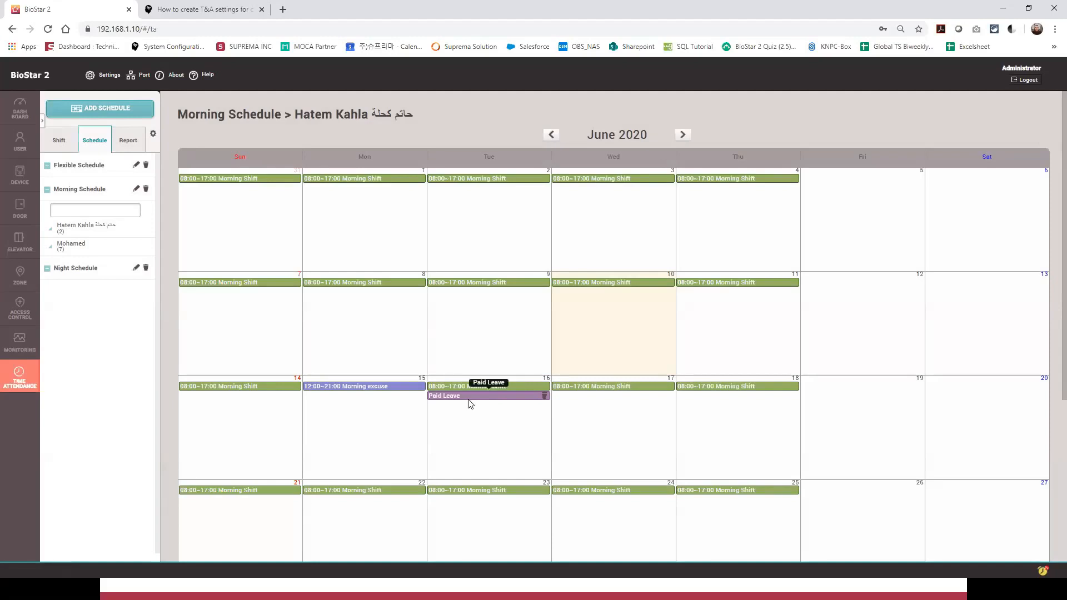
Step: Add a one-day Unpaid Leave for the same user on 17 June 2020
left_click(591, 412)
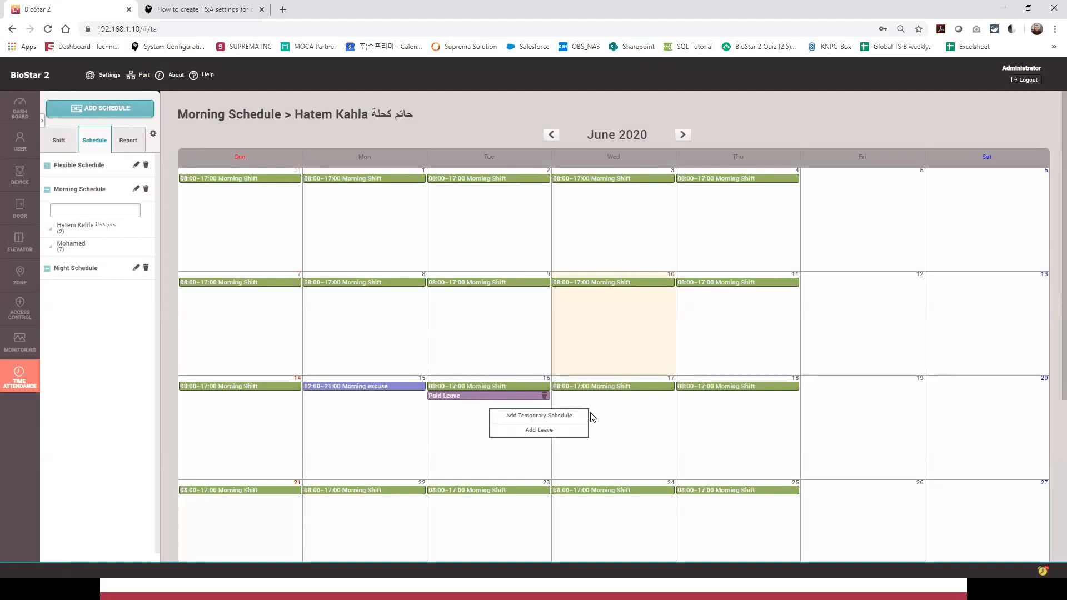
left_click(538, 431)
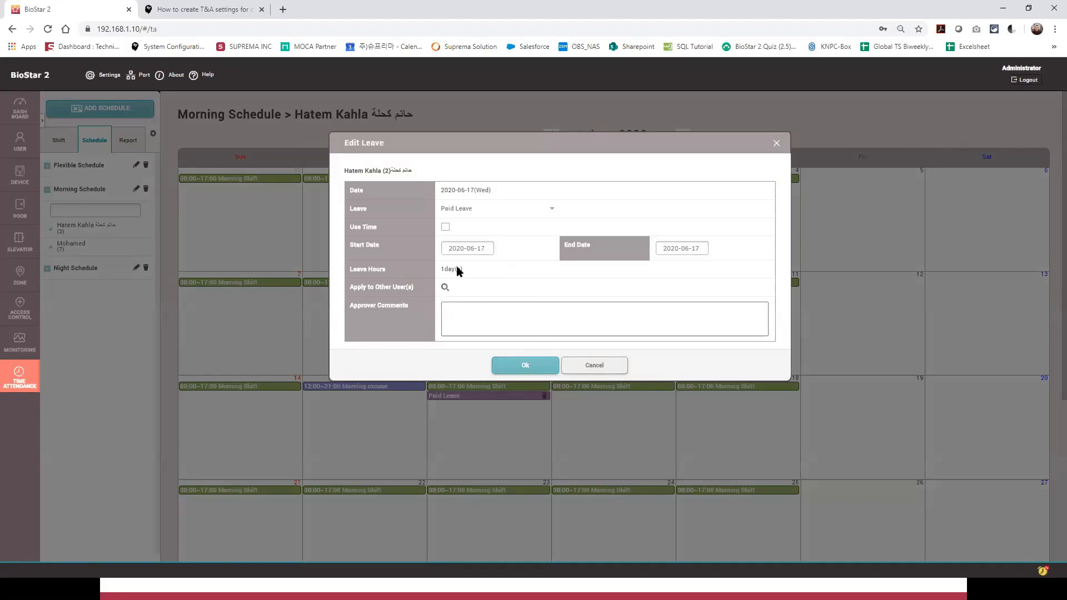
left_click(467, 211)
left_click(469, 241)
left_click(526, 365)
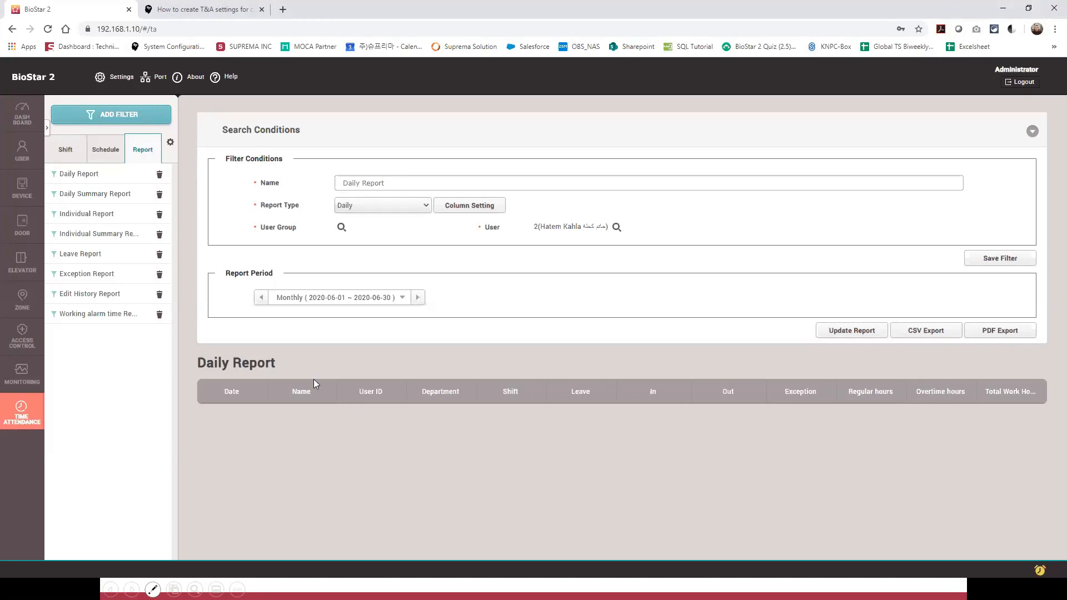
Step: Start a new fixed shift with its Normal time segment running from 21:00 to 05:00
left_click(65, 150)
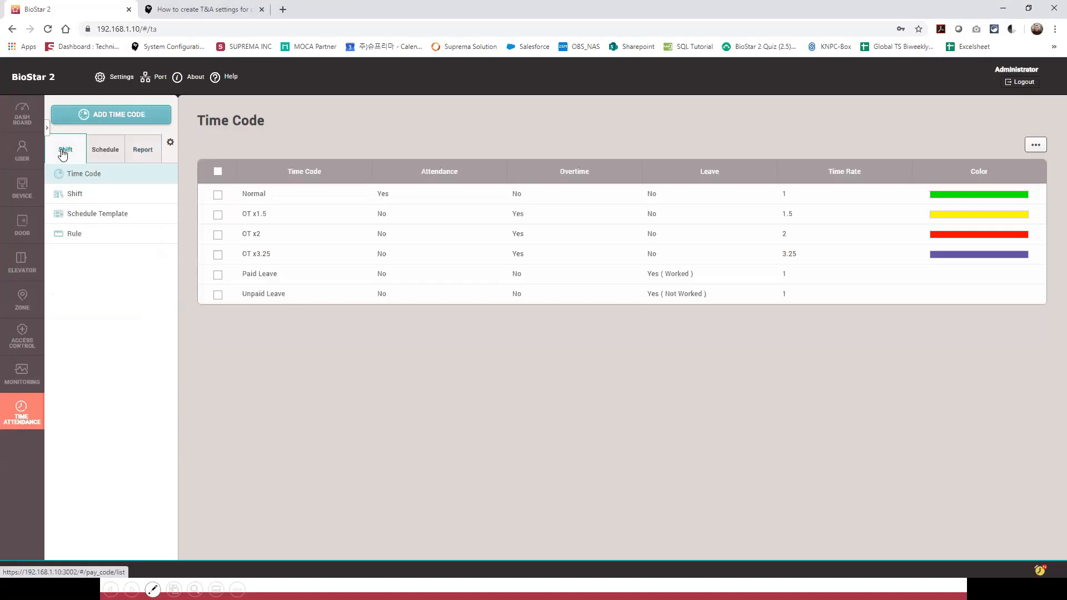
left_click(96, 196)
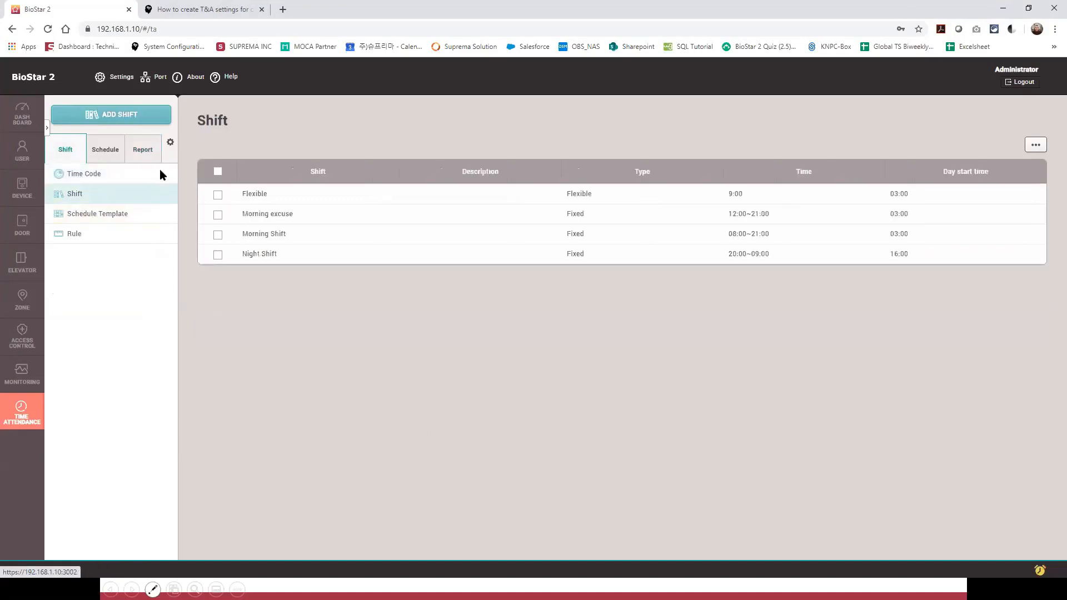
left_click(139, 115)
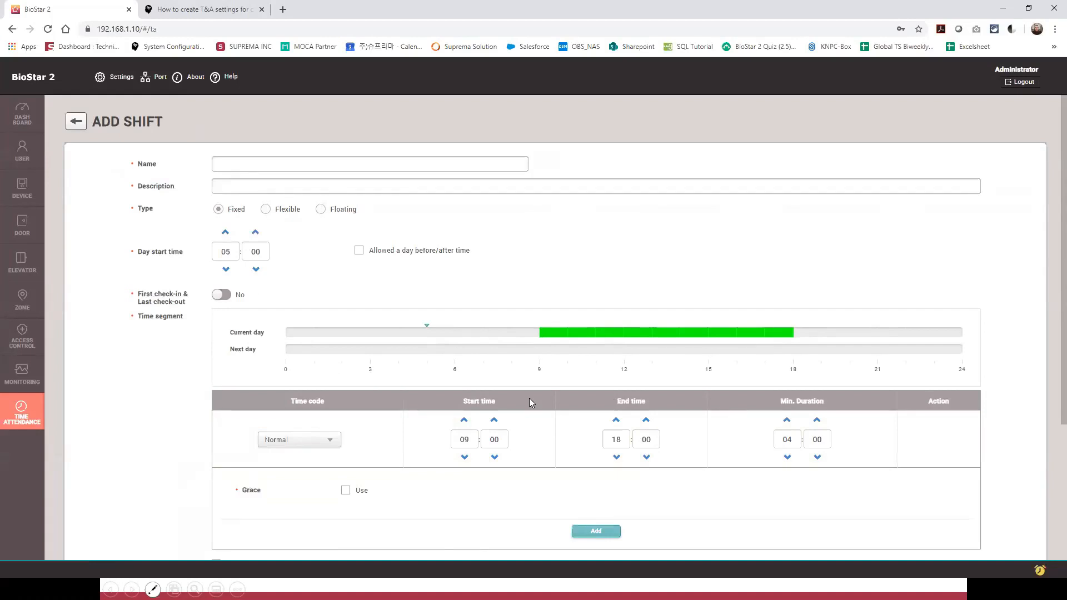
double_click(463, 440)
type("21")
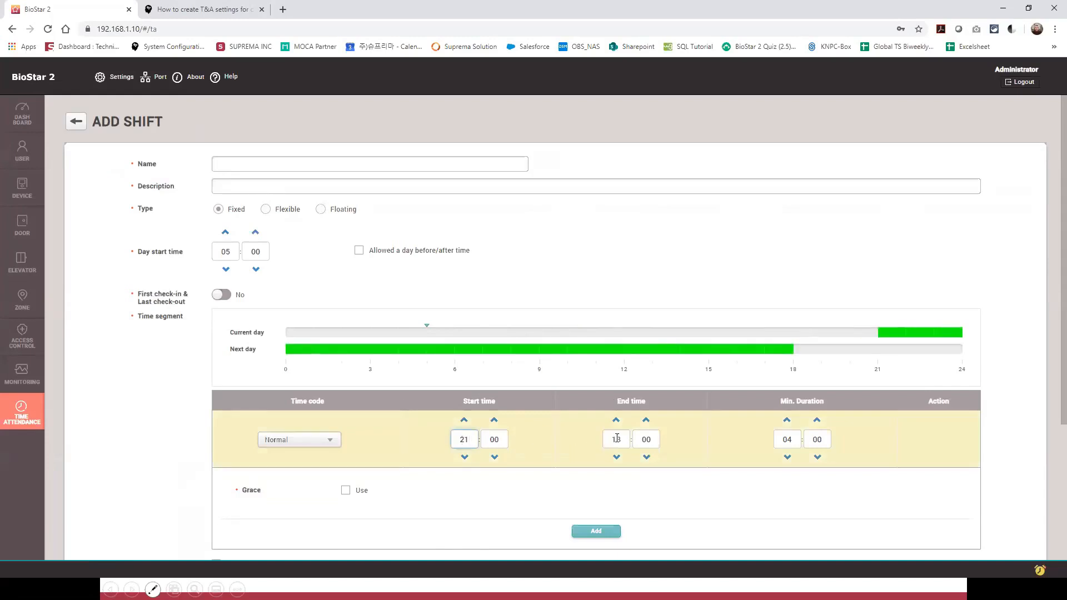
double_click(616, 440)
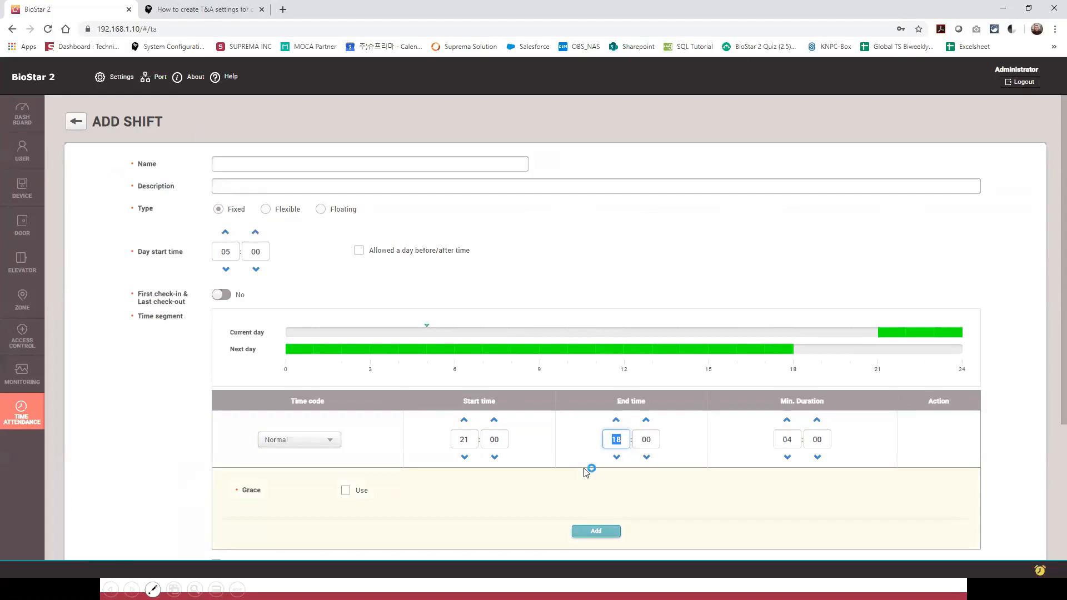
type("5")
Step: Name the shift Guard 21-5 and add its time segment
left_click(253, 162)
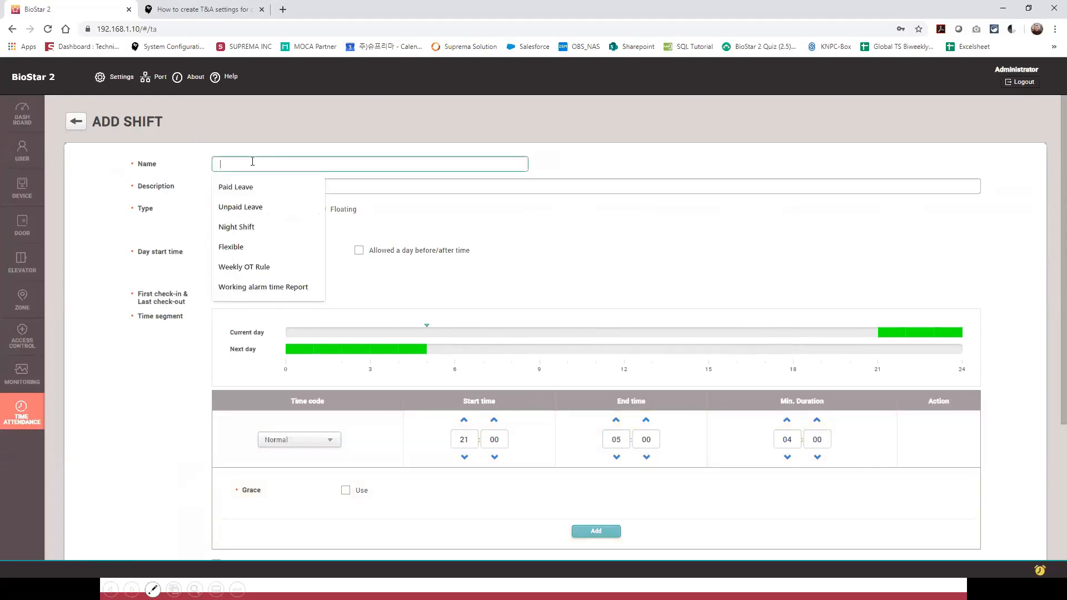
type("Guar")
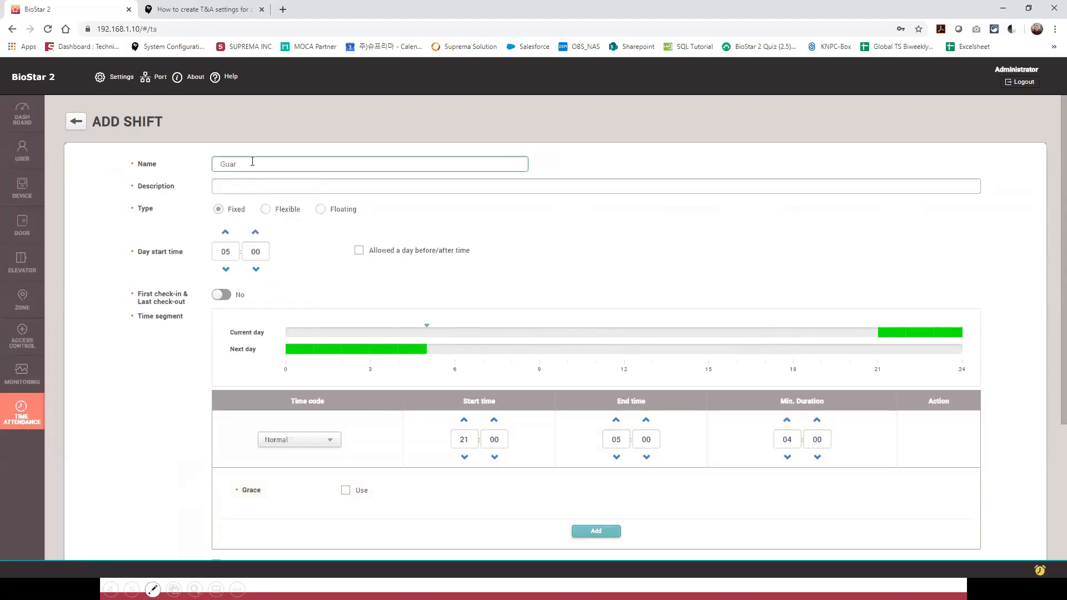
type("d 21-5")
left_click(597, 531)
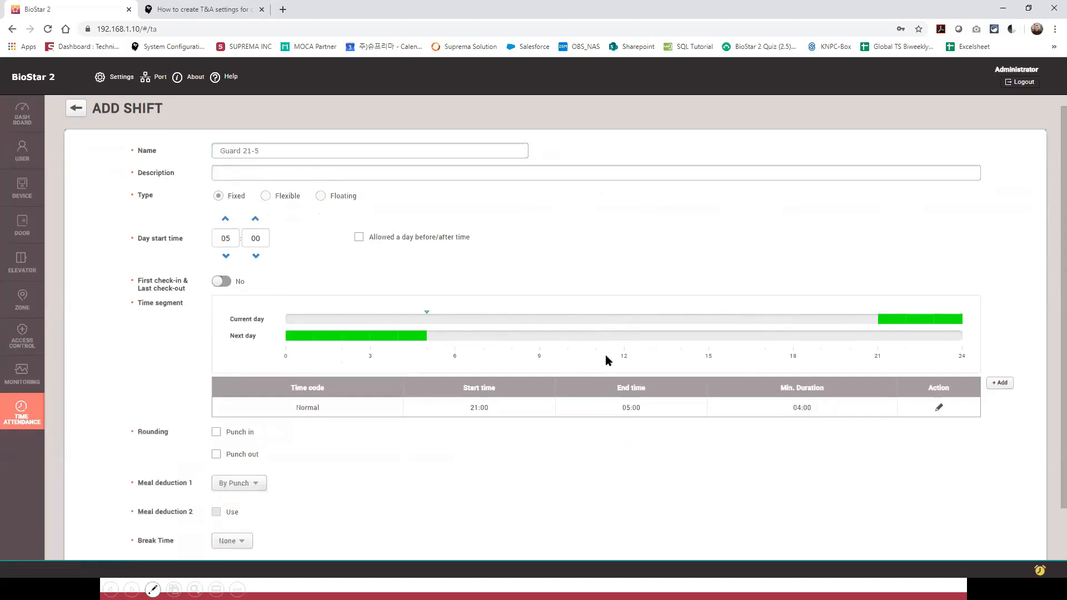
Step: Save the Guard 21-5 shift
scroll(723, 434, "down", 2)
left_click(895, 536)
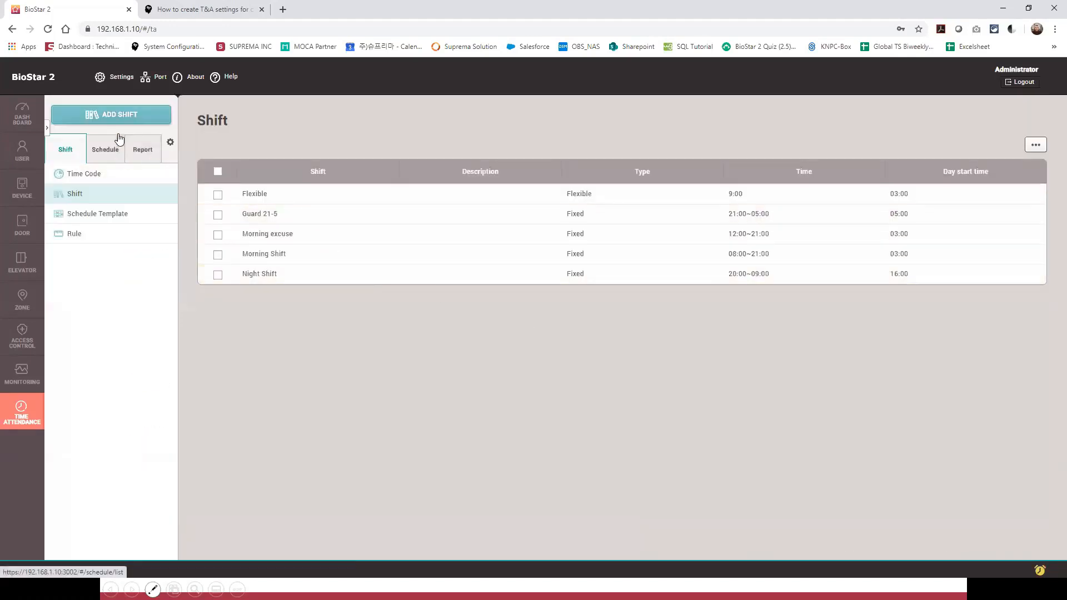
left_click(125, 117)
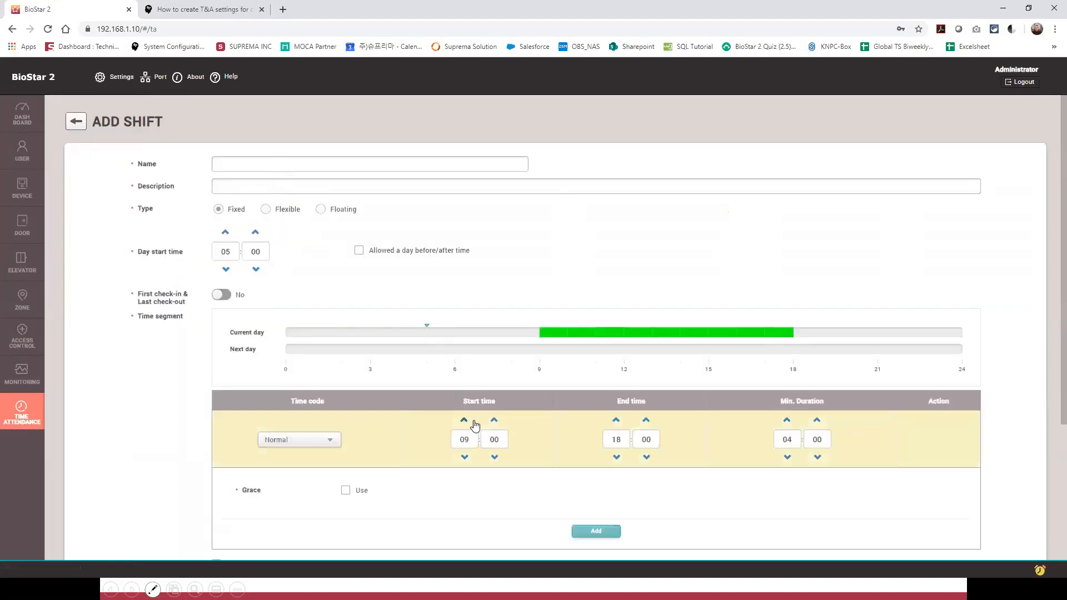
left_click(464, 440)
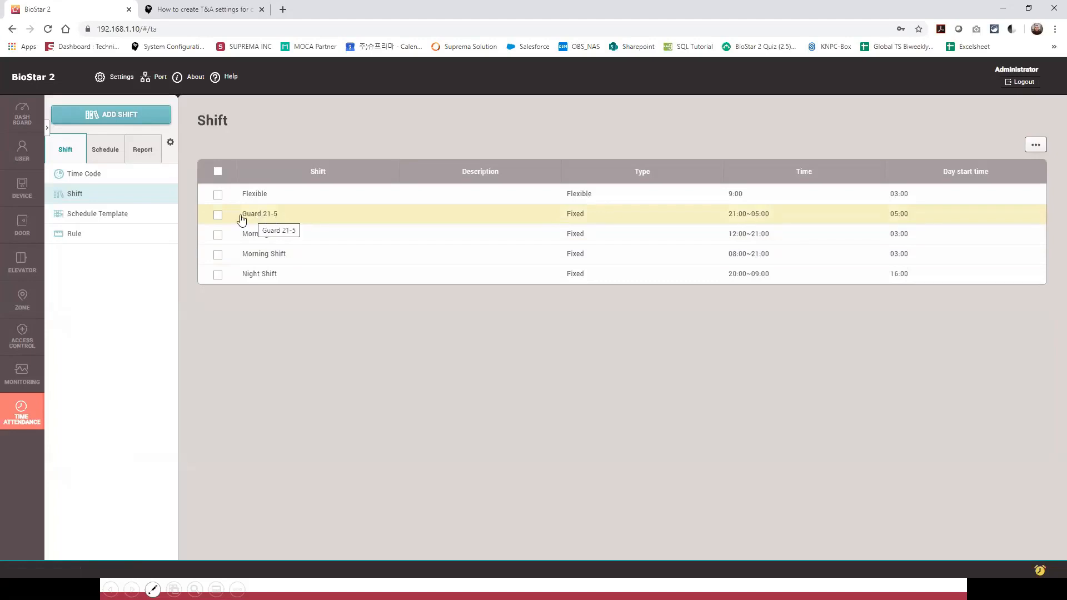
Step: Start a new schedule template of the Daily type with a cycle of 3 days
left_click(107, 215)
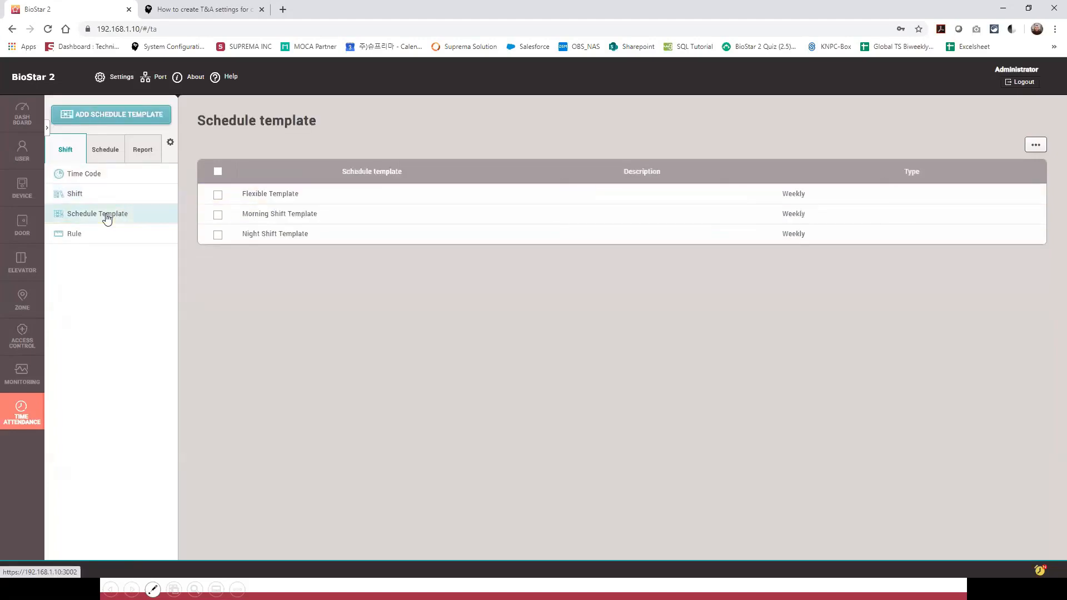
left_click(147, 117)
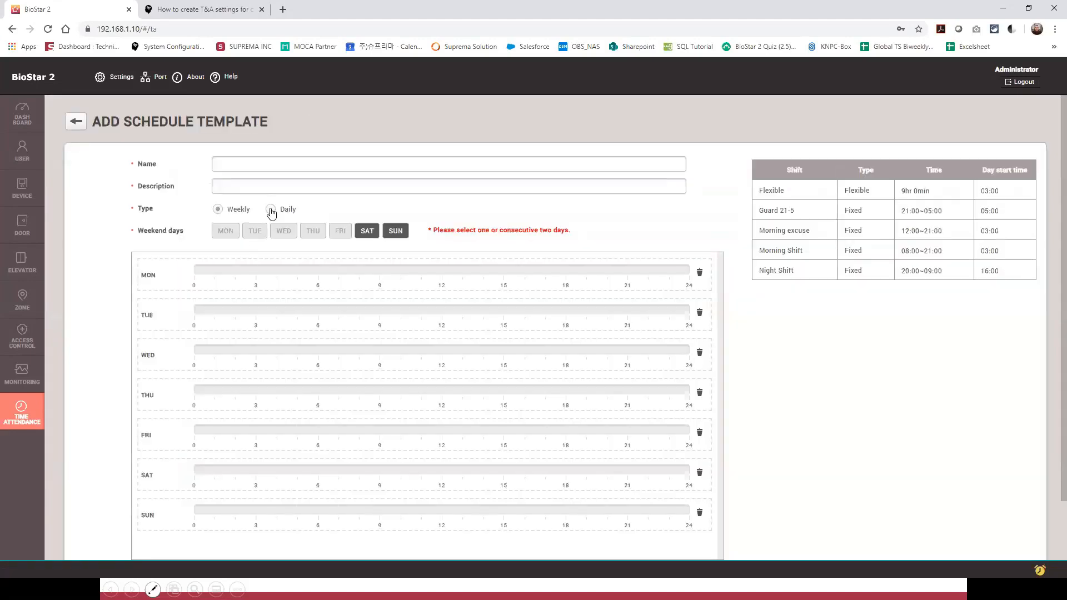
left_click(271, 209)
double_click(227, 231)
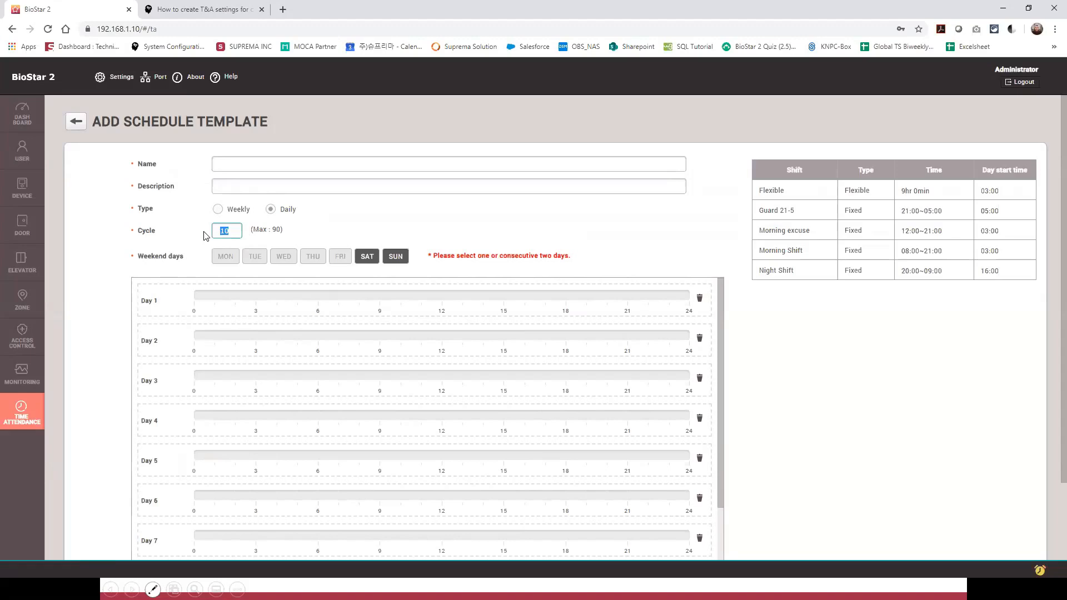
type("3")
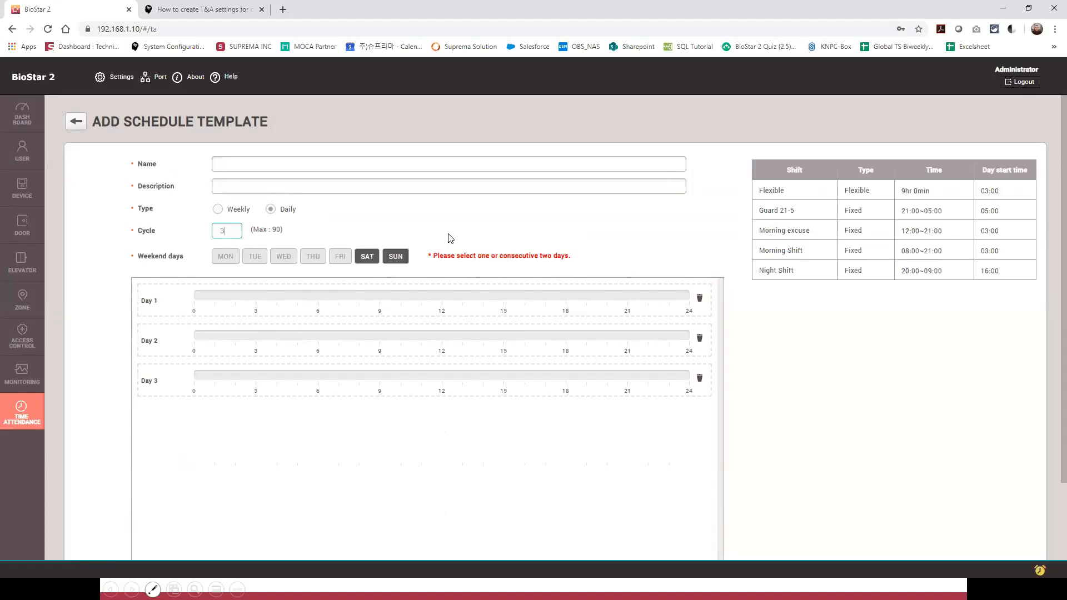
Step: Assign the Guard 21-5 shift to Day 1 and Day 2 of the template and leave only Saturday as the weekend day
left_click_drag(784, 209, 332, 286)
left_click_drag(773, 212, 419, 343)
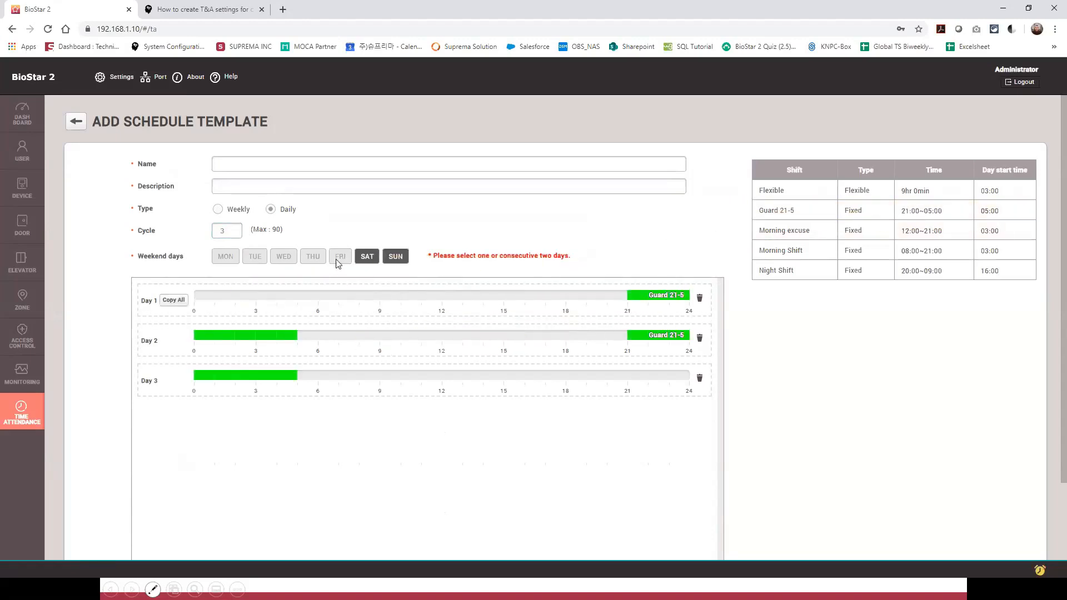
left_click(406, 257)
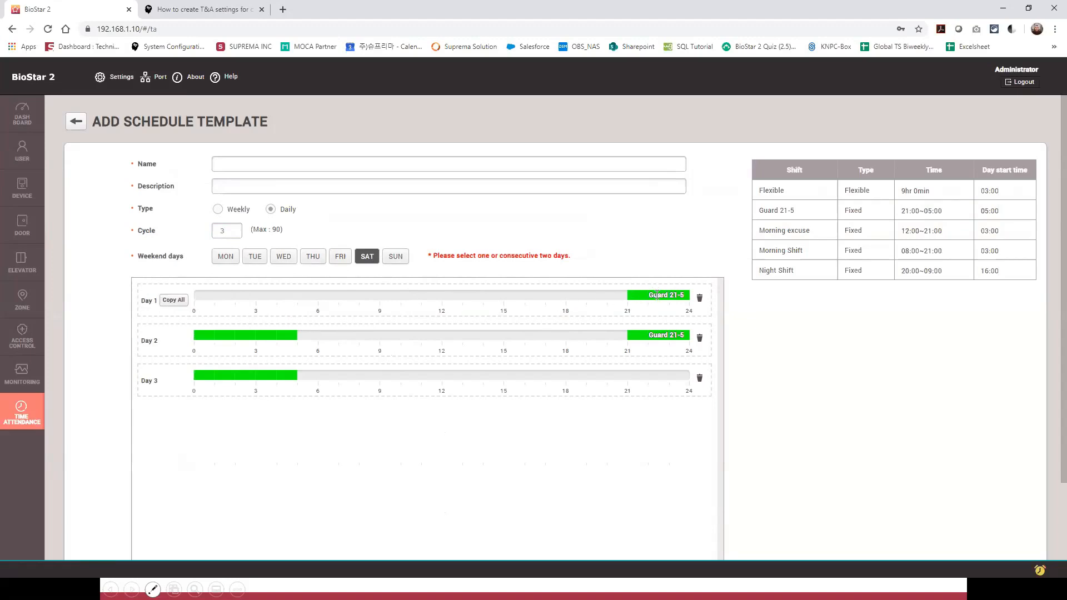
left_click_drag(650, 298, 685, 298)
scroll(491, 374, "down", 2)
scroll(389, 278, "up", 2)
Step: Name the schedule template Guard Templ. and save it
left_click(246, 158)
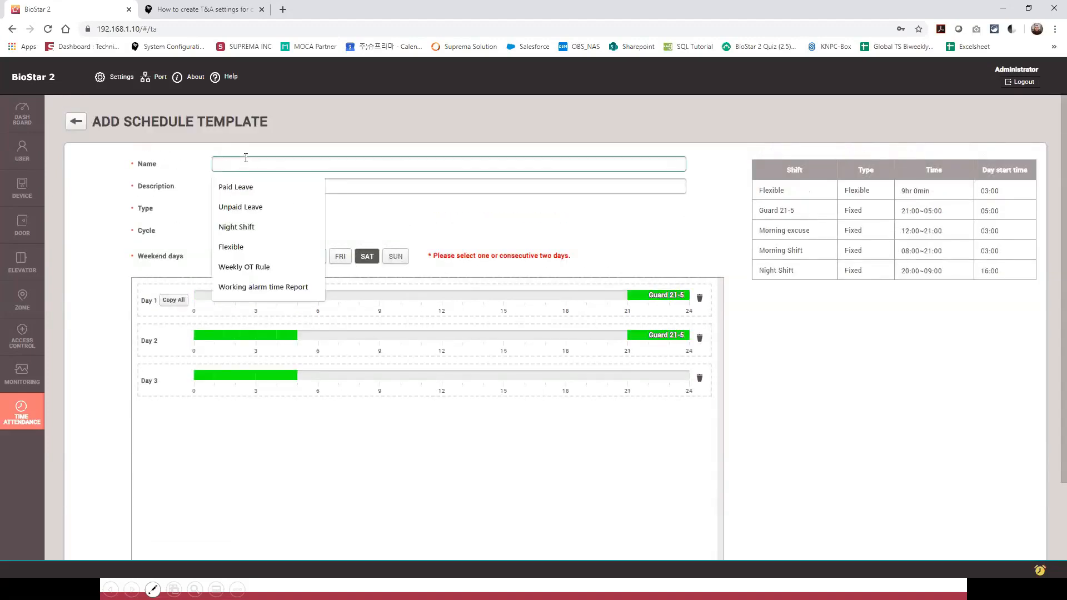
type("Guard Templ.")
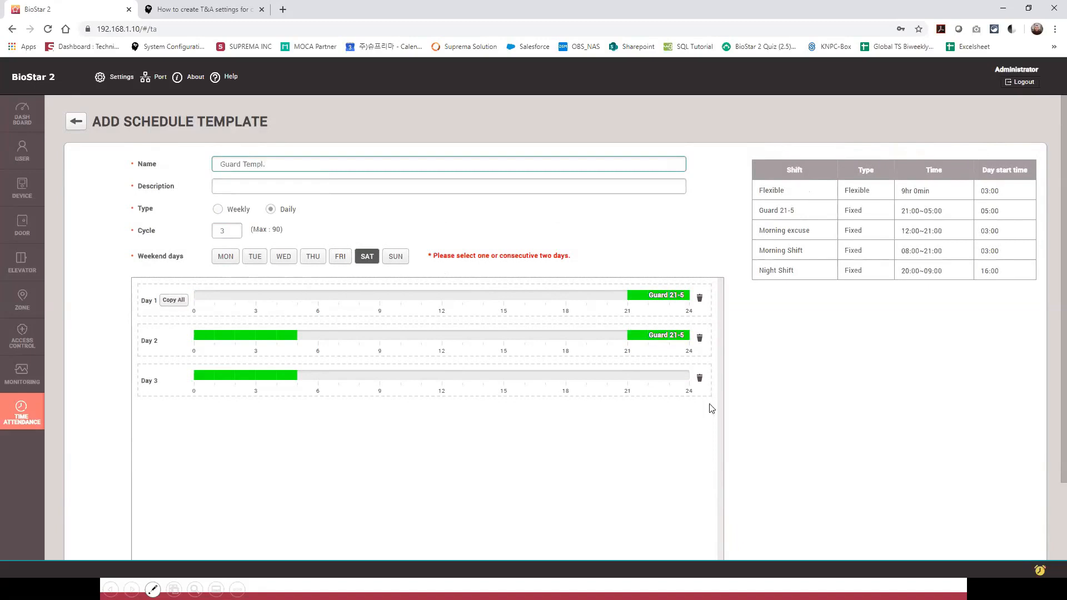
scroll(810, 389, "down", 2)
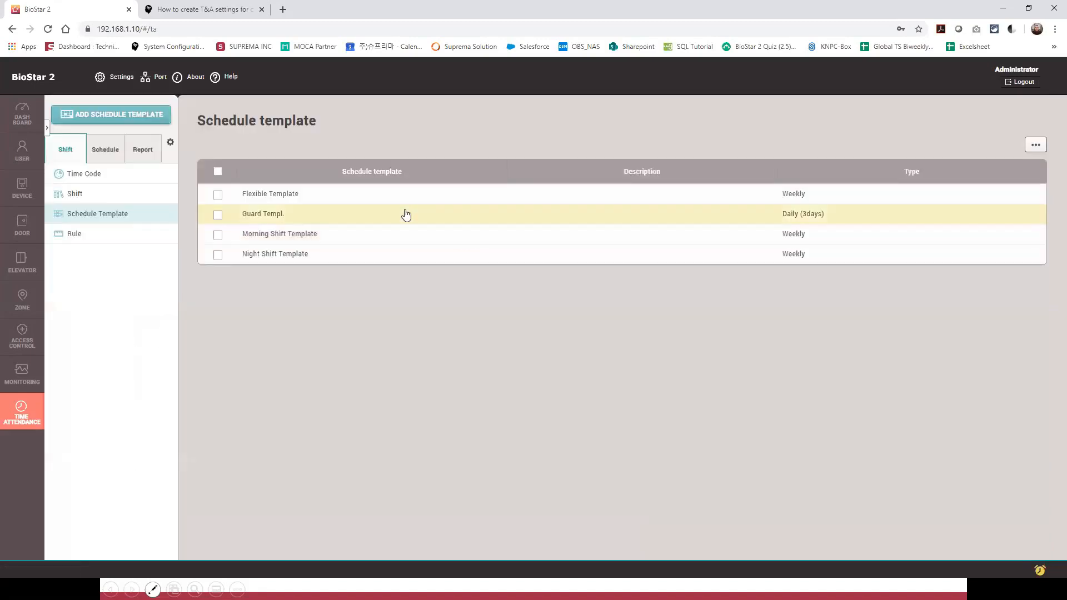
Step: Start a new schedule named Guard Sched. based on the Guard Templ. schedule template
left_click(119, 145)
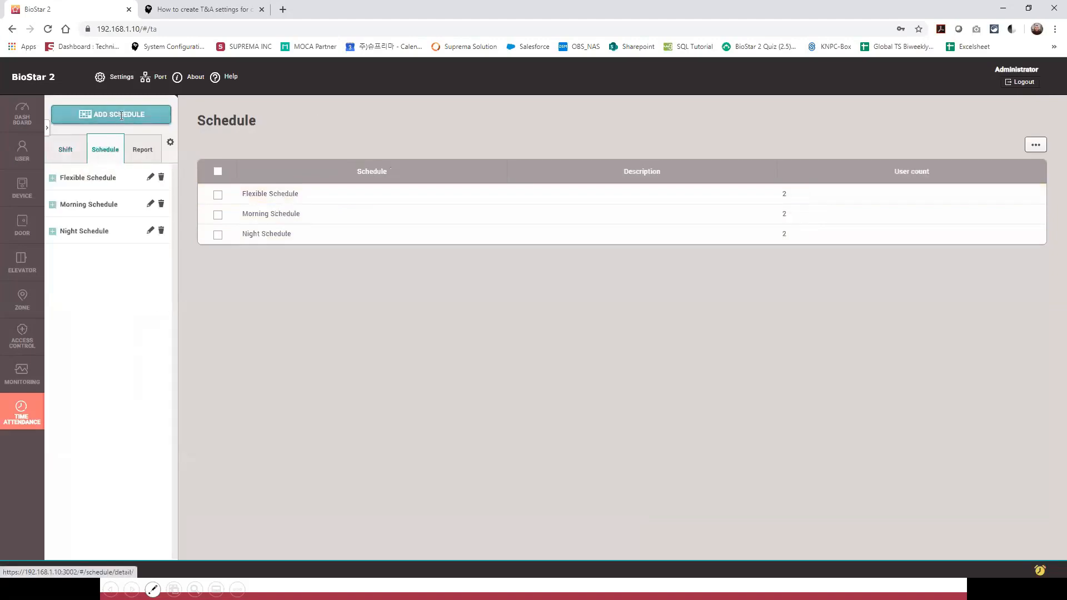
left_click(121, 115)
left_click(225, 163)
type("Guar")
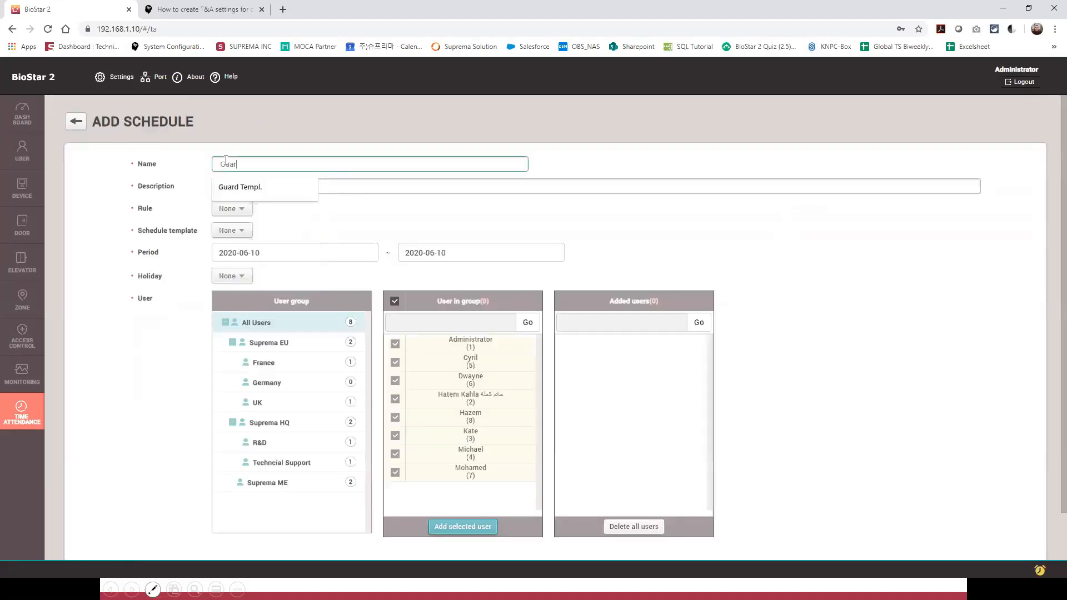
type("d Sche")
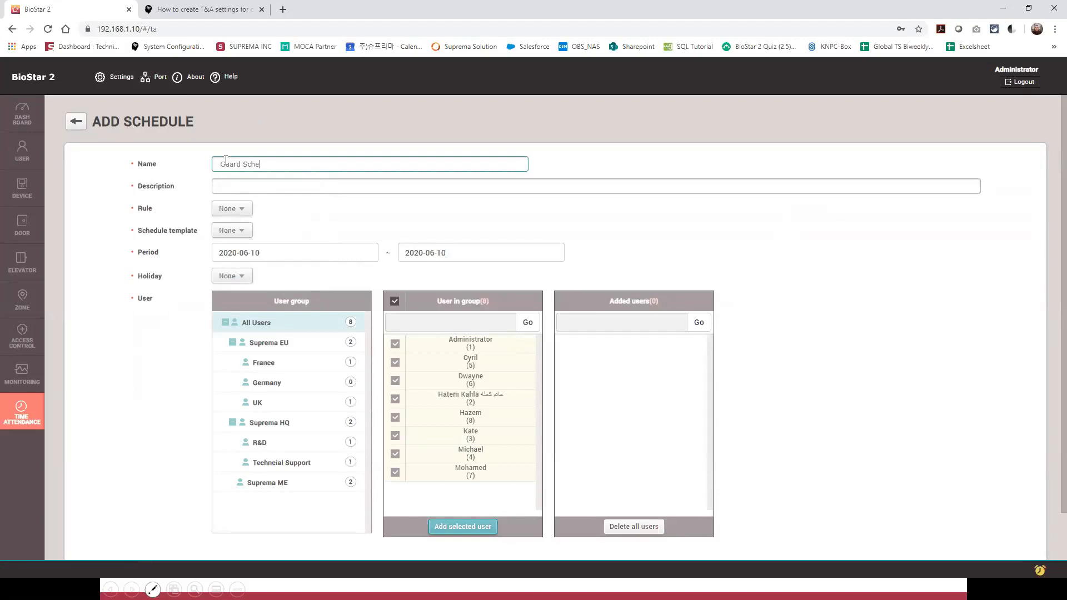
type("d.")
left_click(234, 230)
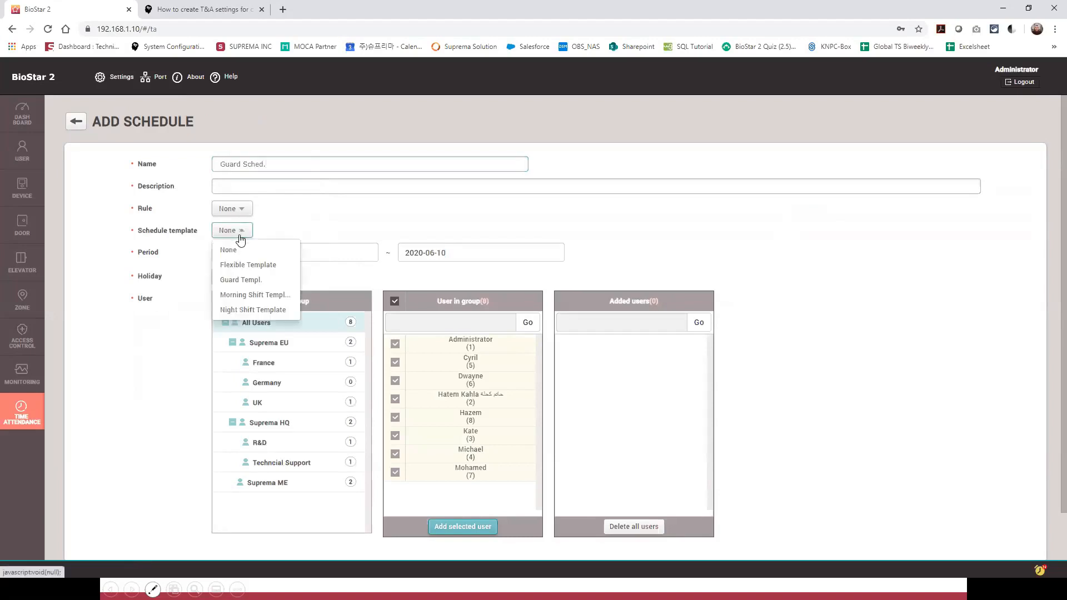
left_click(248, 280)
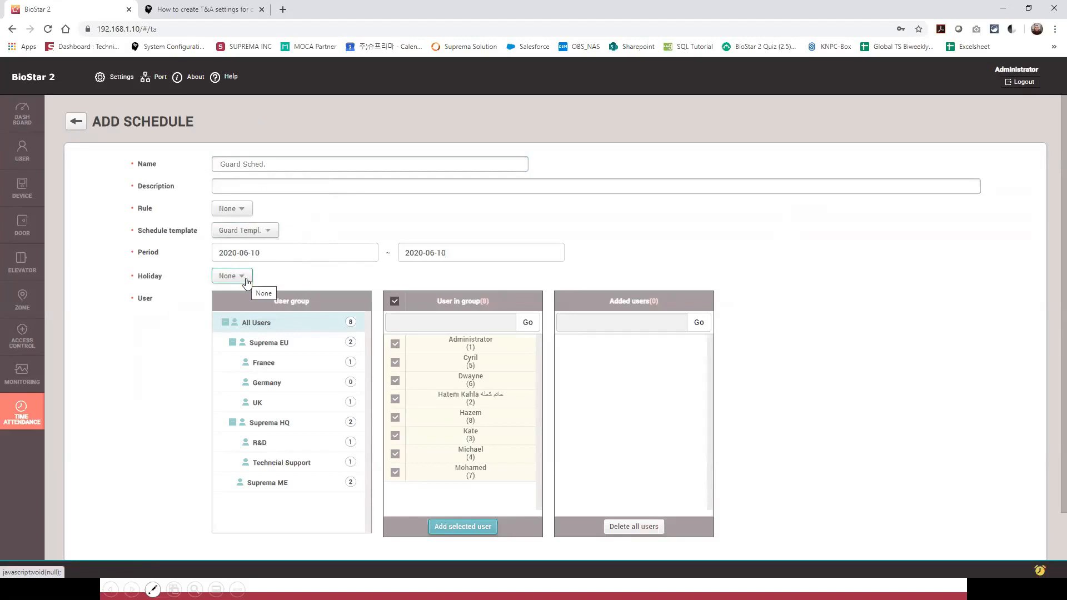
Step: Set the schedule period from 2020-06-01 to 2020-12-31
left_click(272, 254)
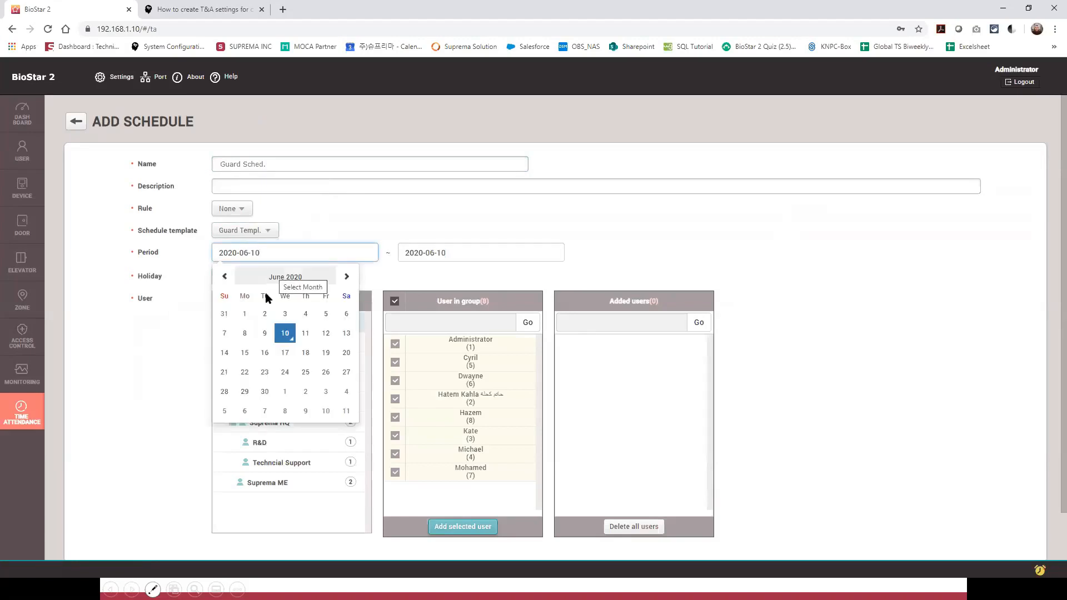
left_click(245, 315)
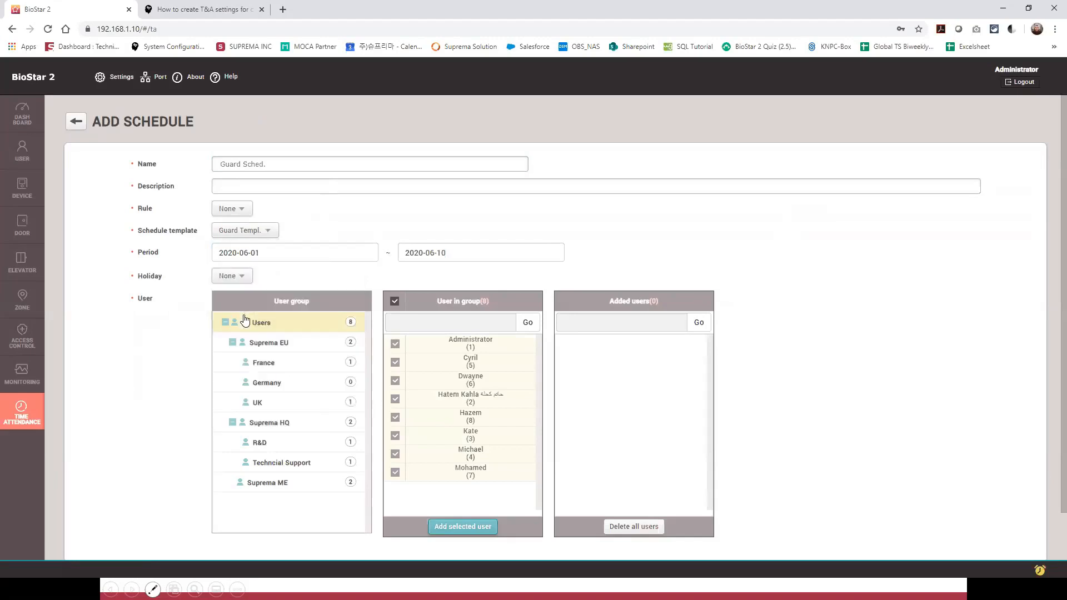
left_click(265, 253)
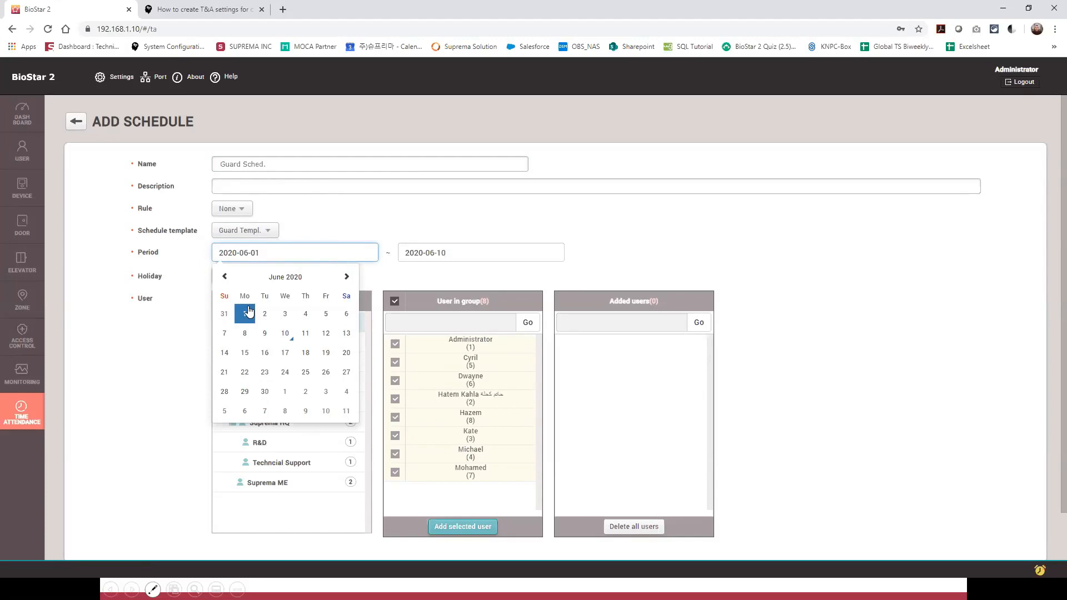
left_click(445, 253)
left_click(471, 277)
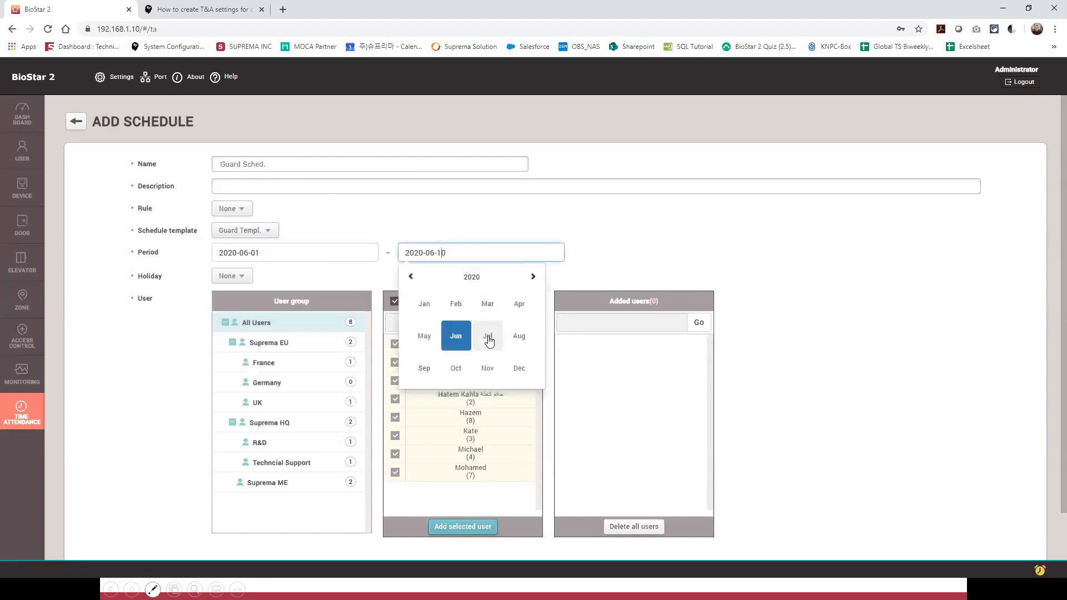
left_click(518, 369)
left_click(489, 392)
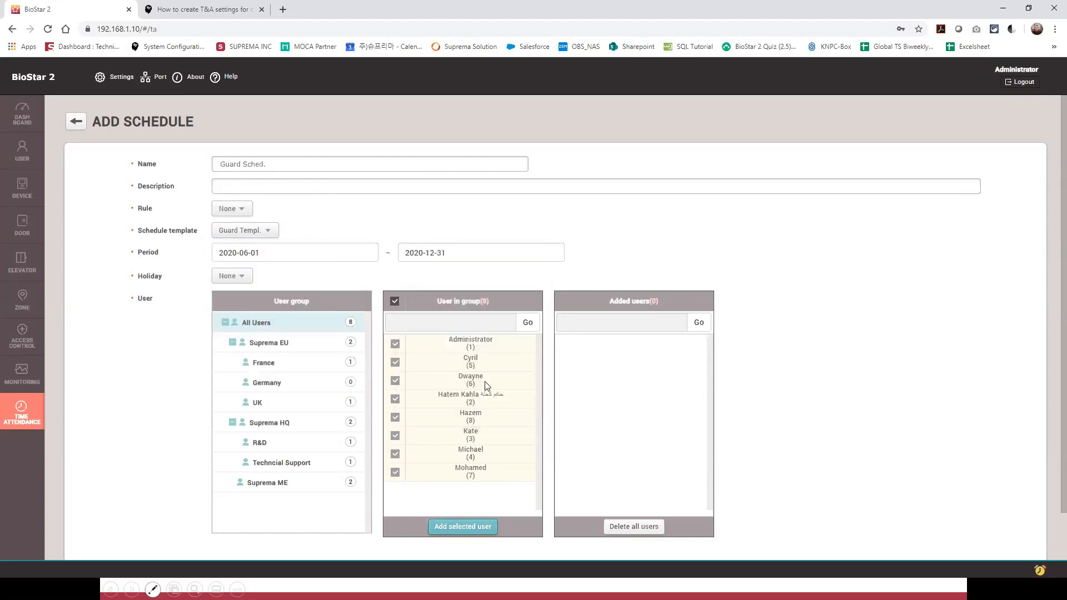
left_click_drag(451, 253, 401, 254)
left_click(372, 276)
Step: Add only the sixth and seventh listed users to the guard schedule and try to save it
left_click(395, 302)
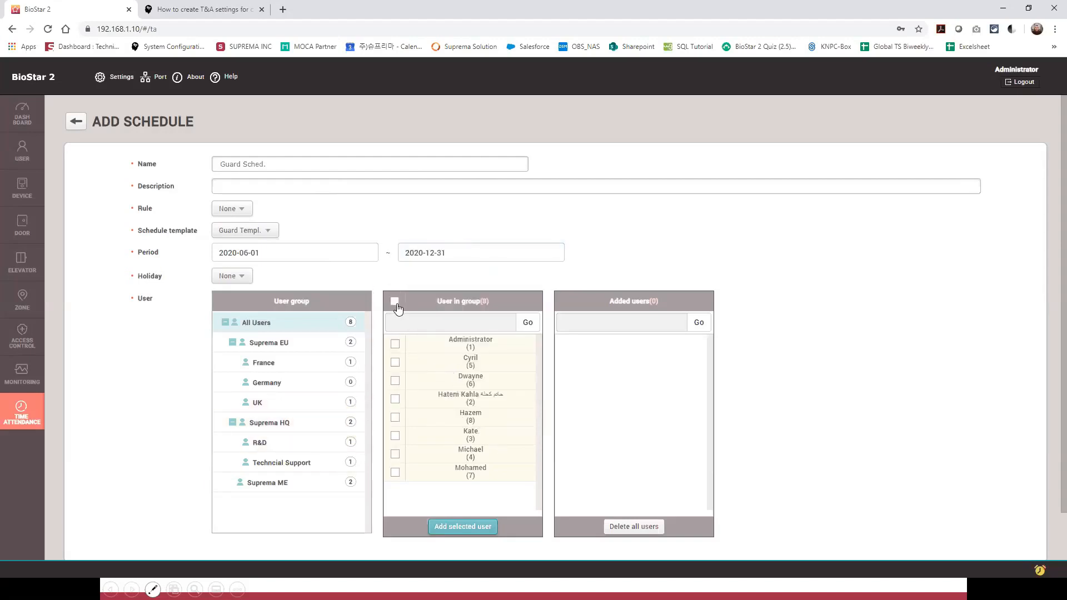
left_click(394, 454)
left_click(395, 436)
left_click(464, 526)
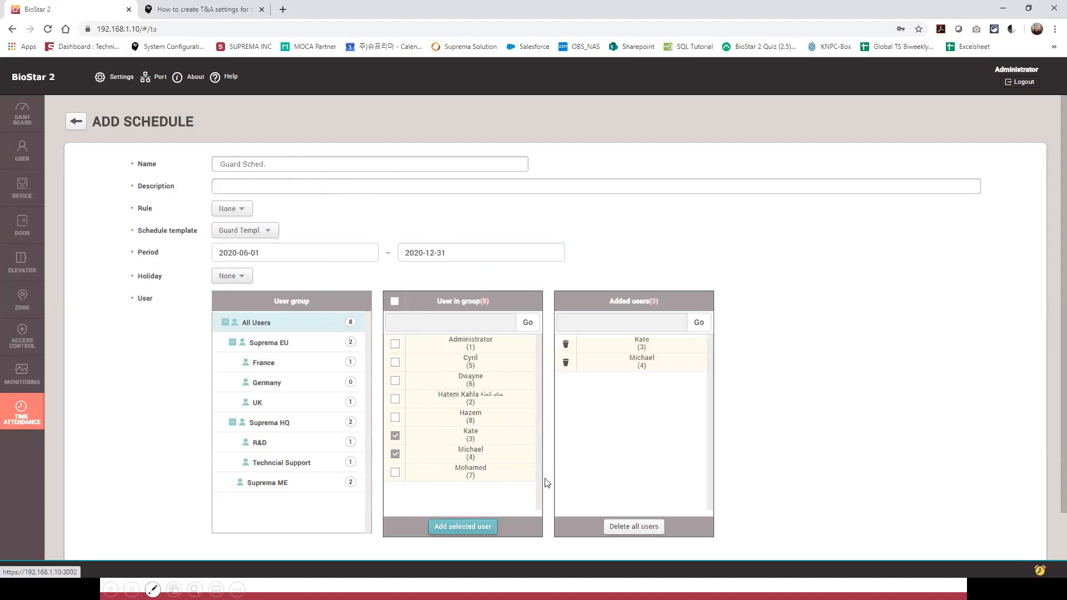
scroll(699, 439, "down", 2)
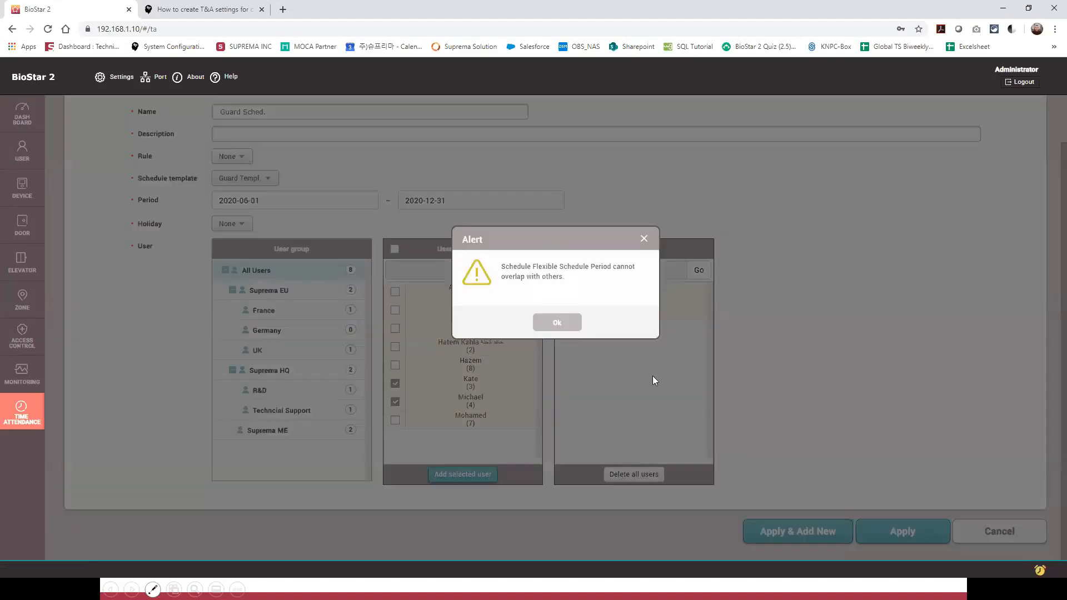
left_click(557, 322)
Step: Reduce the added users to the seventh listed user alone and try to save the schedule again
left_click(566, 292)
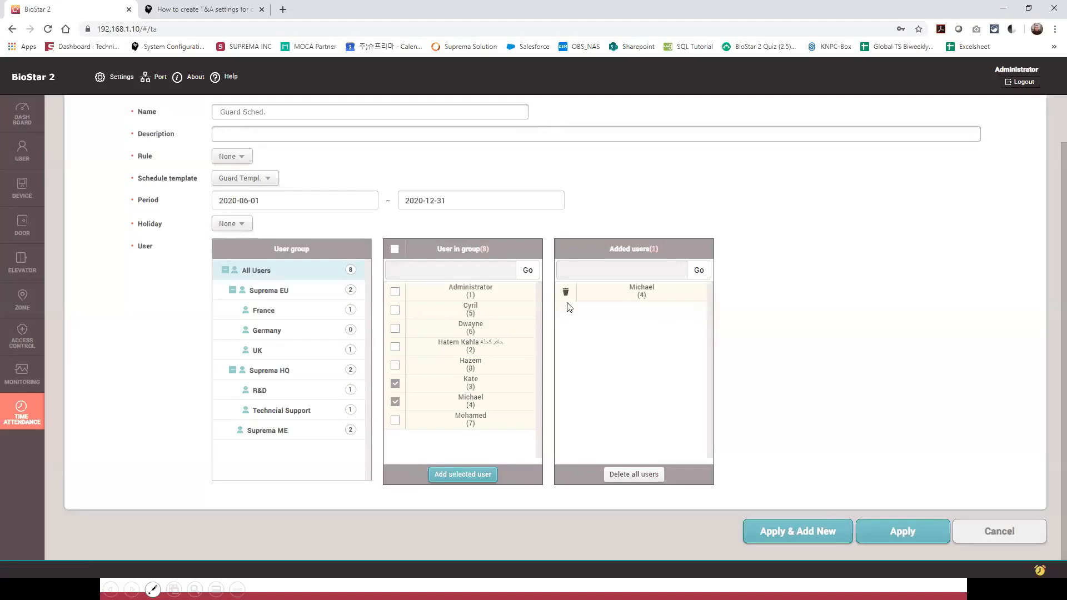
left_click(567, 296)
left_click(453, 475)
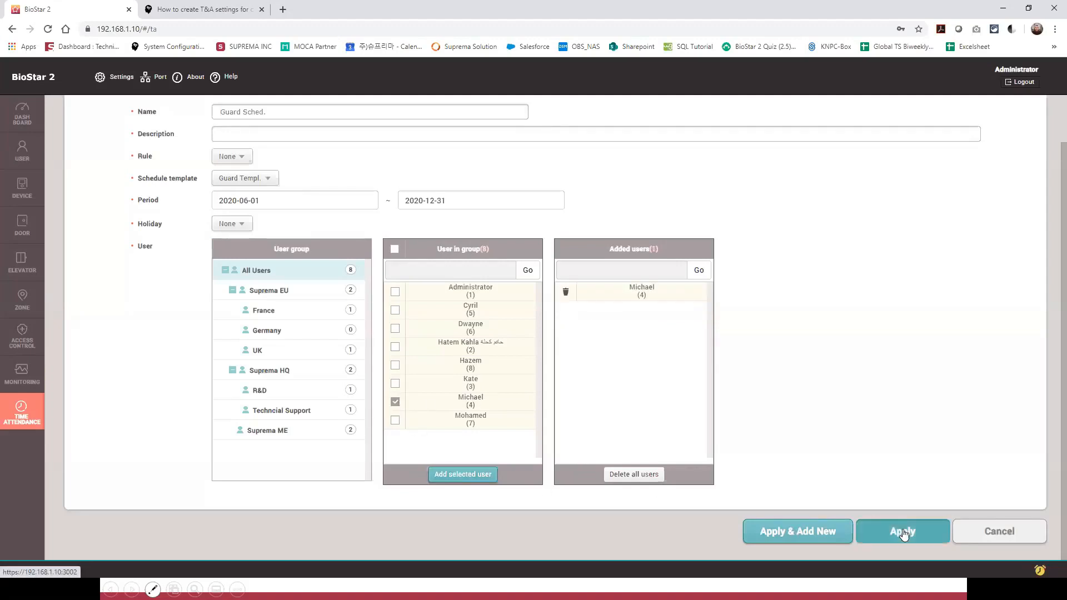
left_click(904, 531)
left_click(548, 322)
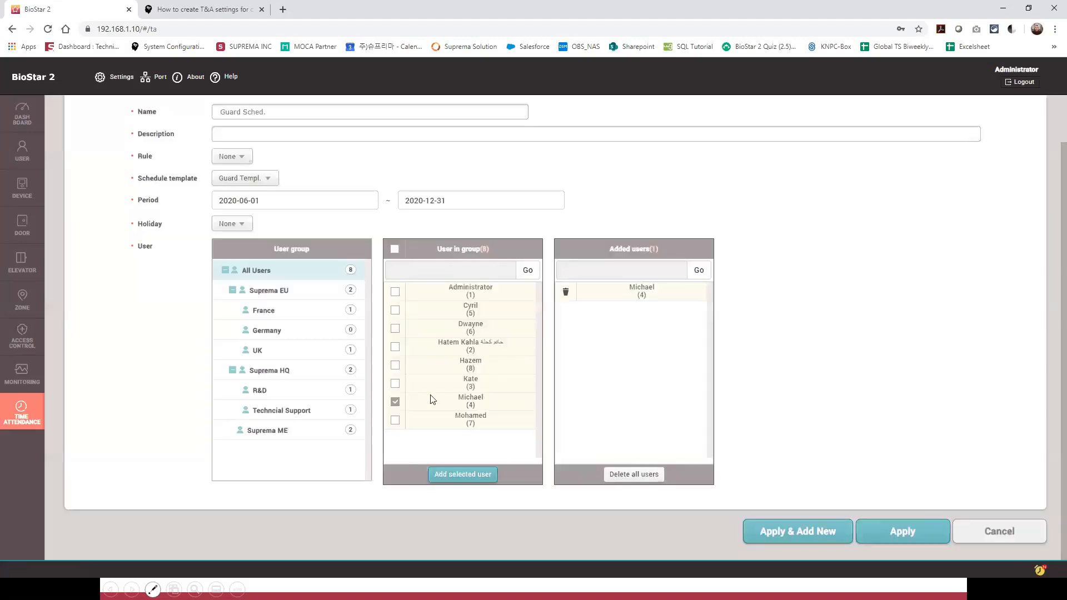
Step: Replace the added user with the third listed user and try to save the guard schedule
left_click(395, 402)
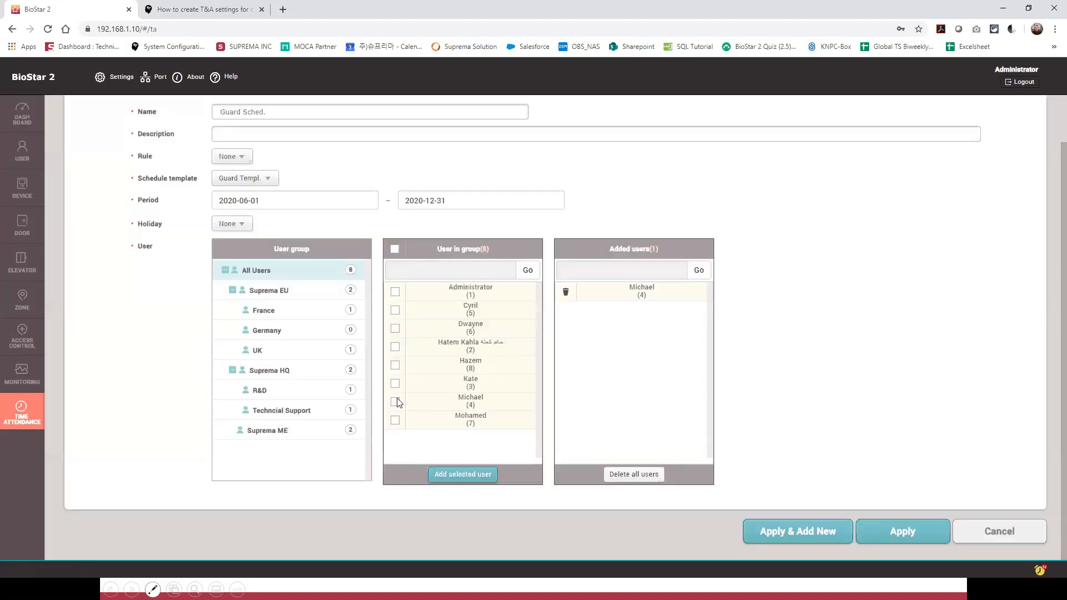
left_click(395, 328)
left_click(463, 474)
left_click(566, 292)
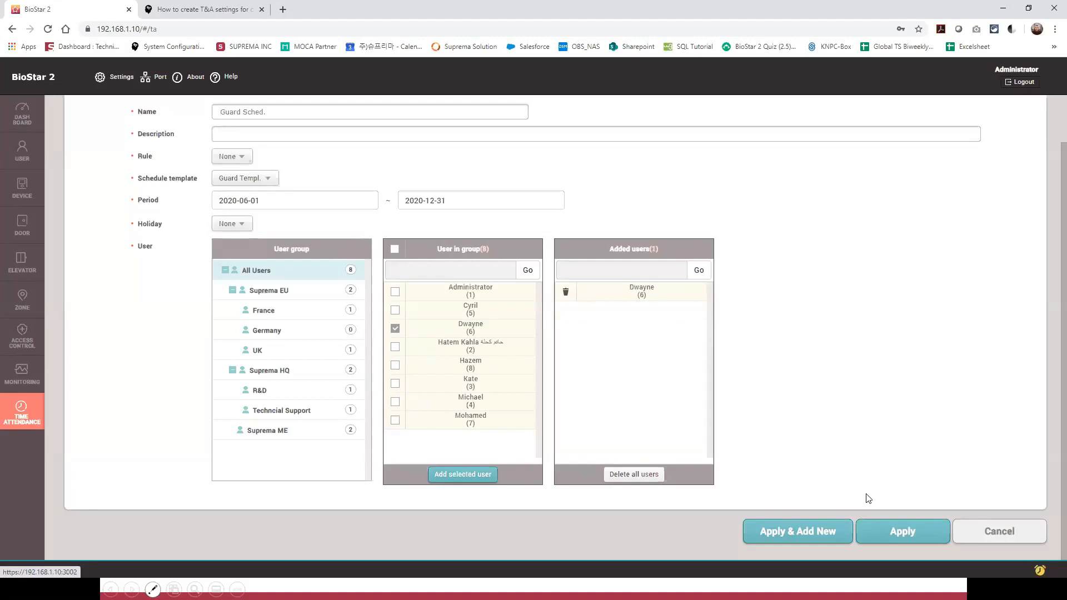
left_click(896, 524)
left_click(548, 321)
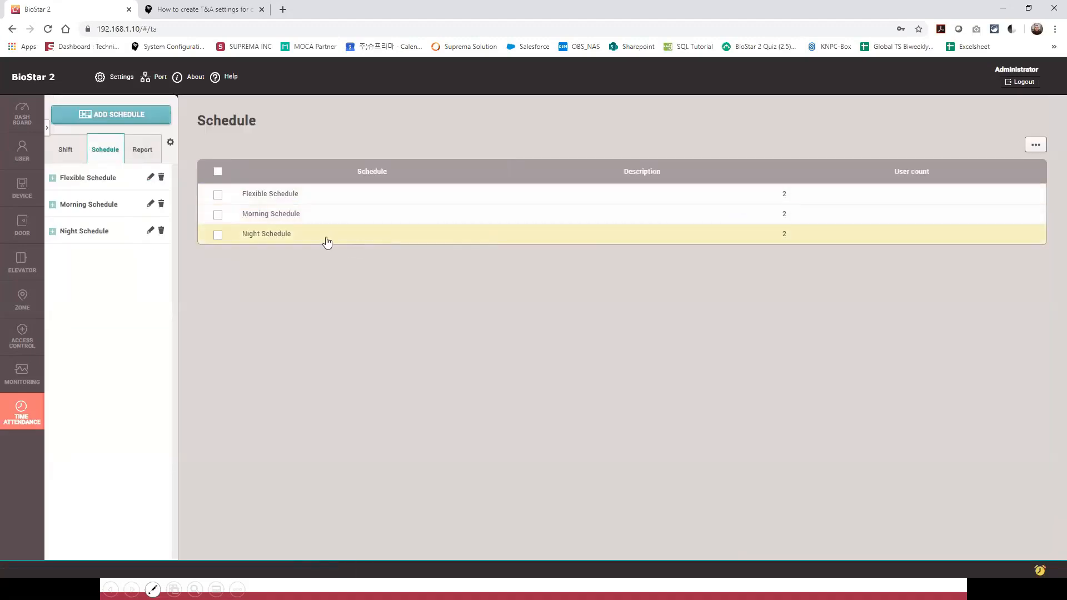
Step: Remove both added users from Night Schedule and save the change
left_click(300, 241)
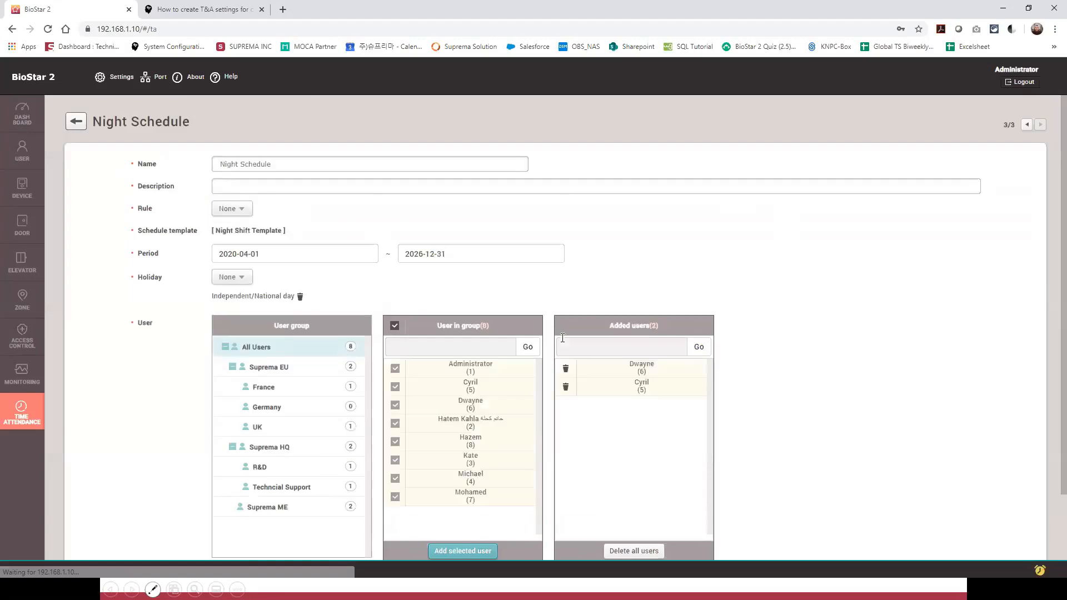
left_click(566, 369)
scroll(677, 409, "down", 2)
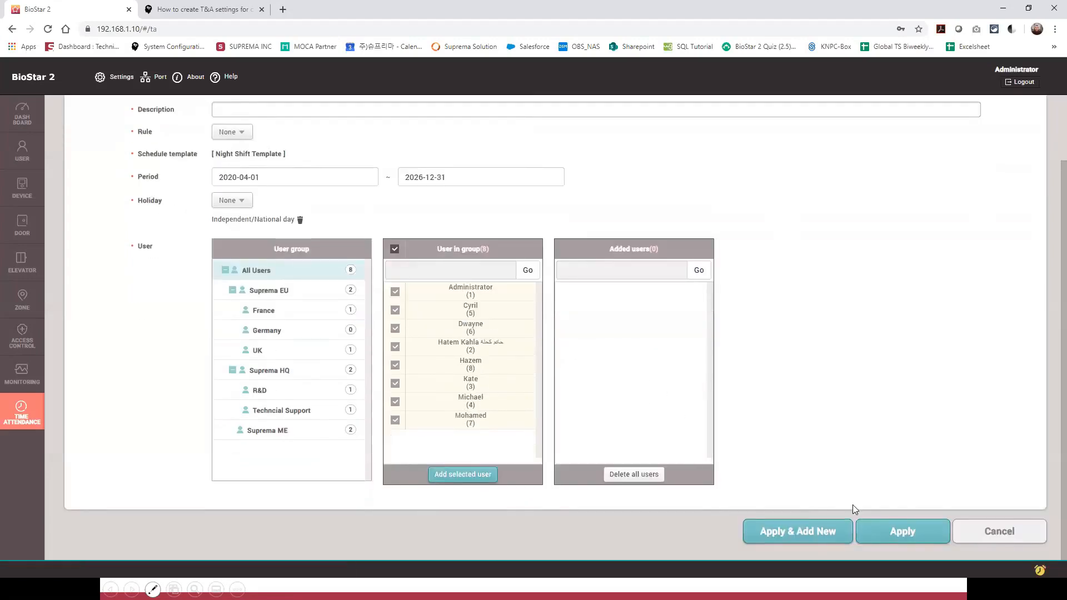
left_click(901, 532)
left_click(512, 334)
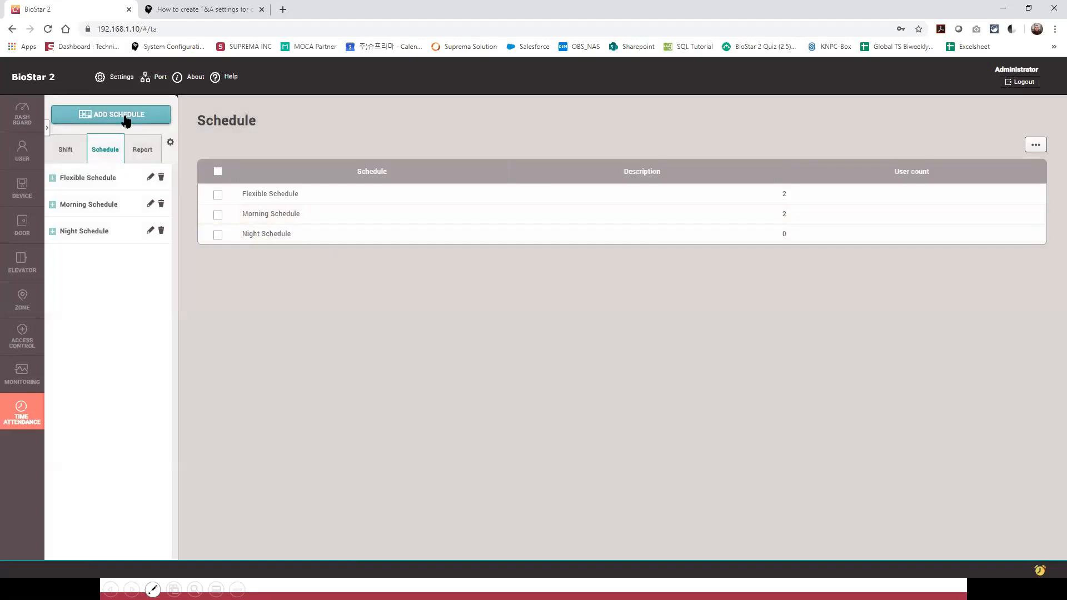
Step: Start a new schedule named "Guard Sched." and add the UK group's user to it
left_click(125, 114)
left_click(232, 163)
type("G")
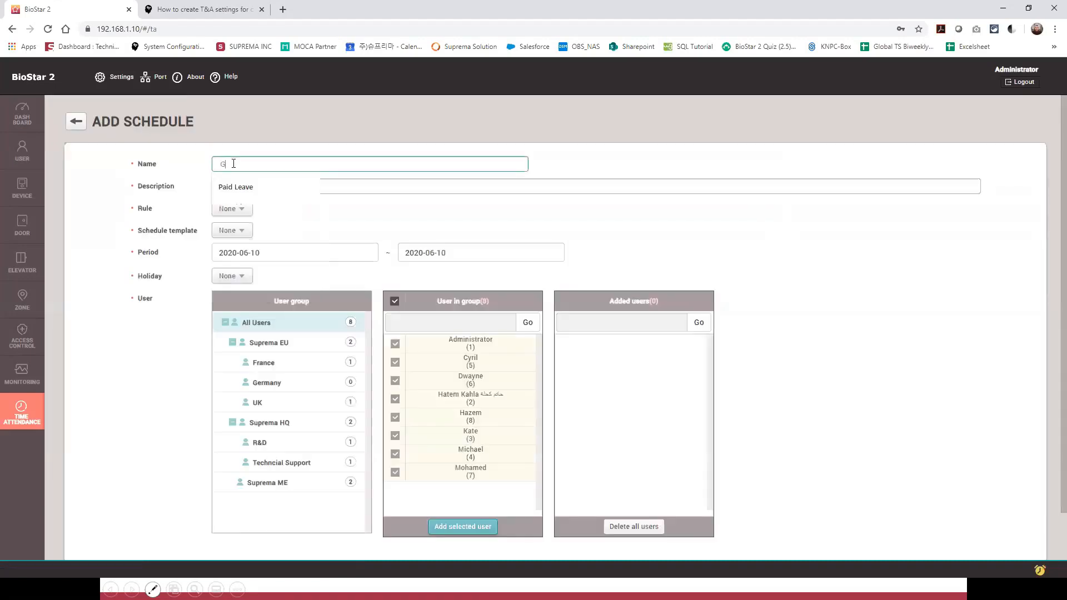
type("uard Sched.")
left_click(295, 403)
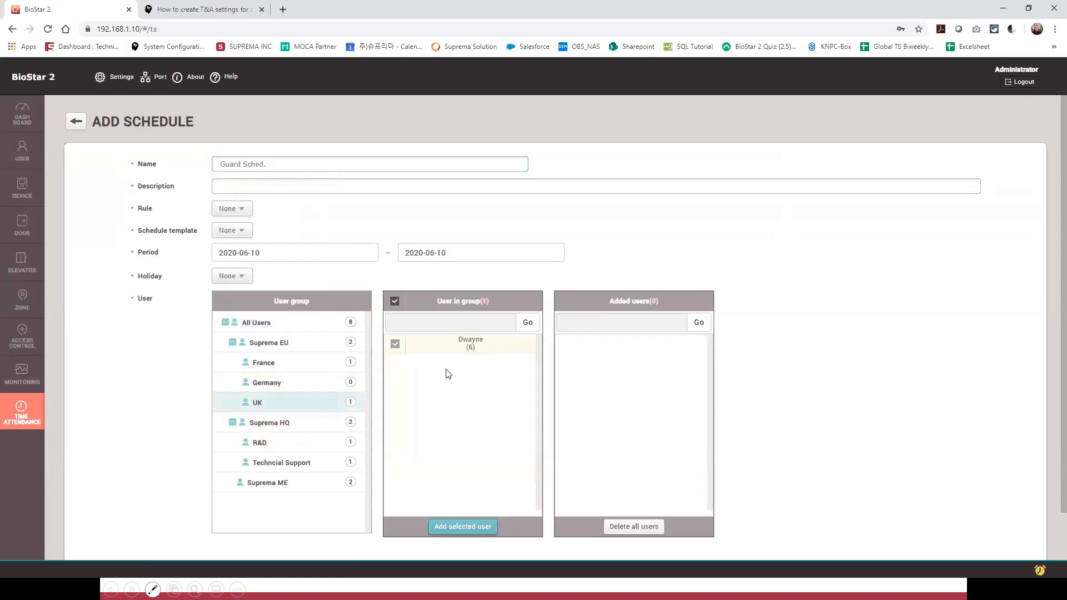
left_click(483, 525)
scroll(833, 434, "down", 1)
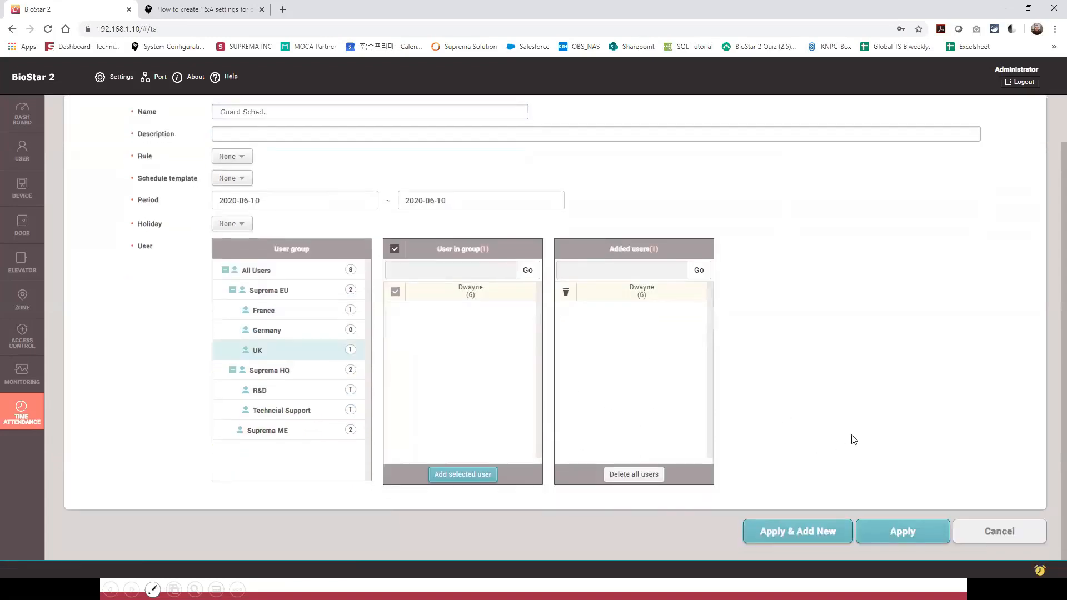
Step: Try to save the schedule, and assign Guard Templ. as its schedule template
left_click(901, 533)
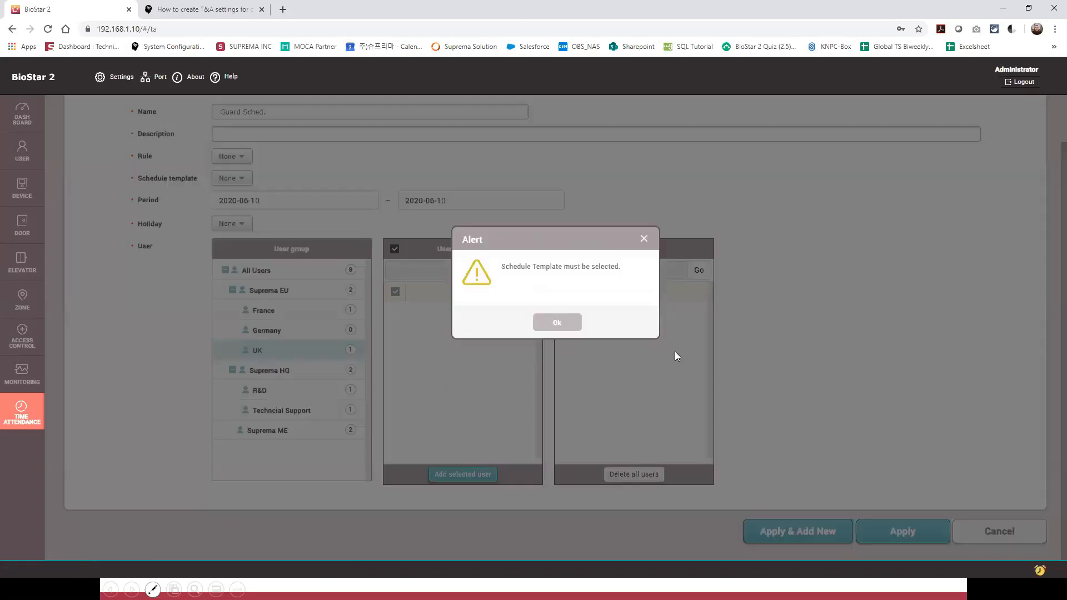
left_click(557, 323)
left_click(235, 179)
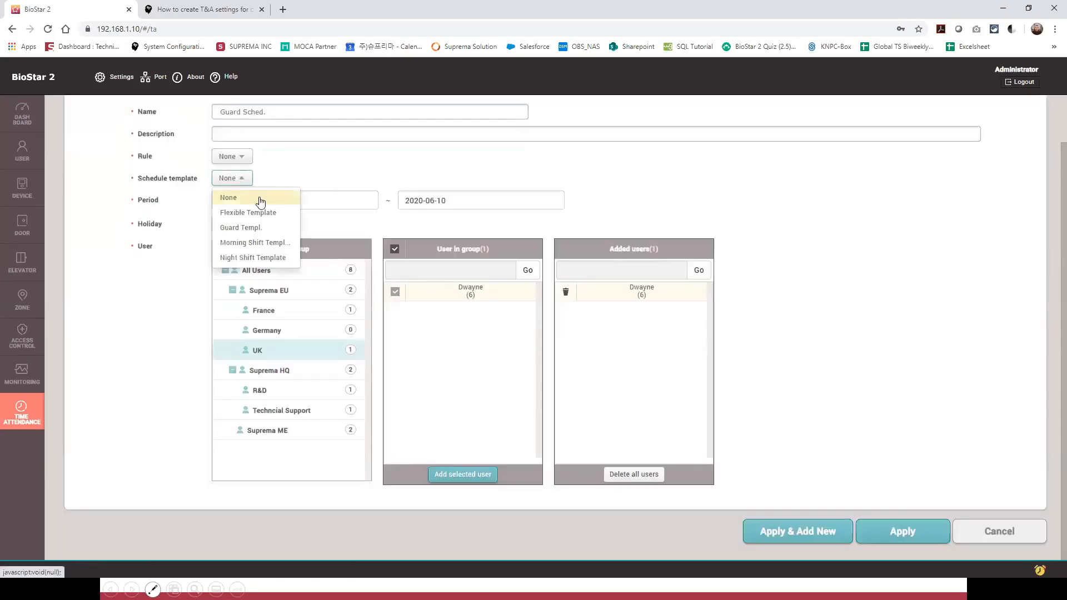
left_click(263, 229)
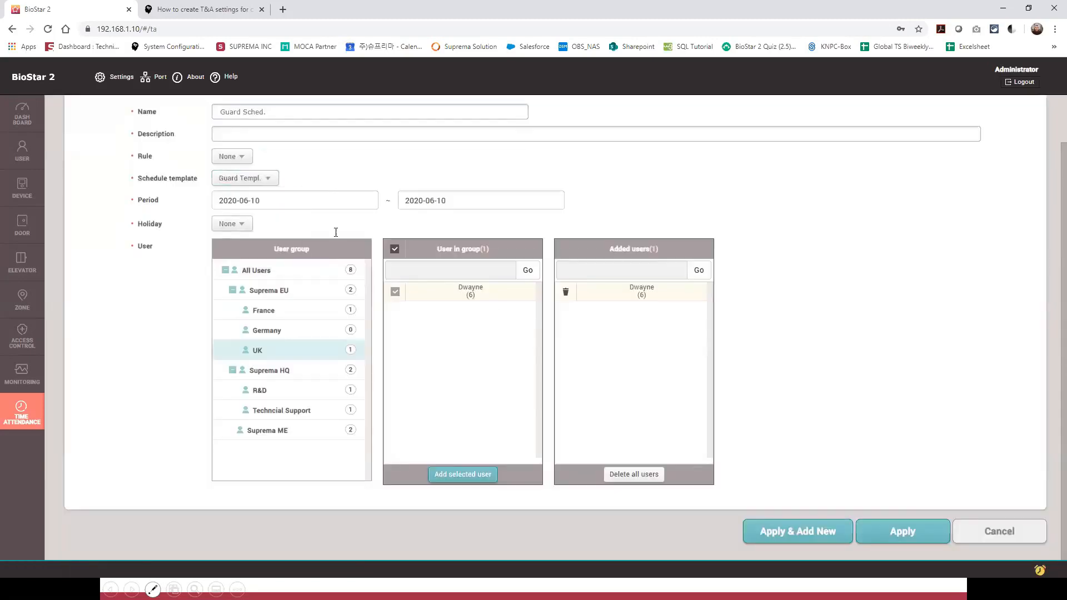
Step: Set the start date of the guard schedule's period to 2020-05-01
left_click(264, 205)
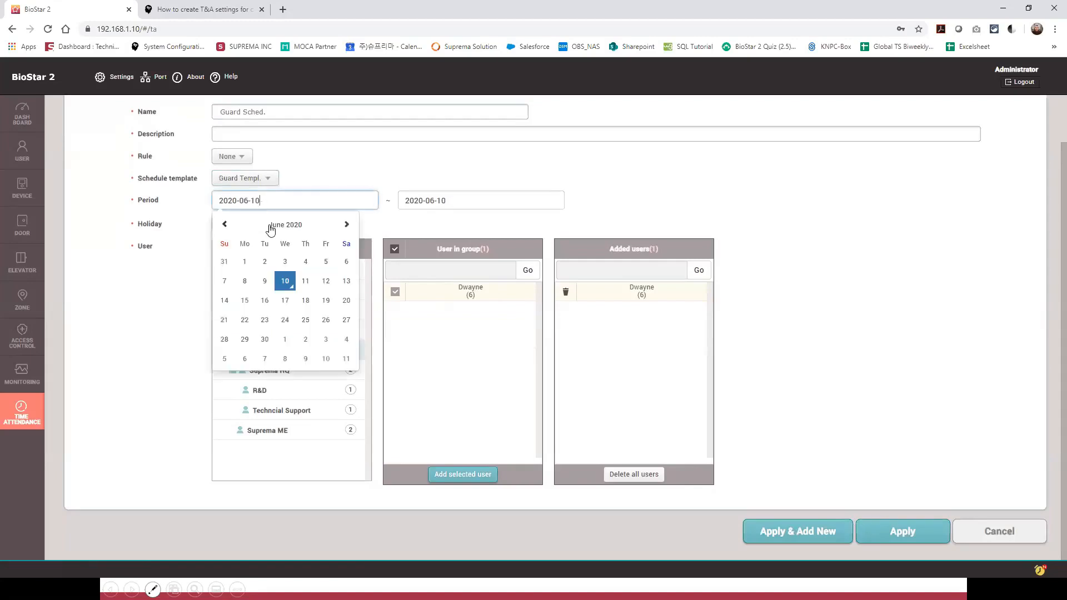
left_click(245, 263)
left_click(253, 202)
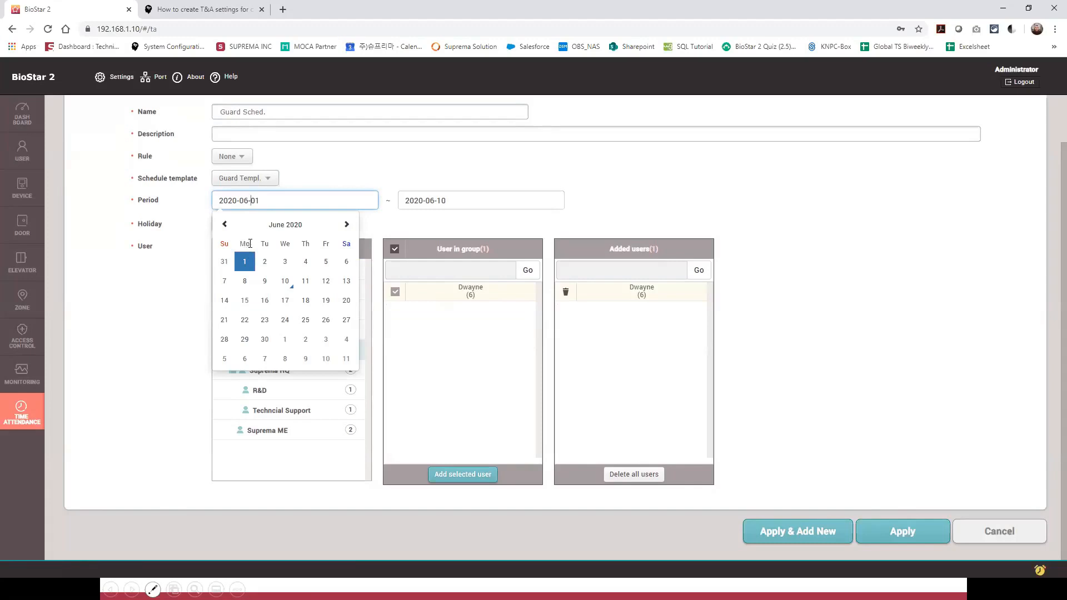
left_click(426, 202)
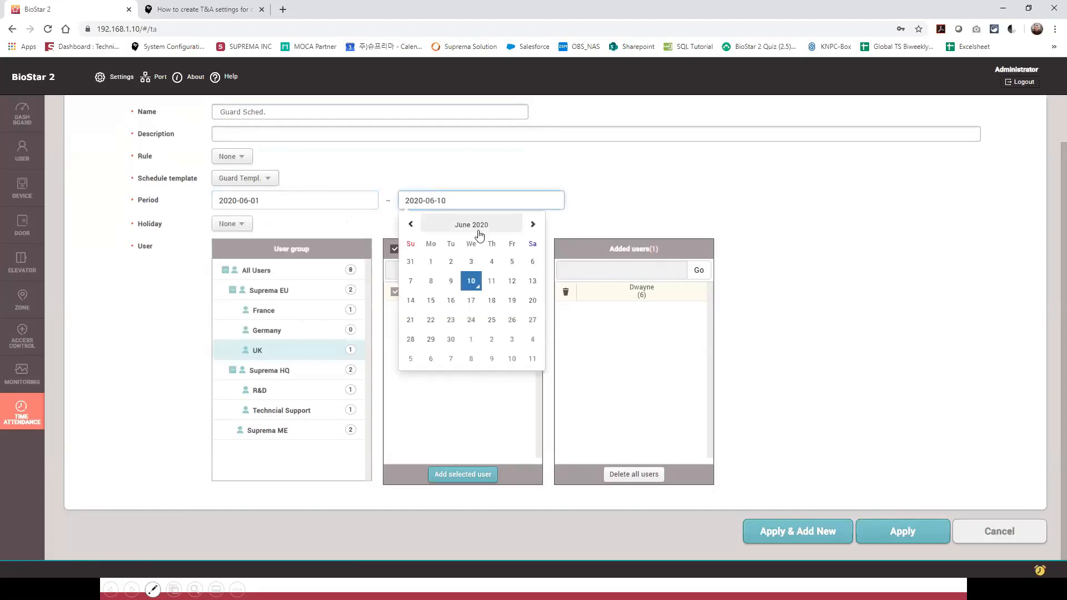
left_click(238, 200)
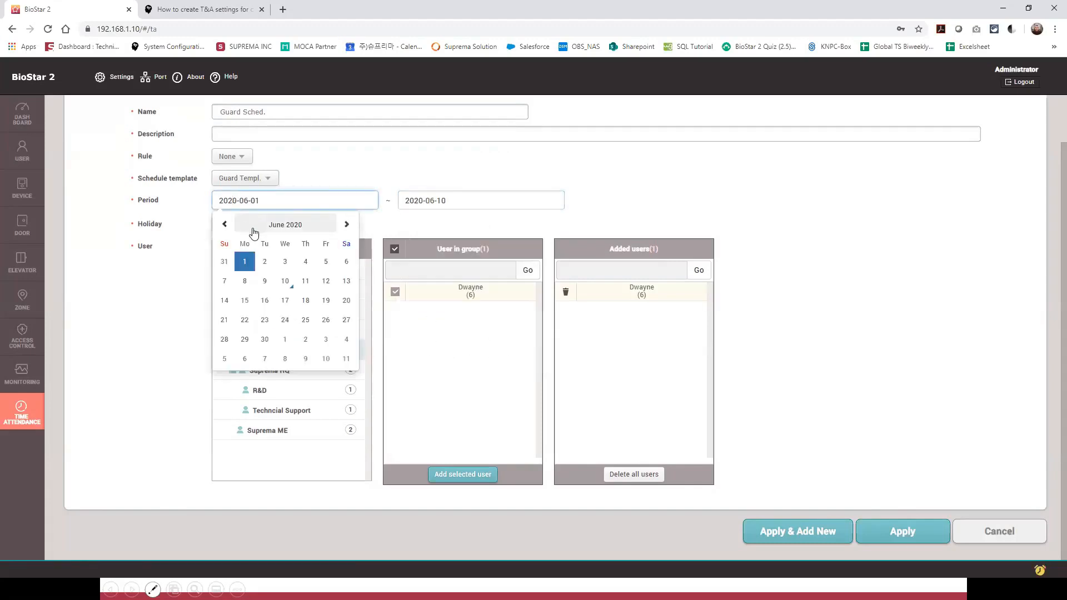
left_click(256, 227)
left_click(239, 285)
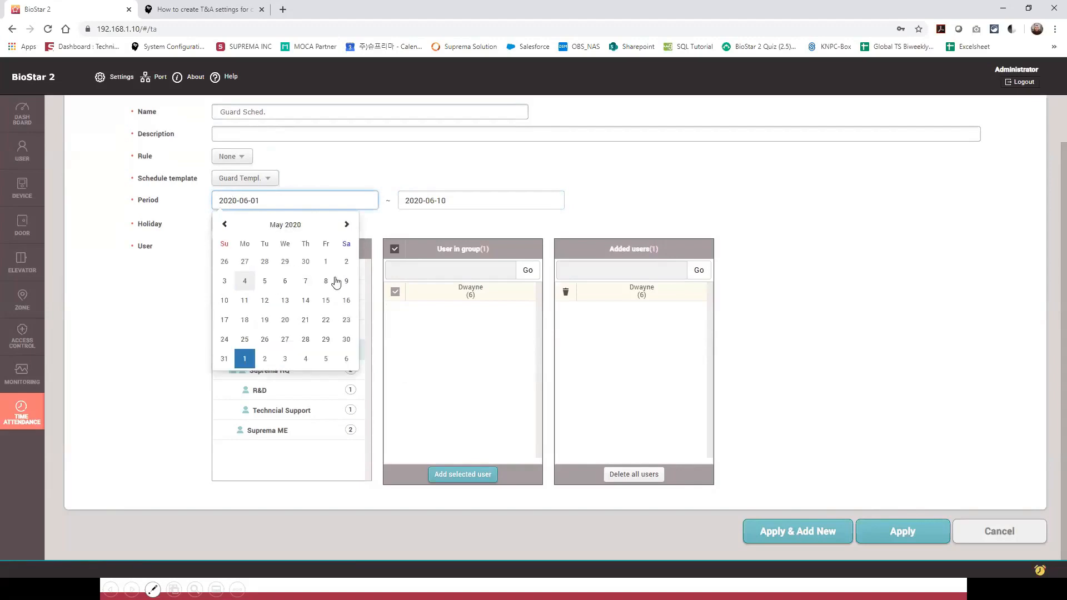
left_click(328, 262)
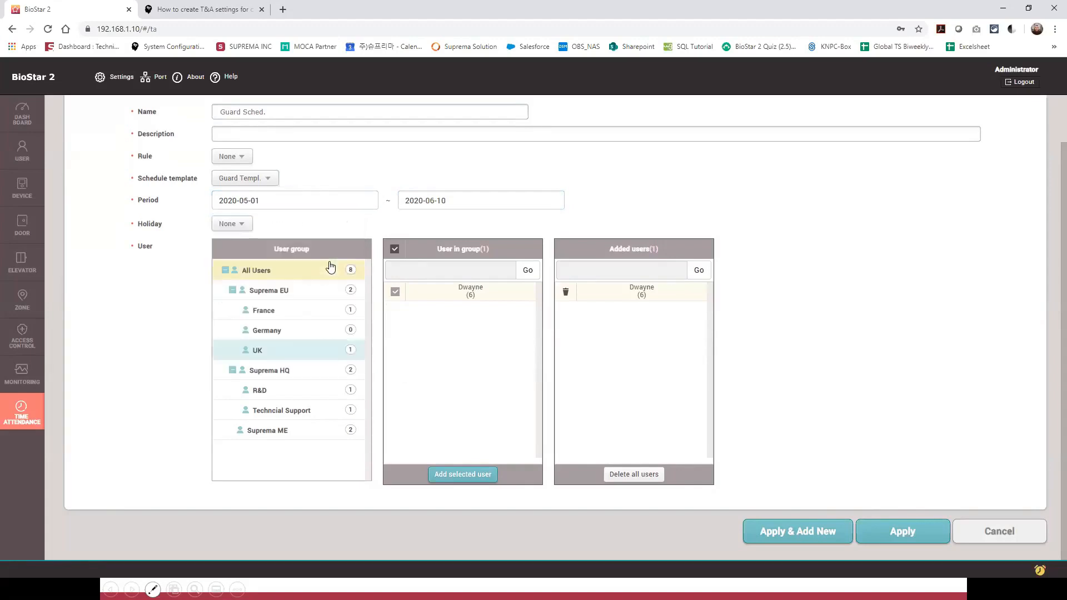
Step: Set the end date of the schedule's period to 2020-12-31 and save the guard schedule
left_click(259, 204)
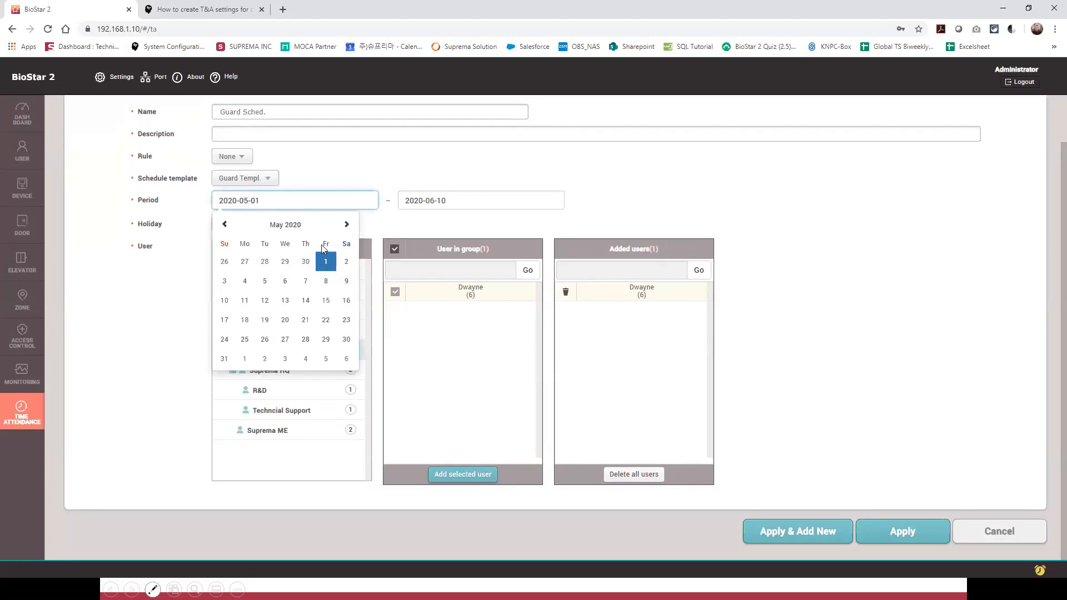
left_click(411, 201)
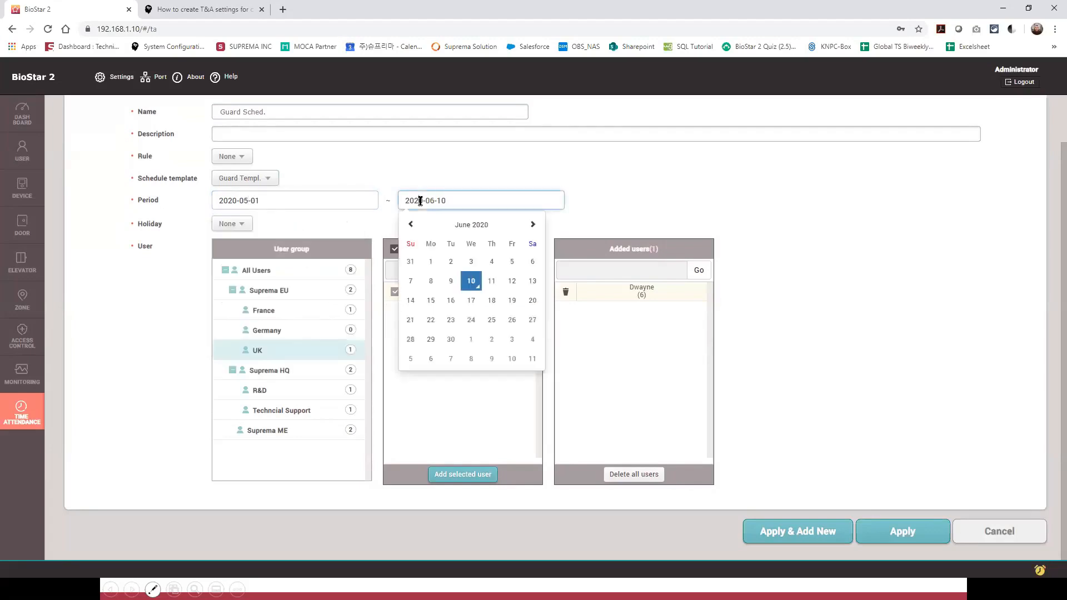
left_click(472, 225)
left_click(513, 317)
left_click(490, 342)
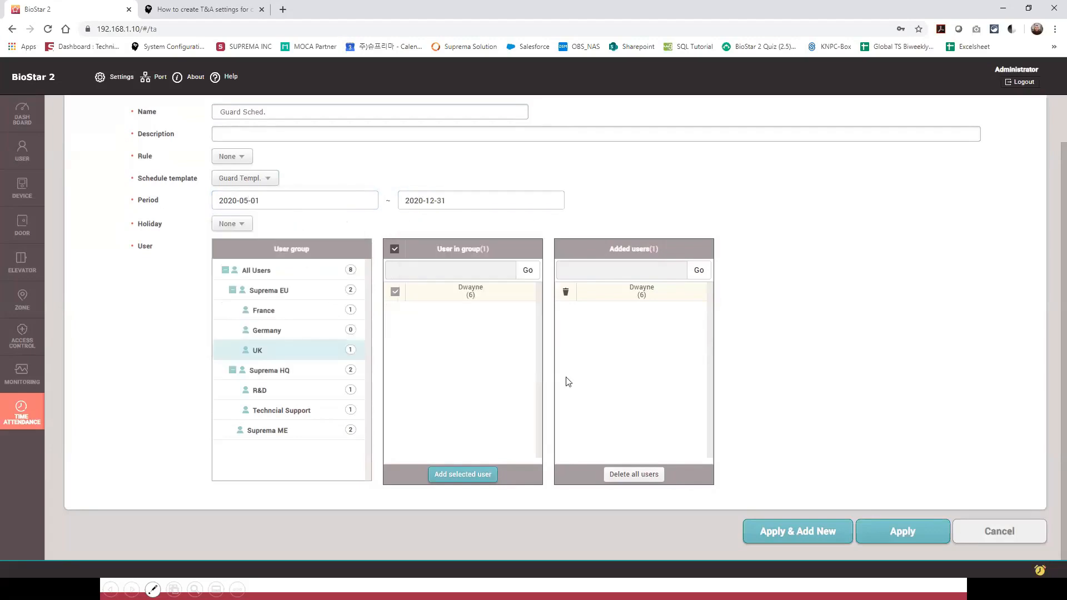
left_click(895, 531)
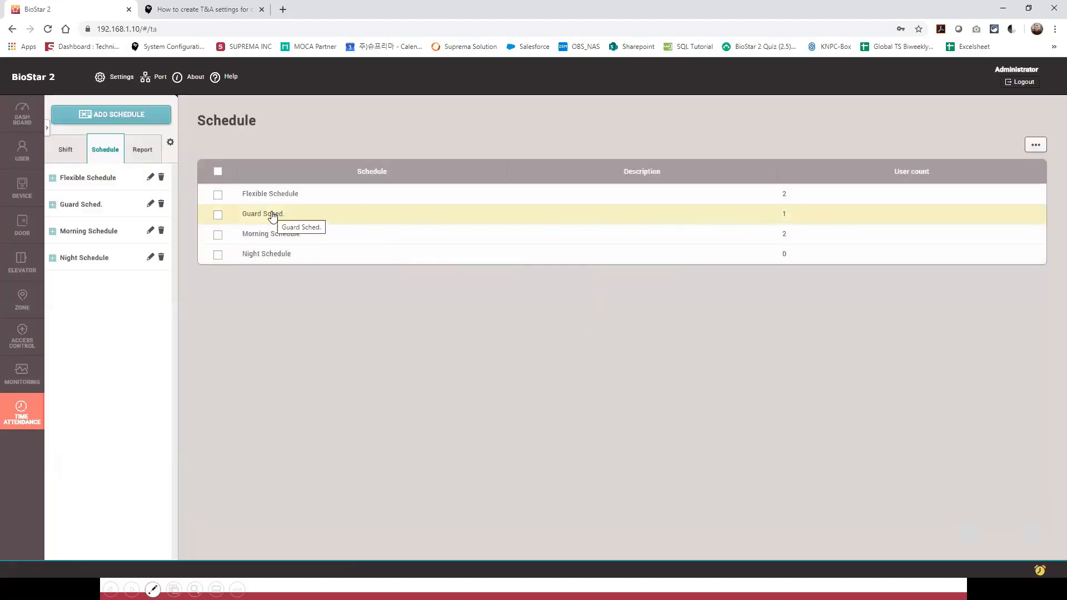
Step: Filter the Daily Report to the third listed user and set its monthly period to 2020-05-01 ~ 2020-05-31
left_click(143, 150)
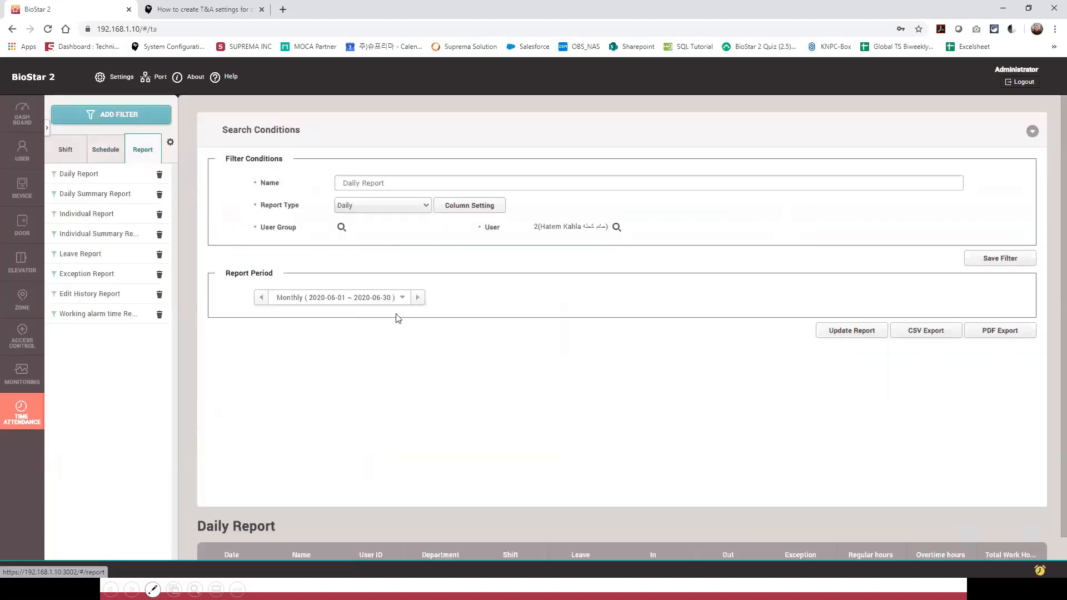
left_click(616, 227)
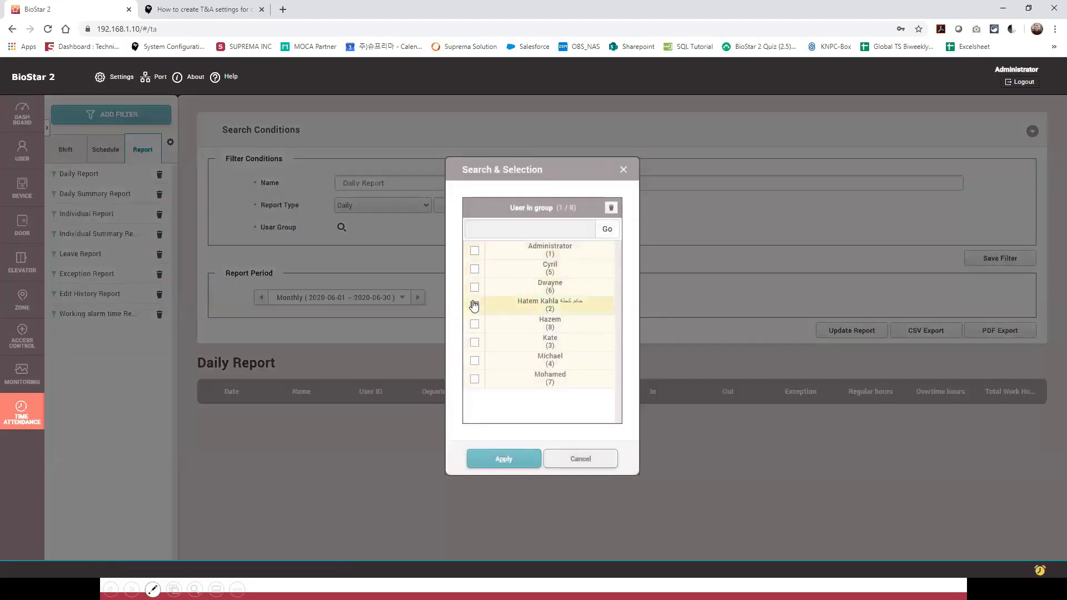
left_click(474, 287)
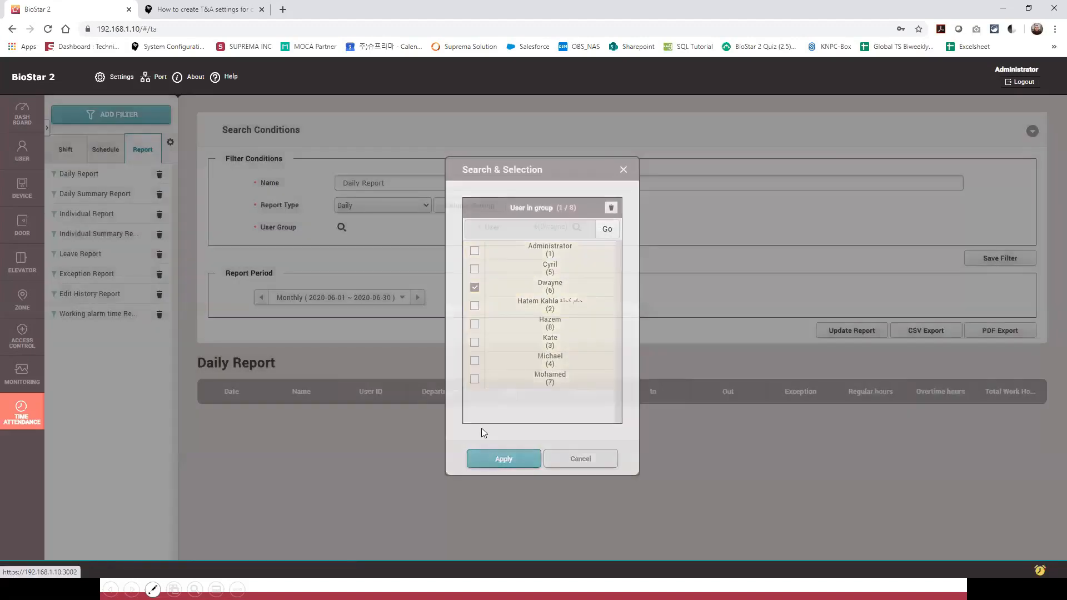
left_click(486, 458)
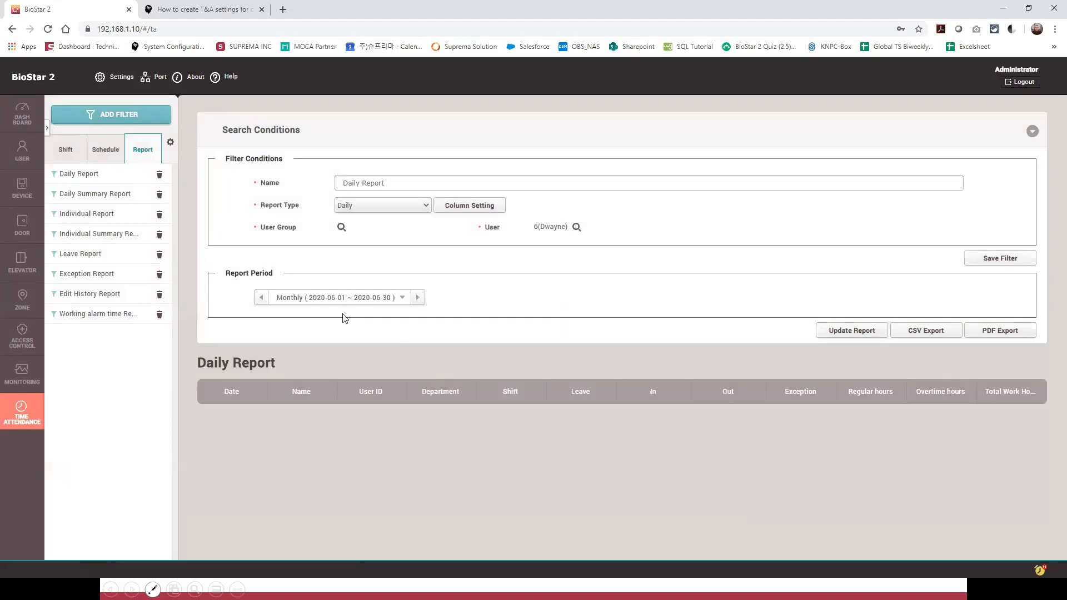
left_click(263, 299)
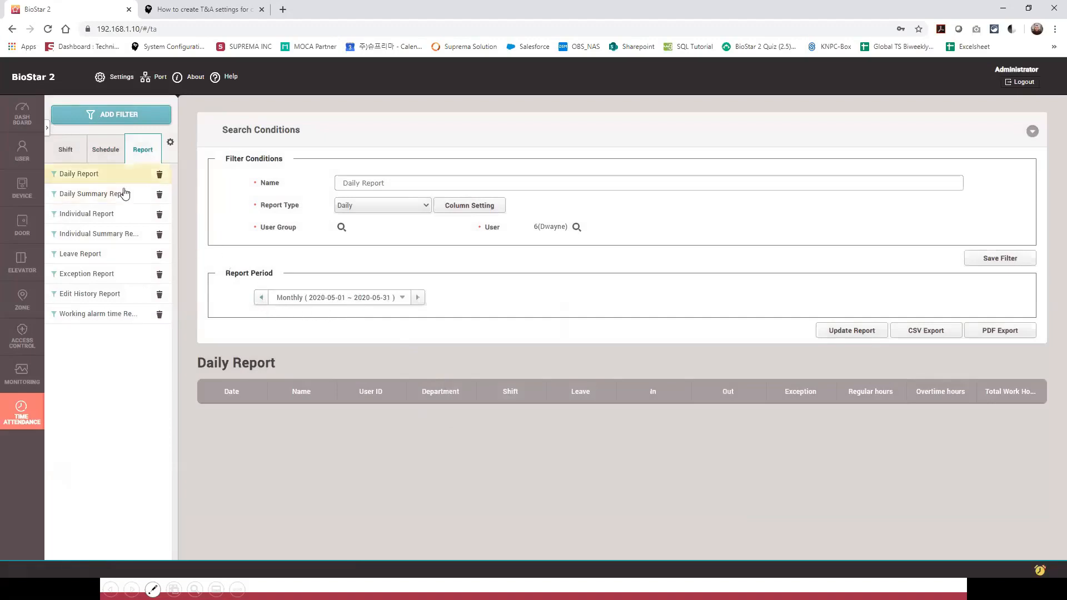
Step: Review the Day 1 to Day 3 shift assignments in the Guard Templ. schedule template and return to the template list
left_click(96, 157)
left_click(70, 158)
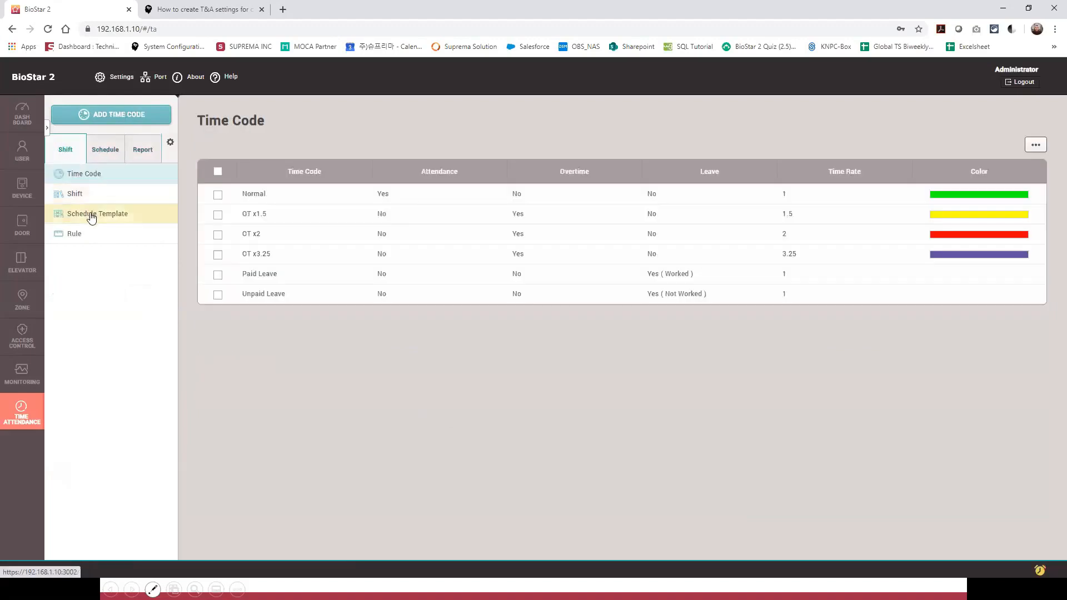
left_click(83, 214)
left_click(253, 219)
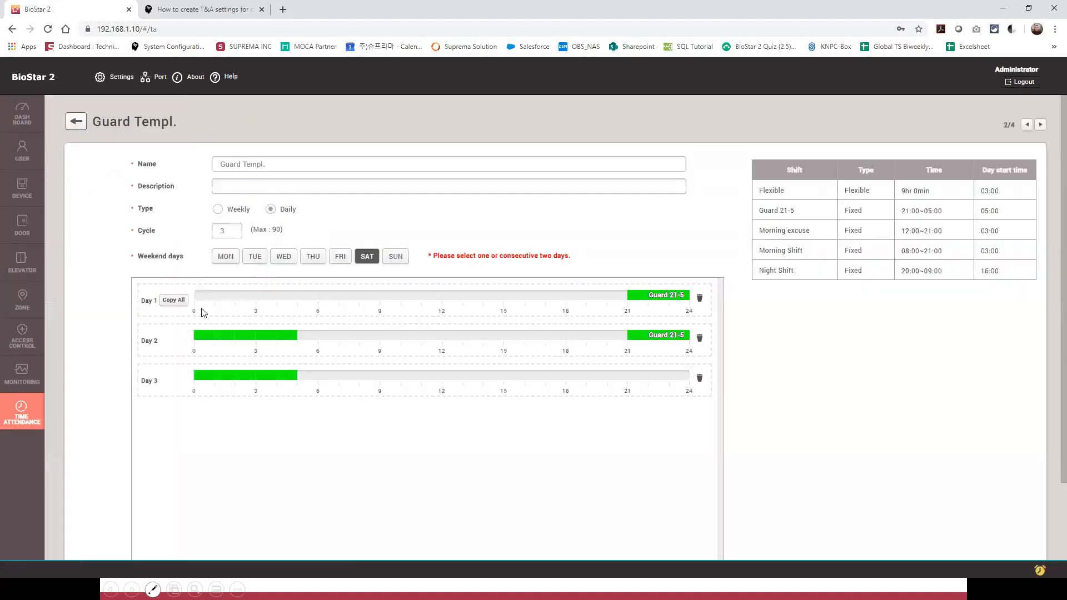
left_click_drag(140, 303, 146, 303)
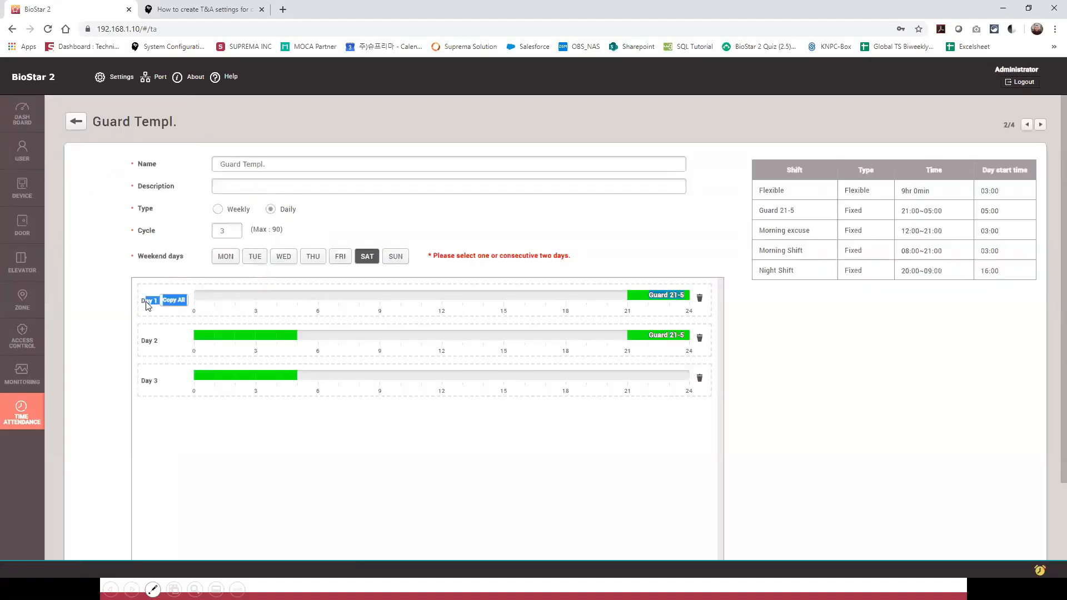
left_click(145, 301)
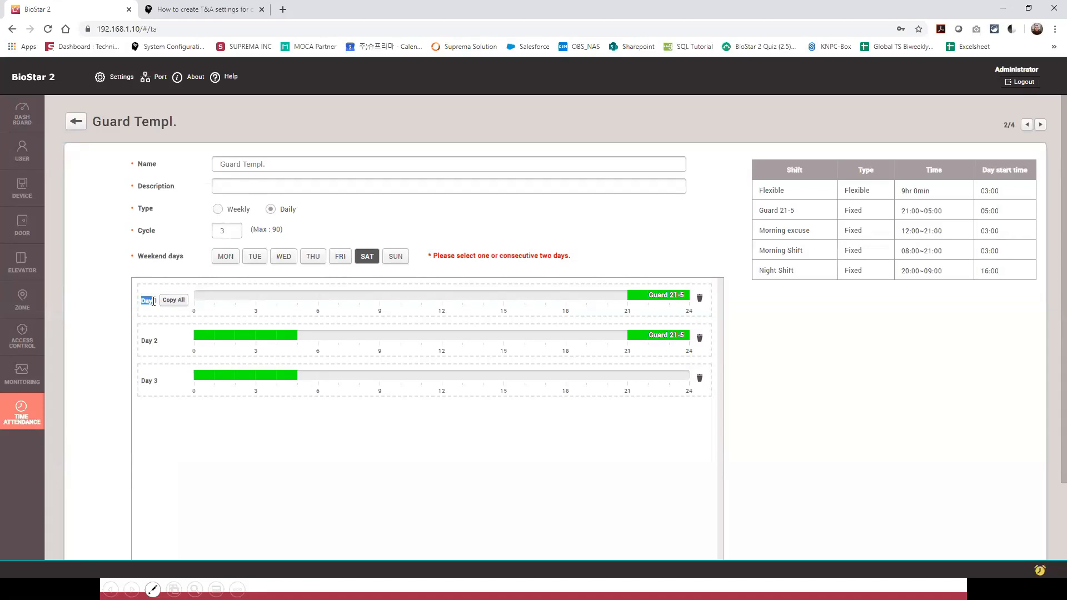
mouse_move(142, 302)
left_mouse_down()
mouse_move(154, 297)
mouse_move(160, 358)
mouse_move(152, 298)
left_mouse_up()
left_click(151, 338)
left_click(144, 341)
left_click(76, 121)
Step: Generate the Daily Report for the third listed user over the monthly period 2020-05-01 ~ 2020-05-31
left_click(143, 149)
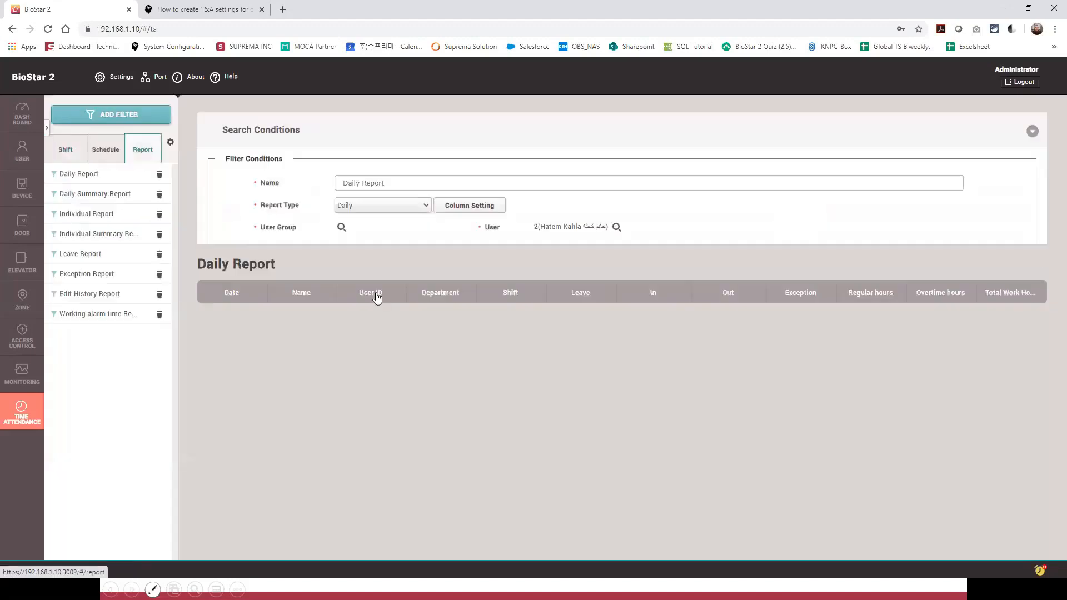
left_click(617, 227)
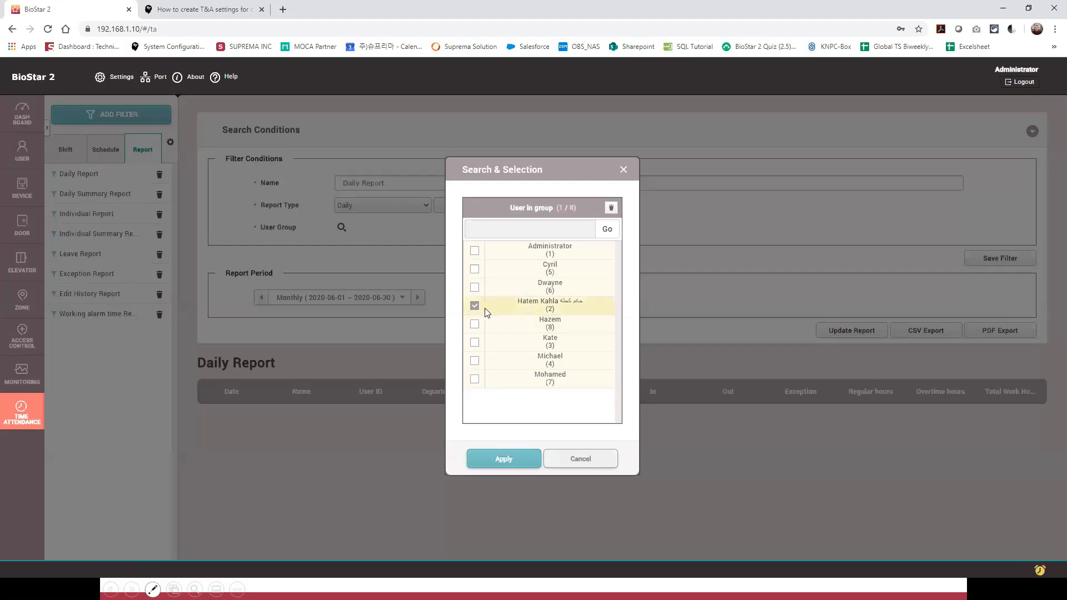
left_click(474, 288)
left_click(504, 458)
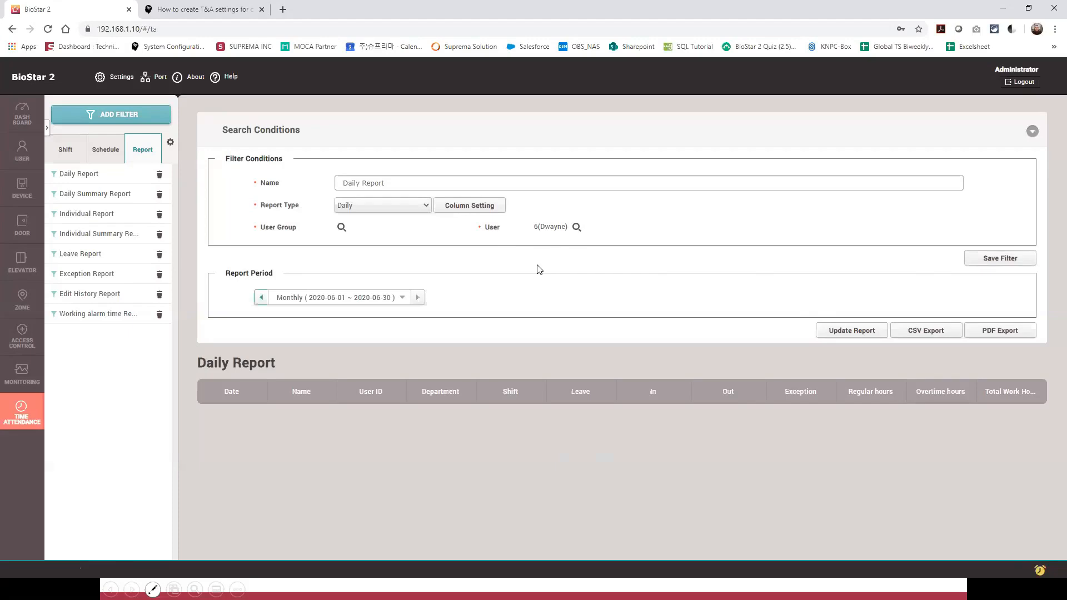
left_click(849, 337)
scroll(252, 295, "down", 3)
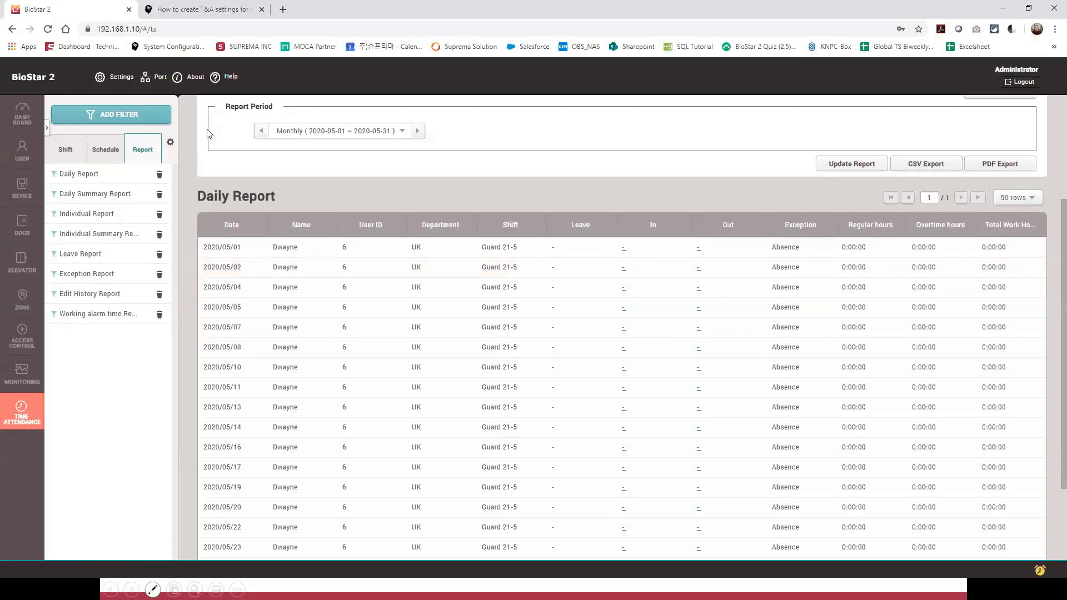
Step: Start a new schedule template of the Daily type with a cycle of 90 days
left_click(78, 153)
left_click(109, 216)
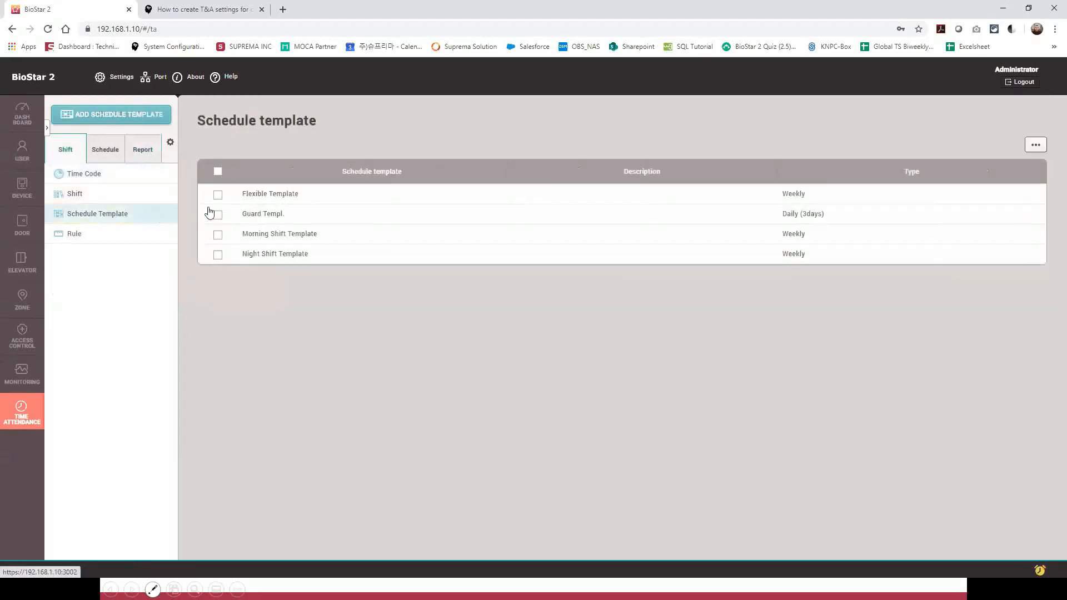
left_click(134, 126)
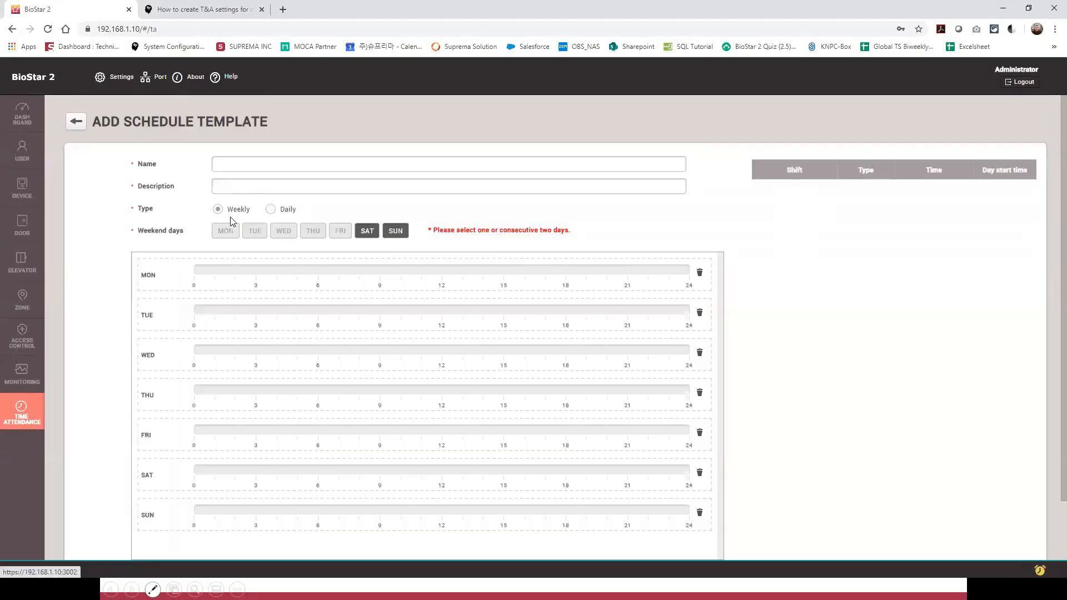
left_click(270, 209)
left_click_drag(230, 231, 196, 236)
type("90")
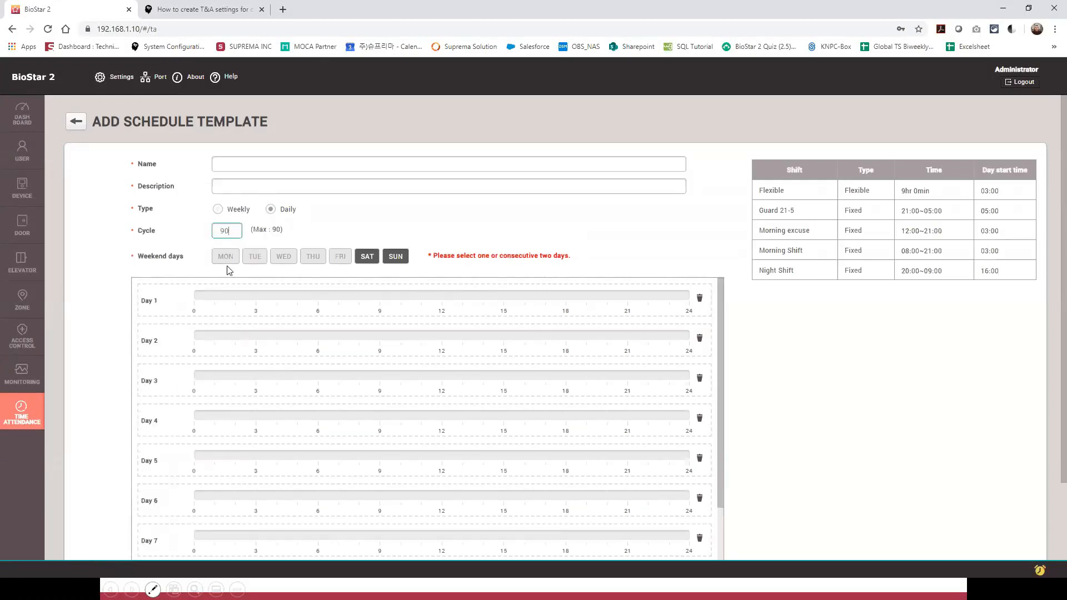
Step: Assign the Flexible shift to Day 1, Guard 21-5 to Day 2 and Morning excuse to Day 4 of the template
left_click_drag(786, 191, 521, 302)
left_click_drag(804, 210, 575, 342)
left_click_drag(812, 242, 560, 422)
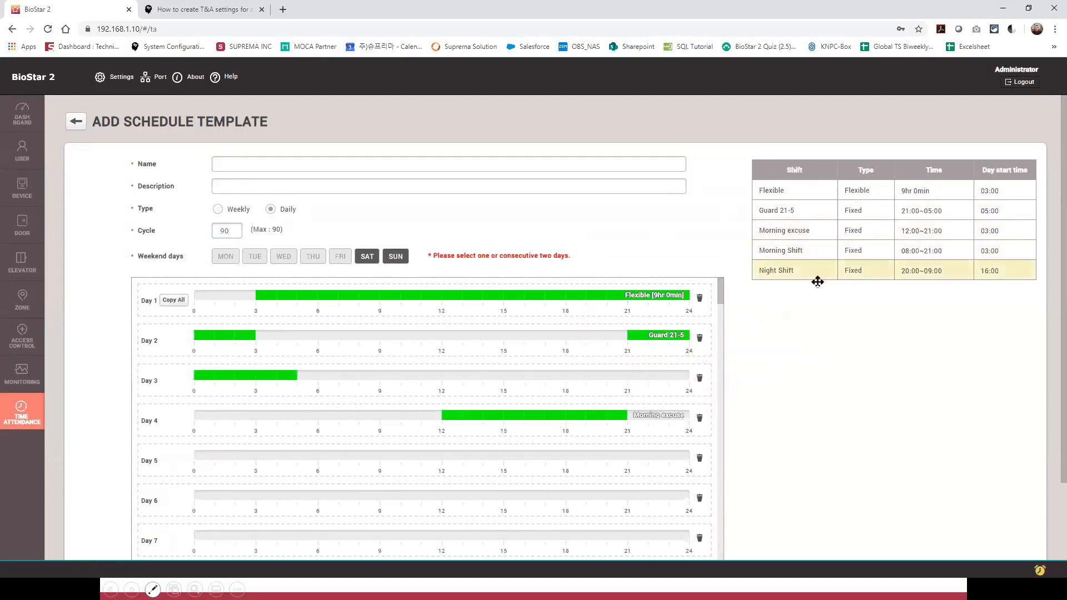
scroll(477, 364, "down", 15)
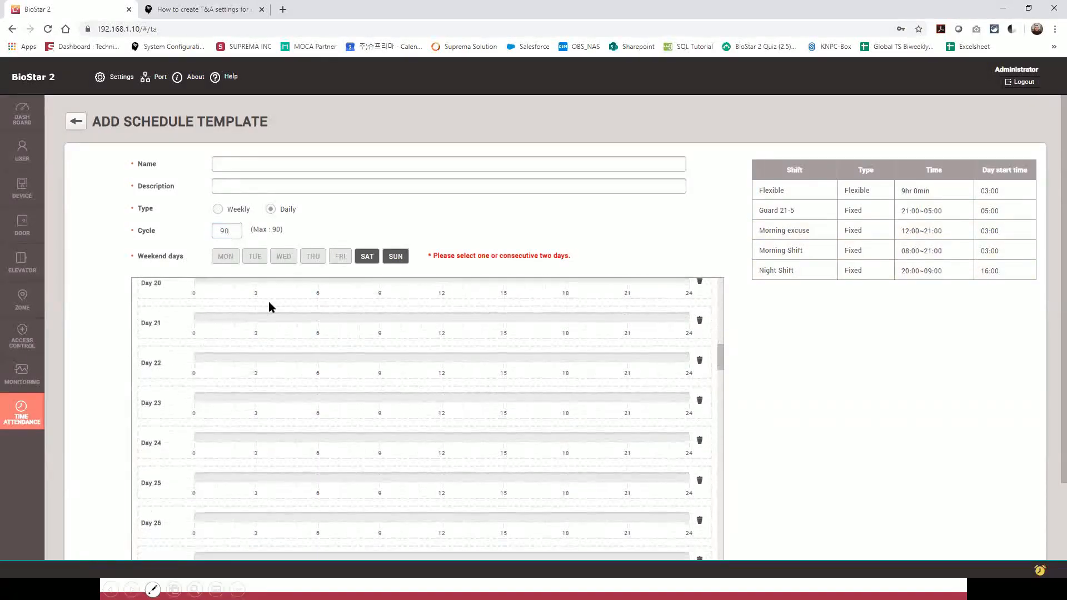
scroll(254, 367, "down", 20)
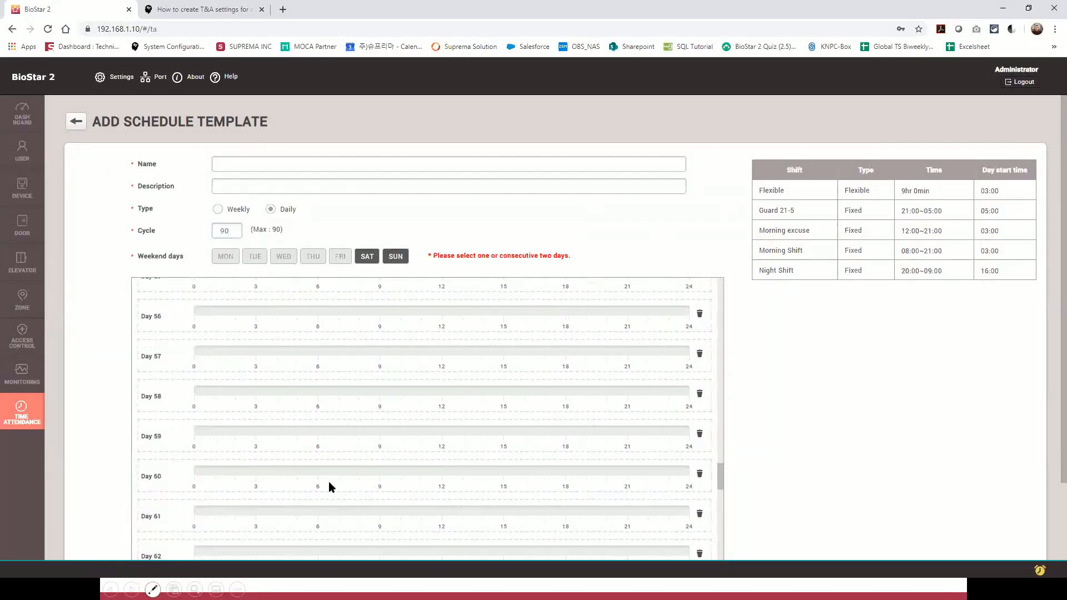
Step: Review the day rows of the new 90-day schedule template through Day 90 and return to the template list without saving
scroll(343, 476, "down", 14)
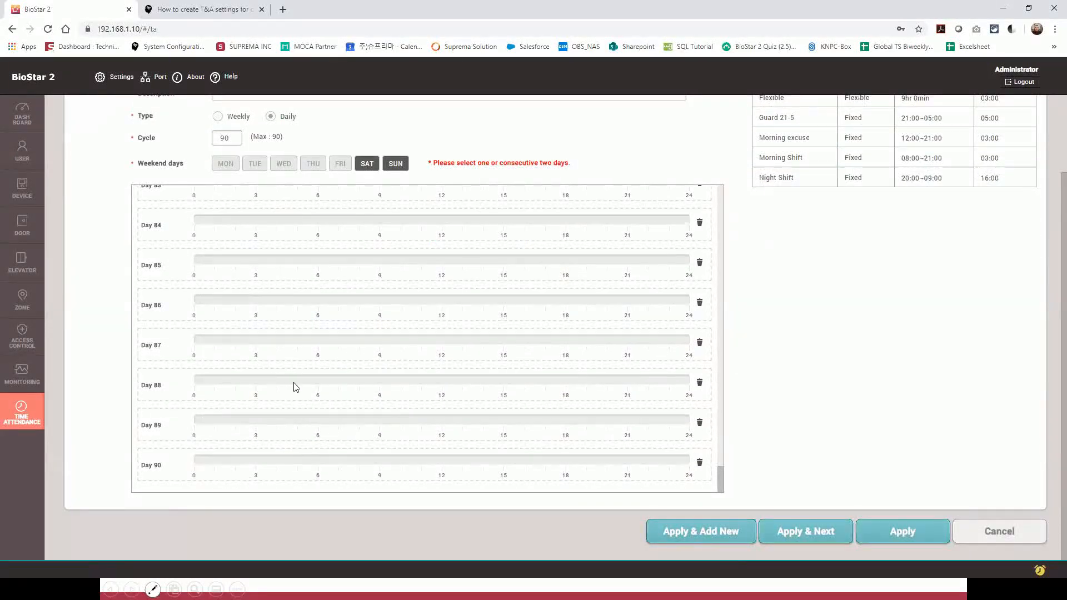
scroll(295, 387, "up", 20)
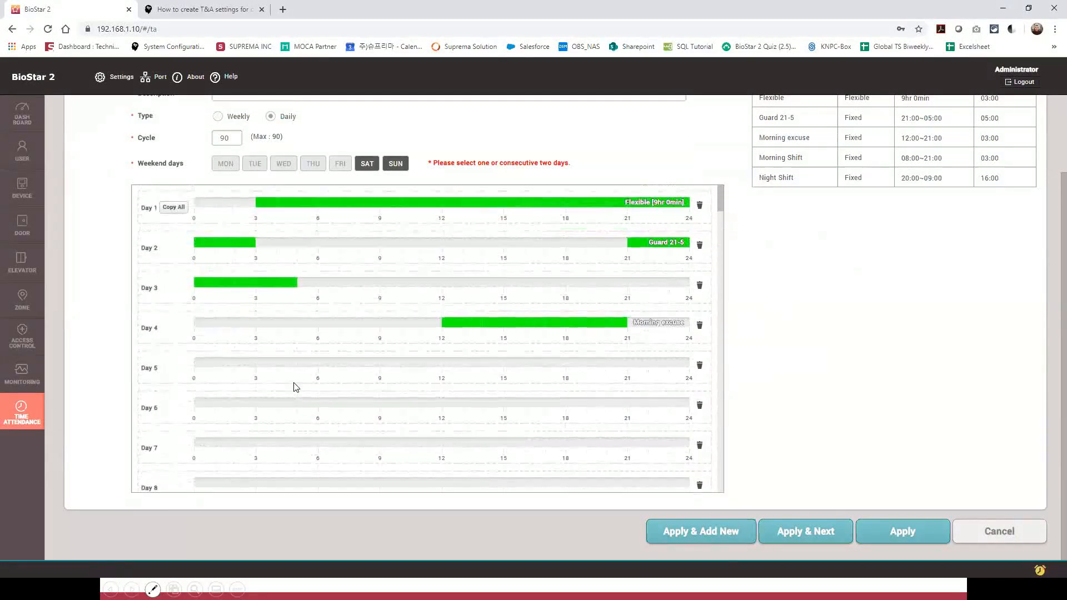
scroll(409, 204, "up", 2)
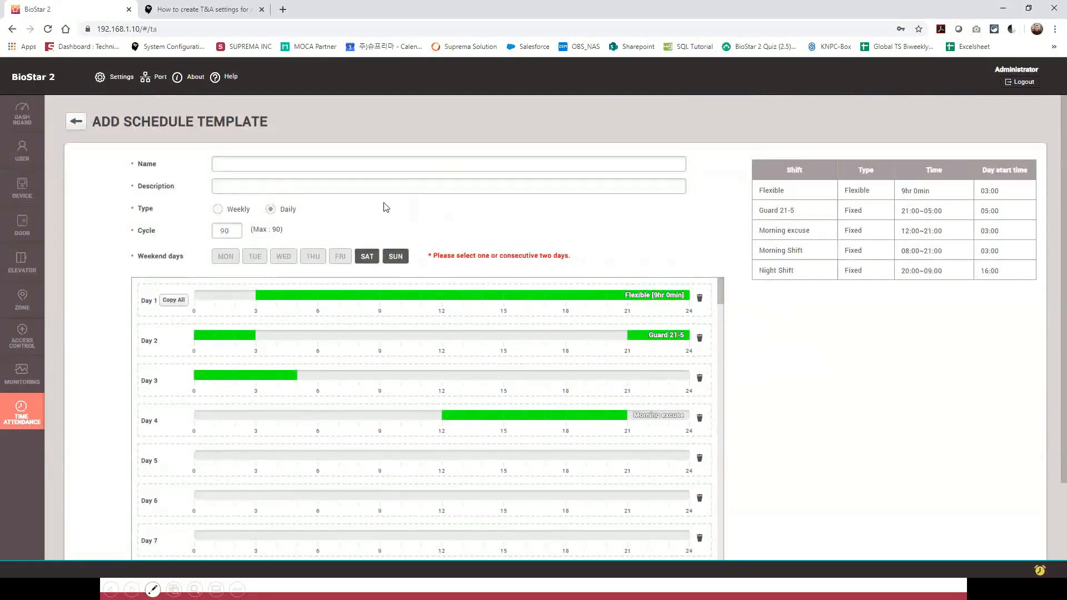
left_click(132, 239)
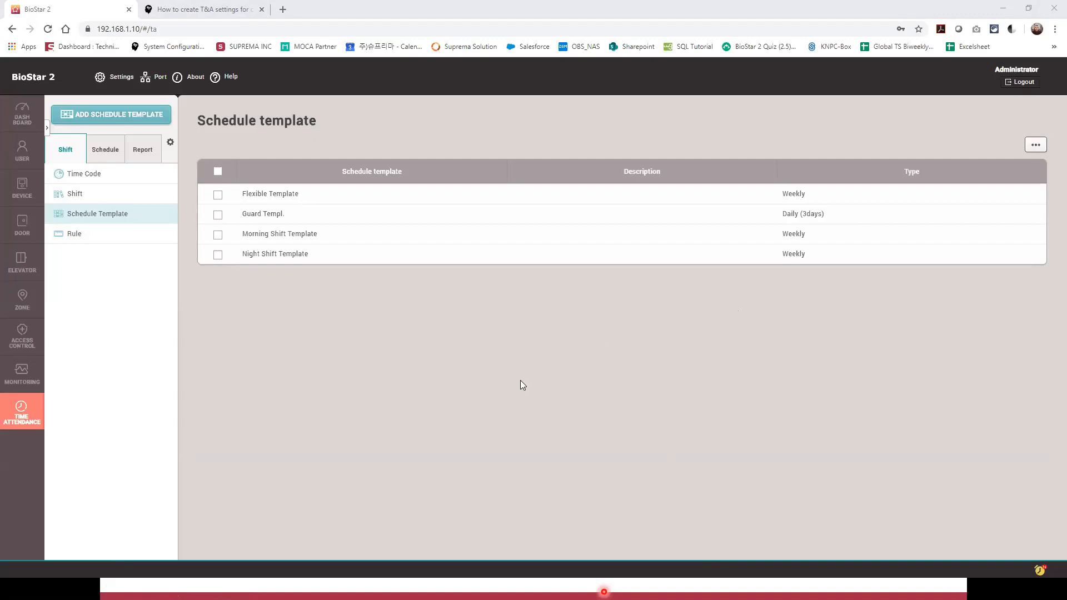
Step: Generate the Individual Report with All In/Out Punches for the monthly period 2020-05-01 ~ 2020-05-31 and review its punch rows
left_click(160, 160)
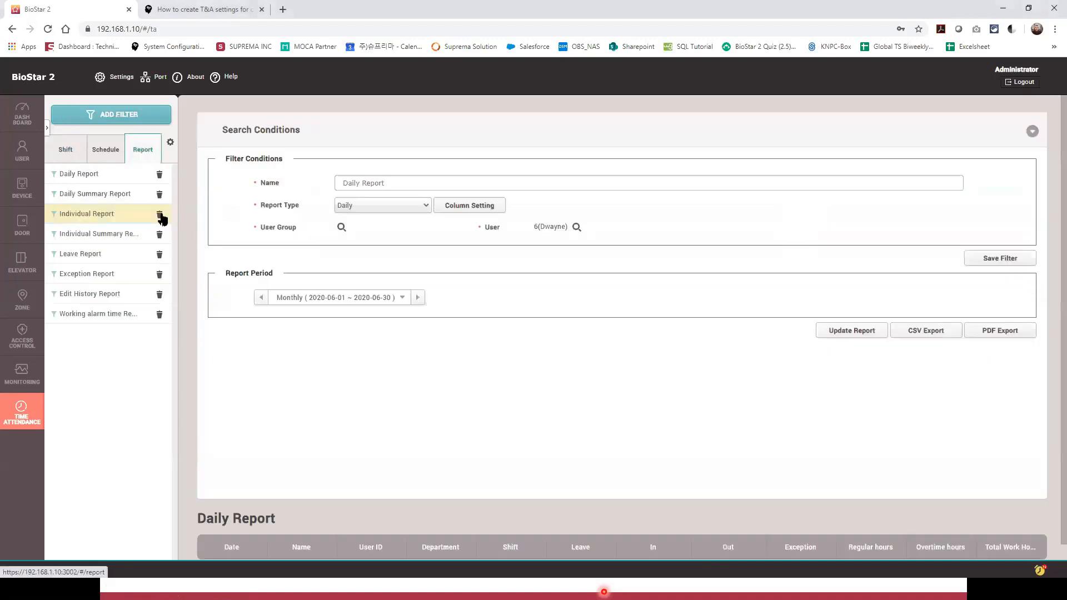
left_click(108, 217)
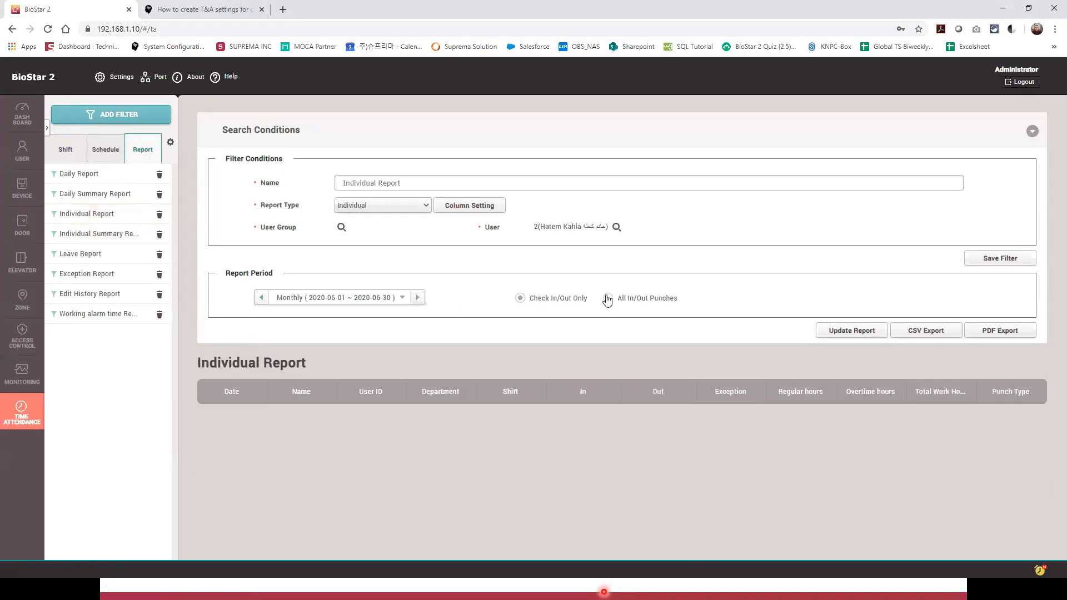
left_click(608, 299)
left_click(840, 331)
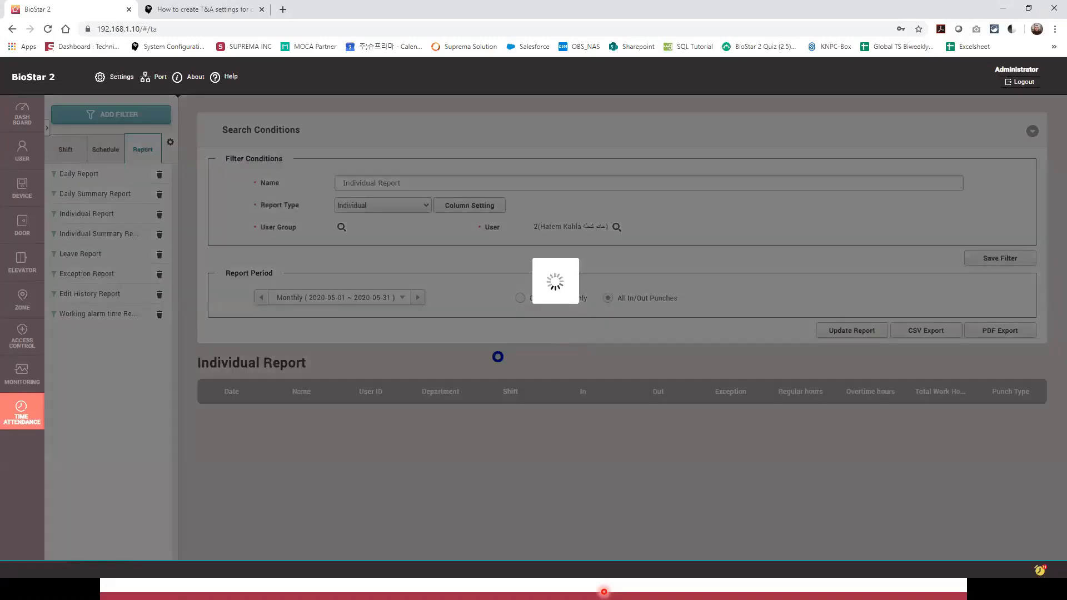
scroll(476, 362, "down", 4)
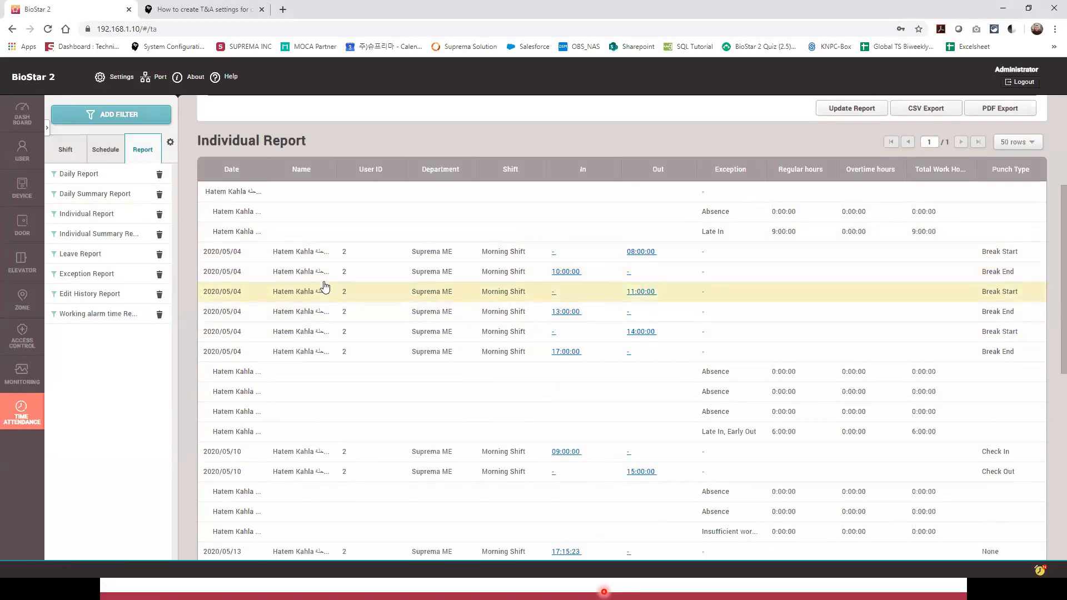
scroll(322, 281, "up", 4)
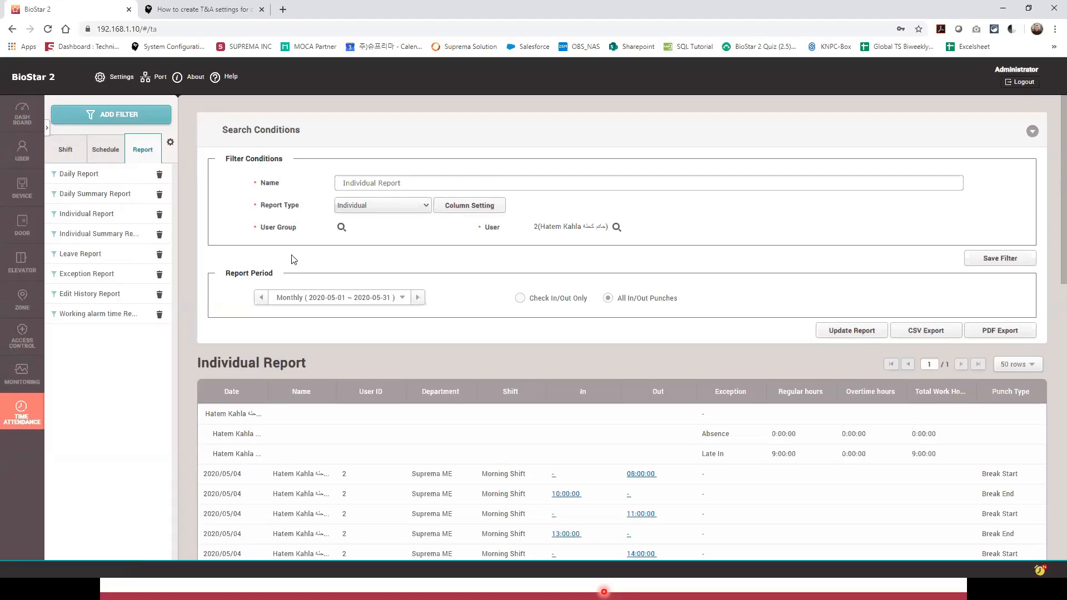
Step: Examine the T&A Required option and T&A event keys of the registered FaceStation 2 (192.168.1.55), then return to the reports without changes
left_click(170, 142)
left_click(677, 221)
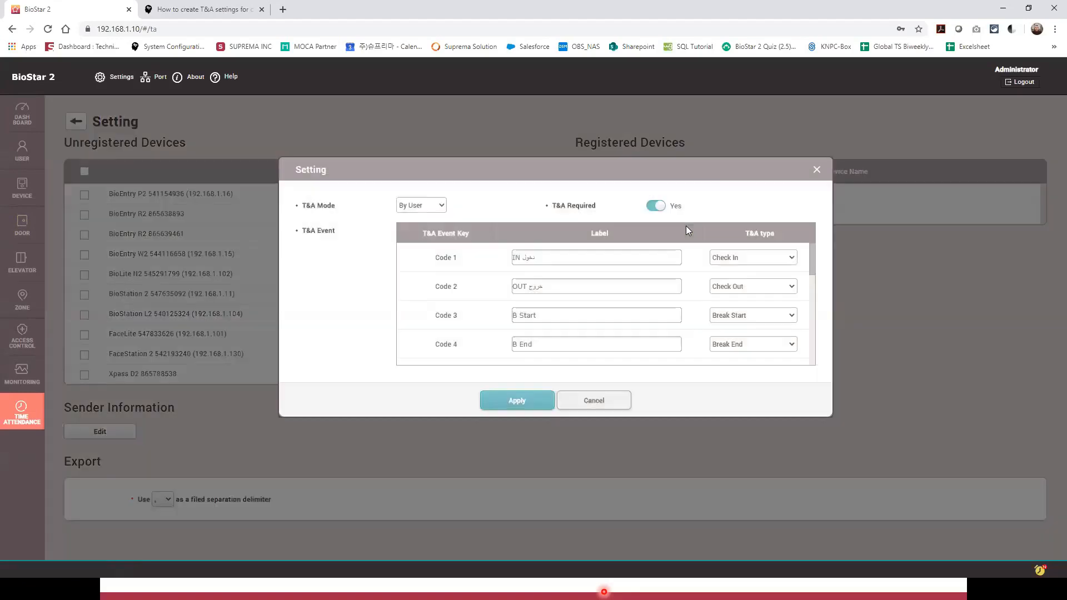
left_click_drag(553, 206, 599, 210)
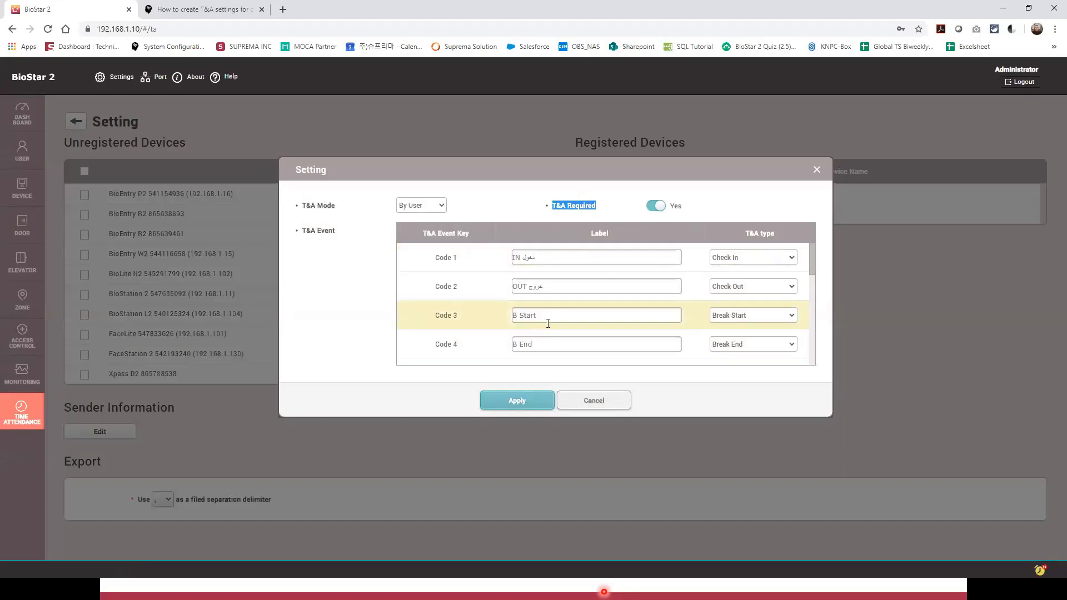
scroll(538, 312, "down", 2)
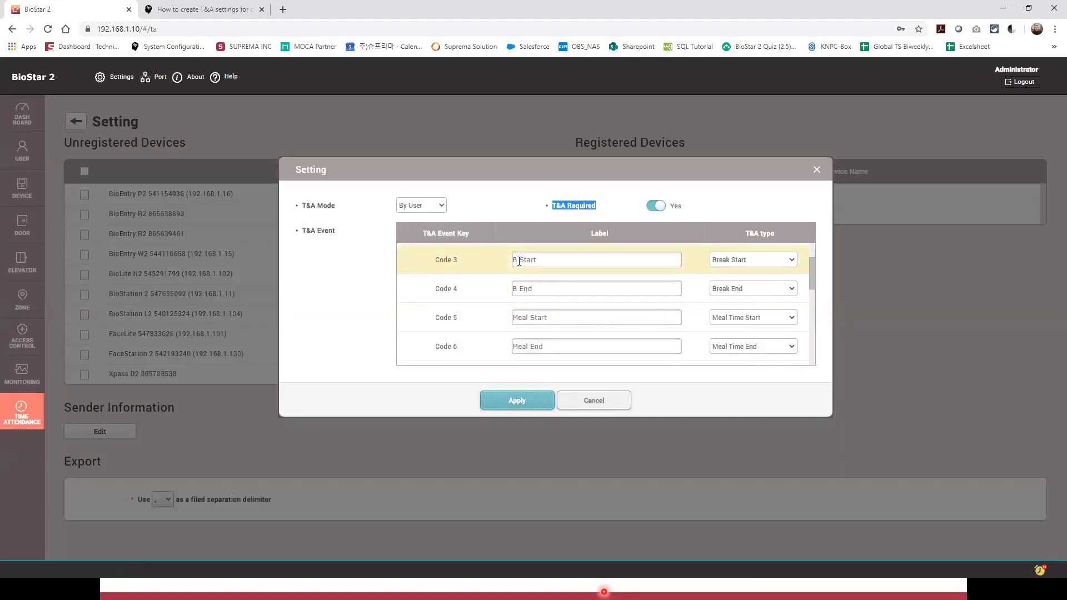
left_click(532, 288)
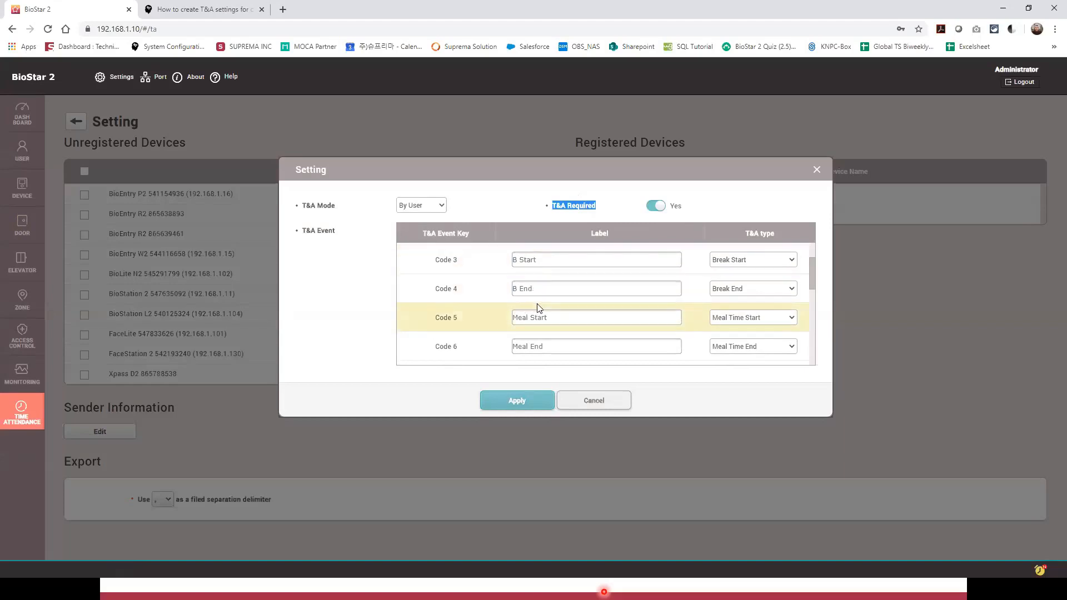
left_click(589, 400)
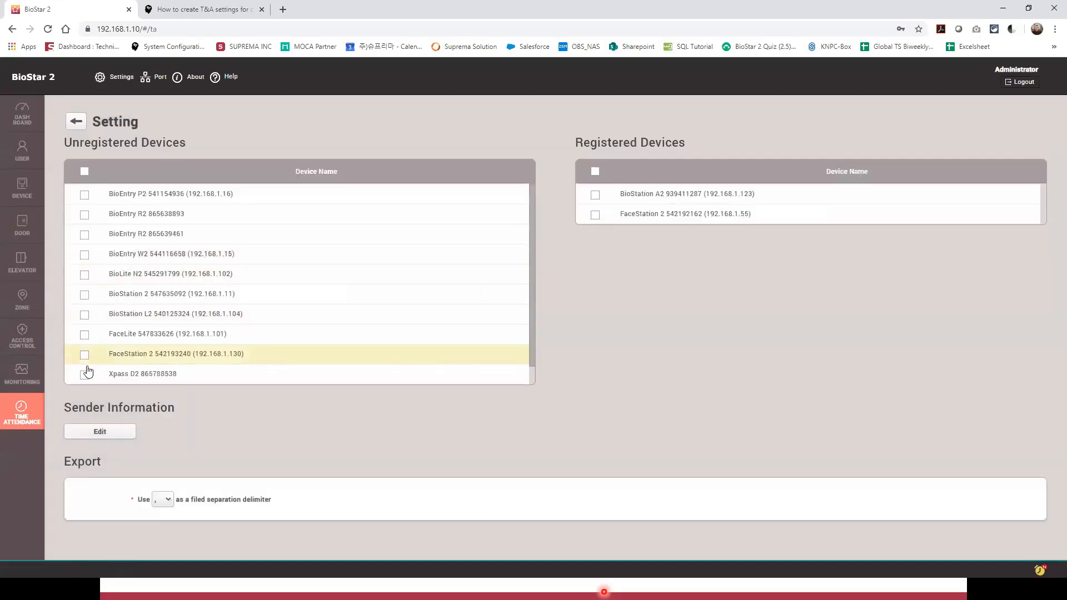
left_click(76, 121)
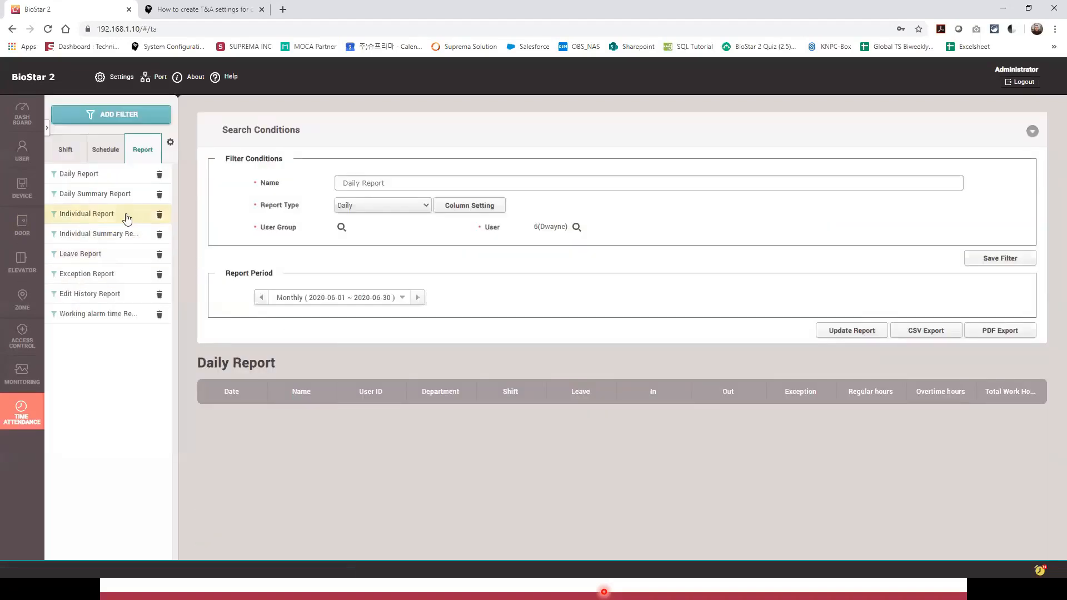
Step: Update the Individual Report again with All In/Out Punches for 2020-05-01 ~ 2020-05-31
left_click(106, 217)
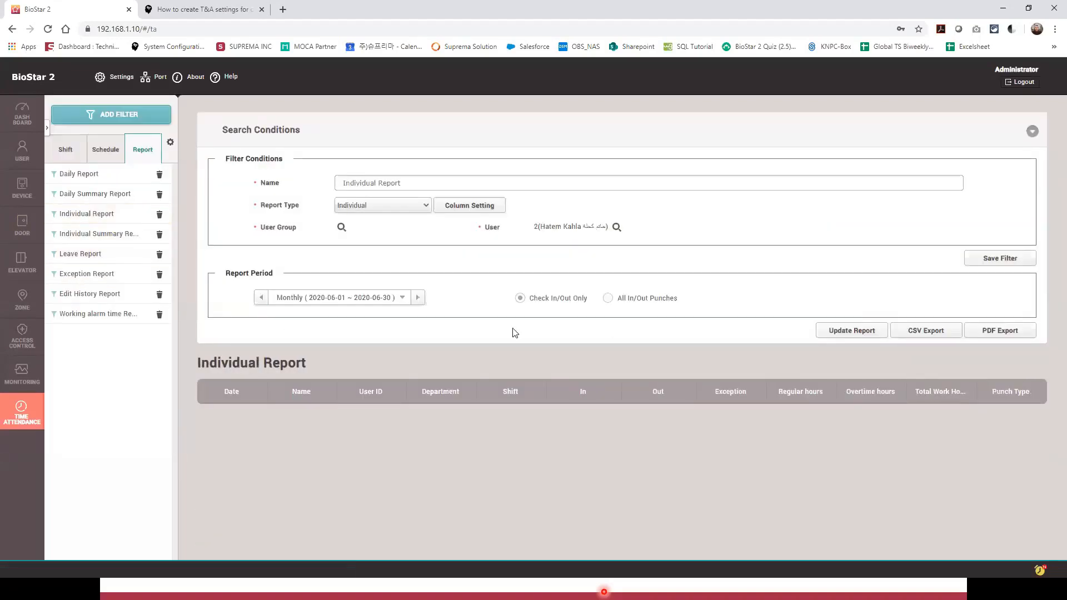
left_click(609, 299)
left_click(268, 300)
left_click(852, 330)
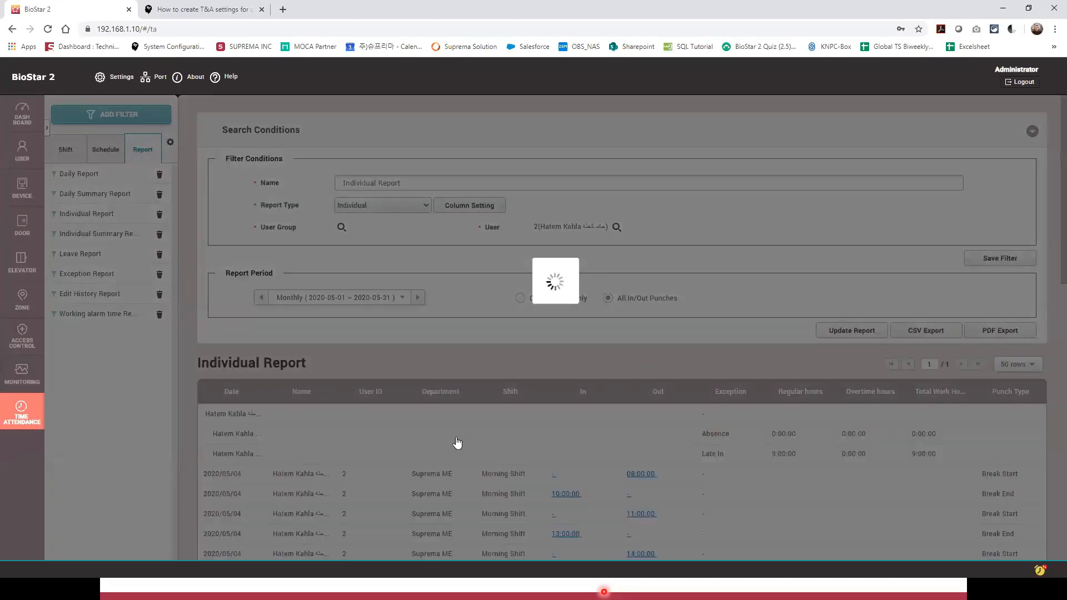
scroll(458, 440, "down", 3)
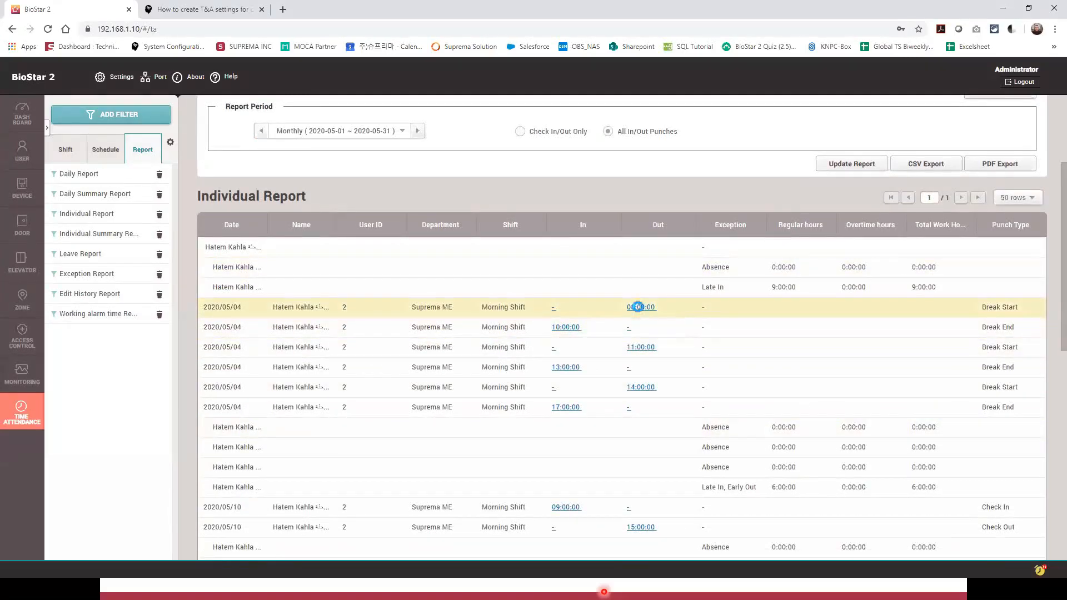
Step: Try changing the punch type of the 2020/05/04 08:00:00 punch log to Meal Time End and discard the edit
left_click(639, 309)
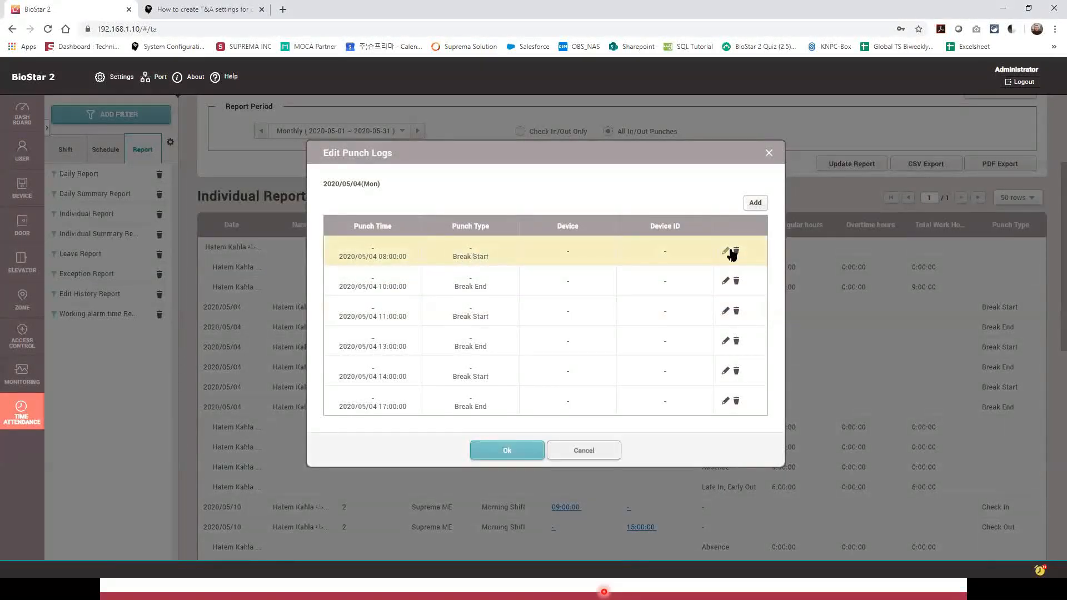
left_click(725, 252)
left_click(498, 268)
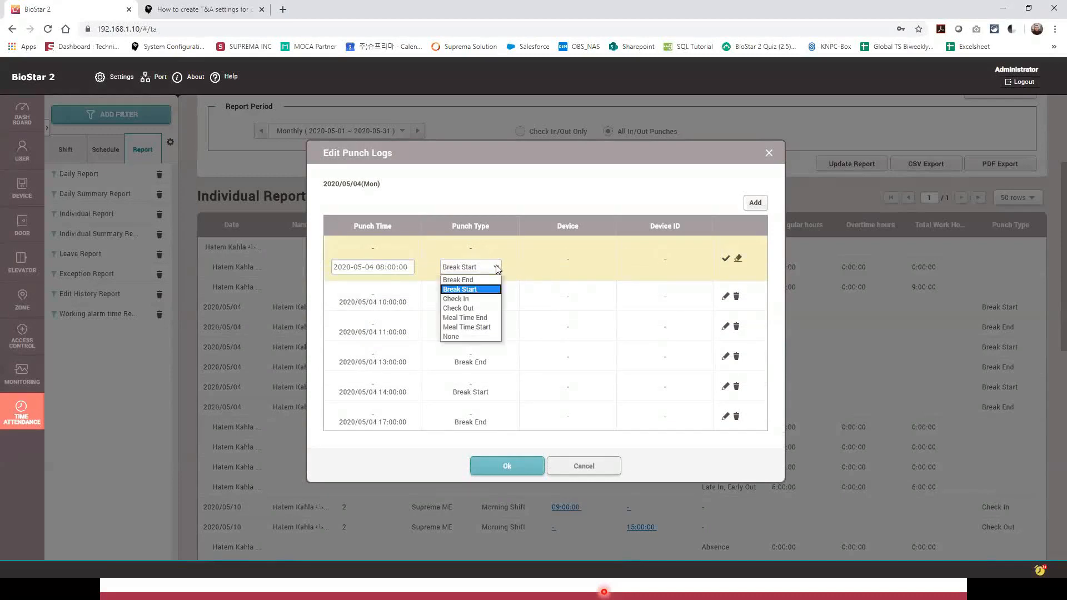
left_click(472, 318)
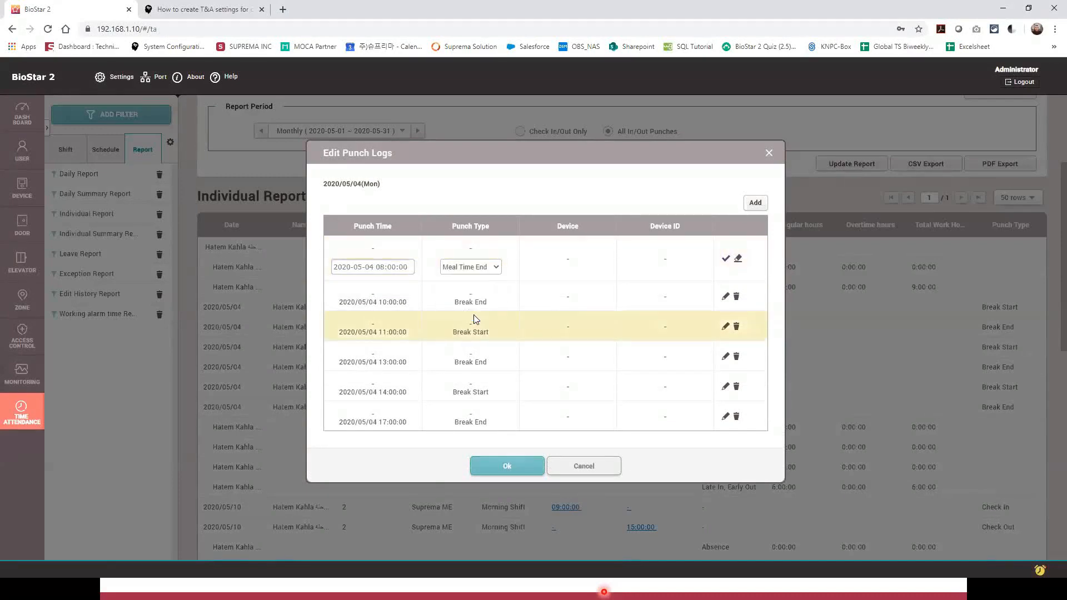
left_click(488, 267)
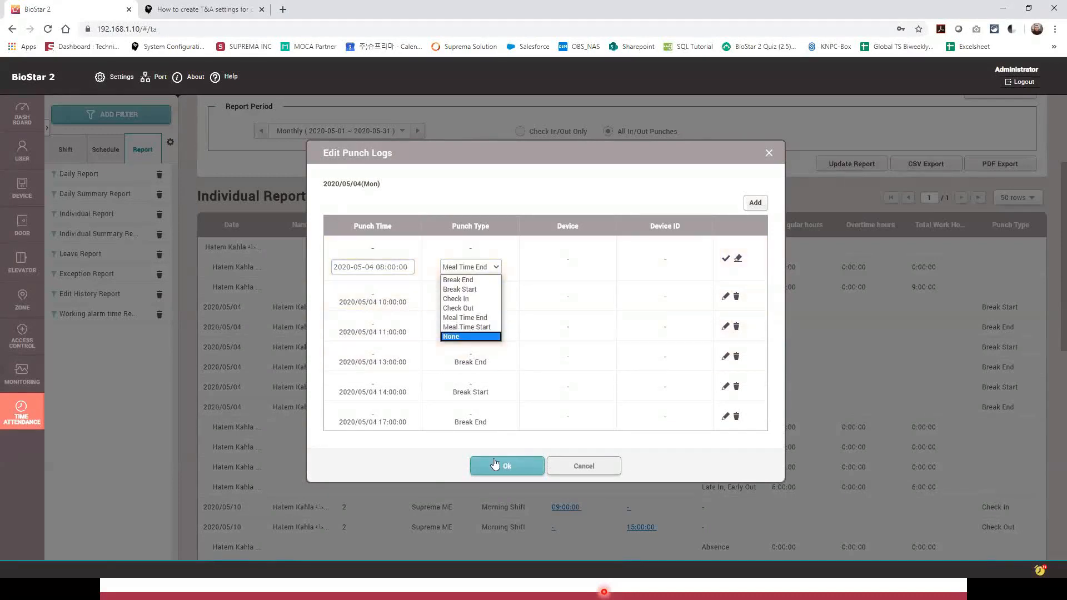
left_click(584, 465)
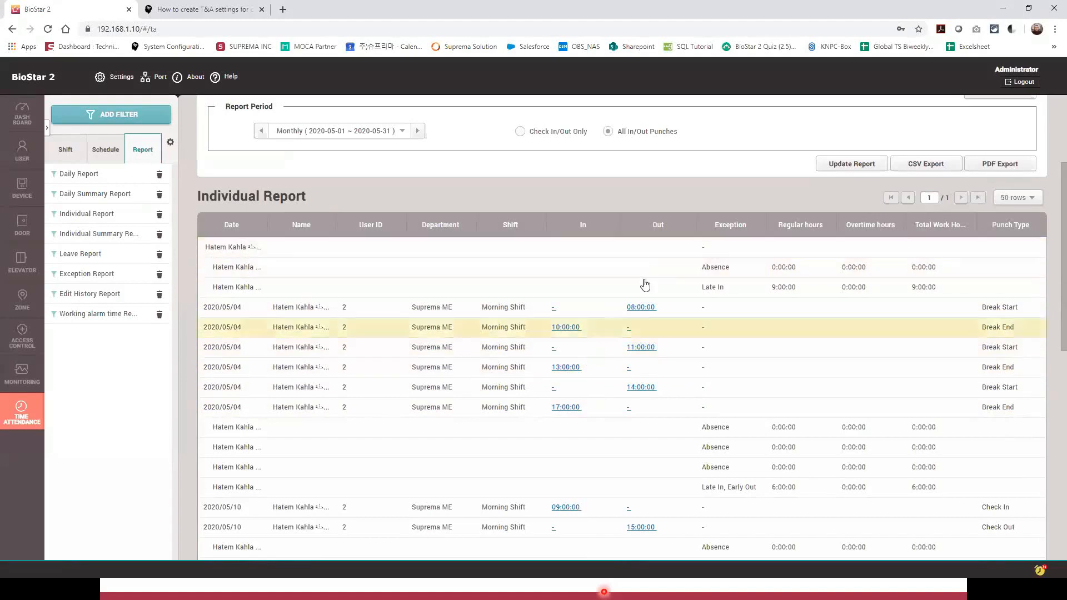
left_click(640, 308)
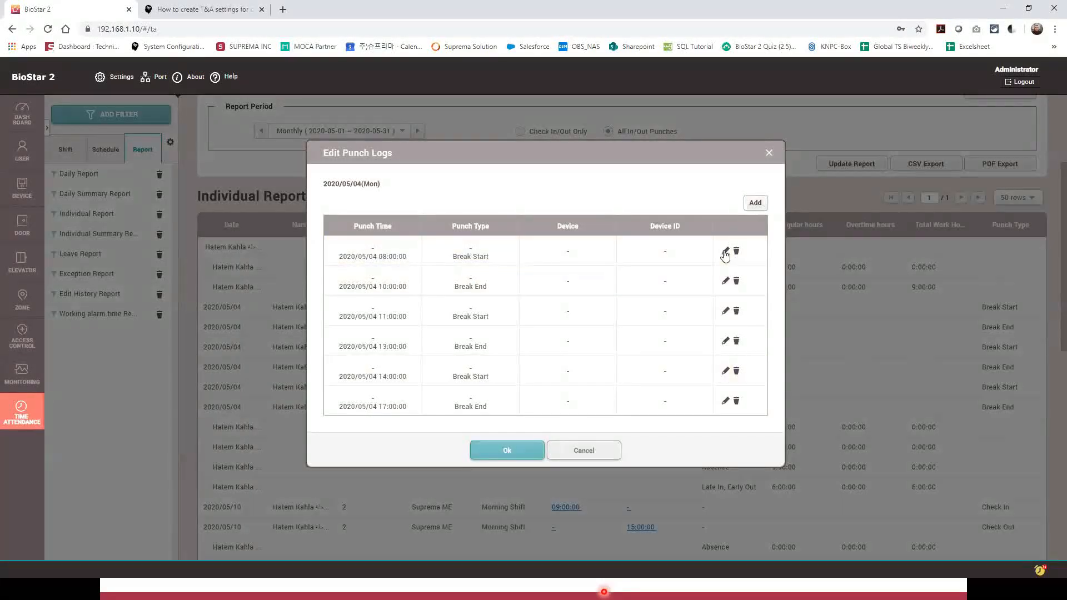
left_click(771, 155)
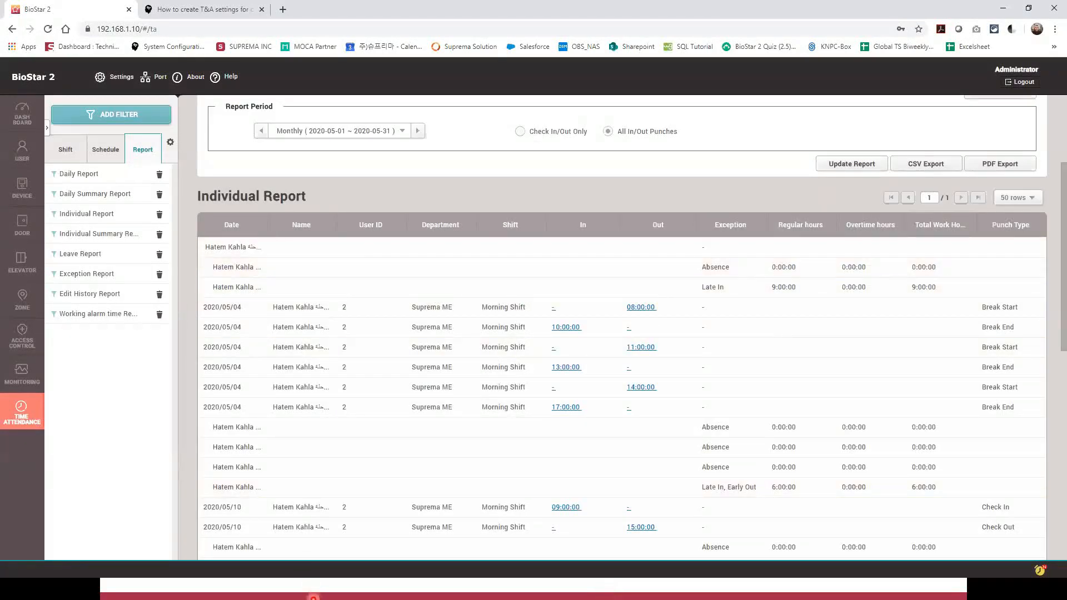
left_click(314, 598)
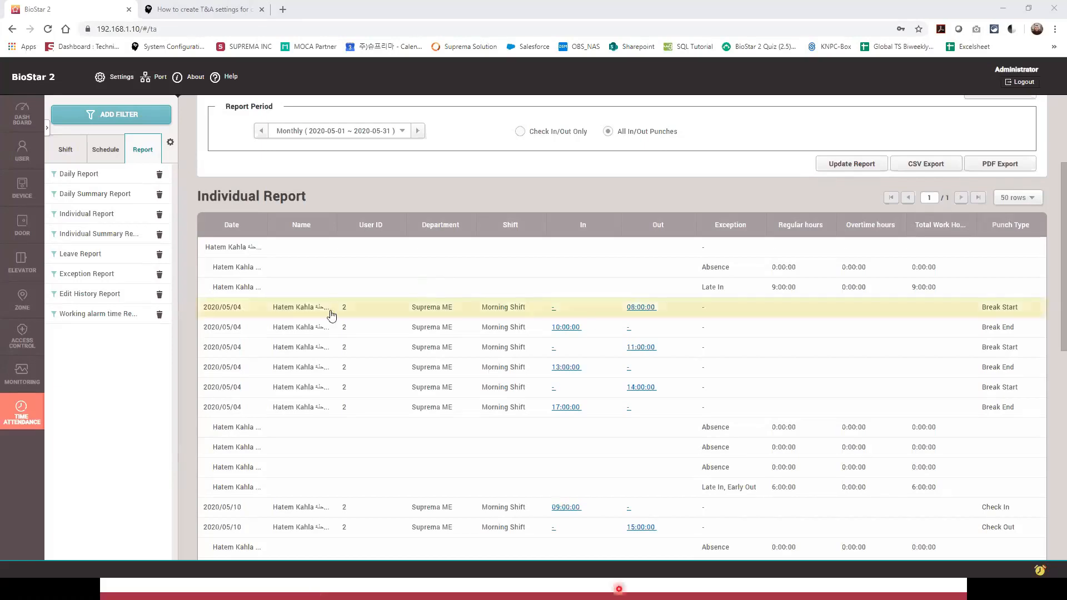
Step: Unregister all registered devices in the time attendance settings
left_click(171, 144)
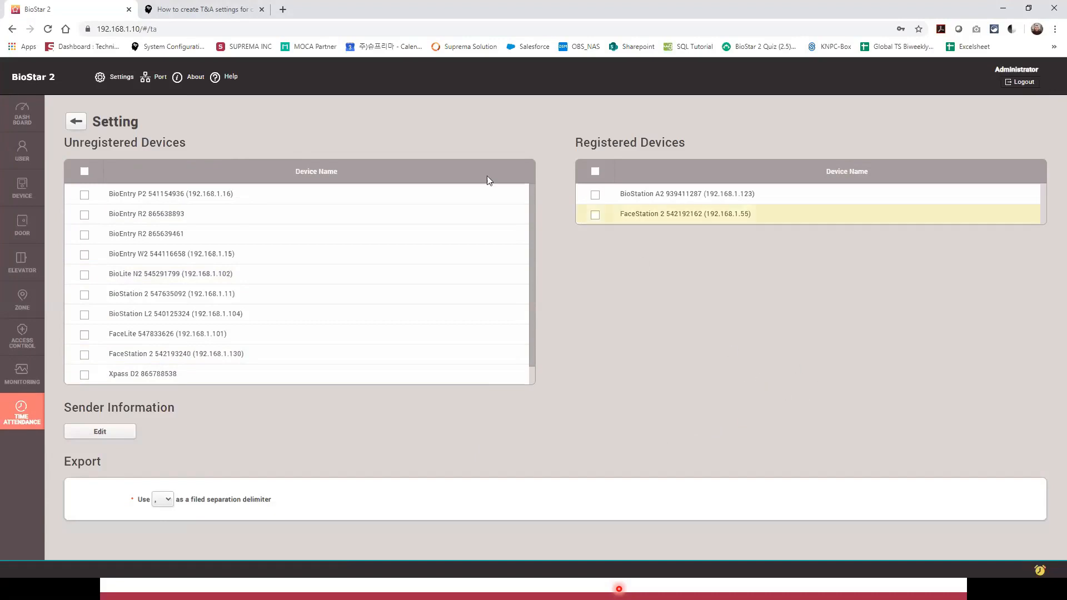
left_click(595, 171)
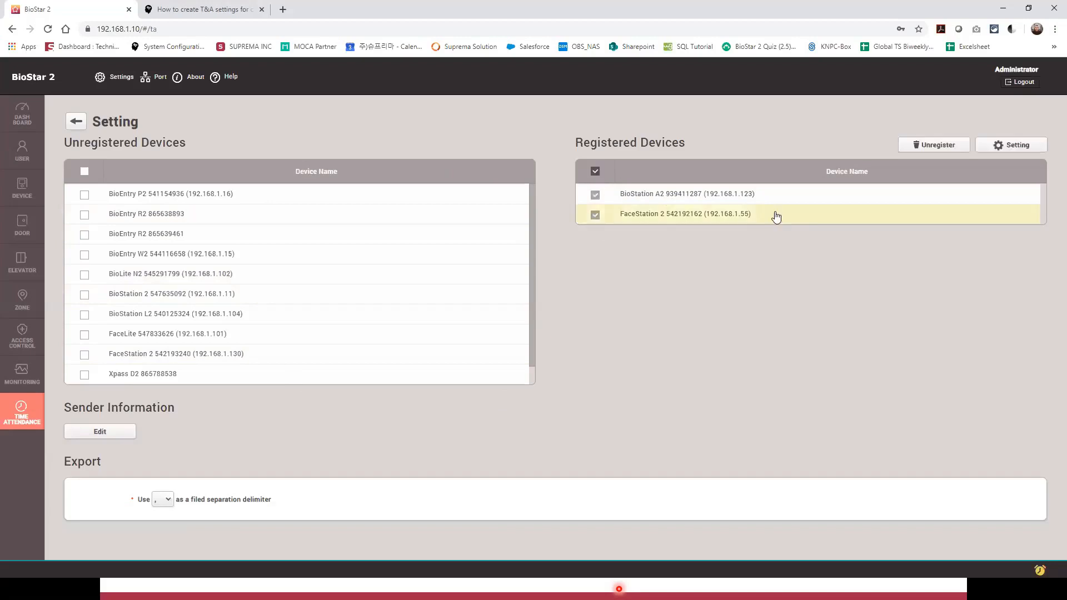
left_click(939, 146)
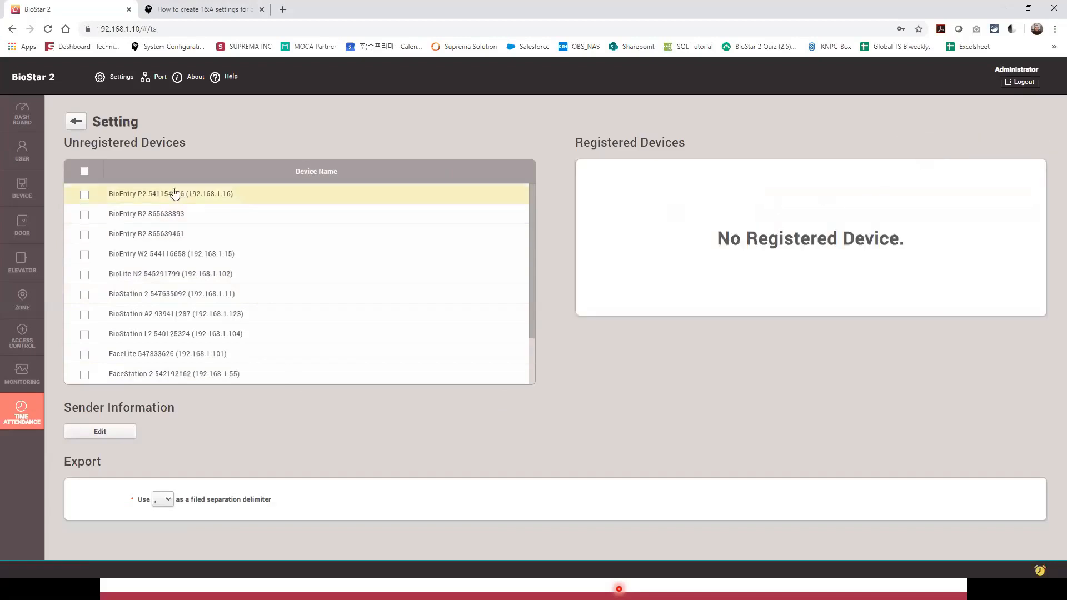
Step: Register BioEntry W2 (192.168.1.15), BioStation A2 (192.168.1.123) and FaceStation 2 (192.168.1.55) as time attendance devices
scroll(172, 316, "down", 2)
scroll(174, 327, "up", 2)
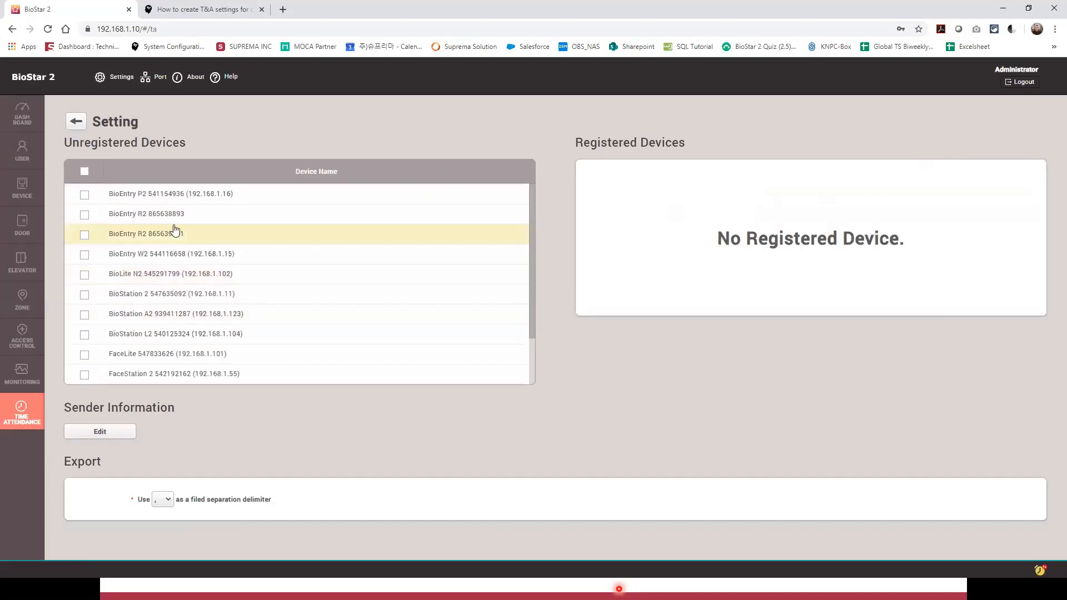
left_click(85, 319)
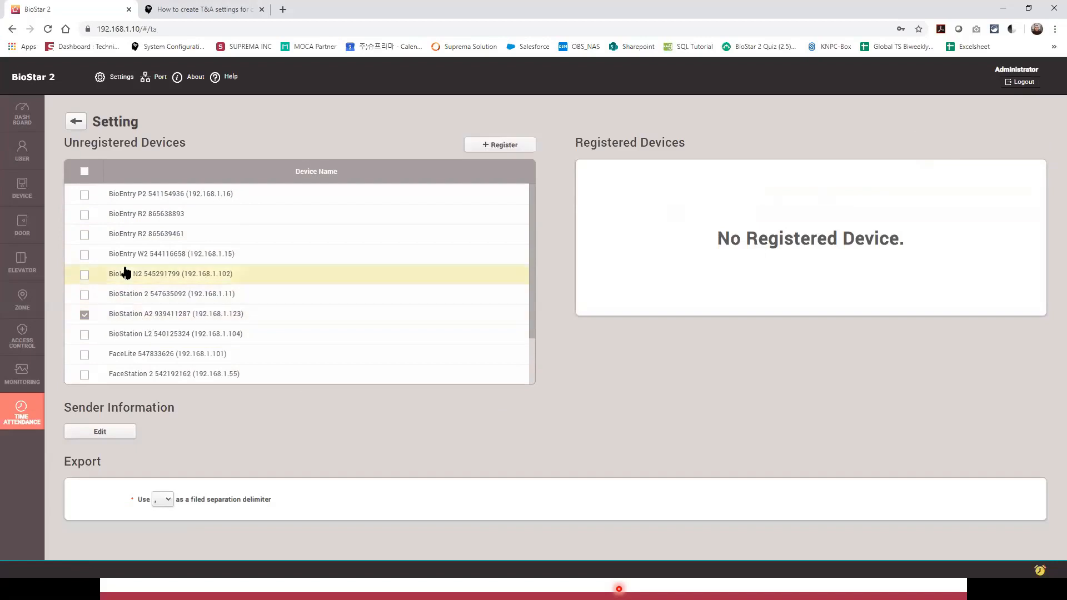
scroll(120, 275, "down", 1)
left_click(85, 317)
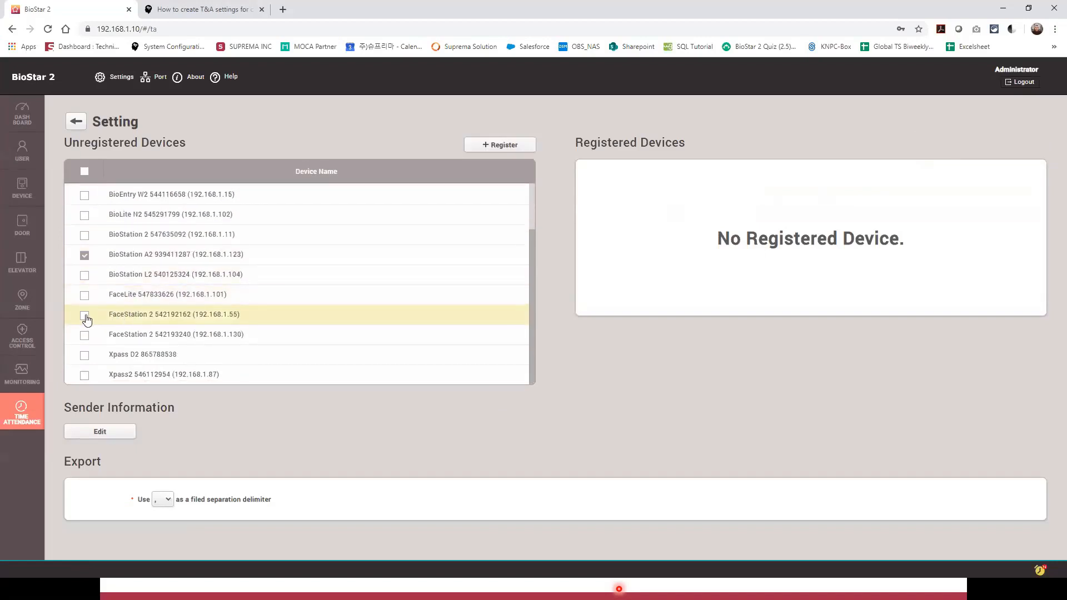
scroll(103, 315, "up", 1)
left_click(85, 257)
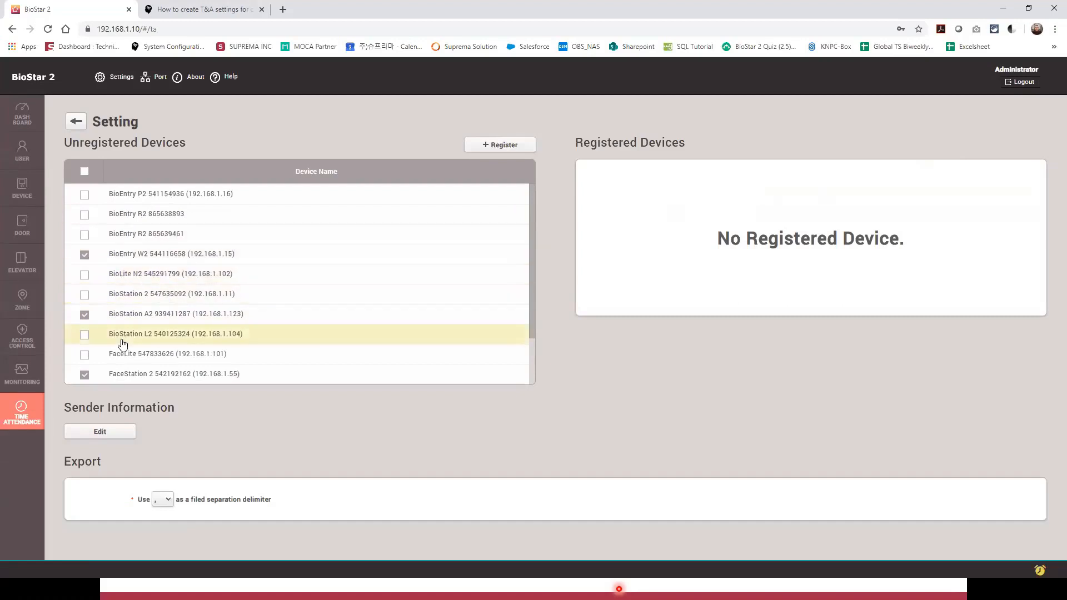
left_click(481, 147)
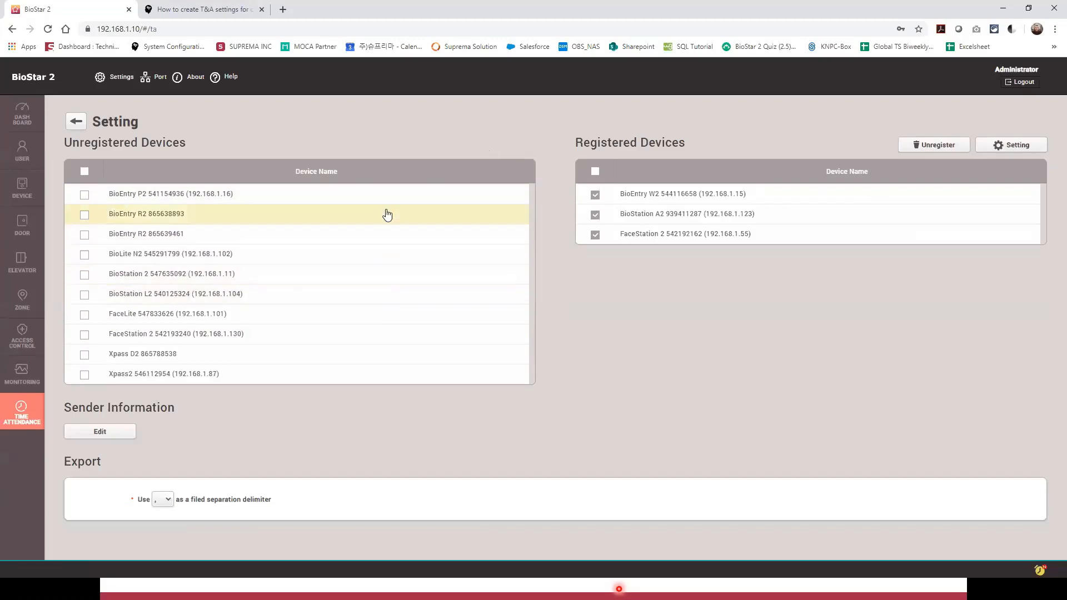
Step: Review the T&A event labels in the settings of FaceStation 2 (192.168.1.55) and close them without changes
left_click(678, 238)
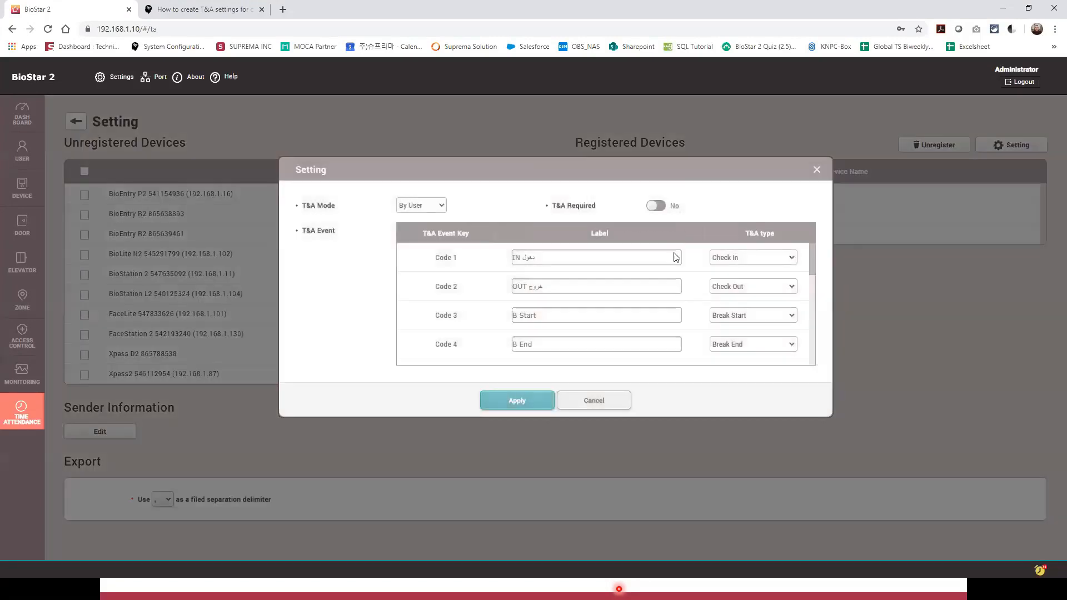
left_click_drag(610, 259, 512, 347)
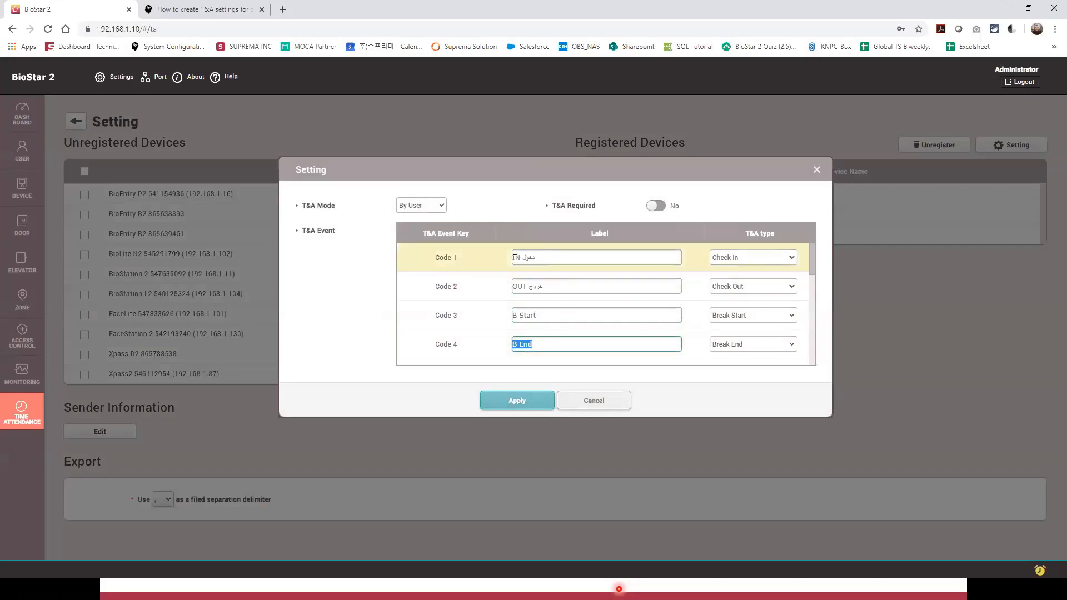
left_click_drag(512, 259, 538, 260)
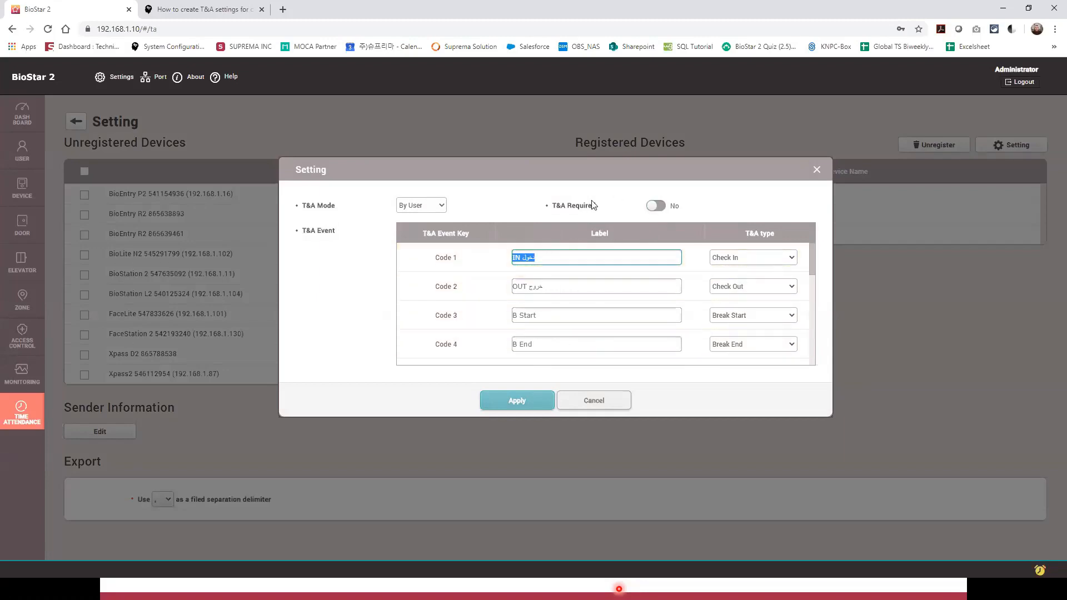
left_click(817, 170)
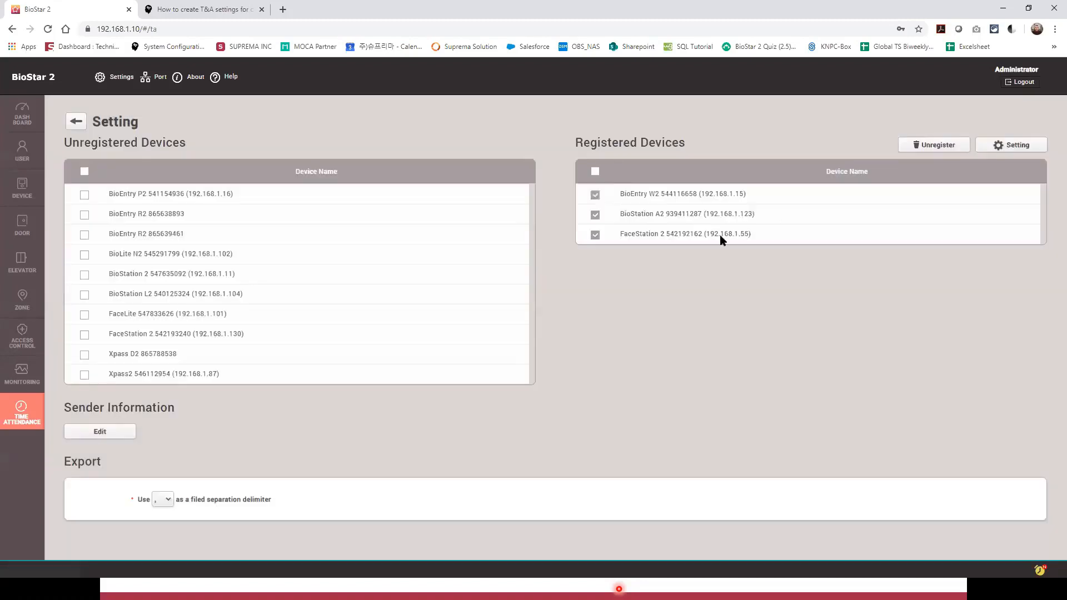
Step: In the T&A settings of FaceStation 2 (192.168.1.55), change the Code 2 label to "OUT | خروج"
double_click(671, 233)
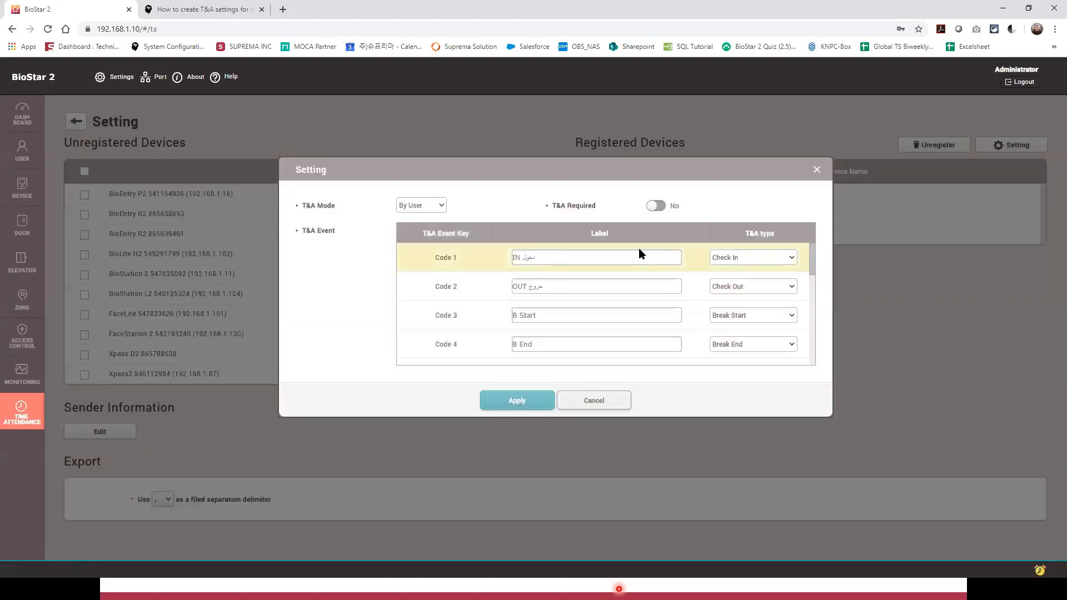
left_click_drag(515, 257, 531, 258)
left_click(529, 285)
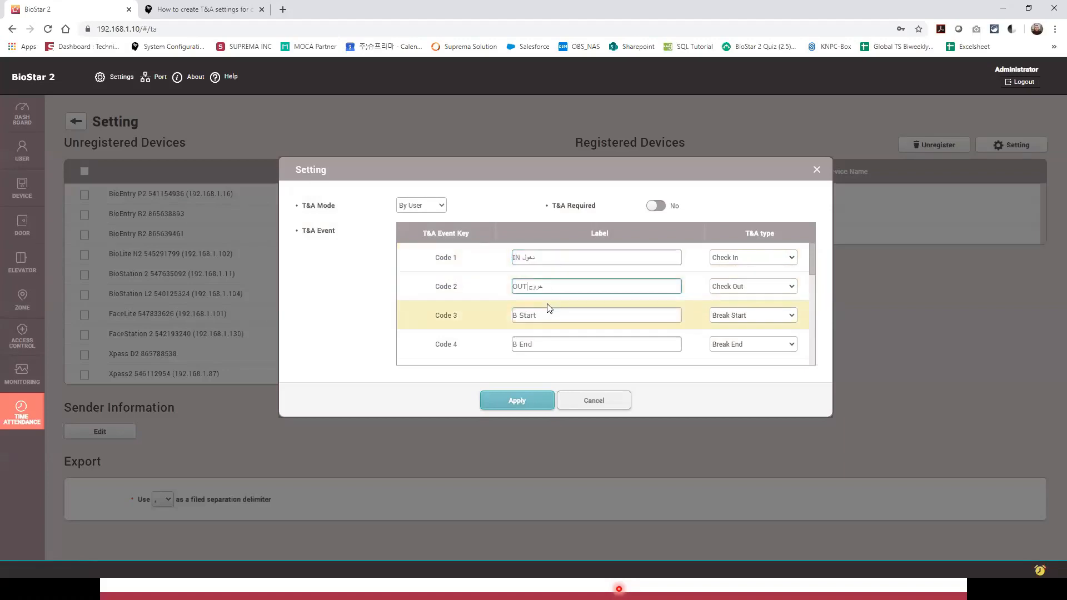
type("|")
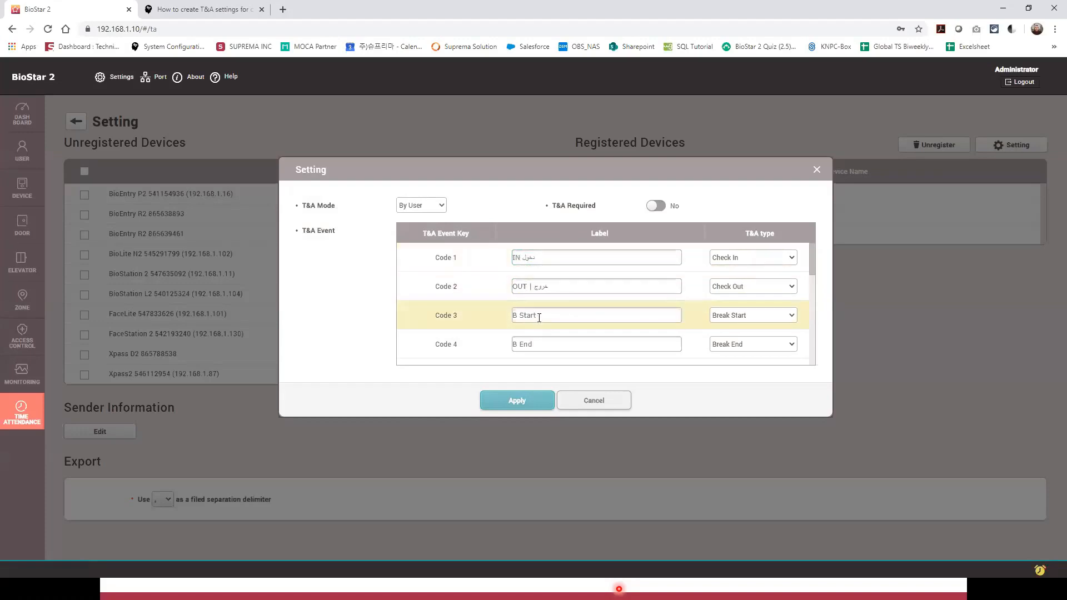
Step: Label T&A event Code 7 as HHHH and Code 8 as QQQQ, apply the settings and return to the reports
triple_click(531, 316)
triple_click(520, 345)
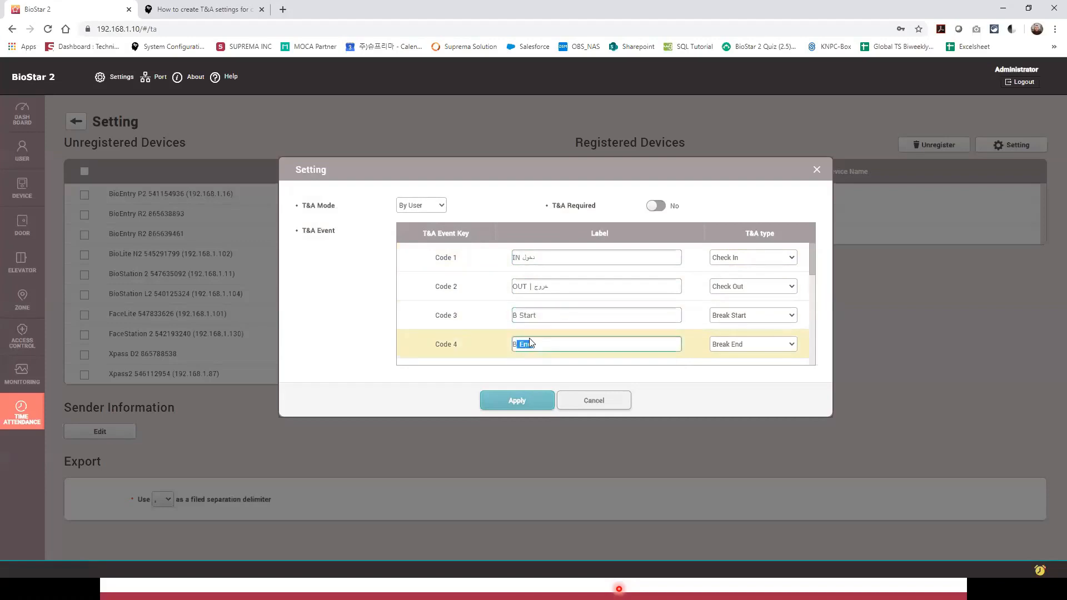
scroll(503, 328, "down", 2)
triple_click(526, 262)
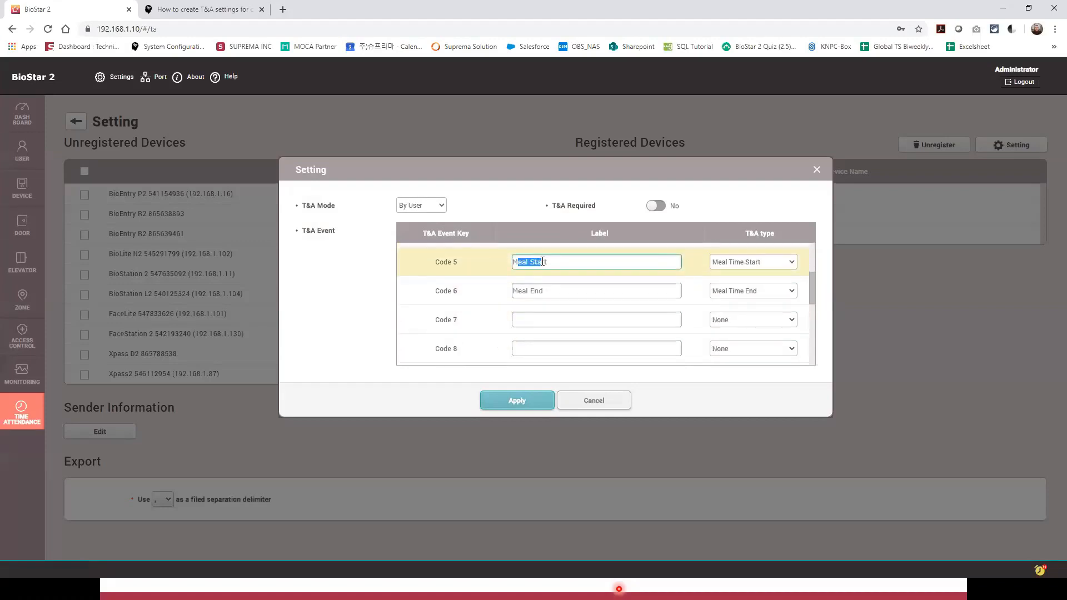
double_click(538, 291)
left_click(530, 321)
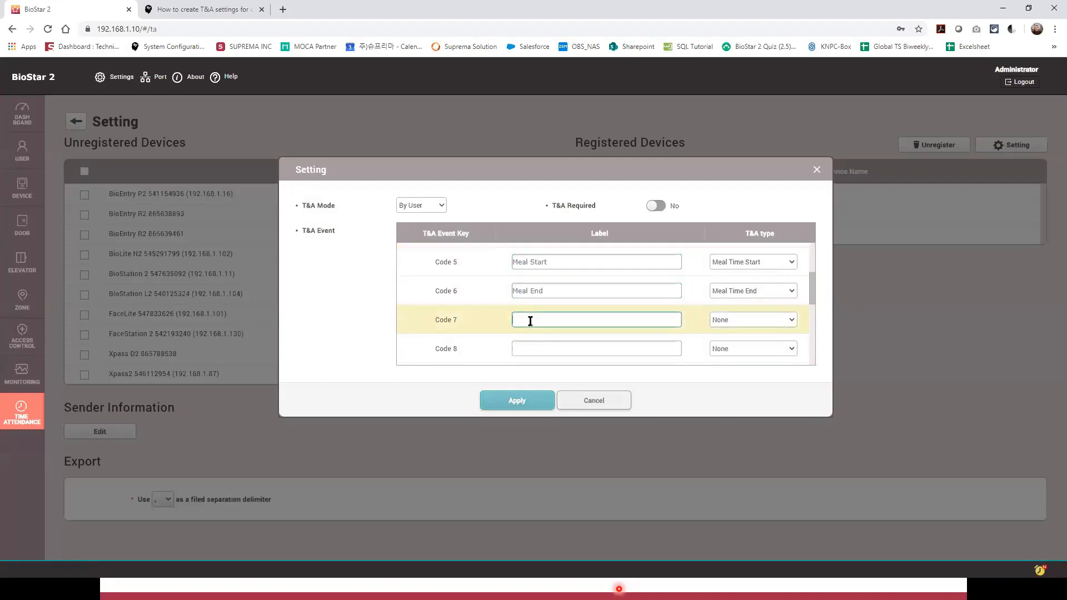
type("HHHH")
left_click(529, 344)
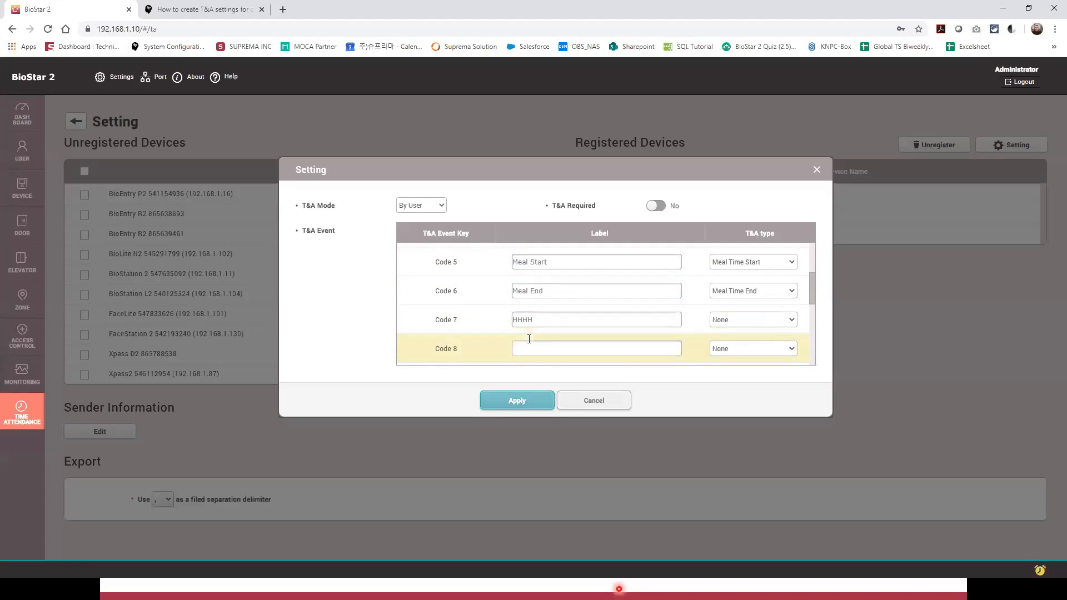
type("QQQQ")
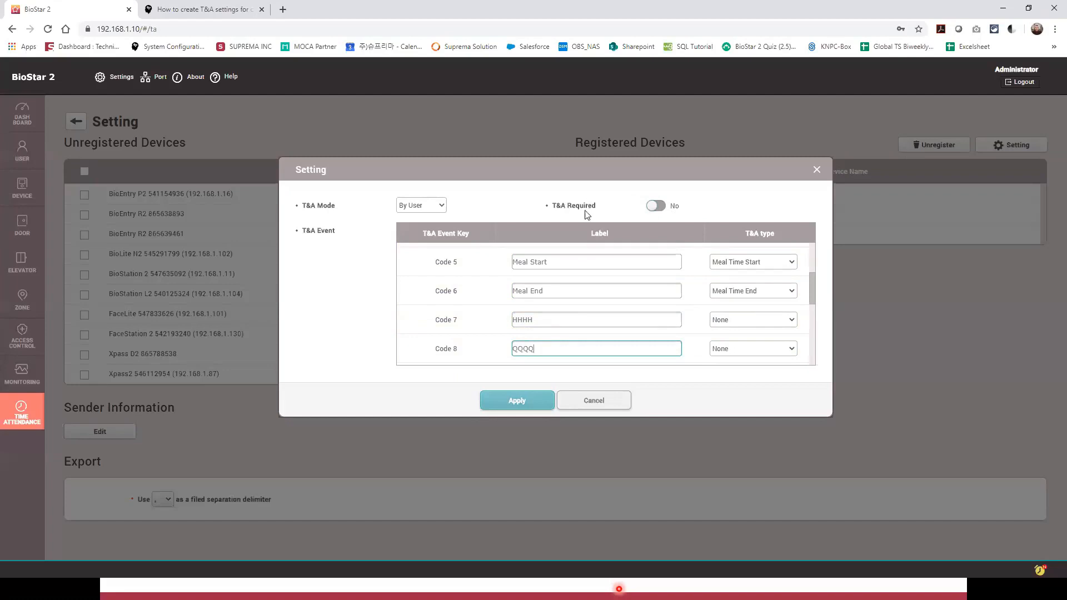
left_click(527, 407)
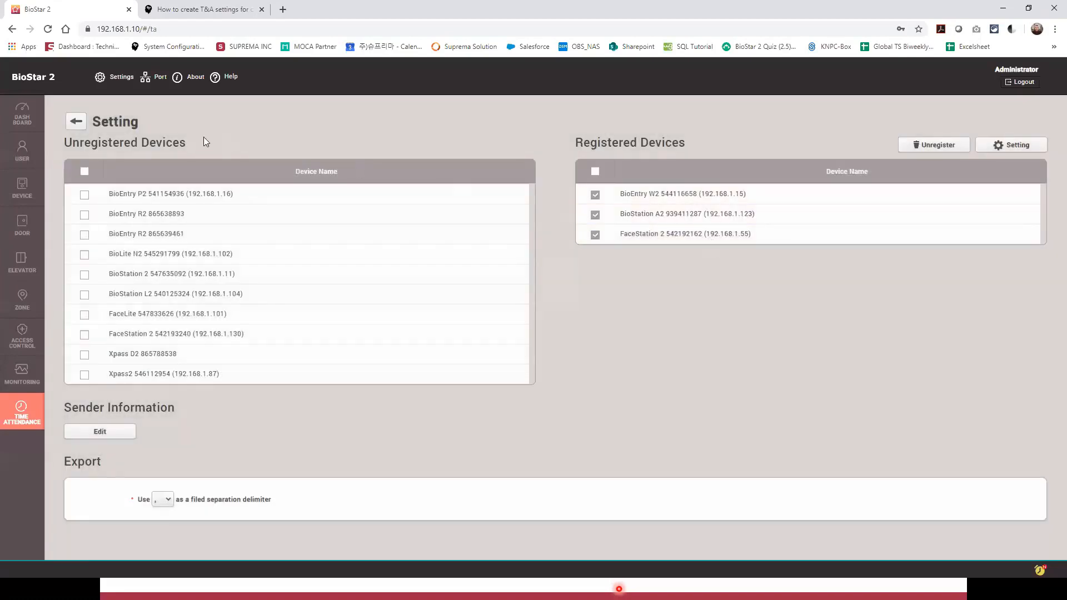
left_click(76, 121)
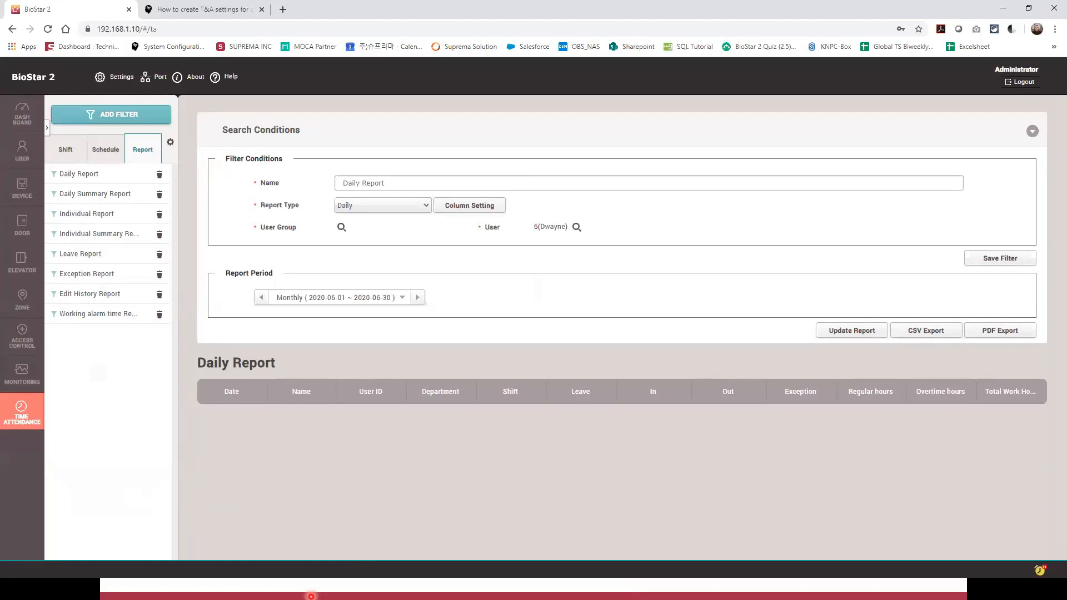
left_click(311, 597)
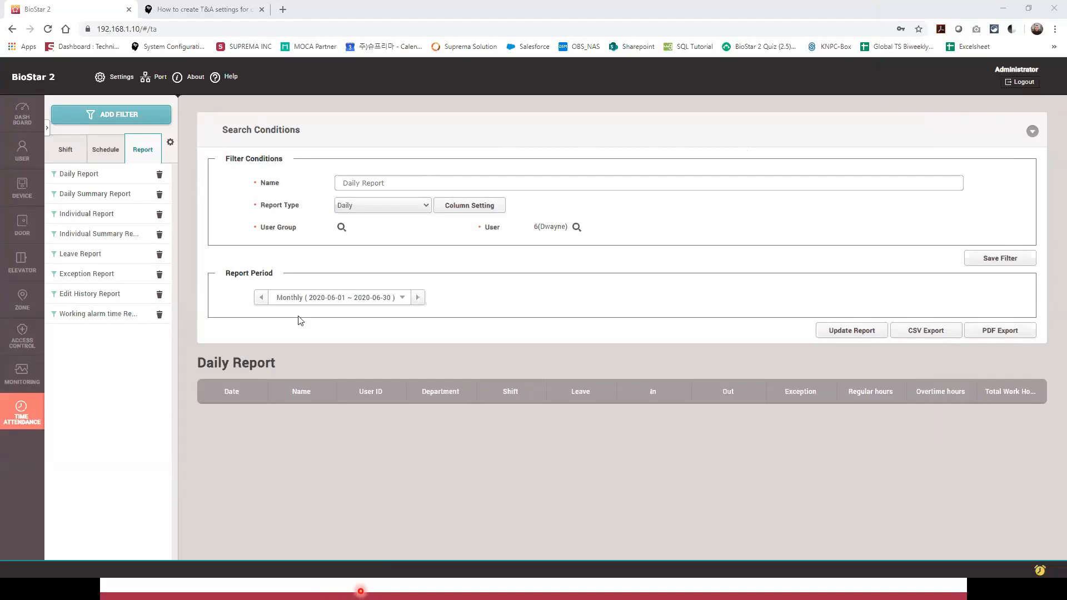
Step: Turn on T&A Required for FaceStation 2 (192.168.1.55), apply the settings and return to the reports
left_click(170, 142)
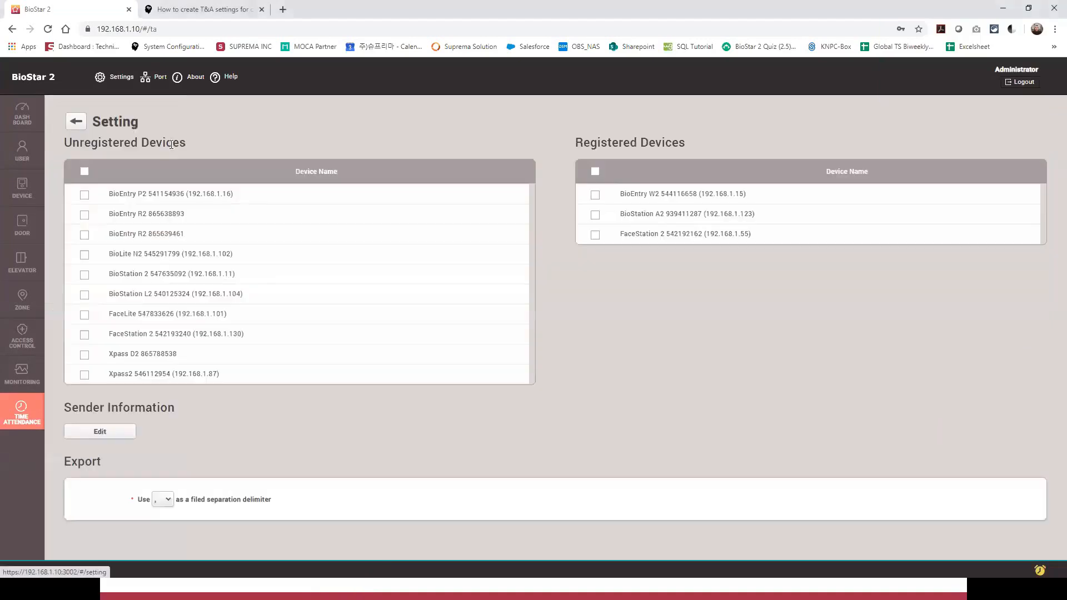
left_click(645, 234)
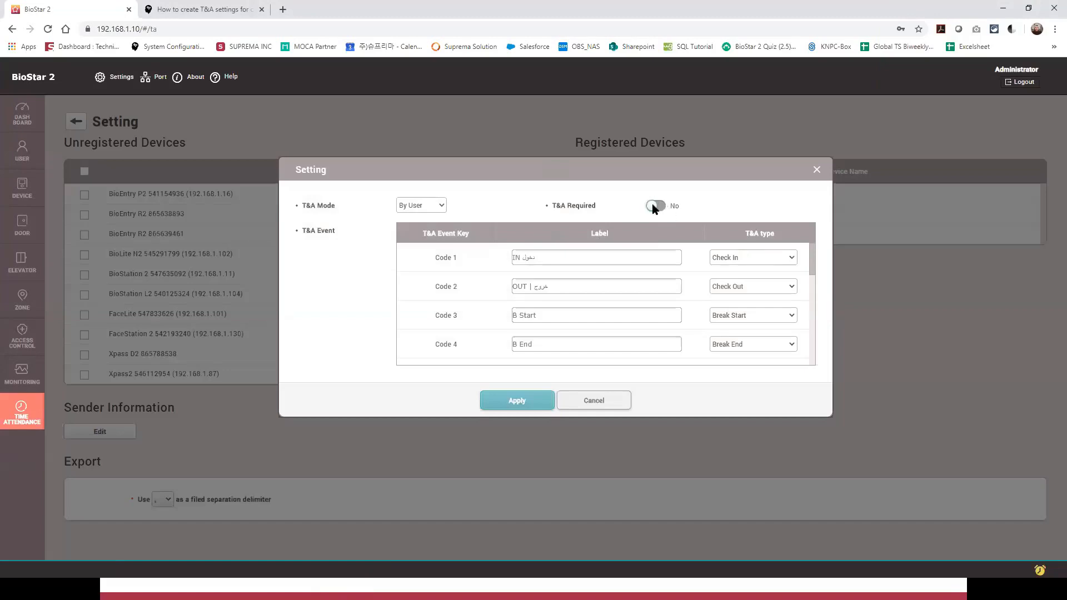
left_click(654, 207)
left_click(518, 400)
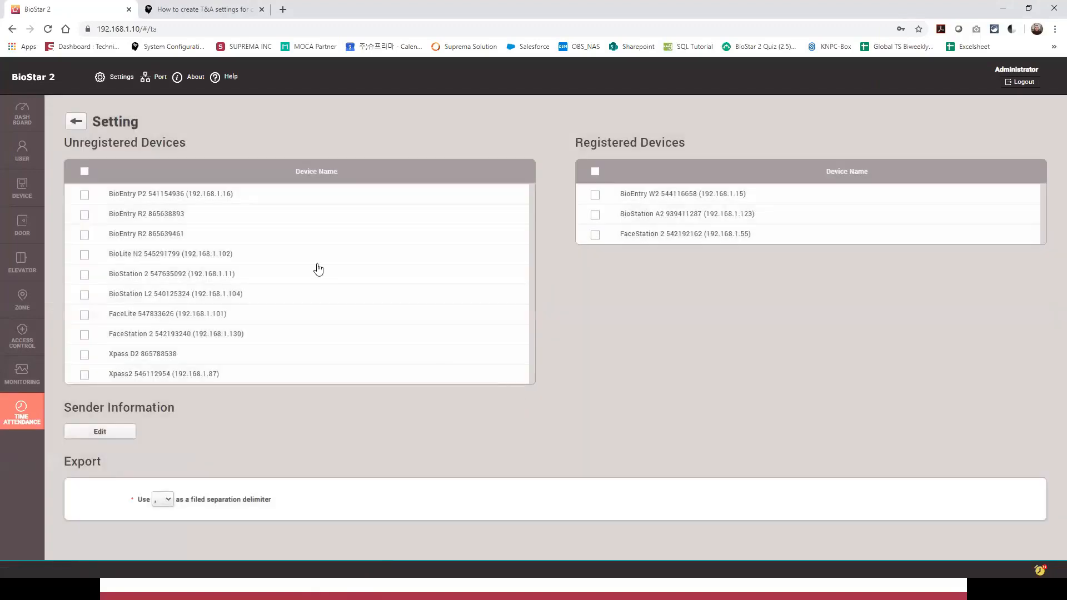
left_click(77, 122)
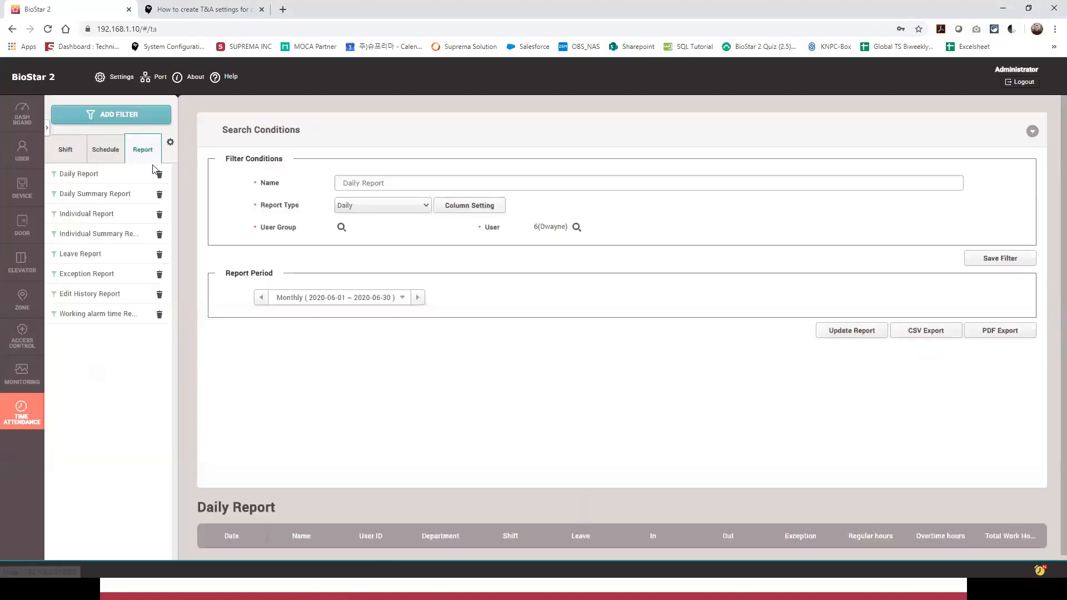